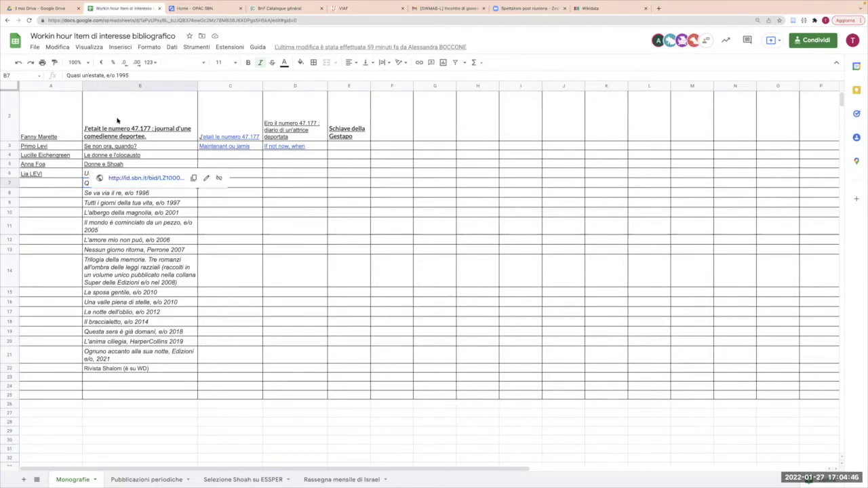
Review the Pubblicazioni periodiche, Selezione Shoah su ESSPER and Rassegna mensile di Israel worksheets, then return to Monografie.
scroll(118, 122, "up", 1)
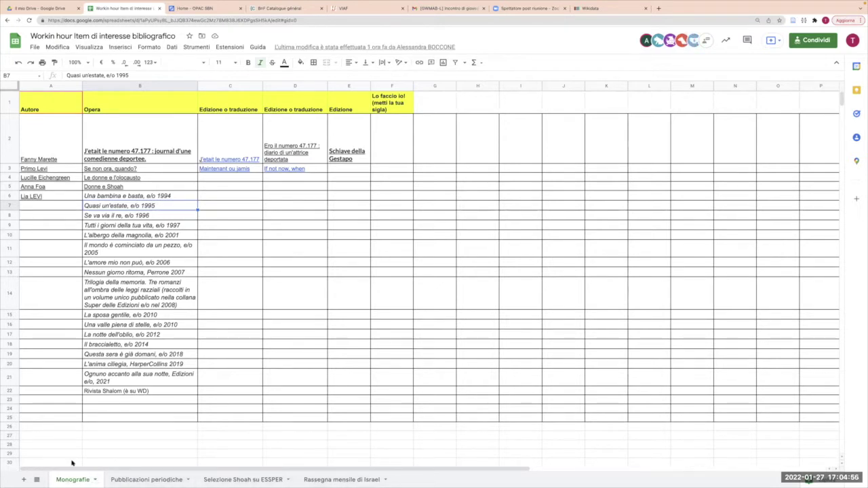
left_click(124, 480)
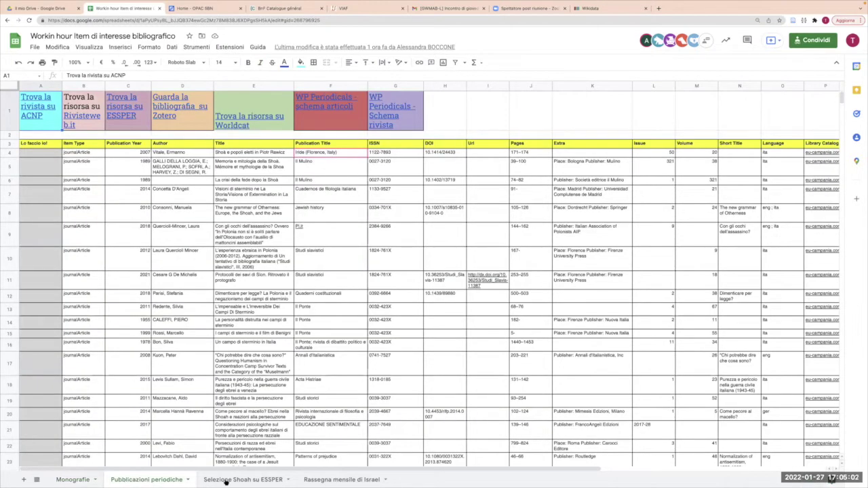
left_click(226, 480)
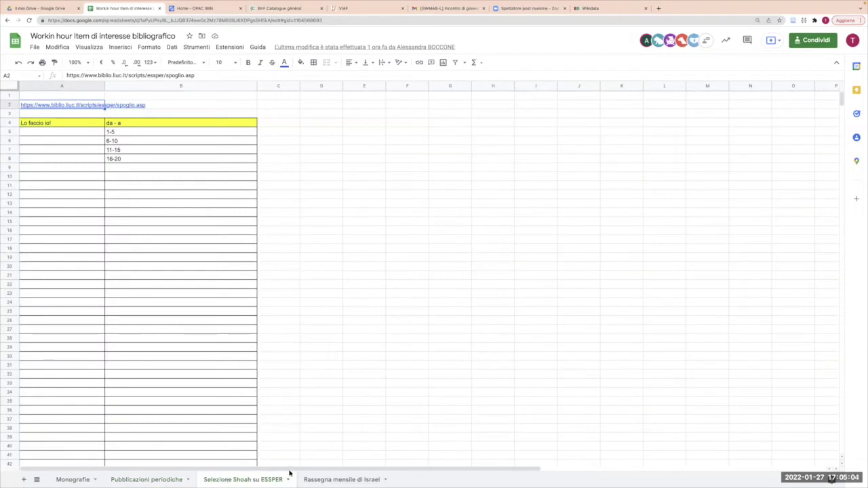
left_click(325, 480)
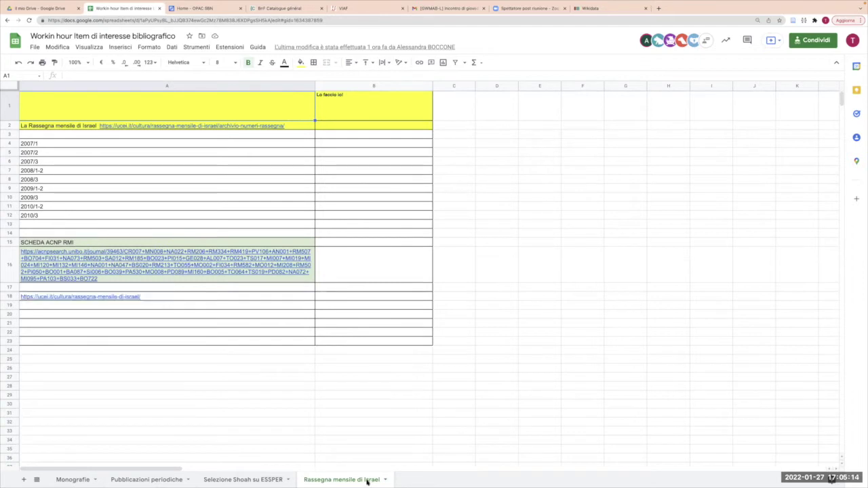
left_click(71, 481)
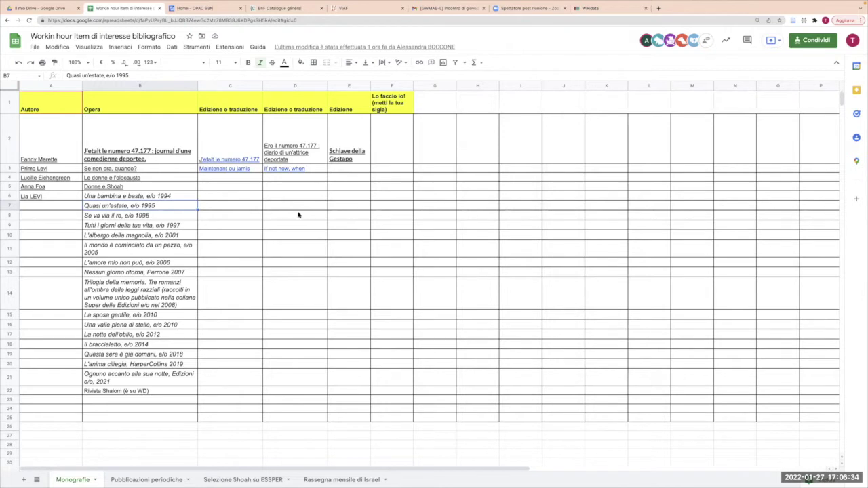
Switch to Wikidata, search for "fanny marette" and open the item for the French actress and writer.
left_click(587, 8)
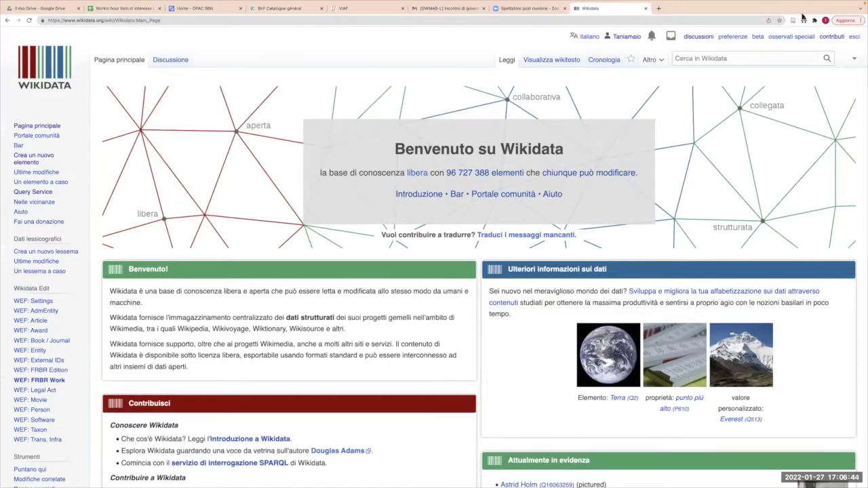
left_click(721, 58)
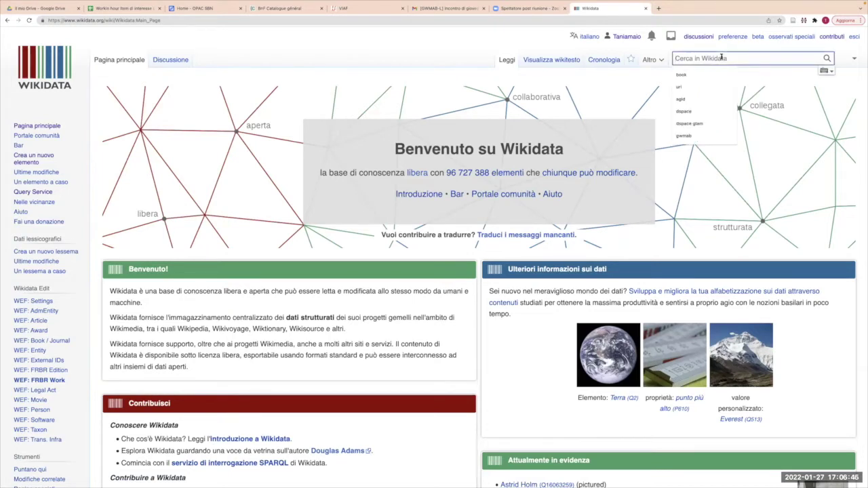
type("fanny ma")
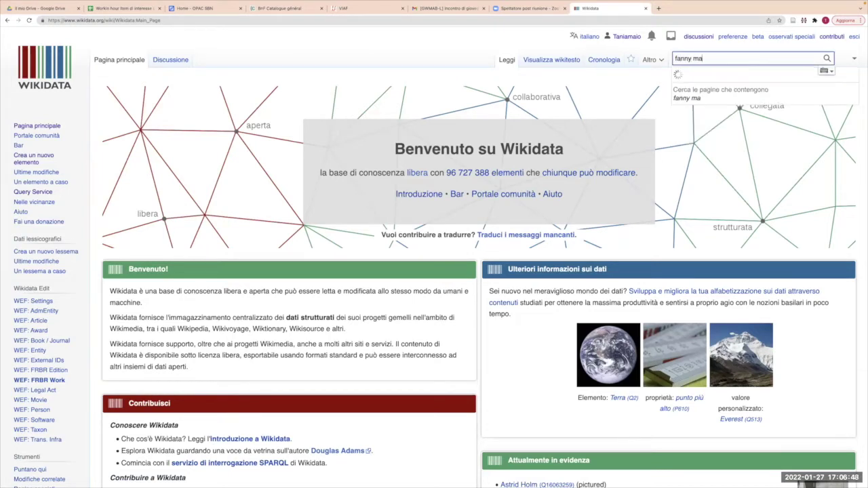
type("rette")
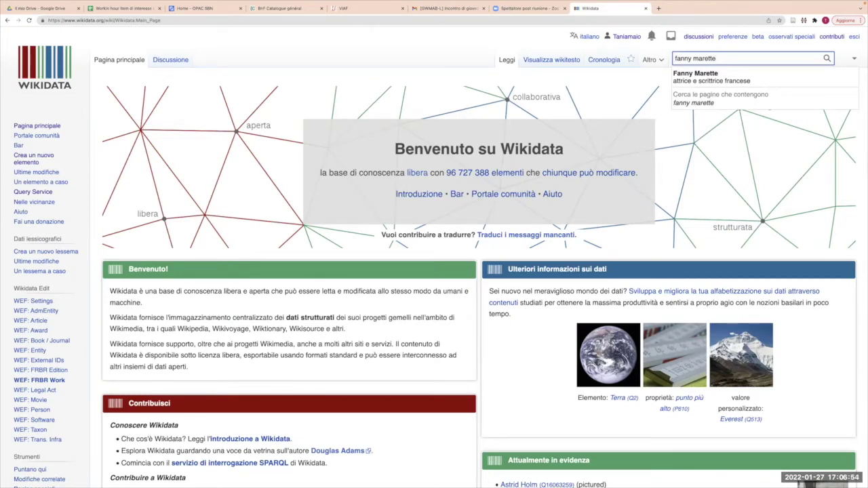
left_click(709, 77)
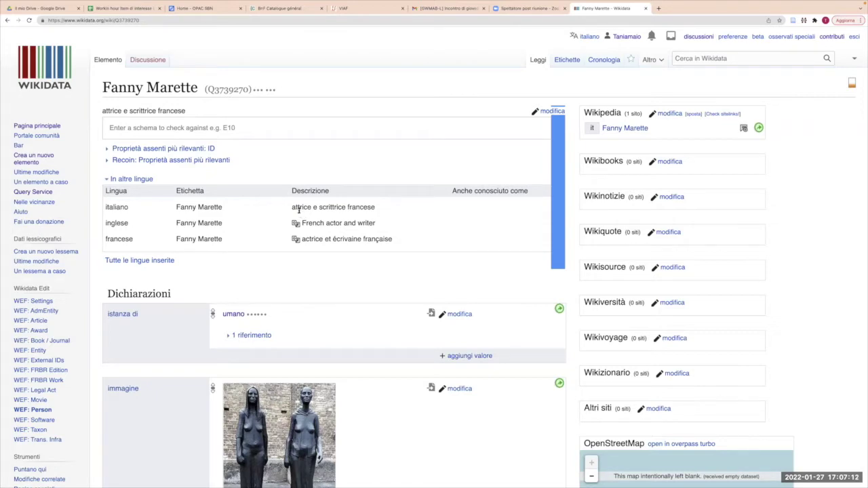
Examine the Fanny Marette item's statements and identifiers, expanding the references of both occupation values, attore and scrittore.
scroll(316, 187, "down", 3)
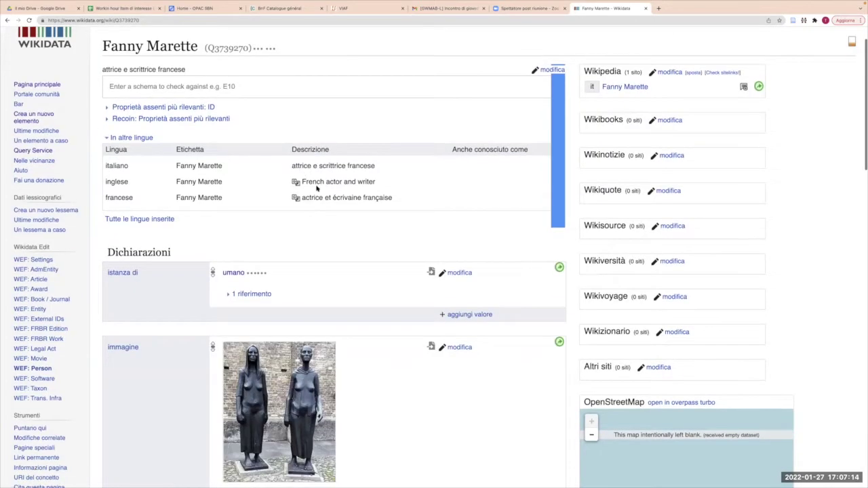
scroll(317, 189, "down", 2)
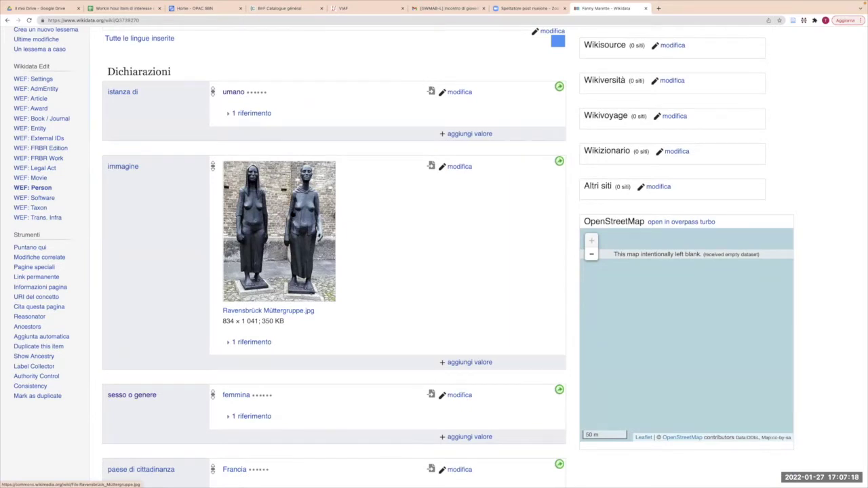
scroll(345, 209, "down", 2)
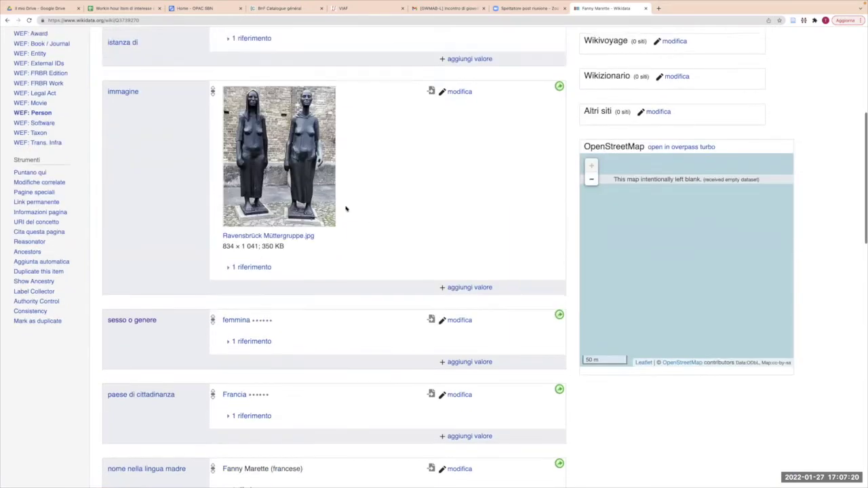
scroll(346, 209, "down", 10)
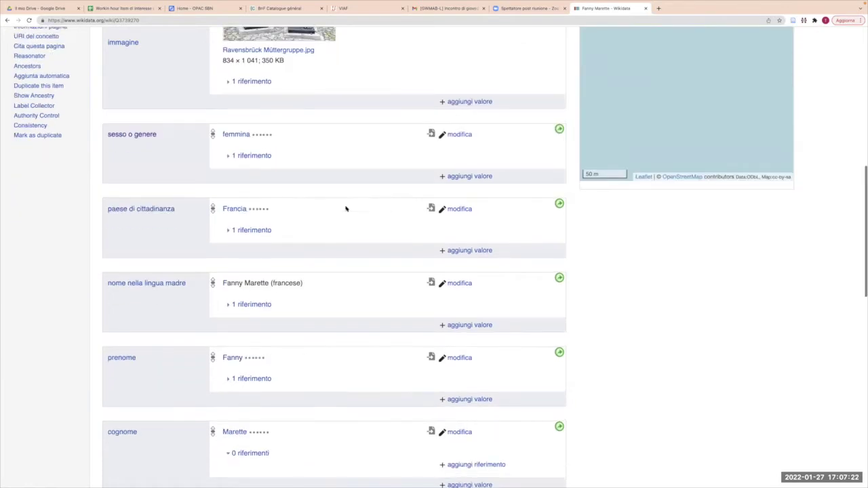
scroll(345, 208, "down", 1)
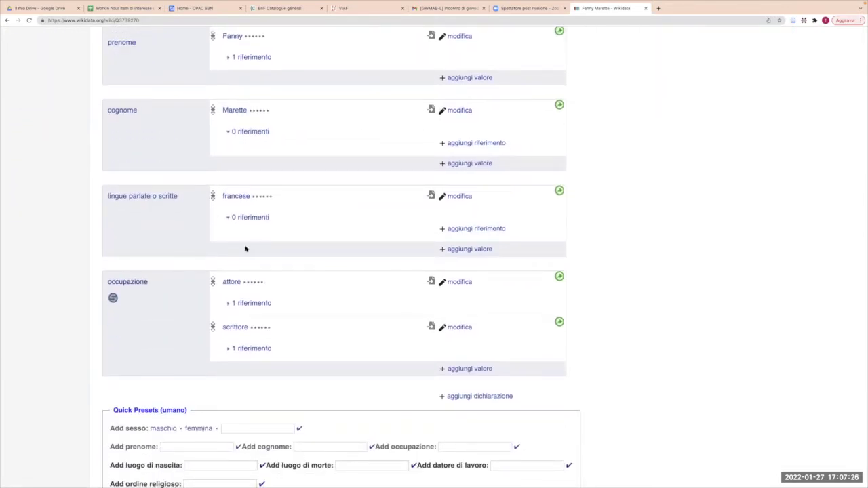
mouse_move(231, 285)
left_click(248, 304)
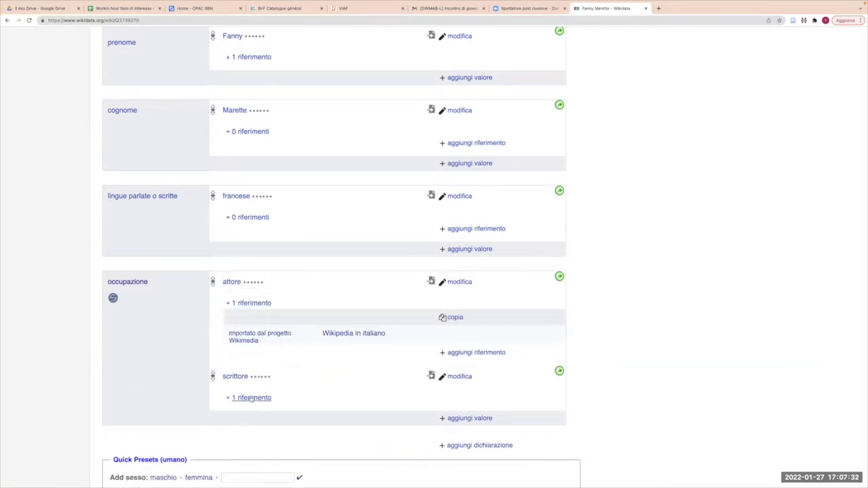
left_click(251, 398)
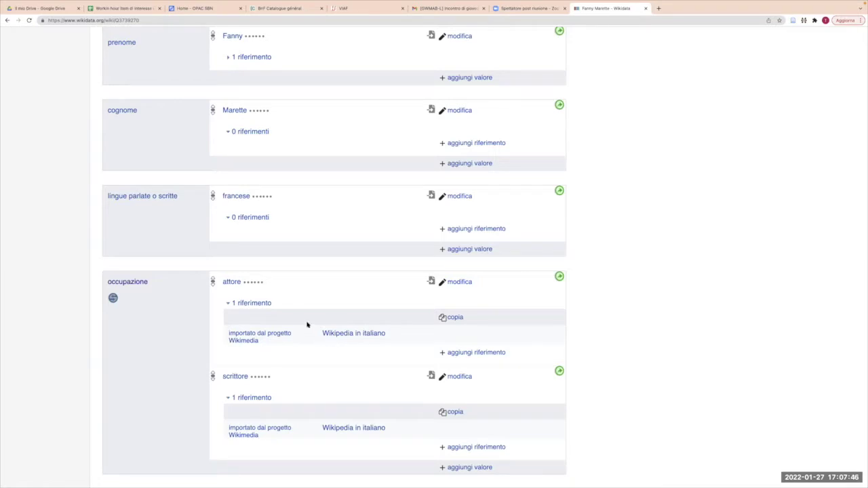
scroll(308, 326, "down", 3)
scroll(306, 324, "down", 5)
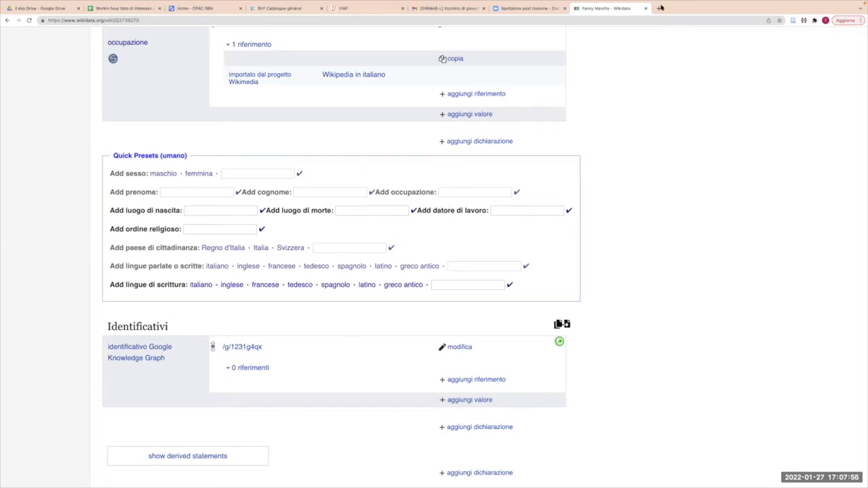
Switch to VIAF, search all headings for "Fanny Marette" and open the personal record "Marette, Fanny.".
mouse_move(659, 2)
left_click(658, 26)
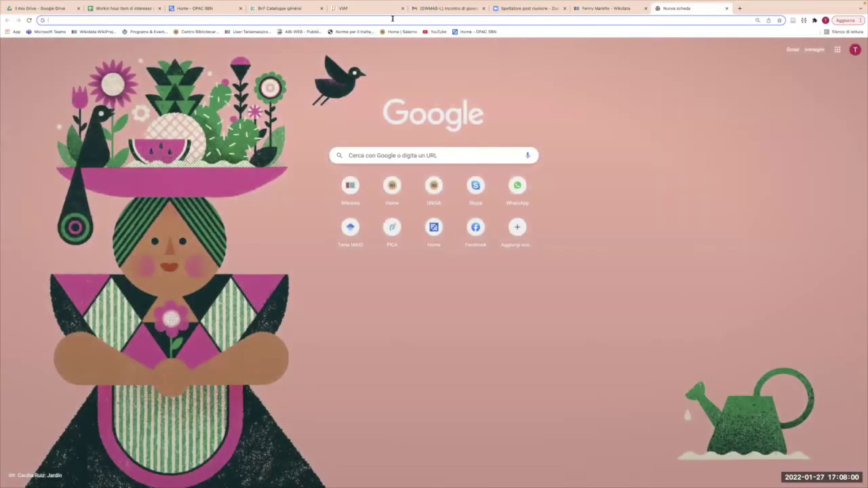
left_click(340, 10)
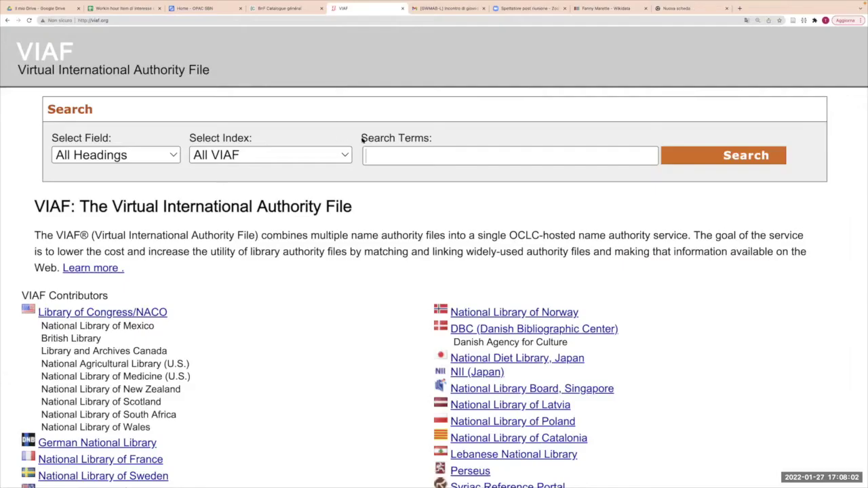
type("fan")
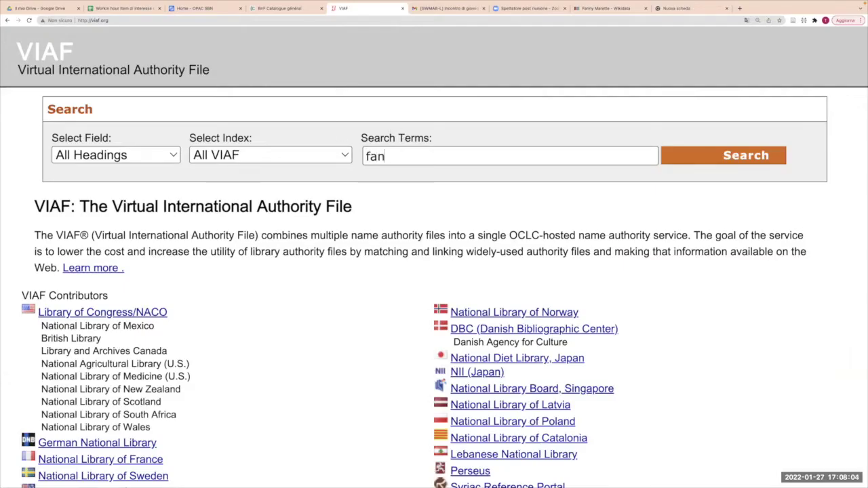
type("ny marette")
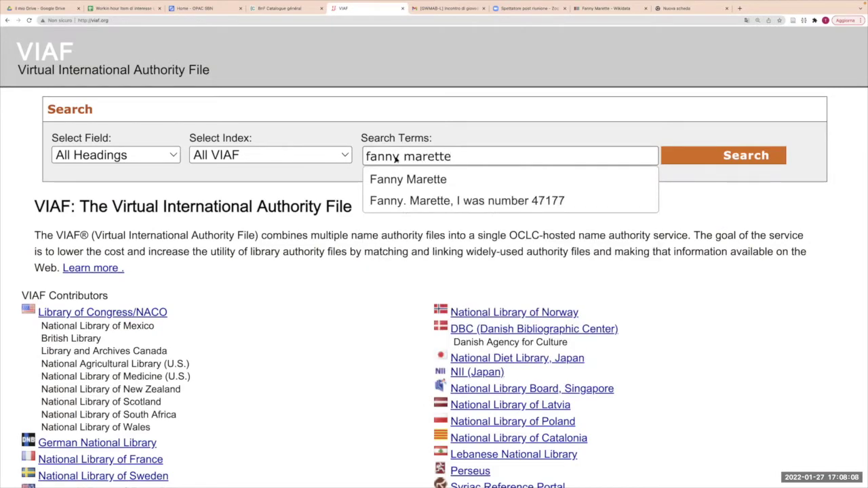
left_click(400, 180)
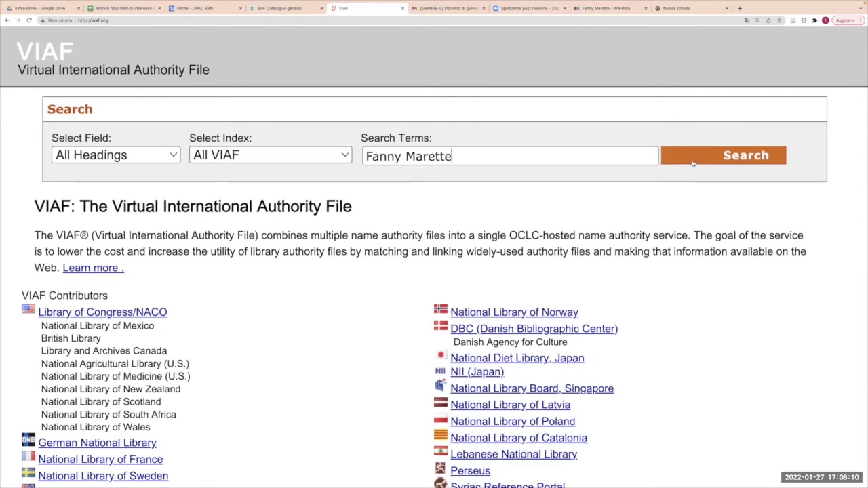
left_click(693, 162)
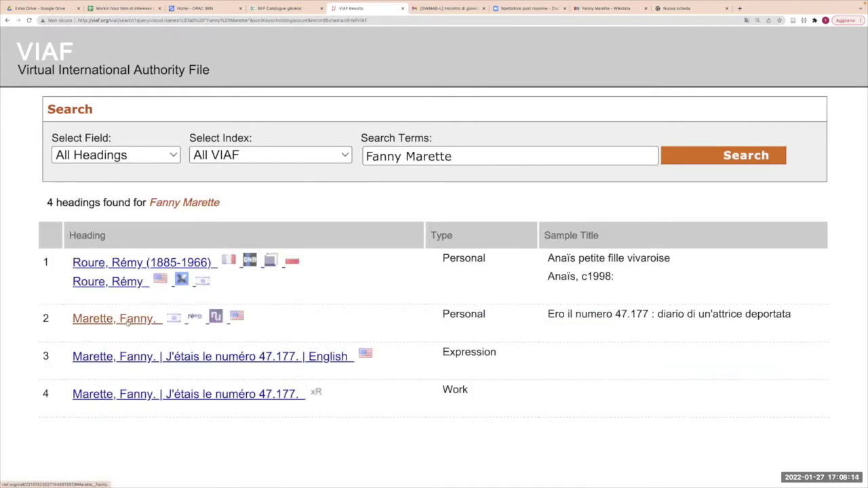
left_click(127, 320)
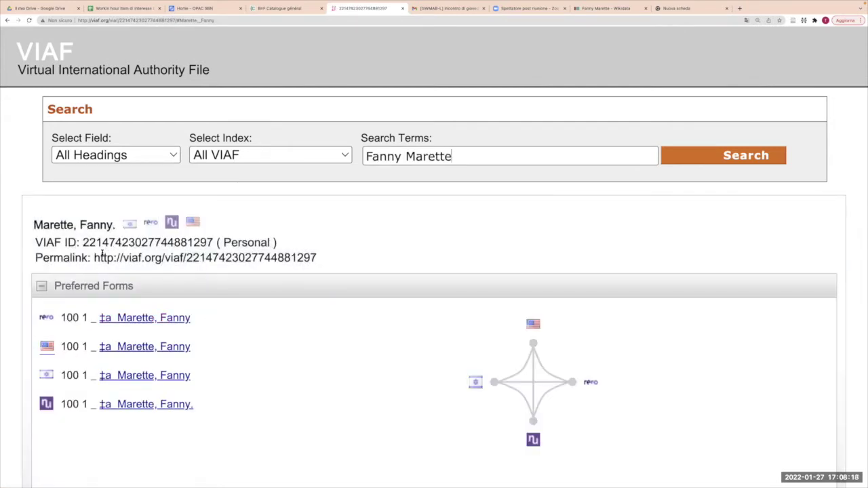
left_click_drag(83, 242, 211, 242)
key("ctrl+c")
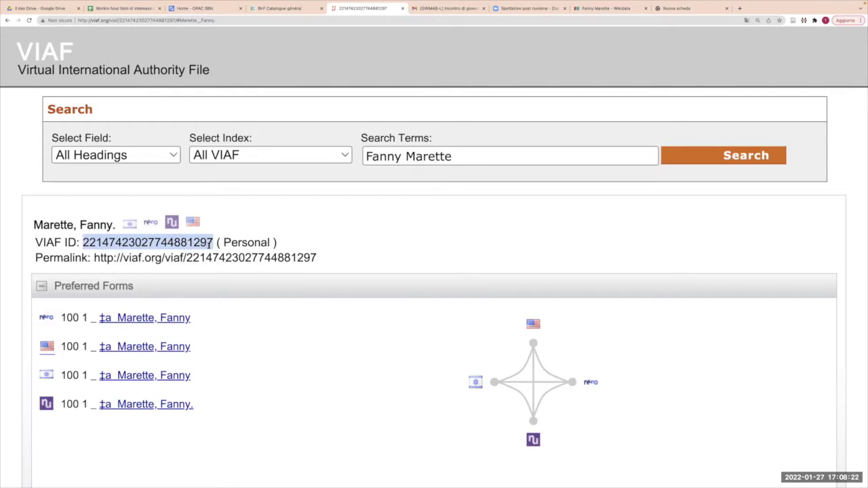
left_click(594, 10)
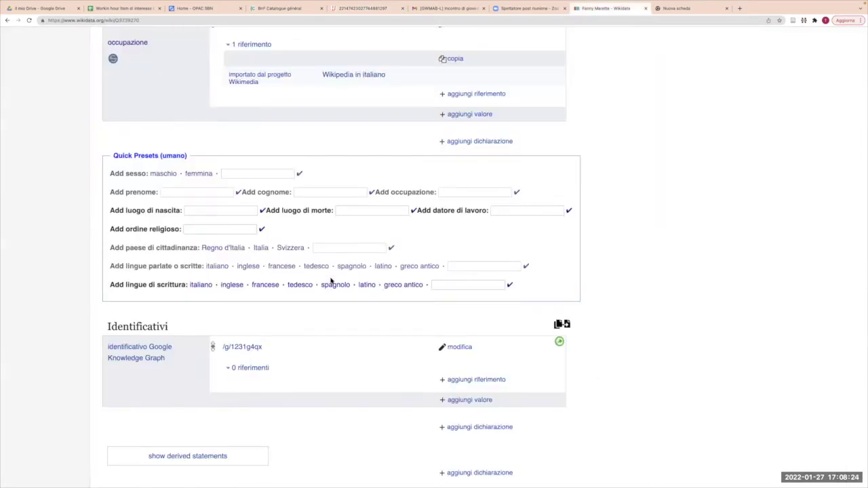
left_click(475, 428)
type("viaf")
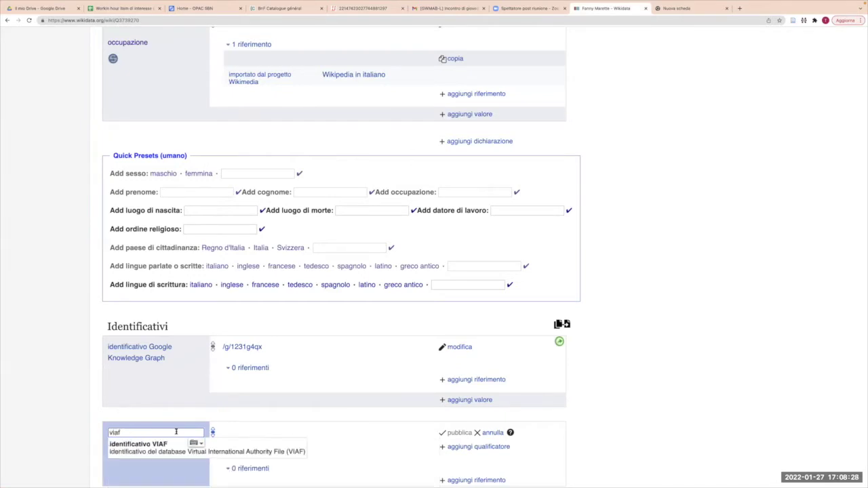
left_click(230, 444)
key("ctrl+v")
key("Return")
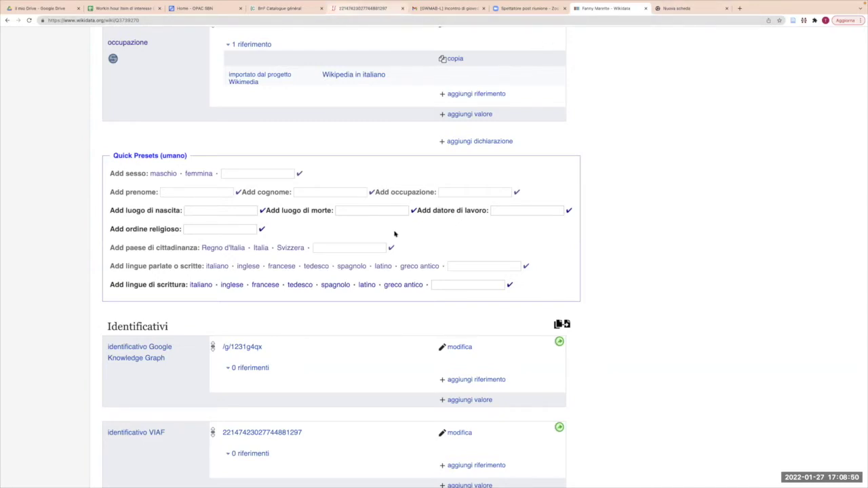
left_click(340, 9)
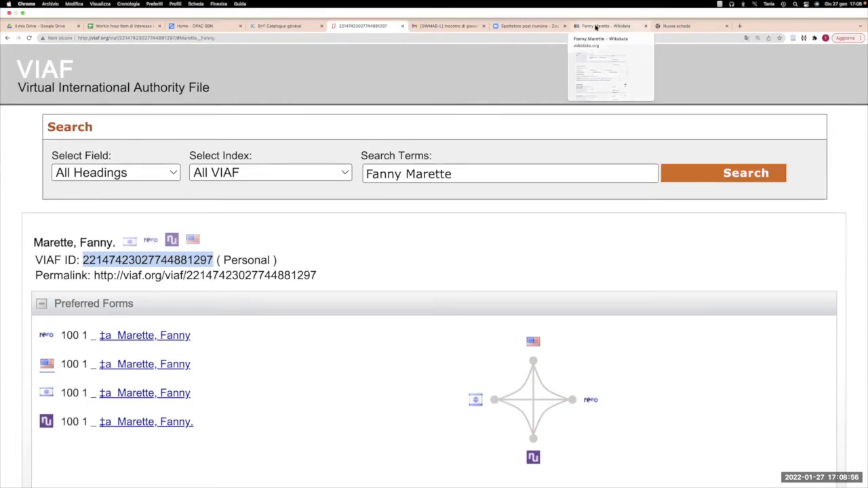
left_click(595, 27)
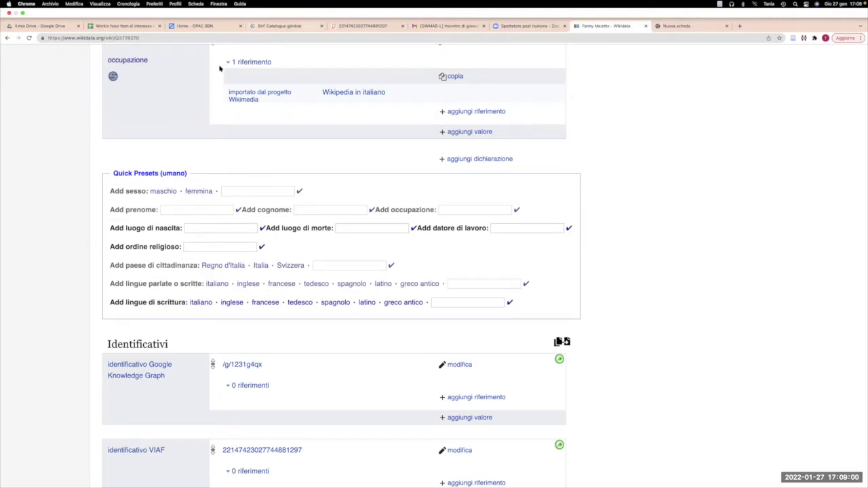
scroll(212, 99, "up", 15)
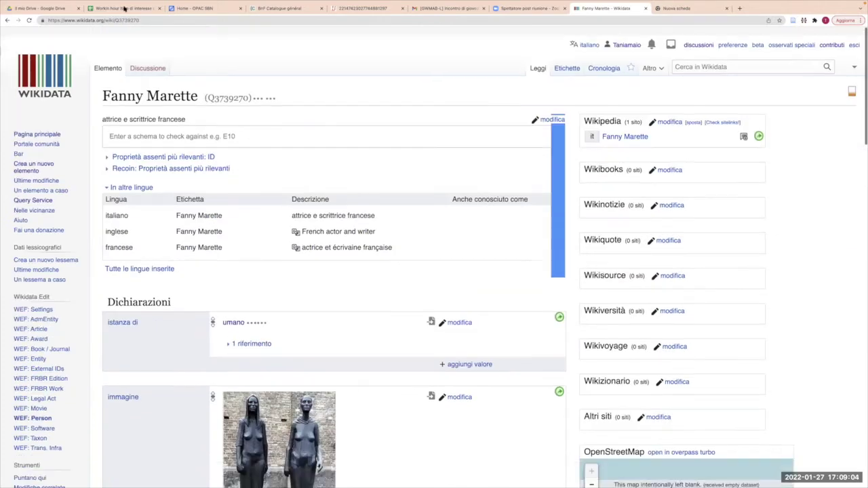
Check the title of Fanny Marette's work in the bibliographic spreadsheet, then search Wikidata for "j'etait".
left_click(124, 8)
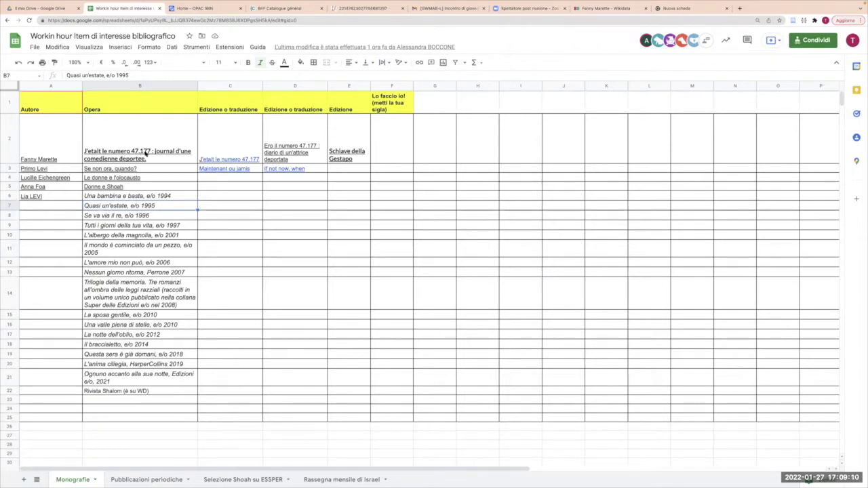
left_click(602, 8)
left_click(701, 57)
type("j'etat")
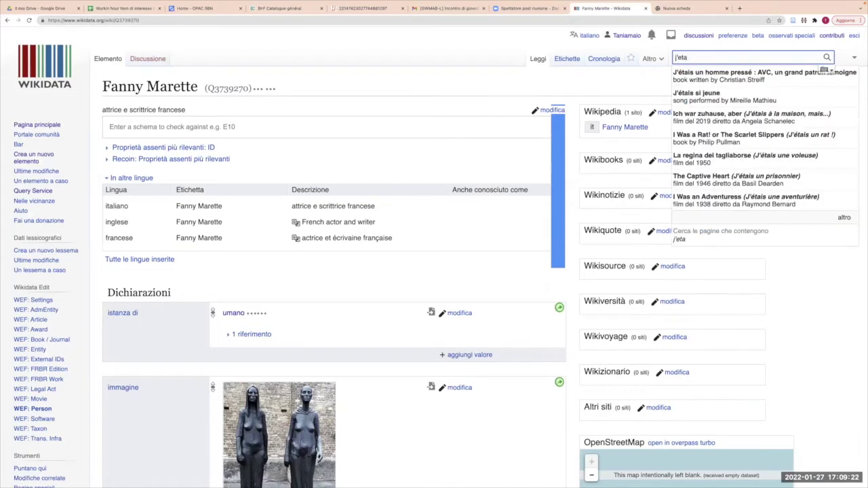
type("it")
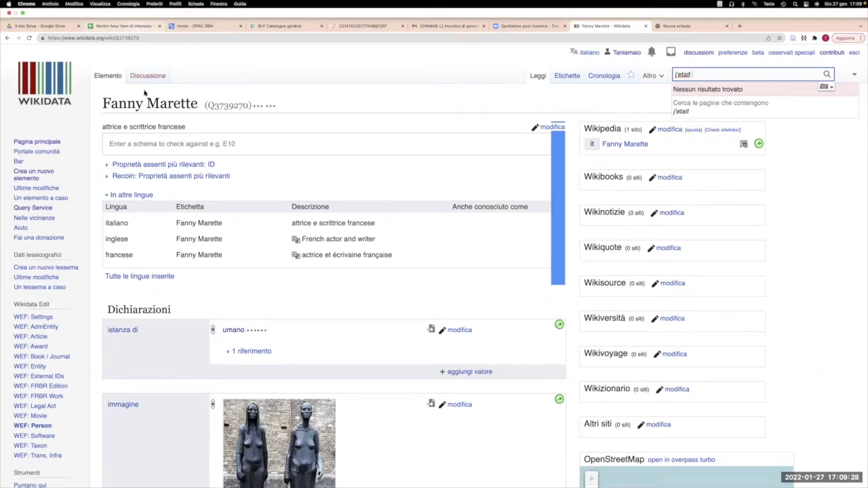
Copy the words "J'etait le numero" from the work's title in the spreadsheet and search Wikidata for them.
key("super+2")
left_click_drag(74, 151, 95, 151)
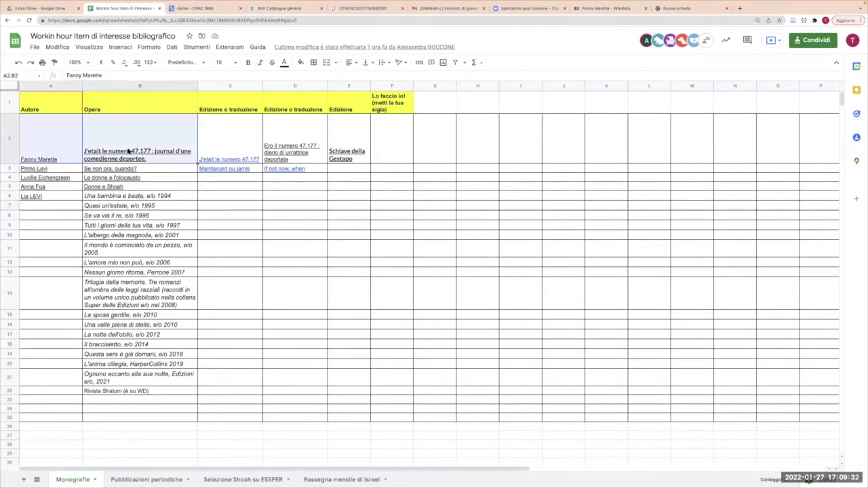
left_click(128, 154)
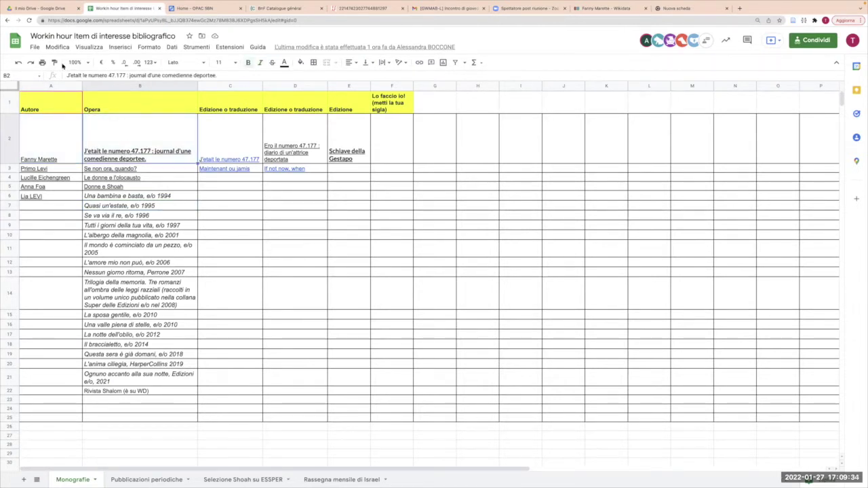
left_click(79, 75)
left_click_drag(67, 75, 113, 76)
key("ctrl+c")
left_click(622, 9)
left_click(701, 57)
type("j'etait")
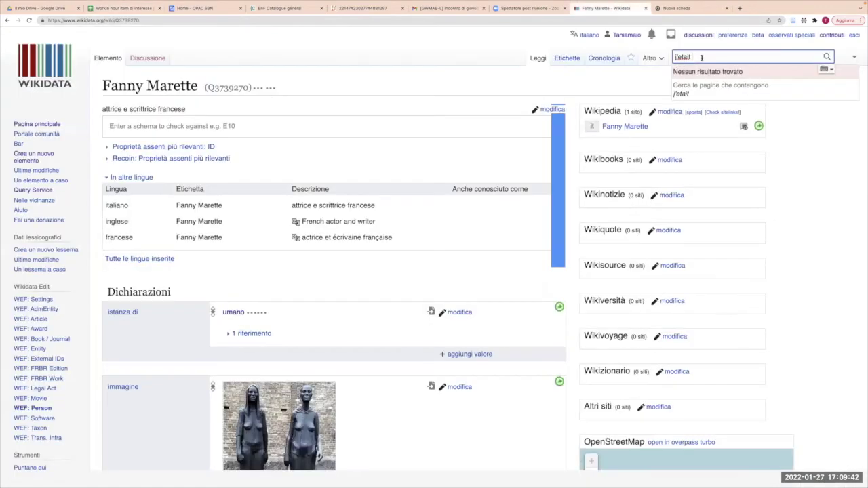
key("ctrl+a")
key("ctrl+v")
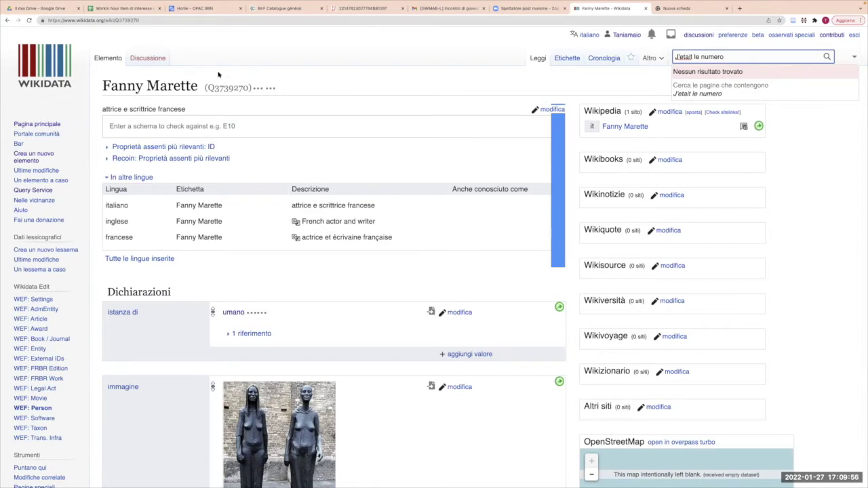
Switch to OPAC SBN, search the catalogue for "J'etait le numero 47" and open the 1954 Laffont edition's record.
left_click(205, 9)
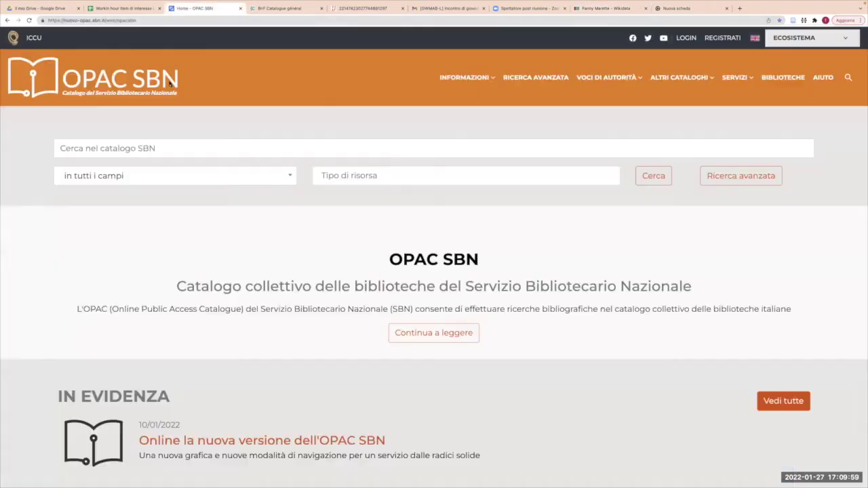
left_click(172, 150)
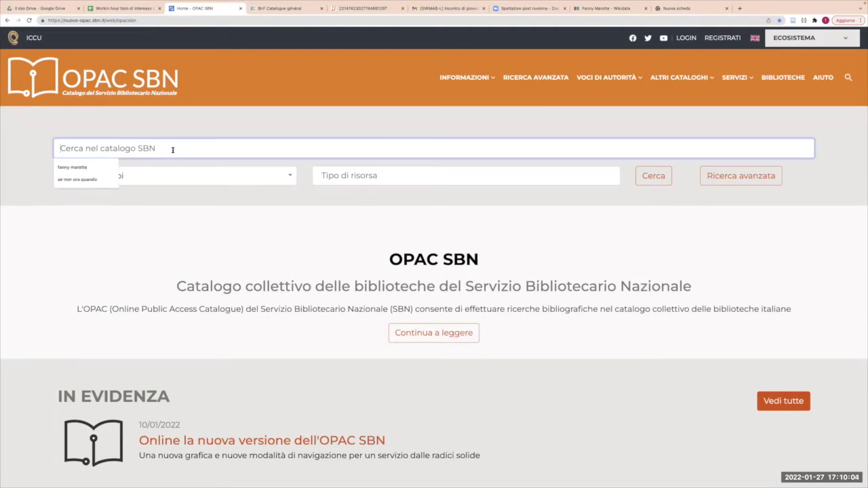
key("super+v")
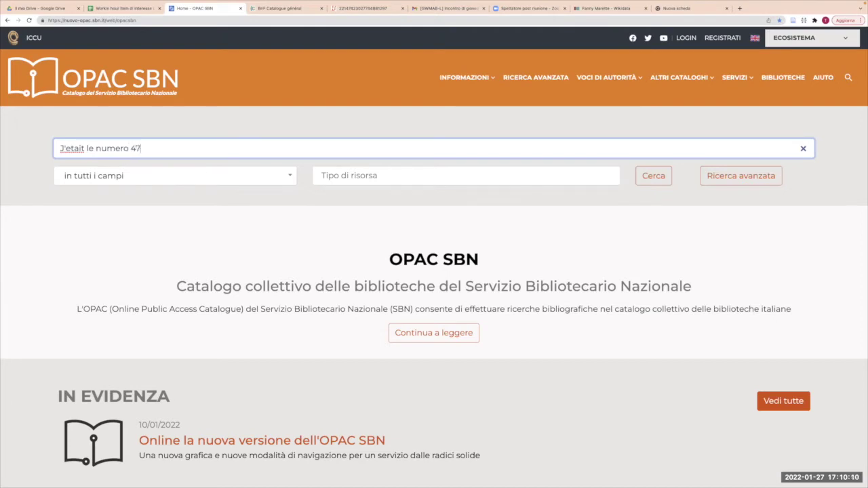
type("47")
key("Return")
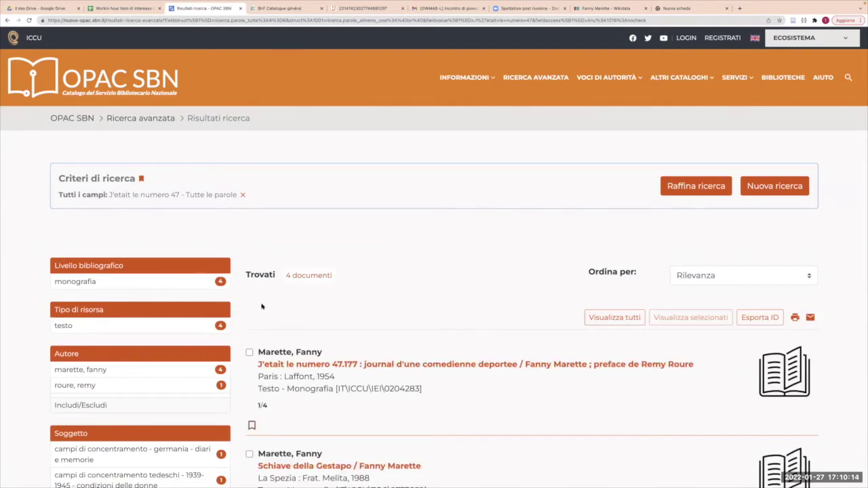
scroll(261, 307, "down", 1)
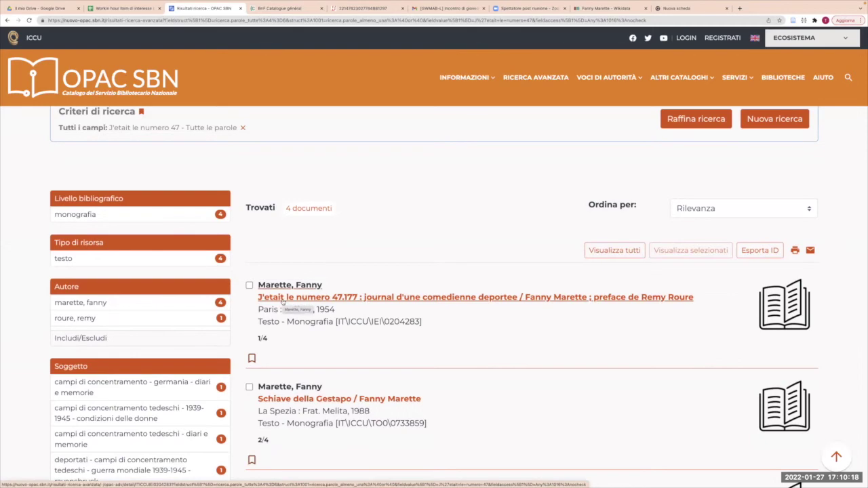
left_click(282, 303)
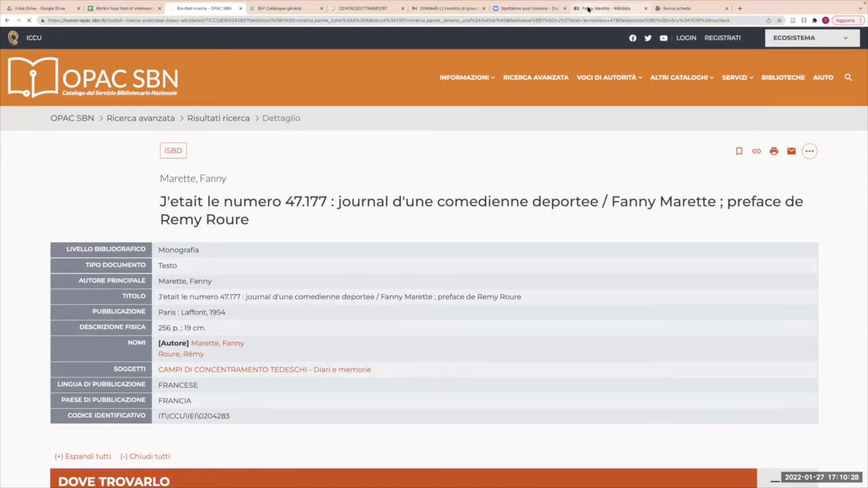
Switch back to Wikidata and open the form for creating a new item in a separate tab.
key("super+8")
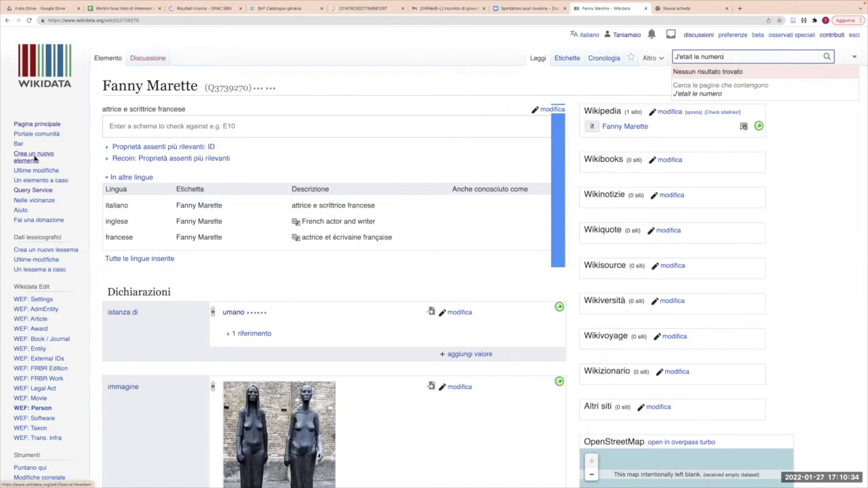
scroll(37, 156, "up", 1)
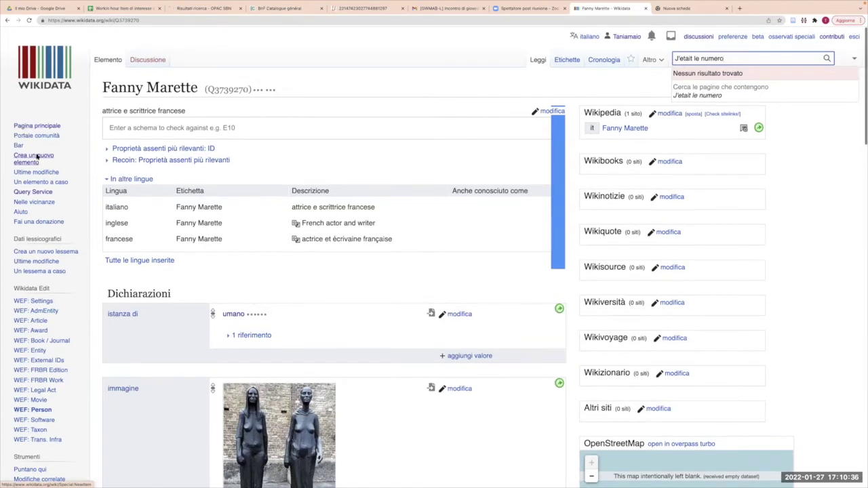
right_click(37, 157)
left_click(43, 158)
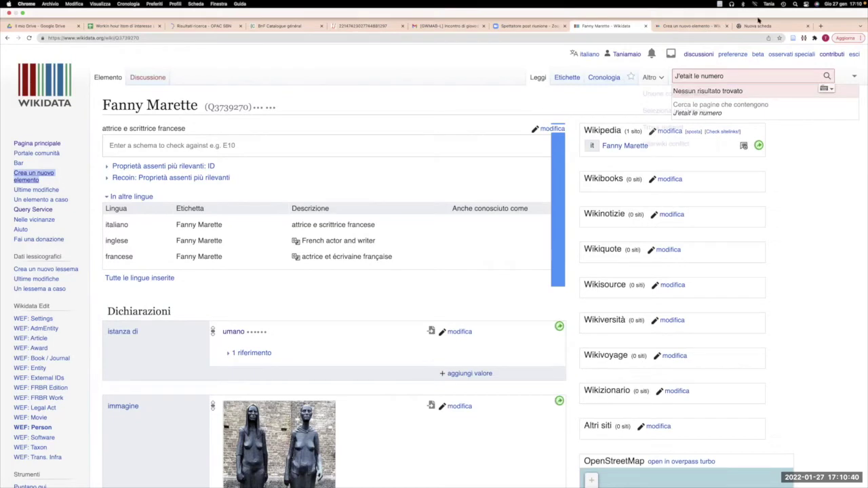
left_click(689, 26)
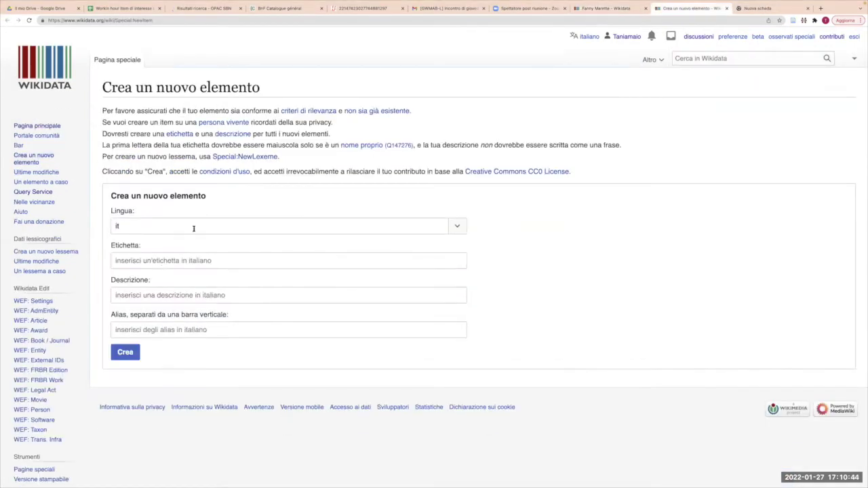
left_click(160, 264)
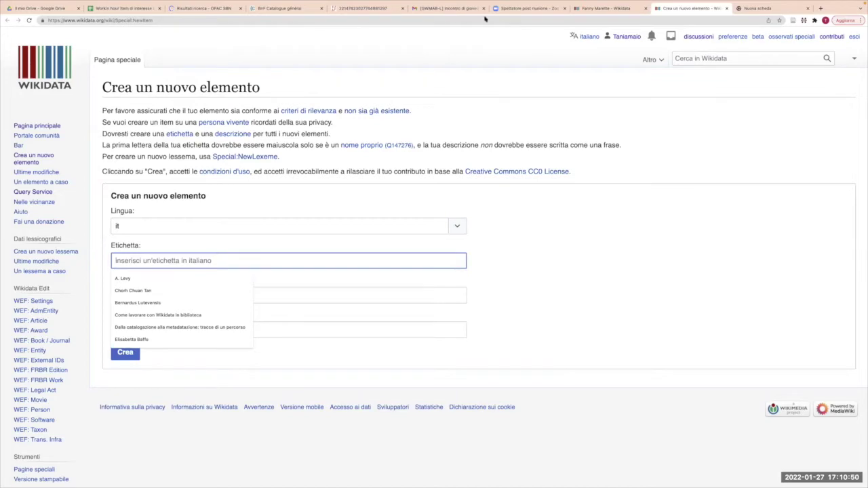
Copy "J'etait le numero 47.177 : journal d'une comedienne deportee" from the OPAC SBN record into the new item's Italian label.
left_click(220, 9)
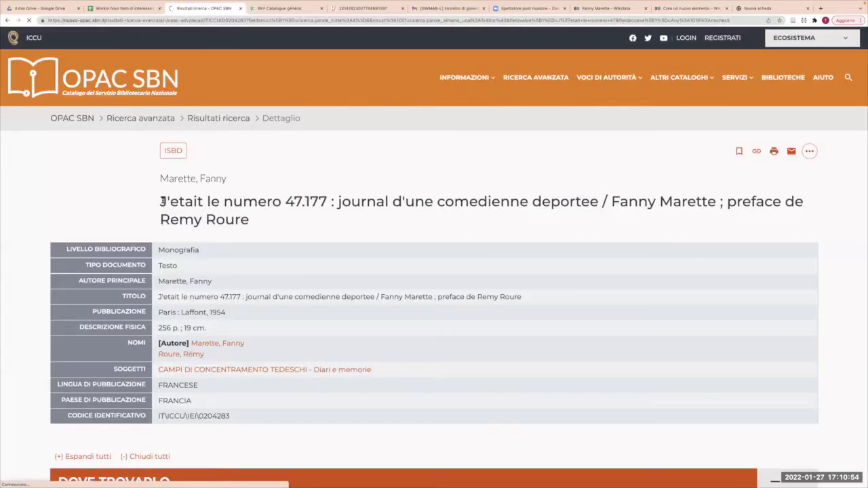
left_click_drag(161, 201, 594, 201)
key("ctrl+c")
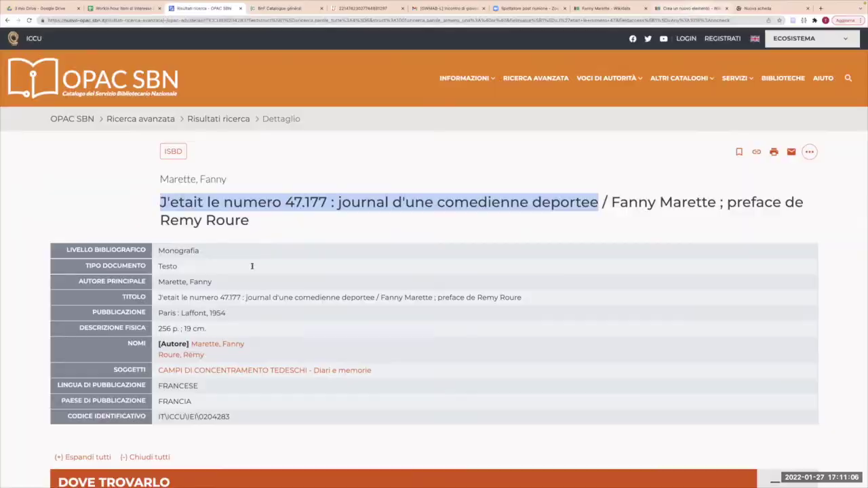
left_click(688, 8)
left_click(252, 262)
key("ctrl+v")
Set the Italian description to "romanzo di Fanny Marette" and create the new Wikidata item.
left_click(172, 297)
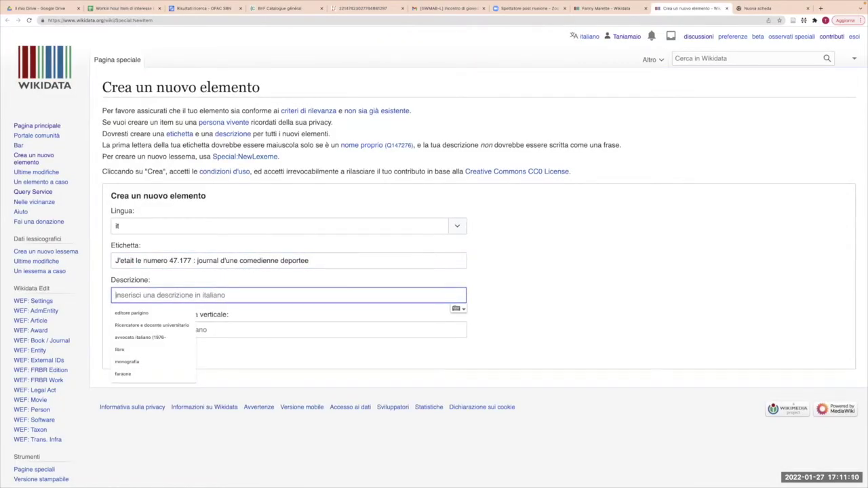
type("romanzo di")
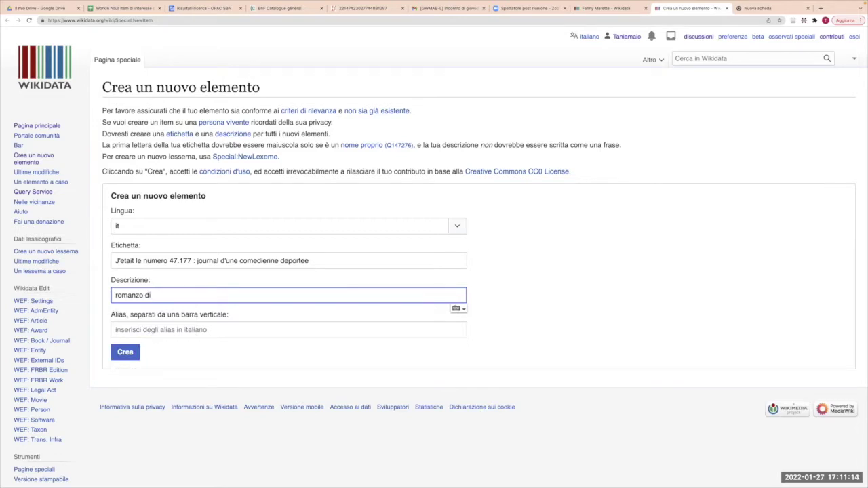
type(" Fanny Marette")
left_click(126, 358)
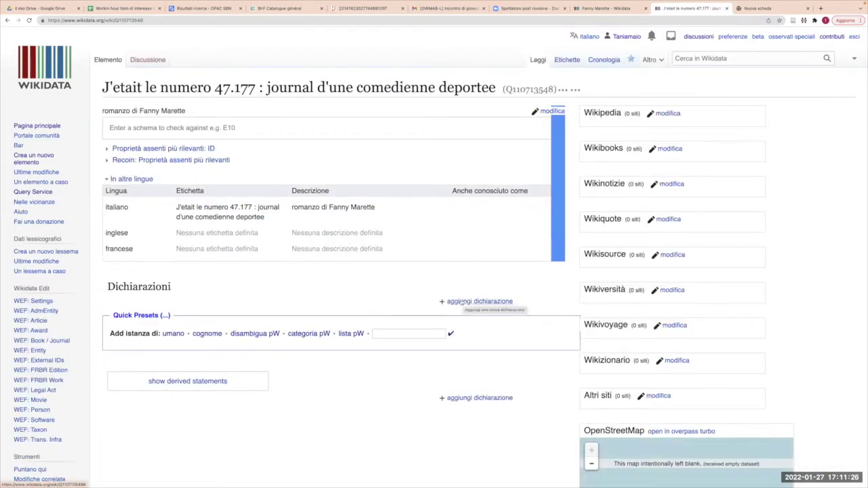
Copy the book item's Italian label into its English and French labels and publish the changes.
left_click(546, 112)
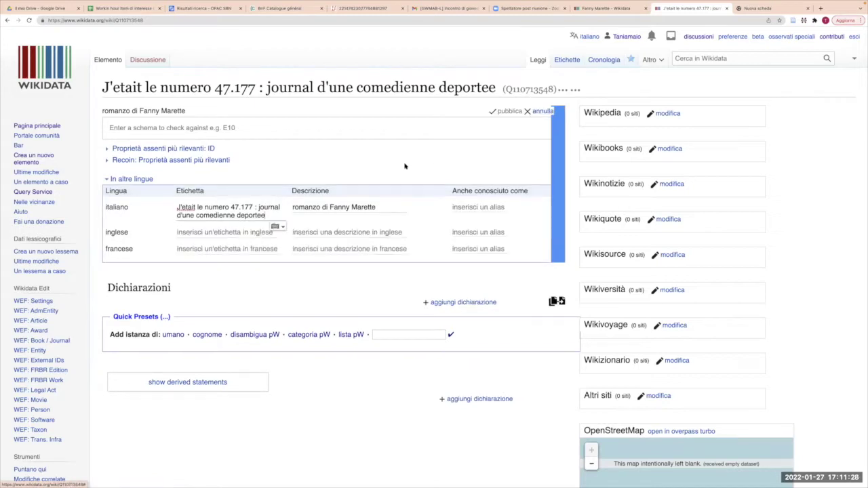
left_click_drag(267, 215, 174, 207)
key("ctrl+c")
left_click(199, 233)
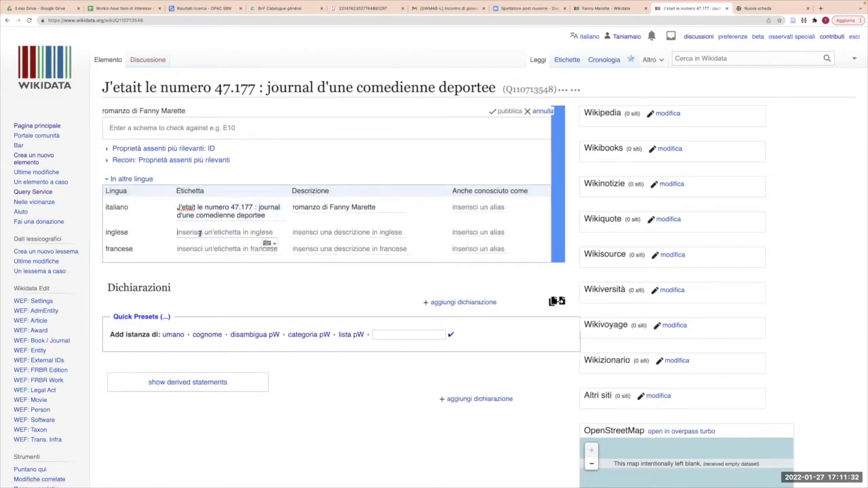
key("ctrl+v")
left_click(203, 255)
key("ctrl+v")
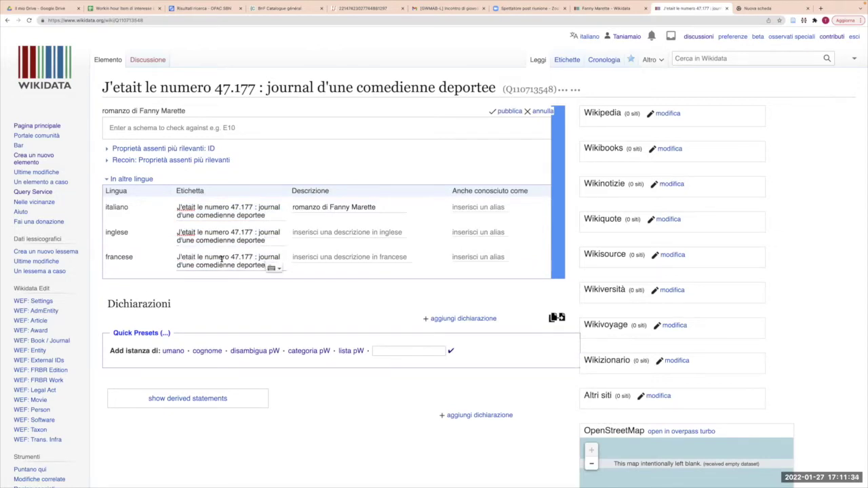
left_click(507, 111)
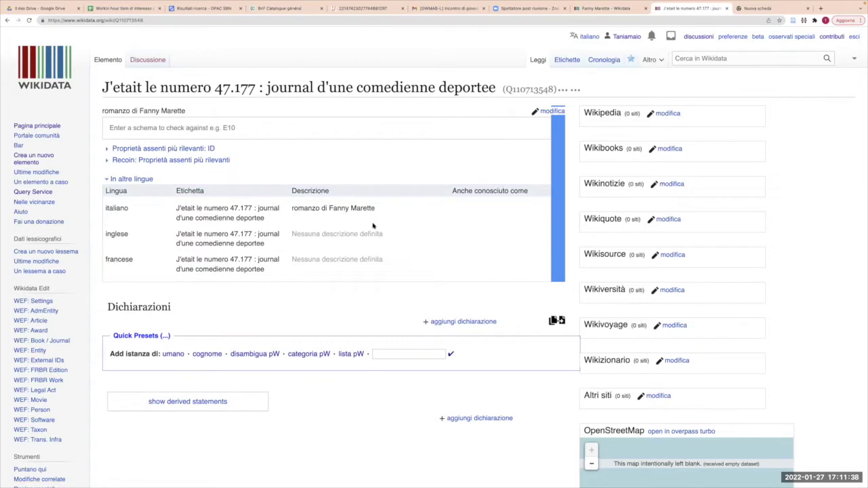
Add and publish an "istanza di" statement with the value "opera letteraria" on the book's item.
left_click(446, 323)
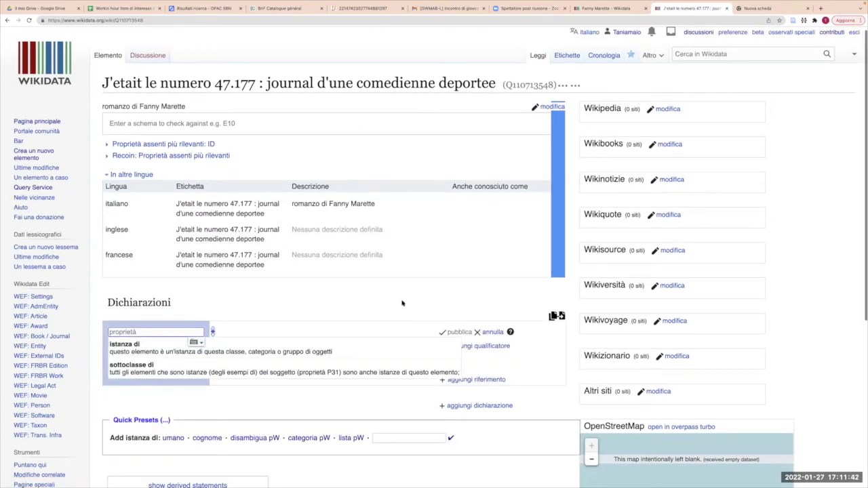
left_click(148, 351)
type("opera")
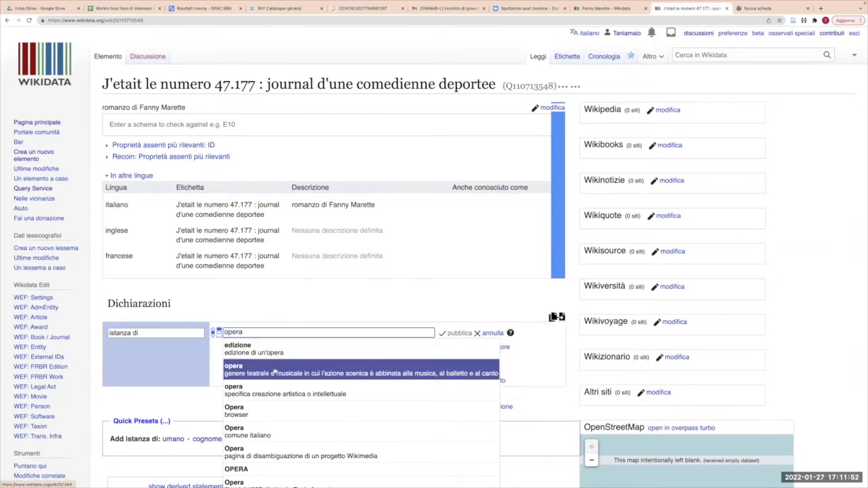
type("lett")
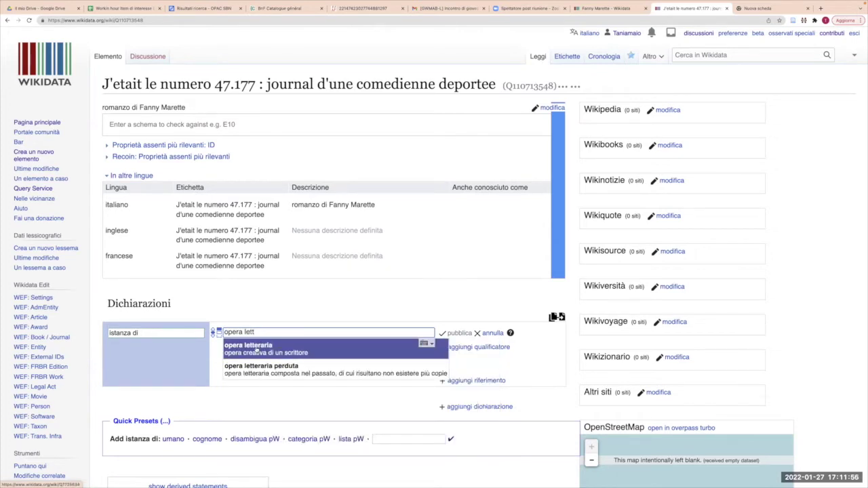
left_click(266, 352)
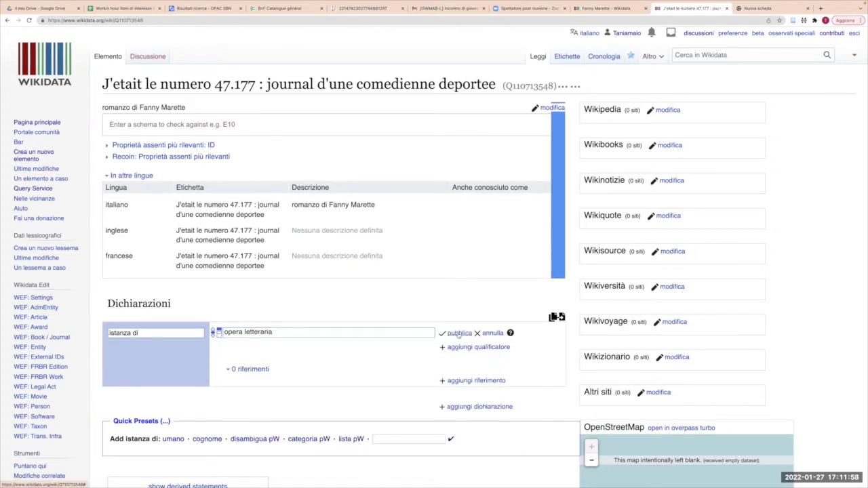
left_click(458, 334)
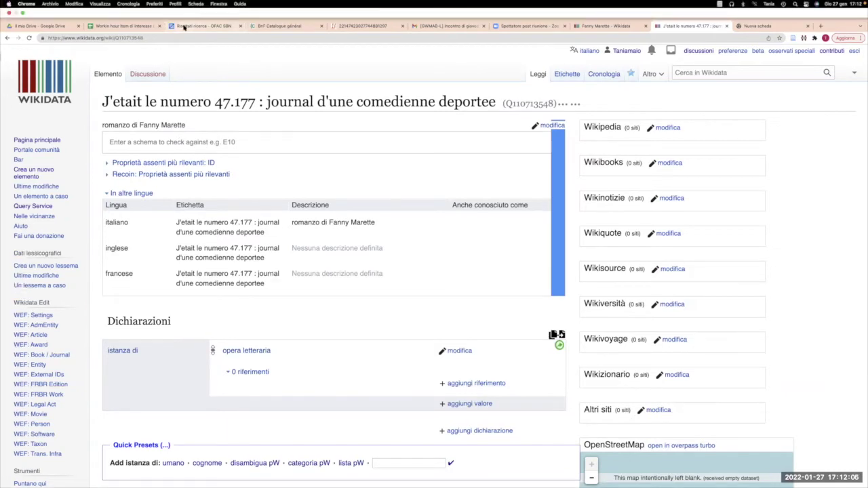
Check the OPAC SBN record, then add and publish an "autore" statement with the value "Fanny Marette" on the book's Wikidata item.
left_click(183, 26)
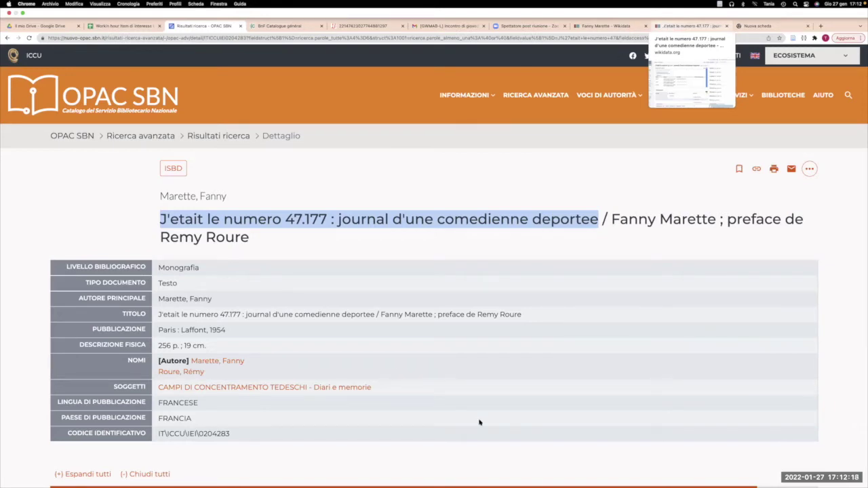
key("ctrl+Tab")
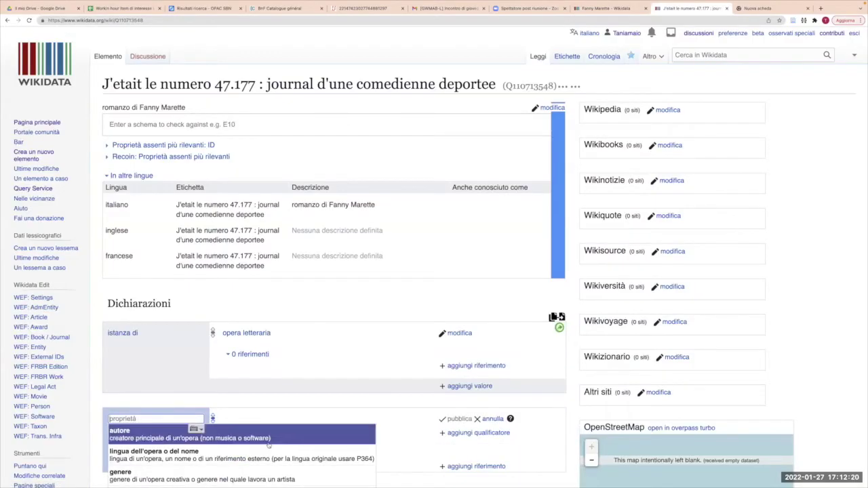
left_click(269, 437)
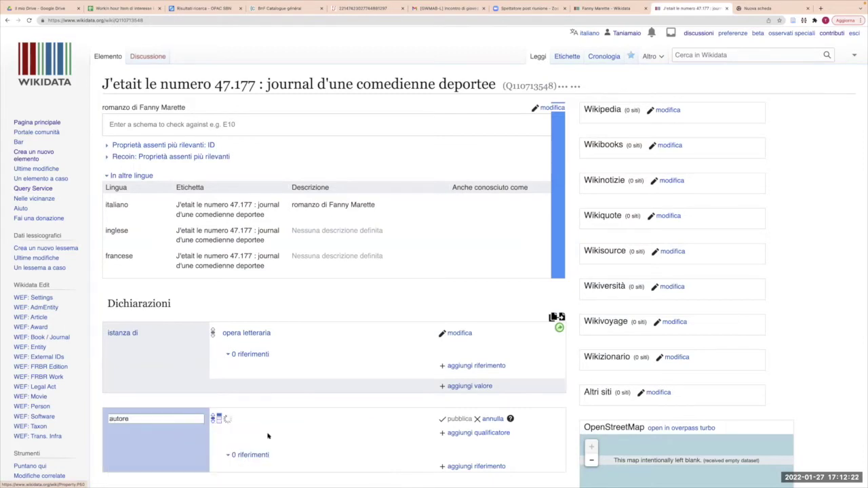
type("Fanny ")
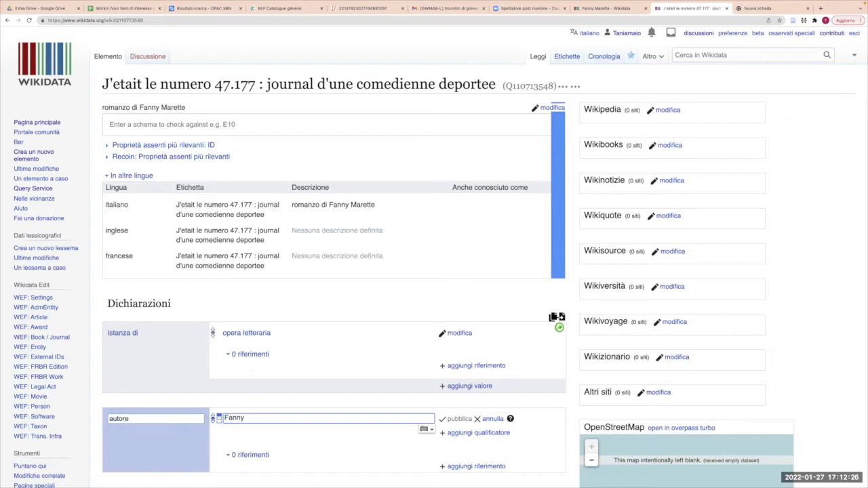
type("Marette")
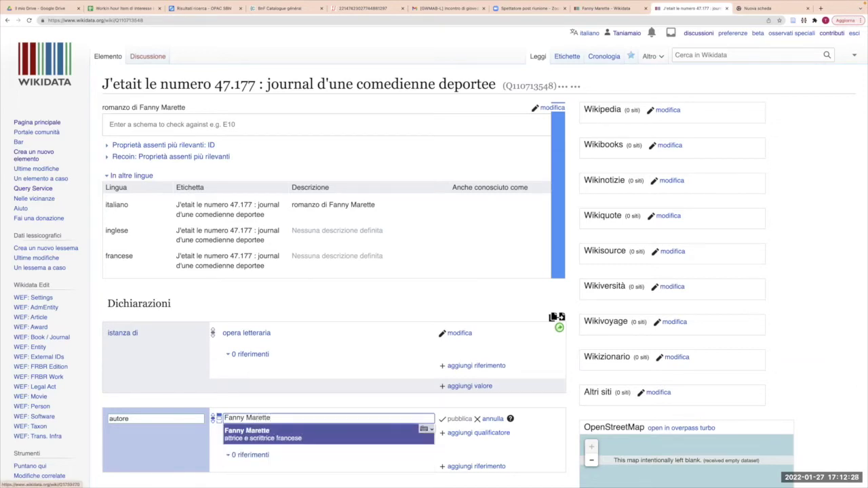
left_click(269, 434)
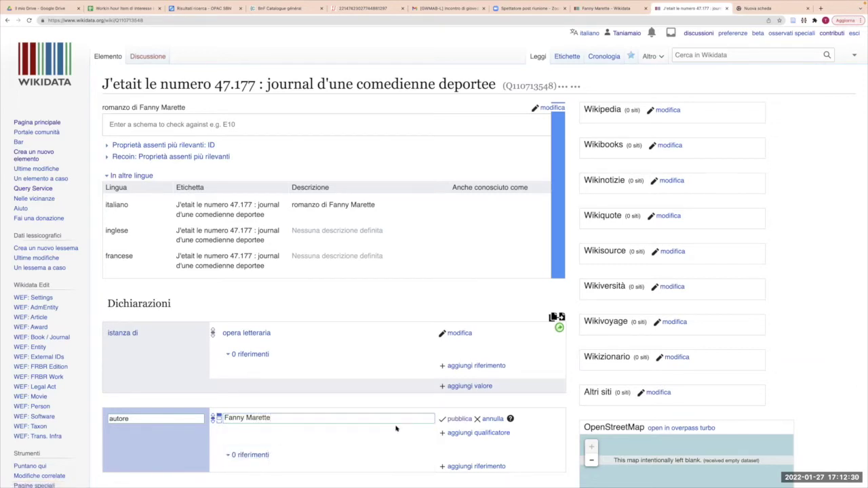
left_click(459, 420)
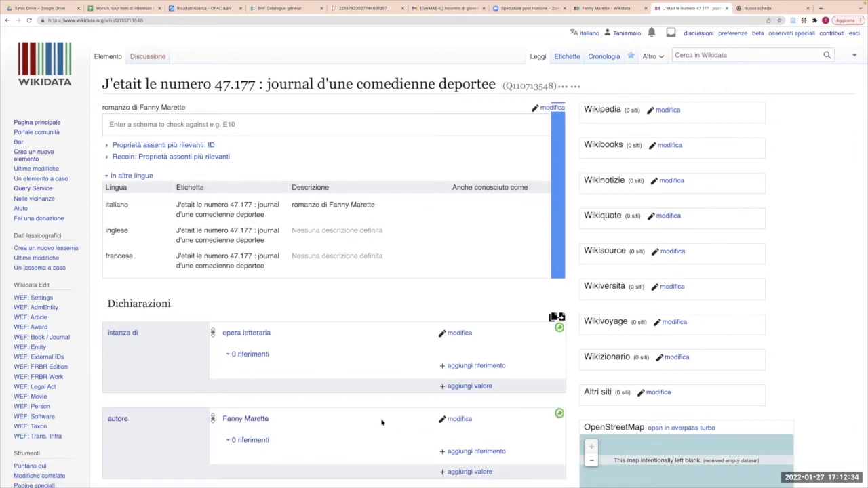
Add and publish a "titolo" statement using the text of the item's Italian label, with francese (fr) as its language.
scroll(387, 424, "down", 3)
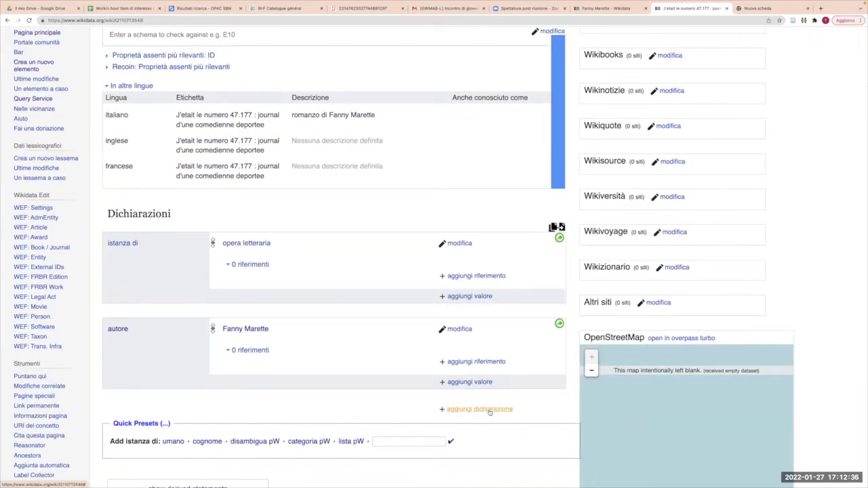
left_click(488, 411)
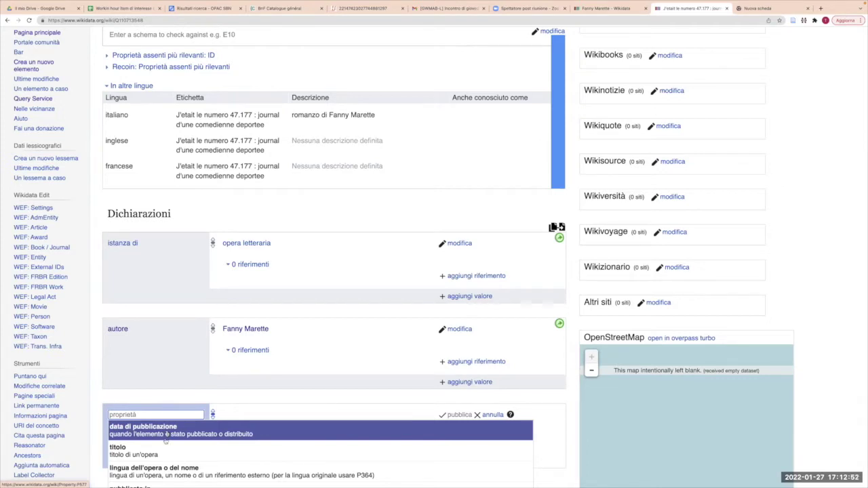
left_click(159, 453)
left_click_drag(177, 114, 267, 124)
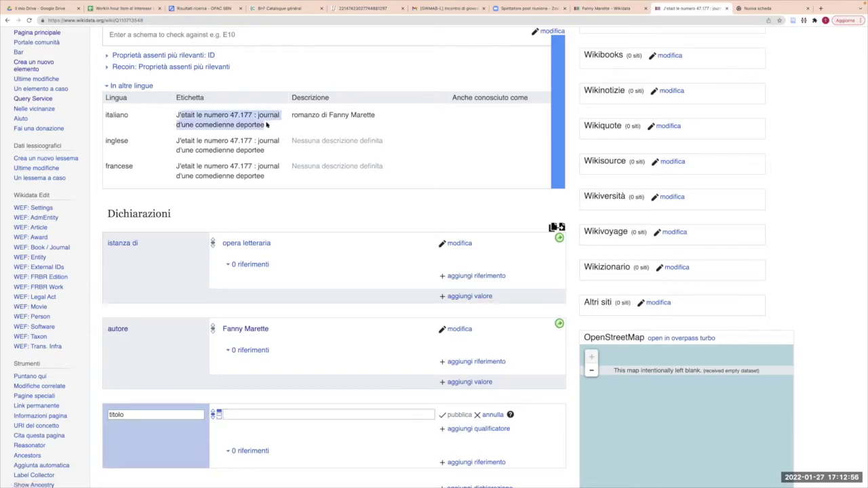
left_click_drag(178, 120, 264, 124)
key("super+c")
left_click(240, 413)
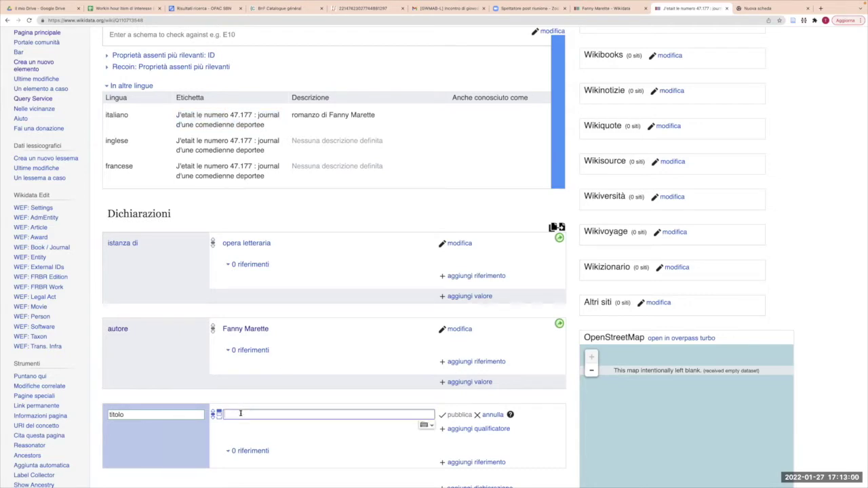
key("super+v")
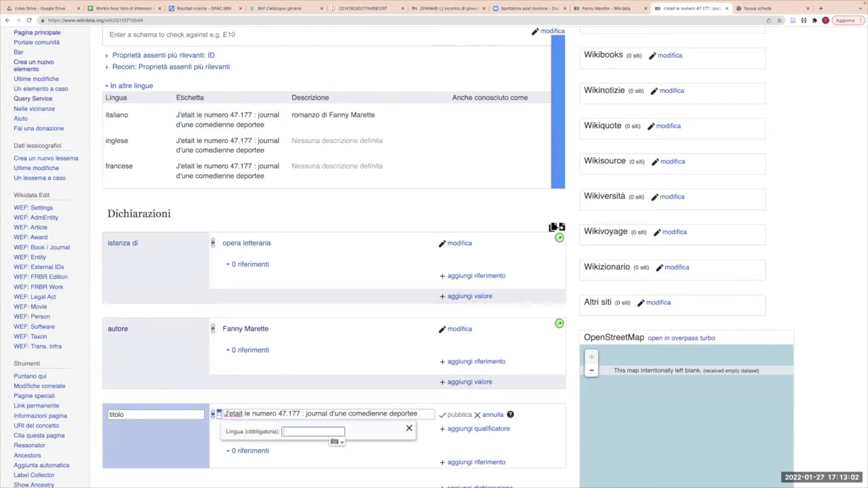
type("fr")
left_click(309, 443)
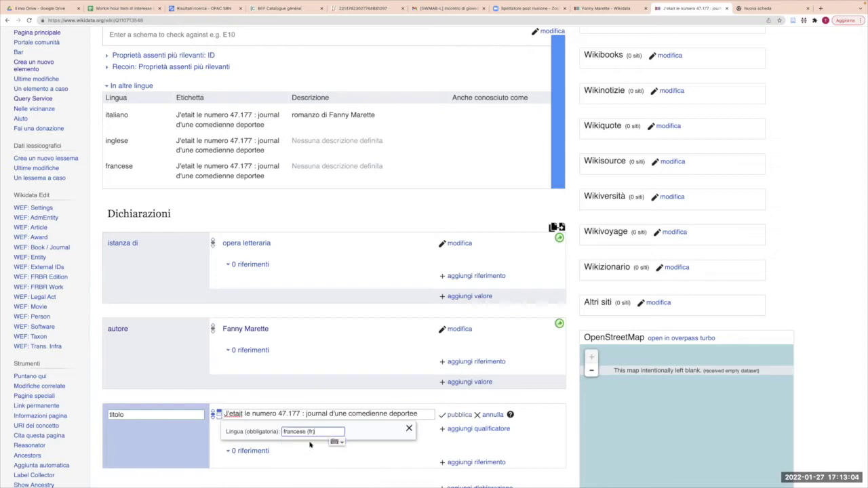
left_click(459, 414)
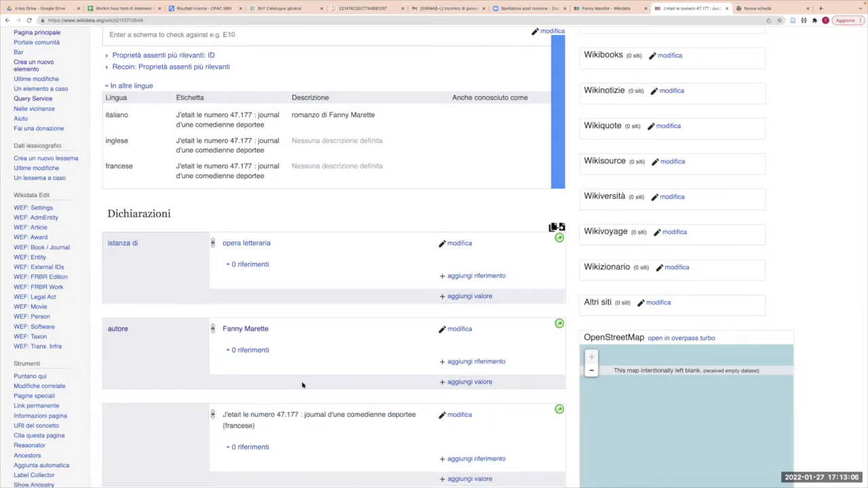
Add and publish a "lingua dell'opera o del nome" statement with the value "francese".
scroll(302, 385, "down", 3)
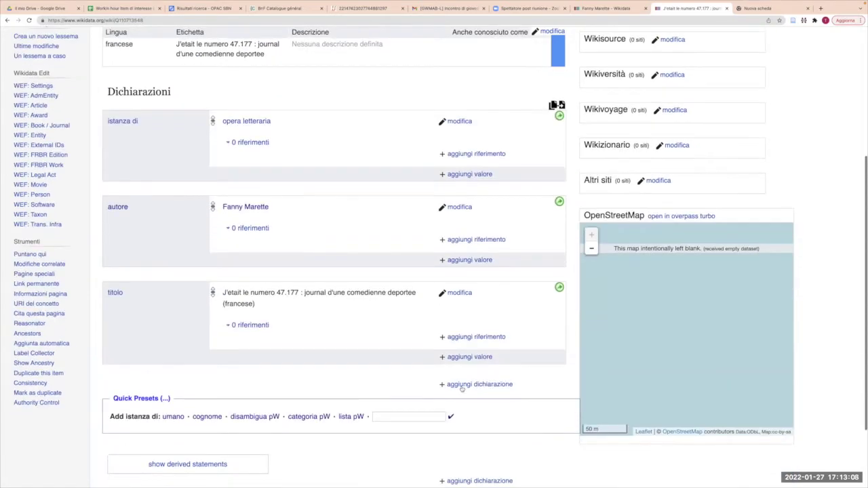
left_click(461, 387)
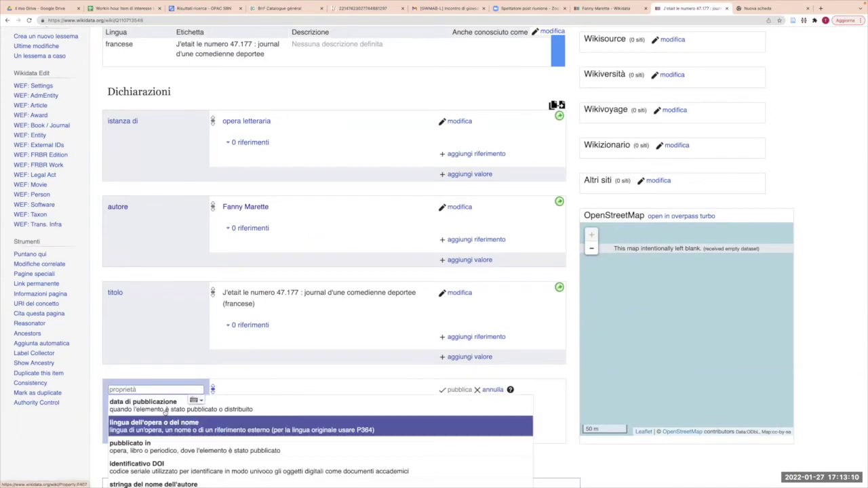
left_click(162, 423)
type("fr")
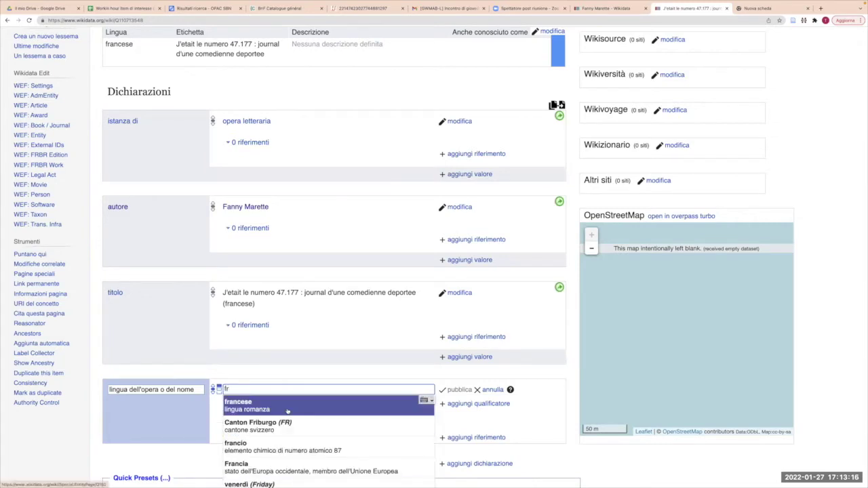
left_click(292, 402)
key("Return")
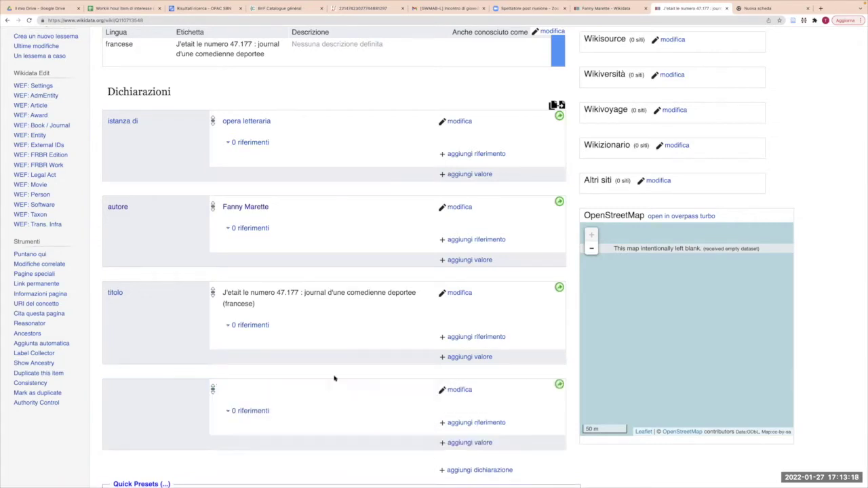
Add and publish a "data di fondazione o creazione" statement with the publication year 1954 from the OPAC SBN record.
scroll(407, 394, "down", 2)
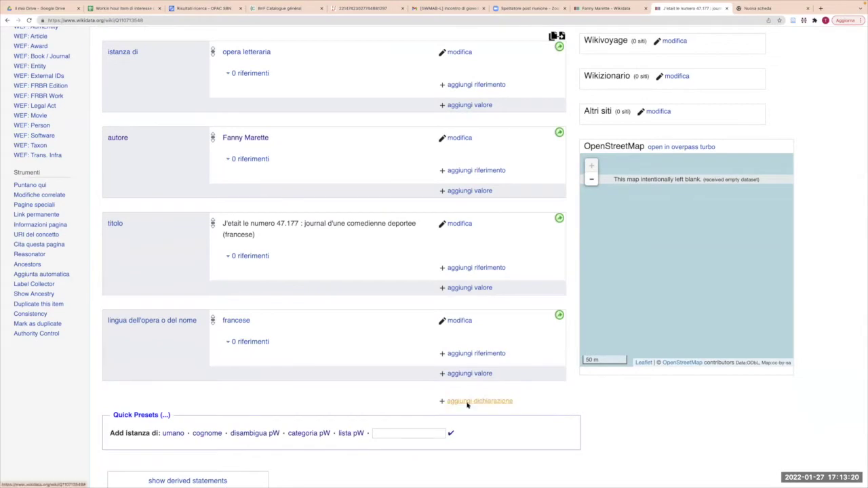
left_click(470, 402)
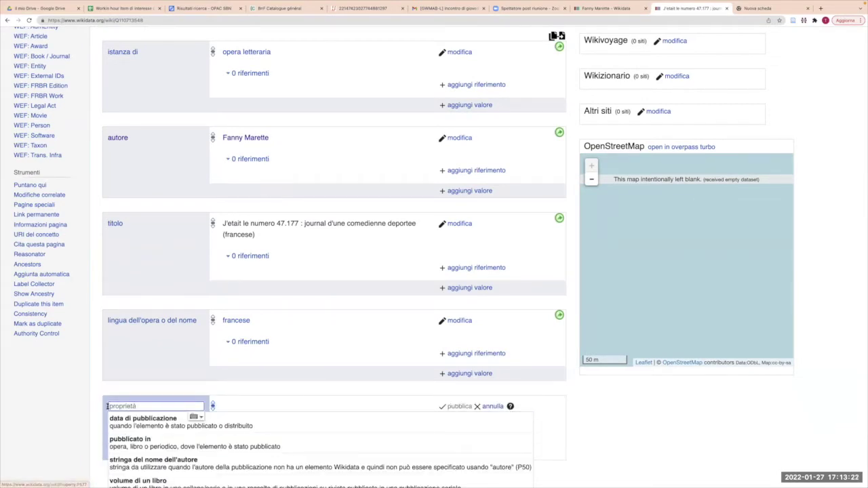
type("data d")
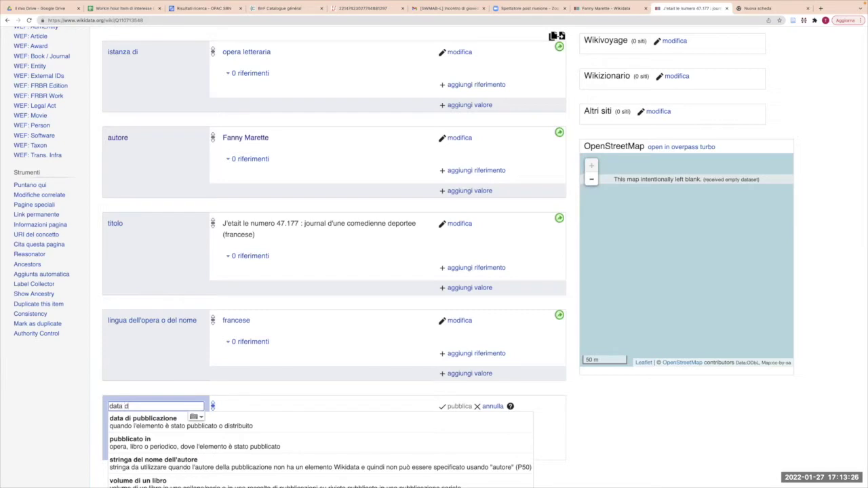
type("i cre")
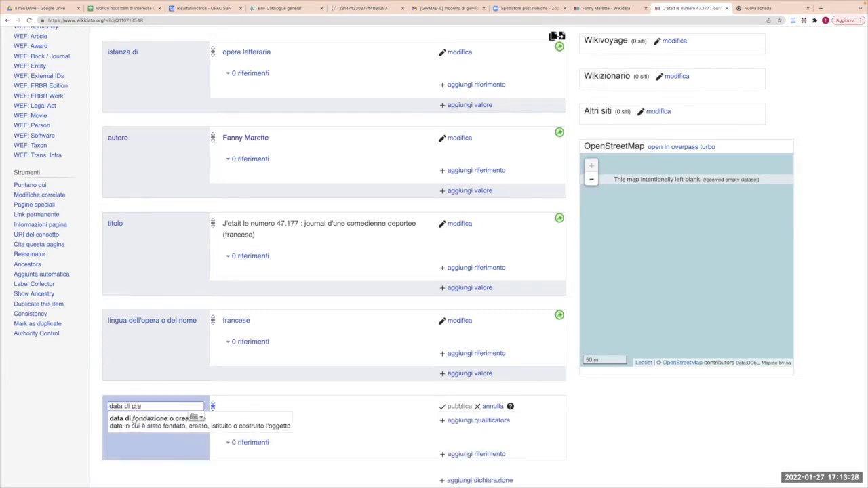
left_click(134, 421)
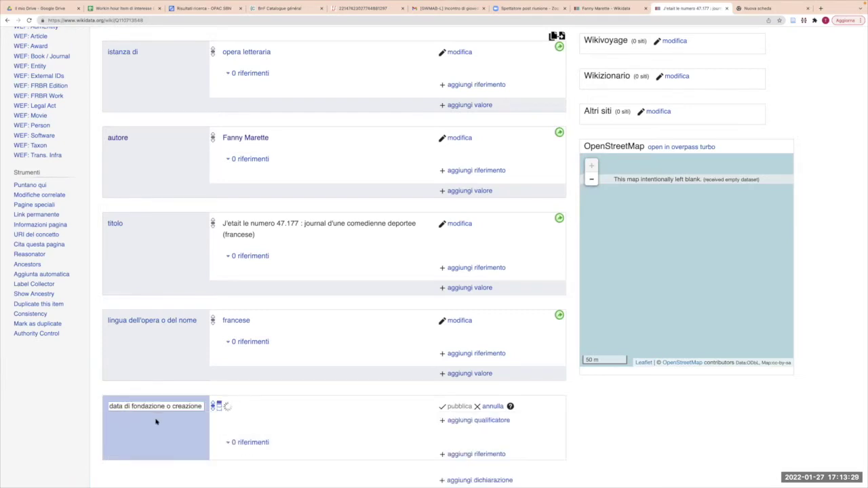
left_click(196, 10)
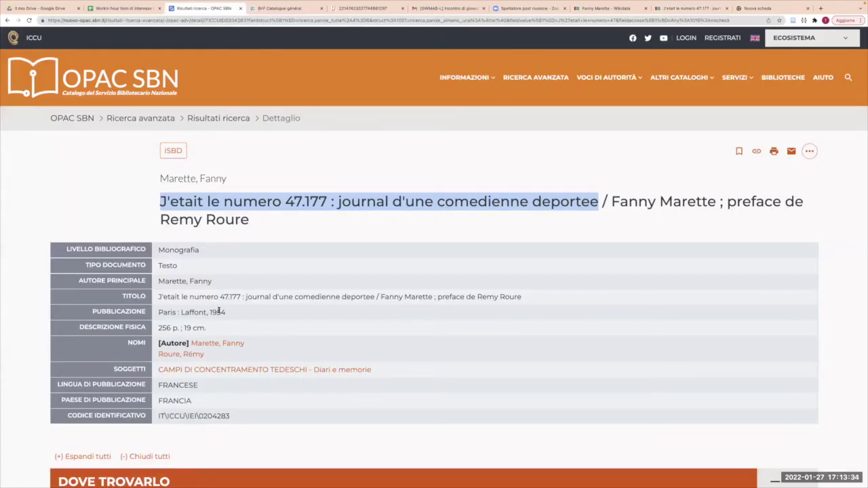
left_click(663, 9)
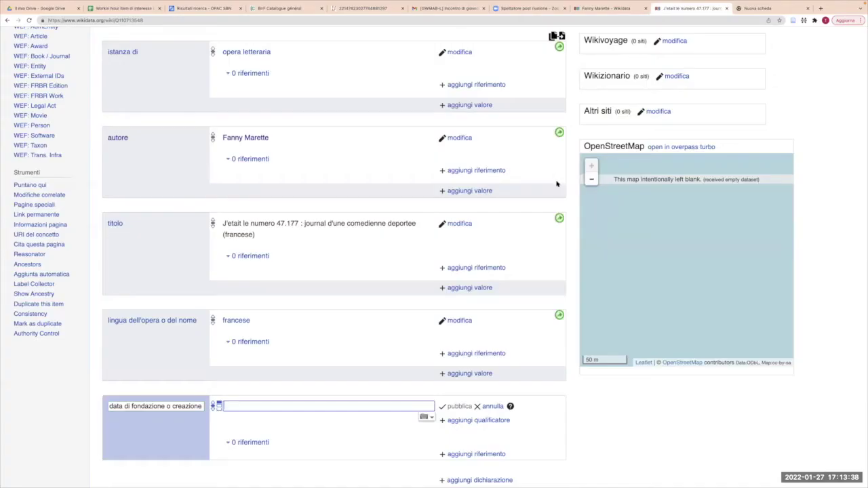
type("195")
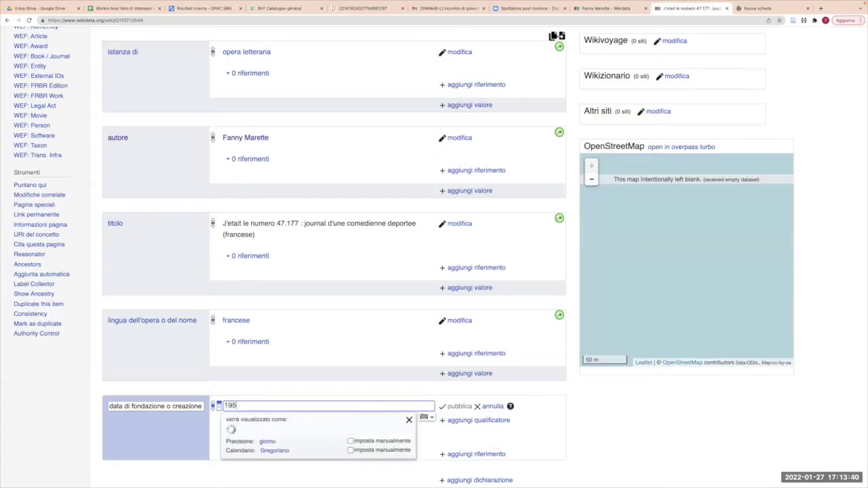
type("4")
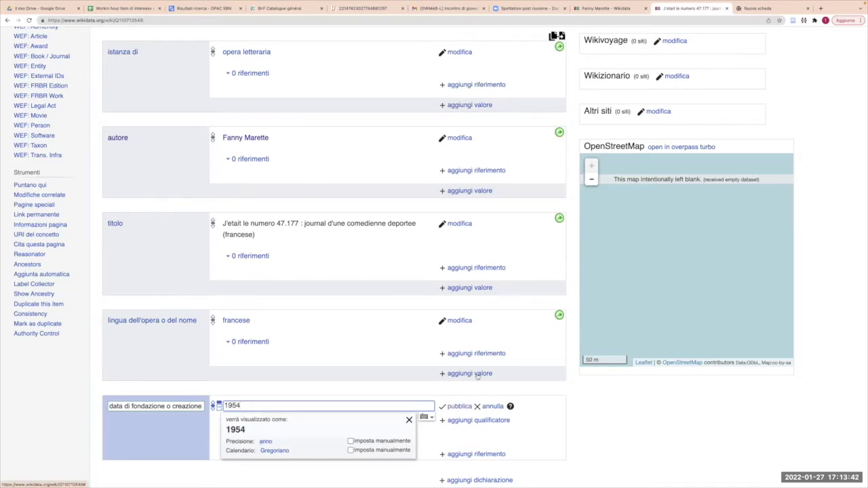
left_click(460, 406)
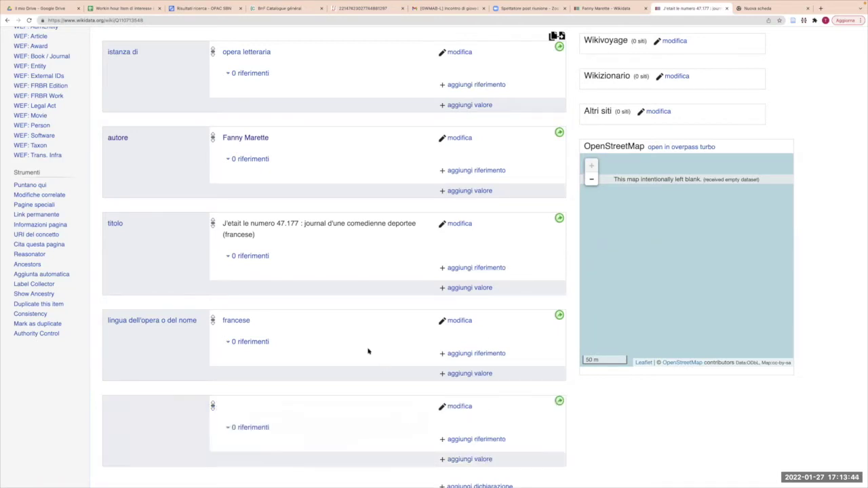
Add and publish a "genere" statement with the value "romanzo autobiografico" on the book's item.
scroll(345, 330, "down", 3)
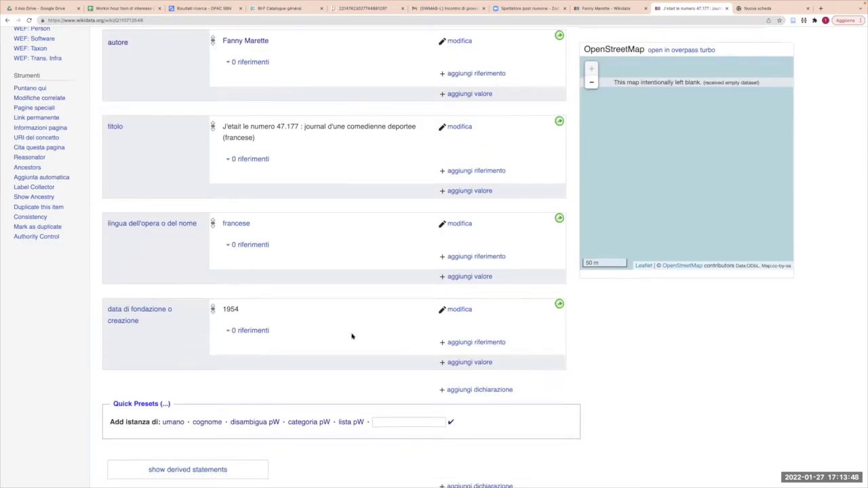
scroll(352, 336, "down", 1)
scroll(352, 336, "up", 3)
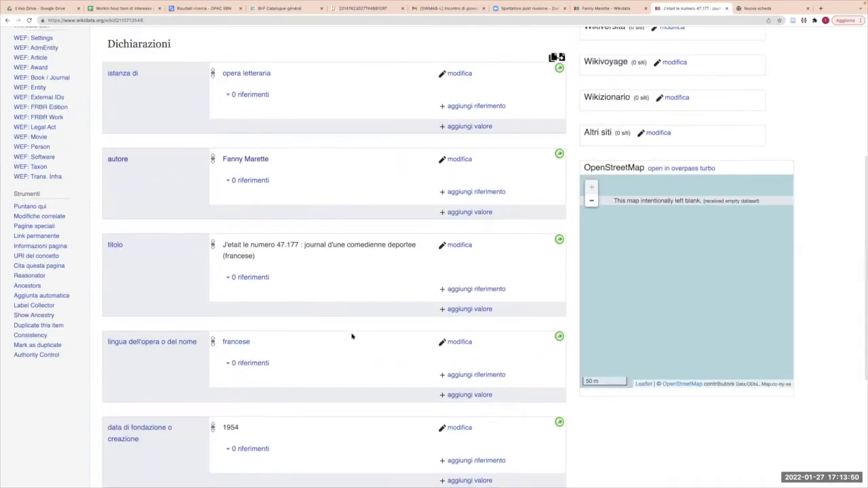
scroll(352, 335, "up", 1)
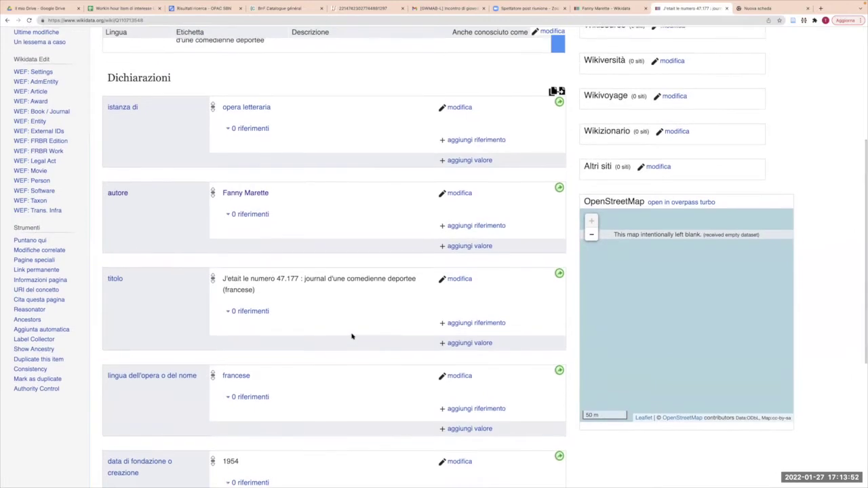
scroll(351, 336, "down", 1)
scroll(492, 397, "down", 4)
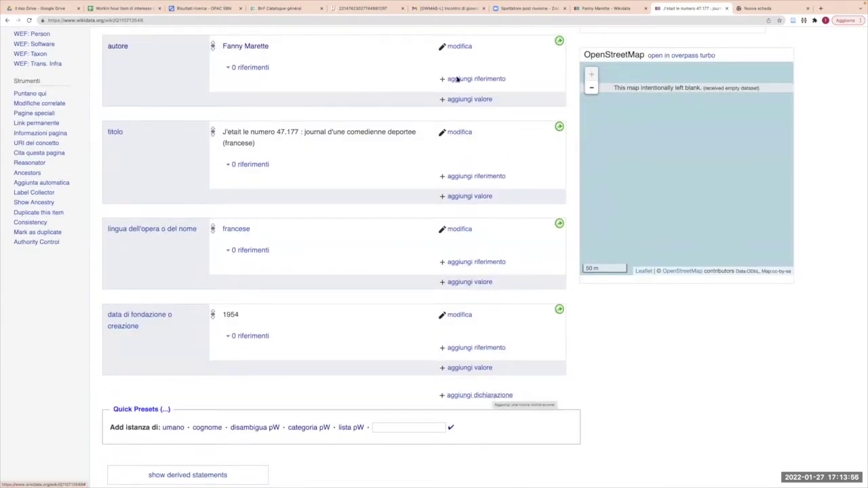
left_click(493, 396)
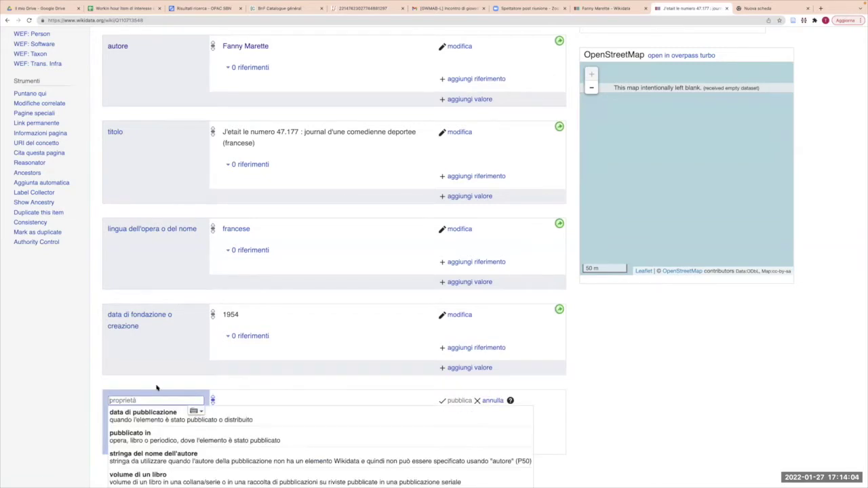
type("gener")
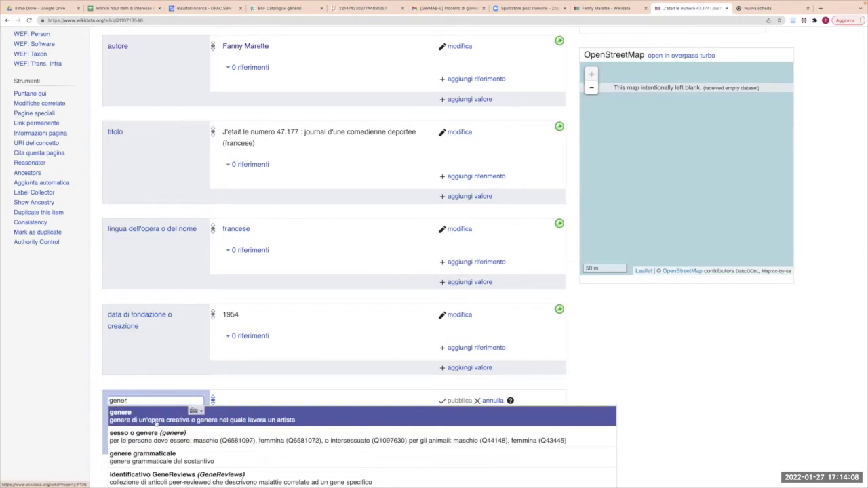
left_click(223, 414)
type("roman")
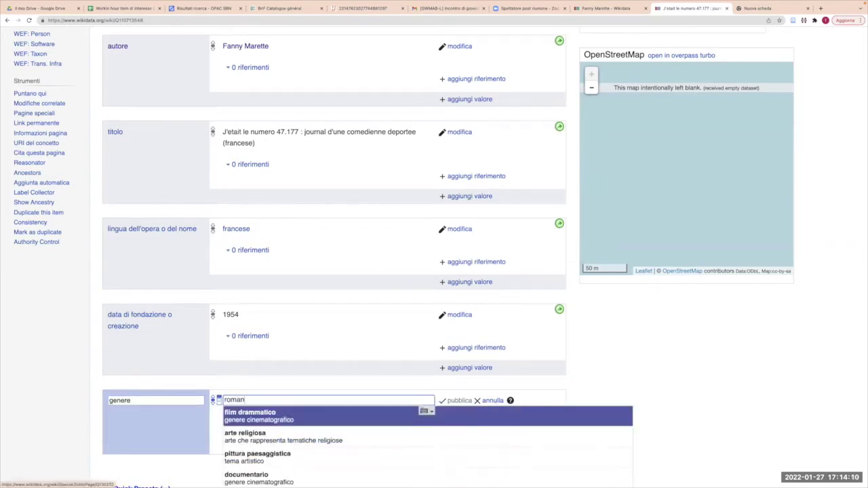
type("zo auto")
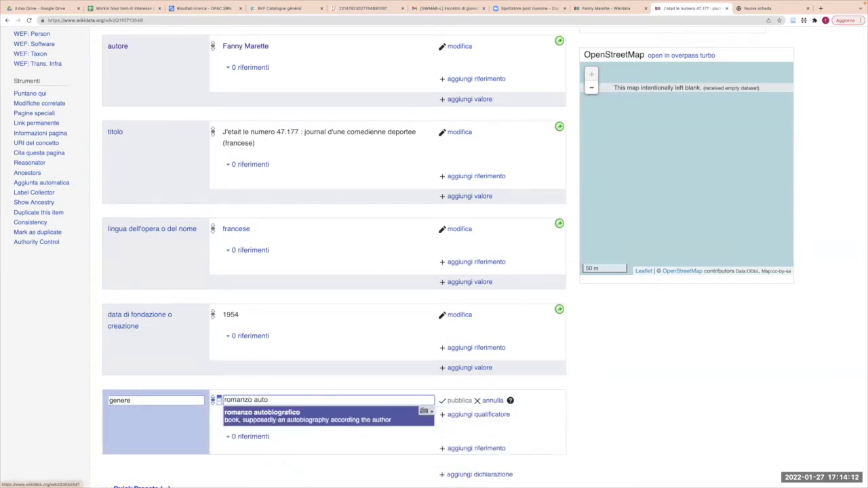
left_click(267, 419)
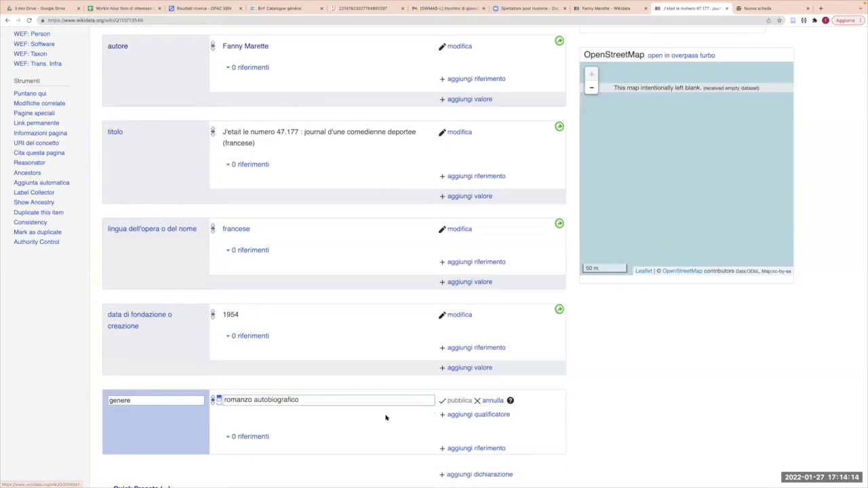
left_click(459, 401)
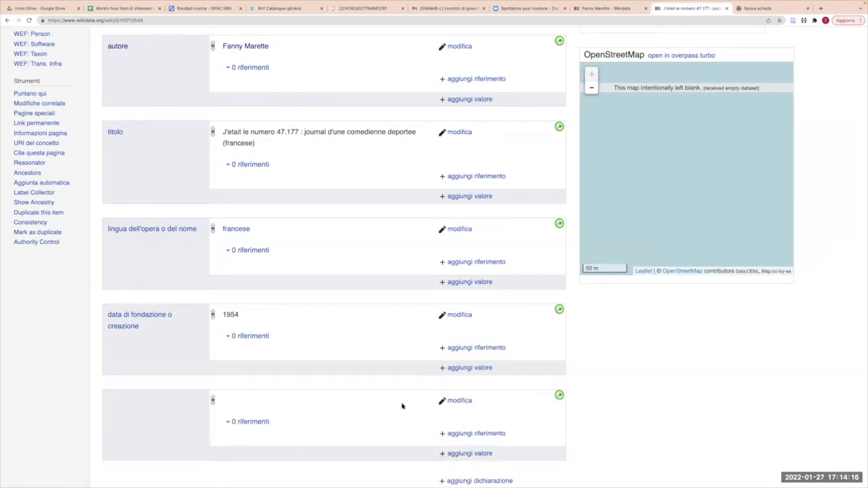
Start a reference on the "istanza di" statement with "fonte dell'affermazione" set to "opac sbn".
scroll(295, 409, "up", 2)
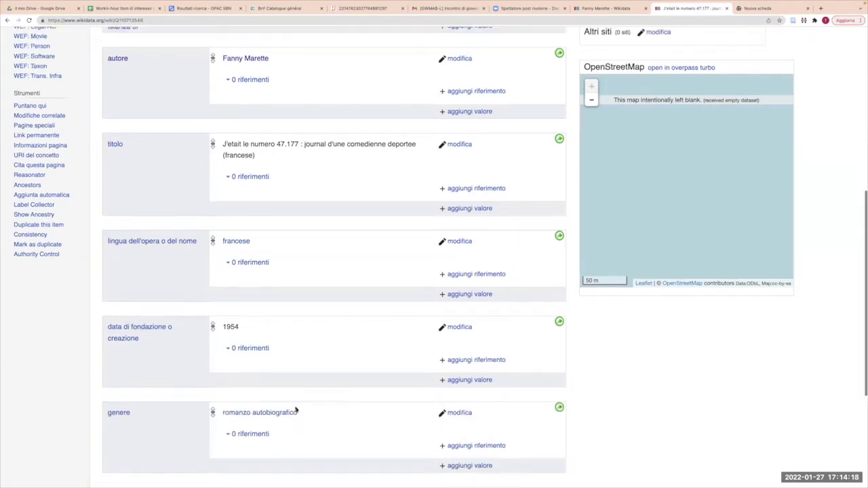
scroll(296, 408, "up", 4)
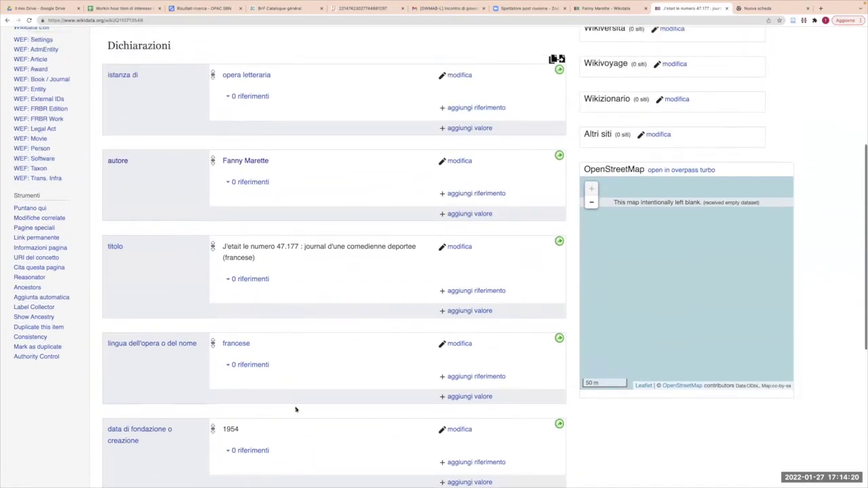
scroll(295, 409, "up", 3)
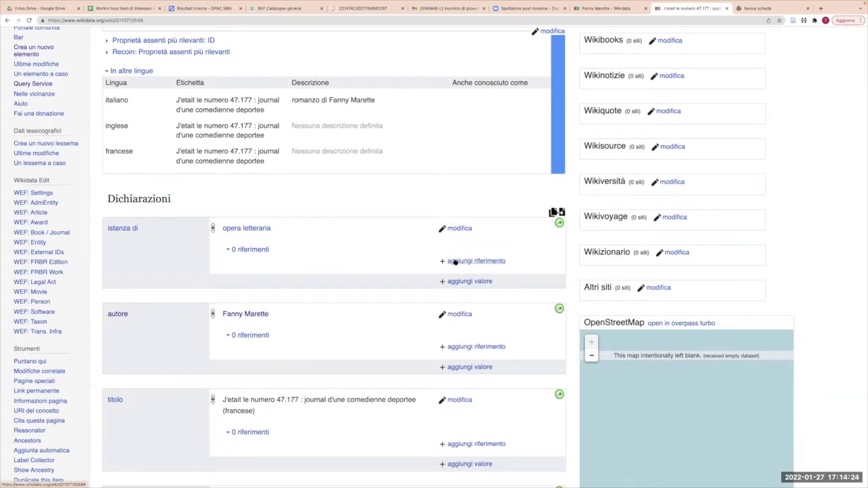
left_click(455, 262)
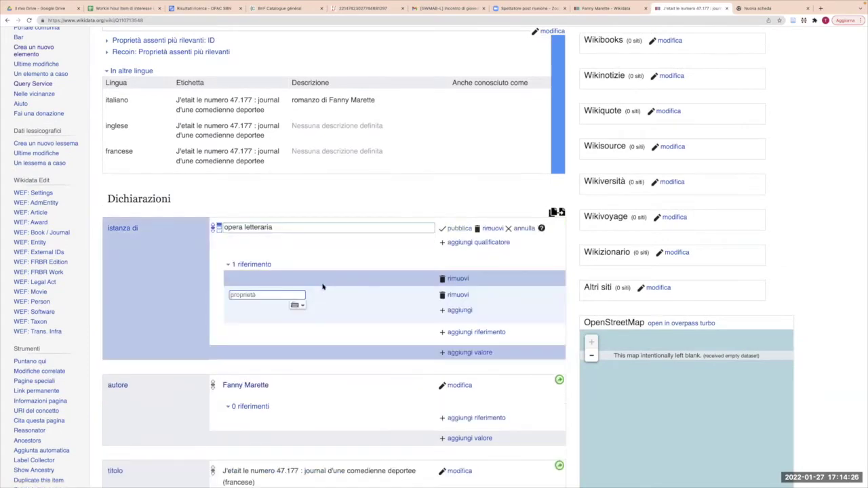
type("fonte")
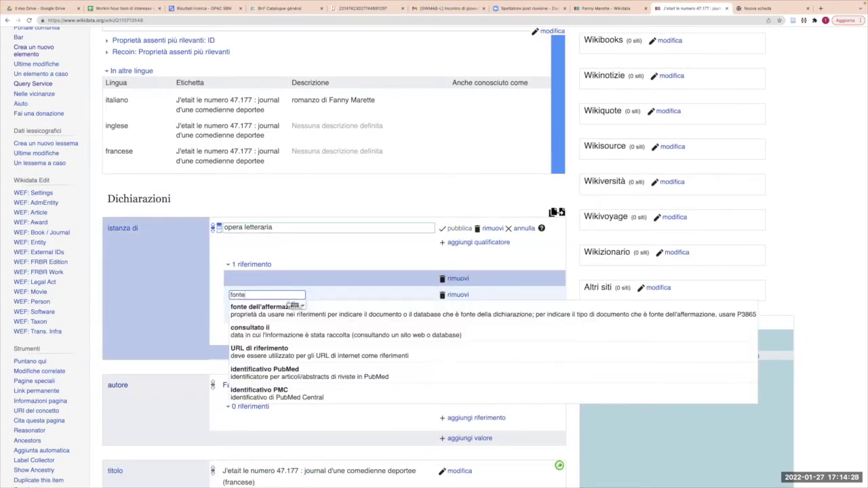
left_click(328, 314)
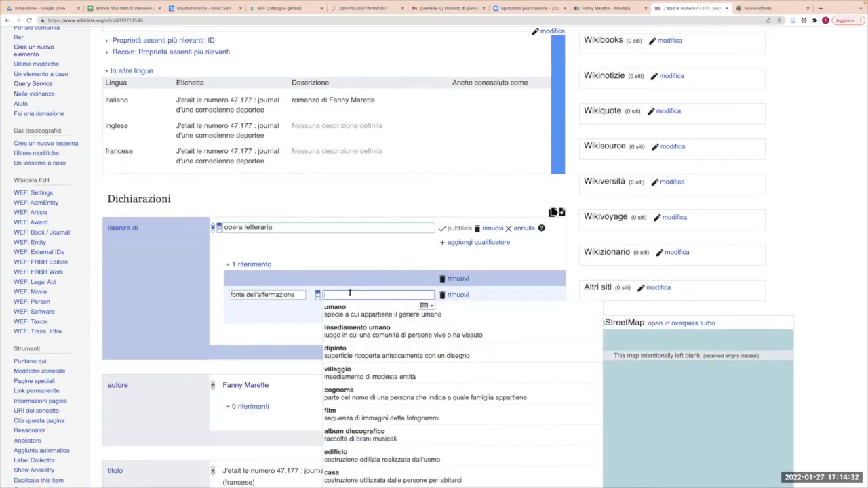
type("sbri")
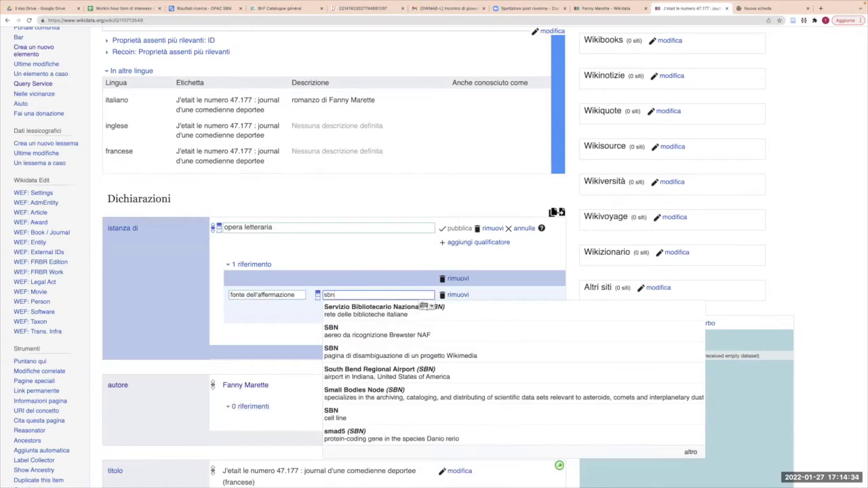
key("BackSpace")
key("BackSpace")
key("BackSpace")
key("BackSpace")
type("opac")
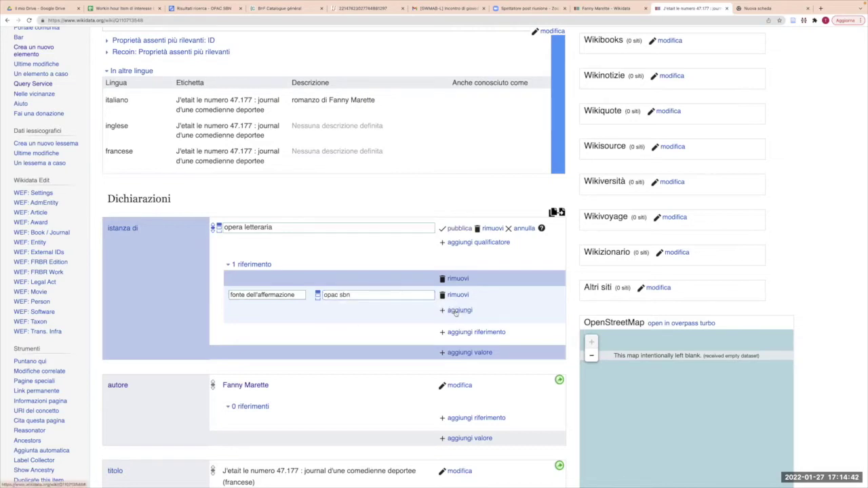
left_click(455, 312)
left_click(250, 311)
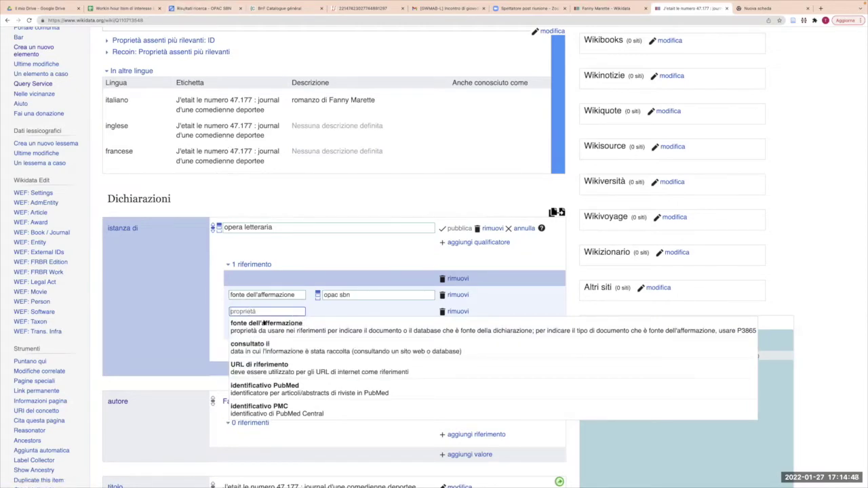
left_click(258, 364)
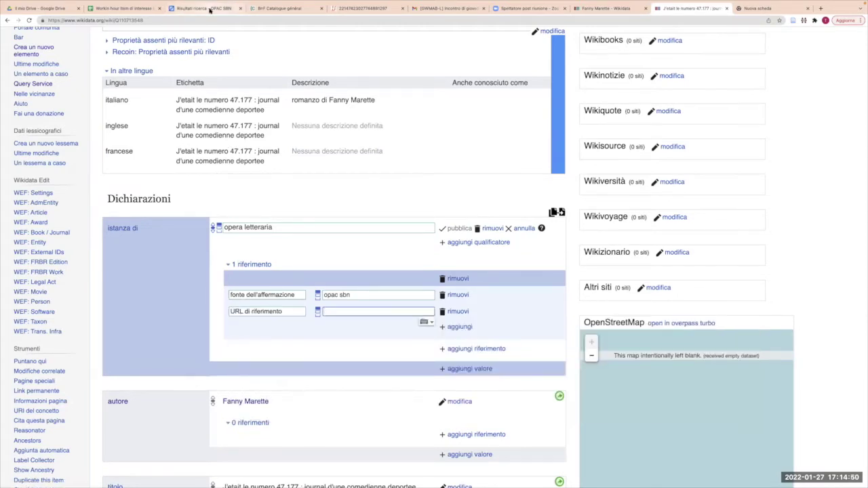
key("super+3")
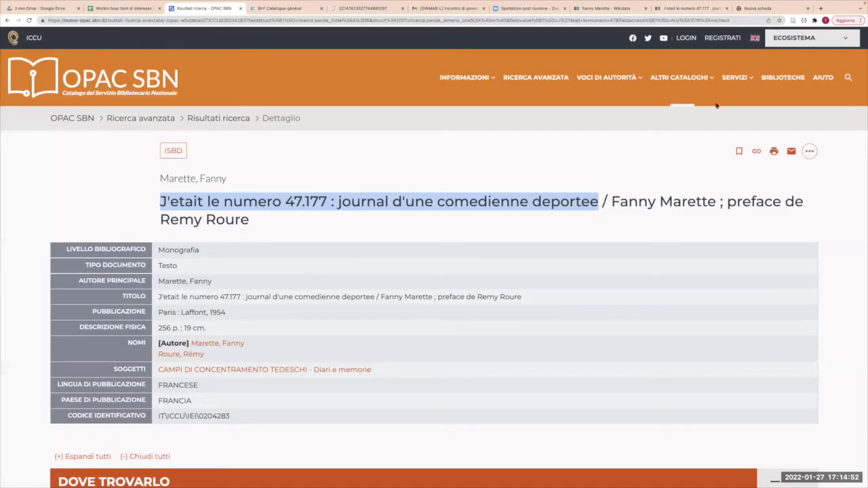
left_click(757, 151)
left_click(668, 173)
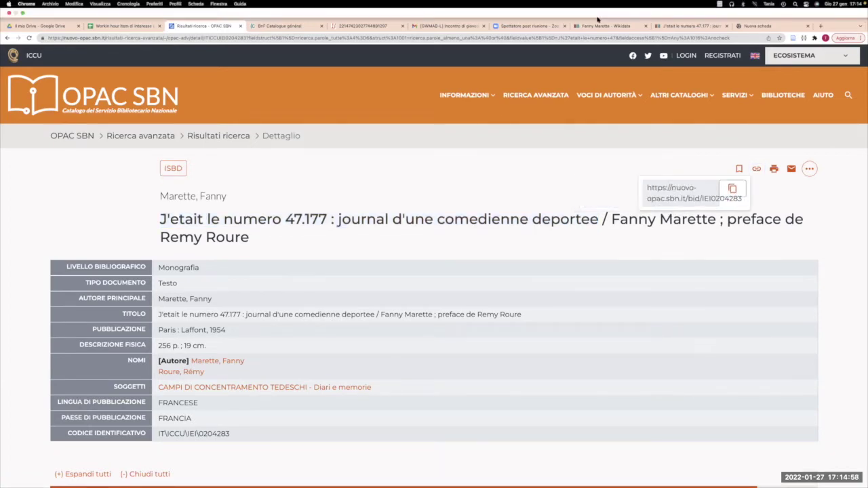
left_click(671, 25)
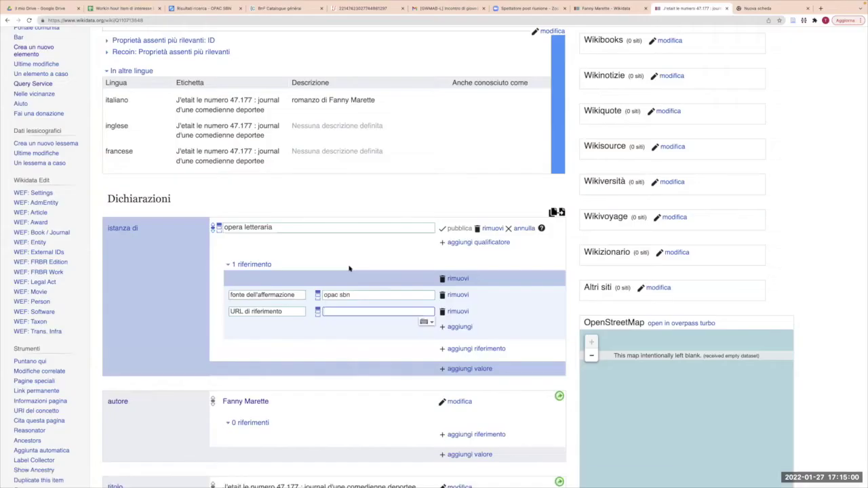
key("super+v")
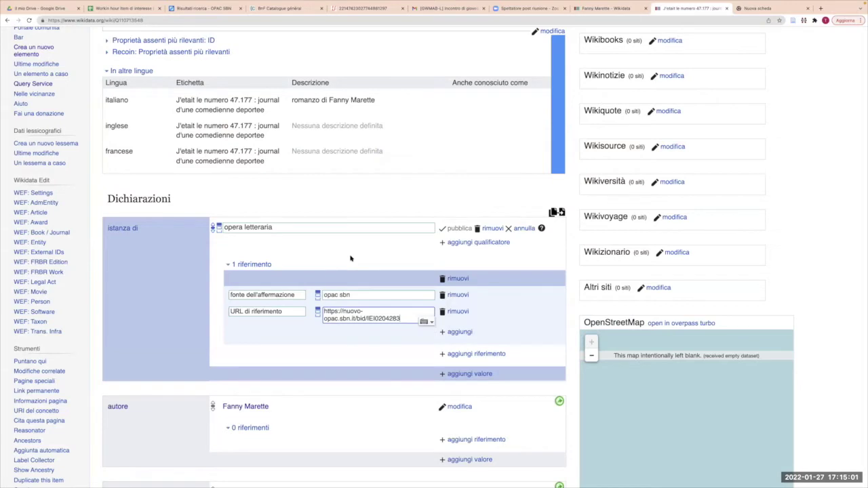
Add "consultato il" with the date 2022-01-27 to the reference and publish the "istanza di" statement.
left_click(456, 332)
type("c")
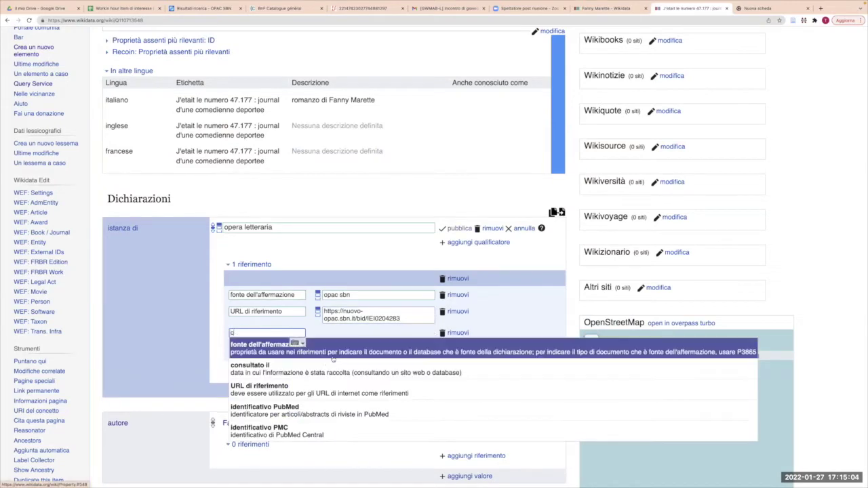
left_click(342, 366)
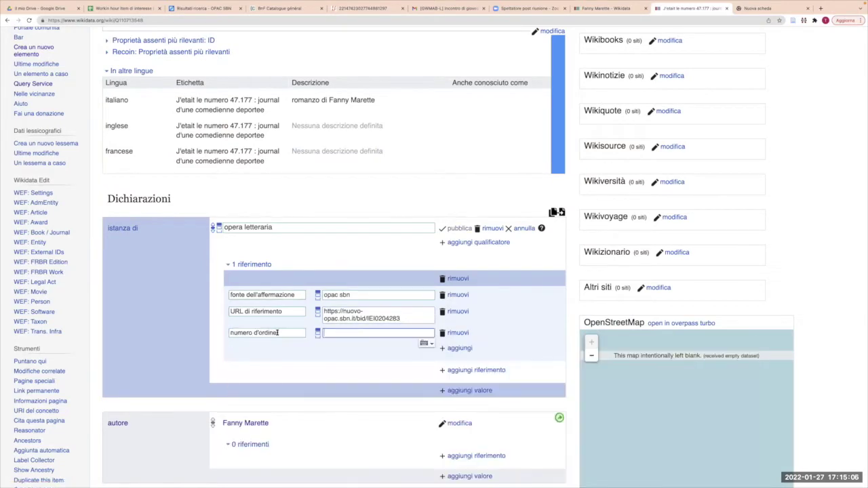
left_click_drag(277, 332, 229, 332)
type("cons")
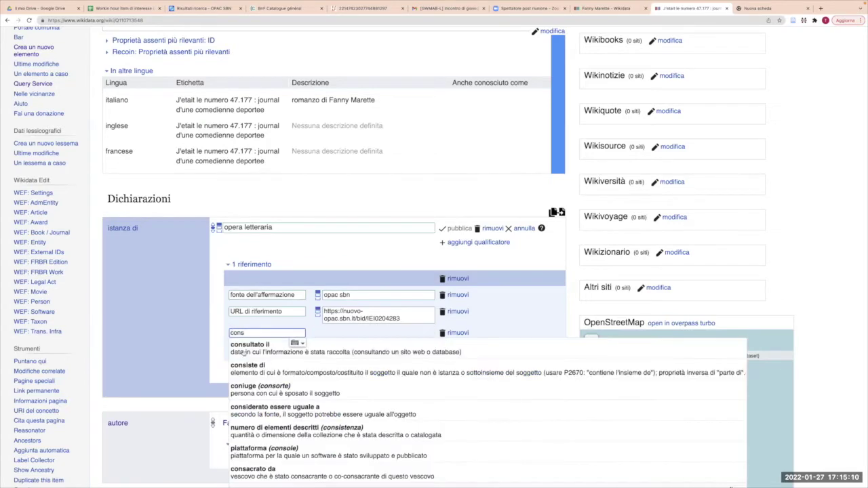
key("Return")
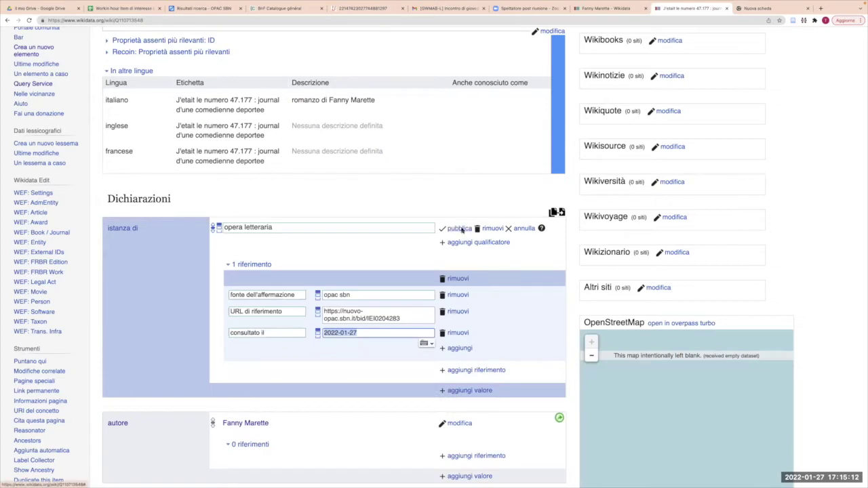
key("Return")
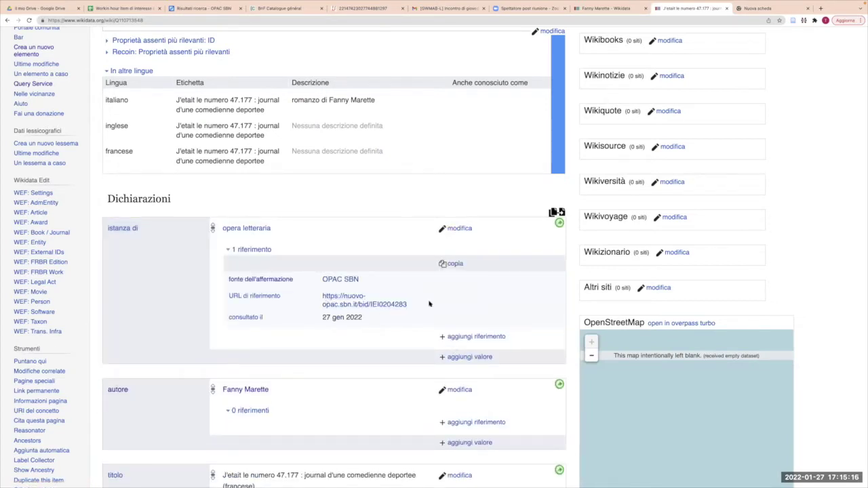
Copy the "istanza di" reference and try to paste it into each of the other statements, from "autore" to "genere".
left_click(453, 264)
left_click(525, 423)
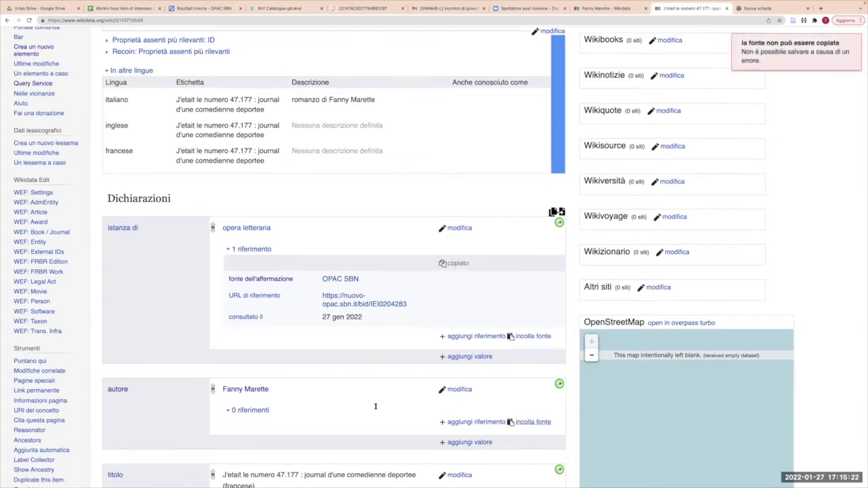
scroll(376, 409, "down", 4)
left_click(524, 396)
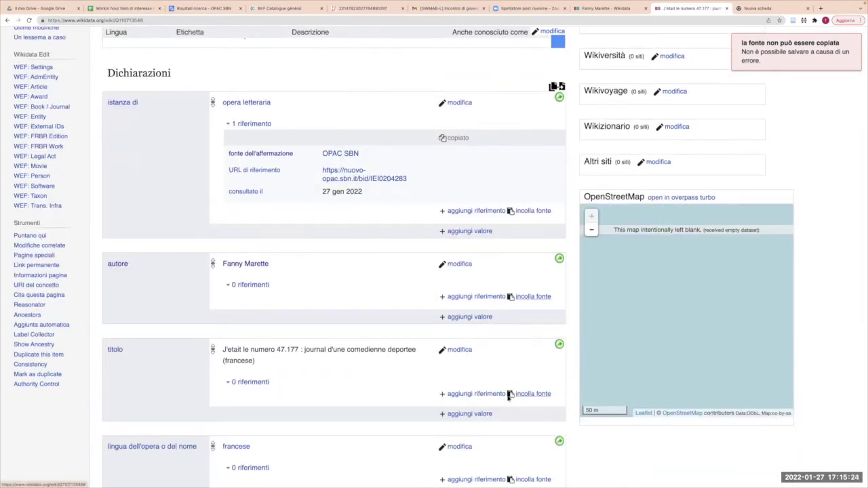
scroll(360, 382, "down", 3)
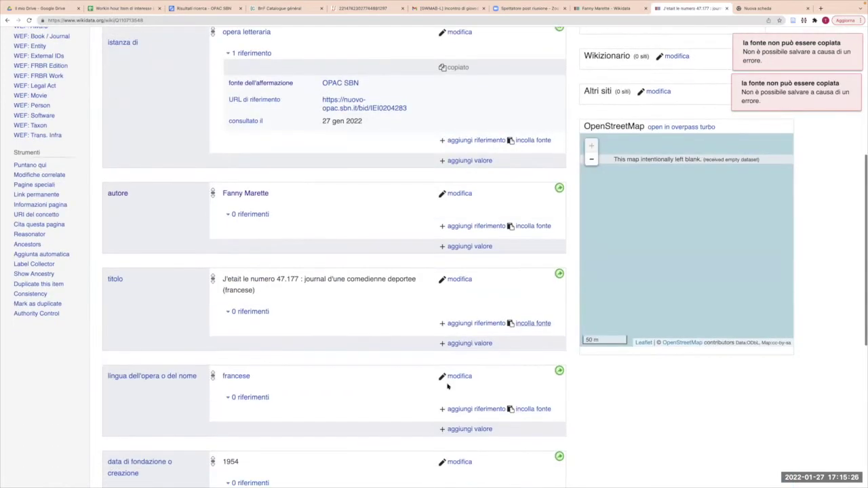
scroll(371, 393, "down", 5)
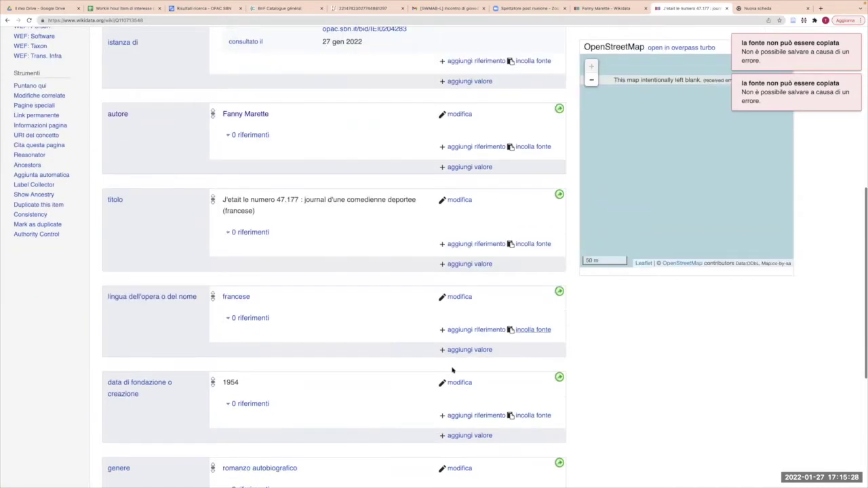
left_click(522, 305)
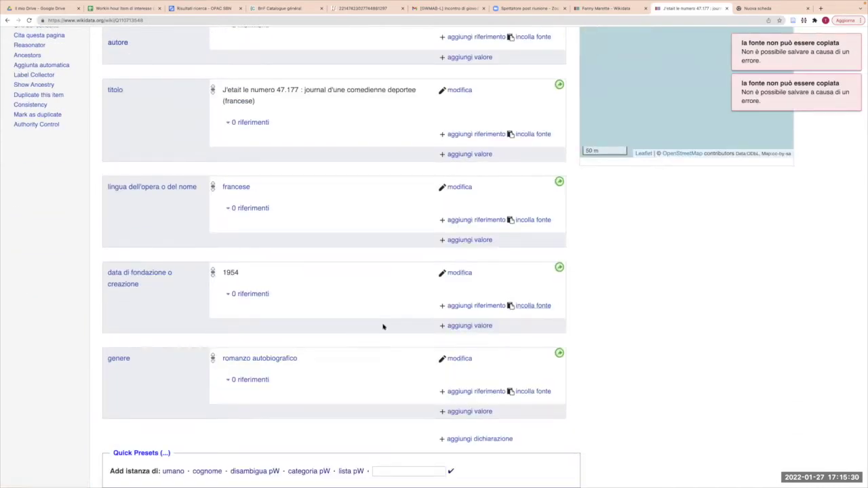
scroll(382, 325, "down", 2)
left_click(529, 320)
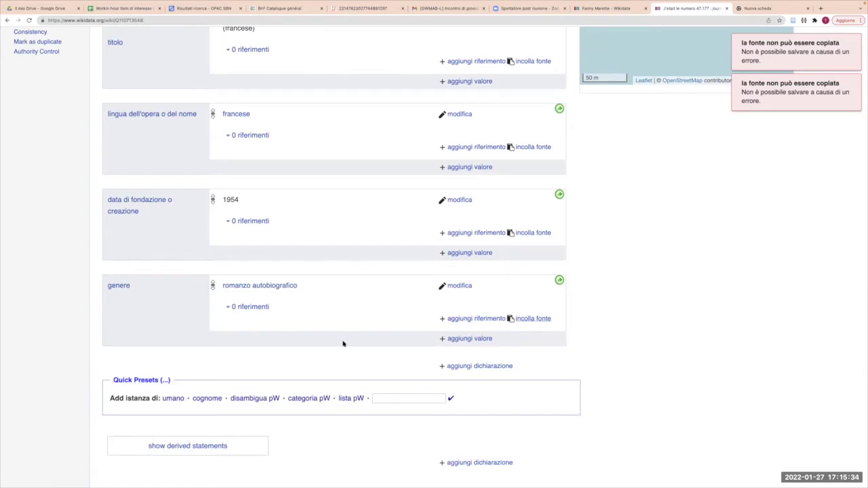
Reload the book's Wikidata item and copy the OPAC SBN reference from its "istanza di" statement.
left_click(257, 20)
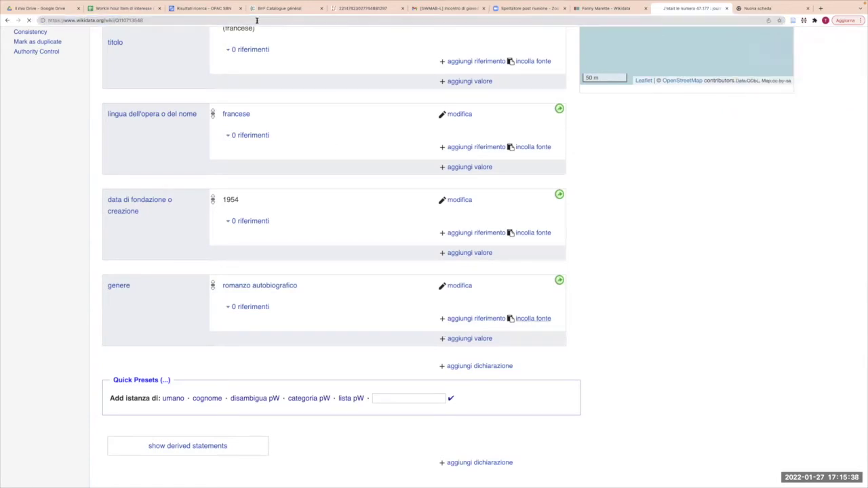
key("Return")
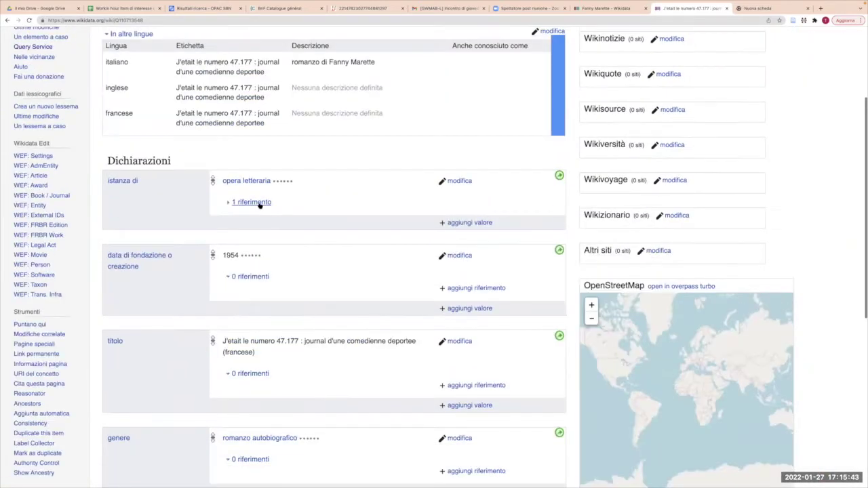
left_click(257, 206)
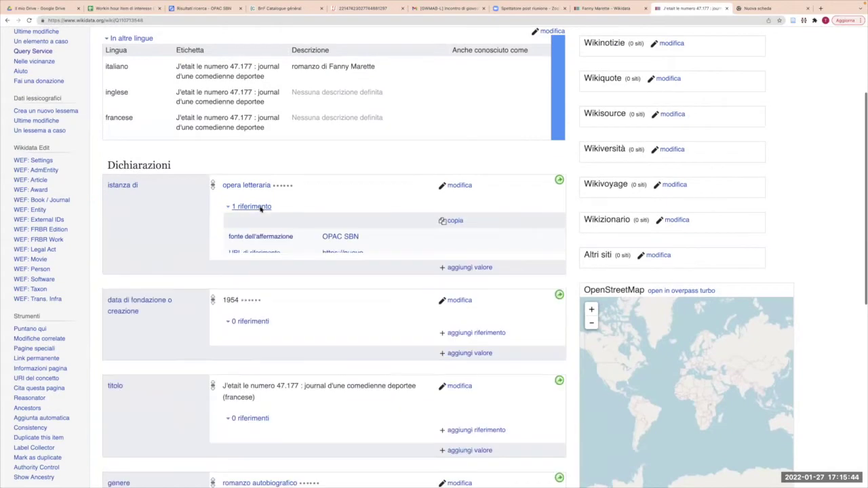
left_click(452, 221)
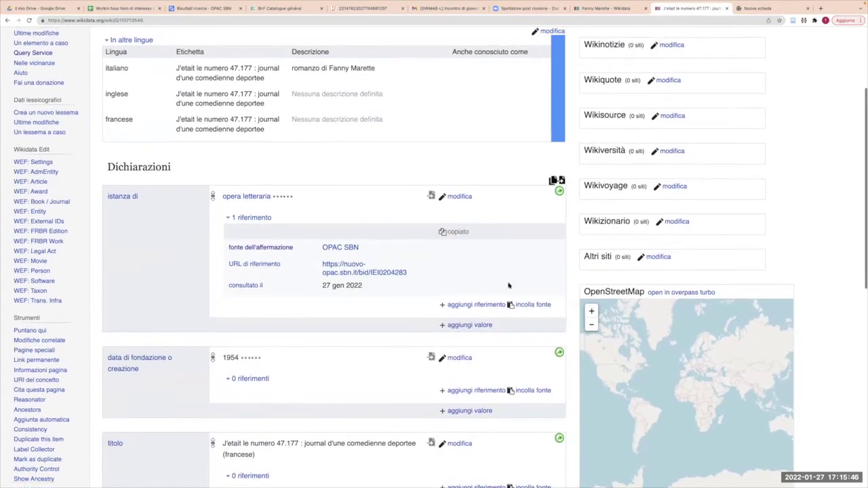
Paste the copied reference into the "data di fondazione o creazione", "titolo", "genere", "autore" and "lingua dell'opera o del nome" statements.
left_click(531, 395)
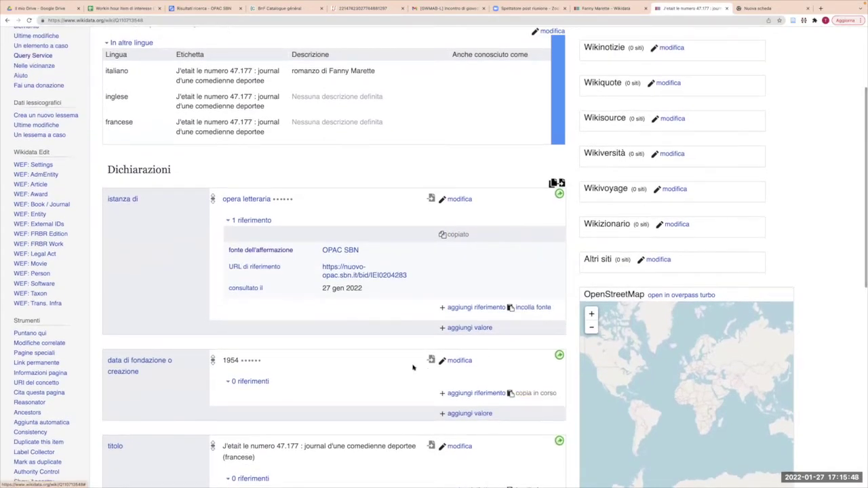
scroll(383, 359, "down", 5)
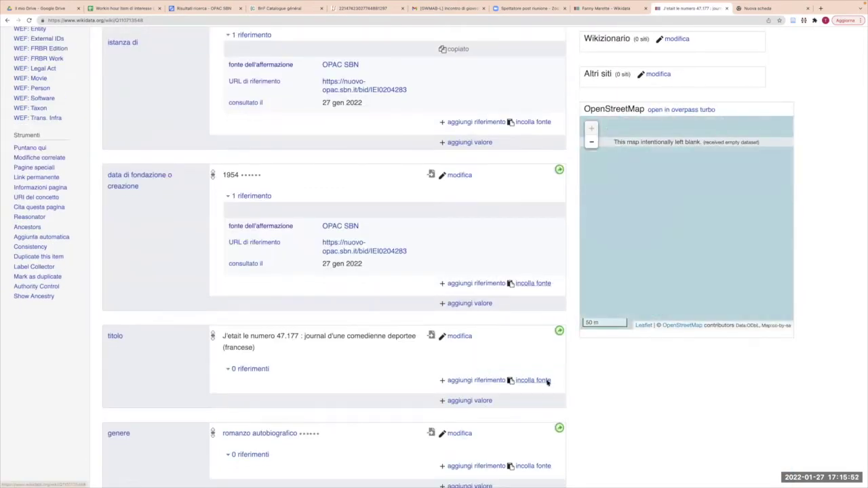
left_click(533, 380)
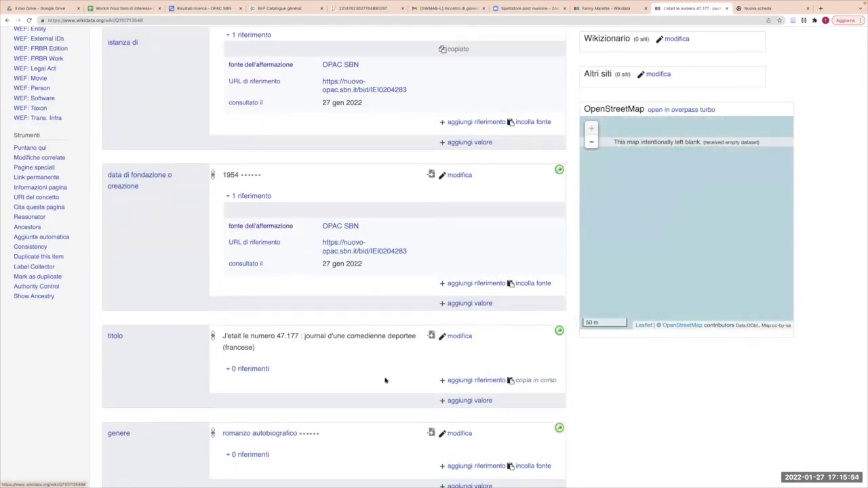
scroll(385, 380, "down", 2)
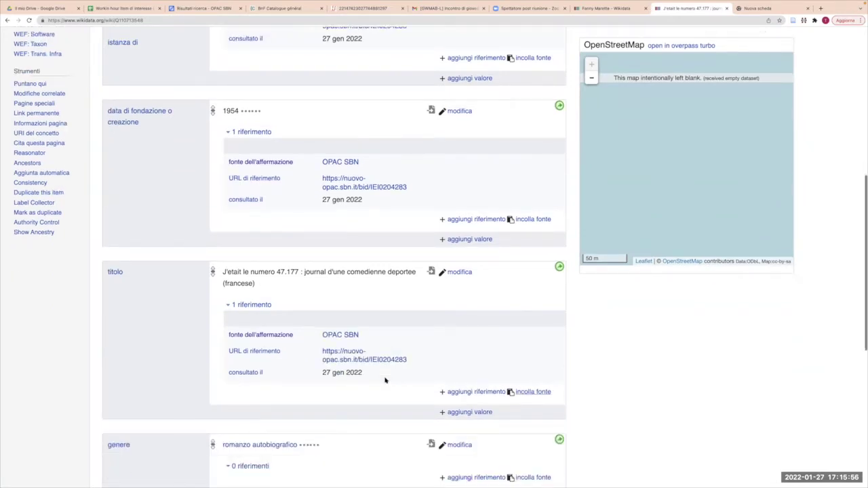
scroll(384, 381, "down", 3)
left_click(532, 385)
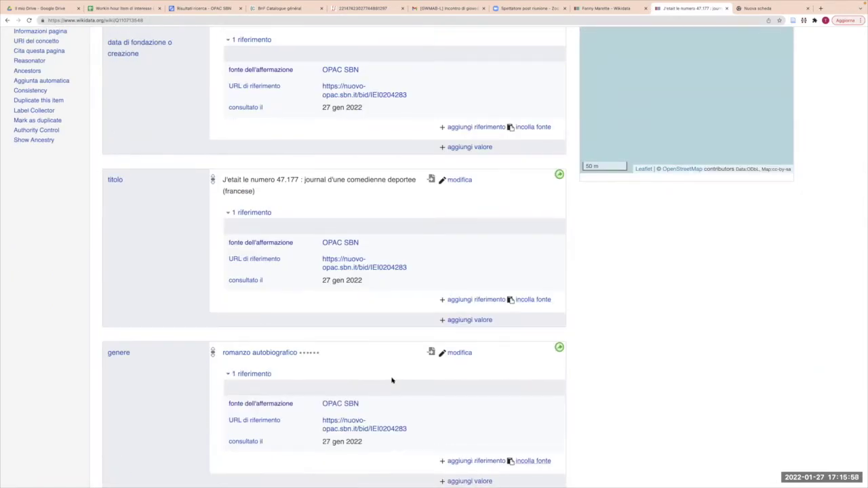
scroll(392, 380, "down", 5)
left_click(525, 370)
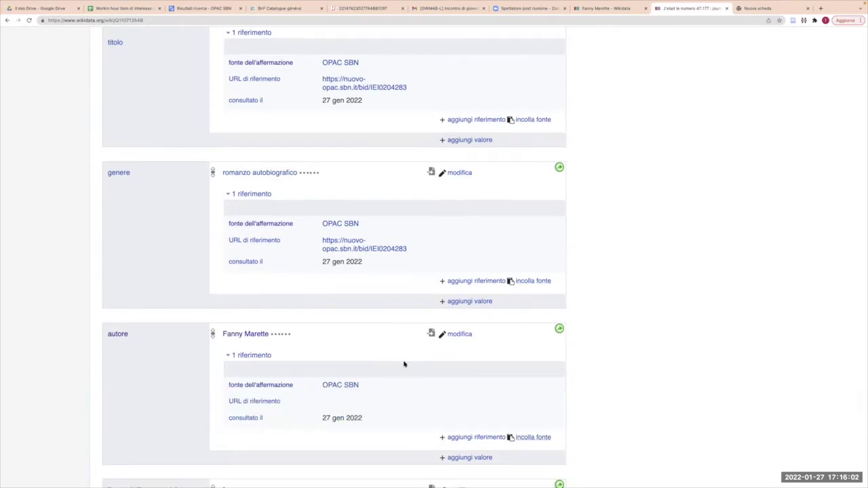
scroll(481, 380, "down", 4)
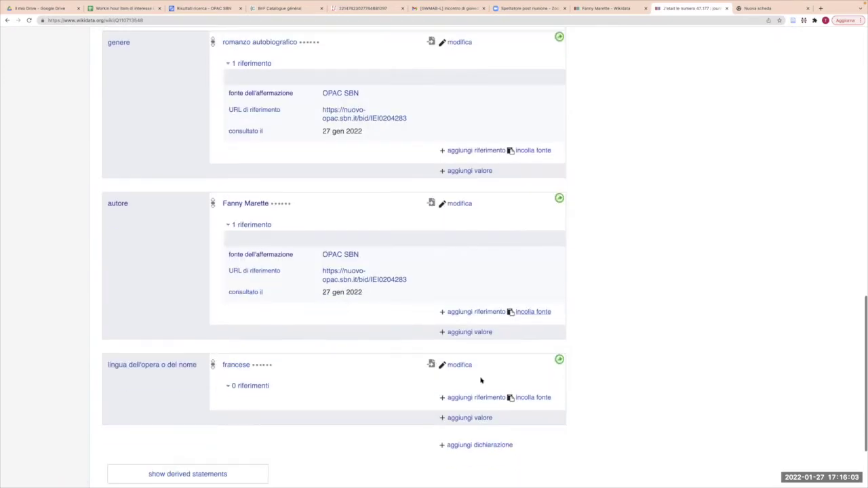
left_click(534, 398)
Start adding a second value to the book's "istanza di" statement.
scroll(343, 398, "up", 4)
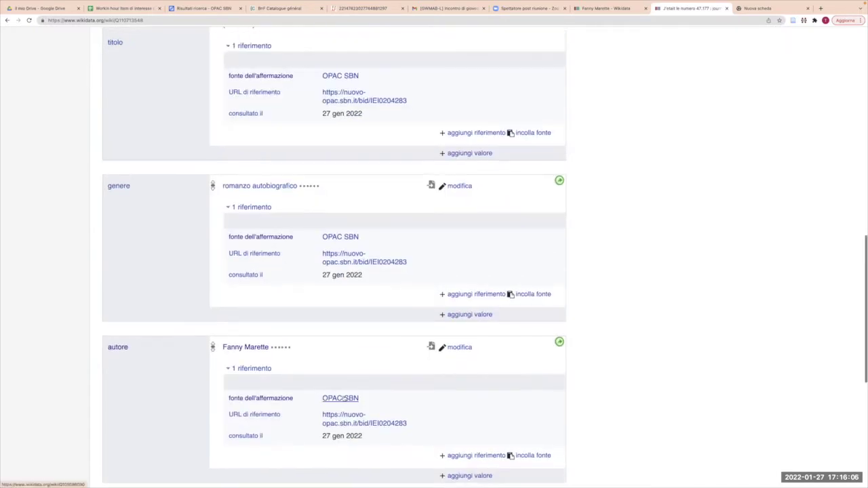
scroll(343, 398, "up", 6)
scroll(343, 398, "up", 5)
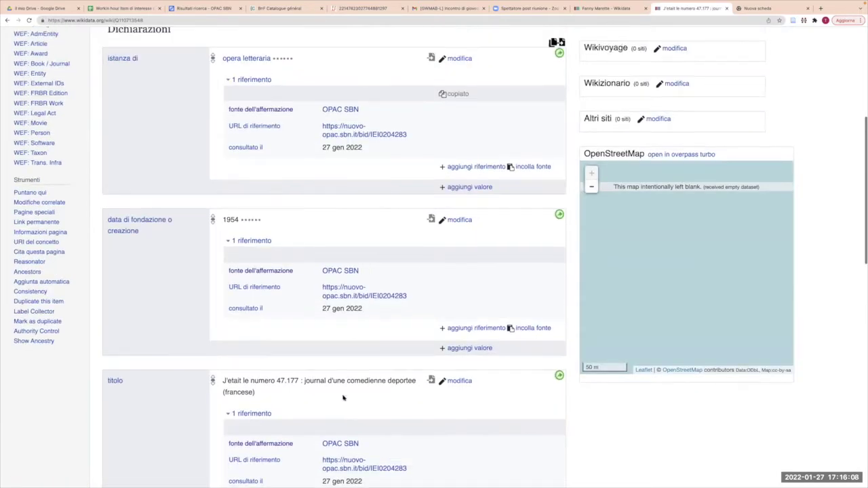
scroll(447, 275, "up", 8)
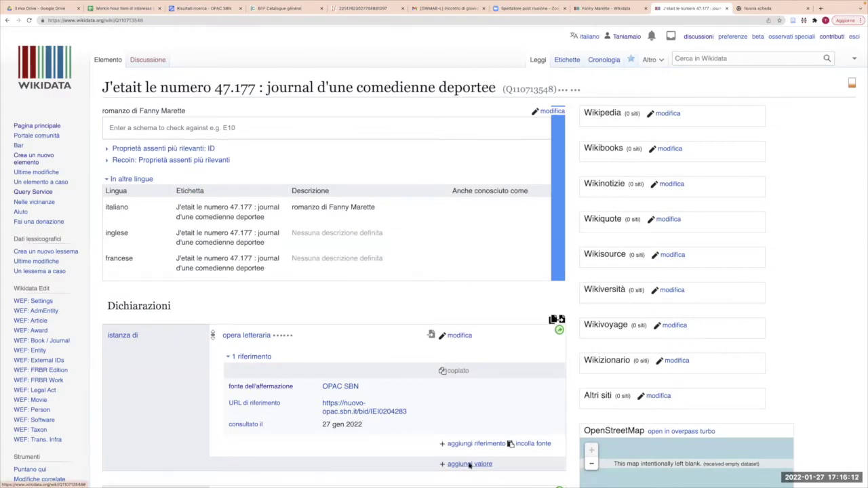
left_click(470, 464)
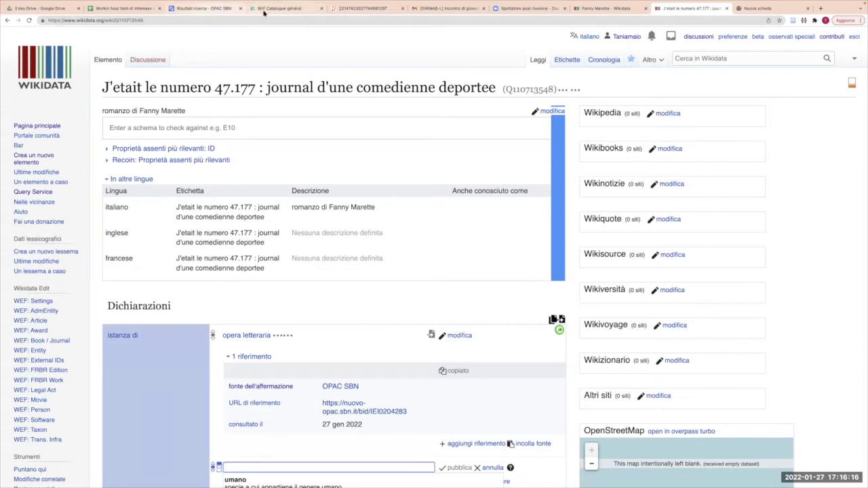
Switch to the BnF Catalogue général, search for "fanny marette" and open the 1954 book record that is consultable on Gallica.
mouse_move(264, 10)
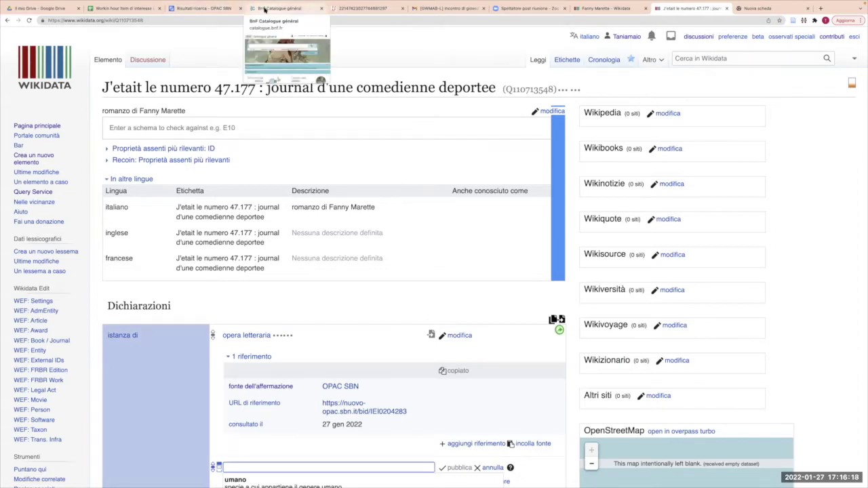
left_click(264, 10)
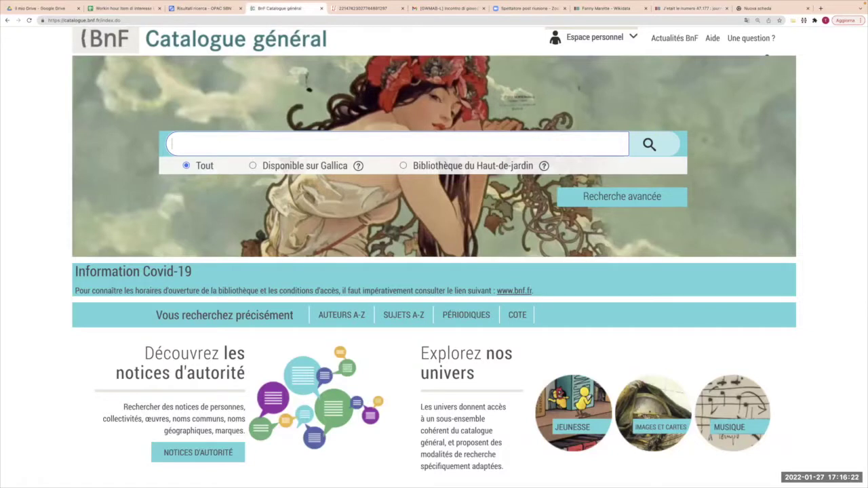
type("fanny")
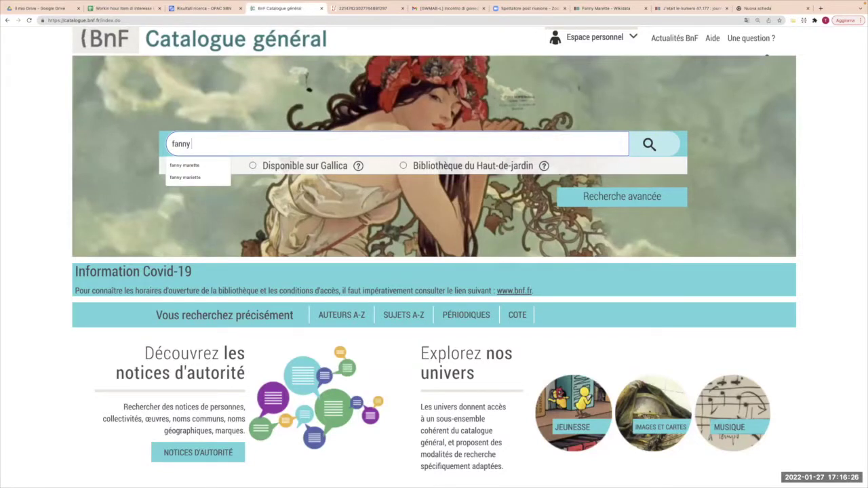
left_click(214, 167)
left_click(648, 144)
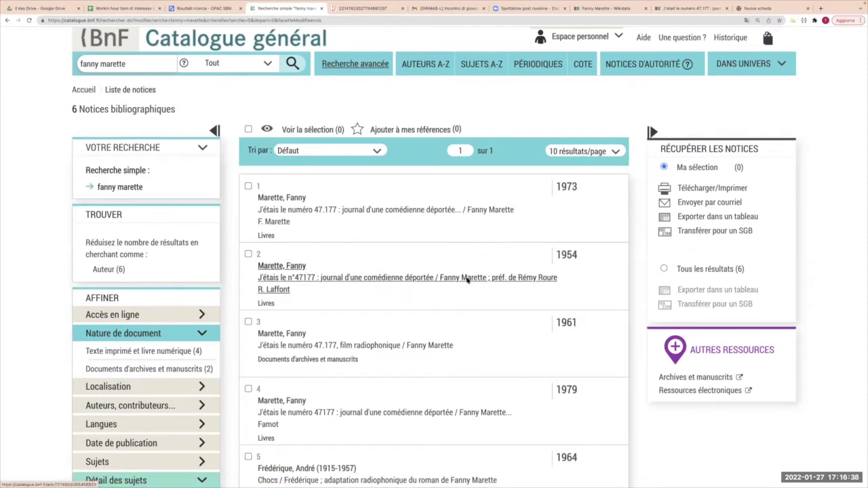
scroll(466, 279, "down", 4)
scroll(430, 314, "down", 2)
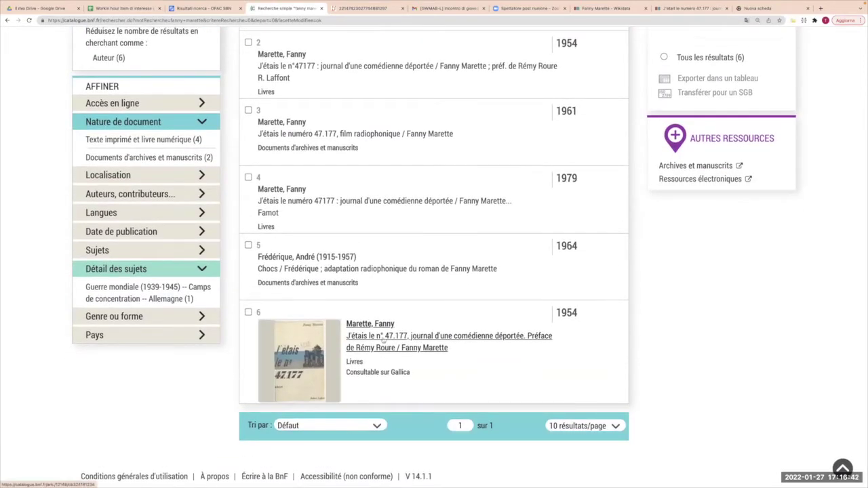
left_click(383, 339)
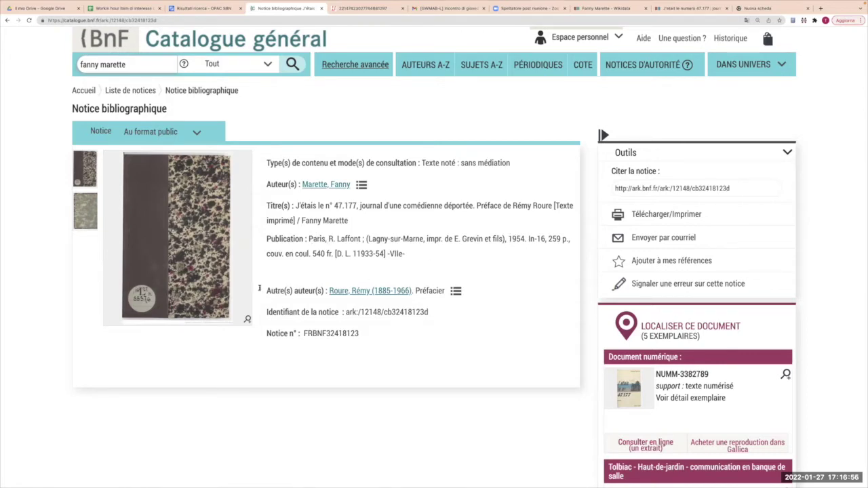
Open the book's digitised copy on Gallica in the IIIF viewer and examine its metadata through to the IIIF manifest link.
left_click(645, 444)
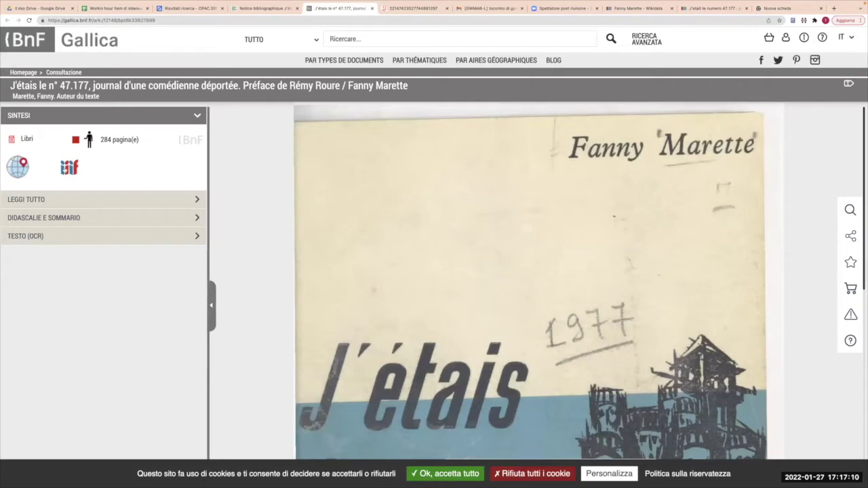
left_click(69, 169)
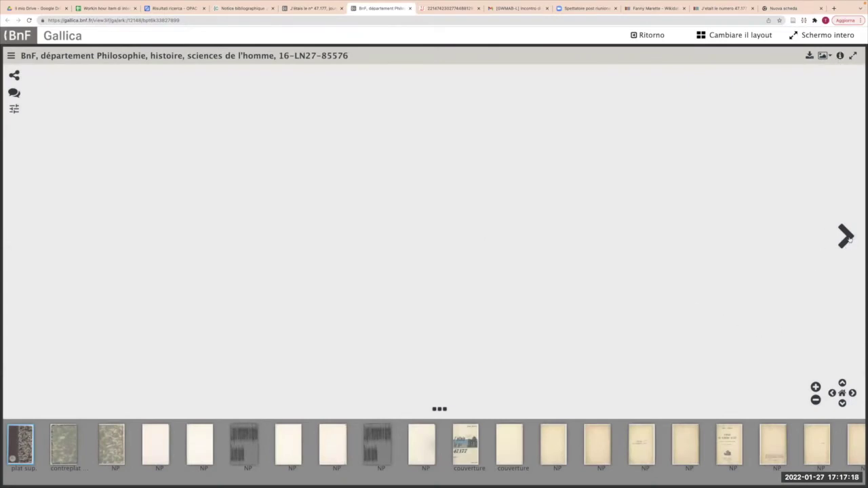
left_click(840, 55)
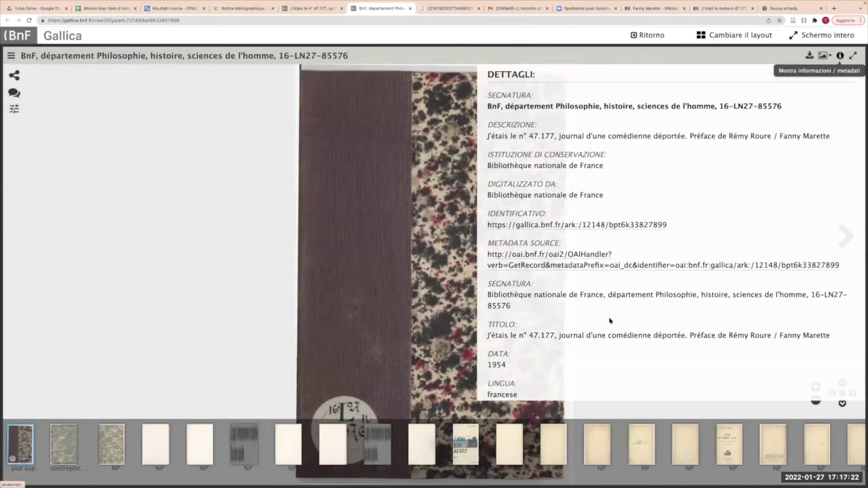
scroll(609, 321, "down", 3)
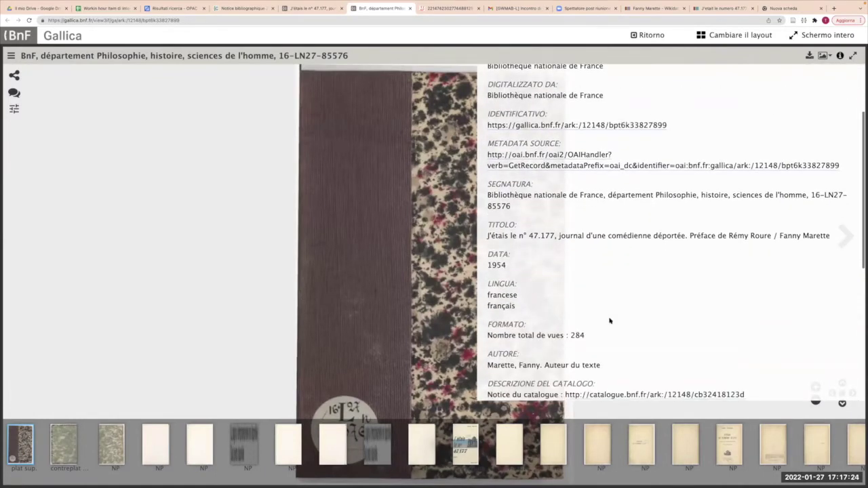
scroll(609, 321, "down", 1)
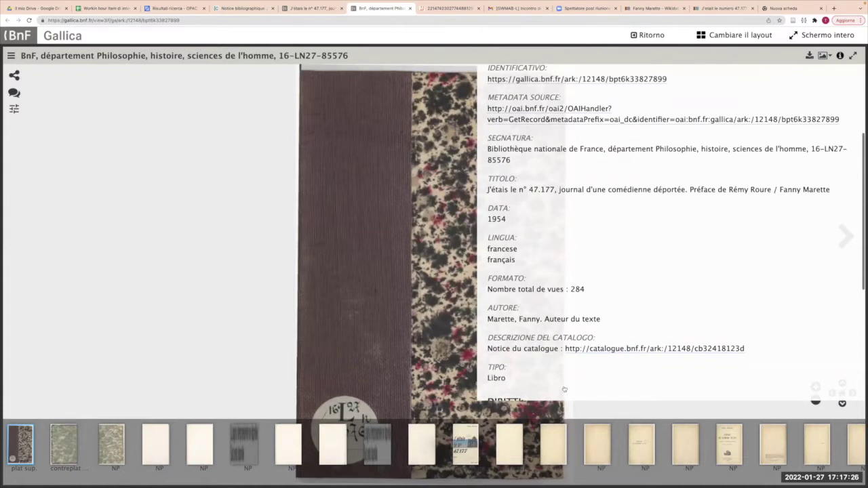
scroll(684, 389, "down", 6)
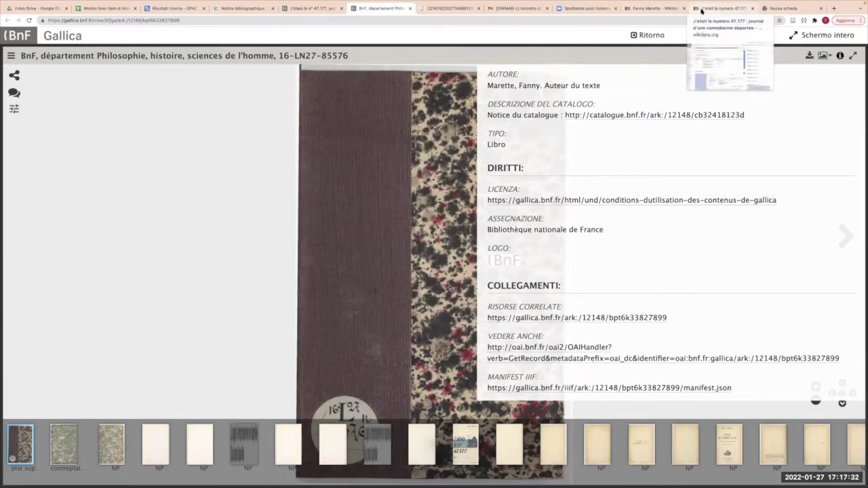
Return to the book's Wikidata item and open the form for creating a new item in a separate tab.
left_click(722, 8)
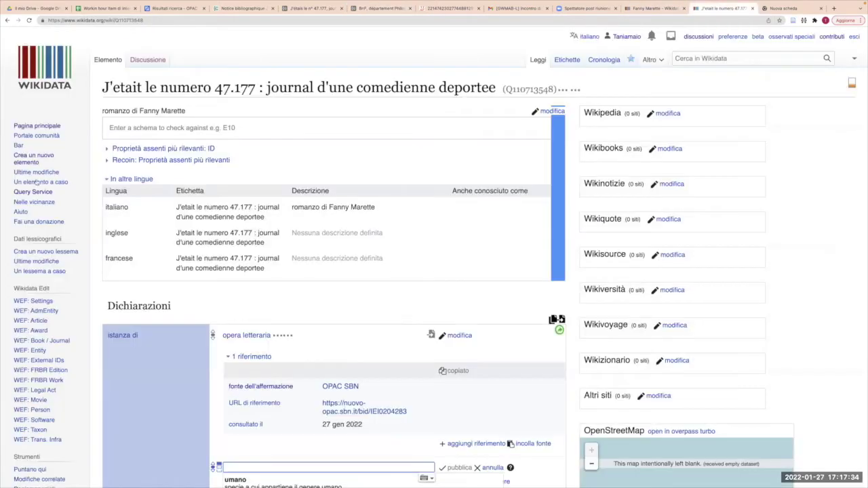
right_click(34, 163)
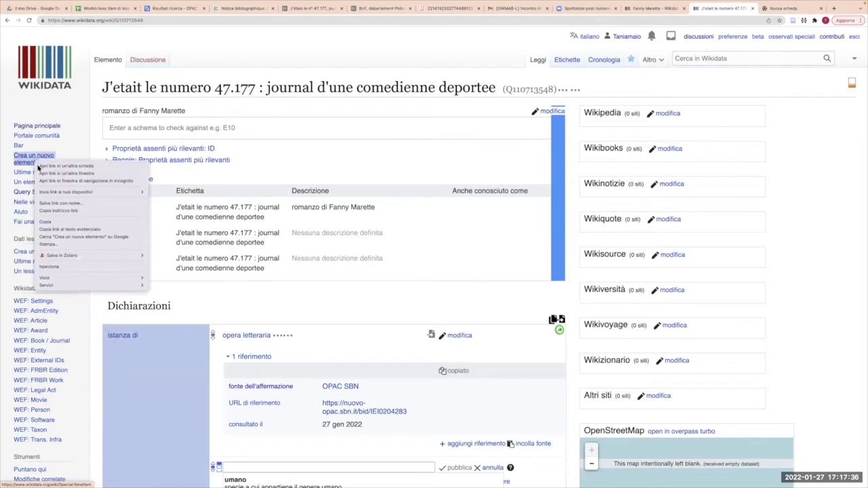
left_click(67, 167)
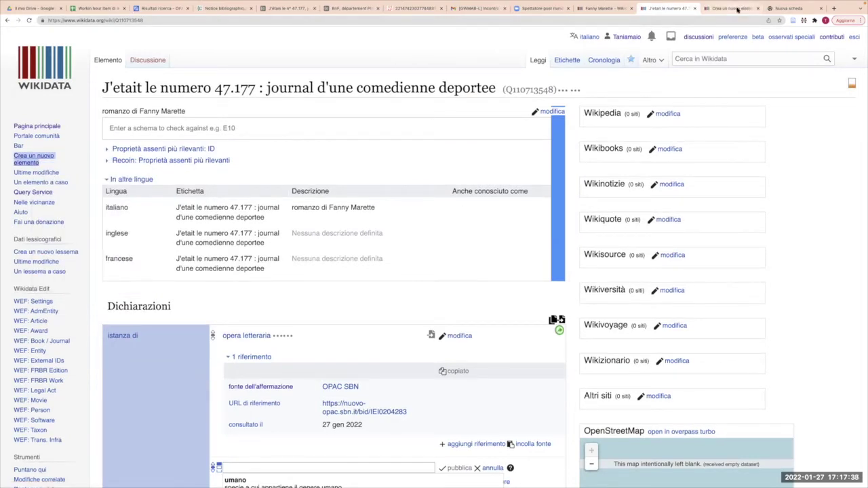
left_click(708, 11)
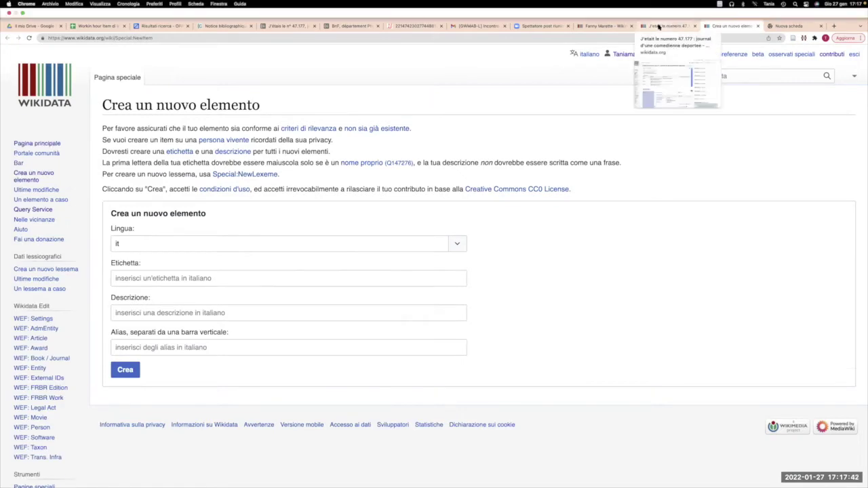
Copy the Italian label "J'etait le numero 47.177 : journal d'une comedienne deportee" from the existing book item into the new item's label.
left_click(657, 26)
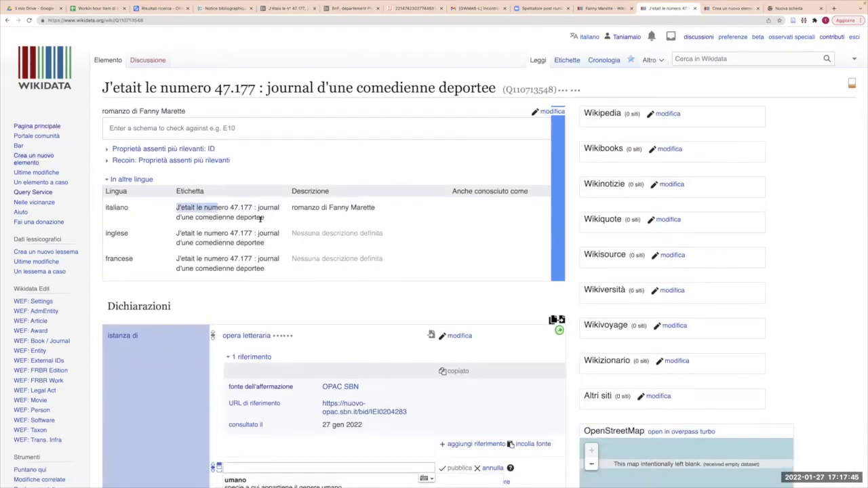
triple_click(262, 215)
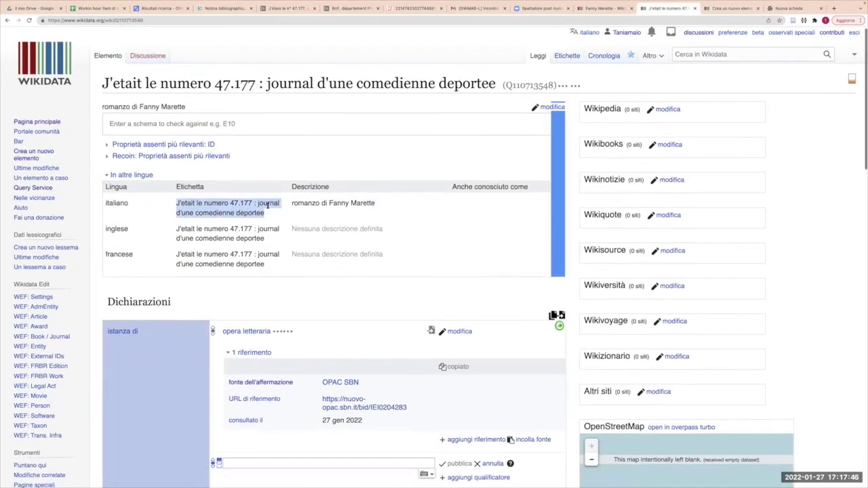
left_click(707, 10)
left_click(137, 262)
key("super+v")
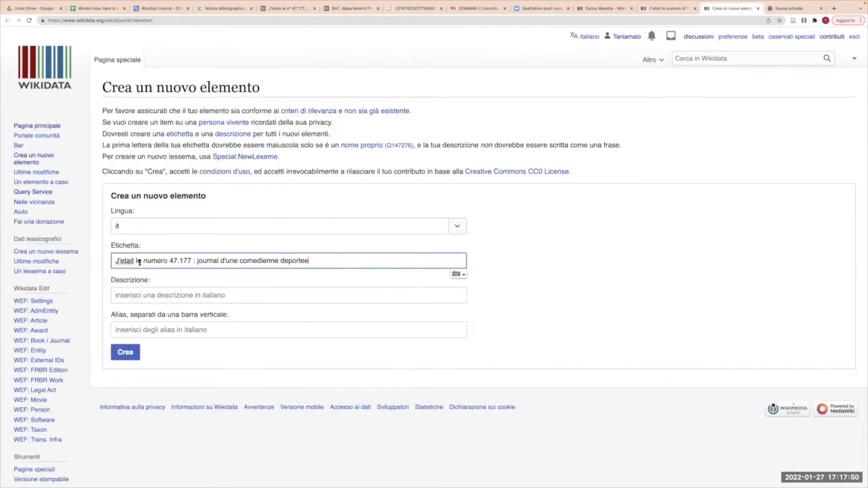
Enter "Paris, 1954" as the new item's Italian description, consulting the Gallica metadata.
left_click(122, 296)
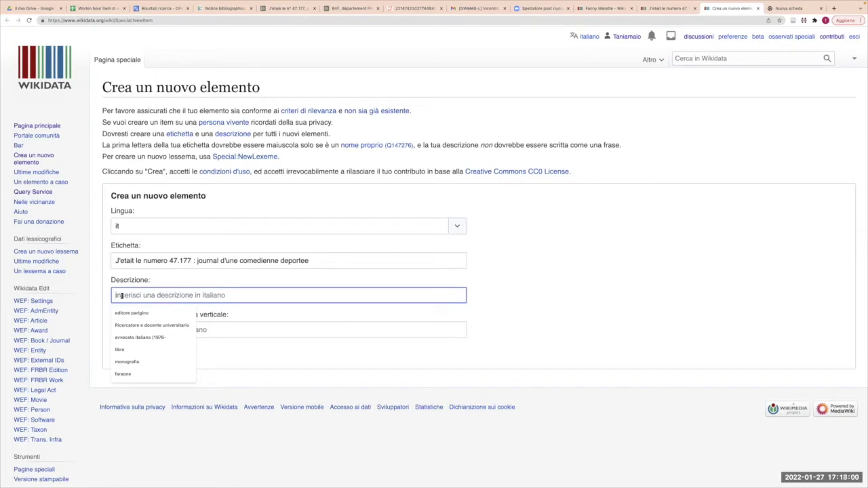
type("Paris")
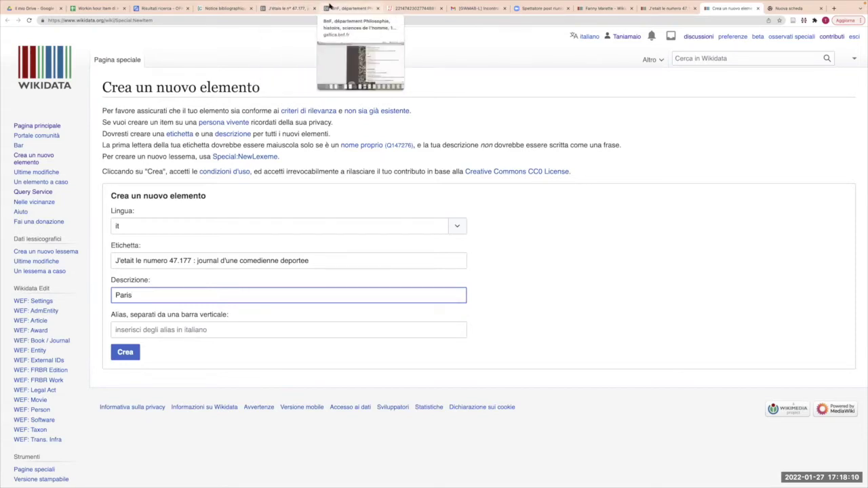
left_click(330, 7)
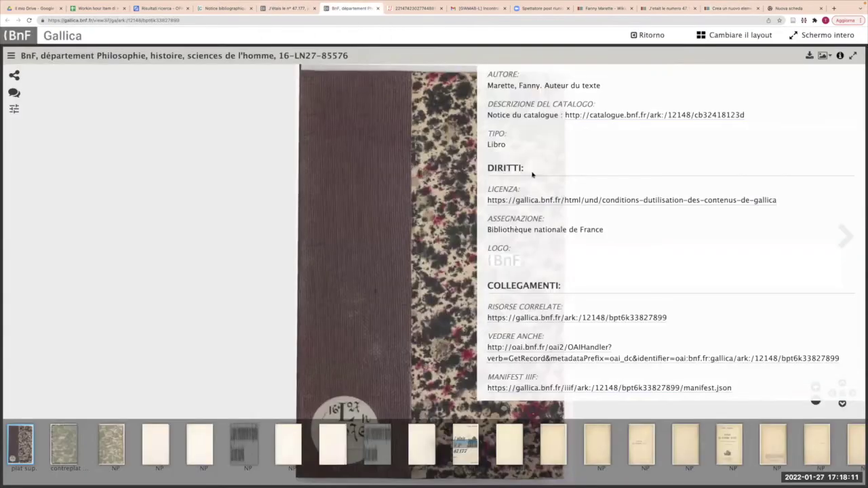
left_click(731, 8)
type("1954")
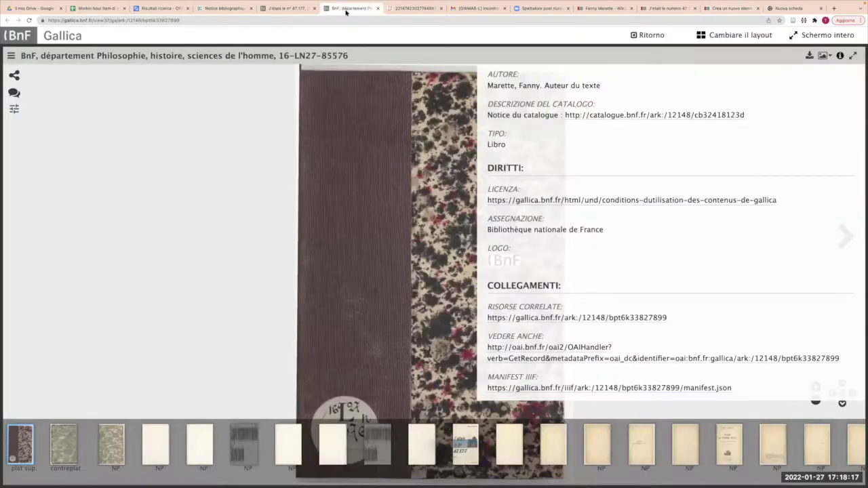
Check the Gallica details for the publisher and copy the name "Laffont" from the BnF catalogue record's publication line.
left_click(349, 8)
scroll(541, 227, "up", 3)
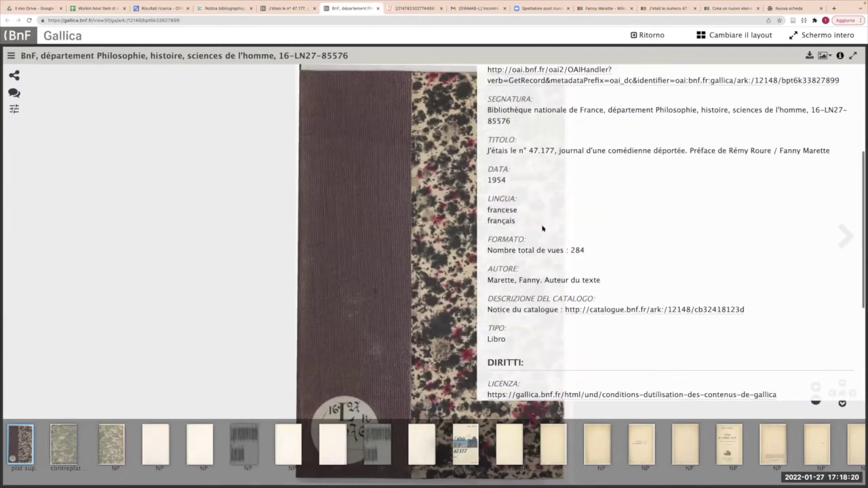
scroll(542, 228, "up", 3)
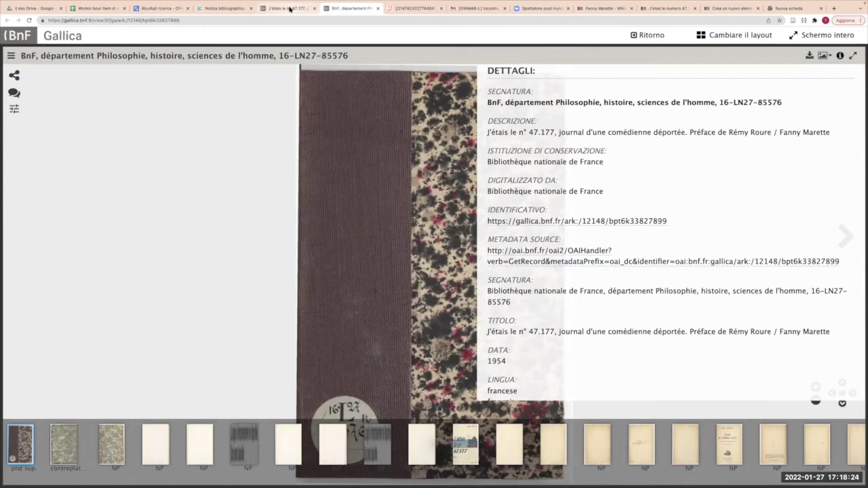
key("ctrl+shift+Tab")
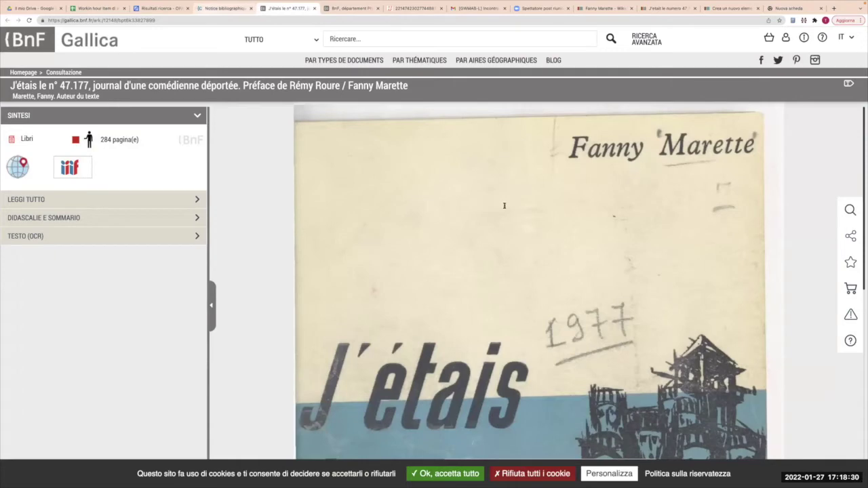
key("ctrl+shift+Tab")
double_click(358, 239)
scroll(404, 248, "down", 1)
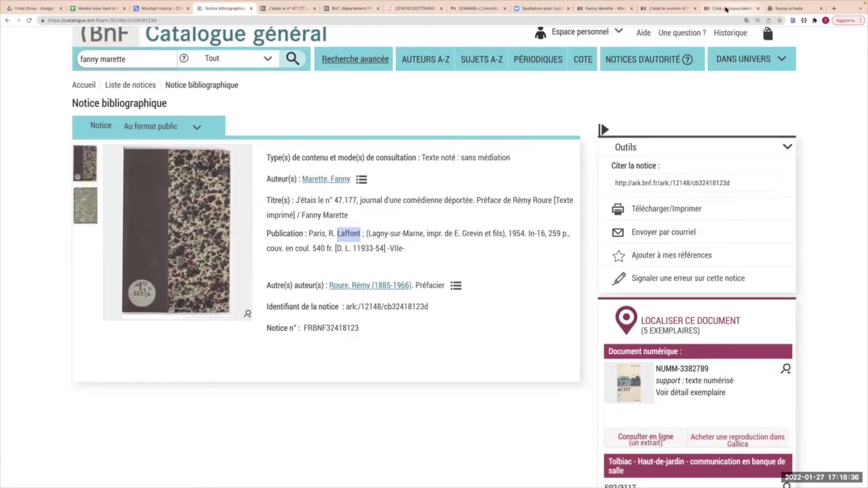
Complete the new item's description as "Paris, Laffont 1954" and create the item.
left_click(725, 9)
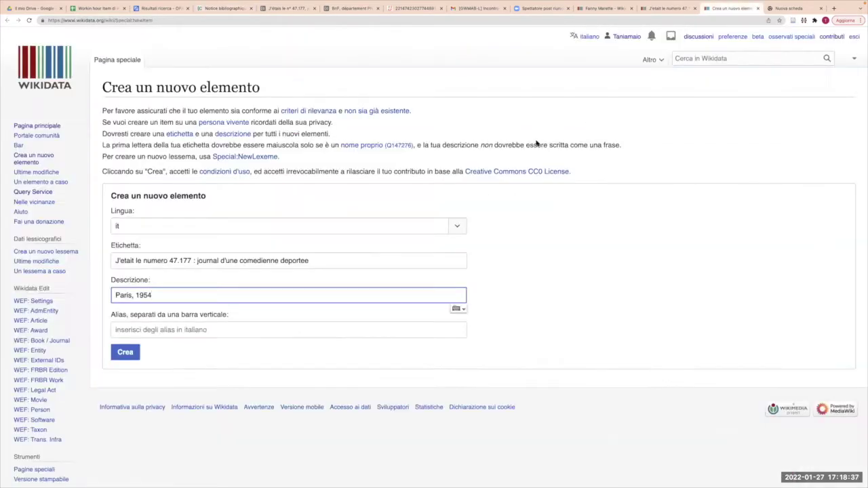
left_click(137, 294)
key("ctrl+v")
type(".")
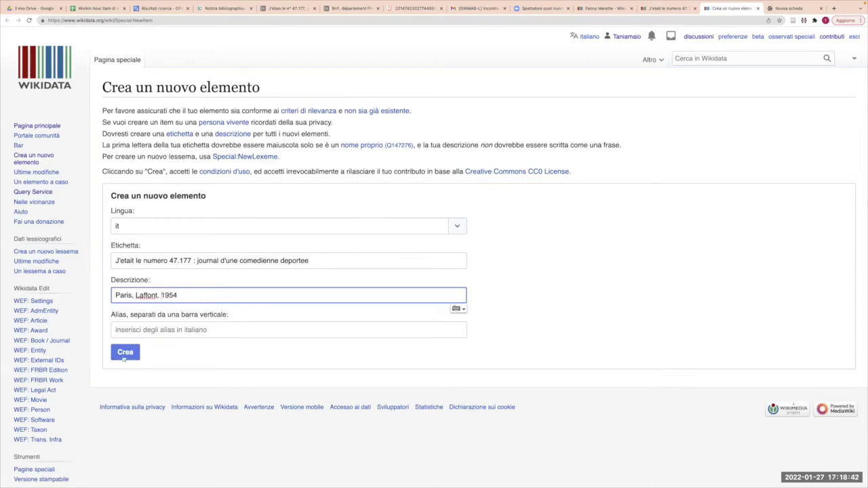
key("BackSpace")
key("BackSpace")
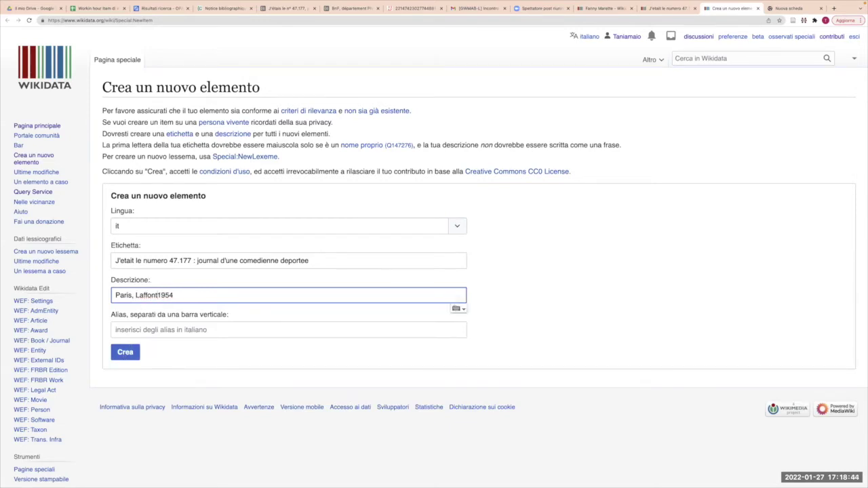
left_click(124, 354)
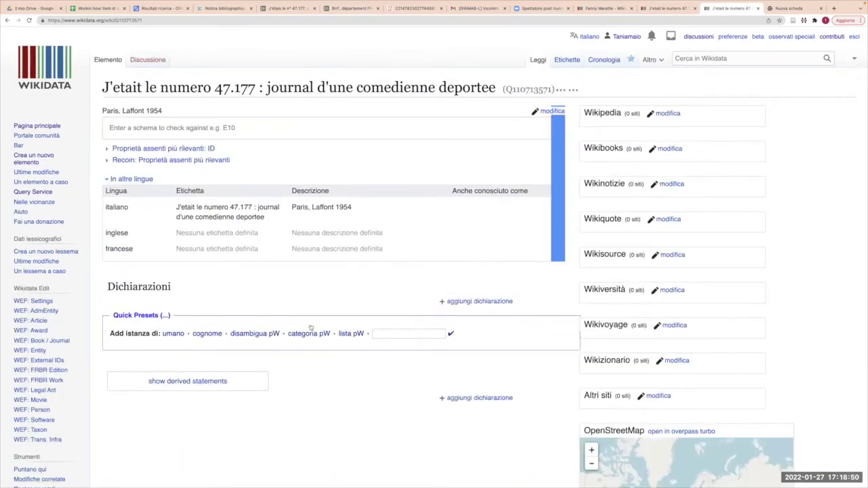
Add the statement "istanza di" with the value "edizione" to the new item and publish it.
left_click(453, 303)
type("istanza di")
key("Return")
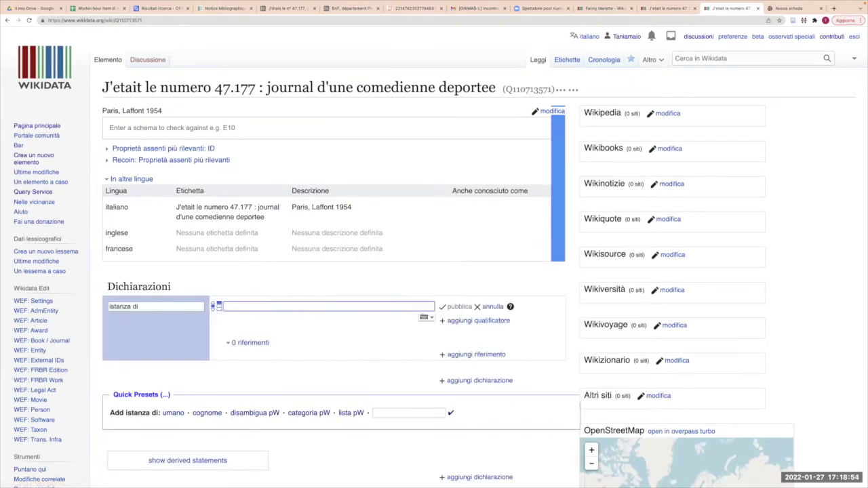
type("edizione")
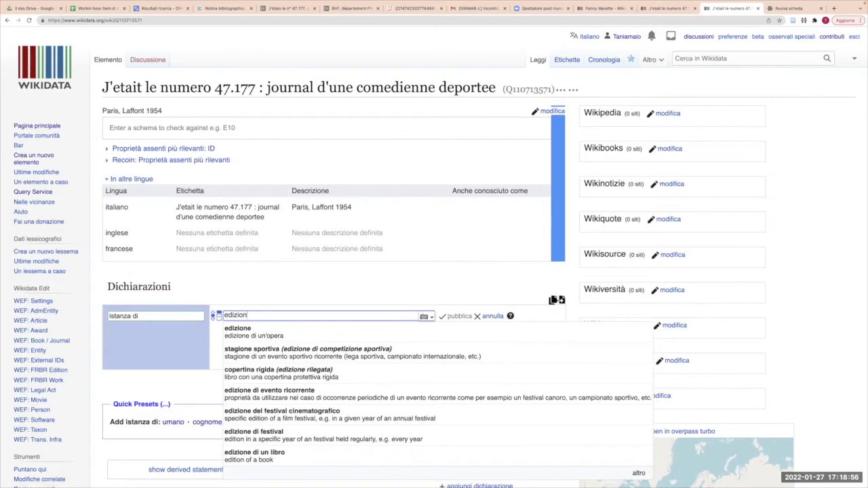
left_click(254, 336)
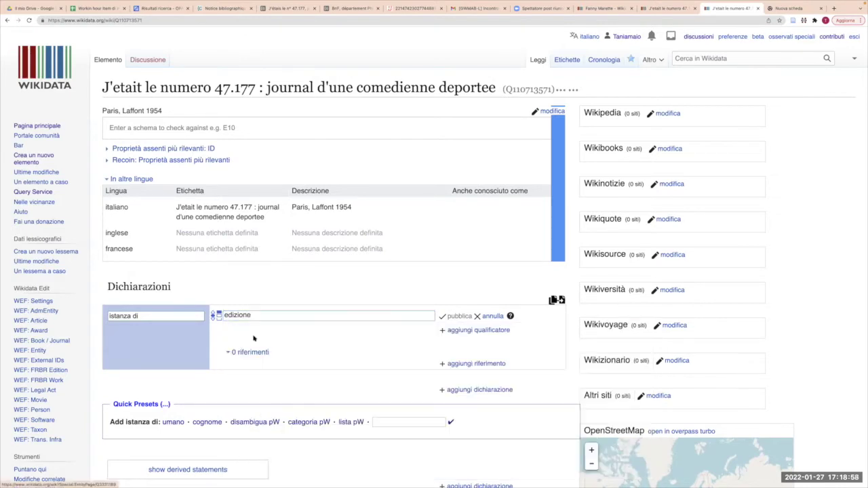
left_click(456, 317)
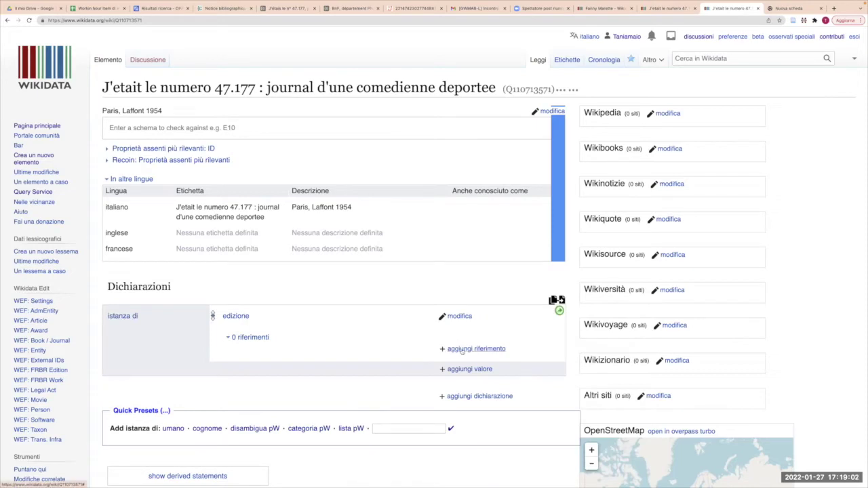
Add a reference to the "edizione" value with "fonte dell'affermazione" set to "catalogo generale della Bibliothèque nationale de France".
left_click(468, 349)
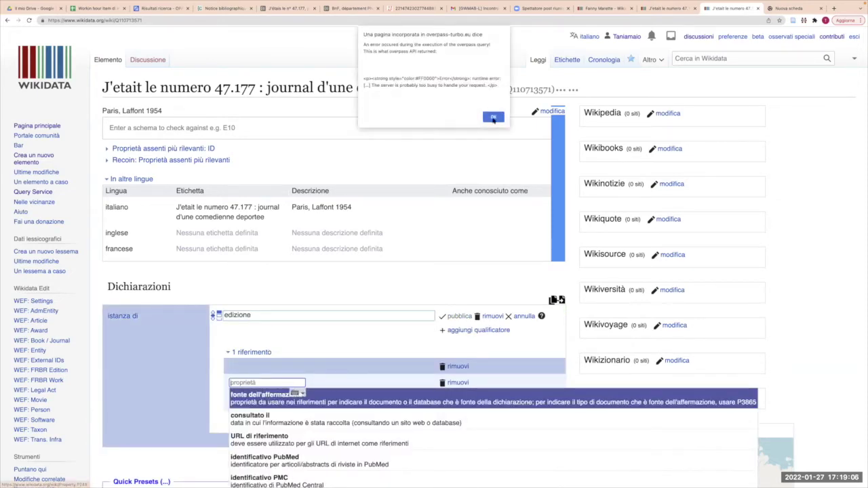
left_click(494, 118)
left_click(264, 402)
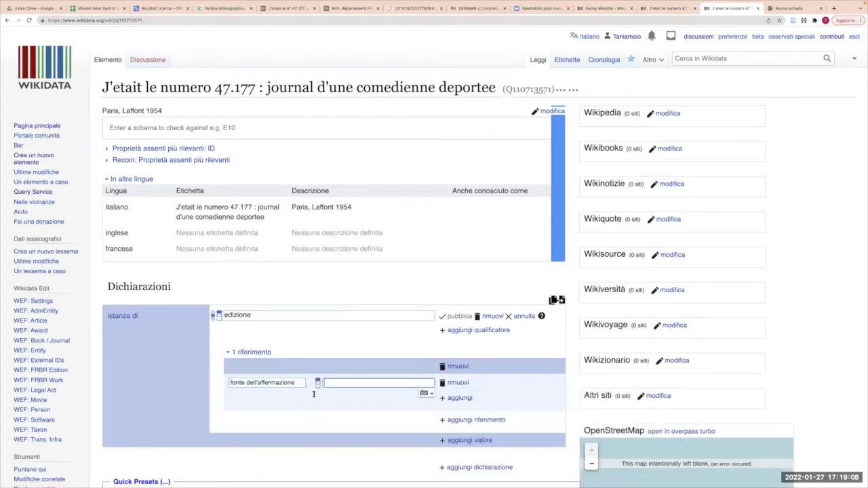
type("catalo")
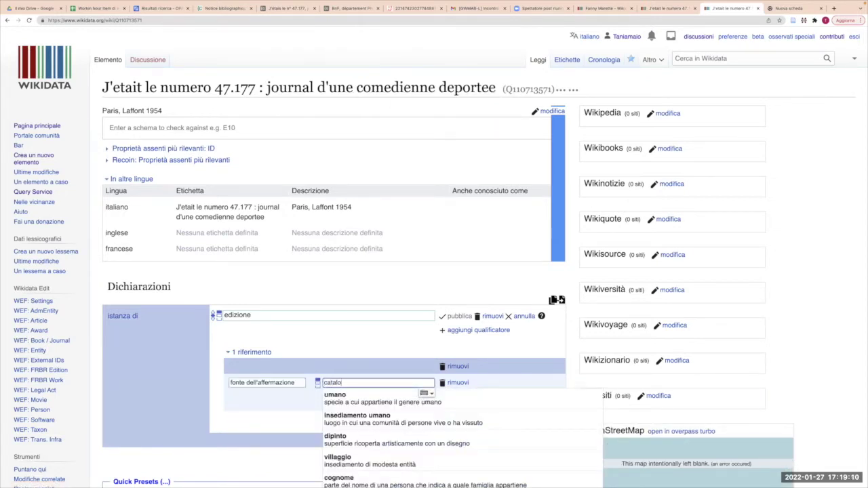
type("go della biblio")
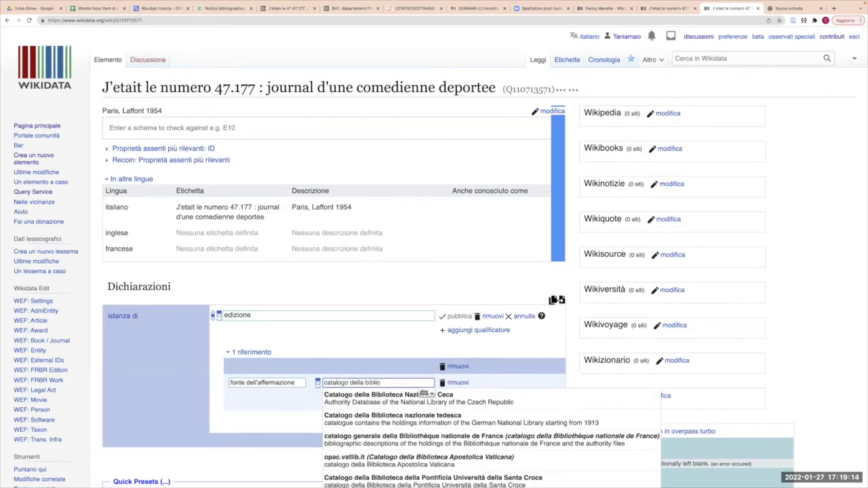
left_click(357, 445)
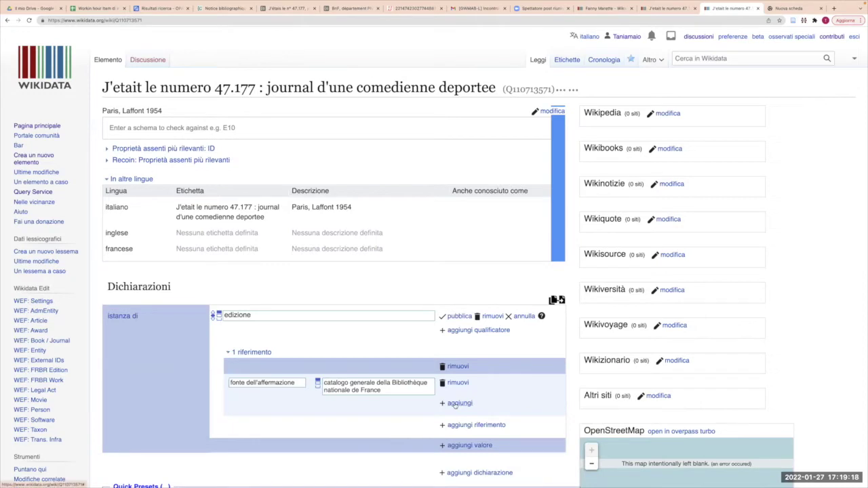
left_click(458, 403)
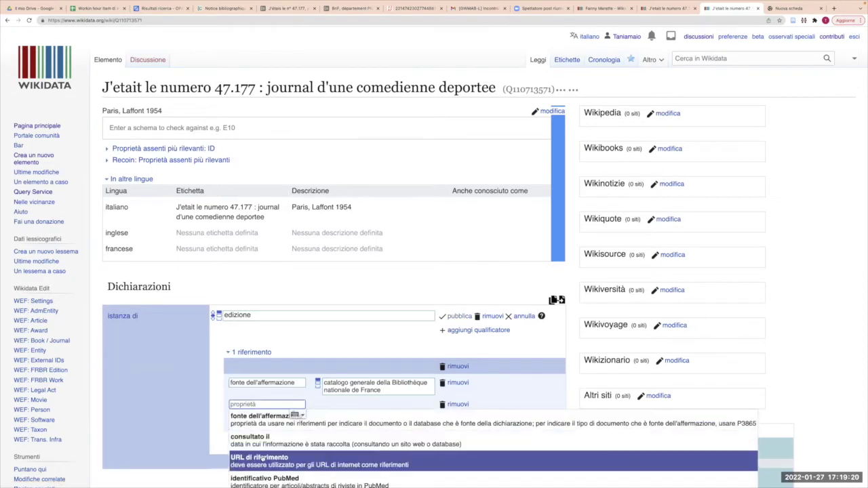
left_click(261, 459)
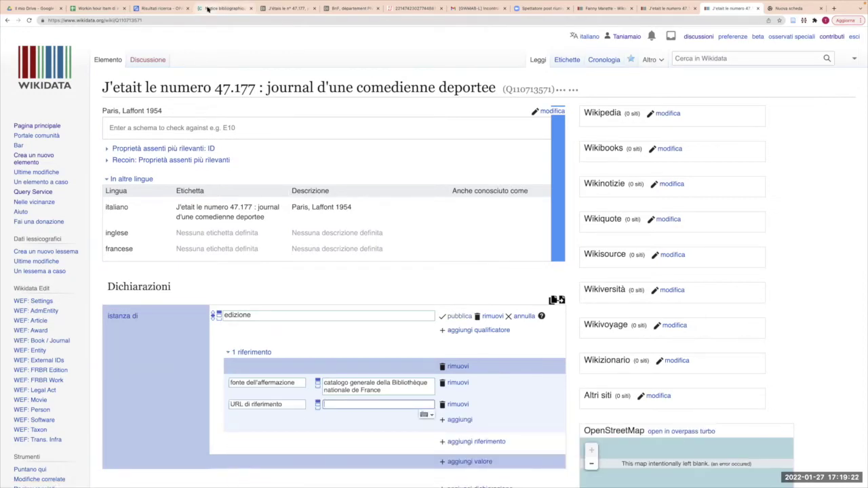
key("super+4")
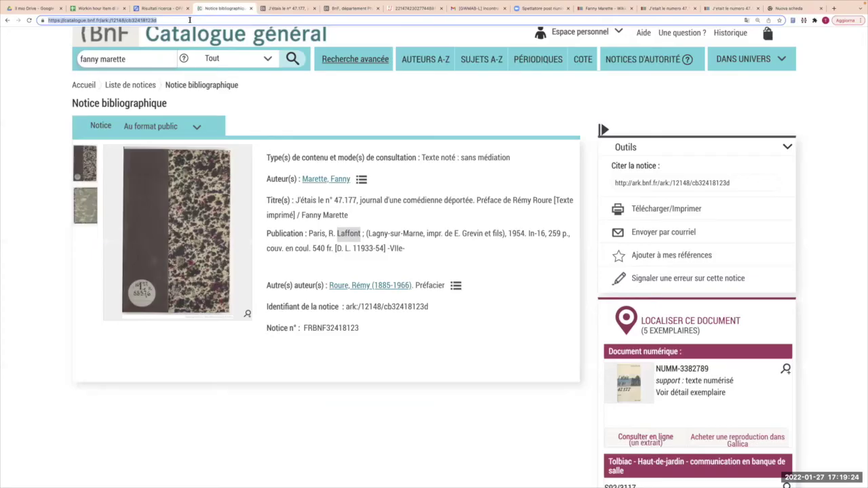
left_click(733, 8)
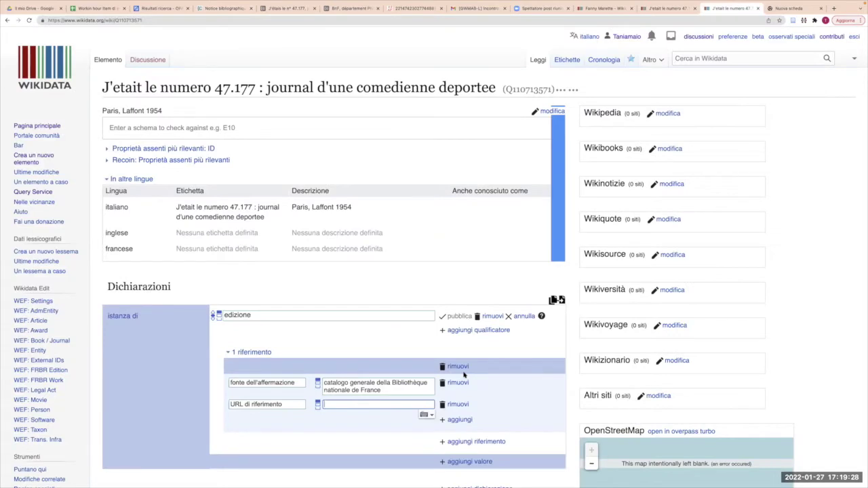
type("https://catalogue.bnf.fr/ark:/12148/cb32418123d")
left_click(456, 316)
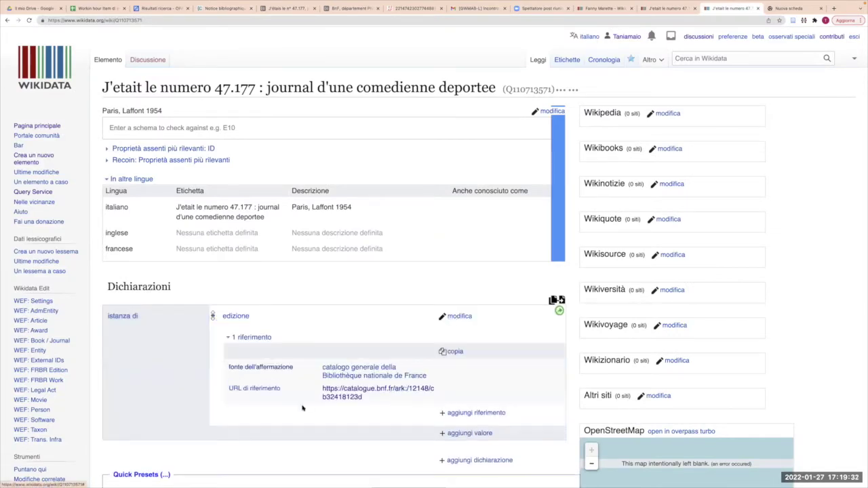
Add the statement "lingua dell'opera o del nome" with the value "francese" and publish it.
left_click(467, 460)
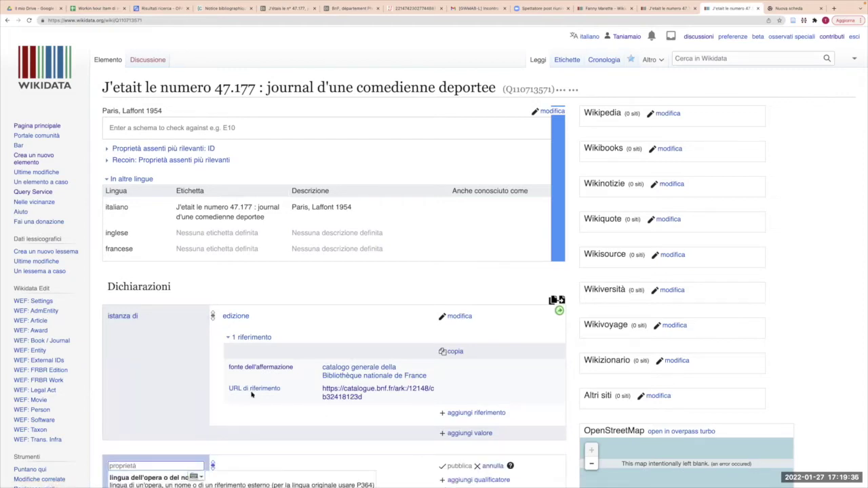
scroll(247, 400, "down", 2)
key("Return")
type("fr")
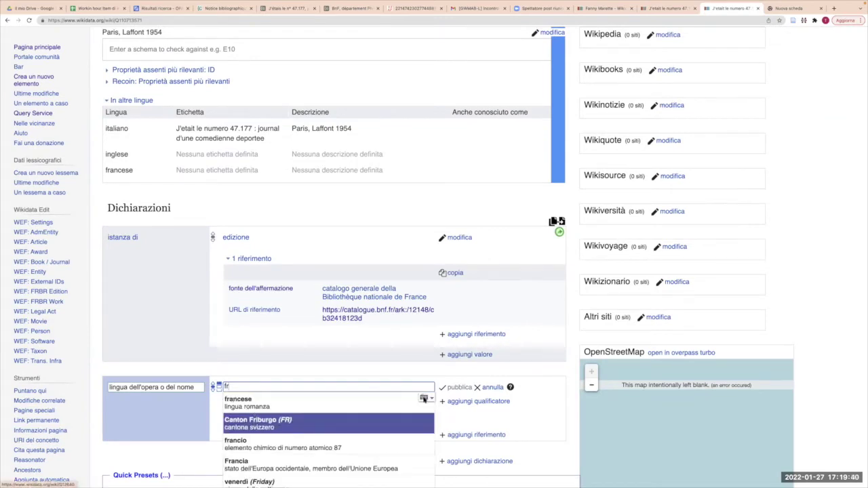
left_click(424, 399)
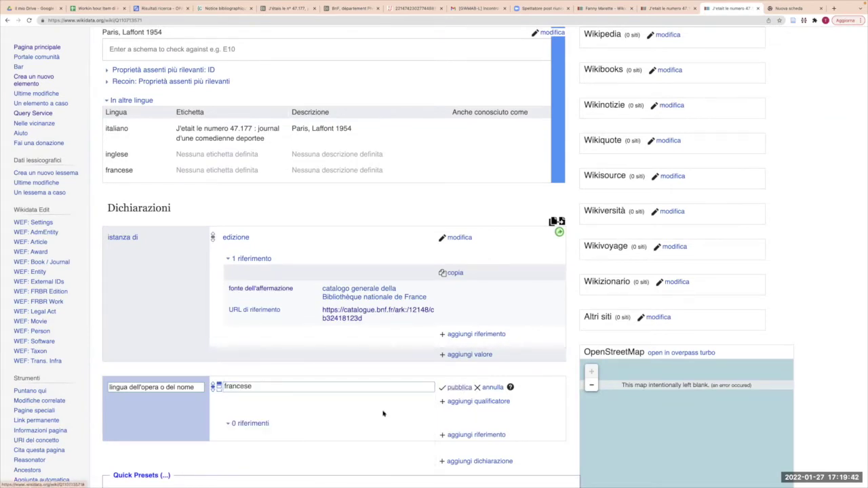
key("Return")
Add the statement "data di pubblicazione" with the value 1954 to the edition item and publish it.
scroll(382, 412, "down", 2)
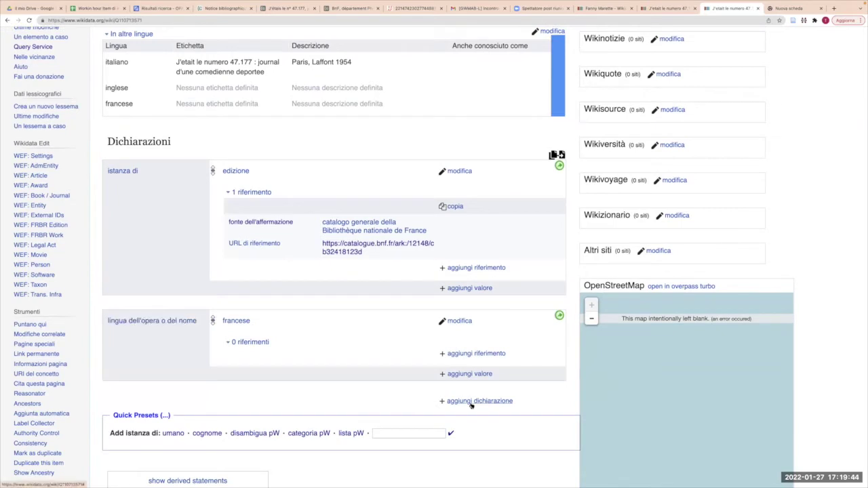
left_click(467, 401)
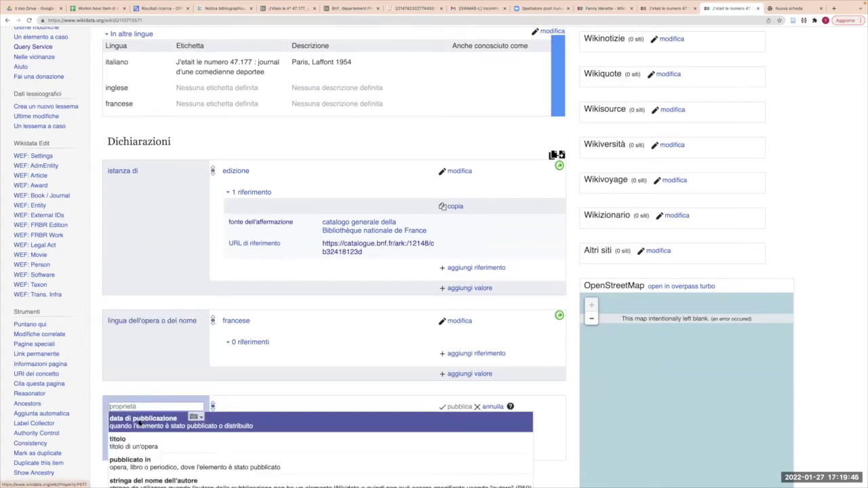
left_click(139, 421)
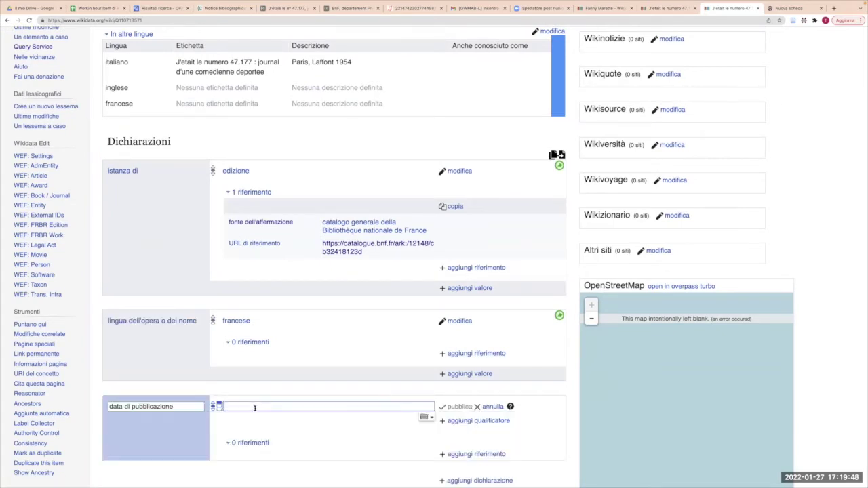
type("1954")
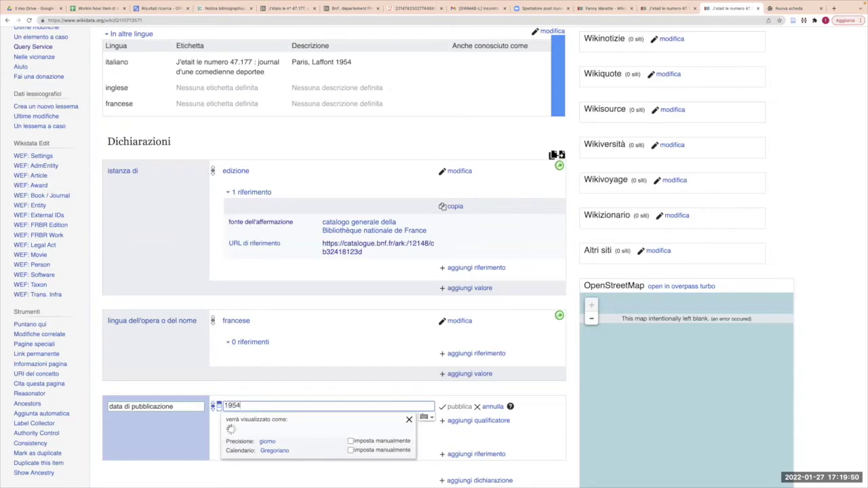
left_click(457, 407)
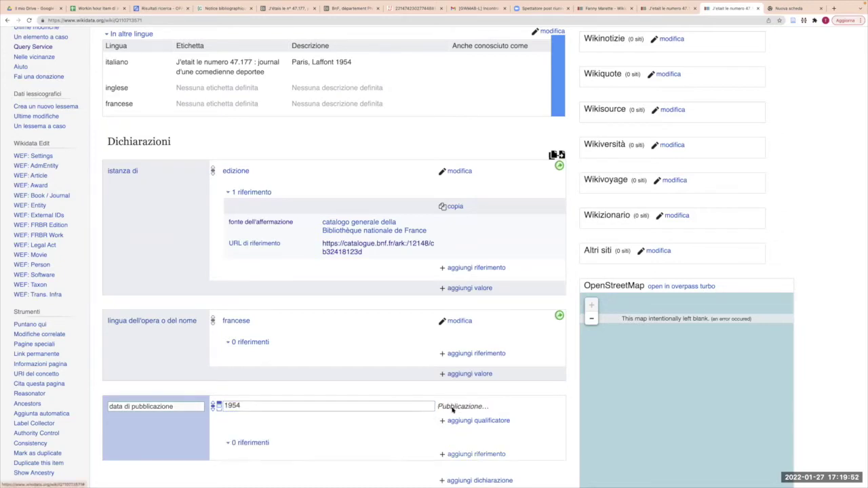
Start a "titolo" statement and fill its value with the item's full Italian label, "J'etait le numero 47.177 : journal d'une comedienne deportee".
scroll(458, 404, "down", 2)
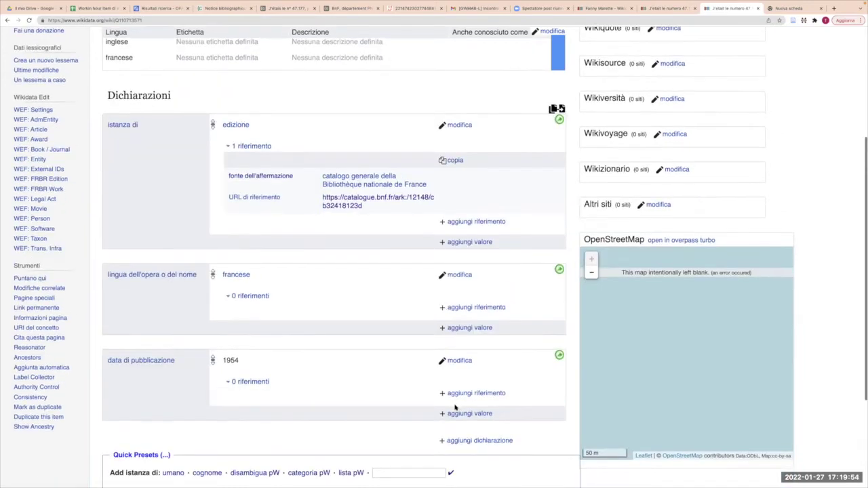
left_click(459, 399)
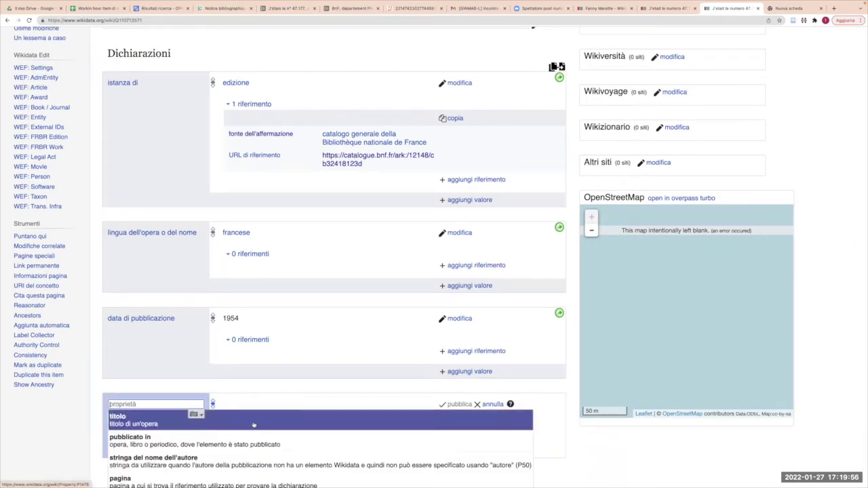
left_click(252, 423)
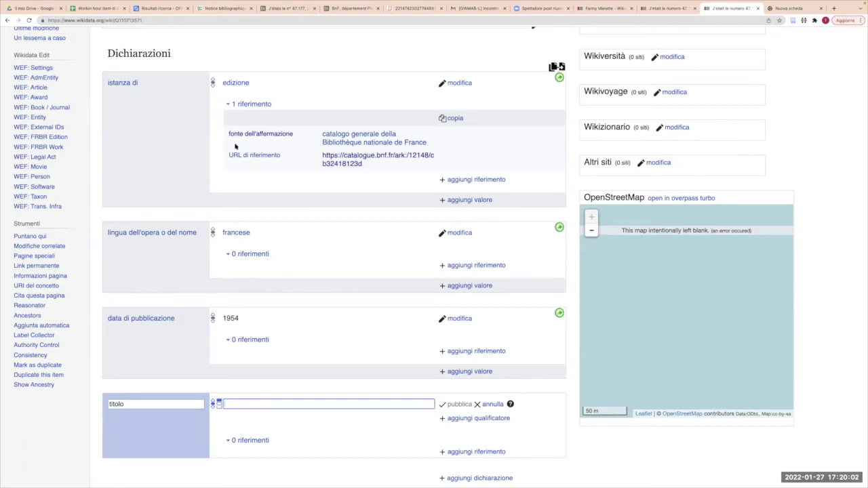
scroll(193, 160, "up", 3)
scroll(176, 162, "up", 2)
left_click_drag(177, 163, 263, 172)
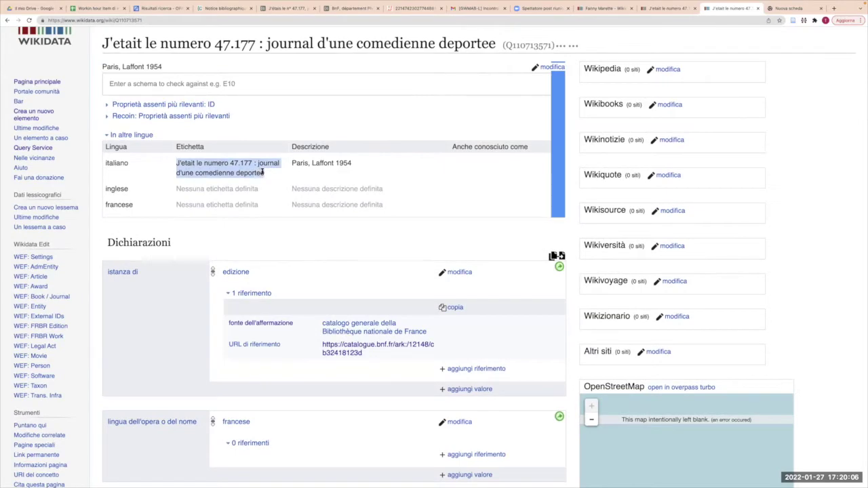
scroll(272, 209, "down", 3)
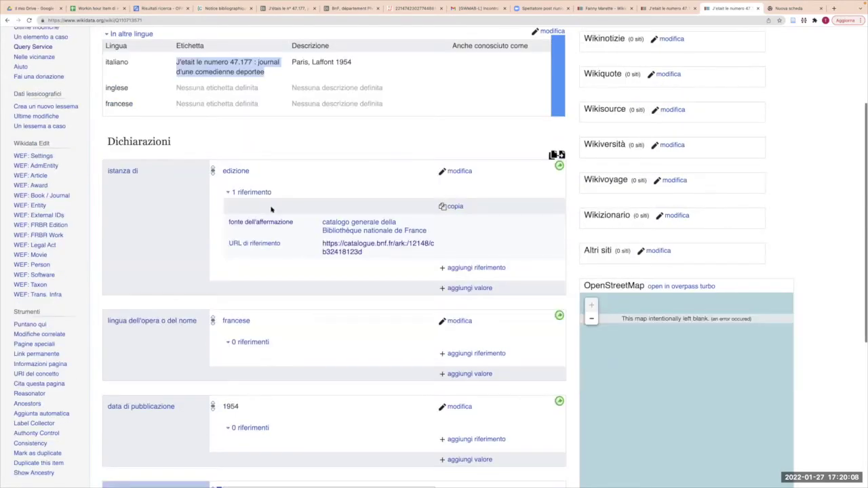
scroll(258, 298, "down", 2)
scroll(251, 329, "down", 2)
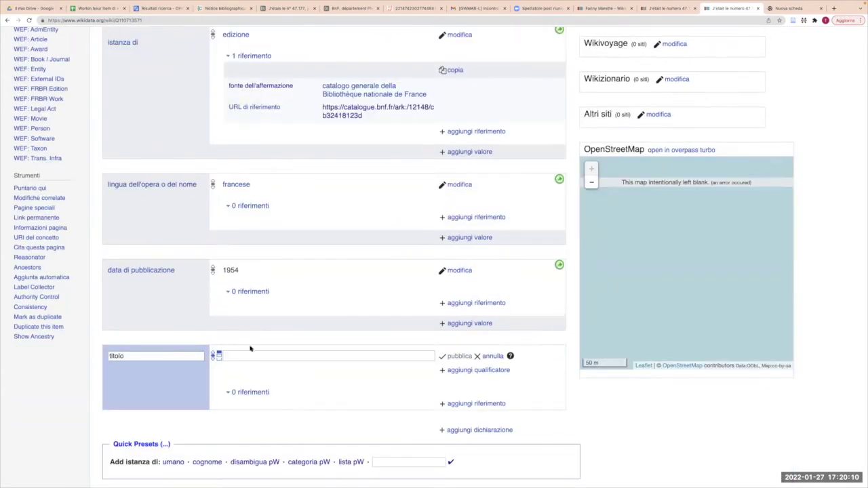
left_click(246, 353)
type("J'etait le numero 47.177 journal d'une comedienne deportee")
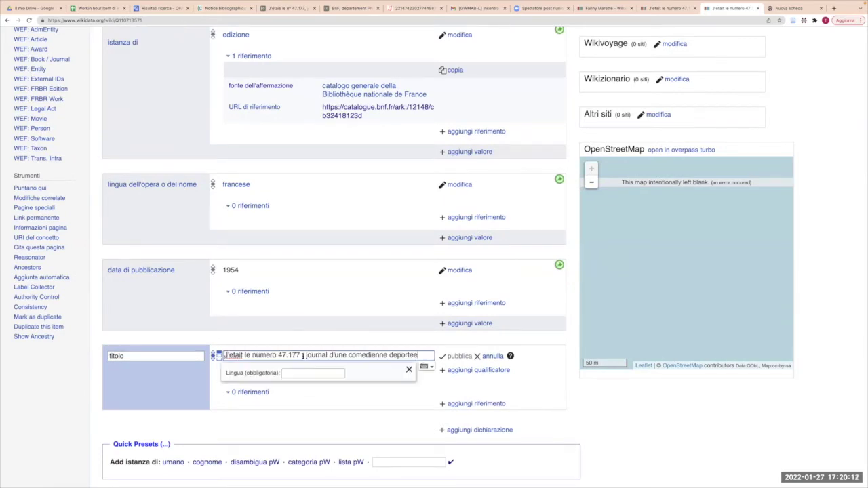
Set the title's language to "francese (fr)", shorten the value to "J'etait le numero 47.177" and publish the statement.
left_click(299, 375)
type("fr")
left_click(312, 382)
left_click(300, 355)
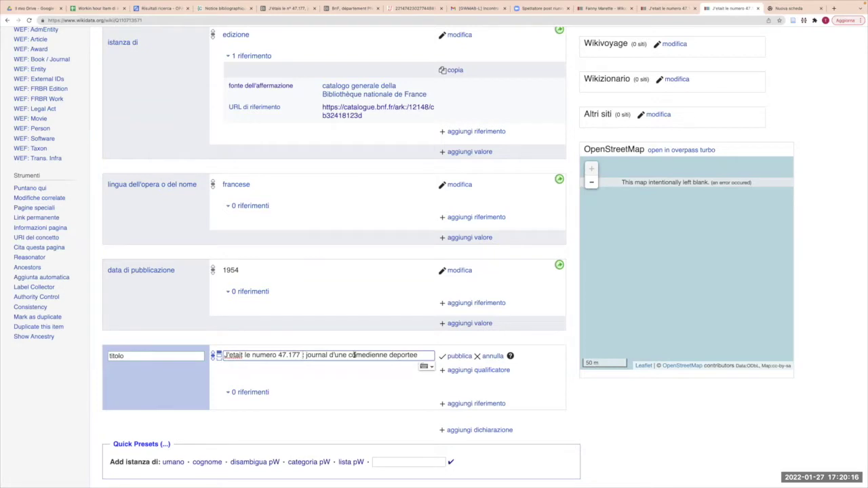
left_click_drag(353, 355, 418, 355)
key("super+x")
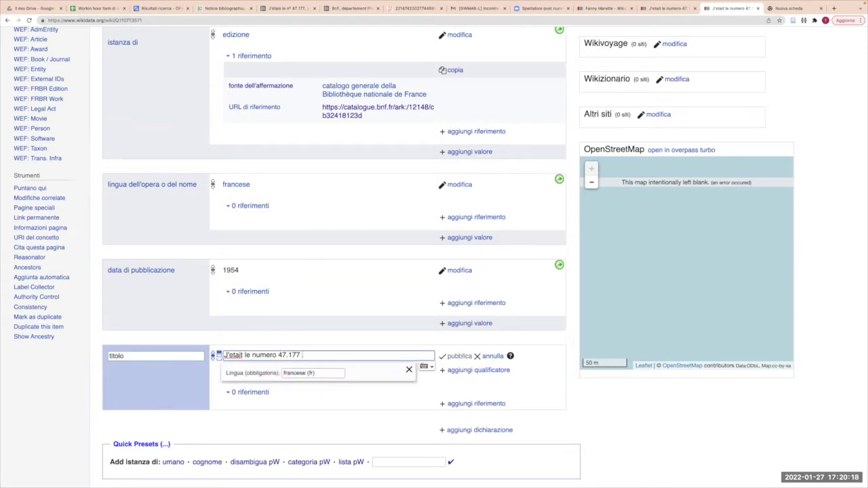
scroll(415, 354, "down", 1)
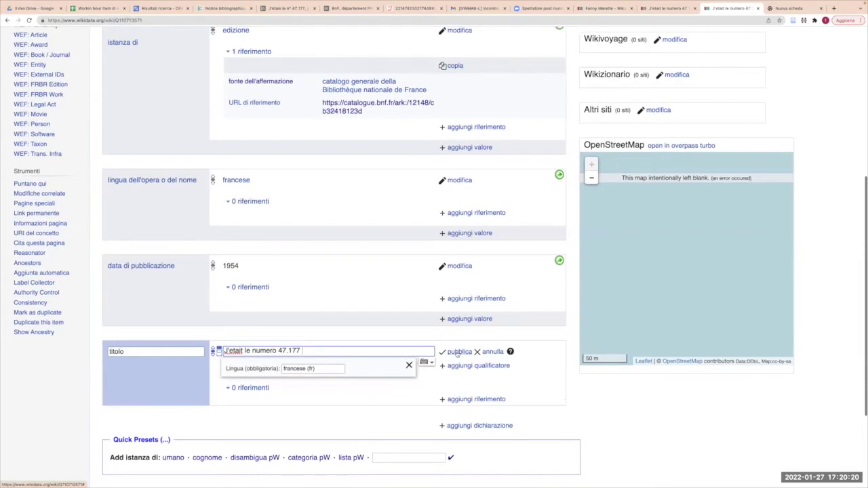
left_click(458, 352)
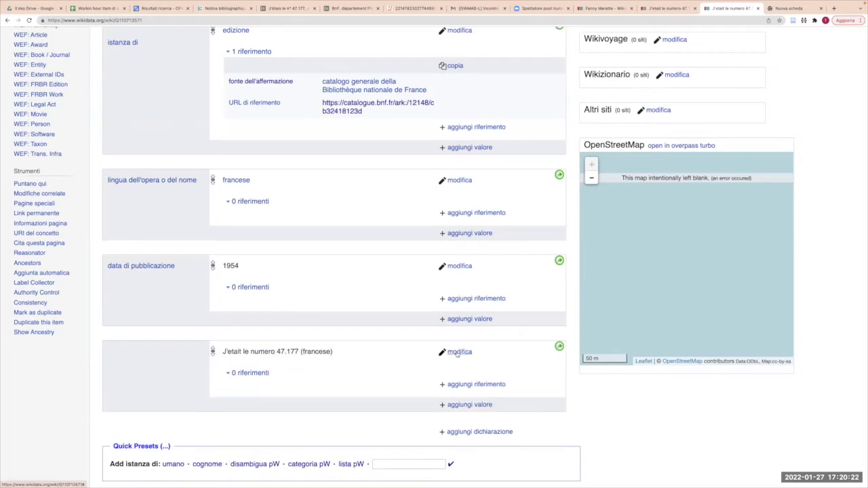
Add the statement "sottotitolo" with the value "journal d'une comedienne deportee" in French, copied from the item's label, and publish it.
scroll(455, 352, "down", 1)
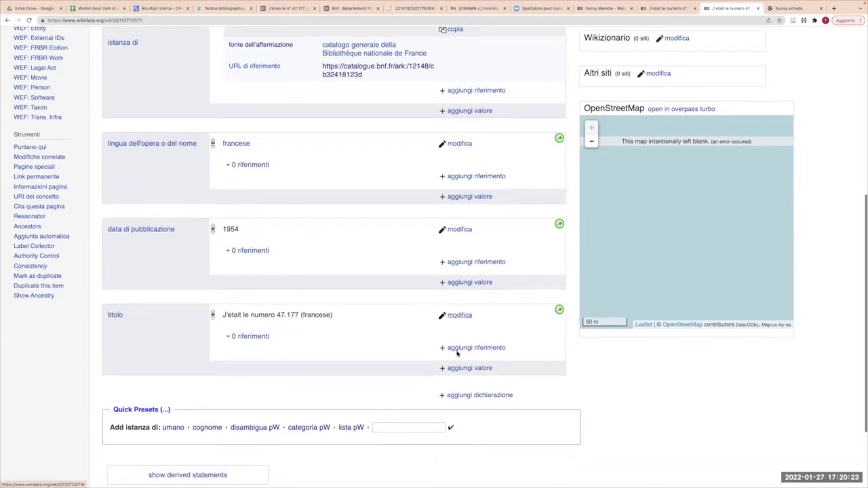
left_click(465, 395)
type("a")
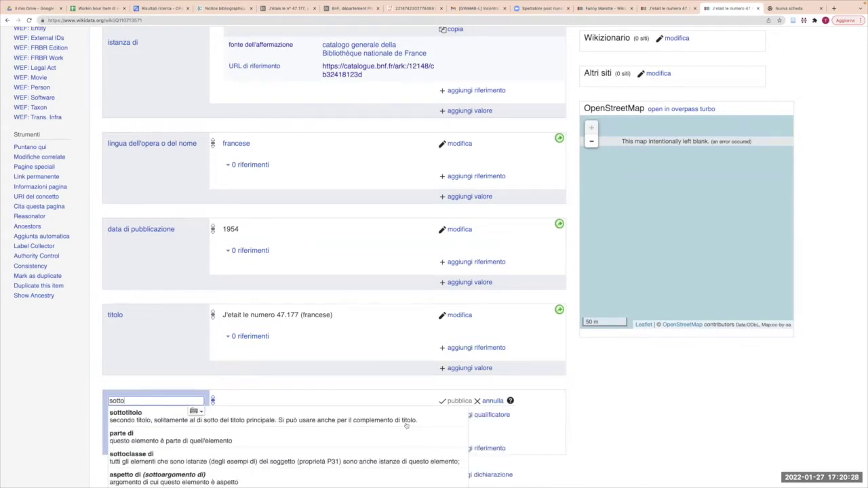
left_click(404, 421)
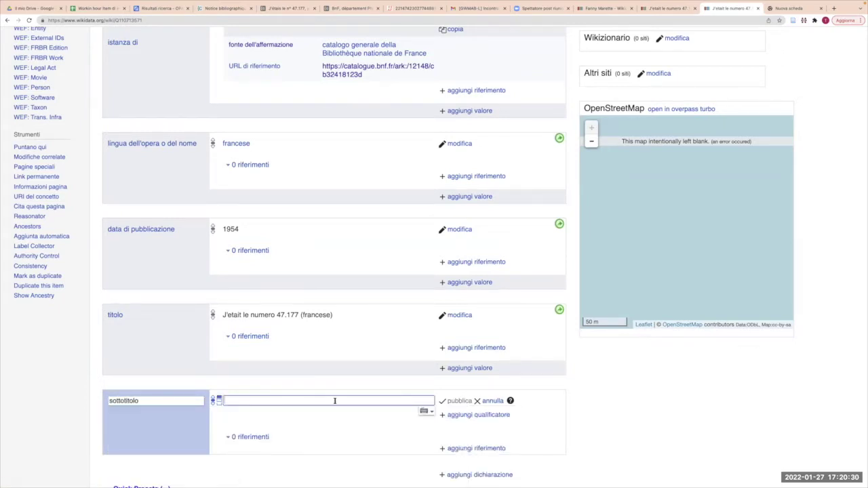
scroll(334, 401, "up", 2)
scroll(293, 287, "up", 3)
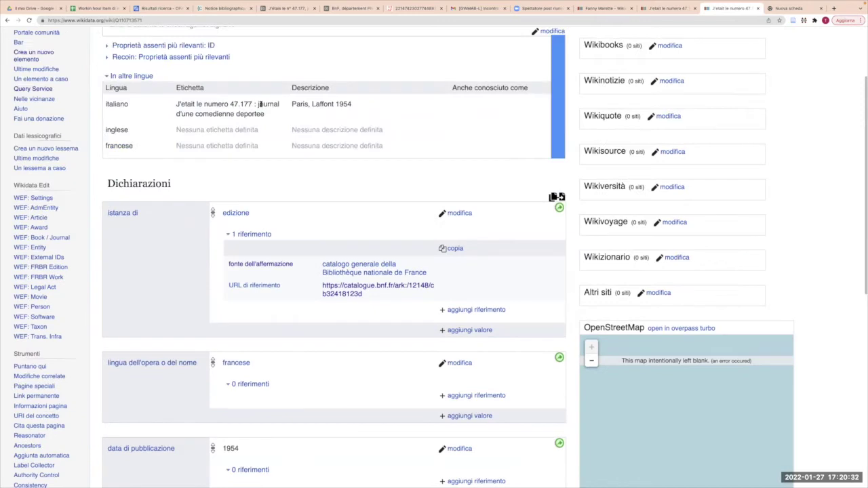
left_click_drag(258, 104, 264, 113)
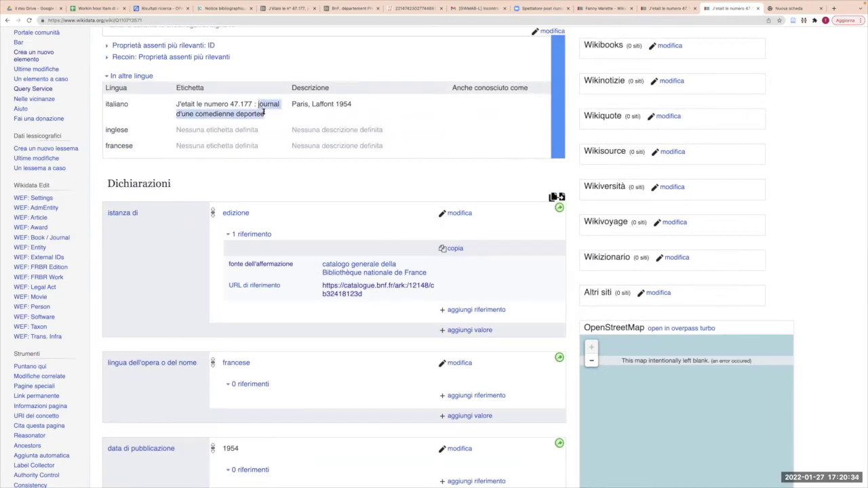
scroll(266, 142, "down", 5)
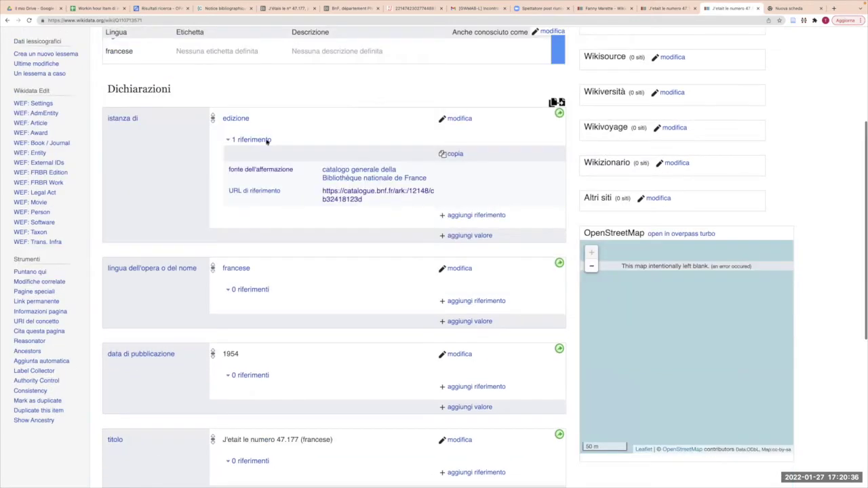
scroll(279, 161, "down", 2)
left_click(283, 369)
key("super+v")
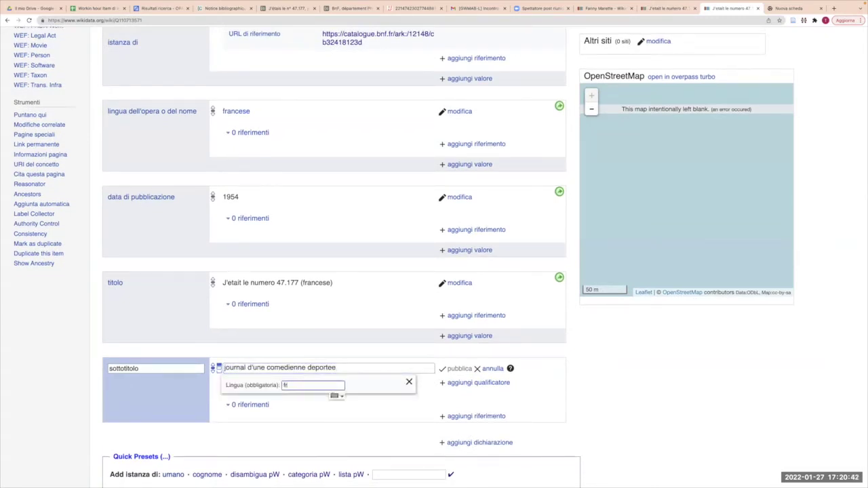
key("Return")
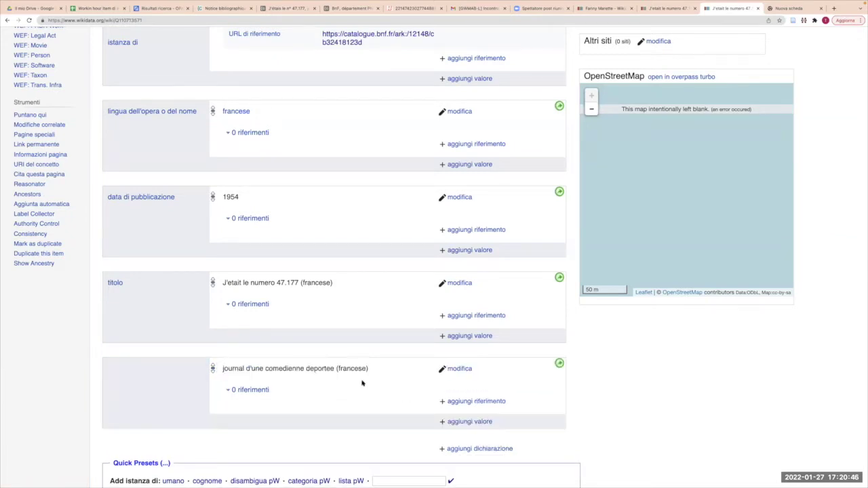
Add the statement "luogo di pubblicazione" with the value "Parigi", the capital of France, and publish it.
left_click(478, 449)
type("luogo")
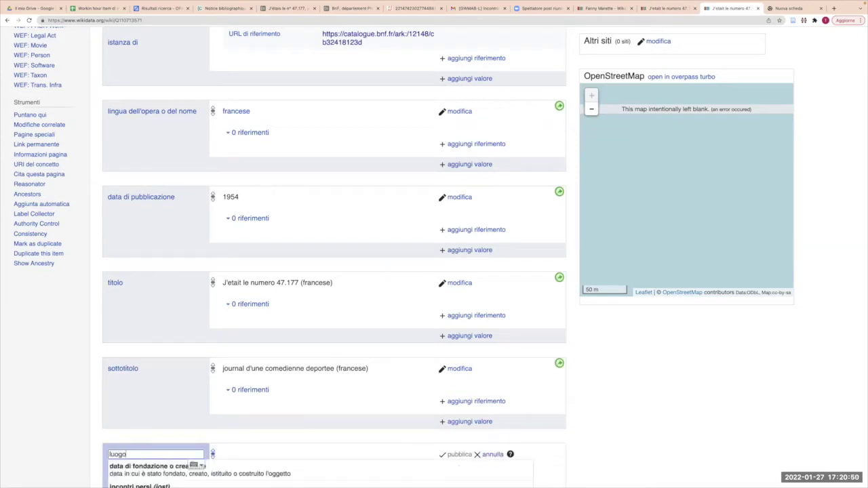
left_click(323, 470)
type("Parigi")
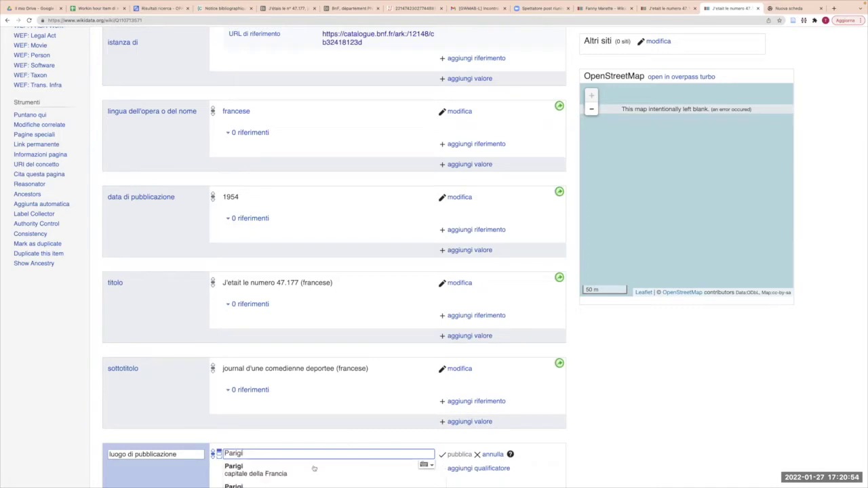
left_click(464, 454)
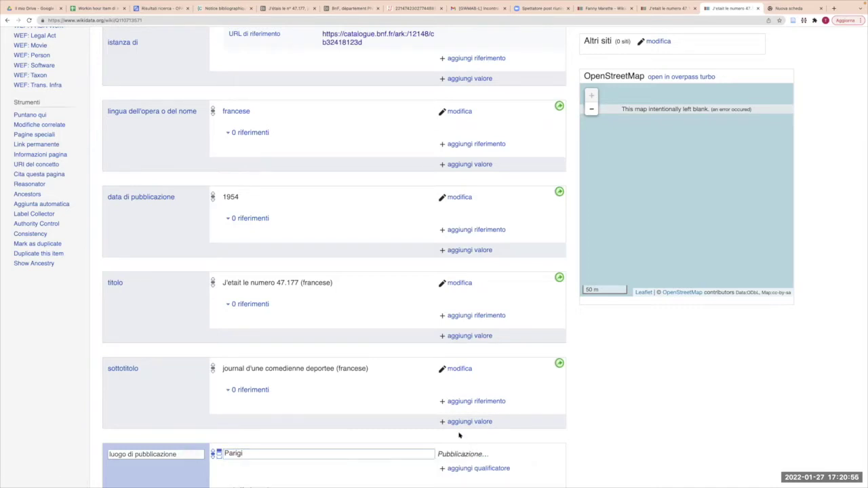
Start a new statement on the edition item with the property "editore".
scroll(461, 444, "down", 2)
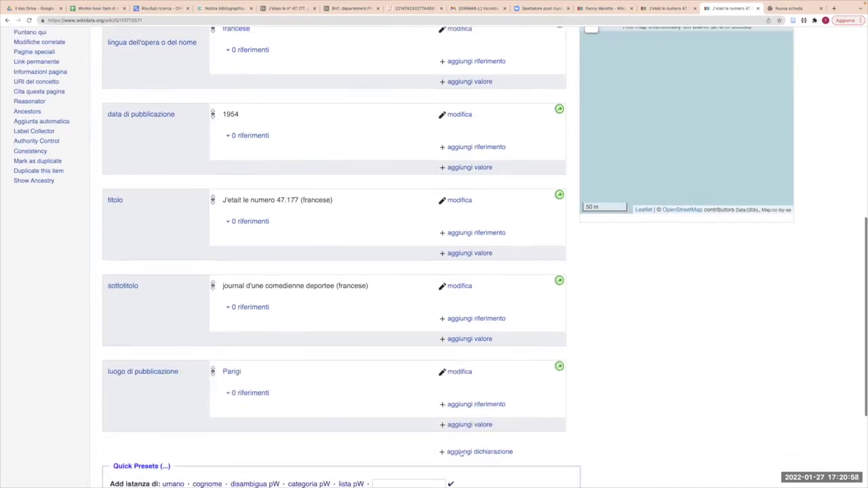
left_click(459, 451)
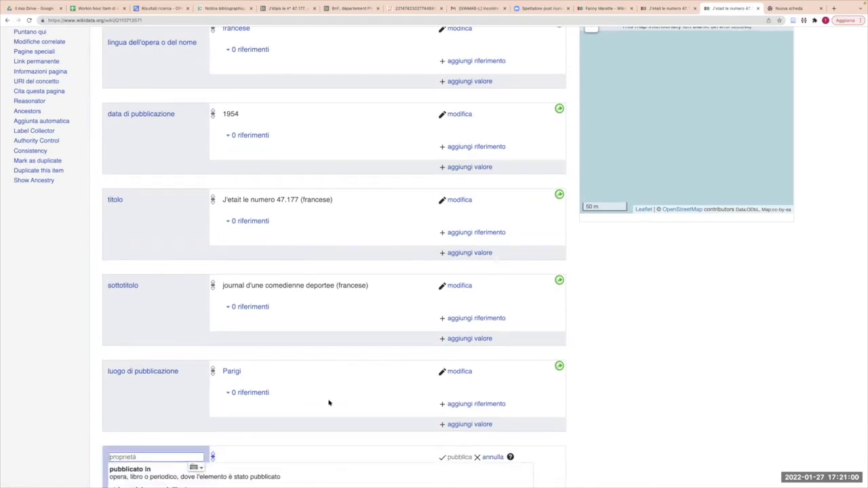
scroll(330, 403, "down", 3)
type("edi")
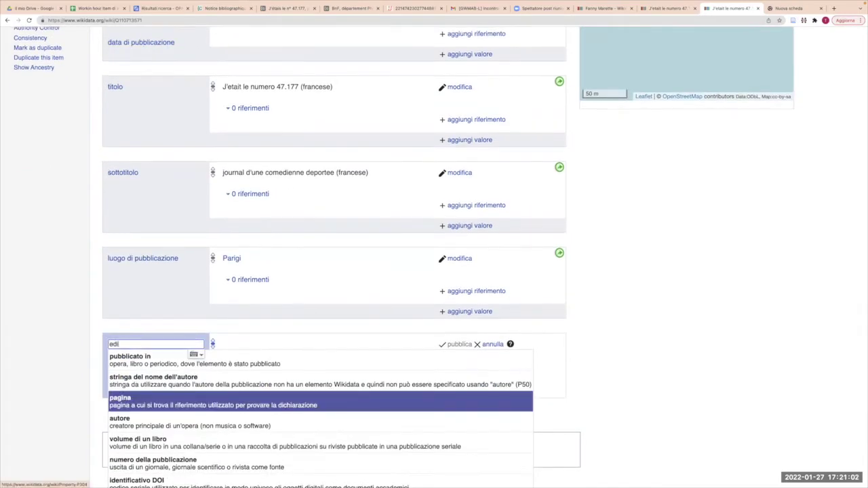
type("tore")
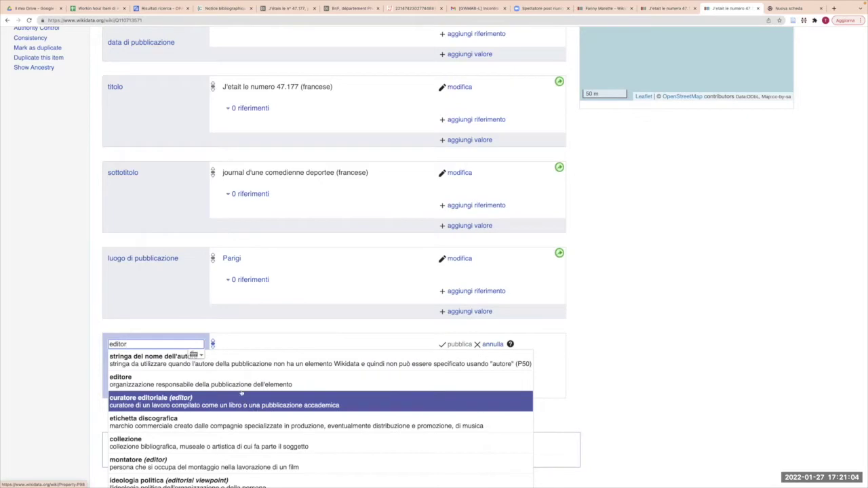
left_click(244, 378)
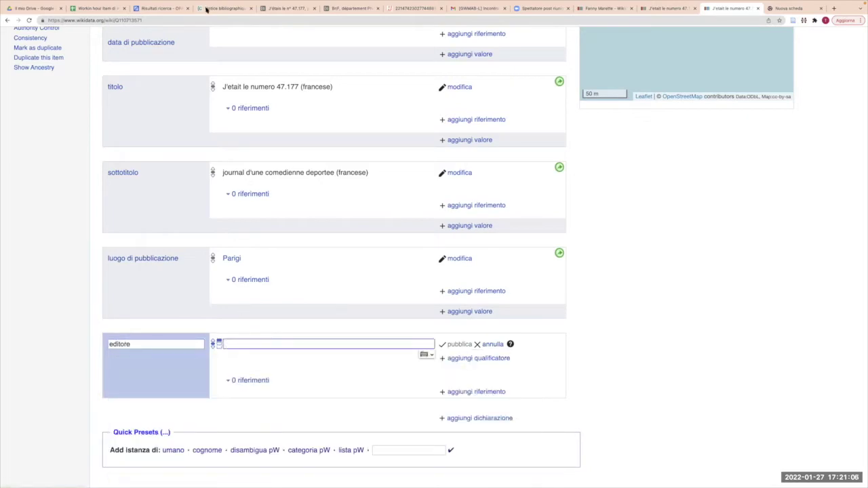
key("super+4")
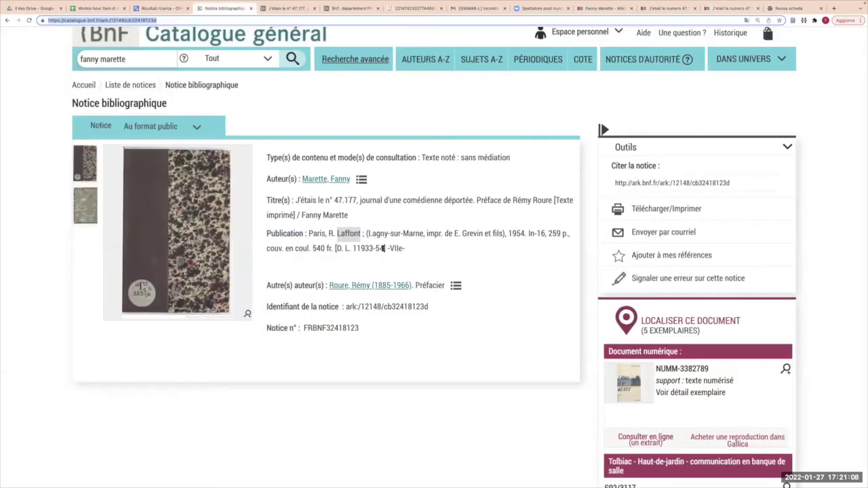
left_click(720, 9)
type("https://catalogue.bnf.fr/ark:/12148/cb32418123d")
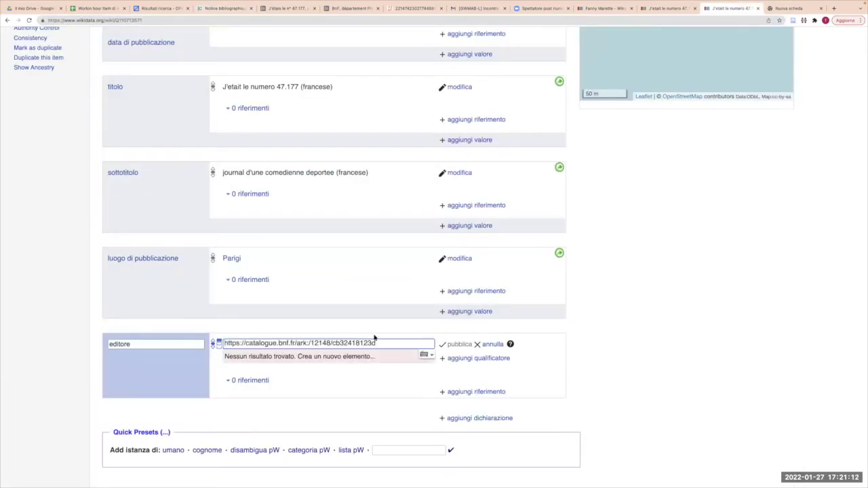
left_click_drag(375, 343, 222, 339)
key("BackSpace")
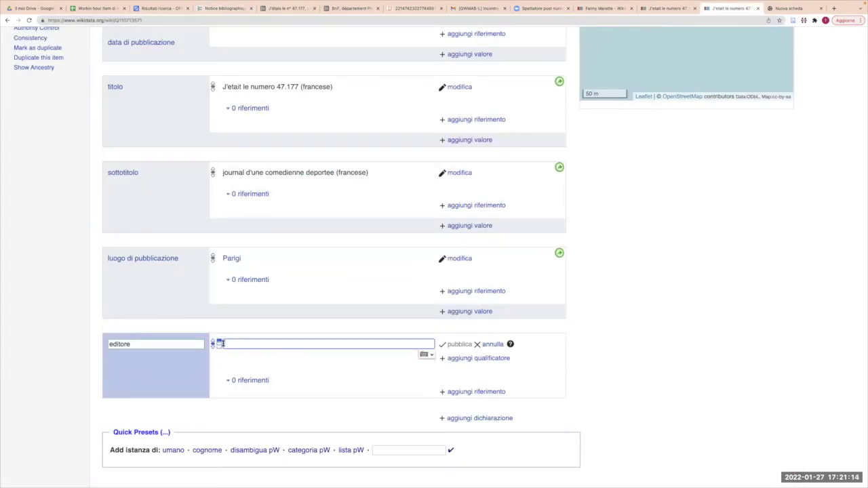
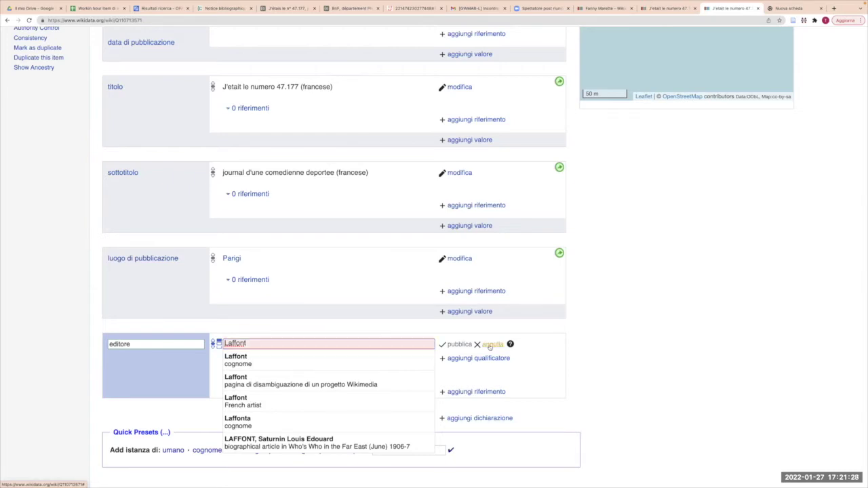
Discard the unfinished "editore" statement and start a new one with the property "edizione o traduzione di".
left_click(491, 345)
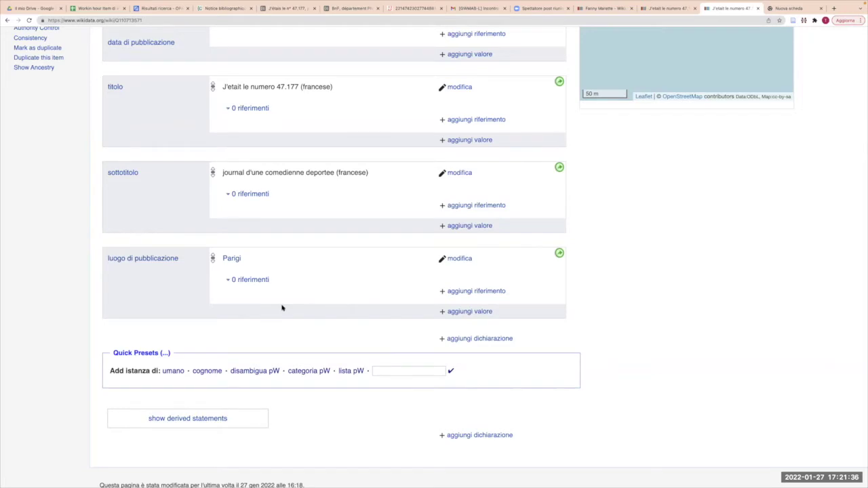
scroll(282, 308, "up", 1)
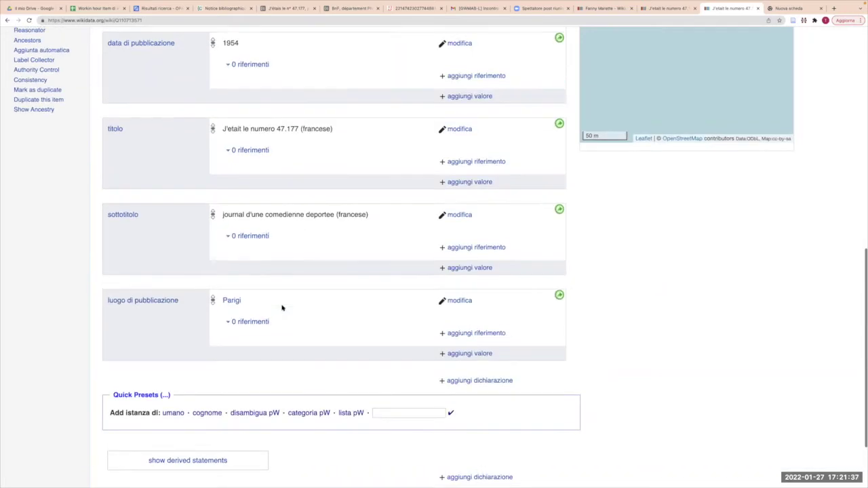
left_click(459, 382)
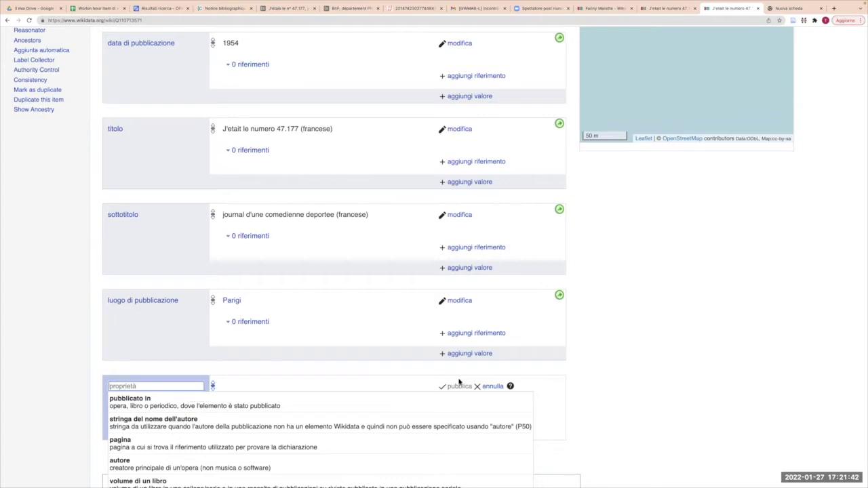
type("edizione")
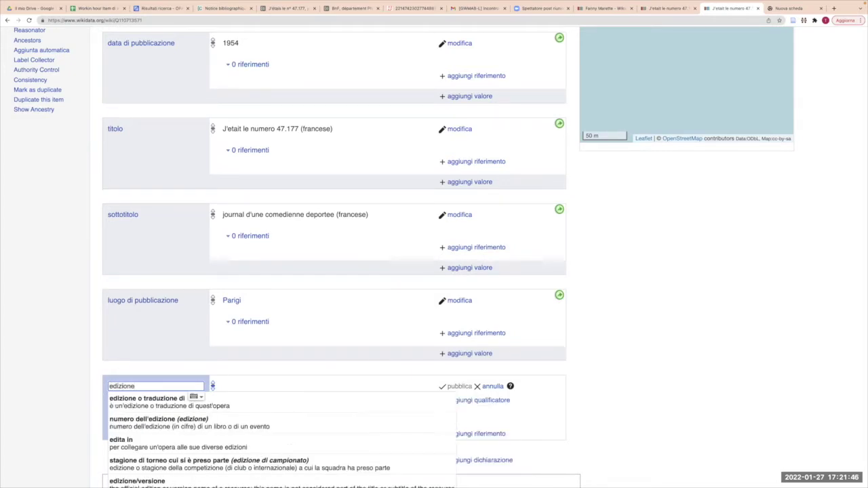
left_click(312, 399)
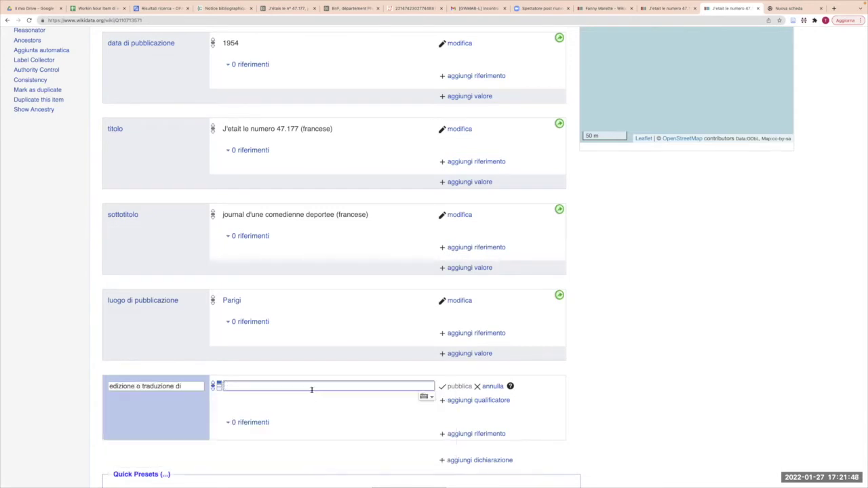
Copy the work item's identifier Q110713548, set that work as the value of "edizione o traduzione di" on the edition item, and publish.
left_click(648, 10)
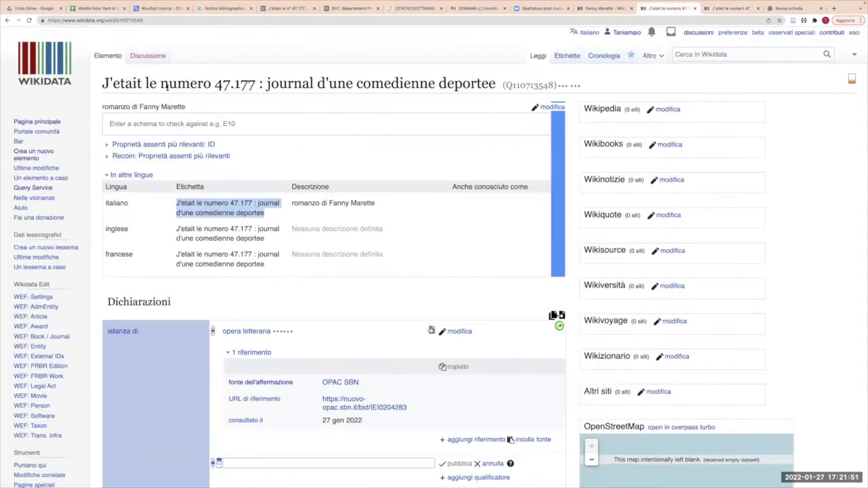
left_click(505, 86)
left_click_drag(506, 85, 552, 86)
key("super+c")
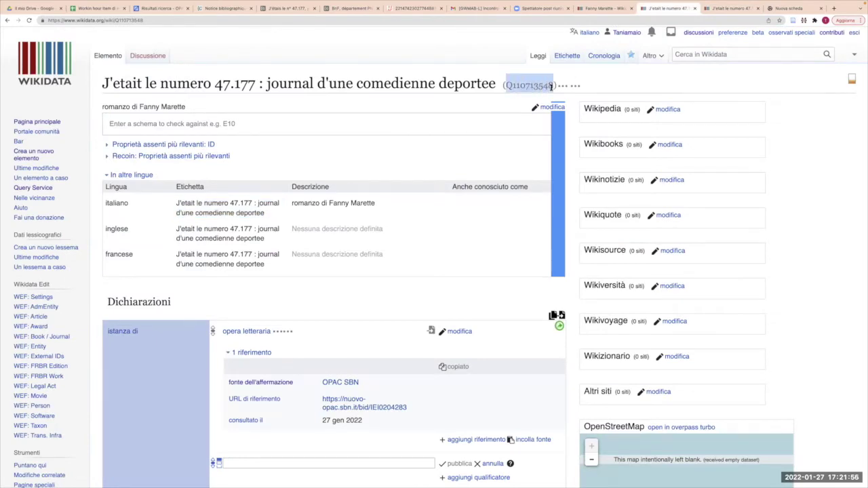
left_click(724, 10)
key("super+v")
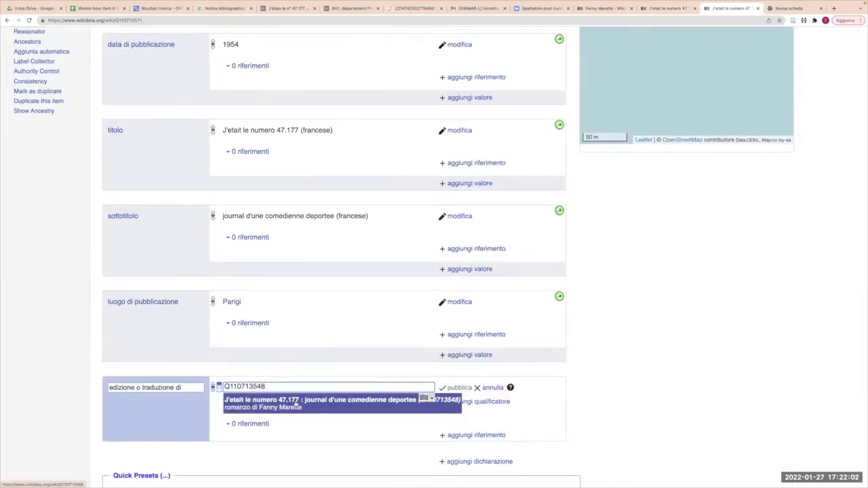
left_click(296, 402)
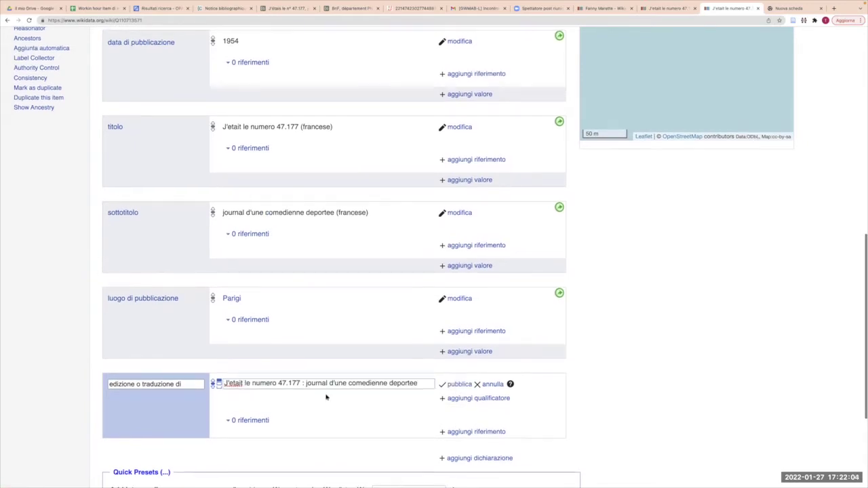
scroll(325, 395, "down", 1)
scroll(330, 397, "down", 1)
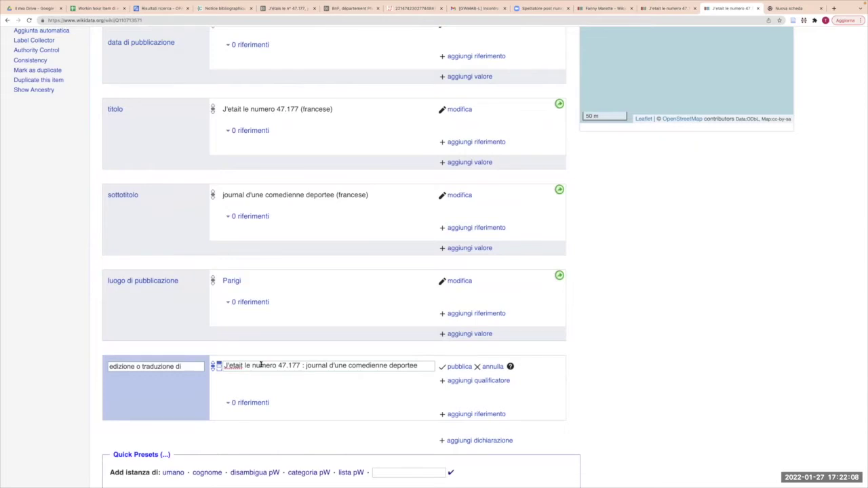
left_click(467, 367)
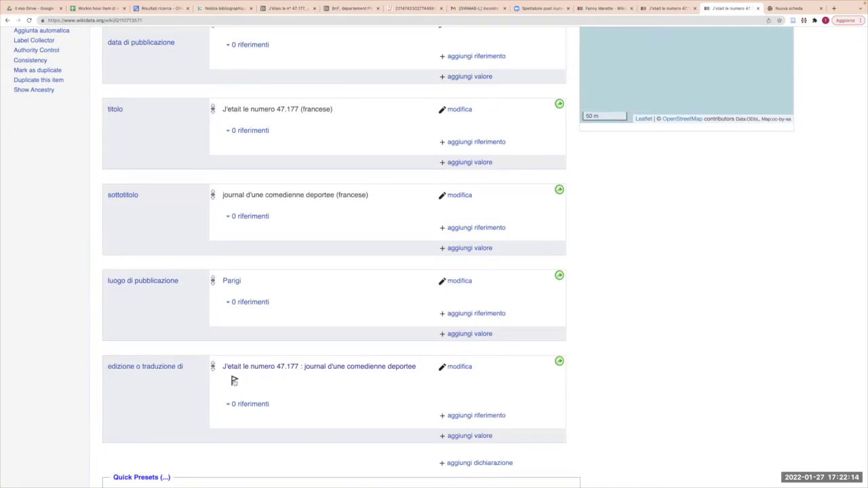
Read the suggestion flagged on the "edizione o traduzione di" statement and copy the edition item's identifier Q110713571.
left_click(234, 381)
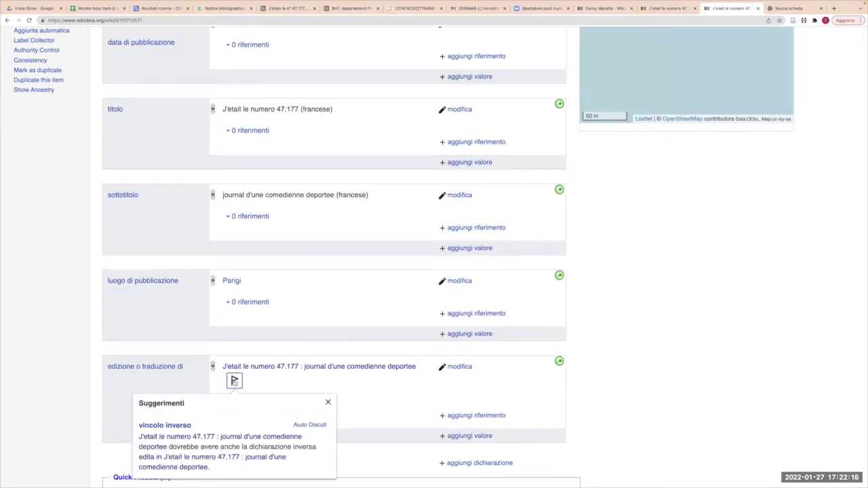
scroll(233, 381, "down", 1)
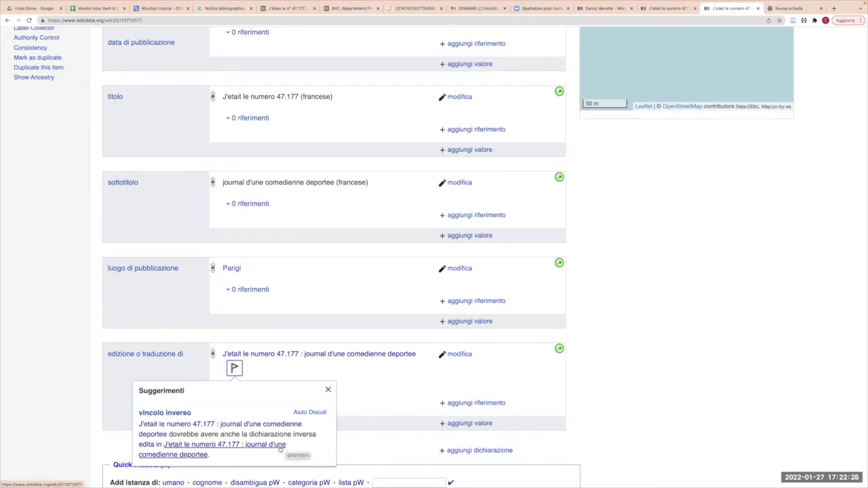
left_click(328, 391)
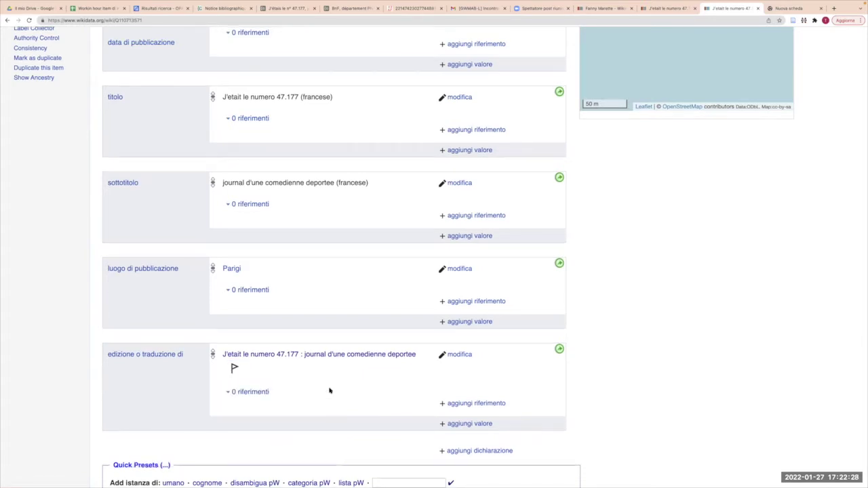
scroll(330, 390, "up", 3)
scroll(329, 390, "up", 2)
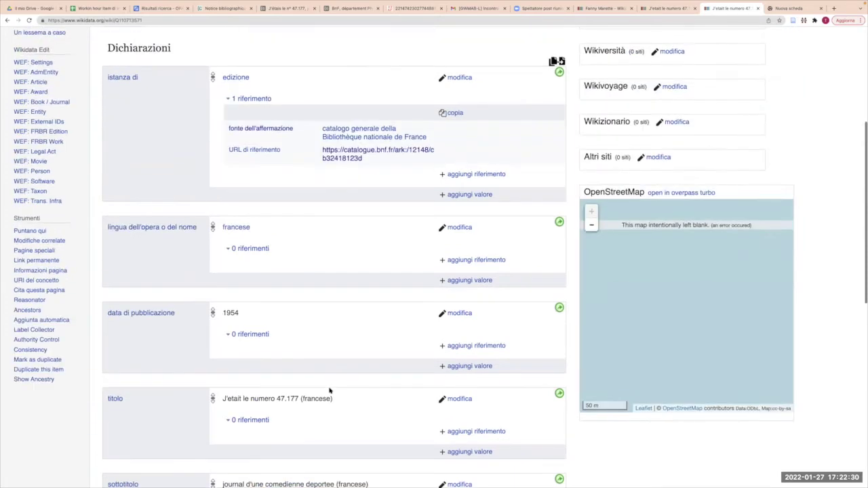
scroll(513, 83, "up", 4)
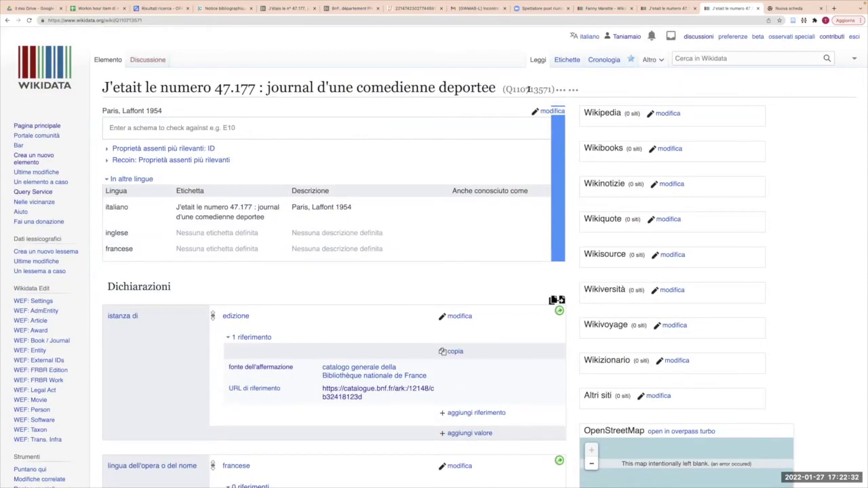
double_click(528, 89)
key("super+c")
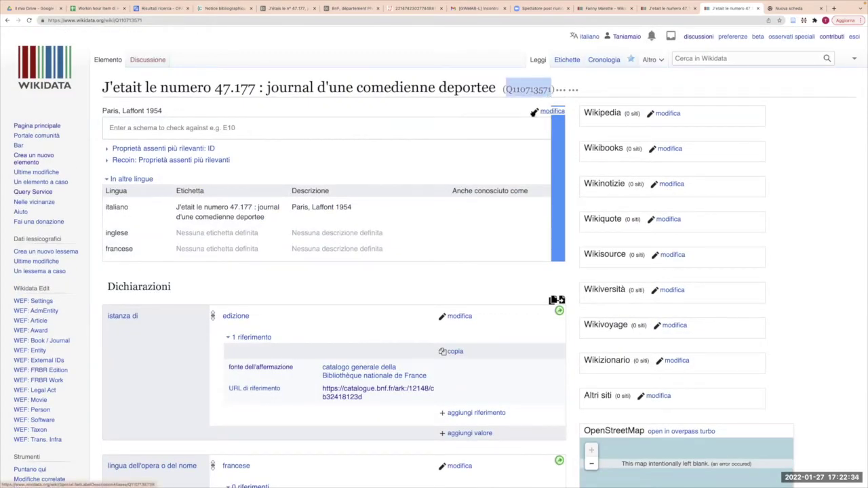
Add the statement "edita in" to the work item with the 1954 Laffont edition Q110713571 as its value, and publish it.
left_click(667, 9)
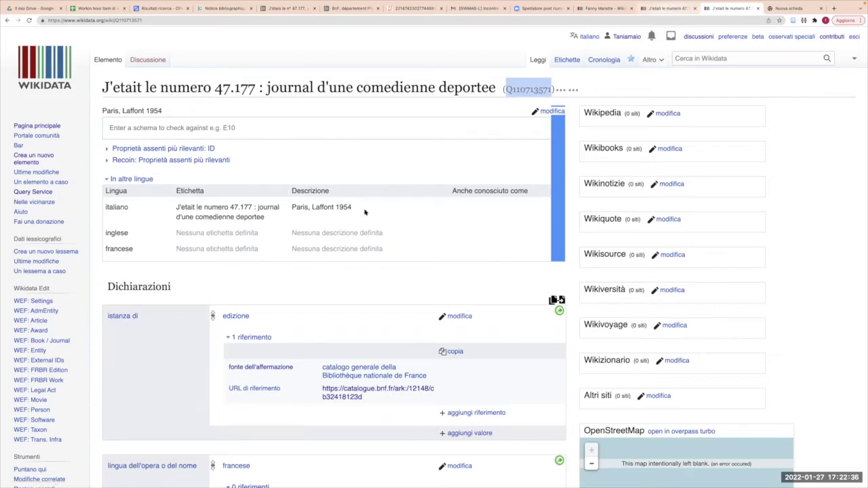
scroll(364, 212, "down", 15)
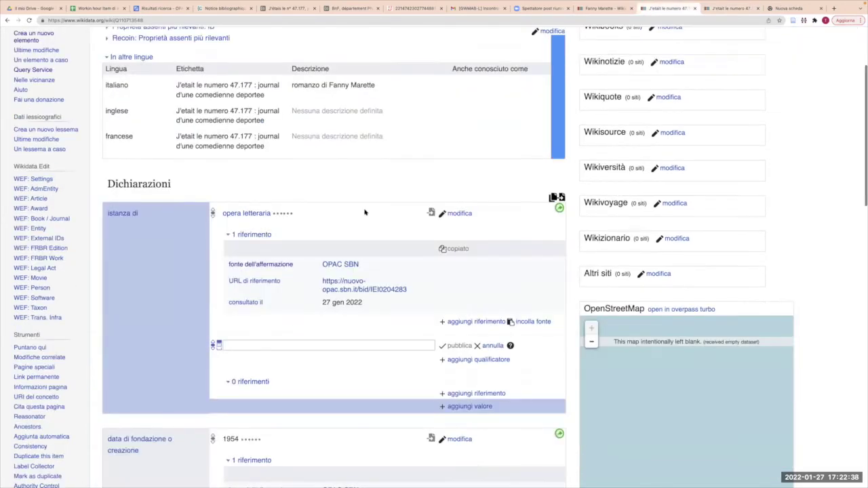
left_click(463, 341)
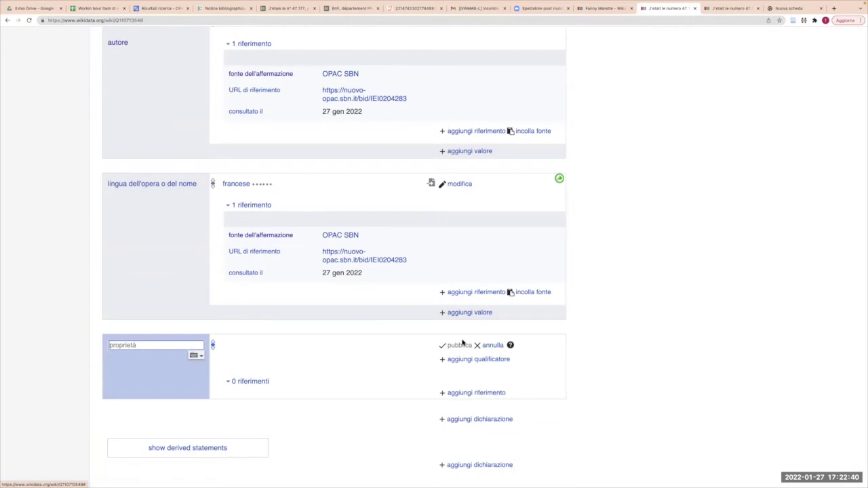
type("edit")
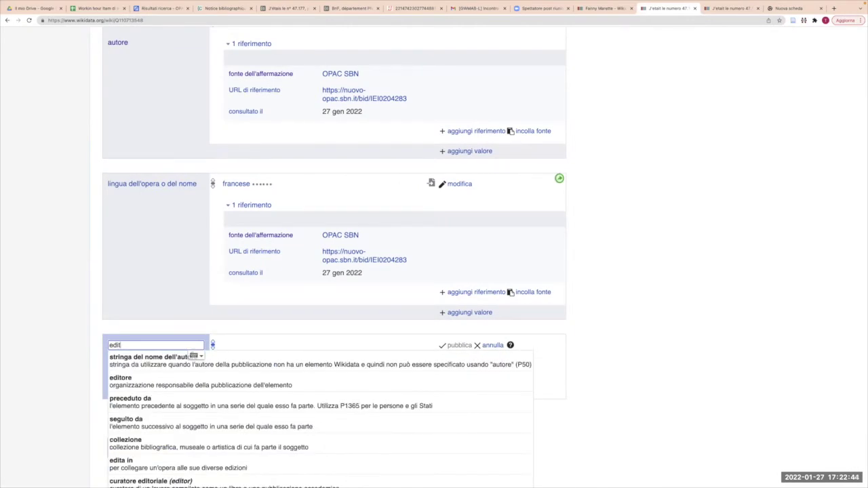
left_click(397, 462)
key("super+v")
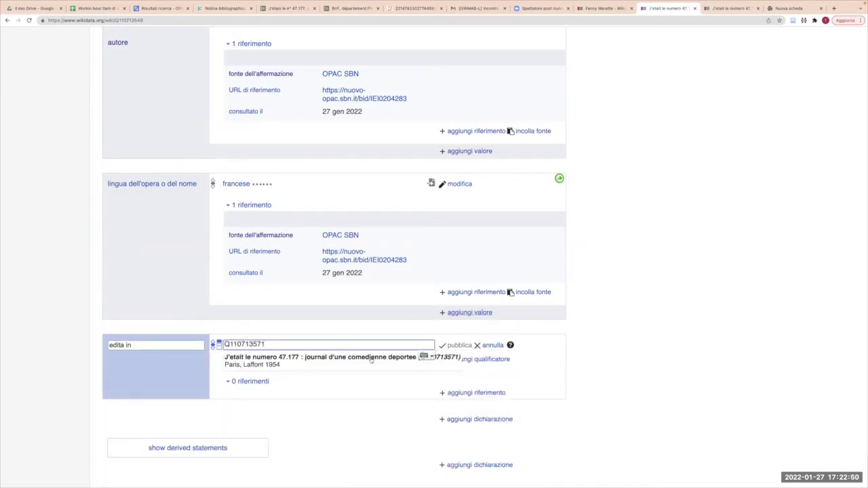
left_click(367, 360)
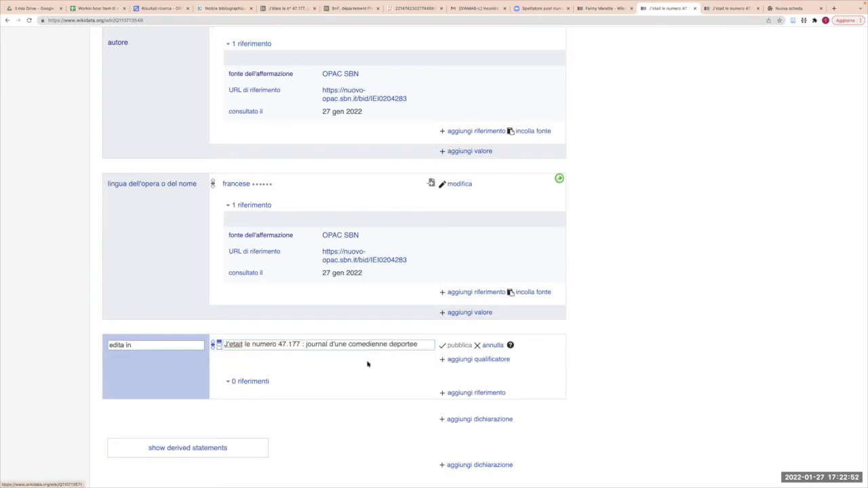
left_click(455, 346)
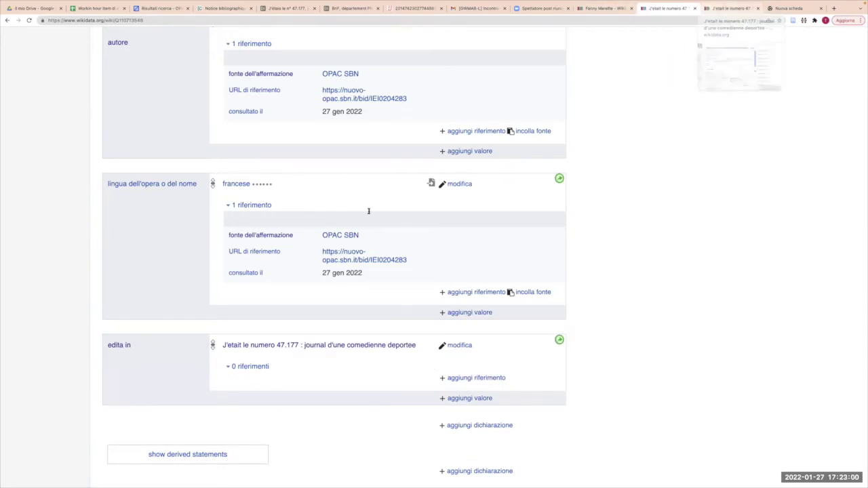
Add the statement "autore" with the value "Fanny Marette" to the edition item and publish it.
key("ctrl+Tab")
scroll(330, 237, "down", 3)
scroll(330, 237, "down", 6)
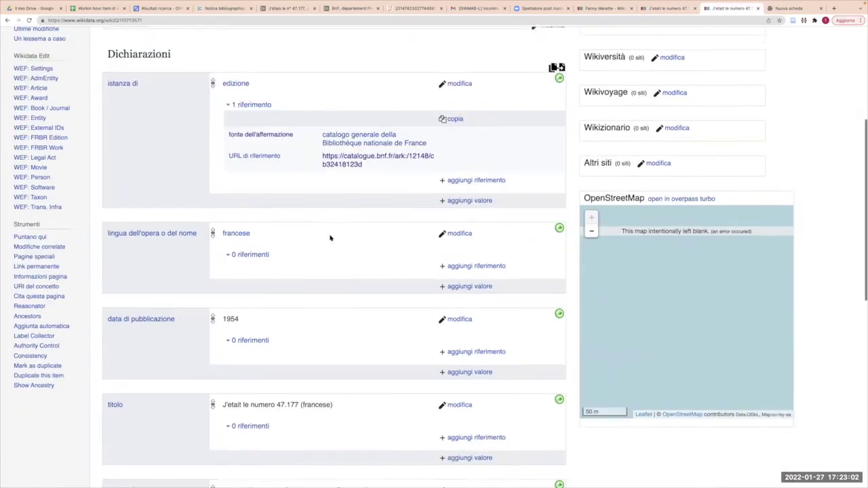
scroll(350, 251, "down", 3)
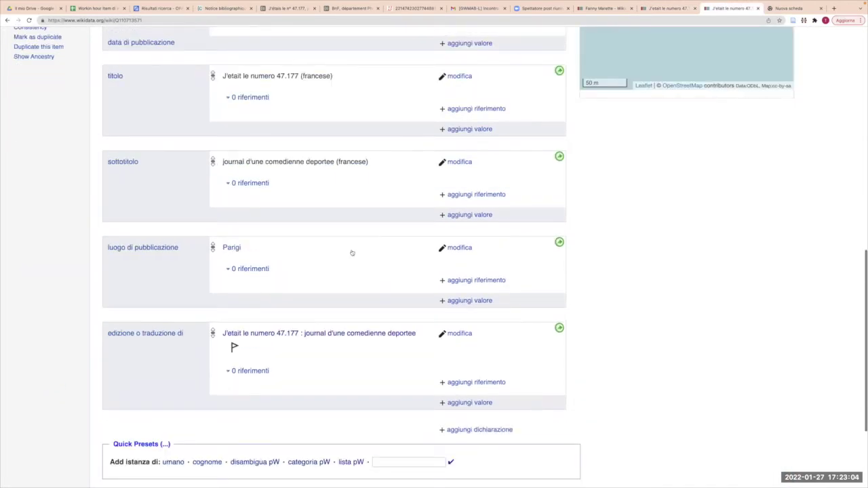
left_click(470, 345)
type("autore")
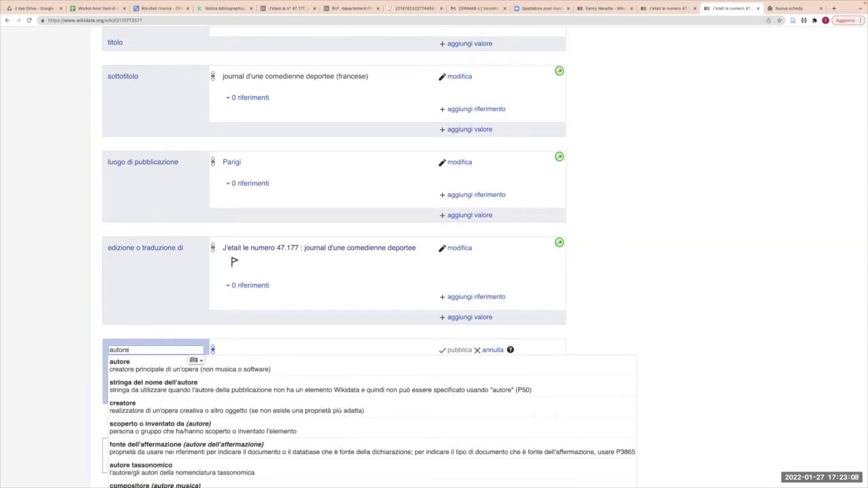
left_click(371, 368)
type("Fanny Maret")
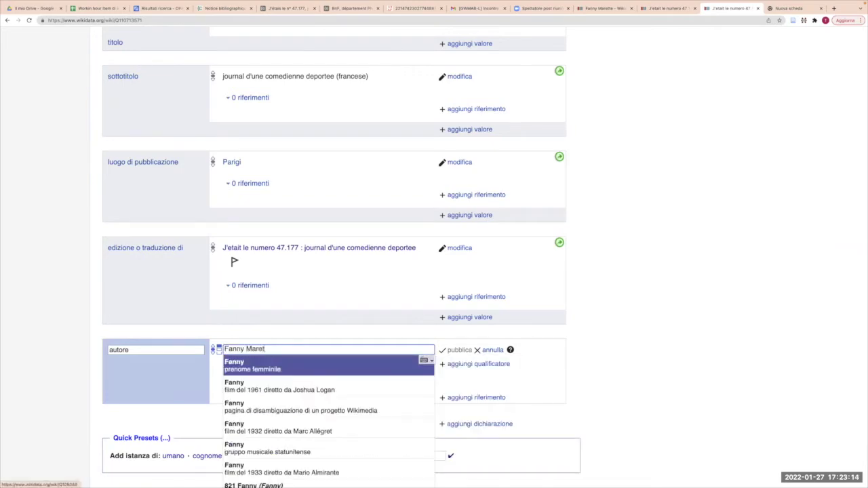
type("t")
left_click(330, 363)
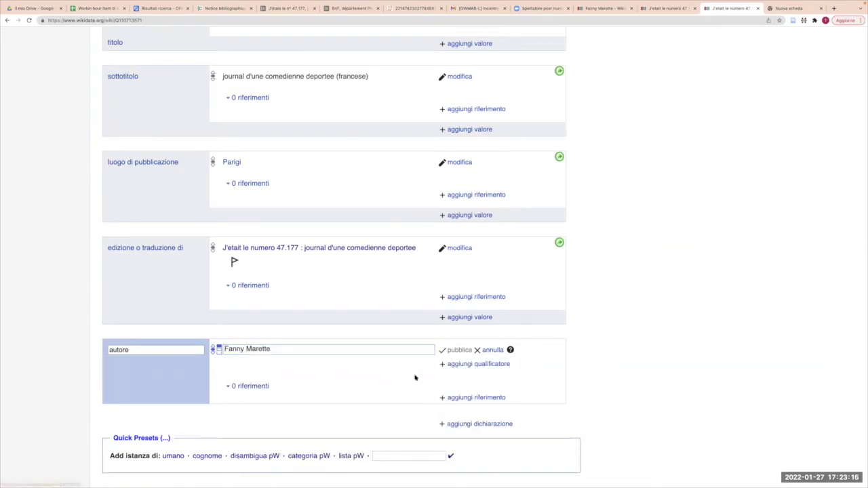
left_click(457, 349)
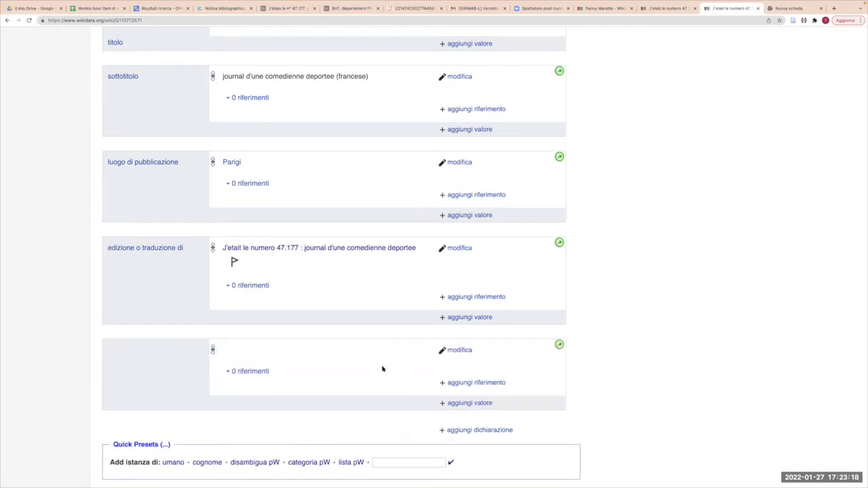
scroll(407, 376, "down", 1)
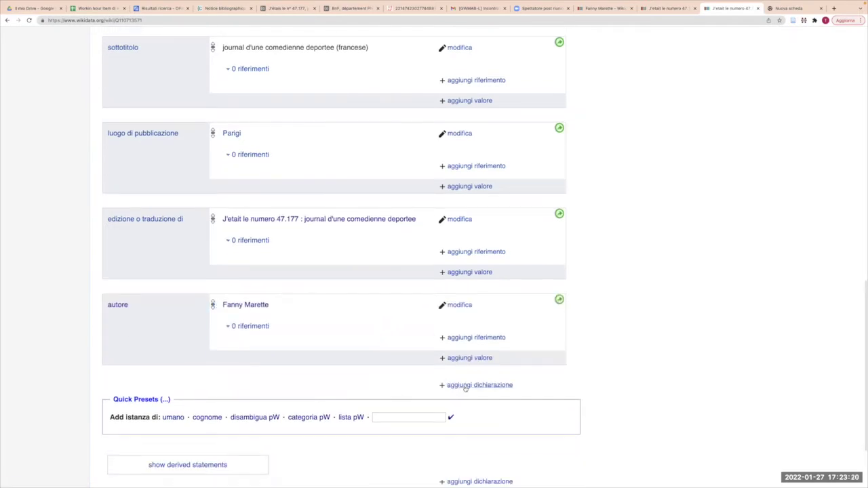
left_click(465, 386)
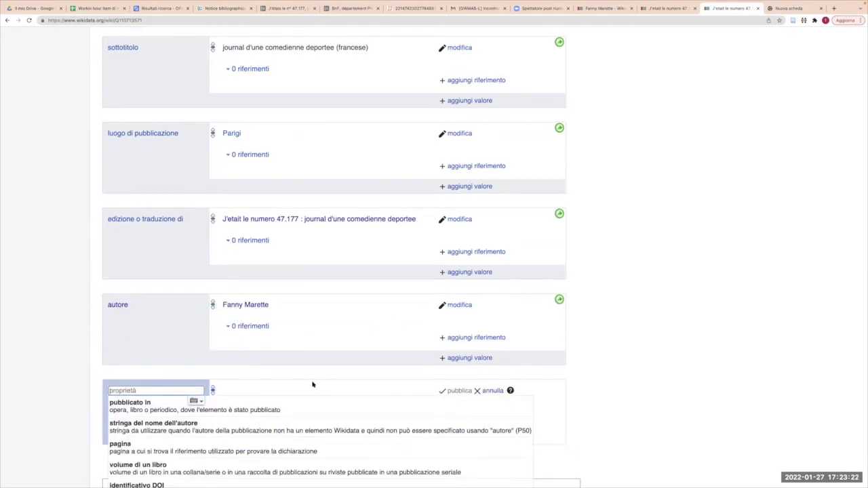
type("manifest")
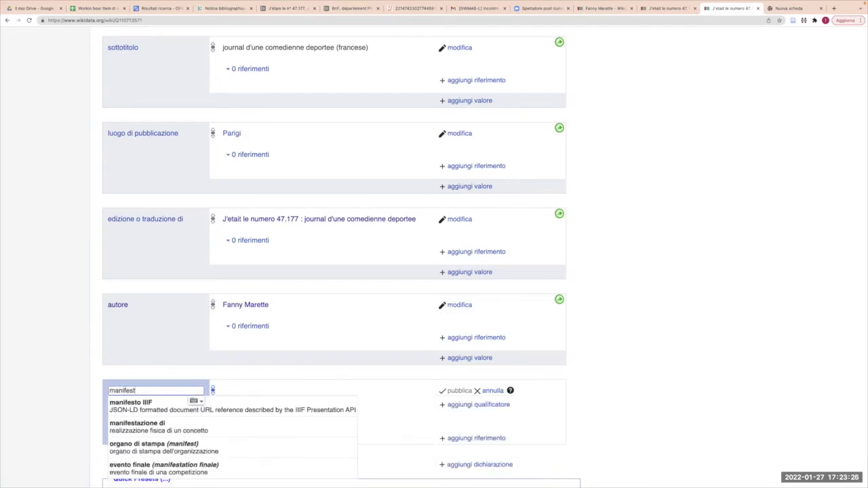
left_click(287, 409)
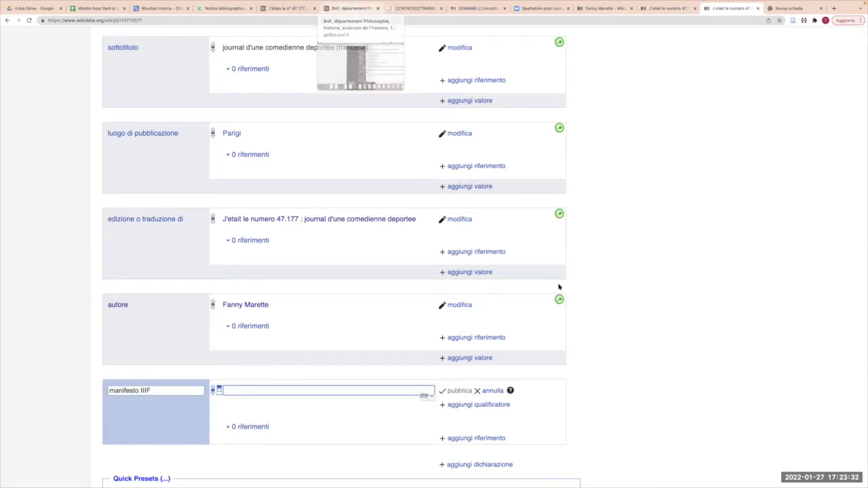
key("super+6")
scroll(558, 287, "down", 2)
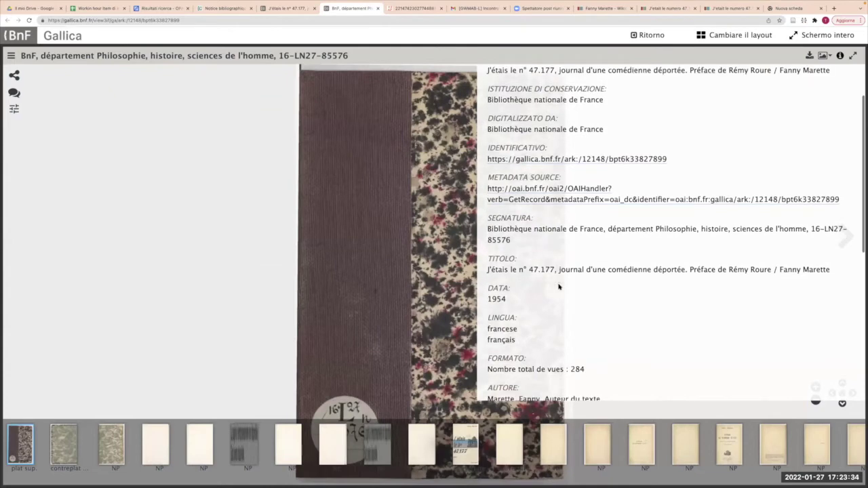
scroll(558, 287, "down", 10)
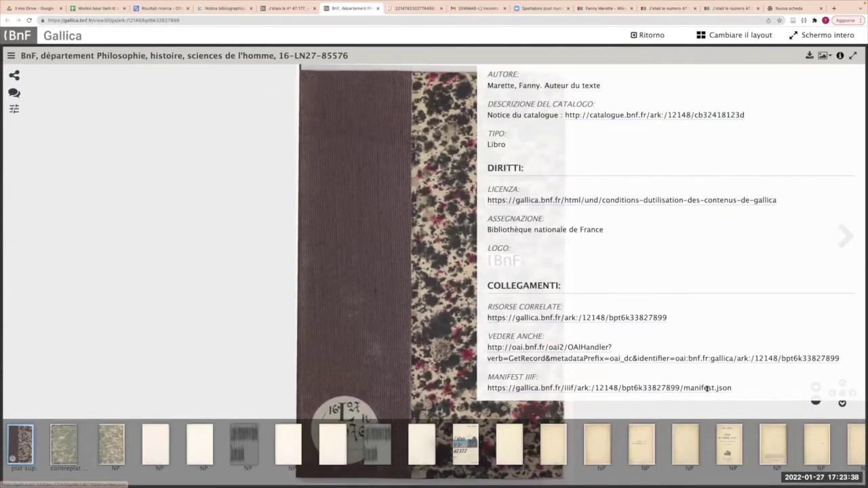
triple_click(729, 387)
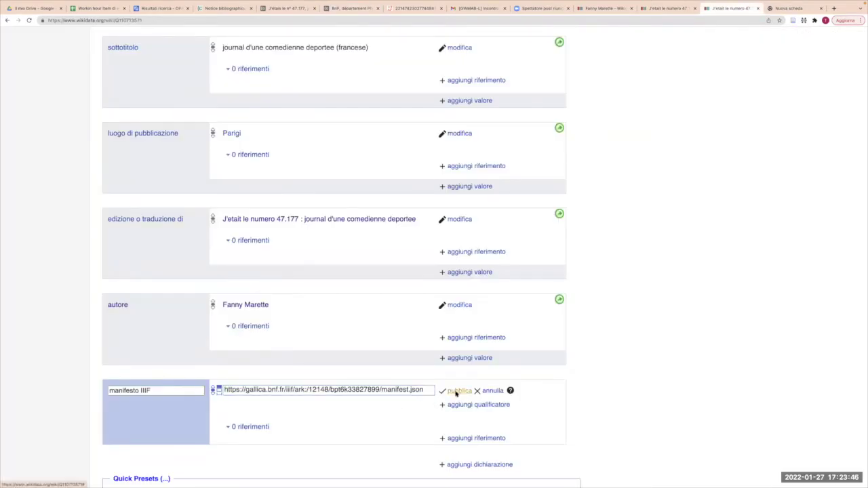
left_click(454, 390)
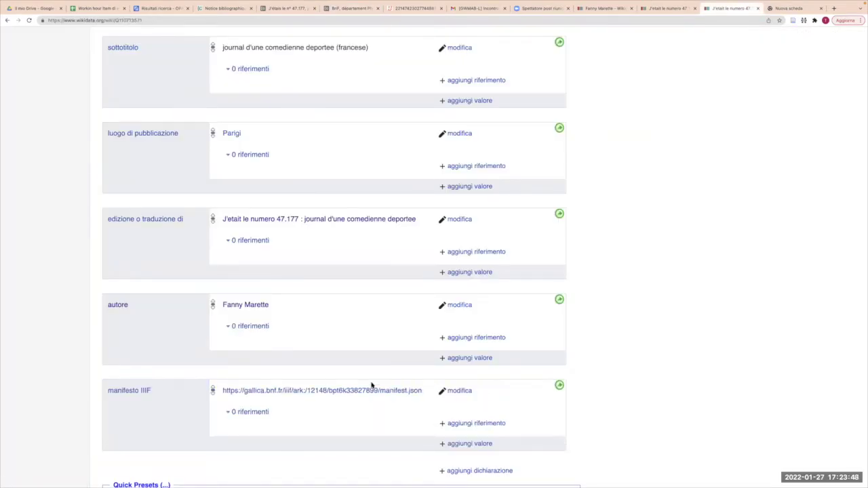
Reload the edition item and leaf through the digitised book to page 7 in the embedded Mirador viewer.
scroll(372, 385, "up", 2)
scroll(372, 385, "up", 6)
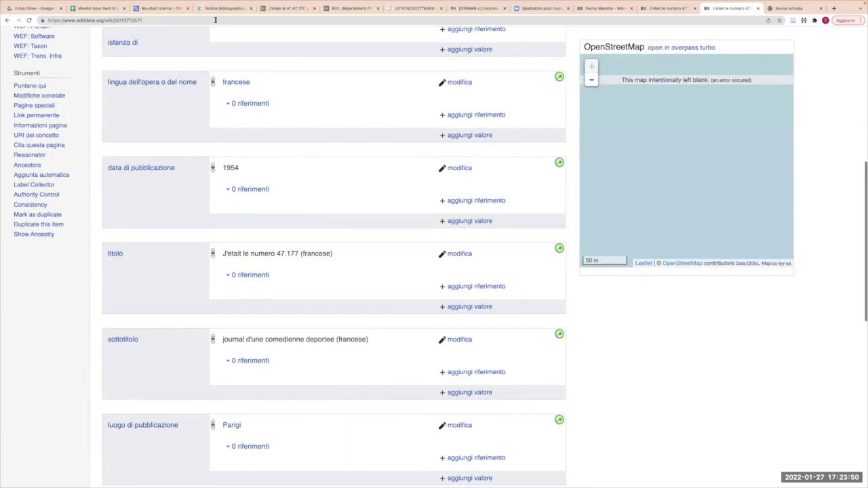
scroll(215, 19, "up", 7)
scroll(226, 34, "up", 4)
key("super+r")
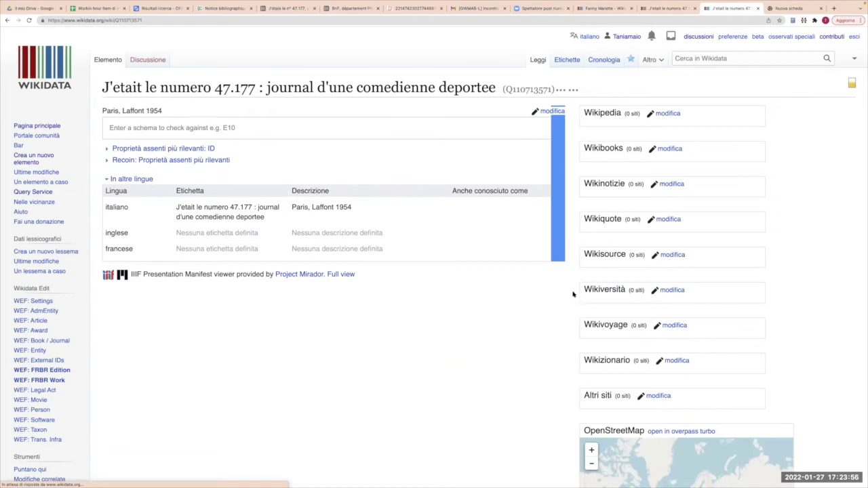
scroll(566, 290, "down", 2)
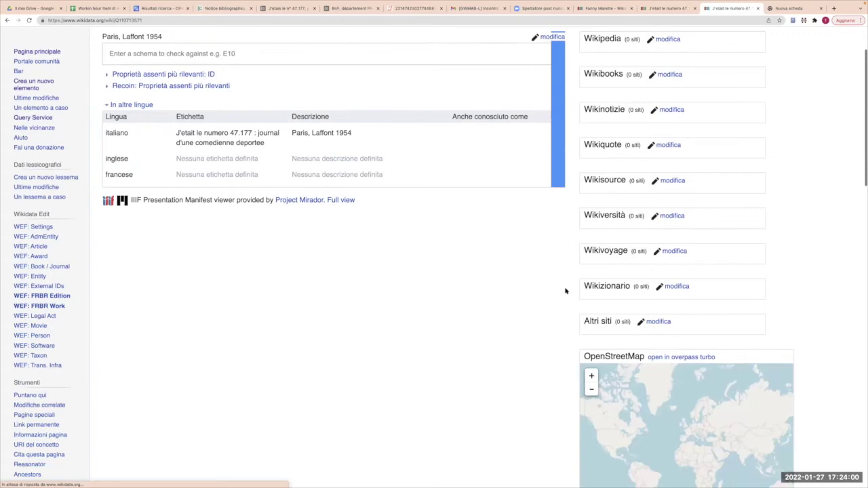
scroll(364, 384, "down", 3)
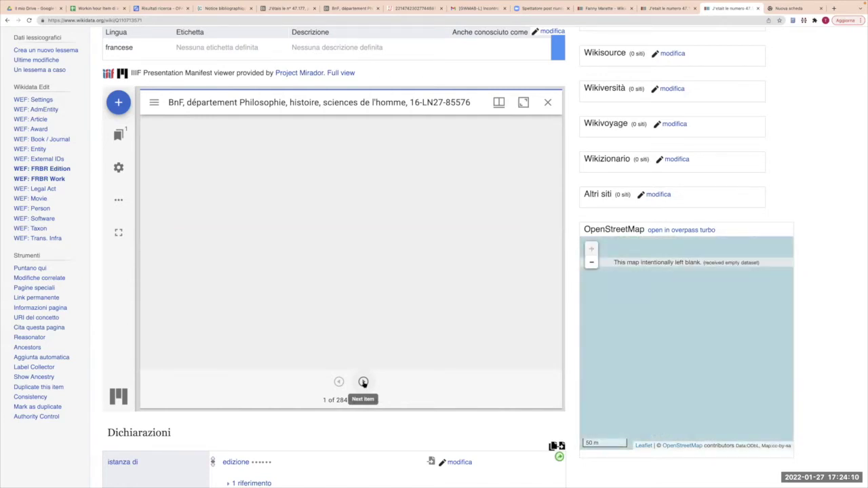
left_click(363, 381)
left_click(363, 381)
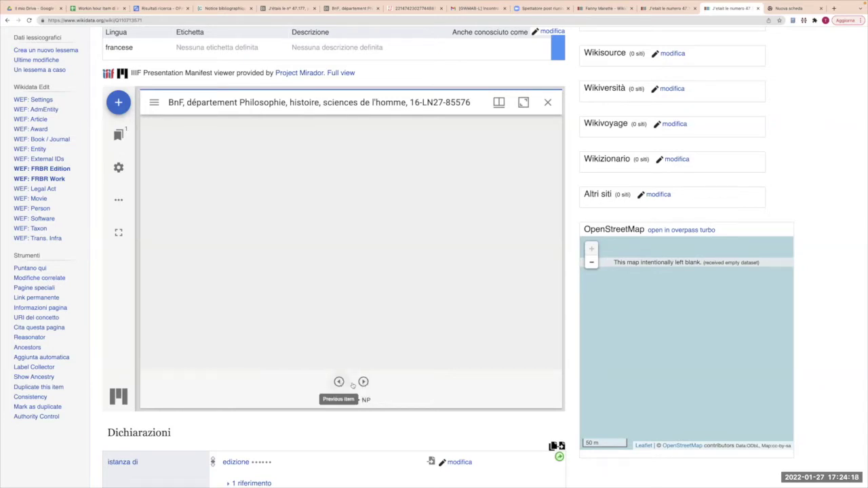
left_click(363, 381)
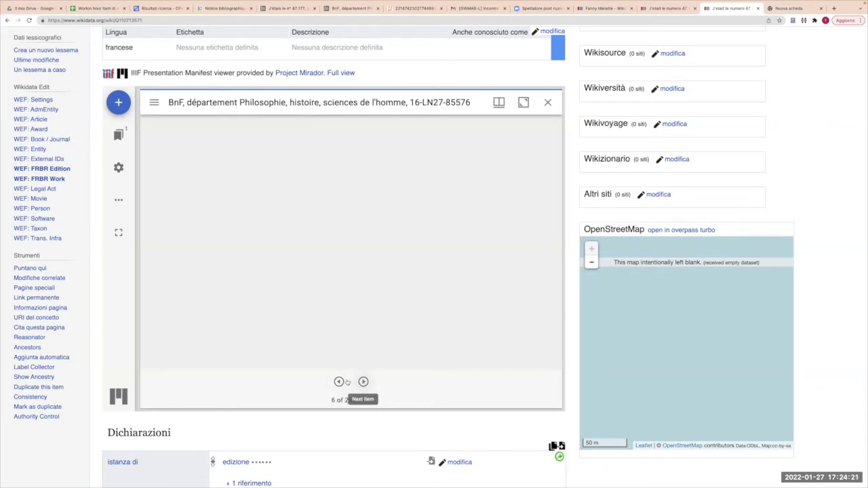
left_click(185, 21)
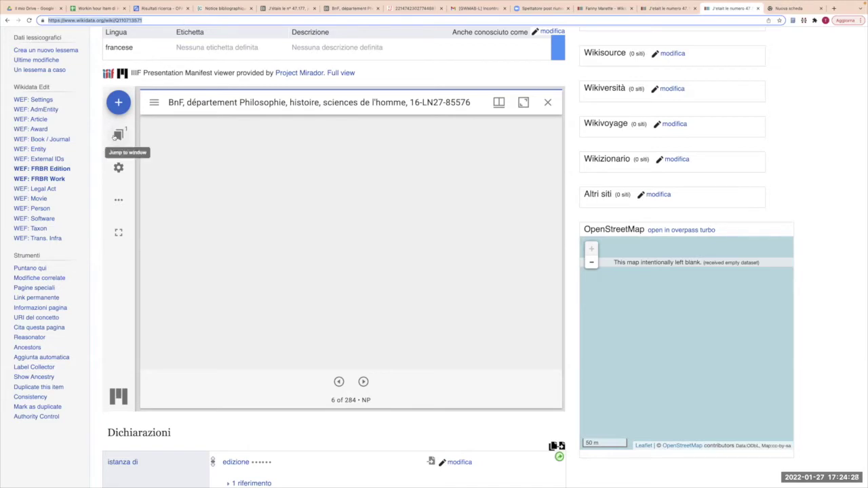
left_click(117, 135)
left_click(172, 174)
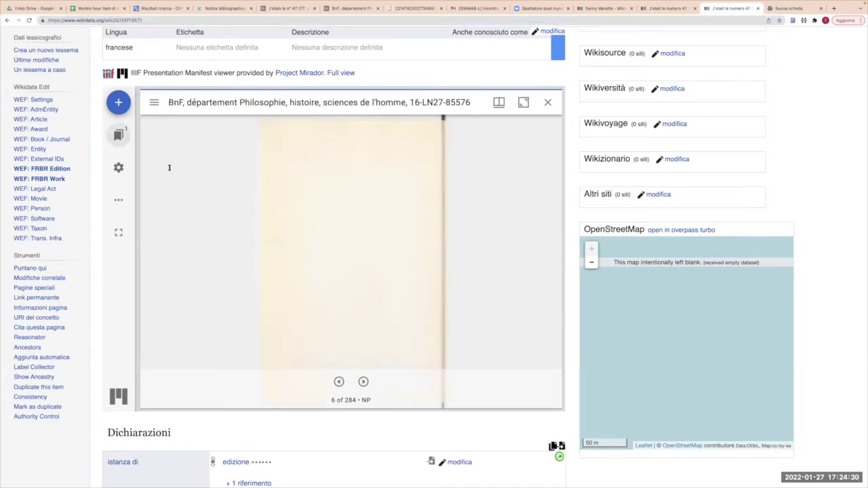
left_click(363, 382)
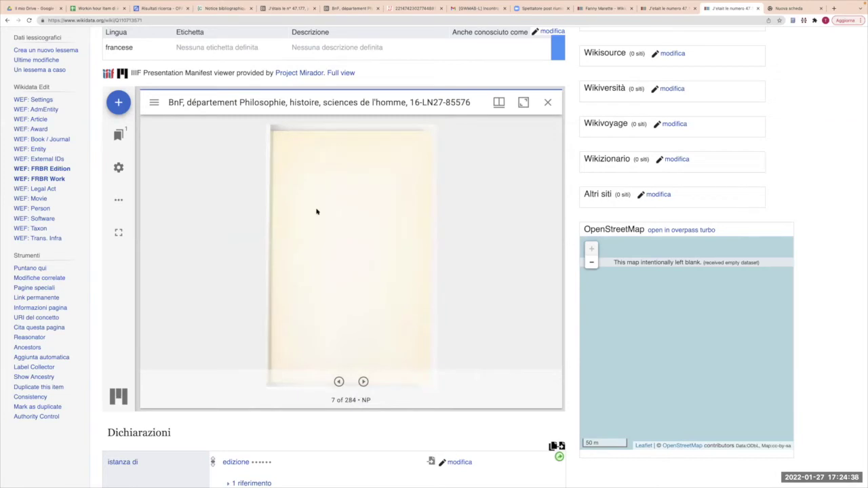
Copy the BnF general catalogue reference from the "istanza di" statement and paste it onto the "titolo" statement.
scroll(339, 393, "down", 1)
scroll(335, 432, "down", 3)
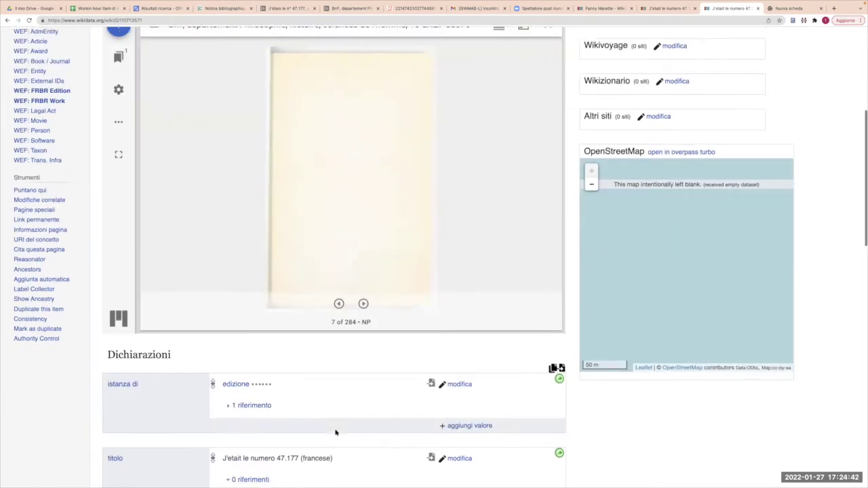
left_click(248, 319)
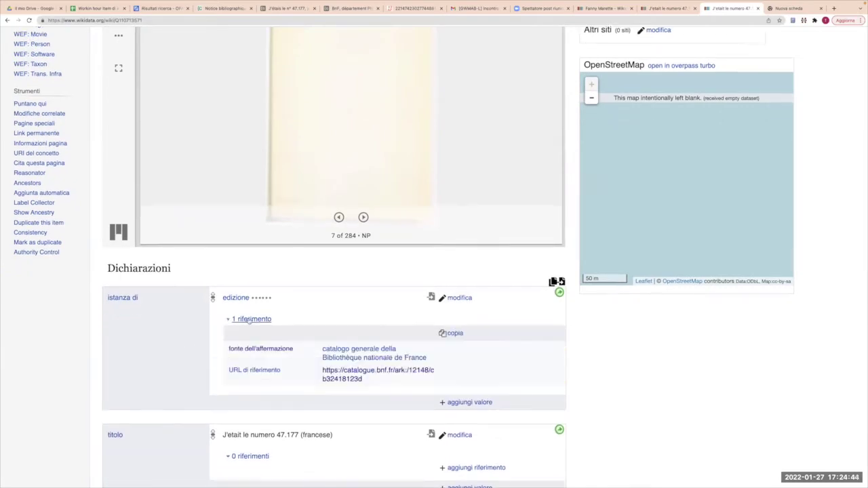
left_click(448, 333)
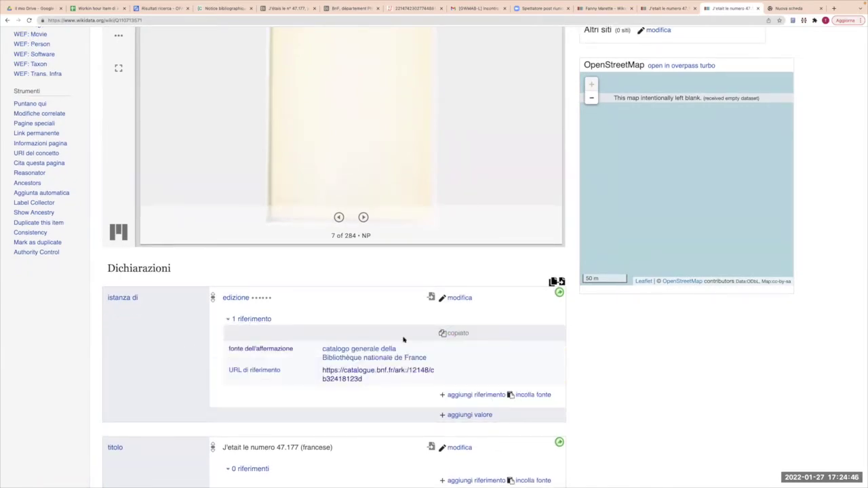
scroll(515, 398, "down", 2)
left_click(526, 402)
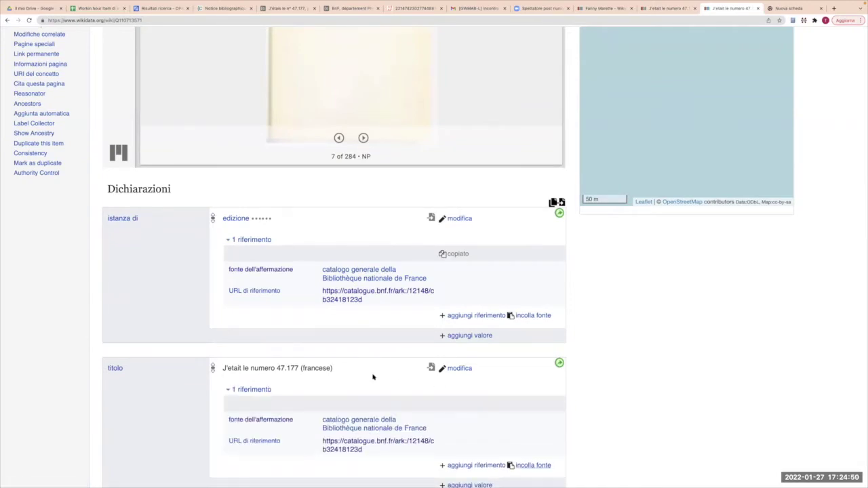
Consult the book's BnF catalogue record for the preface writer and start a new statement "autore della prefazione" on the edition item.
scroll(372, 377, "down", 5)
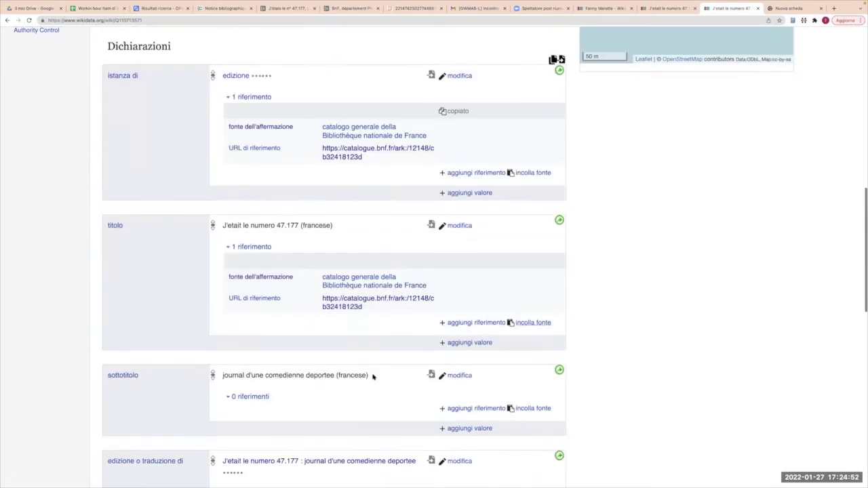
scroll(372, 377, "down", 4)
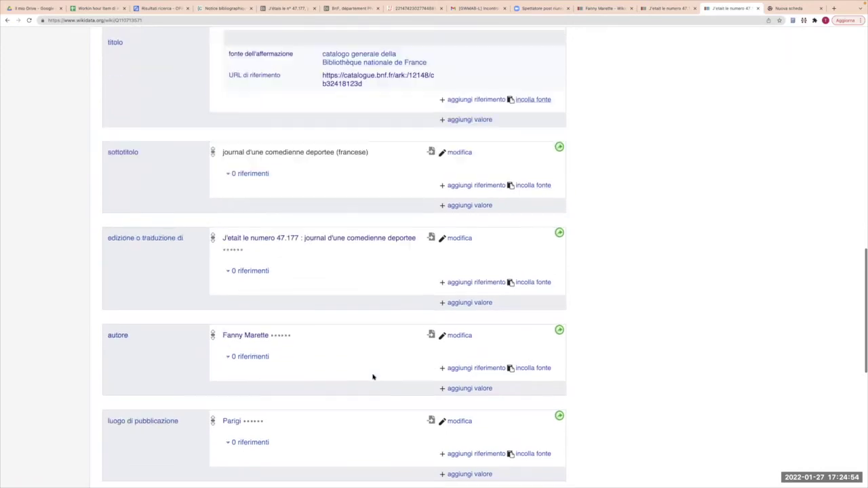
scroll(372, 377, "down", 8)
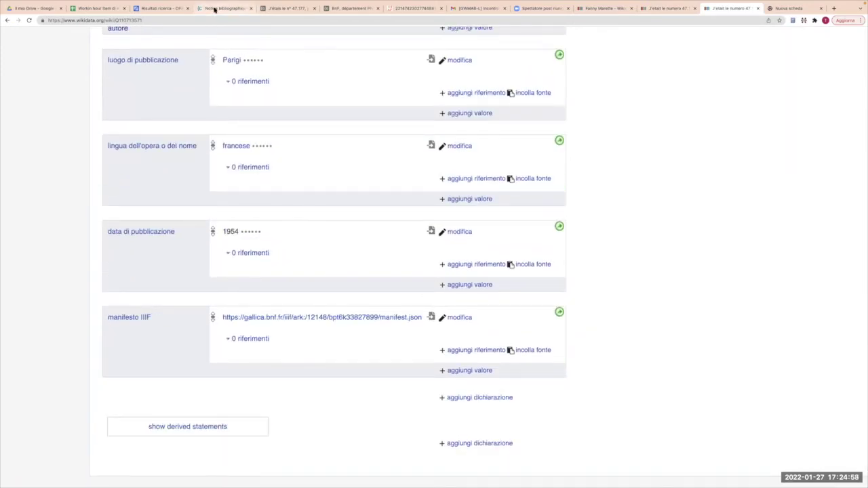
left_click(244, 11)
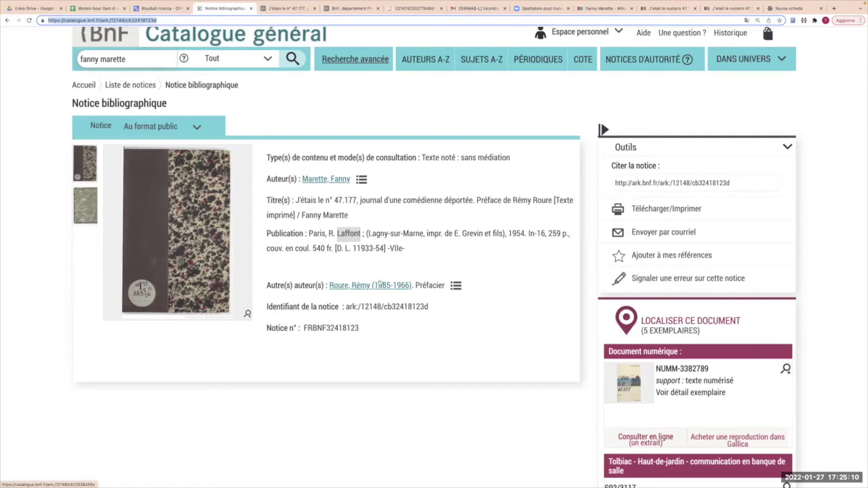
key("ctrl+Tab")
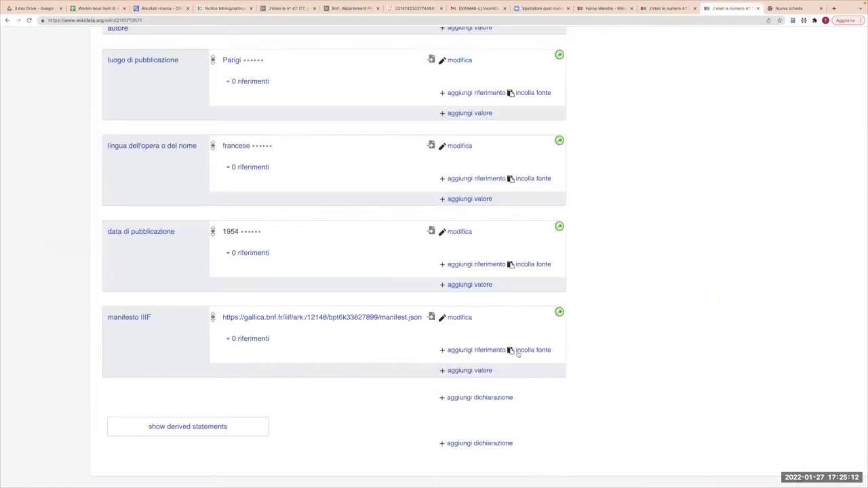
left_click(497, 398)
type("auto")
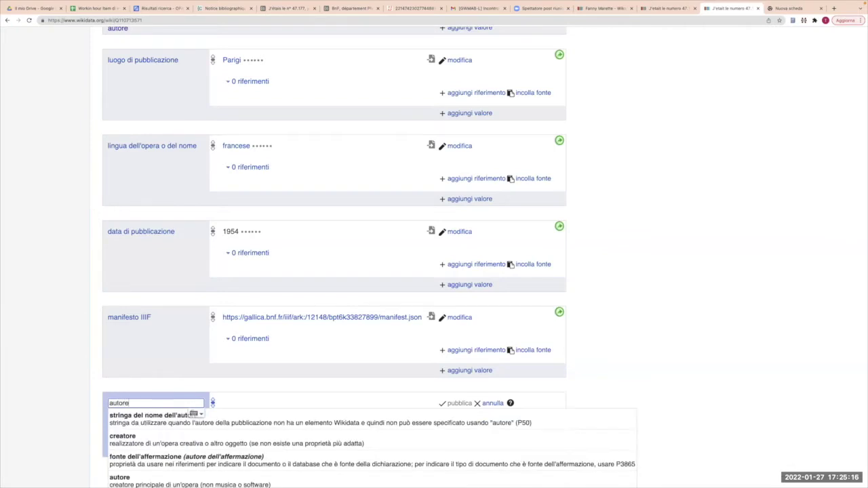
type("re della pre")
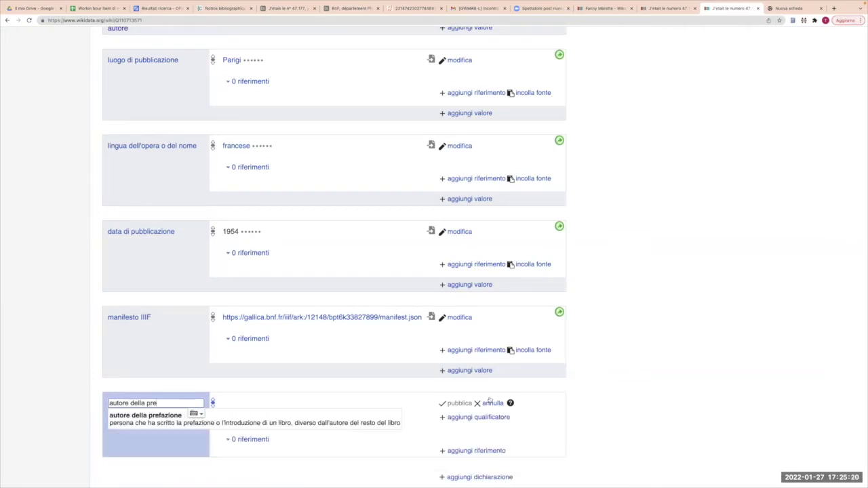
left_click(372, 419)
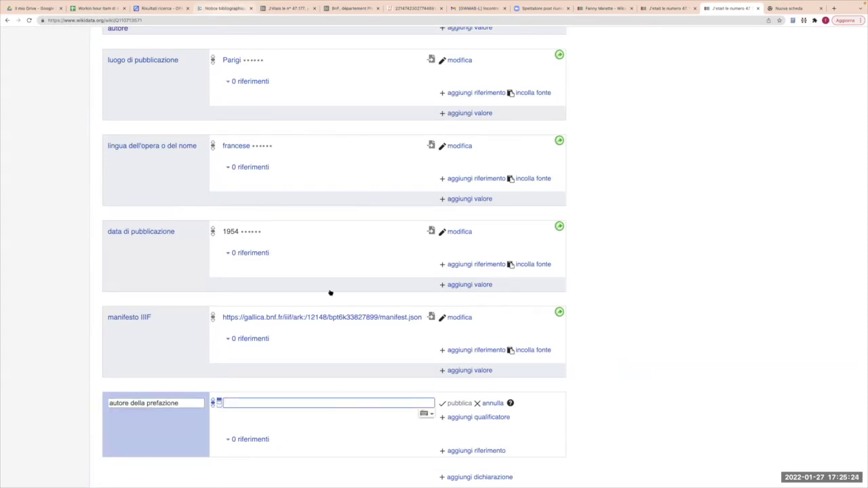
Check the name's spelling in the BnF record, set "autore della prefazione" to Rémy Roure, and publish the statement.
key("super+4")
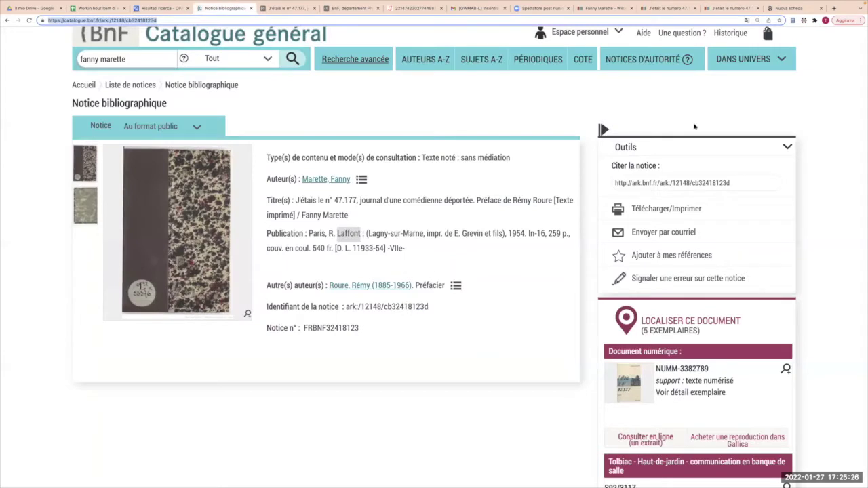
left_click(732, 9)
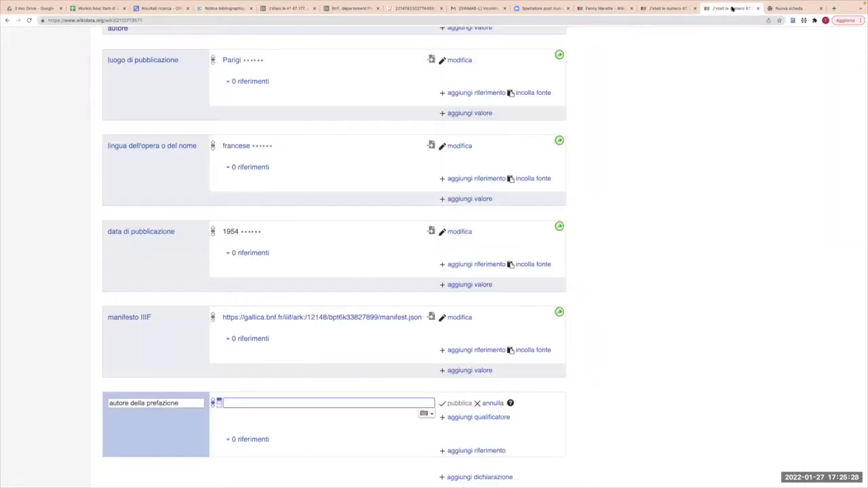
type("remi roure")
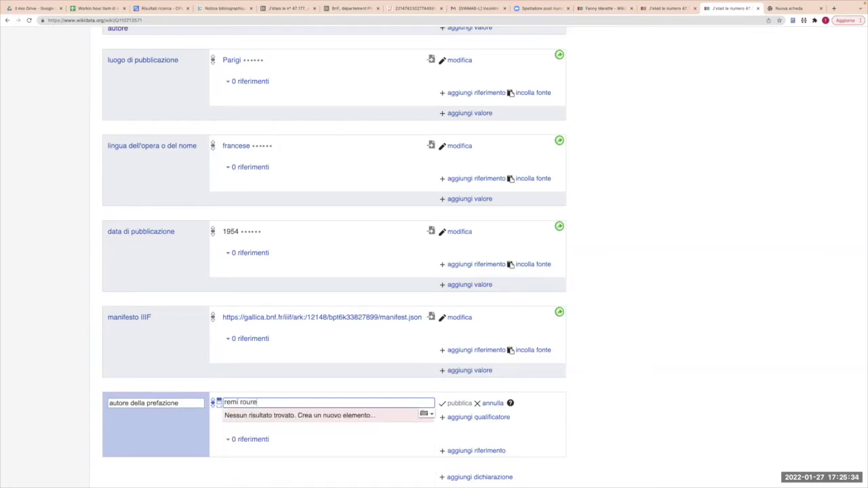
left_click(207, 9)
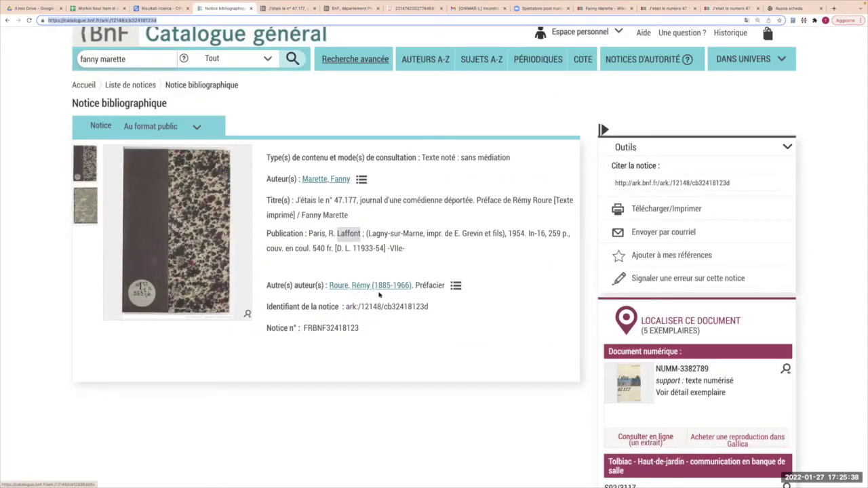
left_click(724, 8)
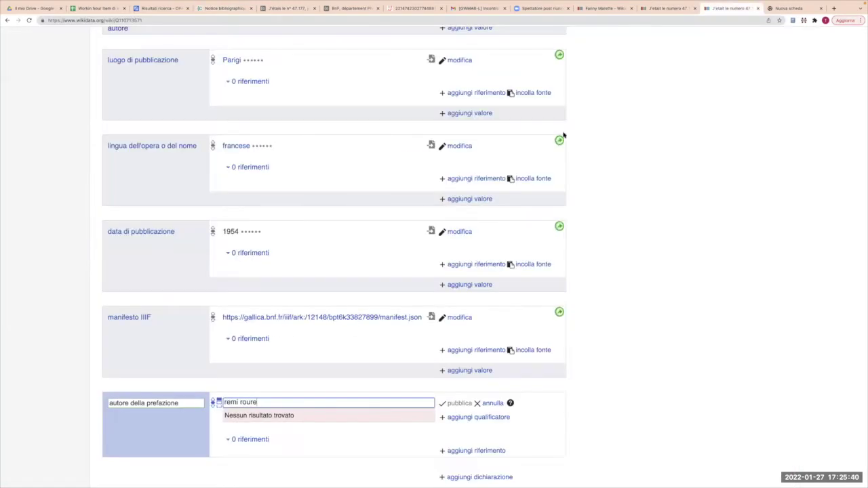
key("BackSpace")
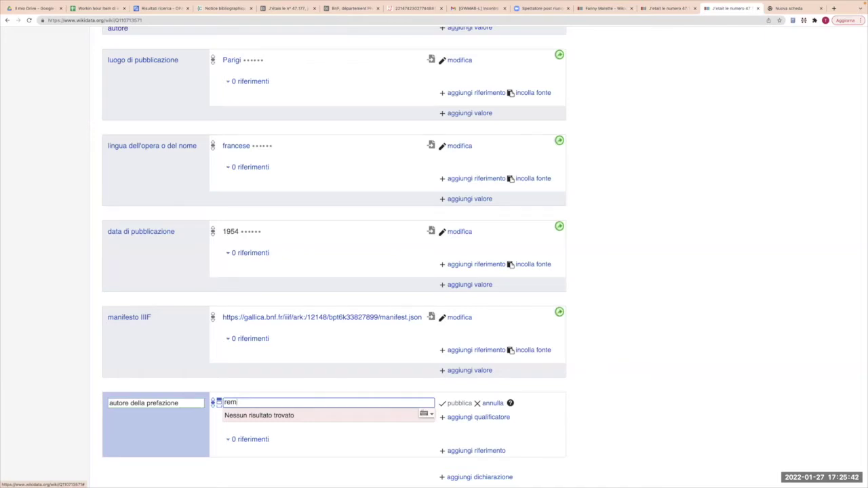
type("y roure")
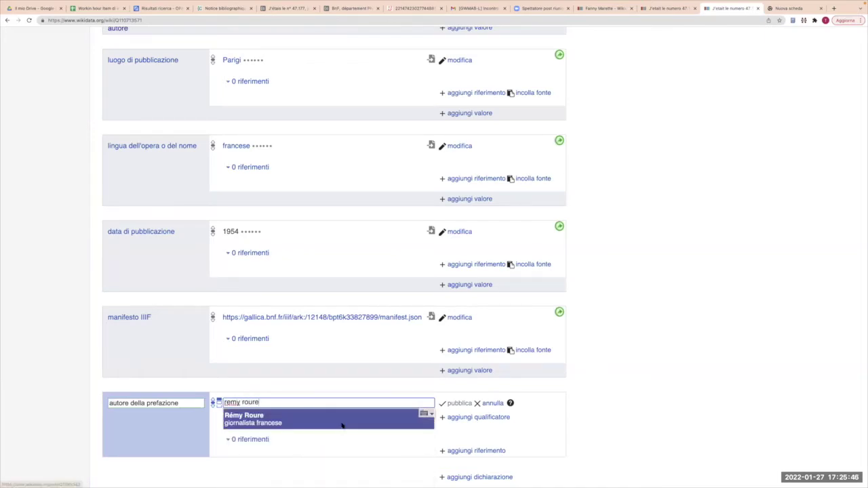
left_click(342, 424)
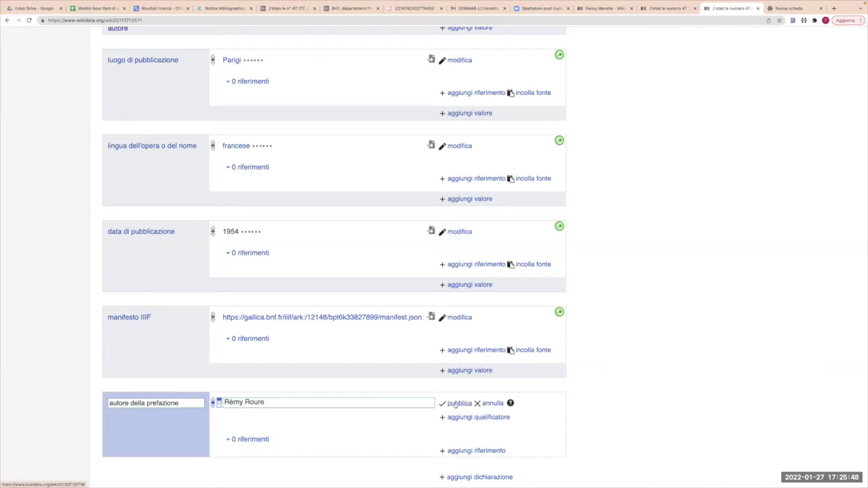
left_click(459, 403)
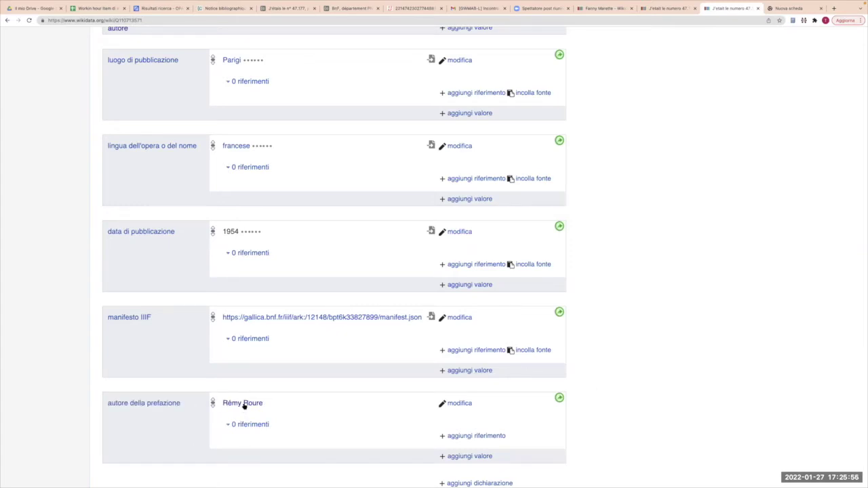
Review the statements of the 1954 French edition's item and locate the Italian edition Ero il numero 47.177 in the working spreadsheet.
scroll(244, 405, "up", 1)
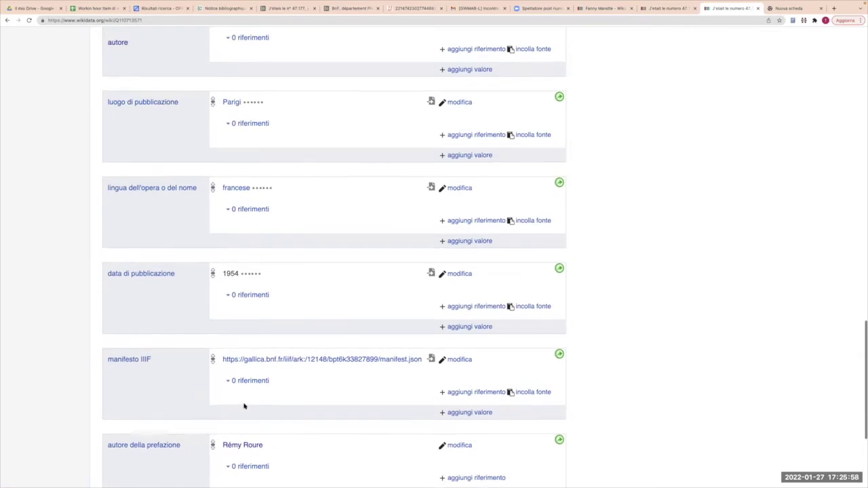
scroll(244, 406, "up", 4)
scroll(244, 406, "up", 2)
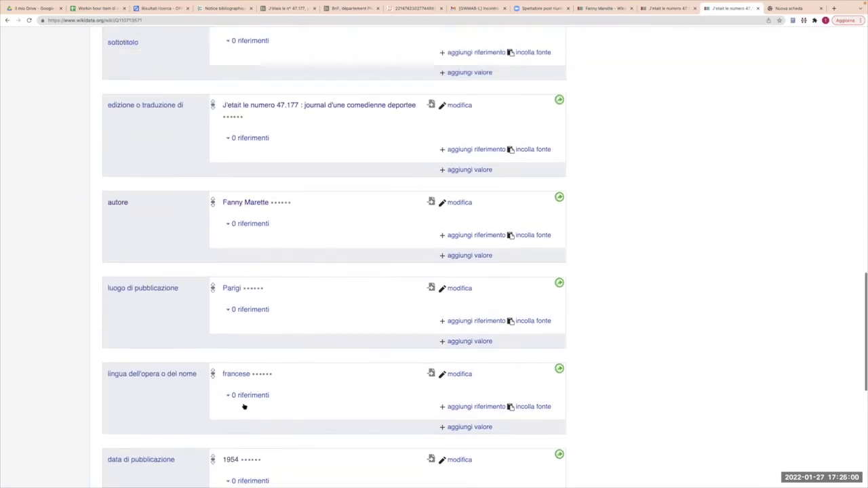
scroll(272, 326, "up", 3)
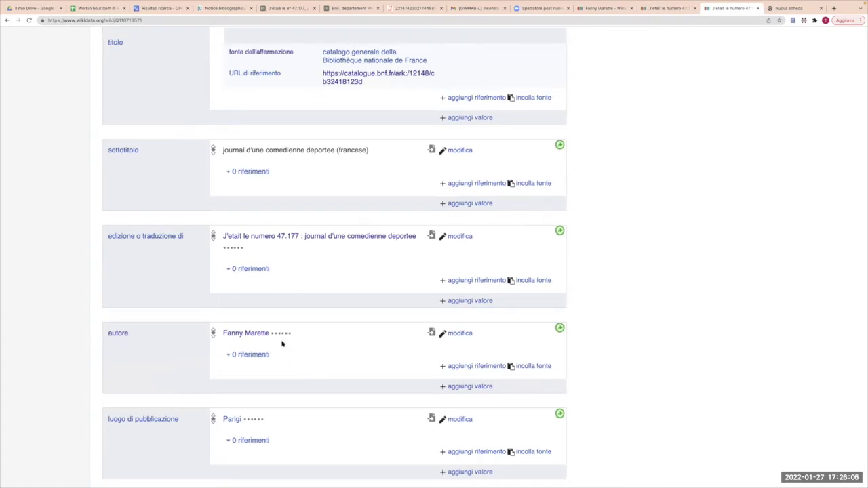
scroll(311, 352, "up", 1)
scroll(311, 353, "down", 1)
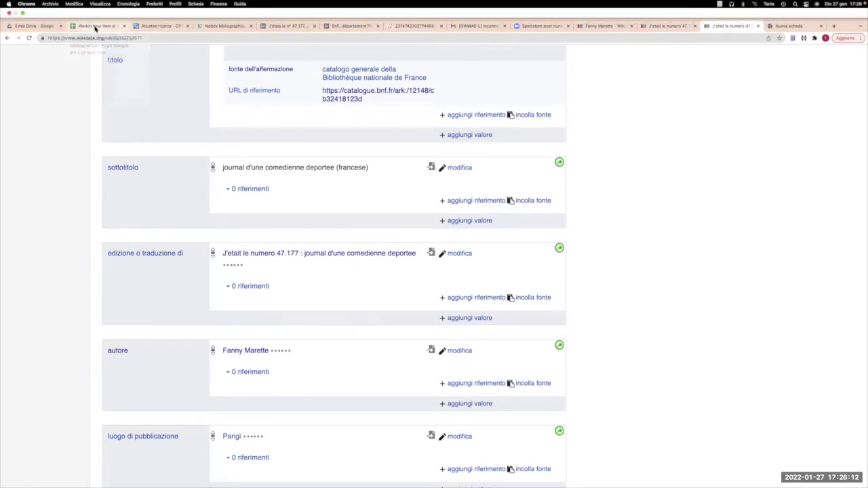
key("super+2")
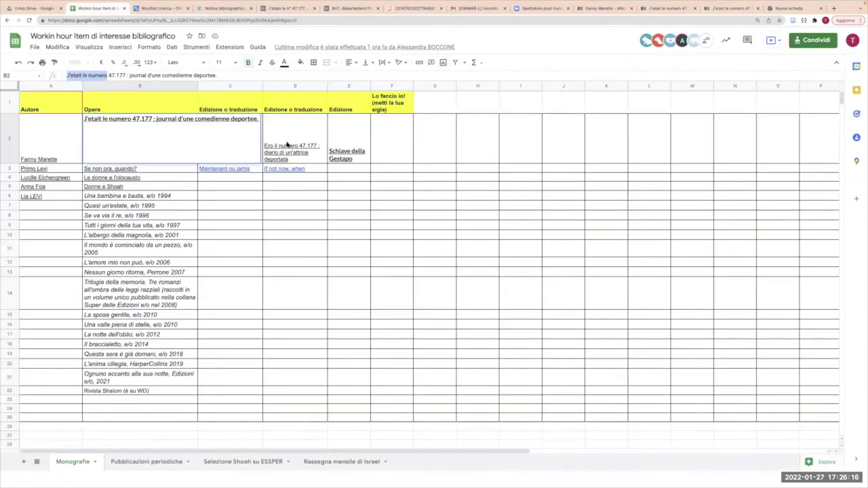
left_click(290, 143)
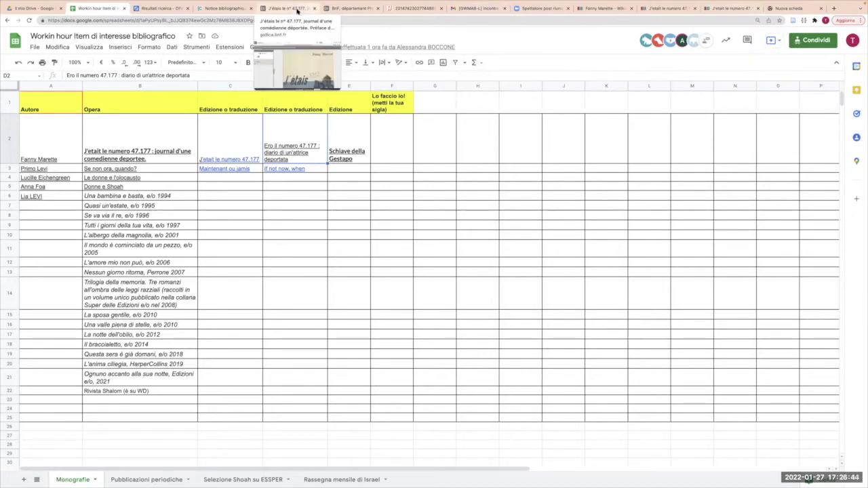
Close the Gallica and BnF pages and look through the OPAC SBN results for the 1954 edition's publication details.
left_click(312, 8)
left_click(312, 8)
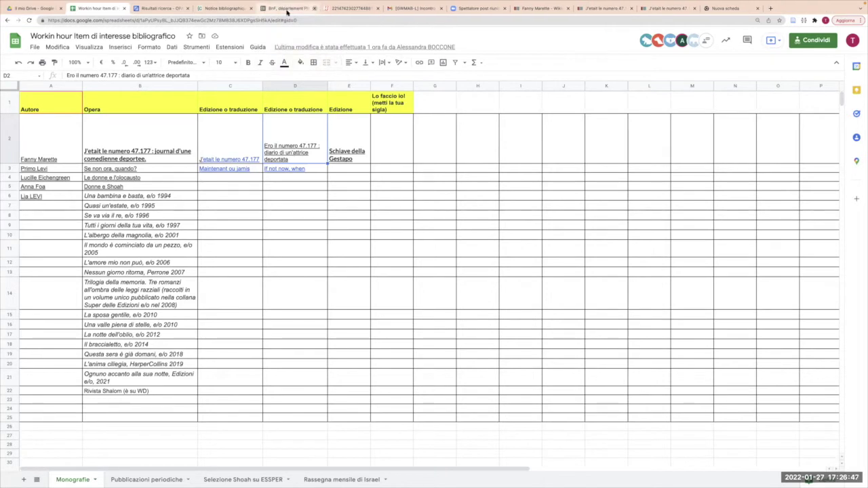
left_click(171, 8)
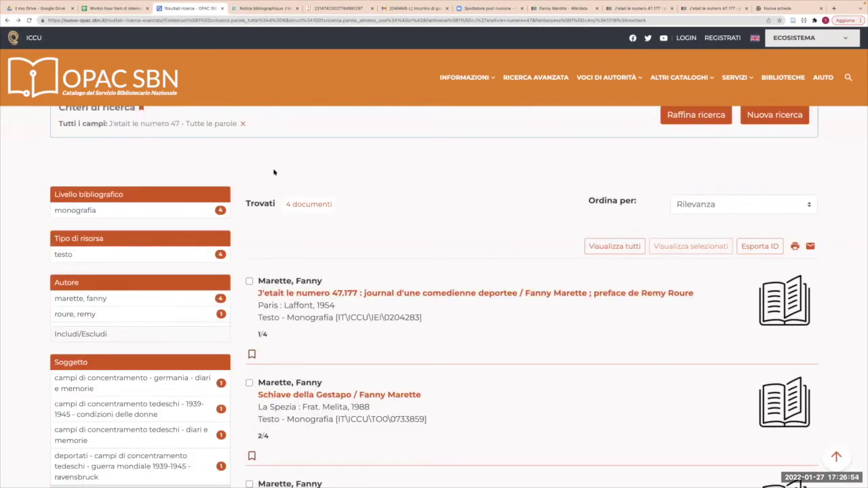
scroll(273, 172, "down", 1)
scroll(274, 172, "down", 2)
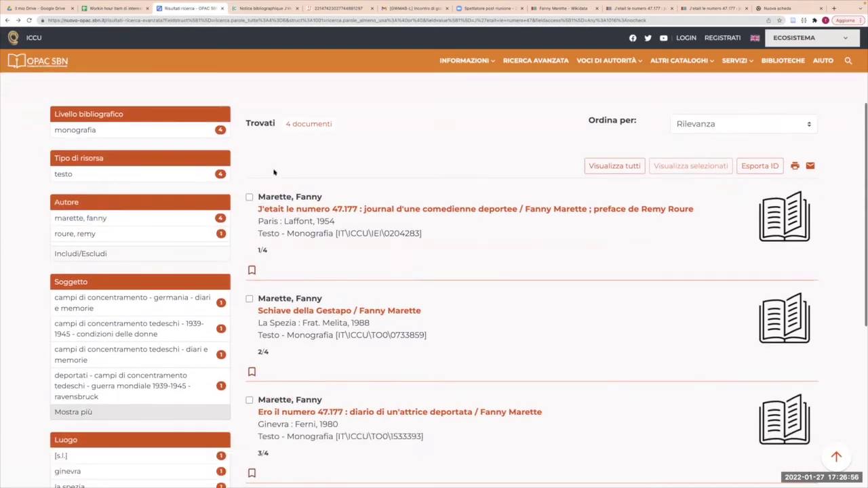
scroll(275, 173, "down", 2)
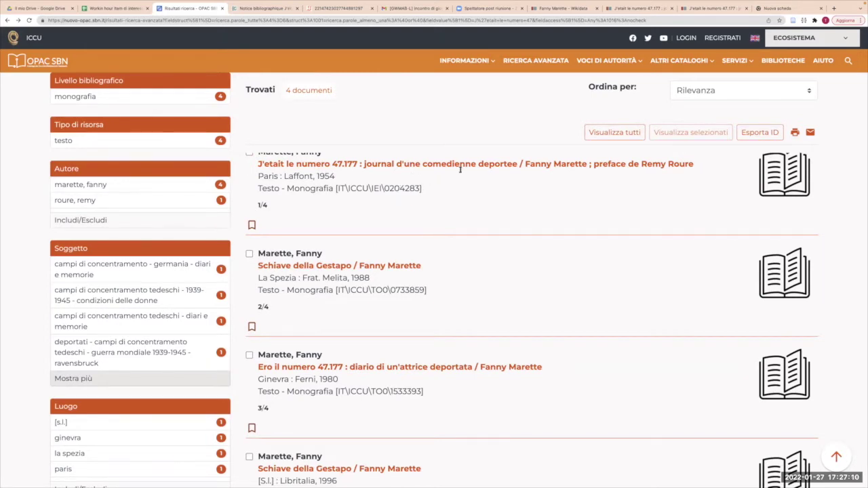
Start a new statement with the property editore on the 1954 French edition's Wikidata item.
left_click(705, 13)
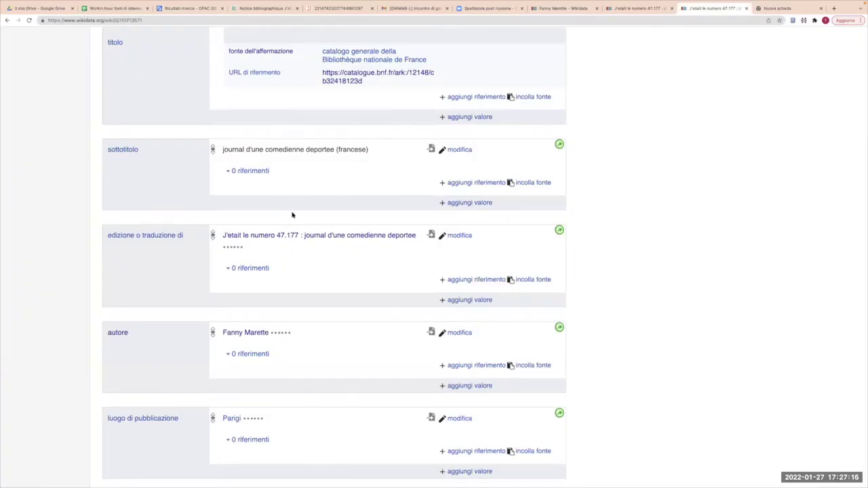
scroll(292, 215, "down", 7)
scroll(292, 214, "down", 5)
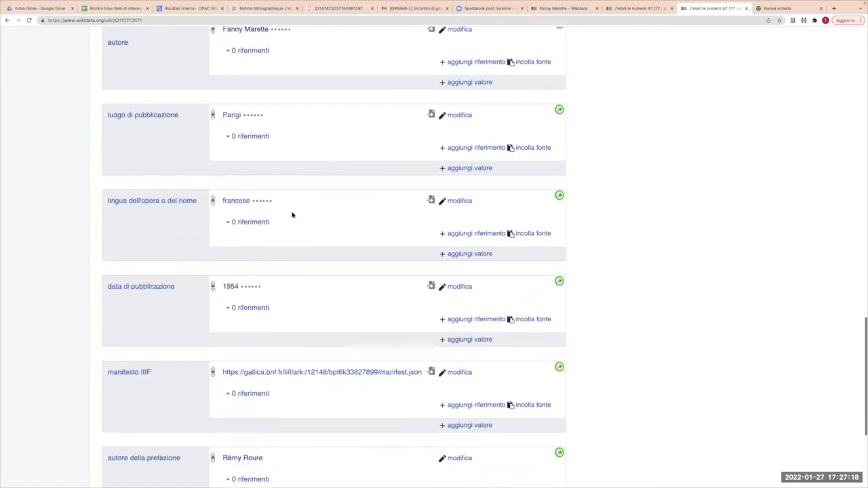
left_click(467, 367)
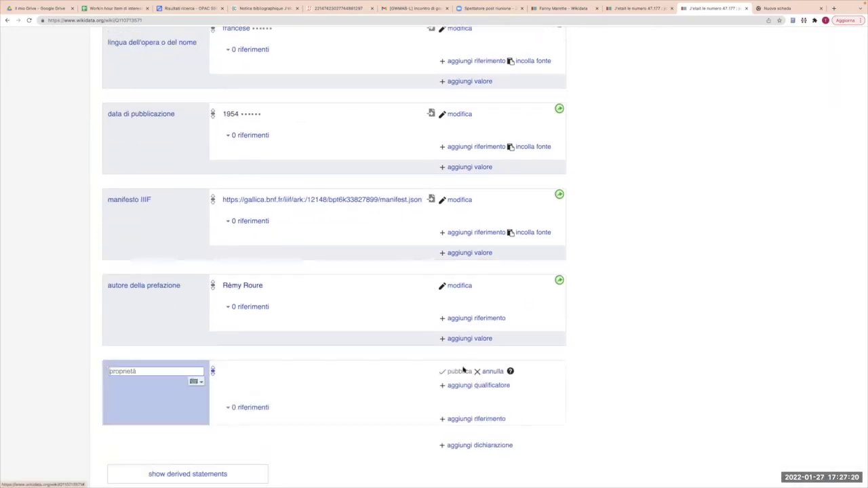
type("editore")
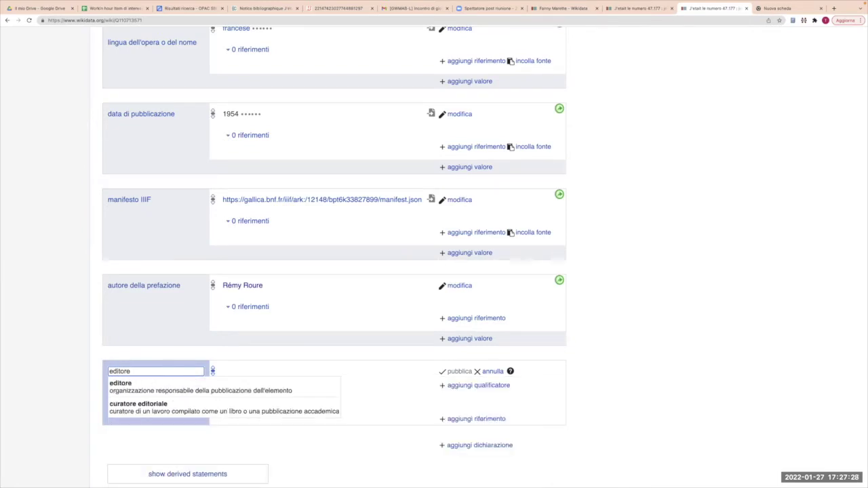
left_click(277, 387)
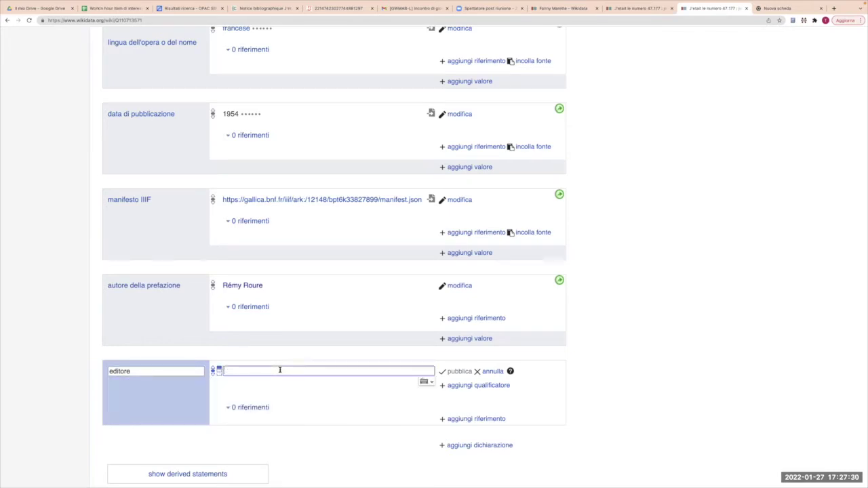
type("https://gallica.bnf.fr/iiif/ark:/12148/bpt6k33827899/manifest.json")
left_click_drag(424, 370, 222, 372)
key("BackSpace")
Set the editore value to Éditions Robert Laffont and publish the statement.
left_click(276, 367)
type("editions")
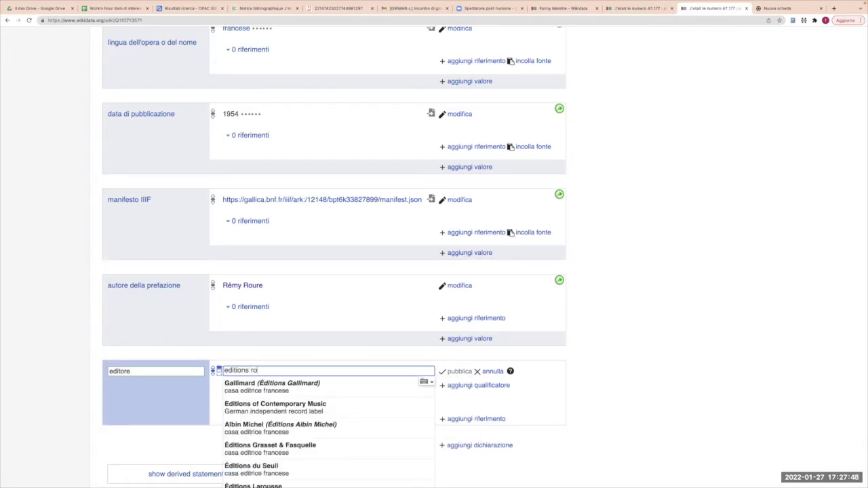
type(" robert laffo")
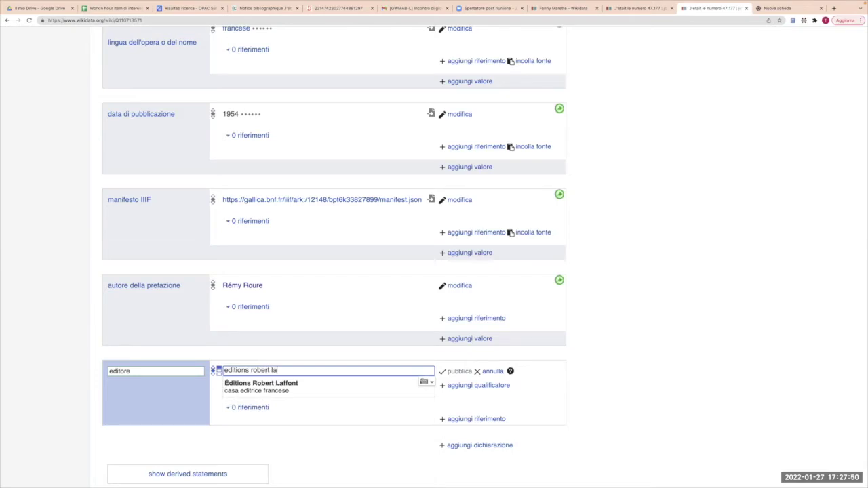
left_click(293, 393)
left_click(464, 372)
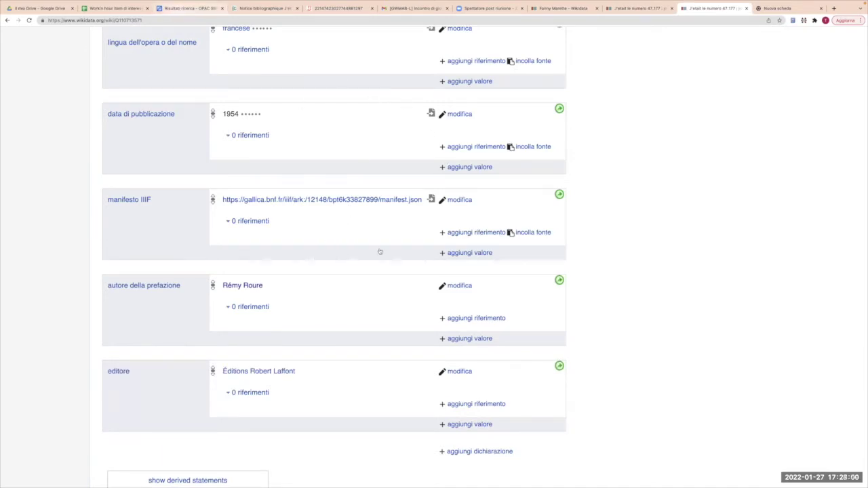
Look at the OPAC SBN record of the 1988 edition Schiave della Gestapo and return to the results list.
key("super+3")
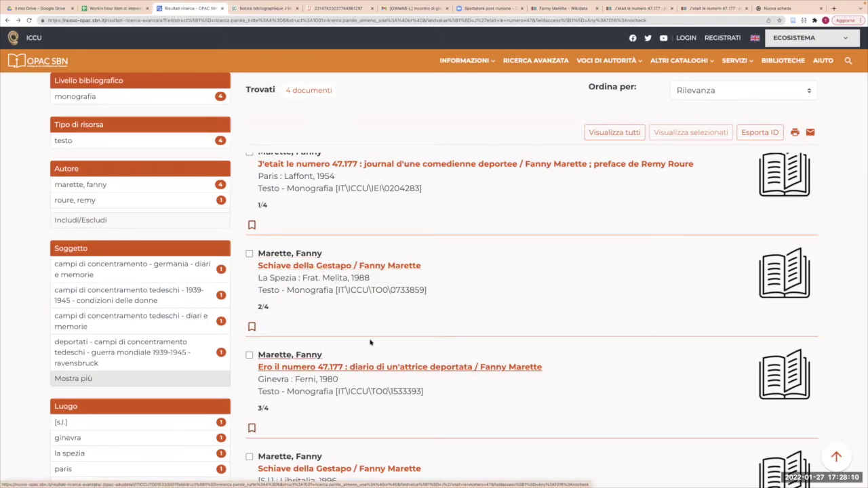
scroll(297, 232, "down", 1)
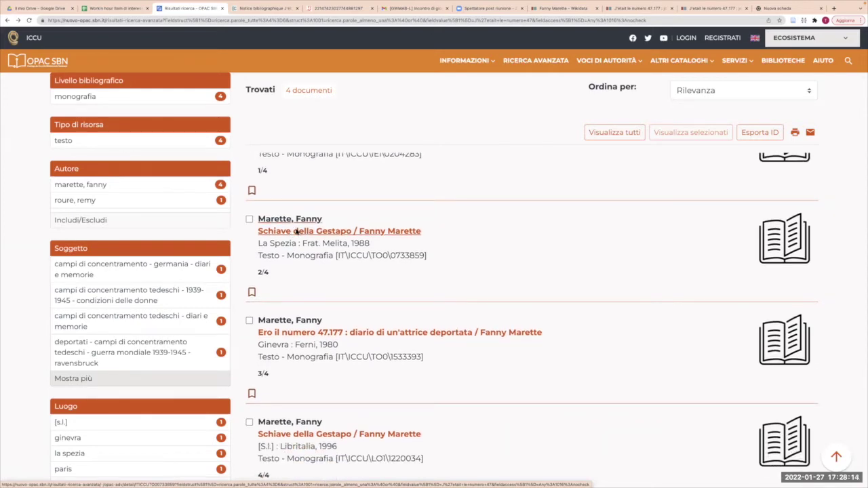
left_click(297, 232)
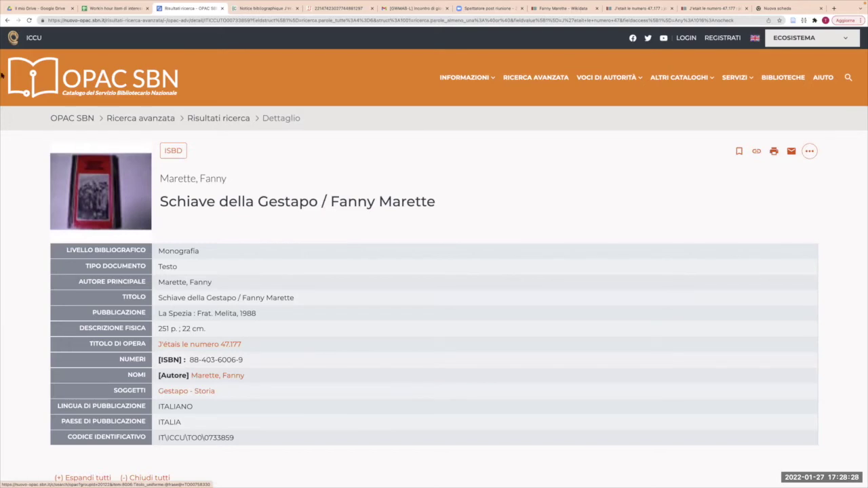
left_click(6, 20)
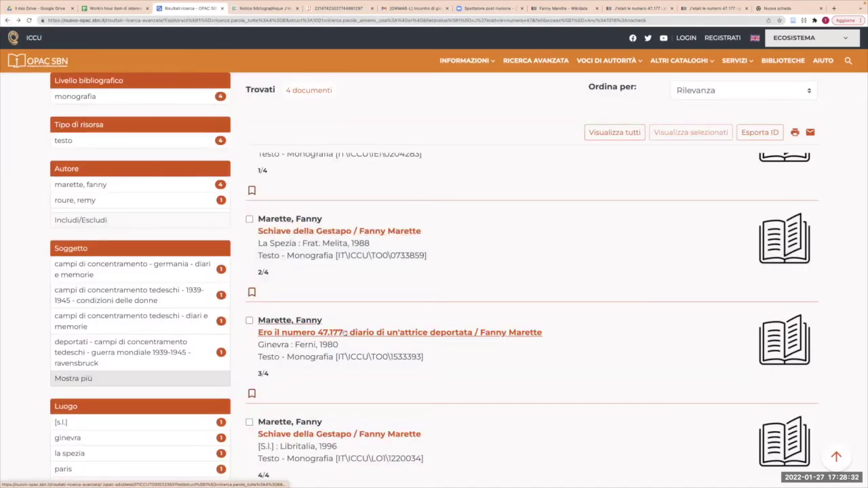
Find the 1980 edition Ero il numero 47.177 in the OPAC SBN results and open its record.
scroll(343, 332, "down", 1)
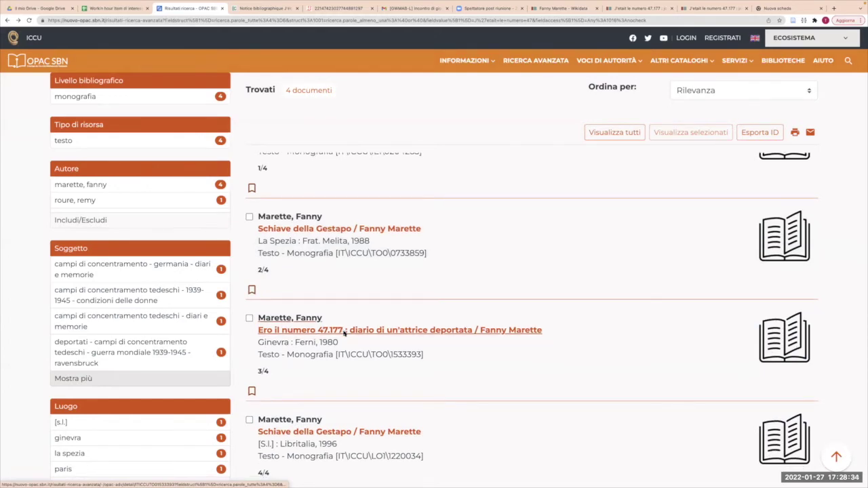
scroll(343, 333, "down", 2)
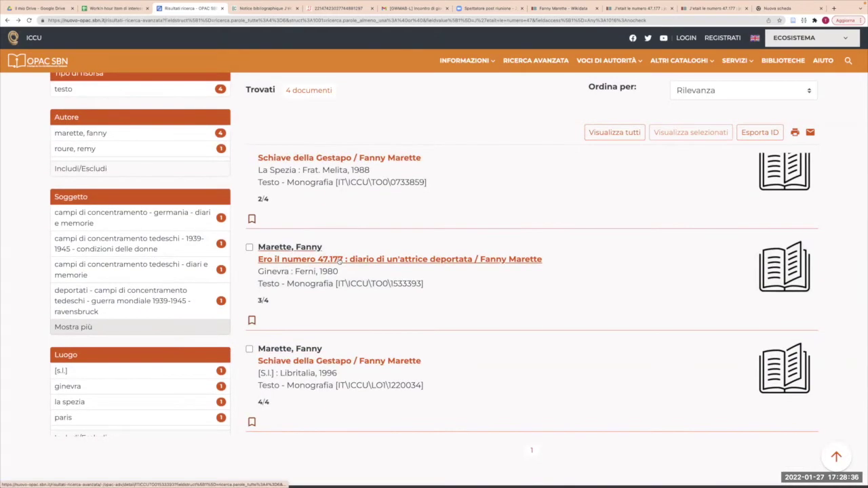
scroll(339, 261, "up", 1)
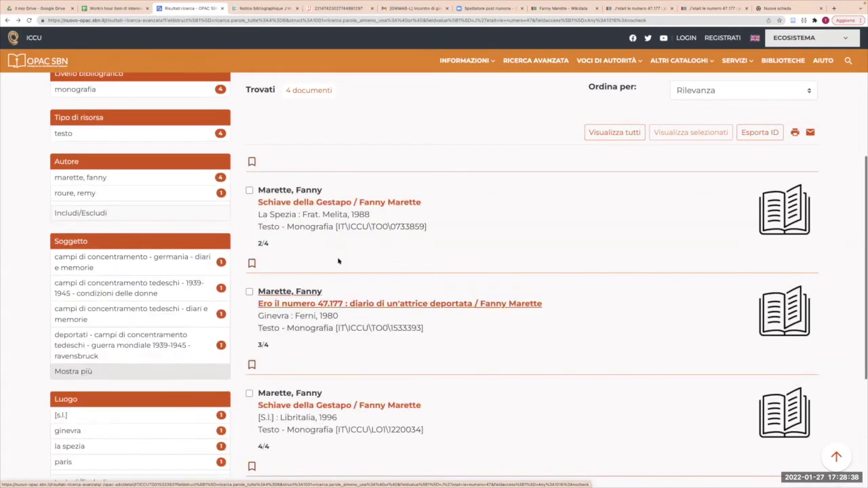
scroll(338, 261, "up", 2)
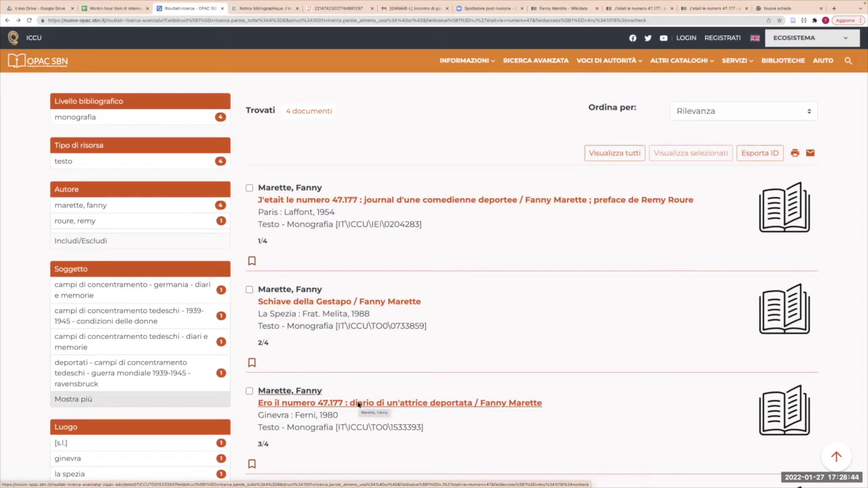
left_click(371, 402)
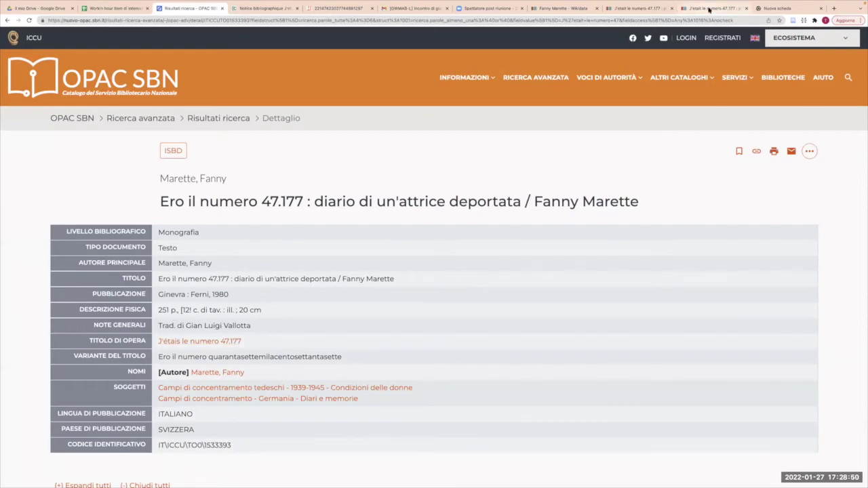
Return to the French edition's Wikidata item, show its derived statements and select the page's web address.
key("ctrl+Tab")
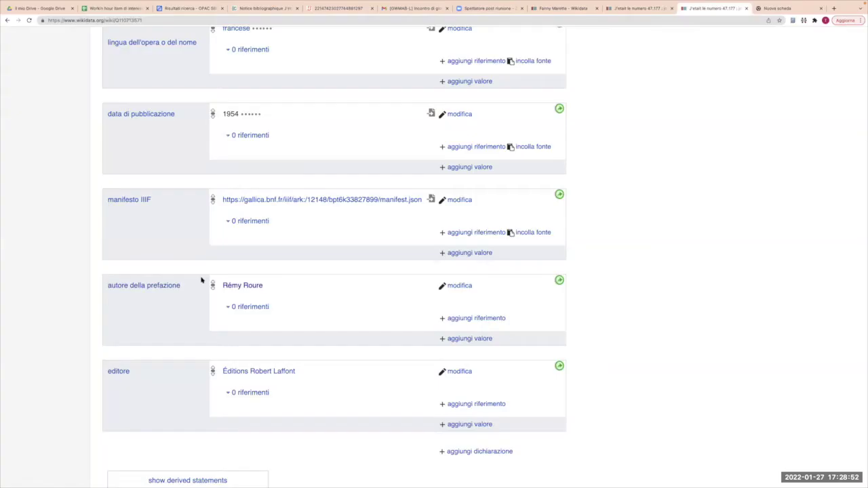
scroll(200, 455, "down", 1)
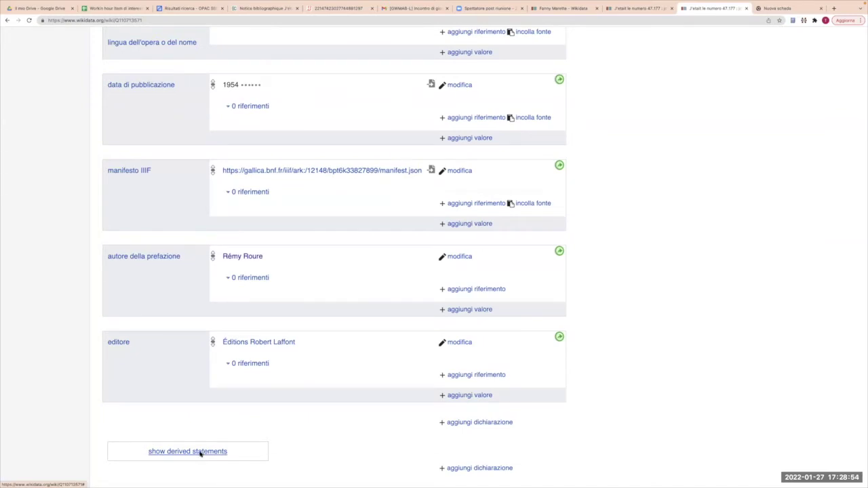
left_click(200, 452)
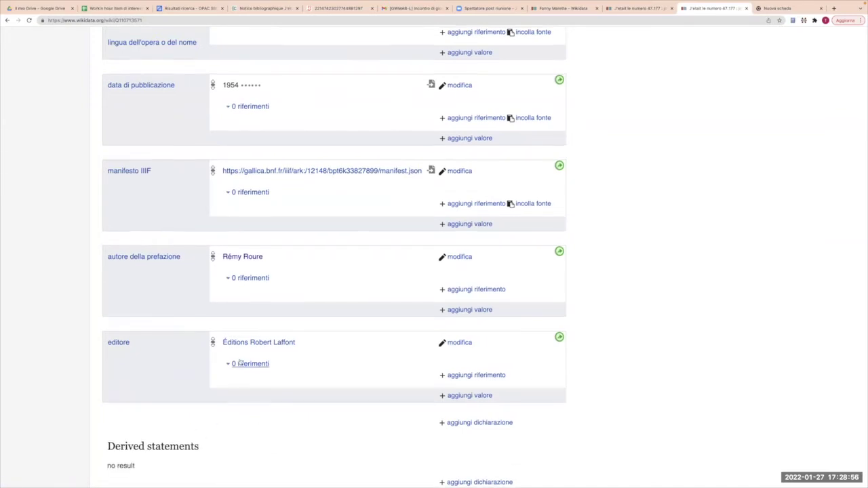
scroll(333, 258, "up", 5)
left_click(167, 20)
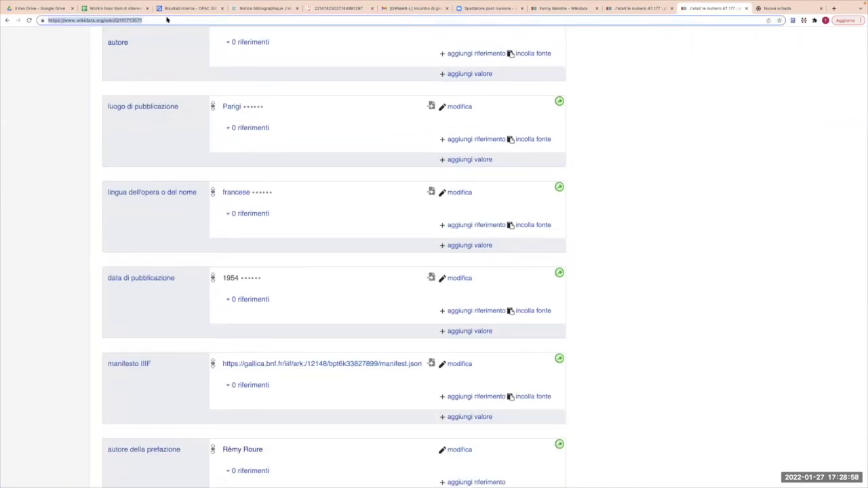
Open Fanny Marette's Wikidata item and examine the identifiers suggested from VIAF.
left_click(536, 8)
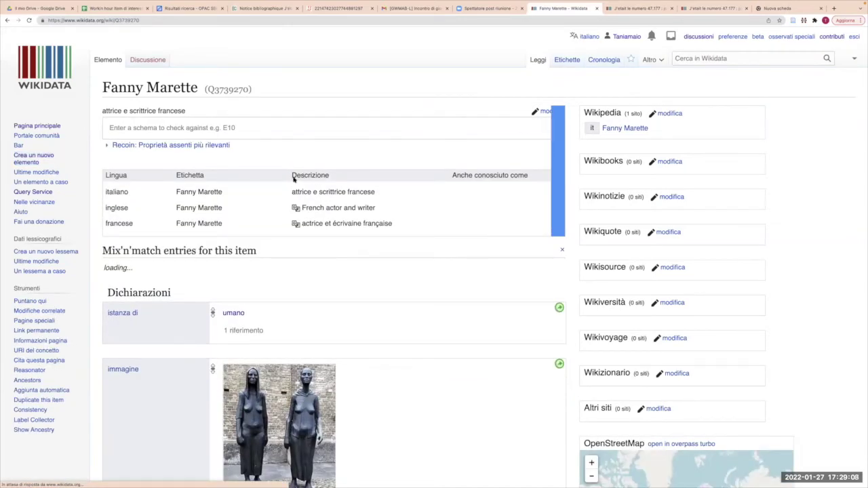
scroll(203, 149, "down", 15)
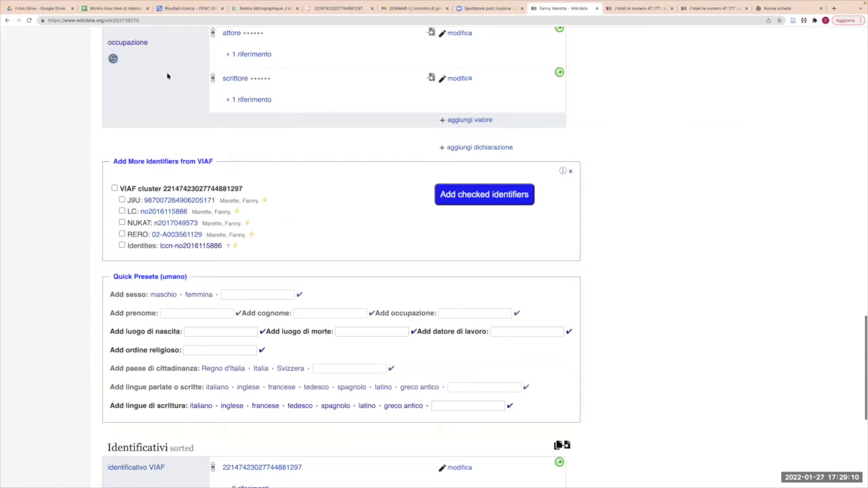
scroll(142, 84, "down", 3)
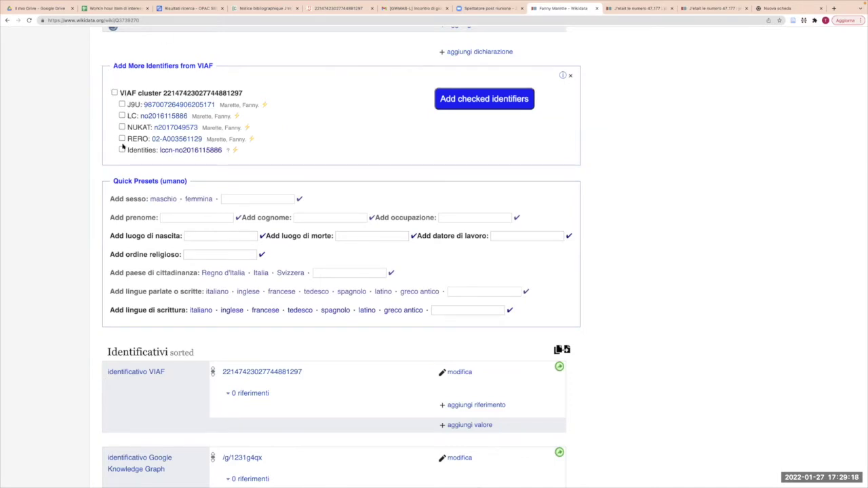
scroll(152, 156, "down", 1)
scroll(152, 156, "down", 1)
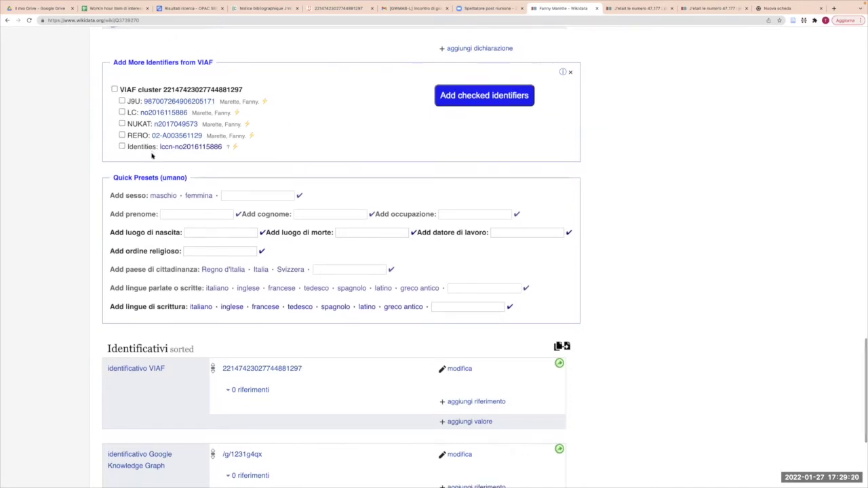
Show the derived statements at the end of Fanny Marette's Wikidata item.
scroll(163, 144, "down", 3)
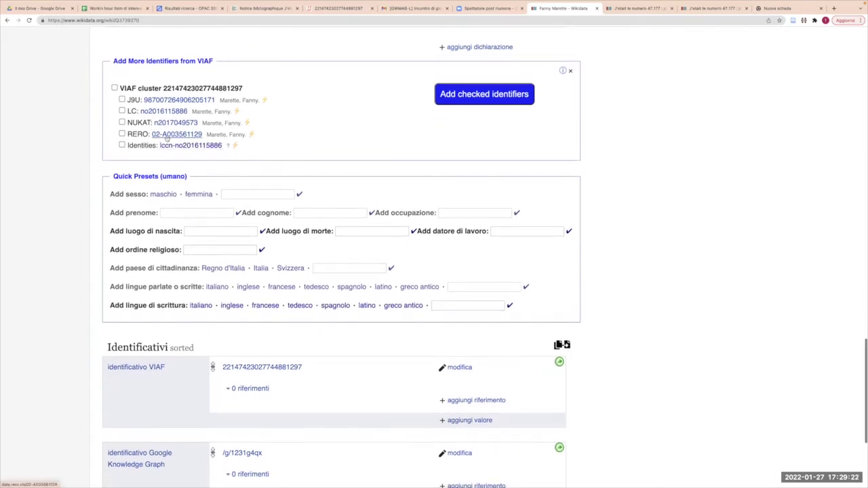
scroll(200, 370, "down", 2)
left_click(201, 369)
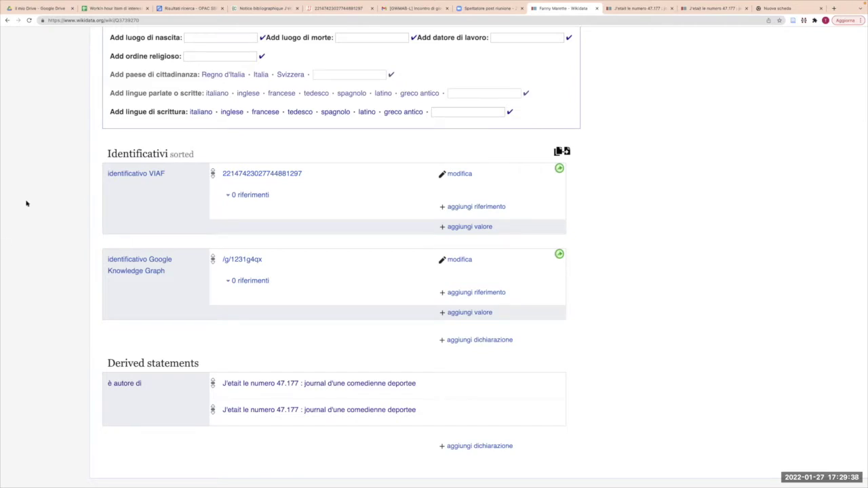
Return to the French edition's item and open Wikidata's form for creating a new item in a separate tab.
key("ctrl+Tab")
key("ctrl+Tab")
scroll(27, 203, "up", 15)
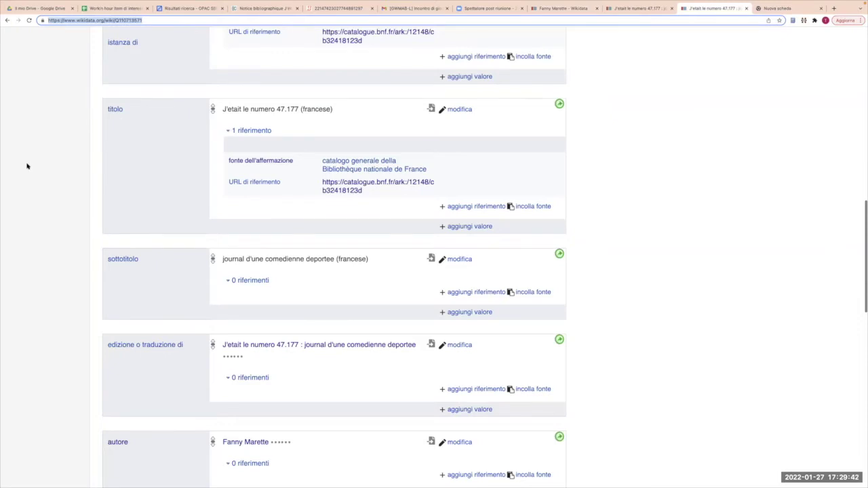
scroll(27, 166, "up", 10)
right_click(28, 167)
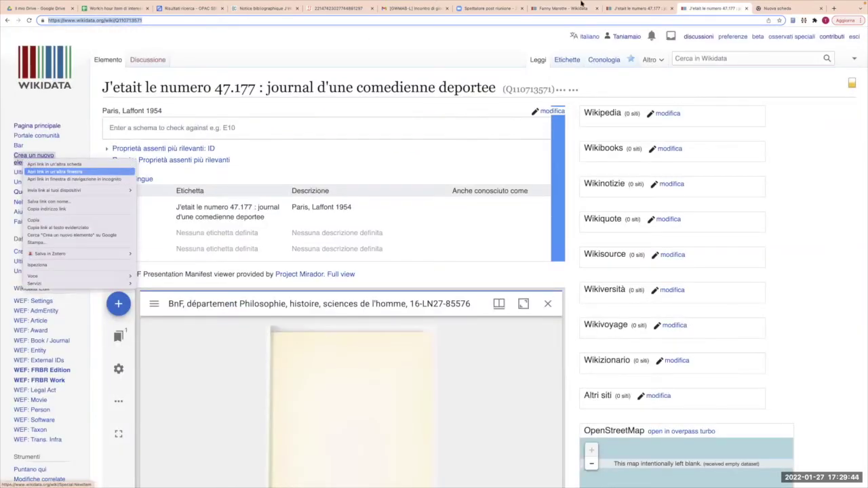
left_click(51, 164)
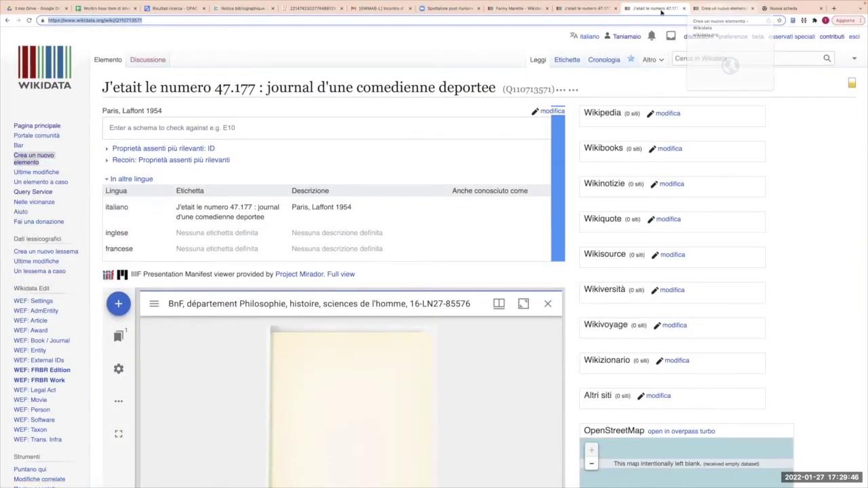
key("ctrl+Tab")
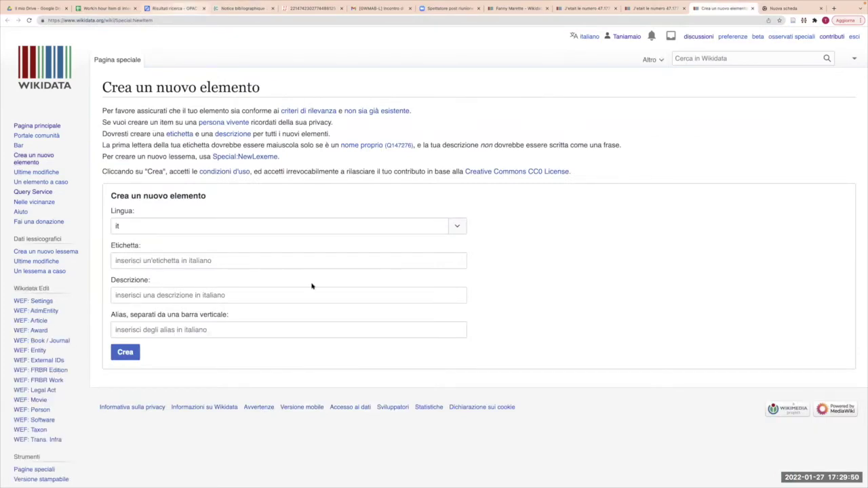
Copy the title "Ero il numero 47.177 : diario di un'attrice deportata" from the OPAC SBN record into the new item's Italian label.
key("ctrl+3")
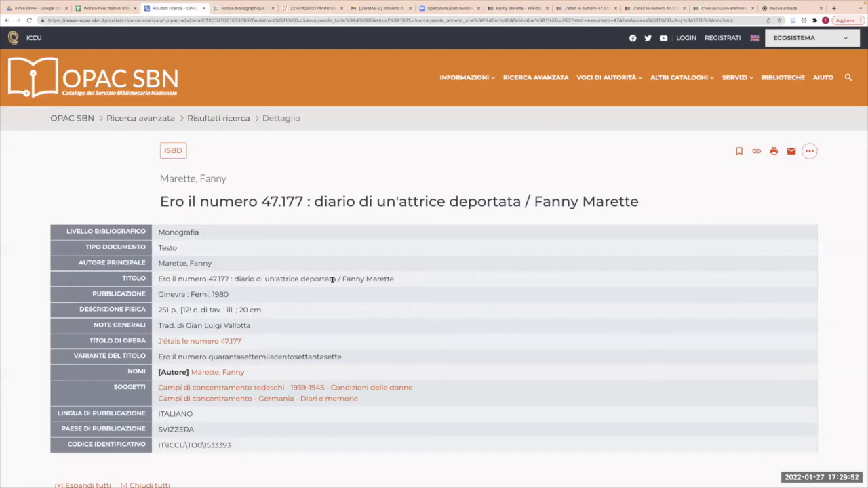
triple_click(332, 279)
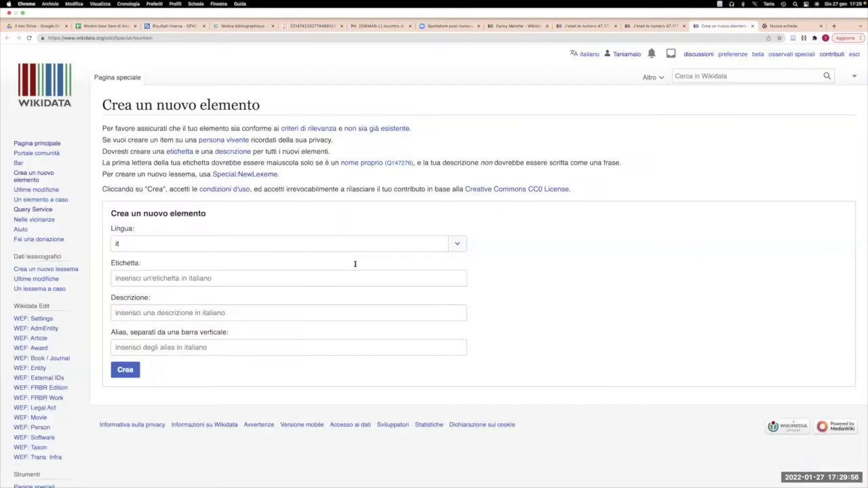
type("Ero il numero 47.177 : diario di un'attrice deportata")
Describe the new item as "Ginevra, Ferni, 1980", based on the OPAC SBN publication details, and create it.
left_click(237, 294)
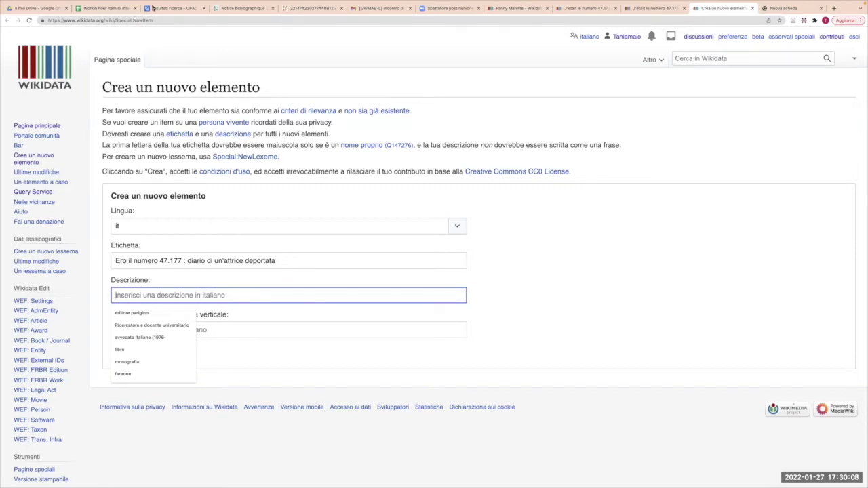
key("Escape")
key("super+3")
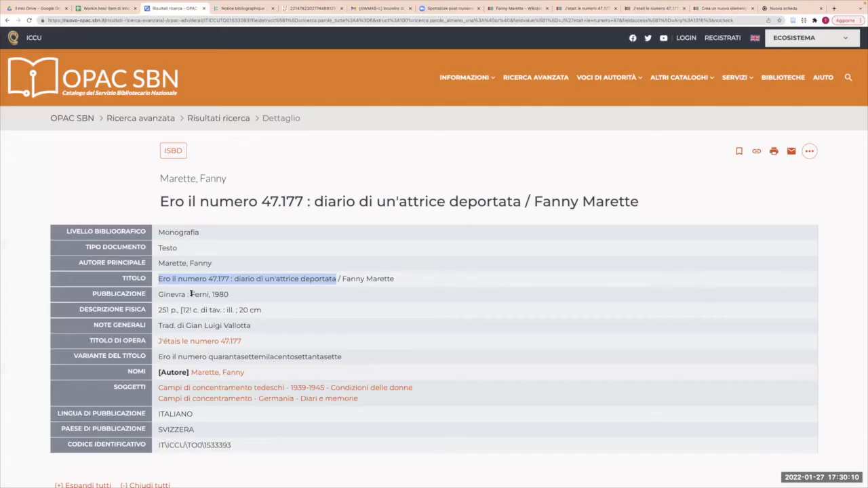
left_click_drag(159, 294, 228, 294)
key("ctrl+c")
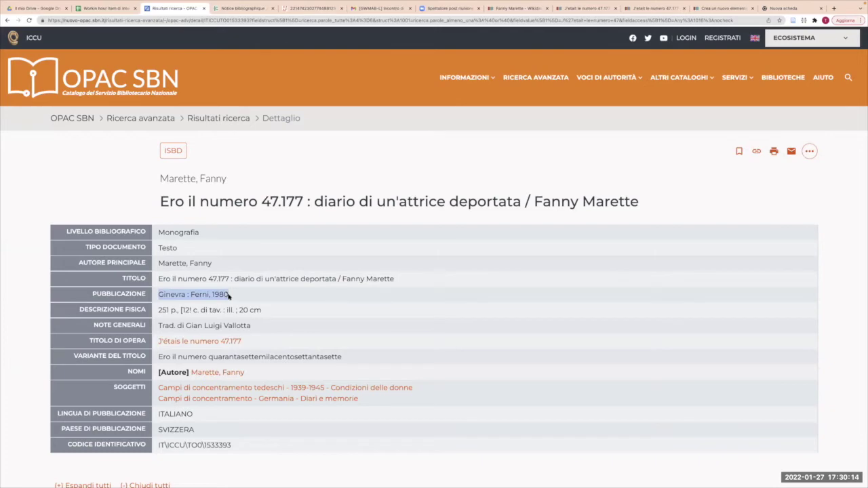
left_click(712, 9)
key("ctrl+v")
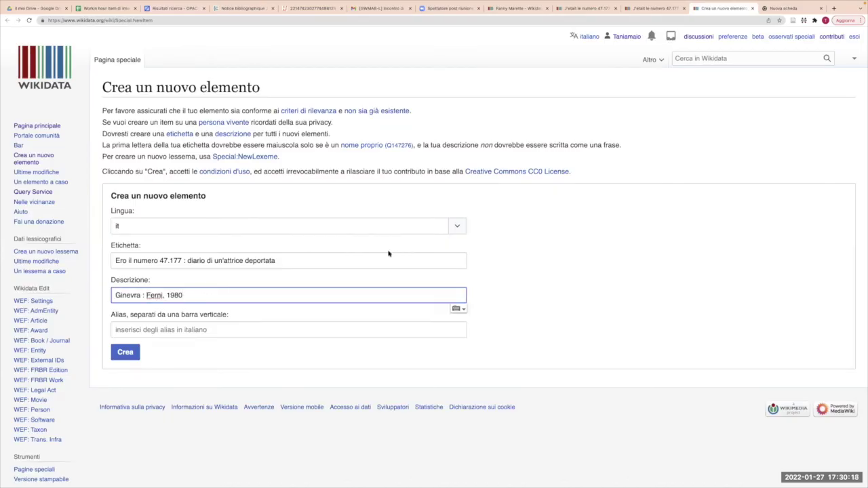
key("BackSpace")
key("BackSpace")
type(",")
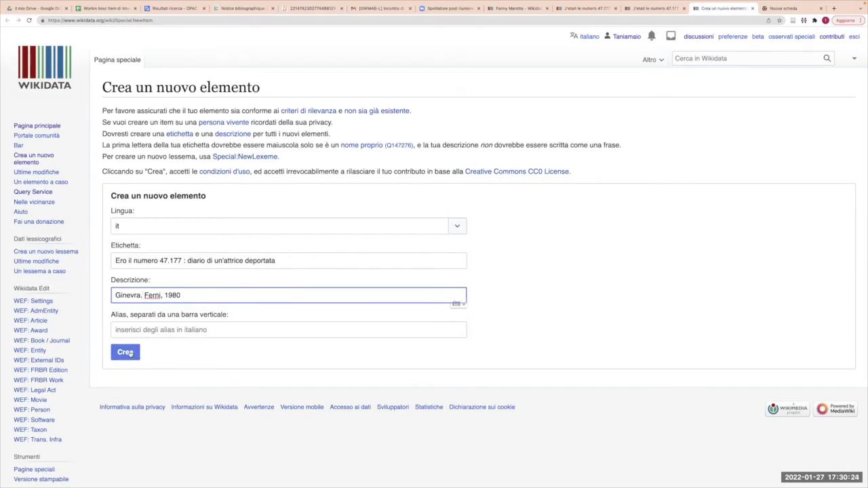
left_click(129, 354)
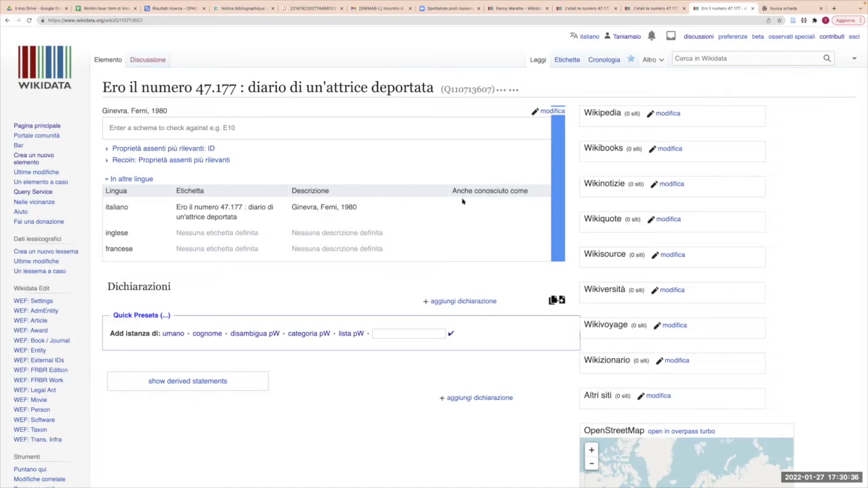
Add and publish the statement "istanza di" with the value "edizione" on the Italian edition's item.
left_click(455, 302)
left_click(175, 330)
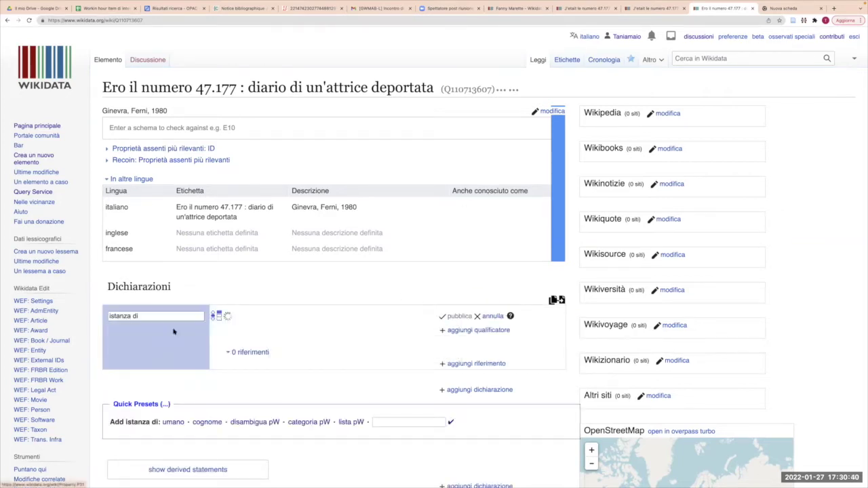
type("edizione")
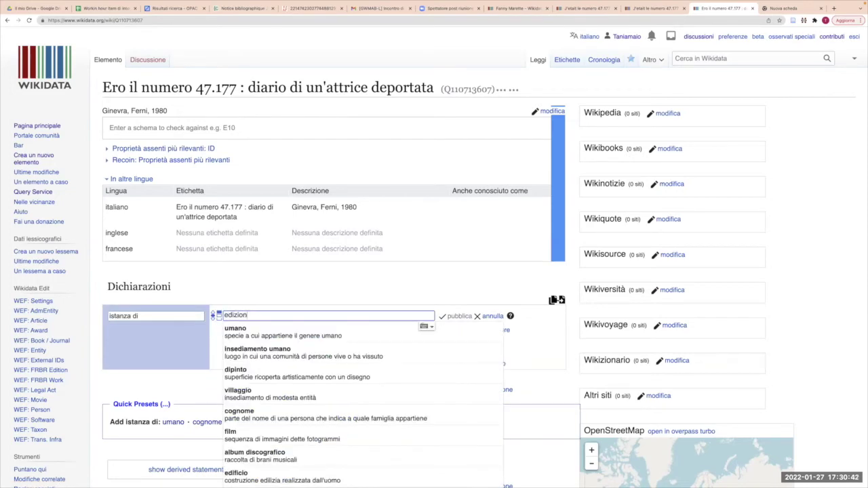
left_click(493, 116)
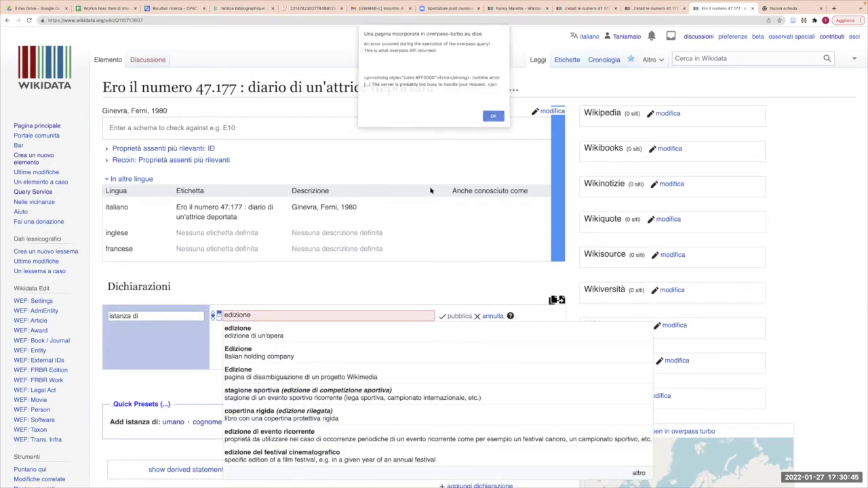
left_click(278, 336)
left_click(457, 316)
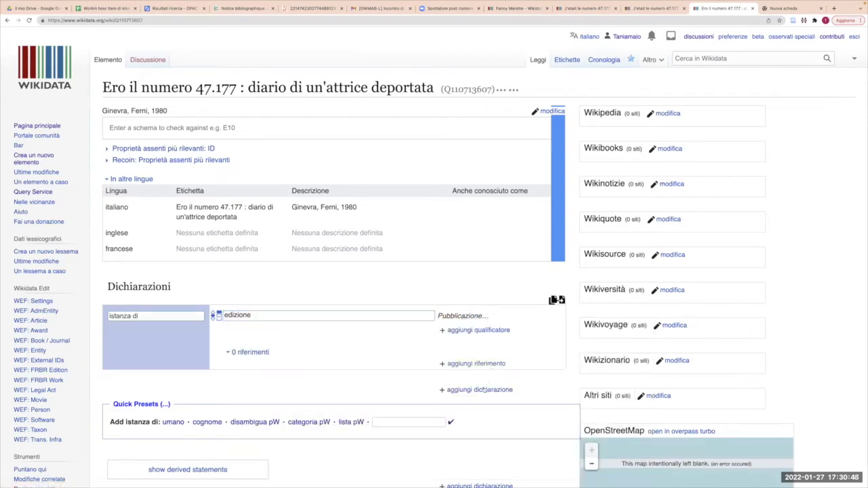
Add and publish "edizione o traduzione di" on the Italian edition, linking the work by its identifier Q110713548 copied from the work's item.
left_click(477, 397)
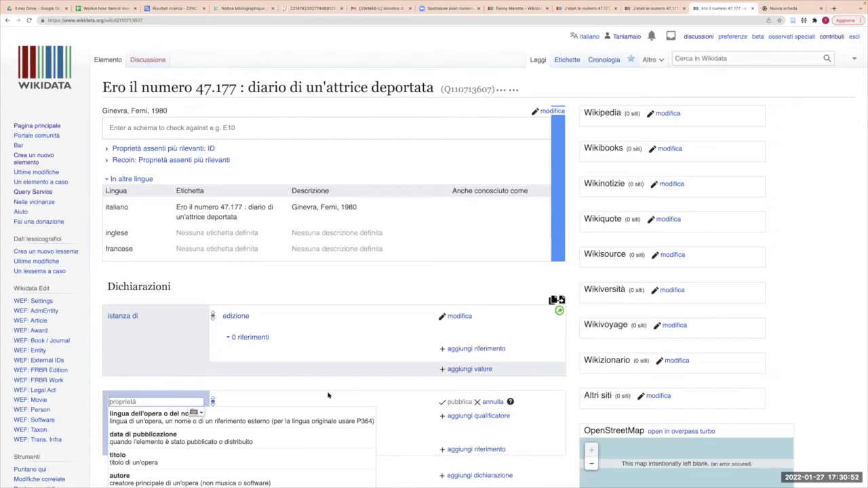
type("edizione")
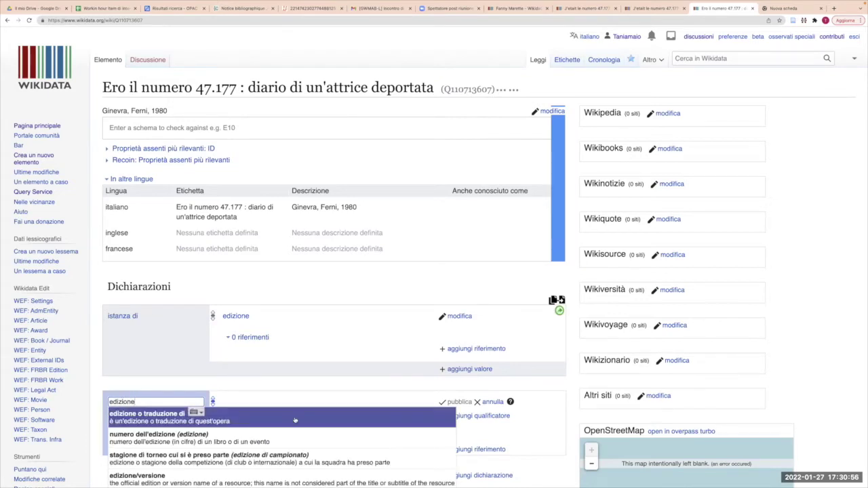
left_click(296, 416)
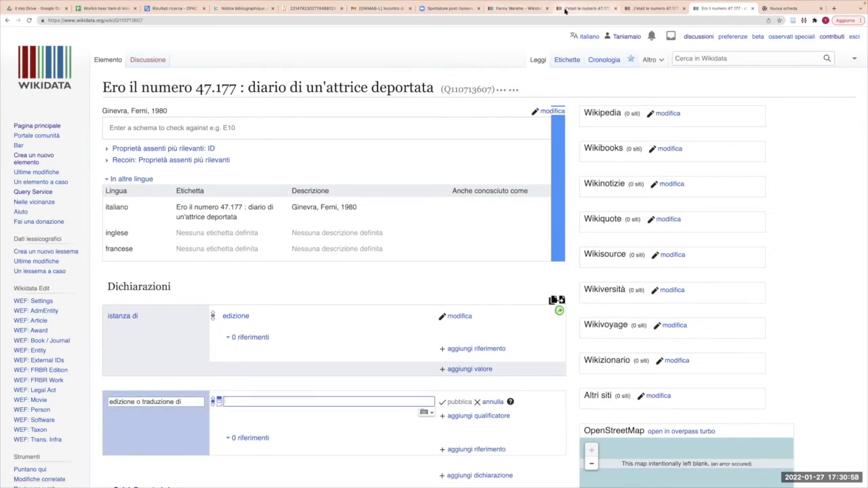
key("ctrl+shift+Tab")
key("ctrl+shift+Tab")
scroll(351, 266, "up", 2)
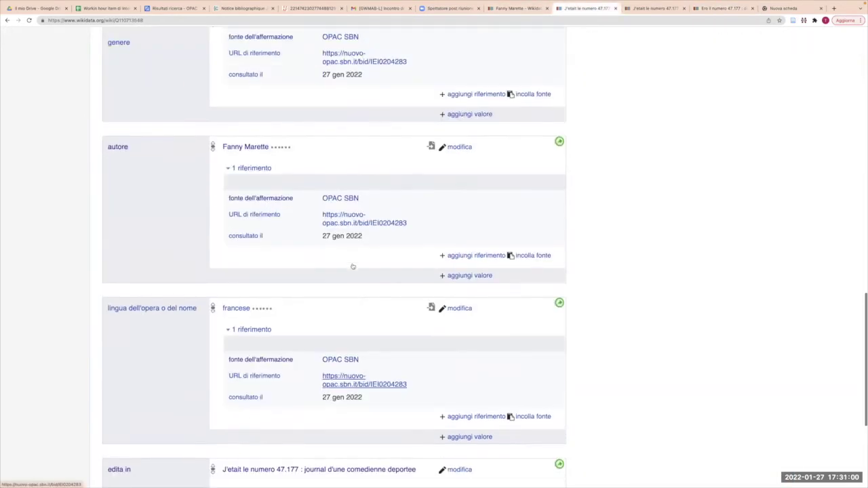
scroll(351, 266, "up", 5)
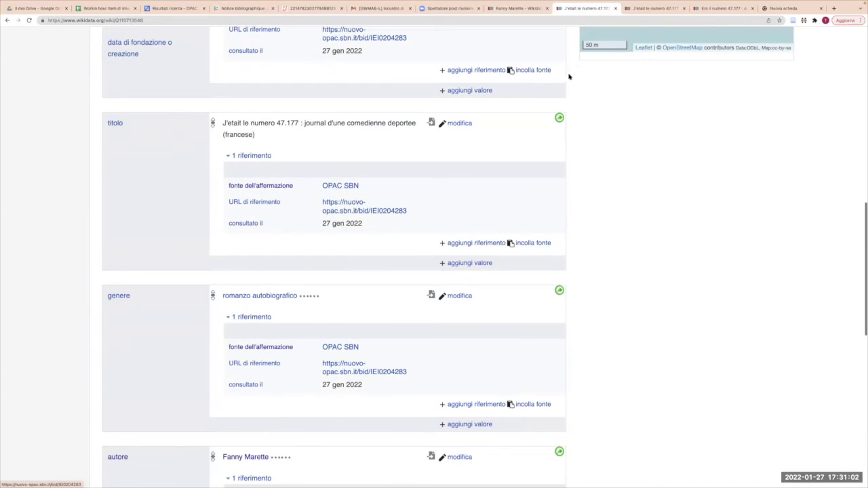
scroll(505, 88, "up", 10)
scroll(505, 88, "down", 1)
left_click_drag(505, 88, 550, 89)
key("ctrl+c")
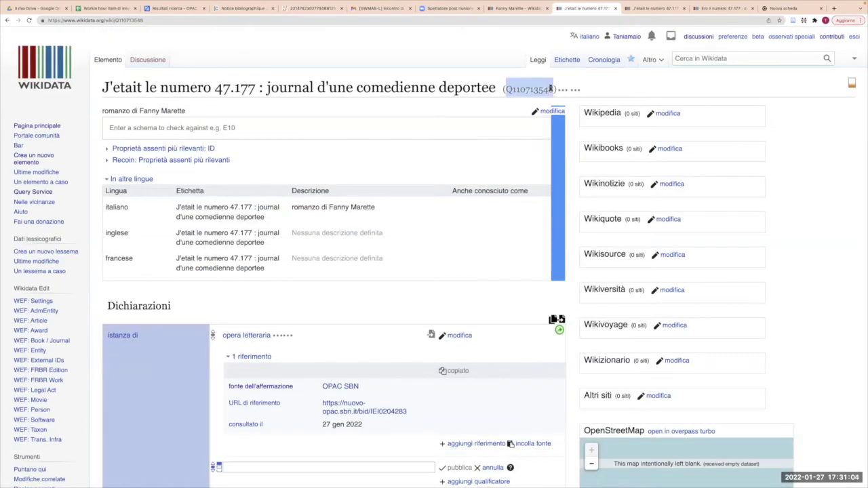
key("ctrl+Tab")
key("ctrl+Tab")
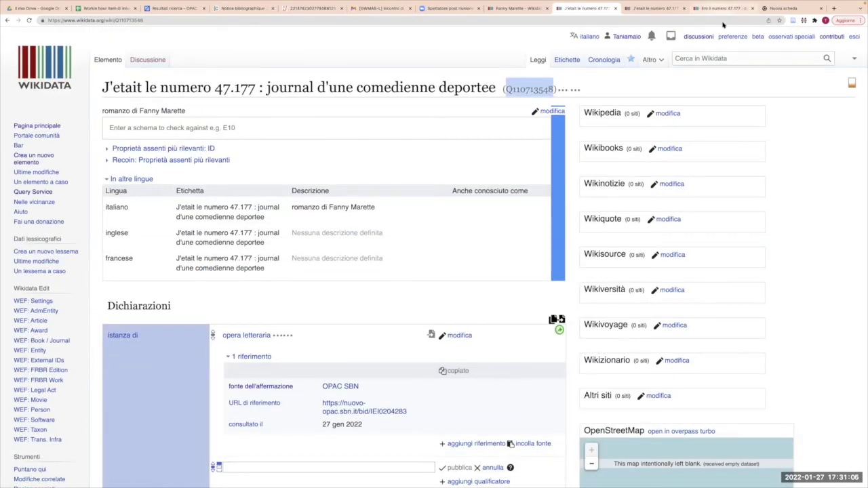
key("ctrl+v")
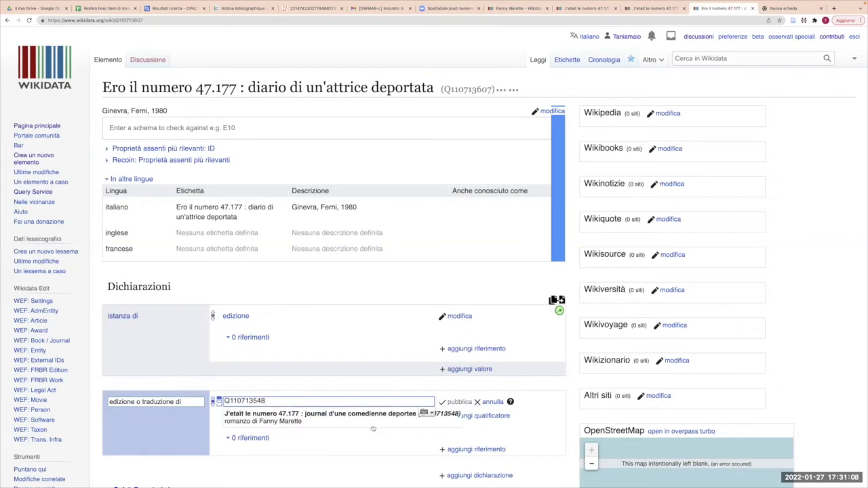
left_click(370, 424)
key("Return")
Add and publish the statement "lingua dell'opera o del nome" with the value "italiano" on the Italian edition's item.
scroll(370, 403, "down", 2)
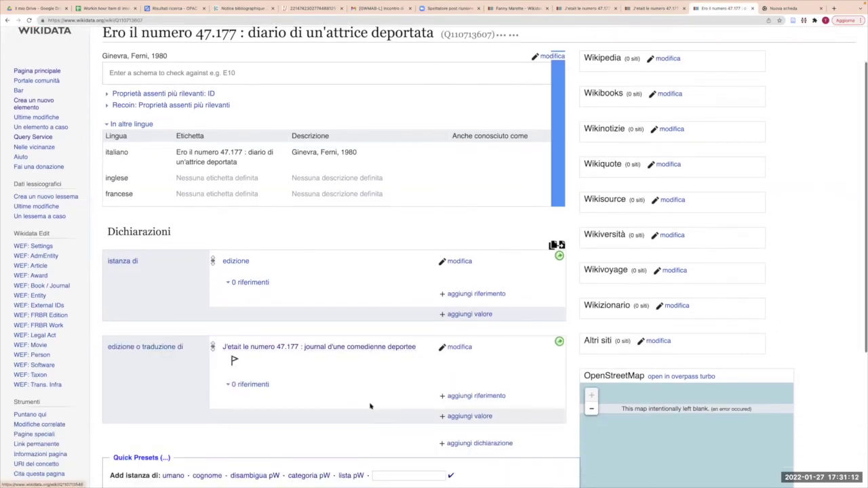
scroll(258, 359, "down", 1)
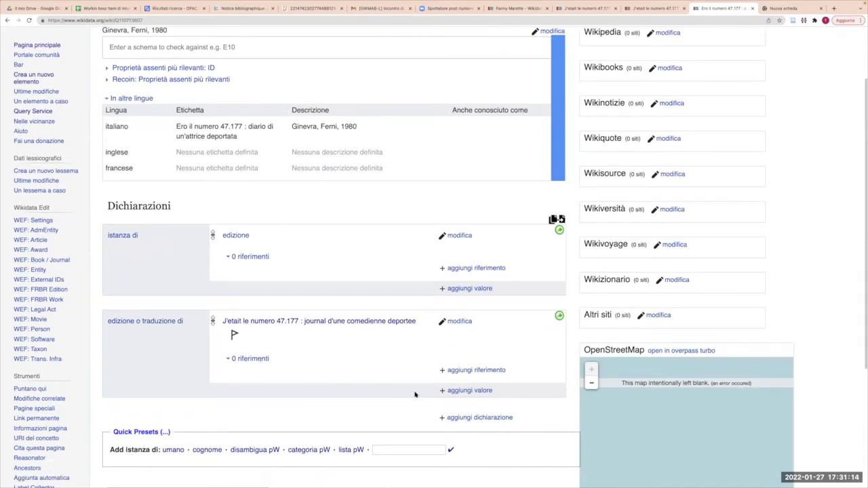
left_click(475, 418)
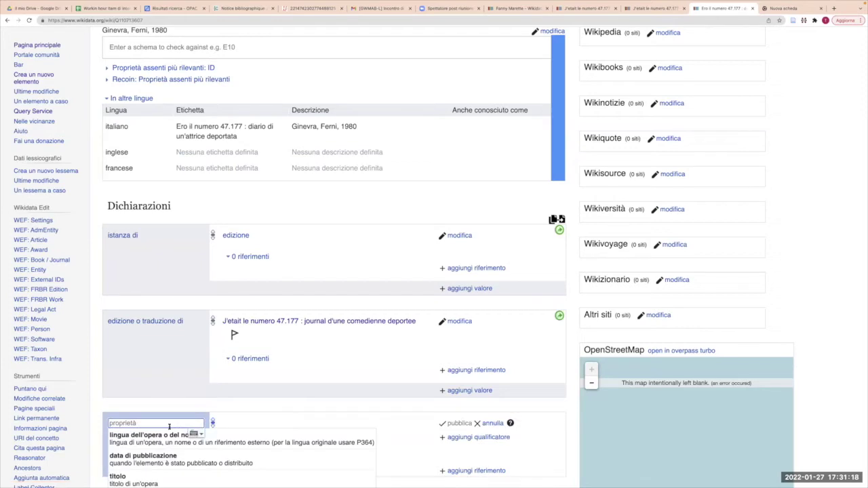
left_click(168, 441)
type("it")
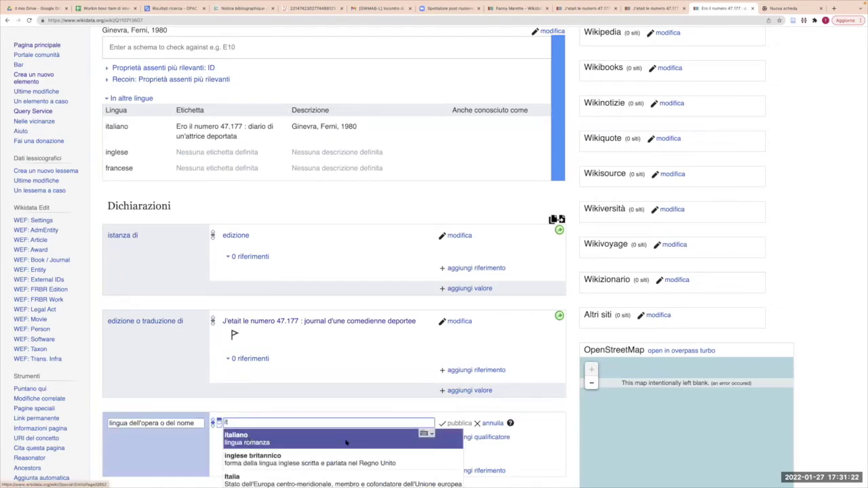
left_click(346, 442)
key("Return")
Add and publish the statement "data di pubblicazione" with the value 1980, taken from the OPAC SBN record, on the Italian edition's item.
scroll(362, 409, "down", 2)
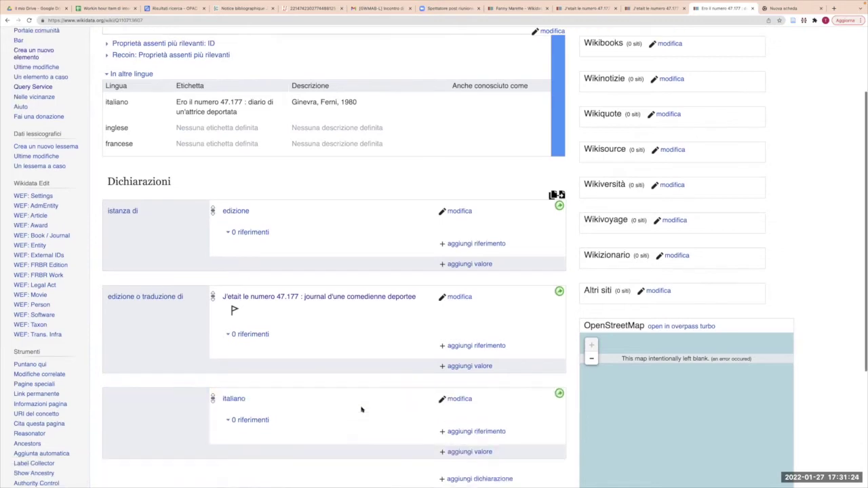
scroll(361, 409, "down", 2)
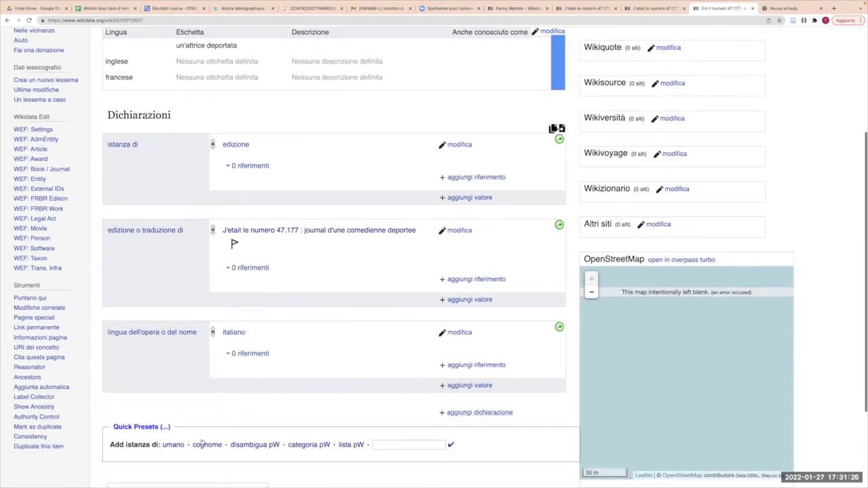
left_click(180, 439)
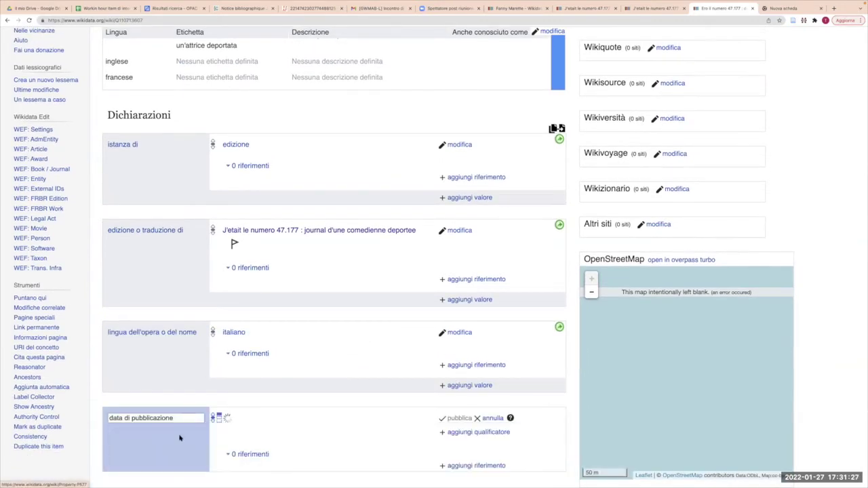
left_click(163, 9)
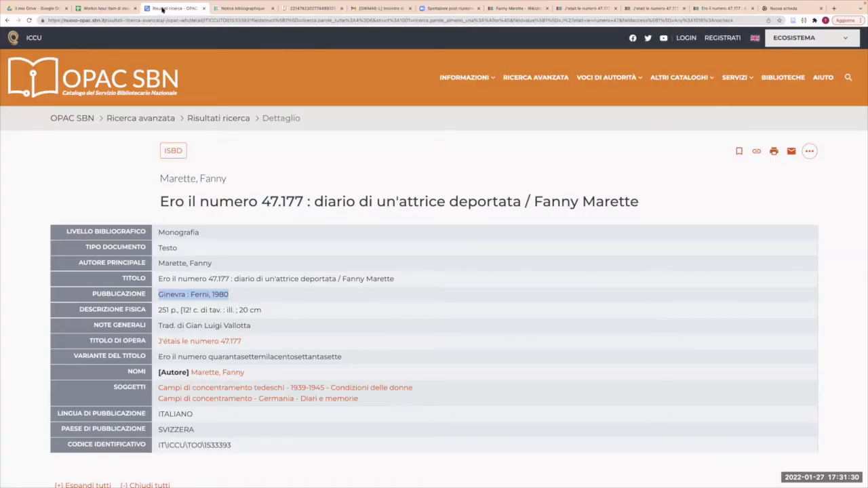
key("ctrl+Tab")
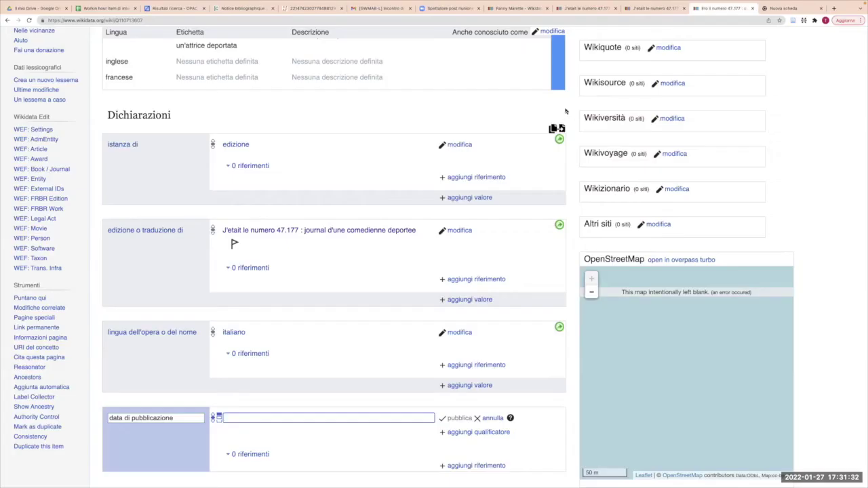
type("1980")
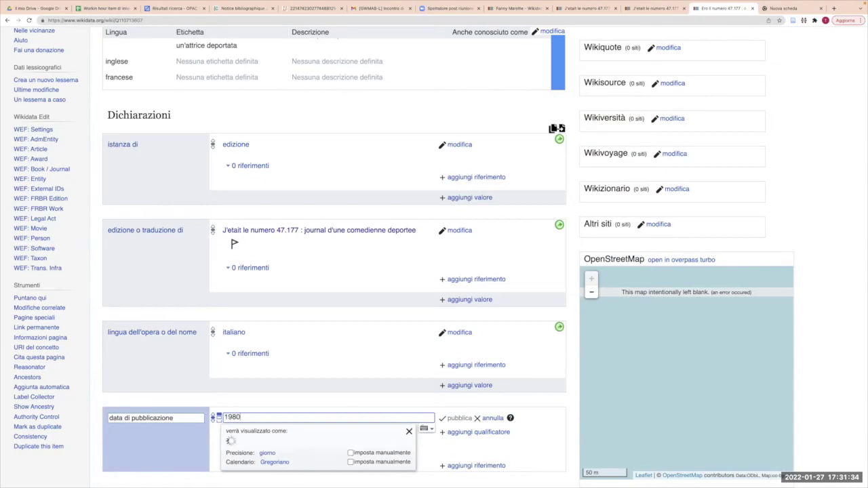
left_click(458, 418)
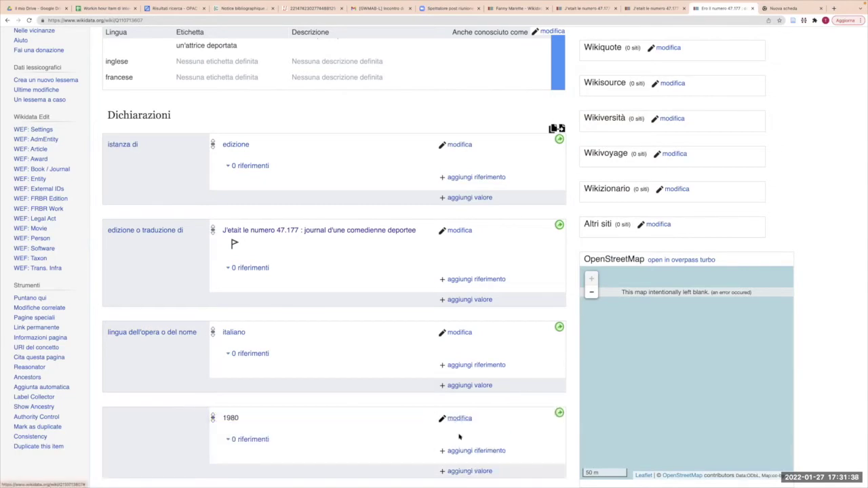
Add and publish the statement "titolo" with the item's Italian label "Ero il numero 47.177 : diario di un'attrice deportata" and the language italiano.
scroll(458, 433, "down", 2)
left_click(459, 441)
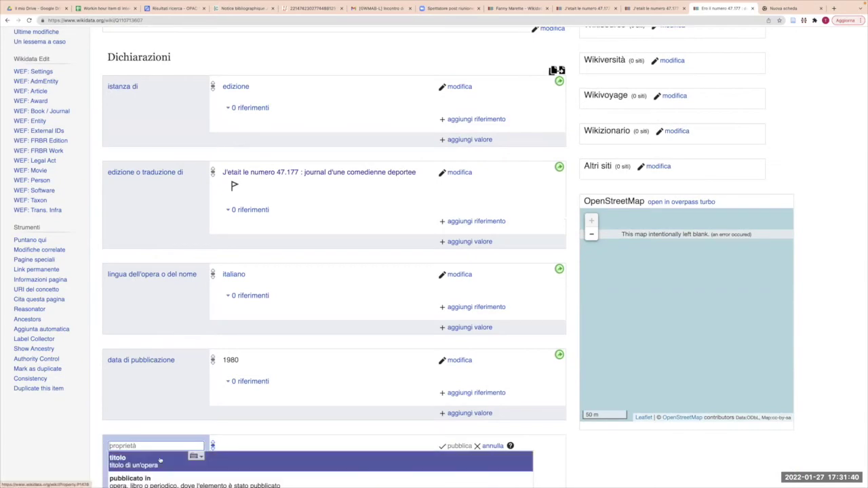
left_click(160, 461)
scroll(248, 369, "up", 3)
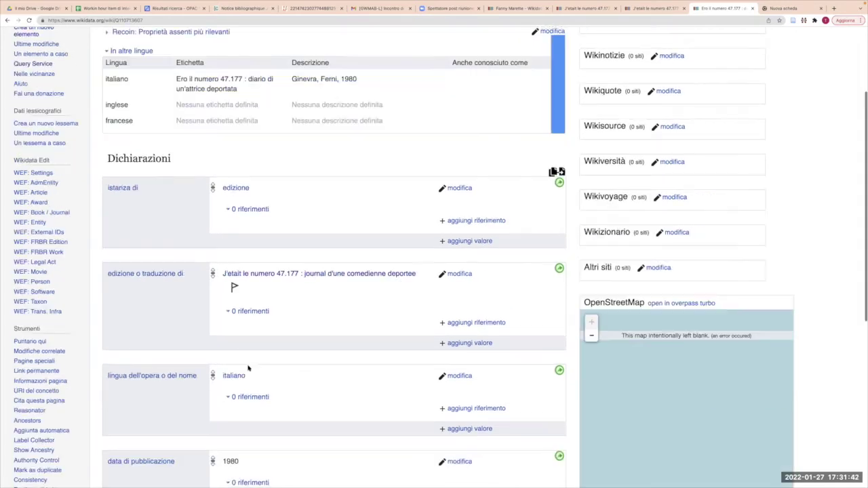
scroll(175, 143, "up", 2)
triple_click(243, 153)
key("ctrl+c")
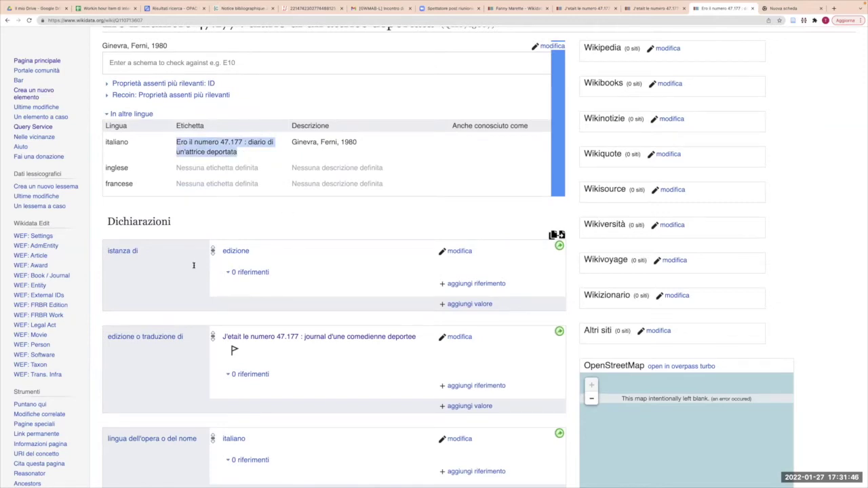
scroll(227, 267, "down", 1)
key("ctrl+v")
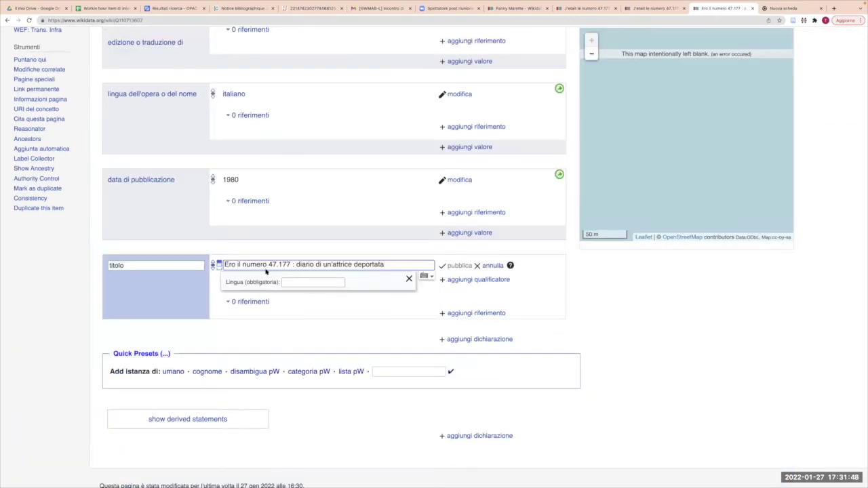
type("it")
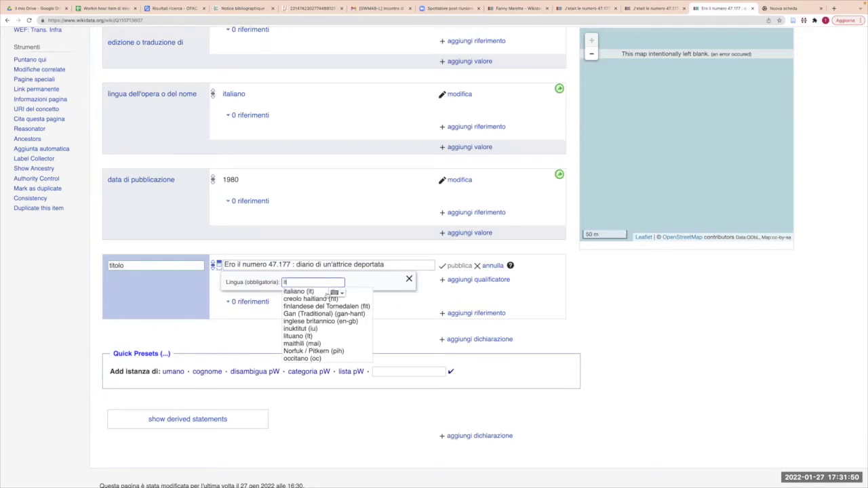
left_click(318, 294)
left_click(466, 264)
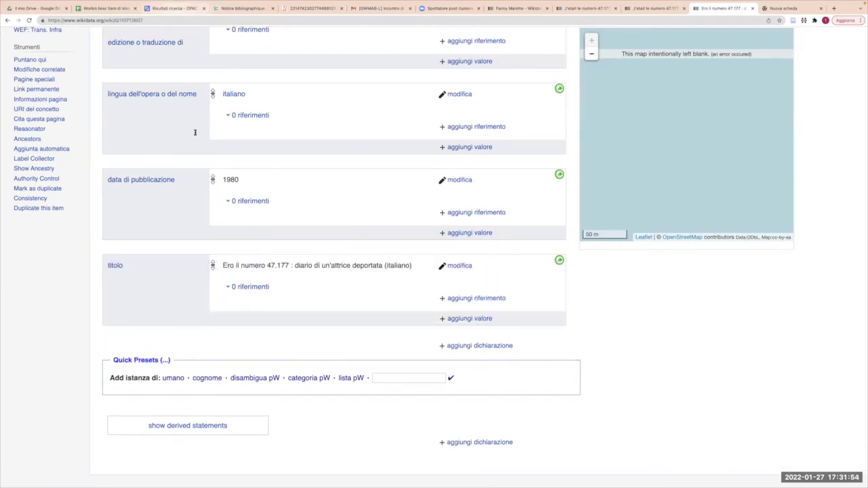
Try to add a "traduttore" statement using the translator's name copied from the general notes of the OPAC SBN record.
key("super+3")
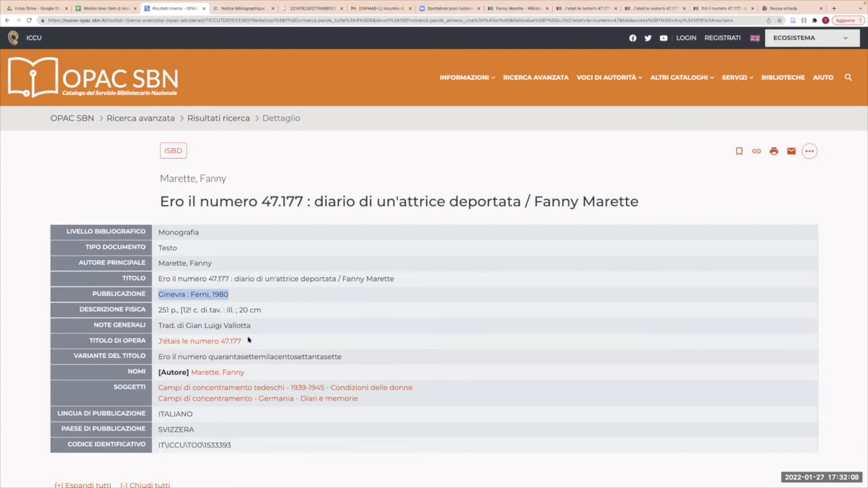
left_click_drag(187, 325, 249, 326)
key("super+c")
left_click(734, 7)
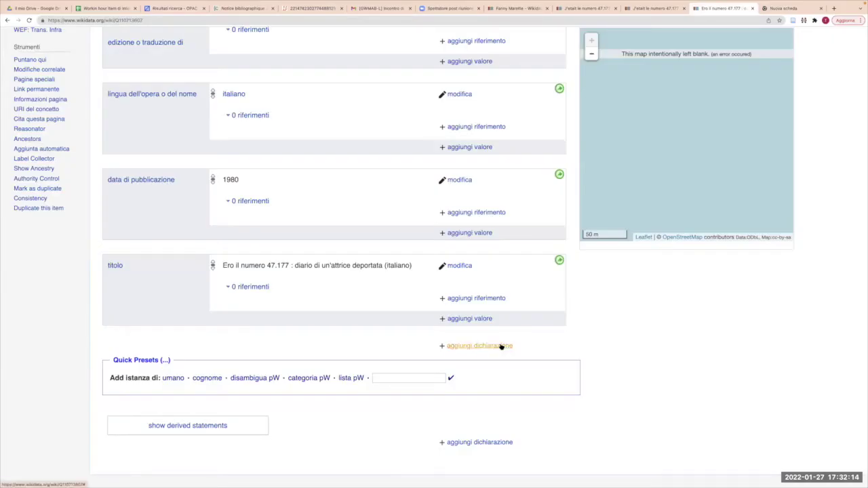
left_click(500, 346)
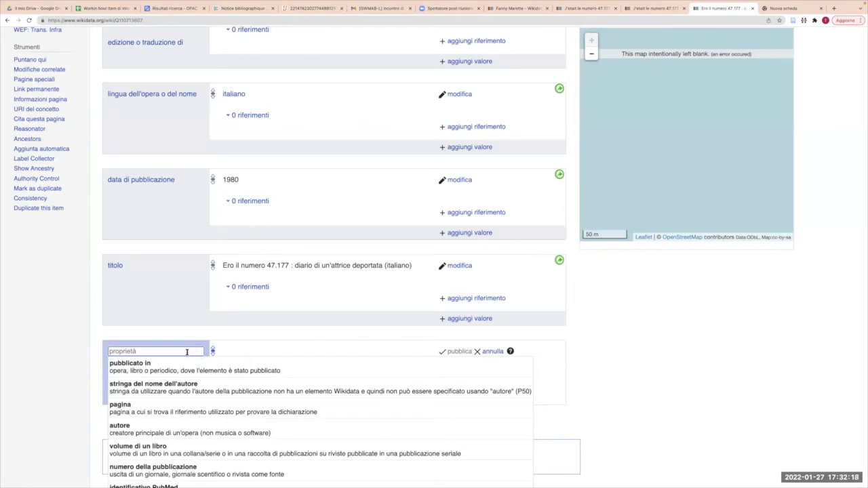
type("eradutt")
left_click(155, 366)
key("super+v")
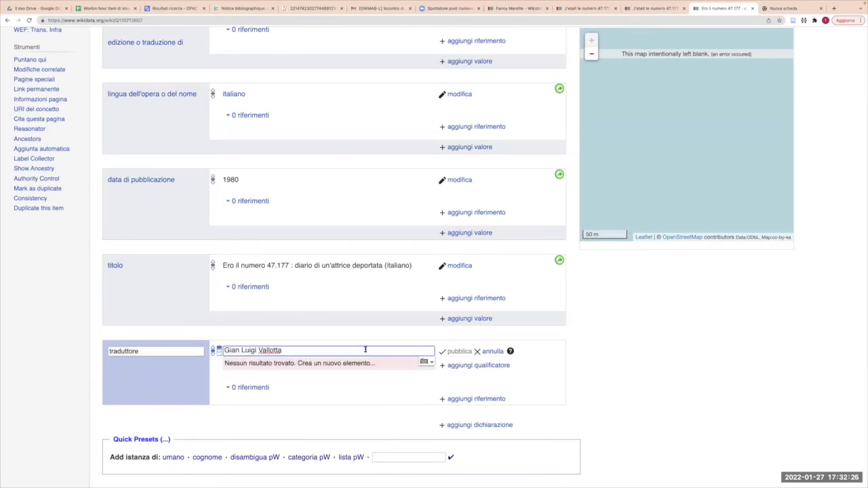
left_click(492, 351)
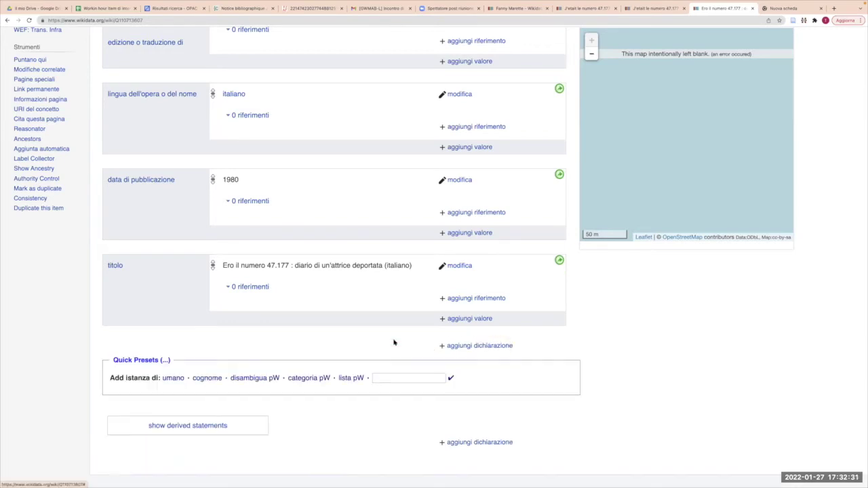
Add and publish the statement "autore" with the value "Fanny Marette" on the Italian edition's item.
left_click(463, 346)
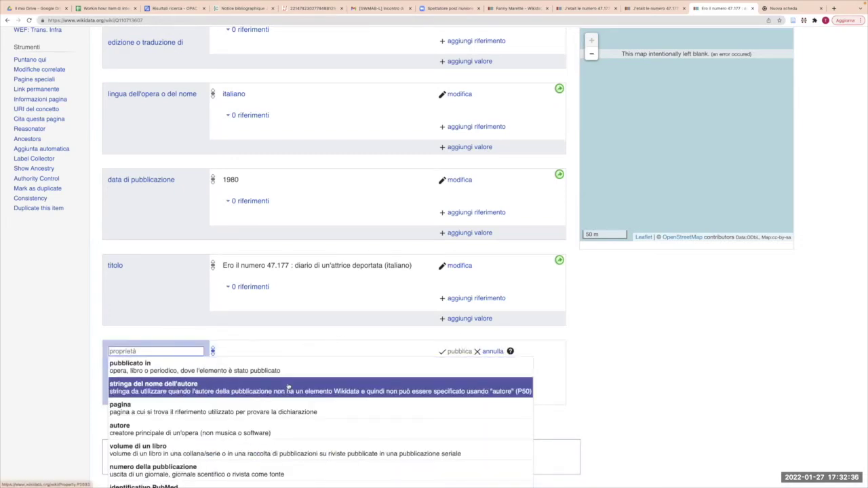
left_click(266, 434)
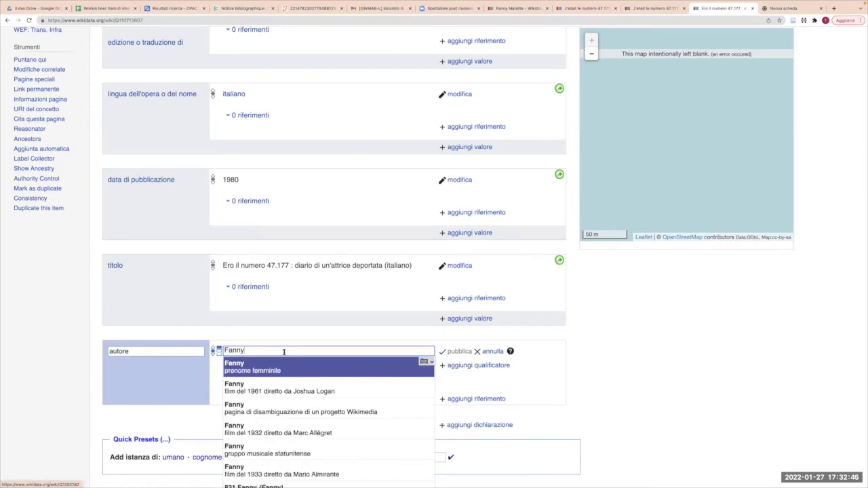
type("marette")
left_click(424, 365)
left_click(452, 351)
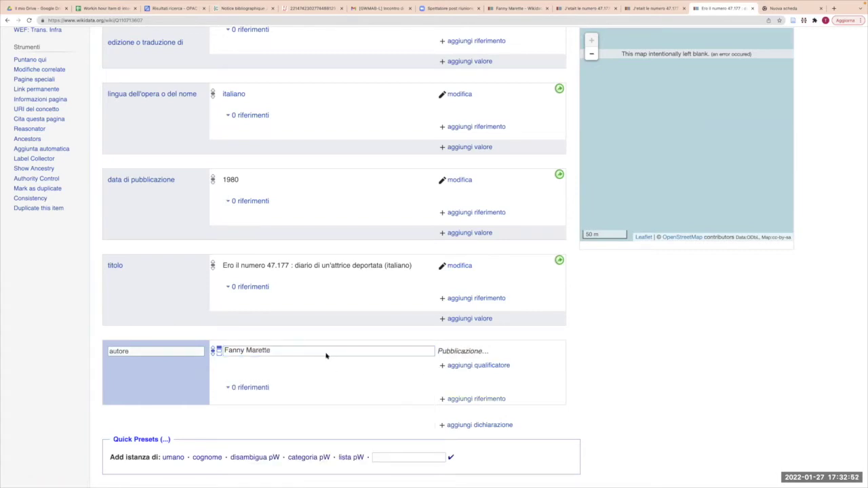
Try to add an "editore" statement for the publisher named in the OPAC SBN record, searching for "ferni" and "edizioni ferni".
left_click(462, 432)
type("editore")
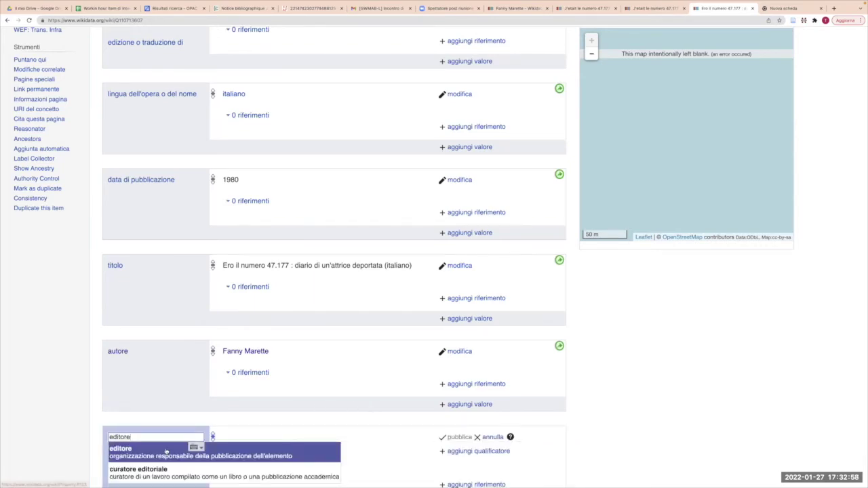
left_click(167, 450)
left_click(189, 5)
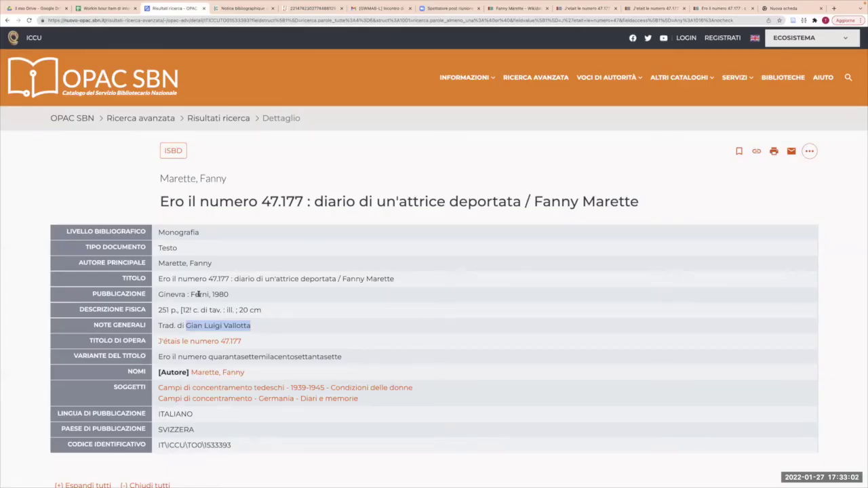
left_click(716, 8)
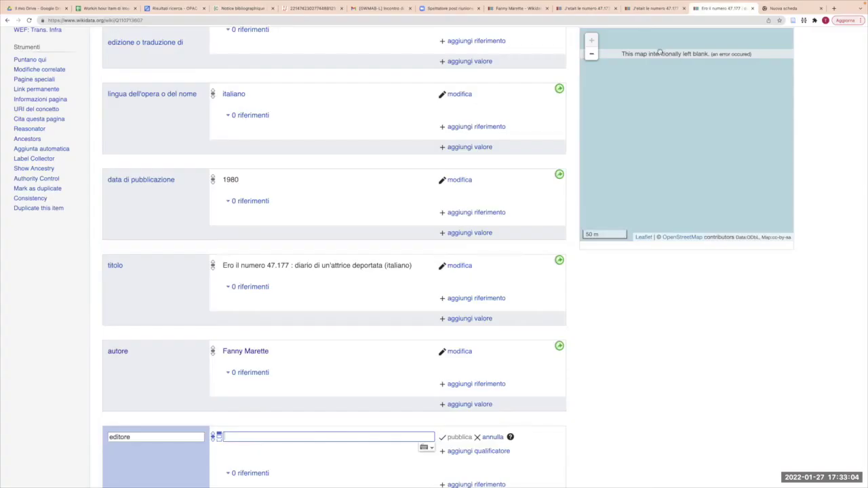
type("ferni")
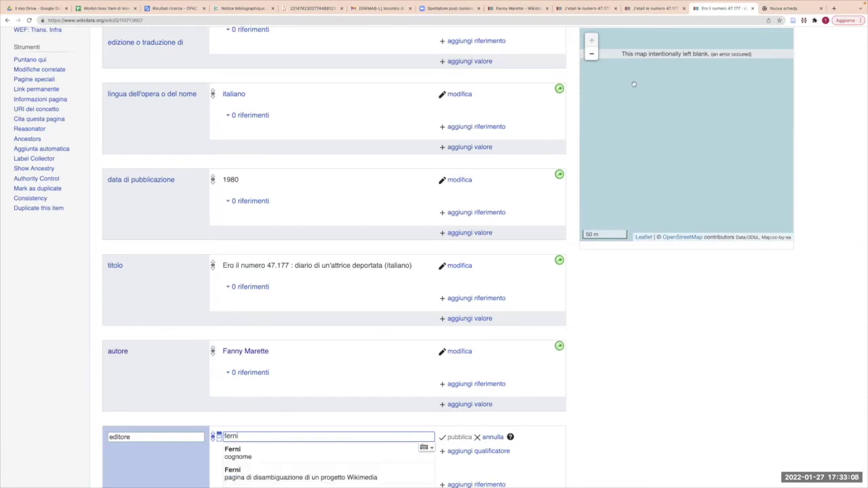
scroll(633, 85, "down", 3)
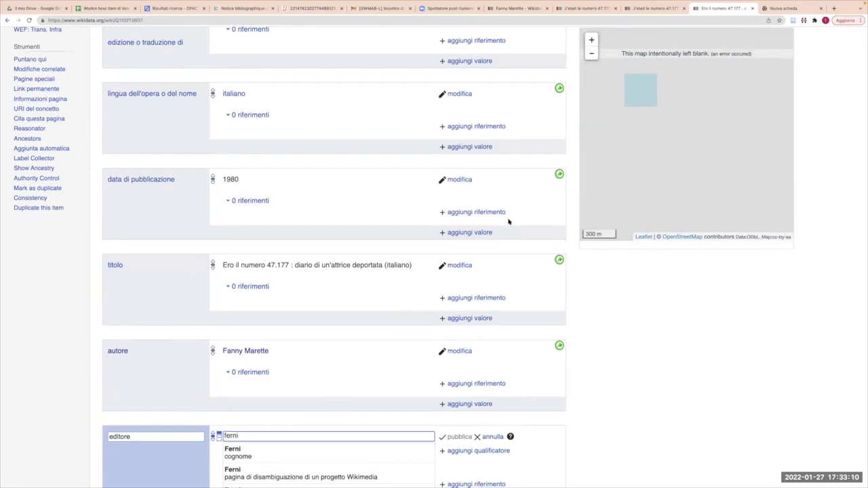
scroll(508, 222, "down", 3)
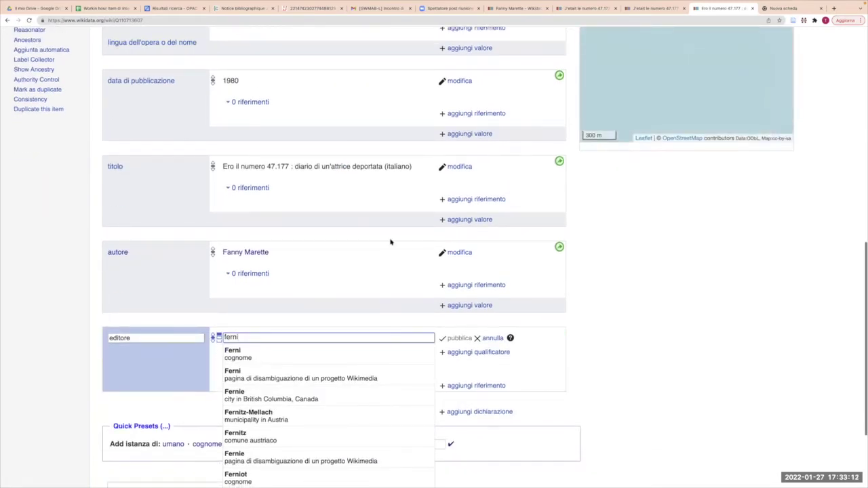
scroll(389, 242, "down", 1)
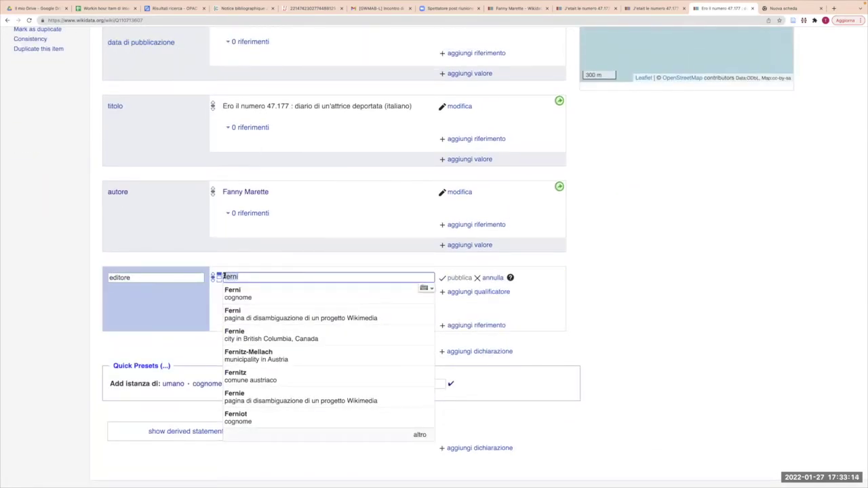
type("edizioni ferni")
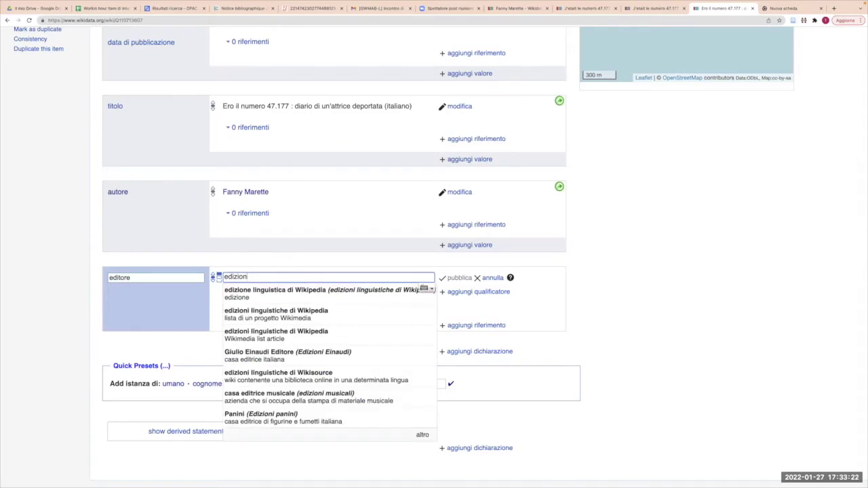
key("BackSpace")
key("BackSpace")
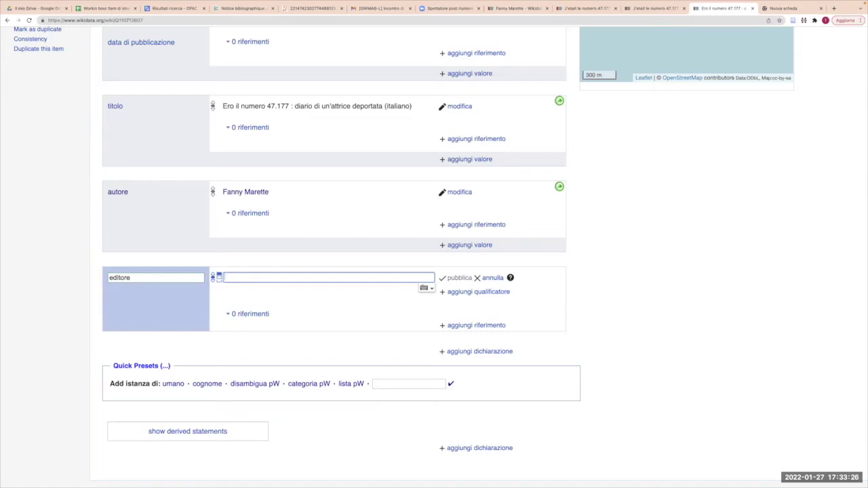
left_click(491, 277)
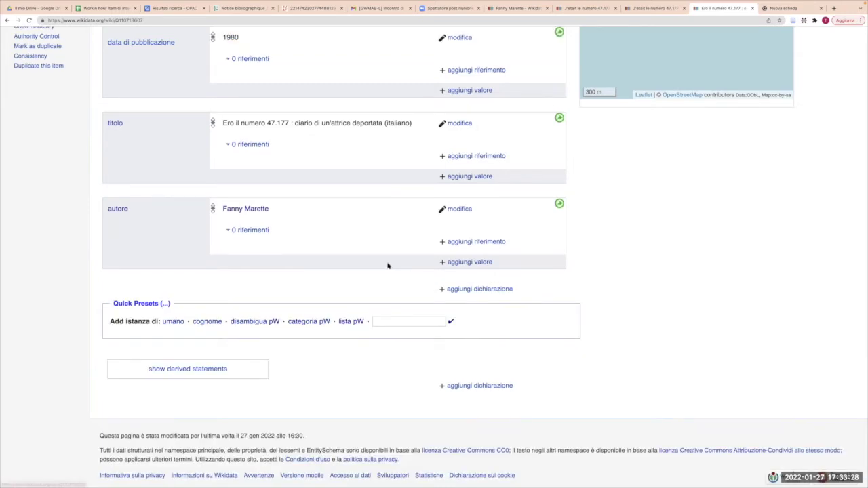
Add and publish the statement "luogo di pubblicazione" with the value "Ginevra" on the Italian edition's item.
left_click(467, 290)
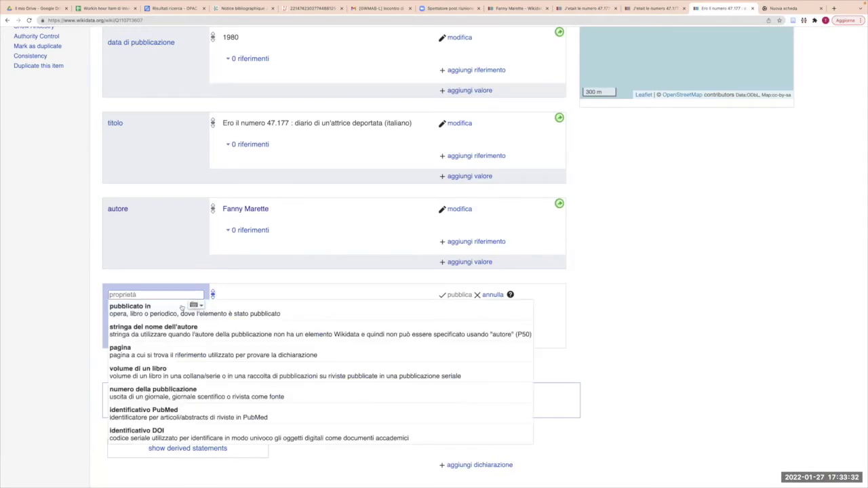
type("luogo di pubb")
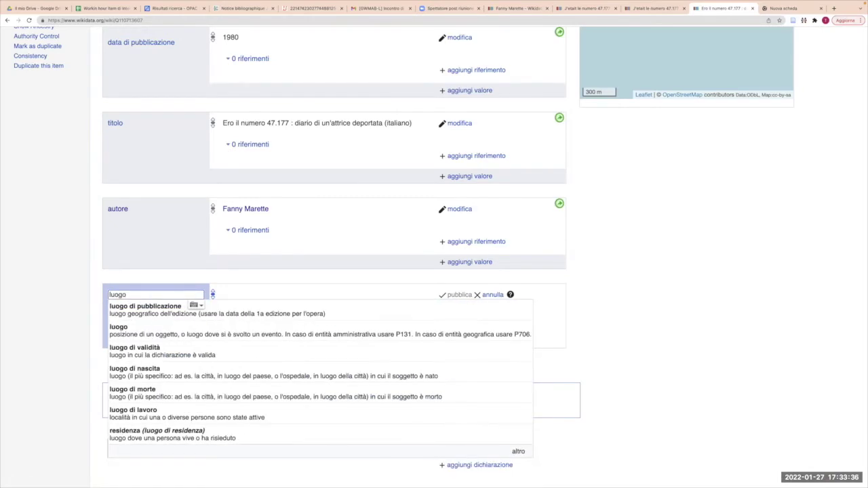
left_click(165, 309)
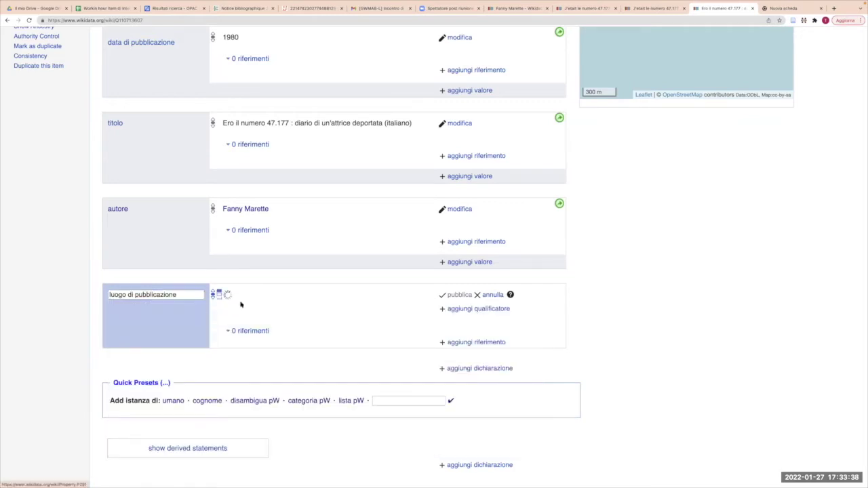
type("ginevr")
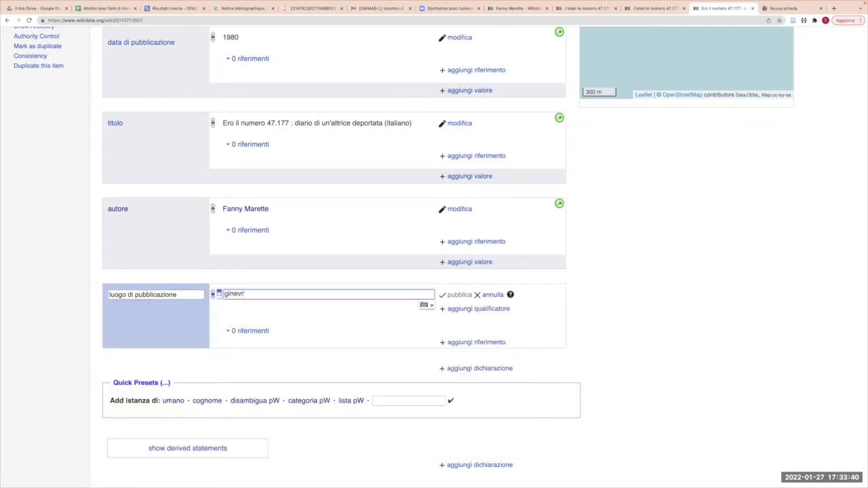
left_click(255, 314)
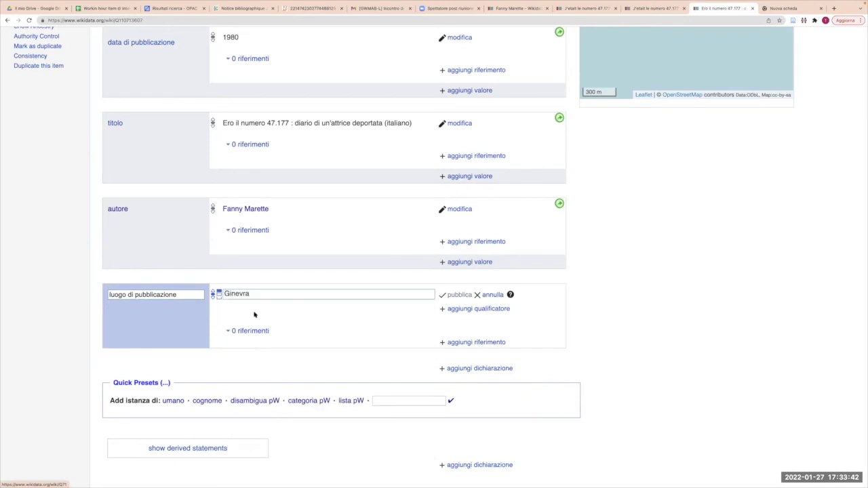
left_click(464, 298)
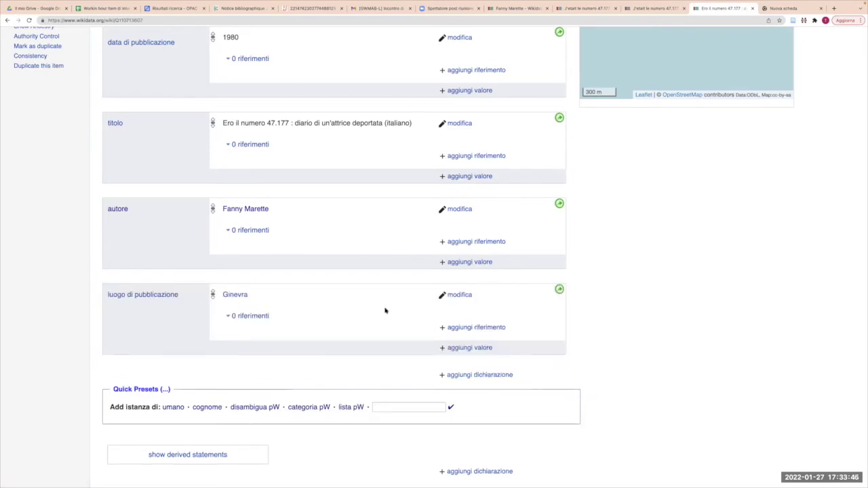
Start a reference for the "istanza di" value "edizione" with "fonte dell'affermazione" set to OPAC SBN.
scroll(385, 310, "up", 5)
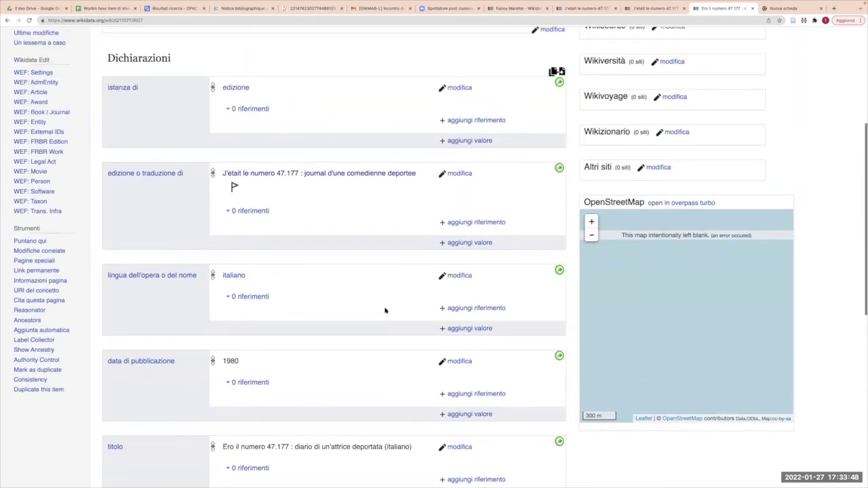
scroll(384, 311, "up", 2)
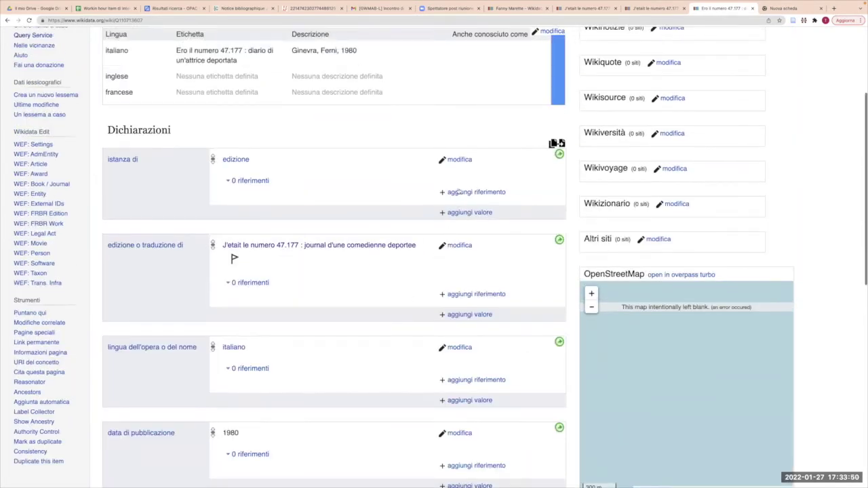
left_click(459, 193)
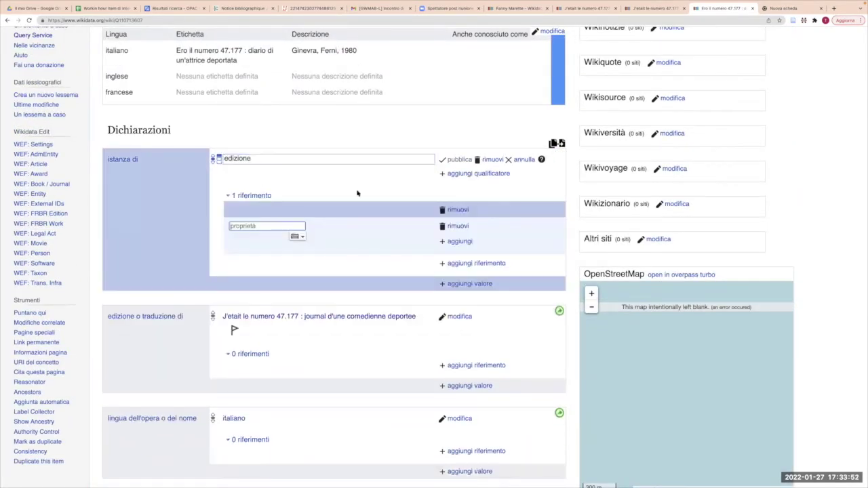
left_click(293, 226)
left_click(269, 238)
left_click(363, 226)
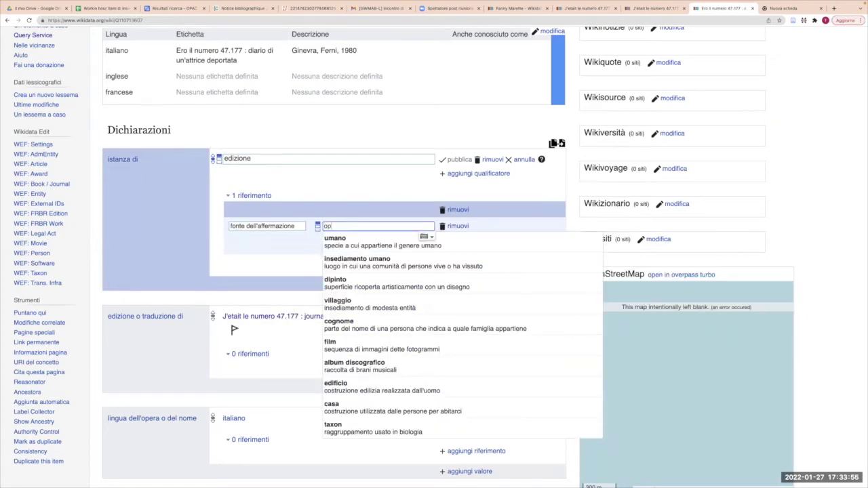
type("opac")
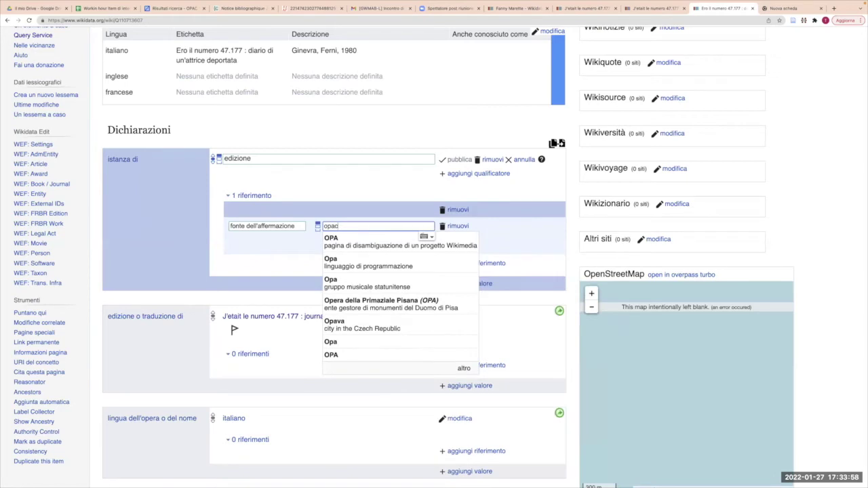
type(" sbn")
left_click(380, 245)
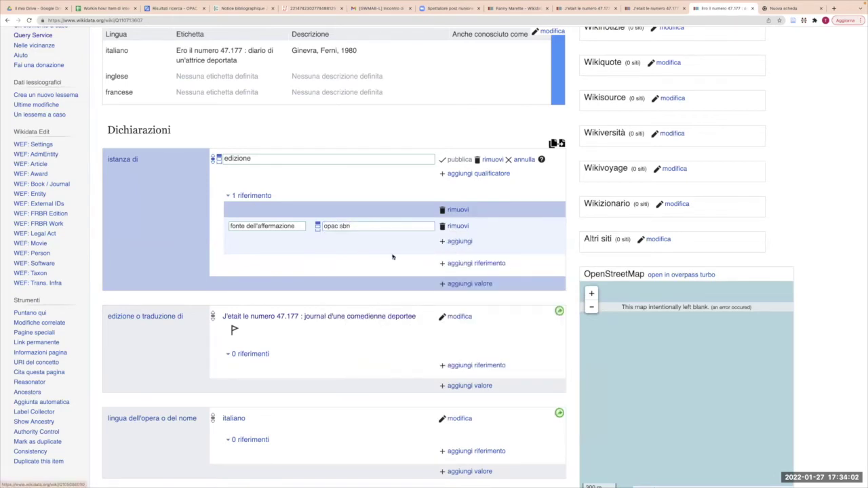
left_click(458, 241)
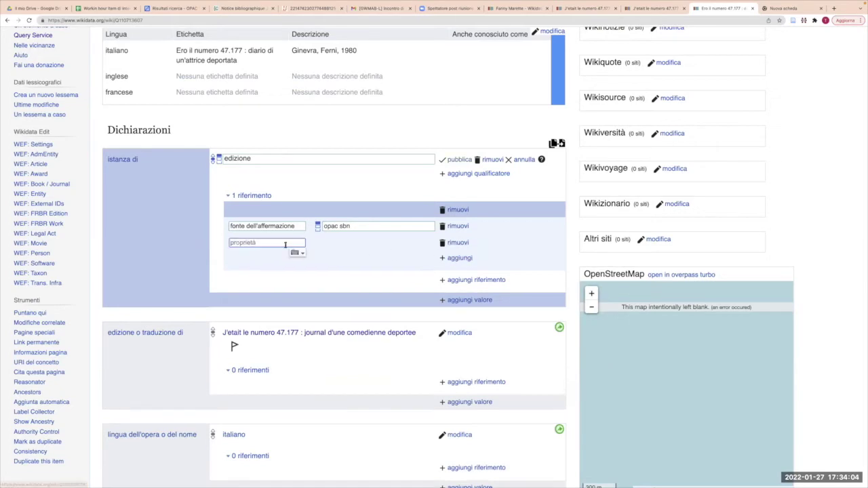
left_click(285, 243)
type("url")
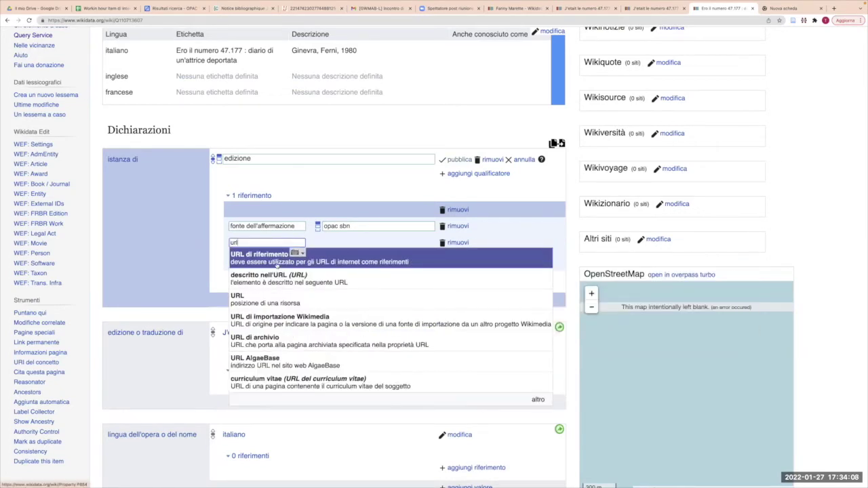
left_click(276, 263)
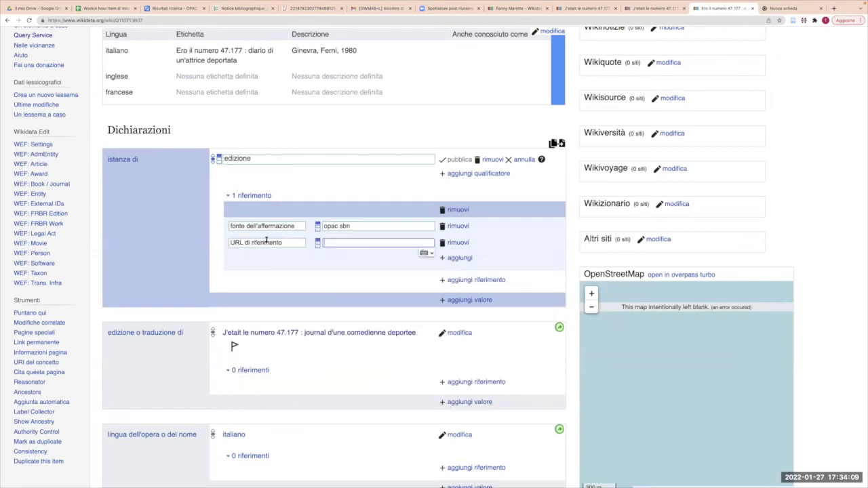
left_click(155, 8)
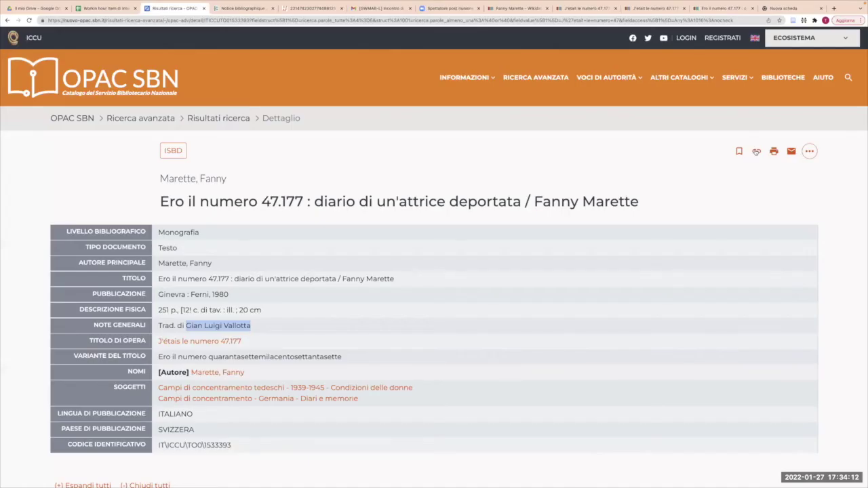
left_click(755, 152)
left_click(669, 171)
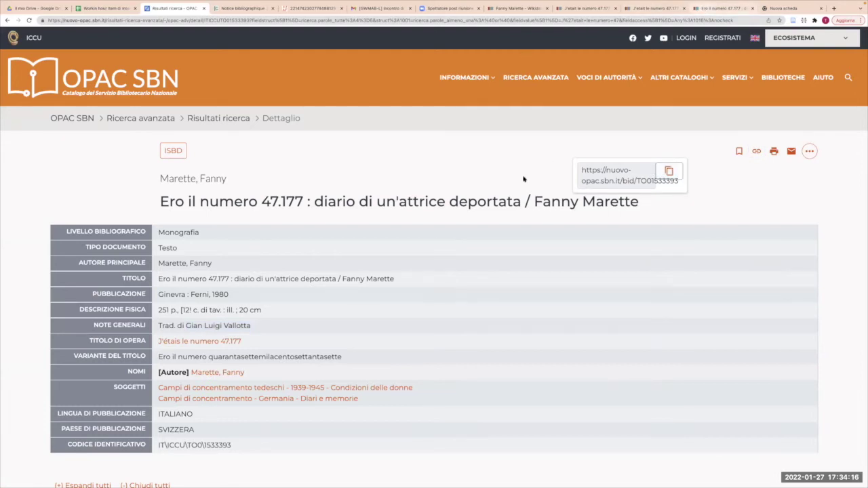
key("ctrl+Tab")
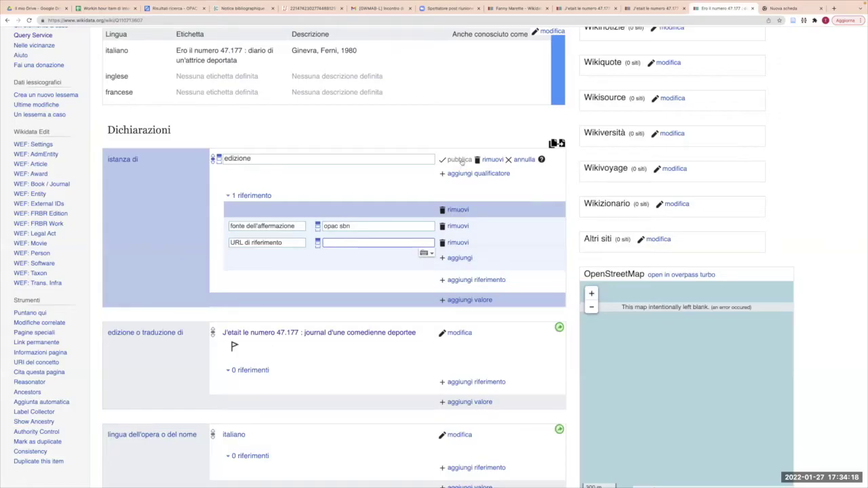
key("ctrl+v")
key("Return")
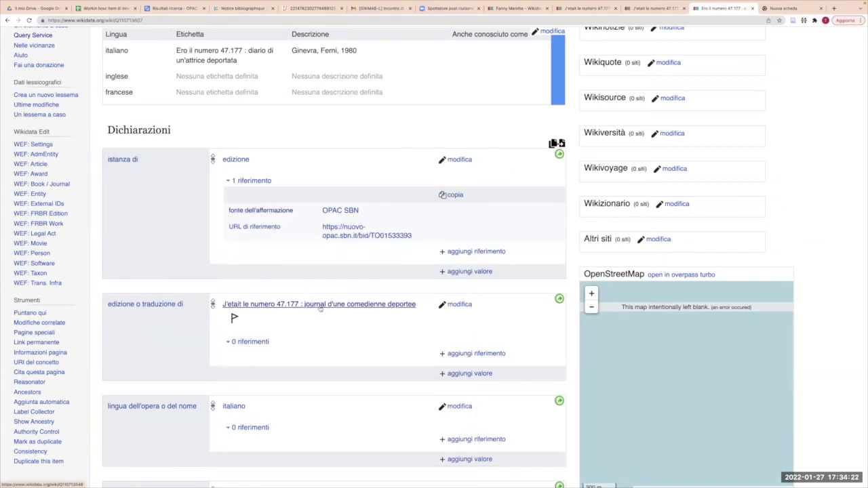
Copy the Italian edition's identifier Q110713607 and publish that edition as a second "edita in" value on the original work's item.
scroll(328, 306, "up", 3)
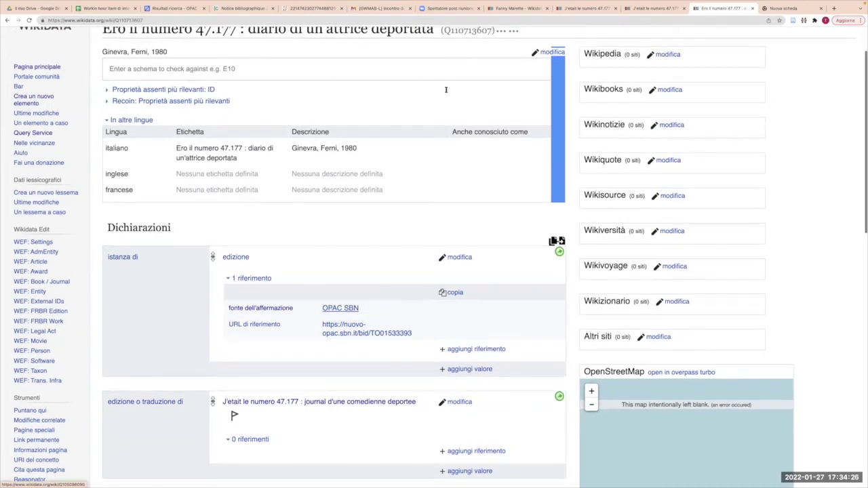
scroll(487, 91, "up", 2)
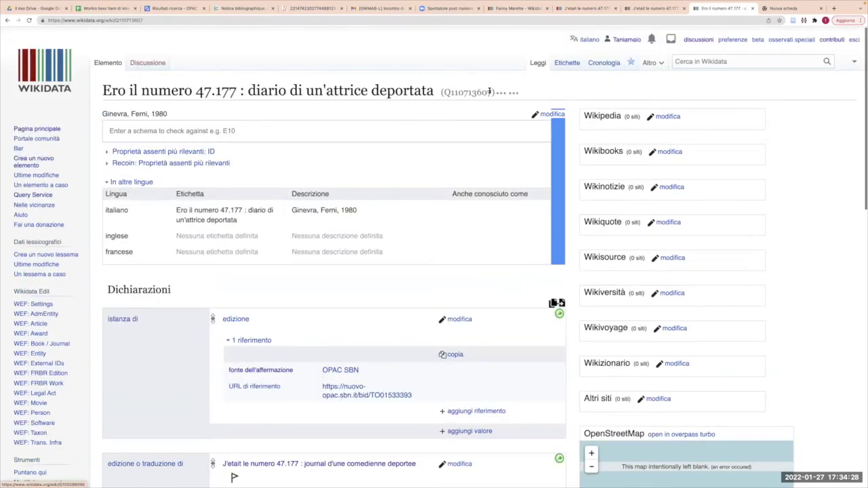
double_click(488, 91)
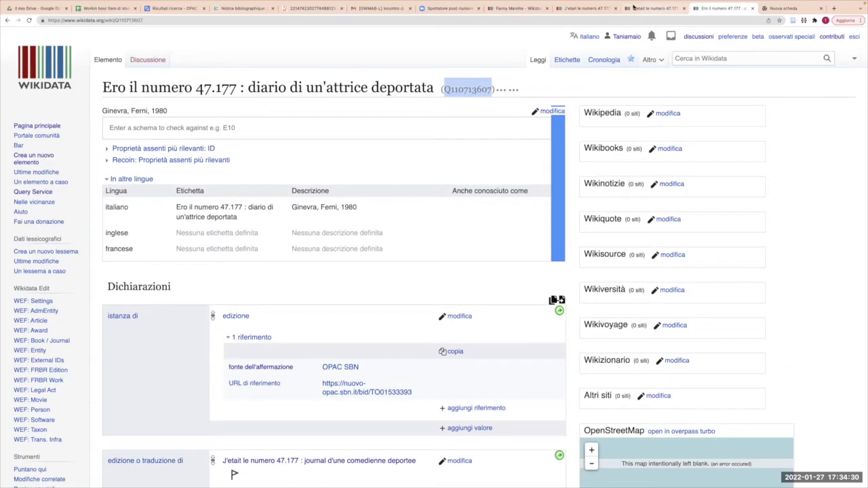
left_click(571, 8)
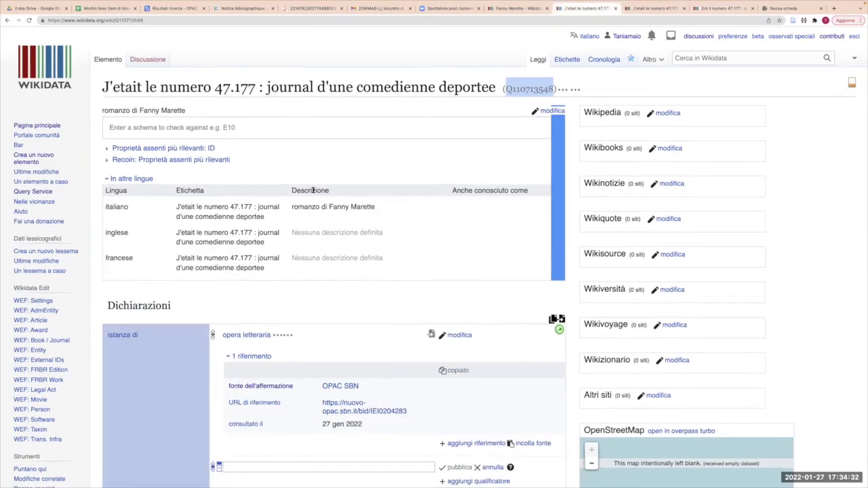
scroll(313, 191, "down", 5)
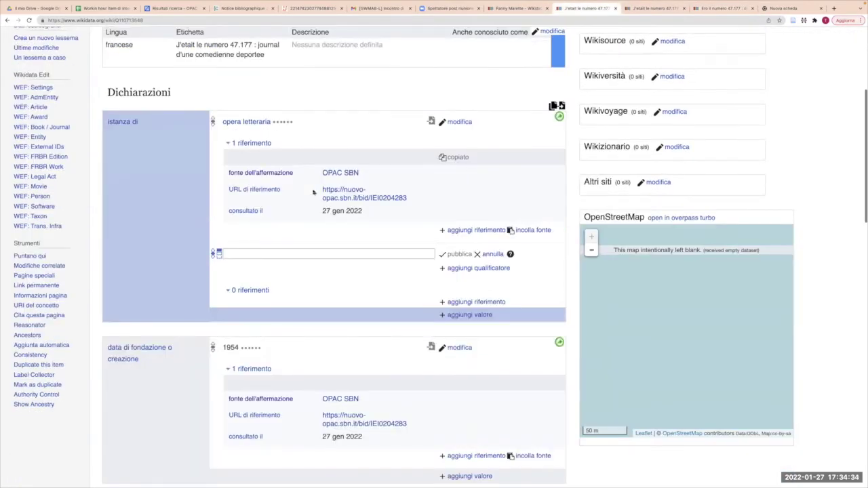
scroll(313, 192, "down", 15)
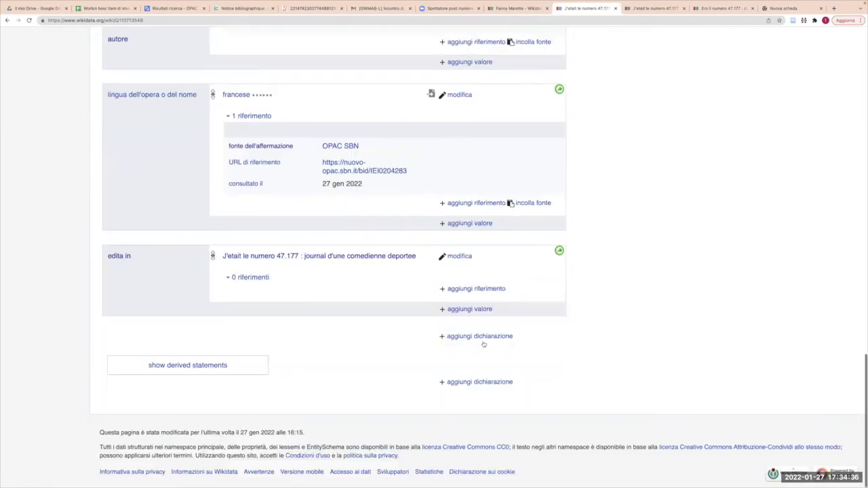
left_click(481, 337)
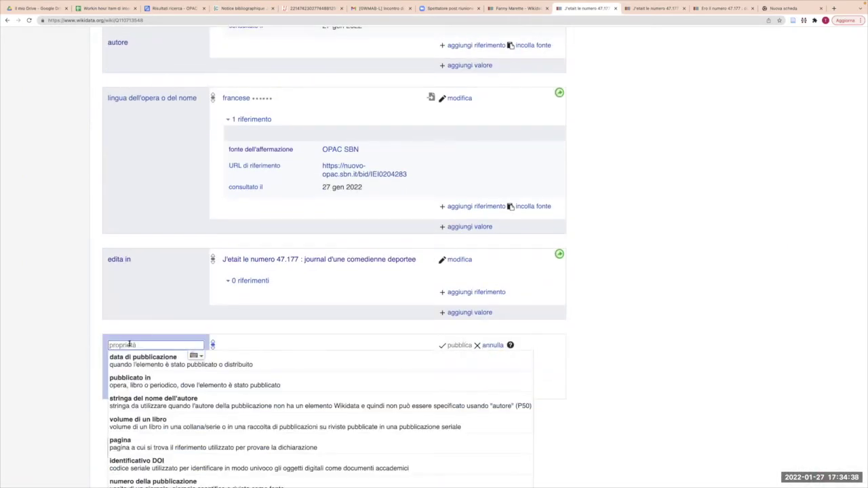
left_click(465, 313)
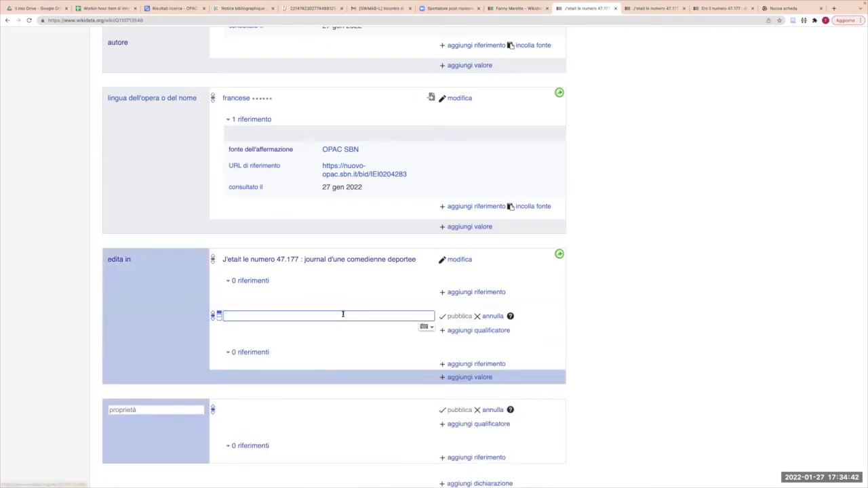
key("super+v")
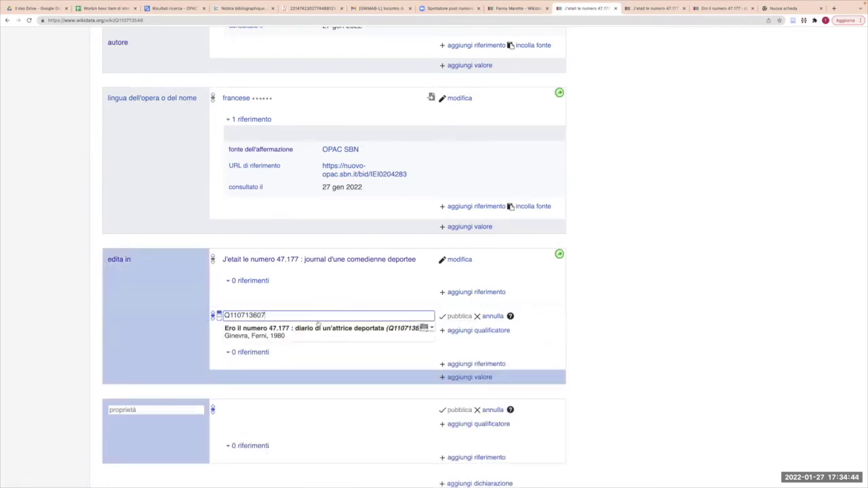
left_click(313, 333)
left_click(460, 317)
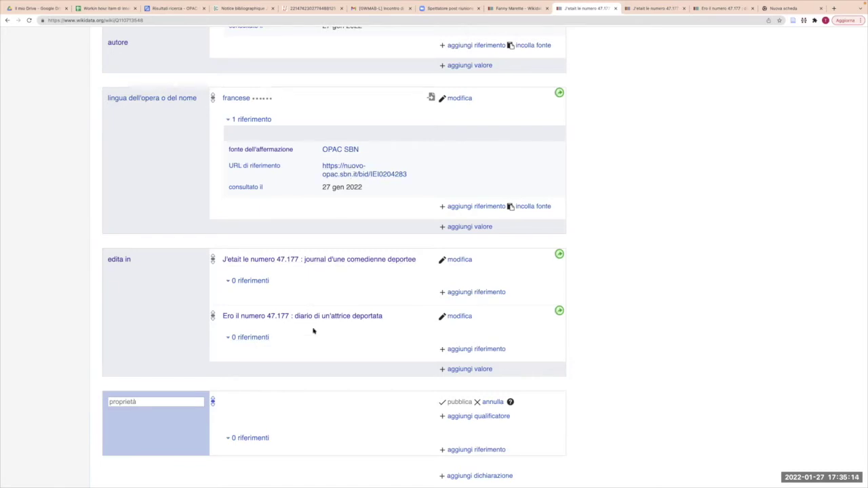
Revisit the OPAC SBN record, return to the original work's item, and view its Entity Graph.
left_click(177, 9)
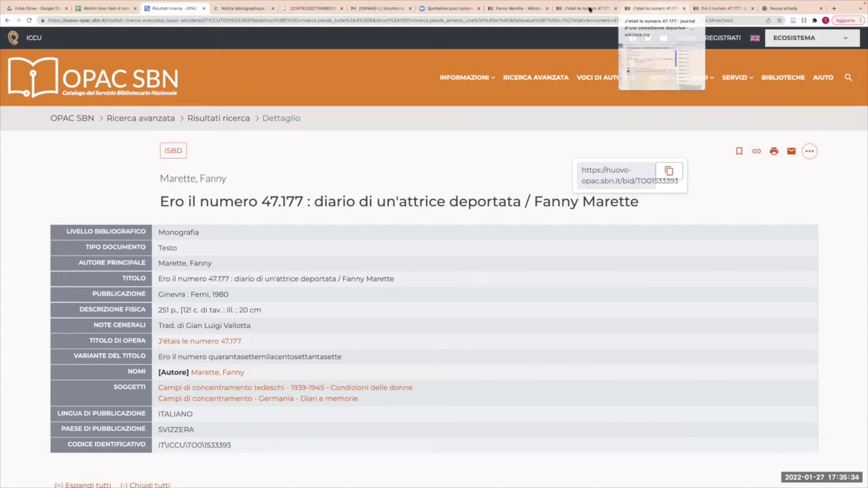
left_click(587, 10)
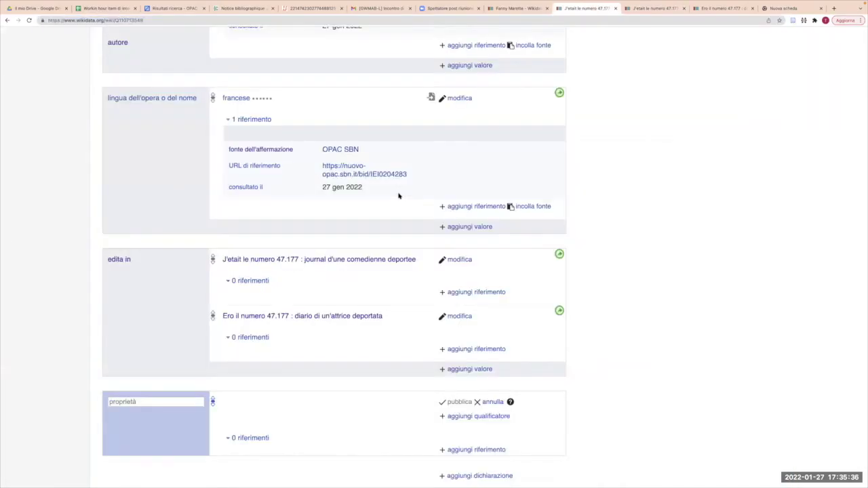
scroll(398, 196, "up", 5)
scroll(398, 196, "up", 6)
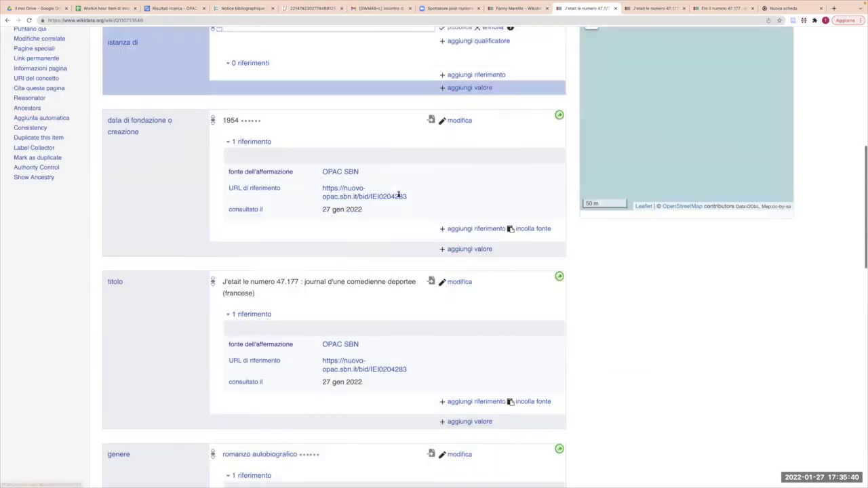
scroll(398, 196, "up", 5)
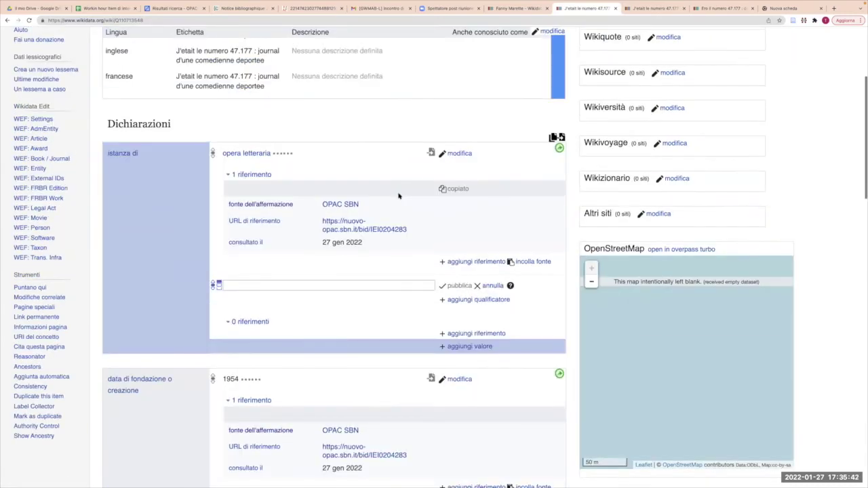
scroll(398, 196, "up", 2)
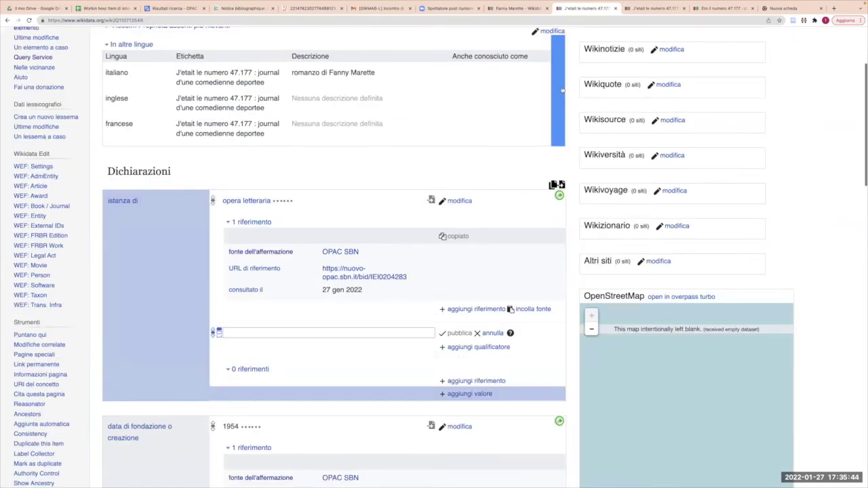
scroll(484, 145, "up", 5)
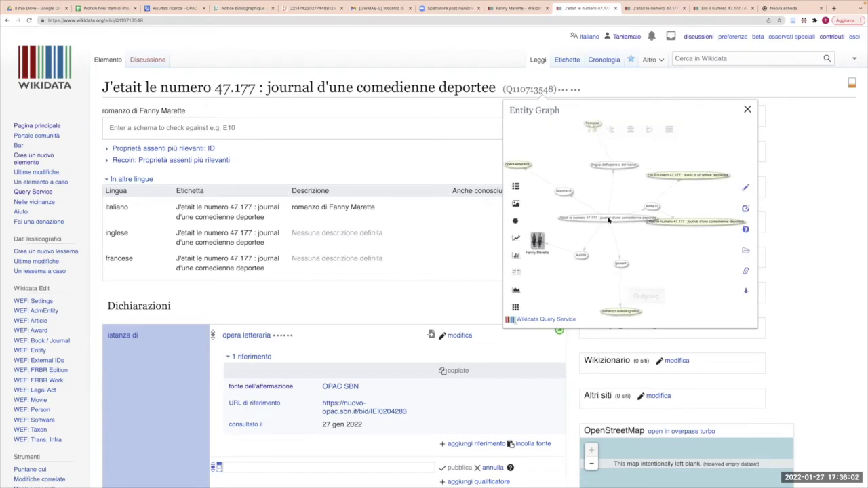
Rearrange the nodes of the original work's Entity Graph to inspect its links, and close the graph.
left_click(598, 227)
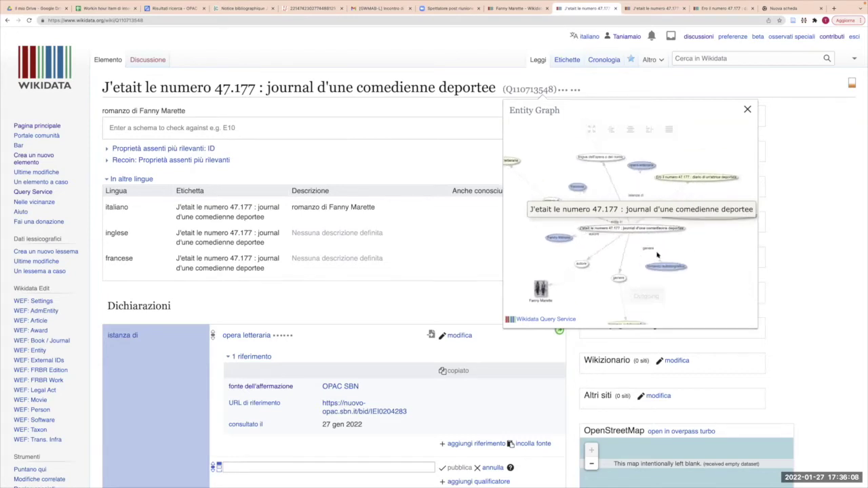
left_click_drag(671, 258, 608, 221)
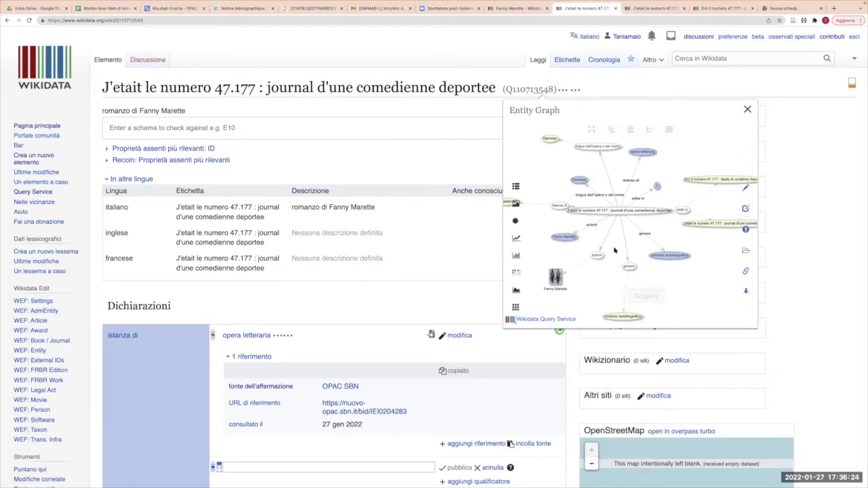
left_click(747, 109)
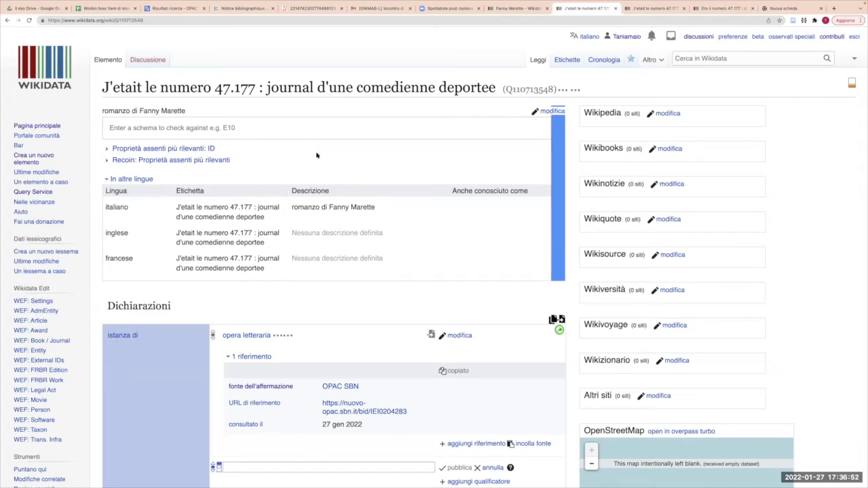
Open Fanny Marette's item from the "autore" statement of the original work.
scroll(306, 149, "down", 2)
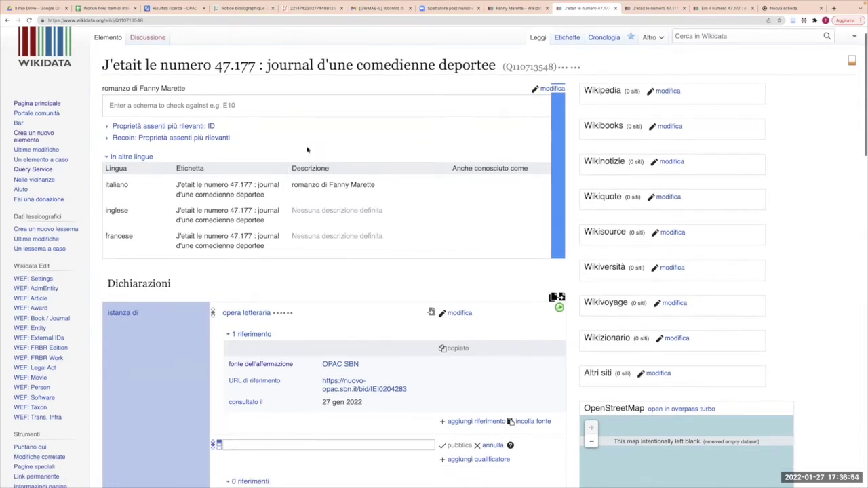
scroll(306, 149, "down", 3)
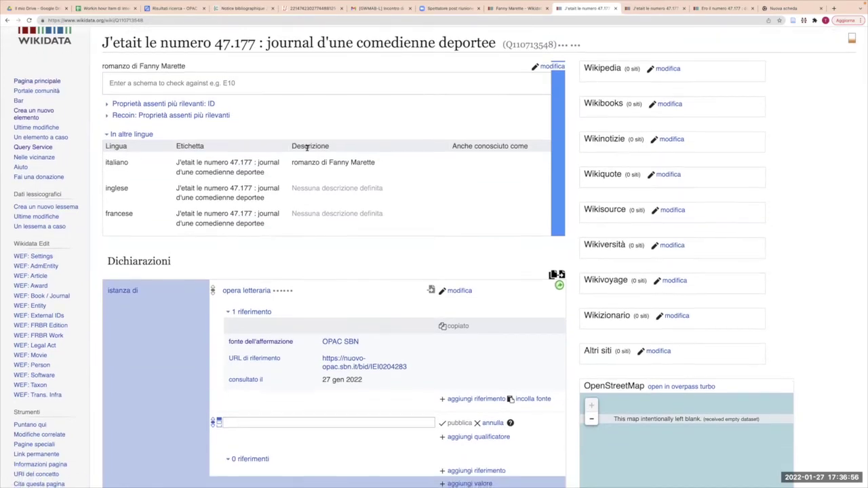
scroll(306, 149, "down", 2)
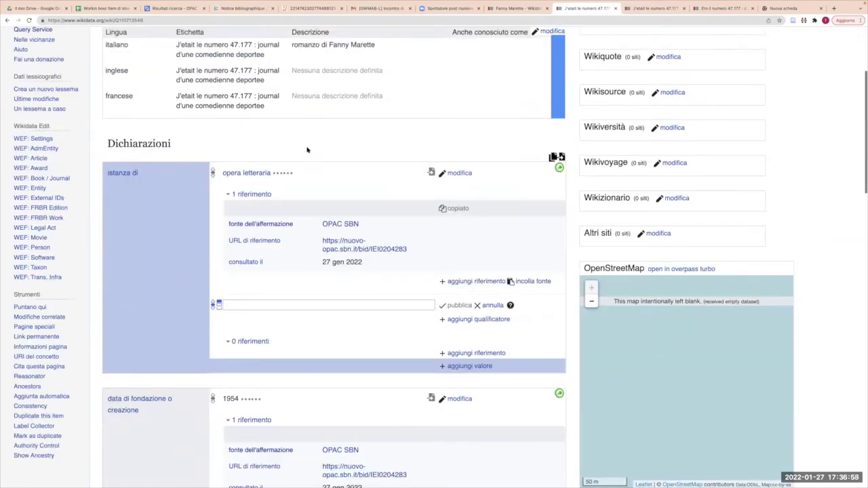
scroll(306, 150, "down", 10)
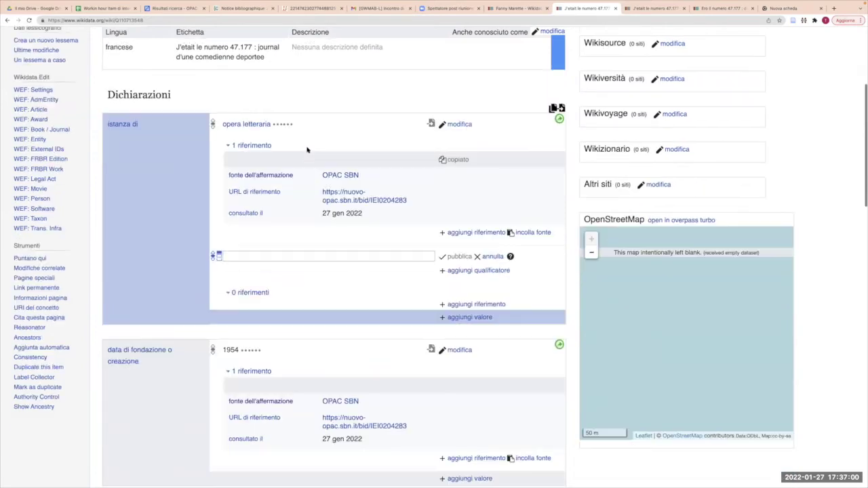
scroll(307, 150, "down", 7)
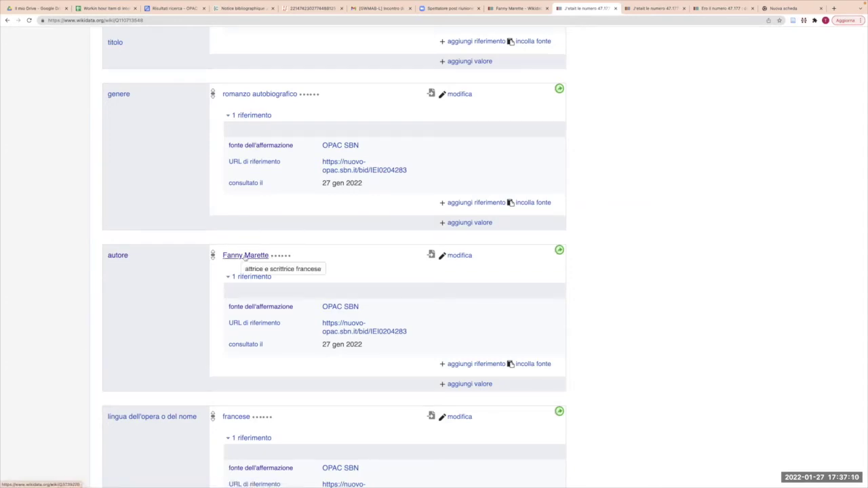
left_click(244, 257)
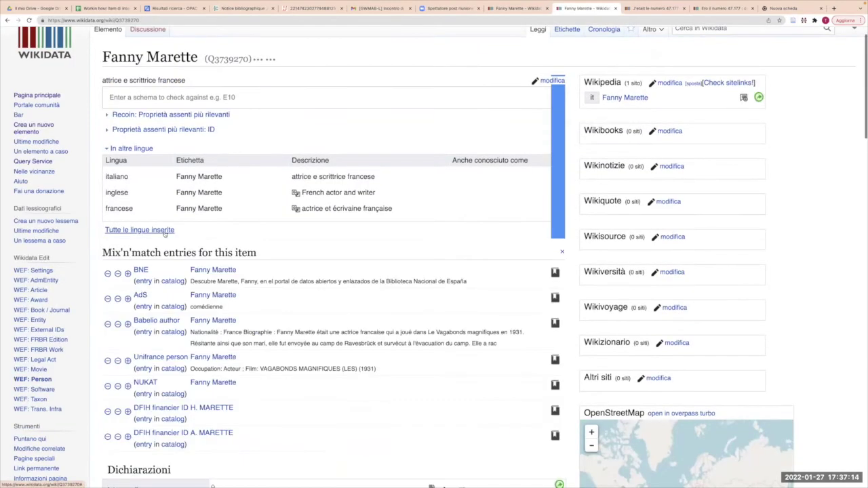
Show the derived statements on Fanny Marette's item and examine the works listed under "è autore di".
scroll(165, 234, "down", 2)
scroll(165, 233, "down", 3)
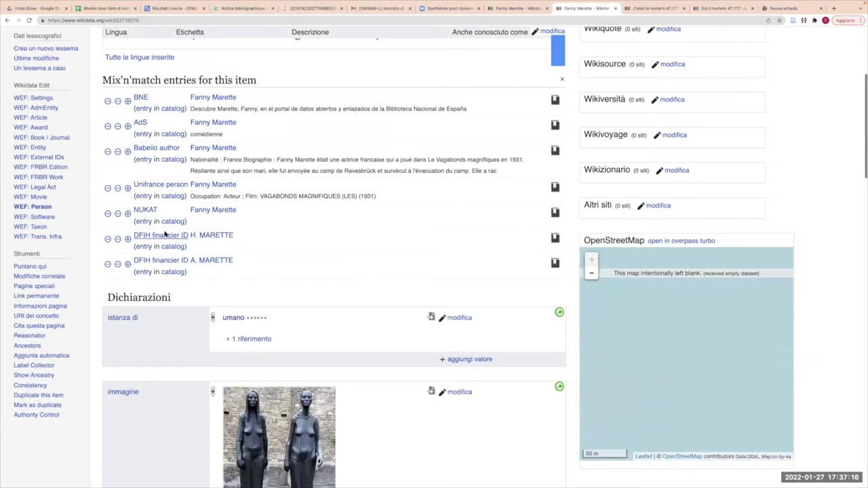
scroll(164, 233, "down", 15)
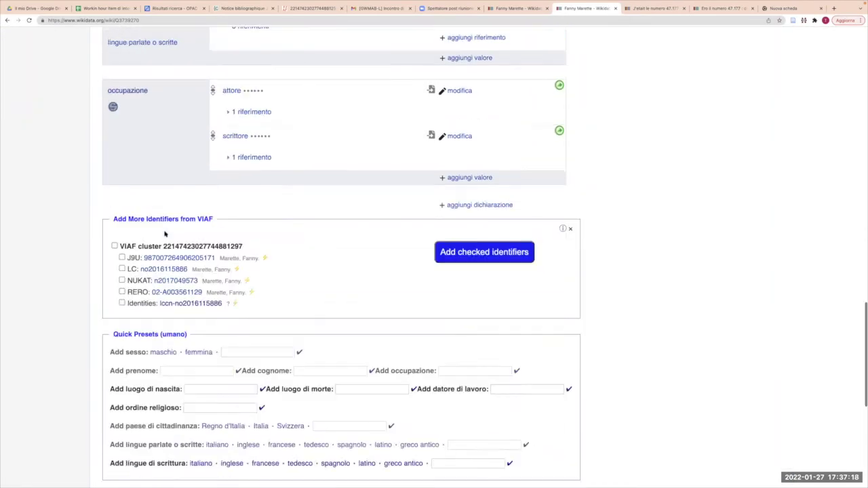
scroll(180, 368, "down", 10)
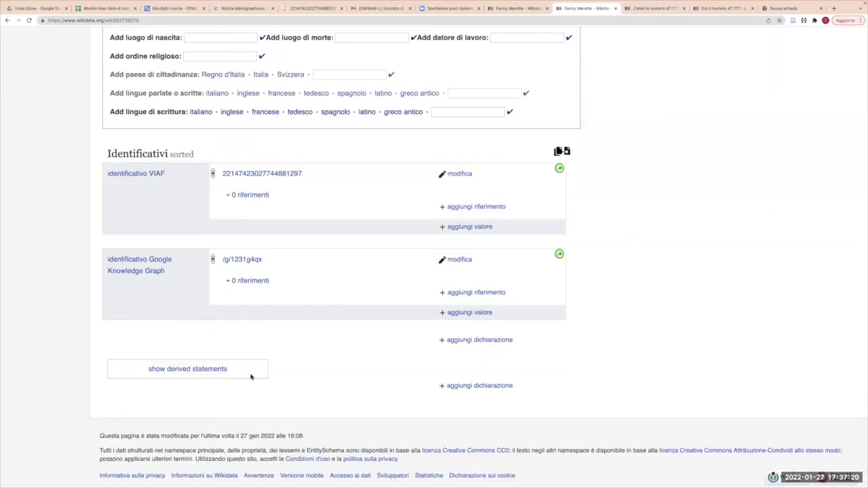
left_click(250, 376)
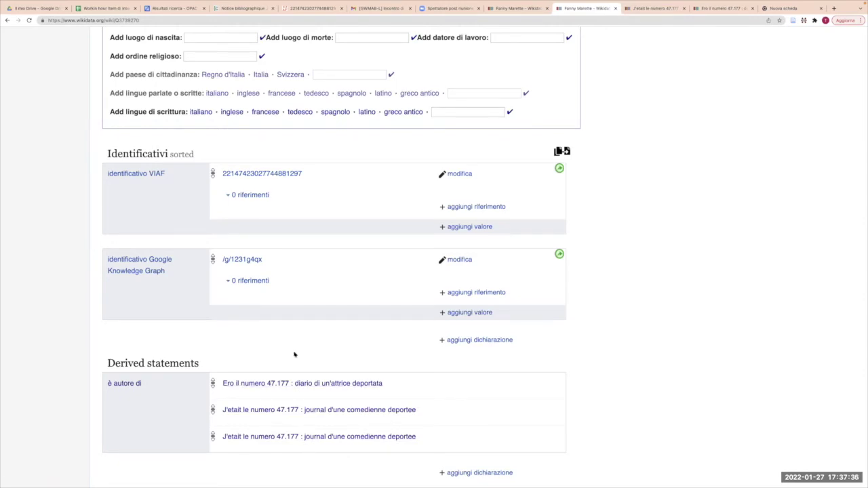
scroll(294, 354, "up", 3)
scroll(294, 354, "down", 5)
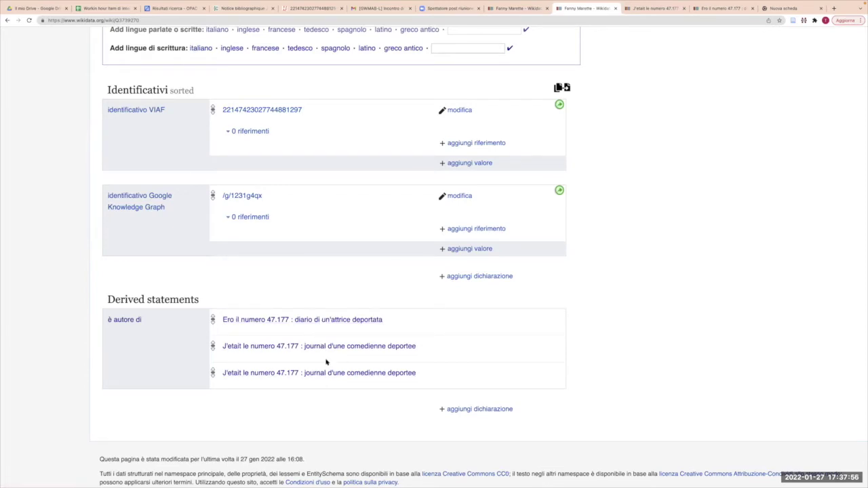
scroll(326, 362, "up", 5)
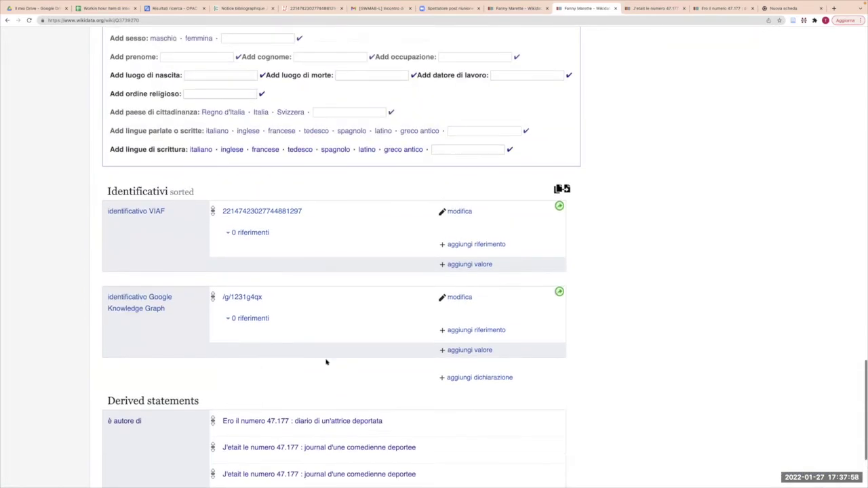
scroll(325, 362, "down", 4)
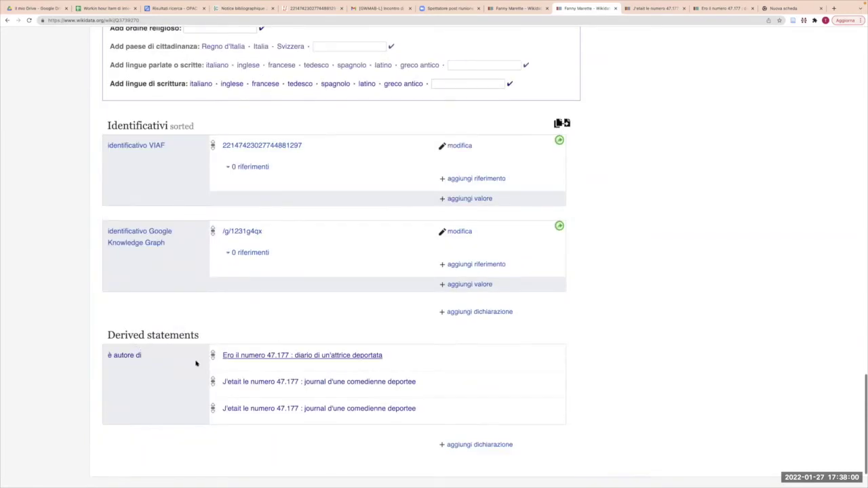
scroll(183, 332, "up", 3)
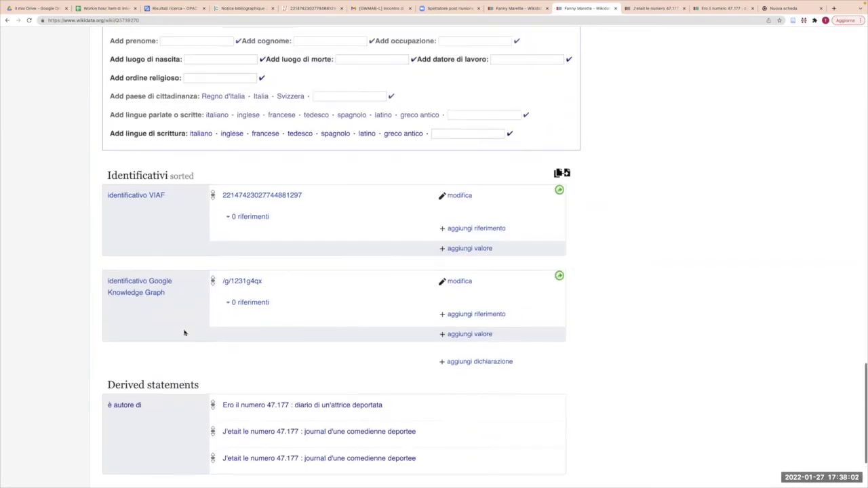
scroll(184, 333, "up", 10)
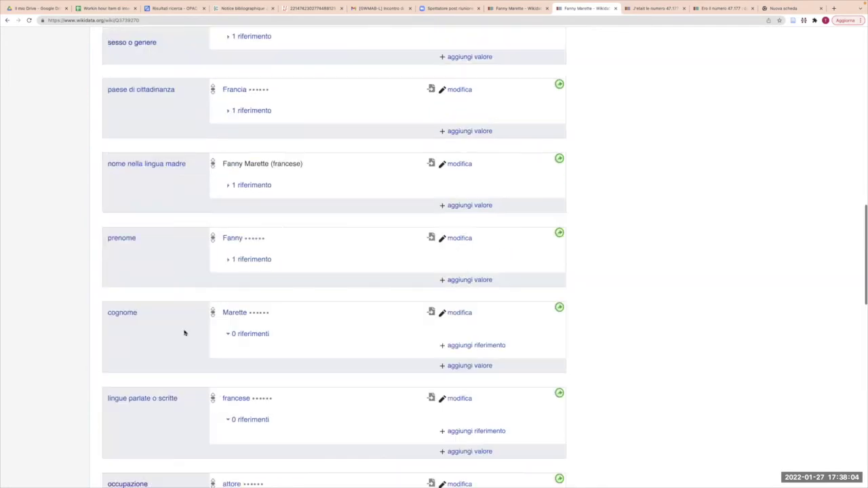
scroll(185, 332, "up", 10)
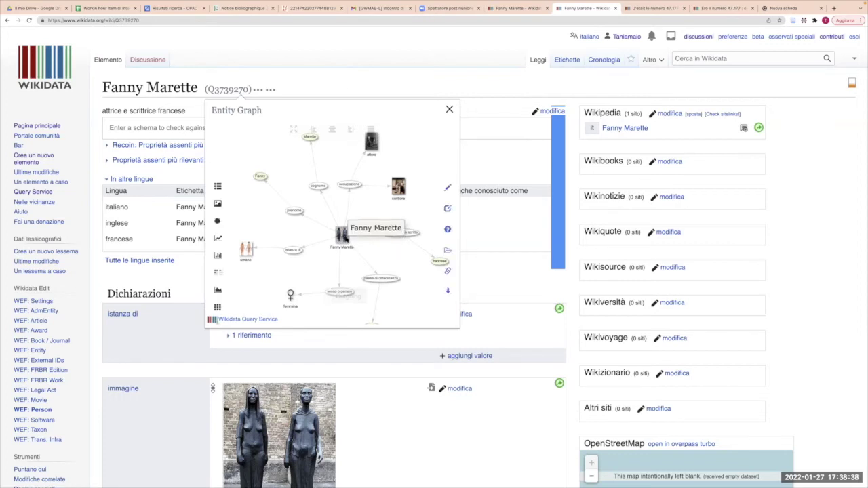
left_click_drag(341, 235, 336, 229)
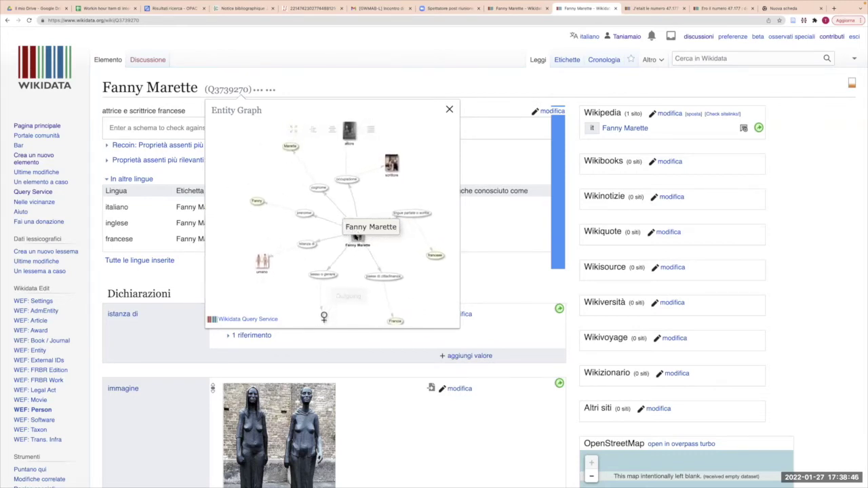
left_click(449, 109)
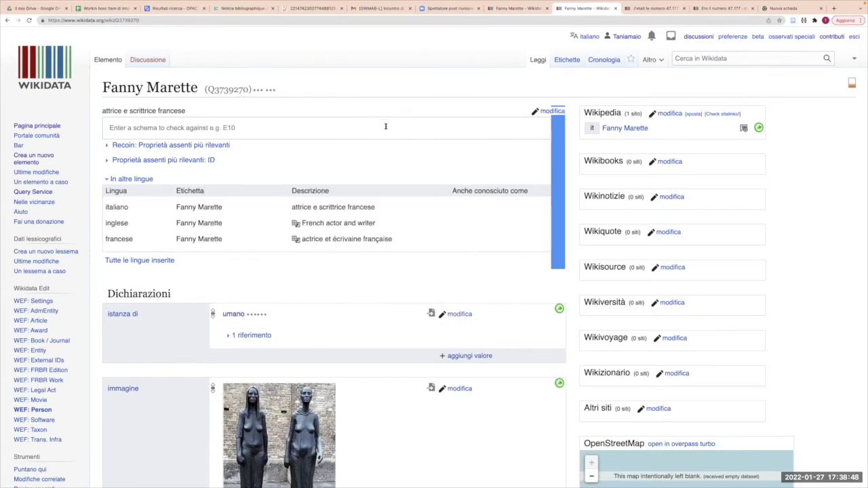
Start a new statement on Fanny Marette's item with the property "opere rilevanti".
scroll(385, 128, "down", 3)
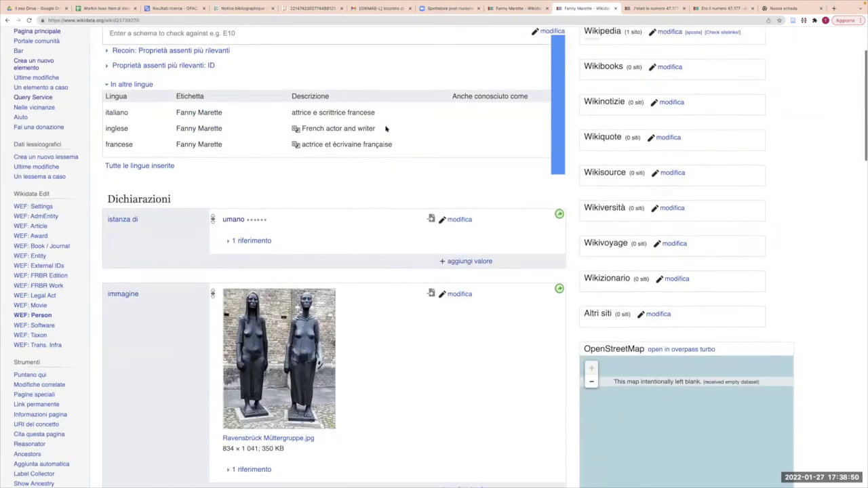
scroll(386, 128, "down", 15)
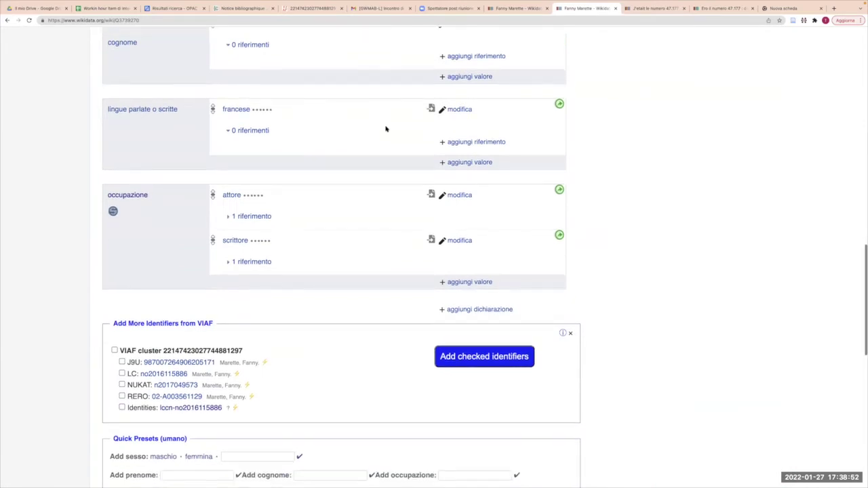
left_click(490, 309)
type("opera")
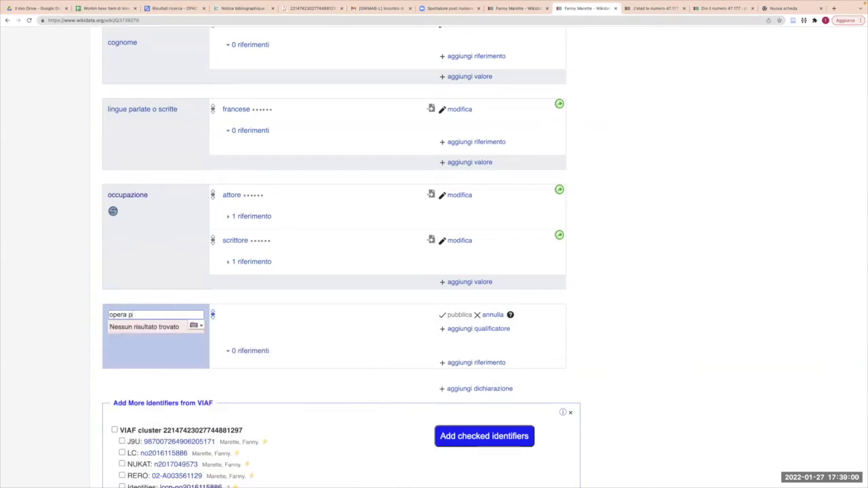
key("BackSpace")
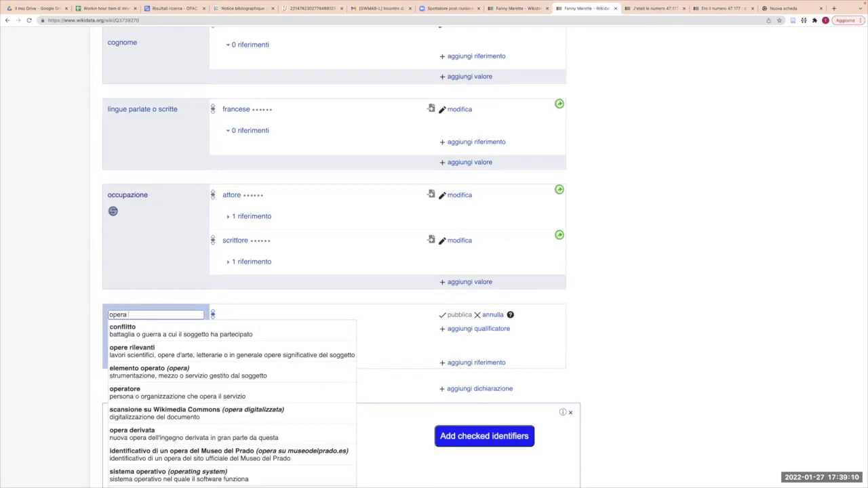
left_click(325, 354)
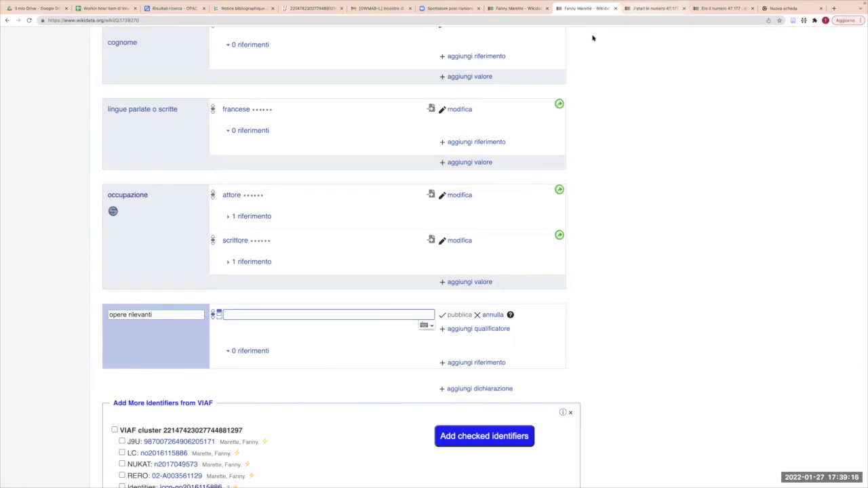
Go from the French edition's "edizione o traduzione di" statement to the original work's item and copy its identifier Q110713548.
left_click(636, 10)
left_click_drag(506, 89, 549, 89)
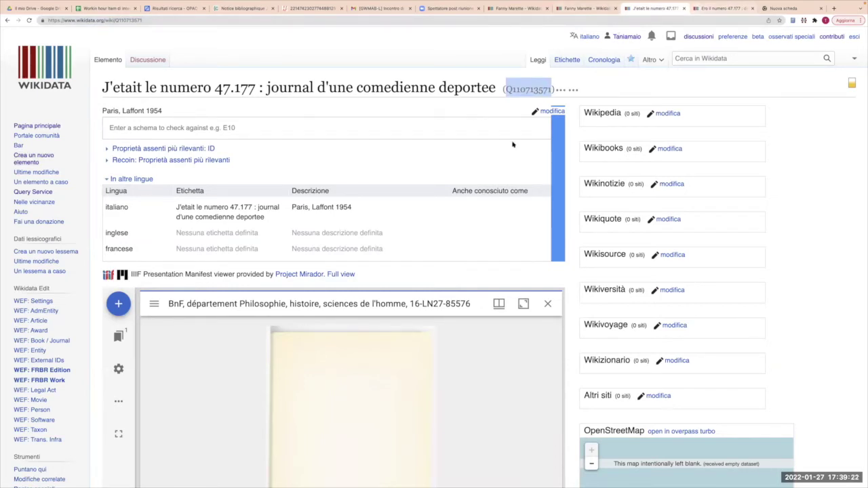
scroll(387, 173, "down", 5)
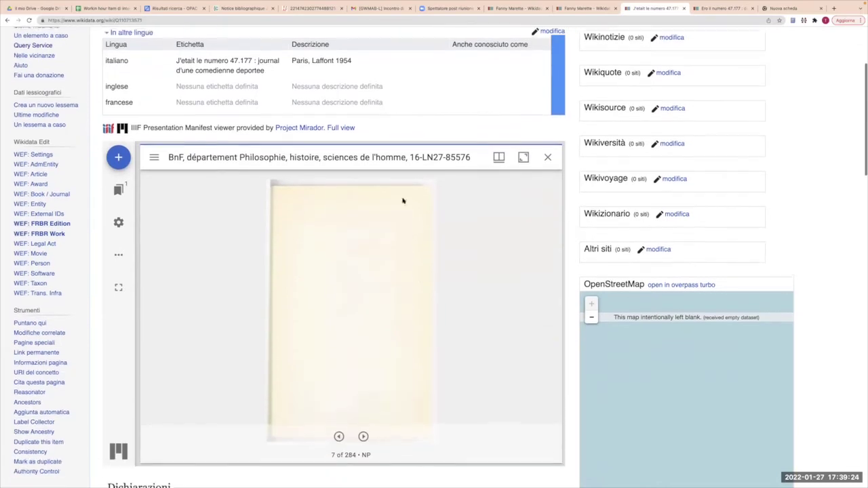
scroll(400, 443, "down", 7)
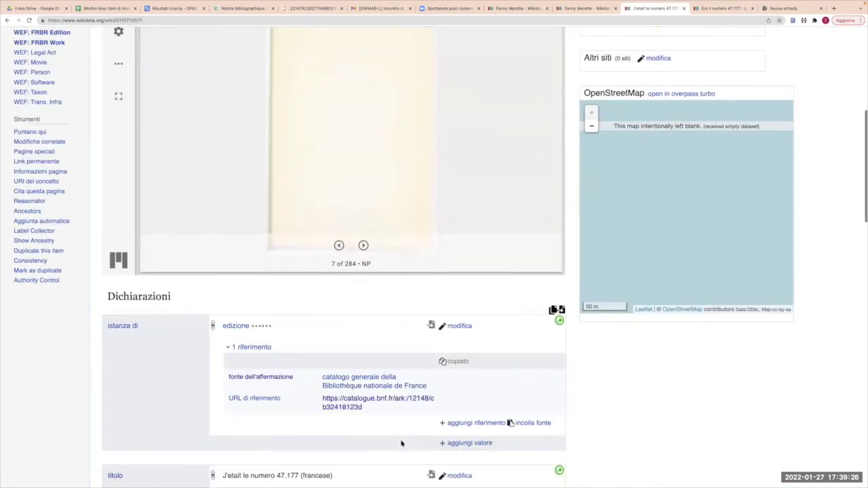
scroll(401, 443, "down", 11)
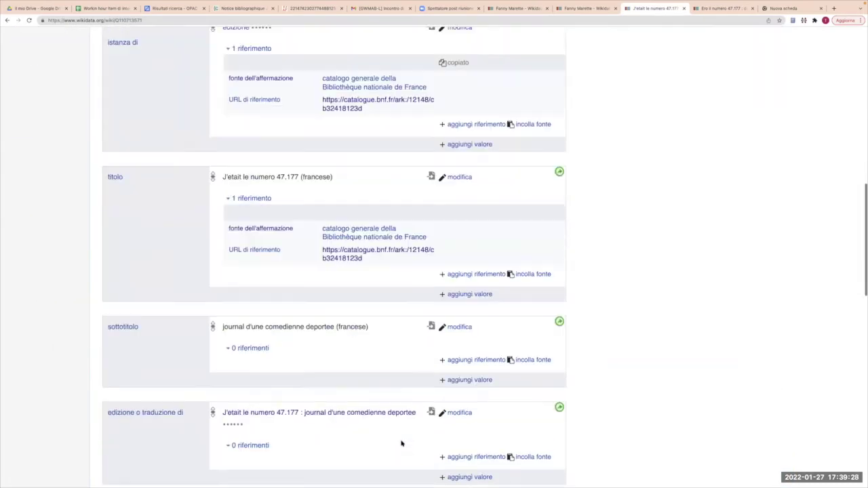
left_click(323, 330)
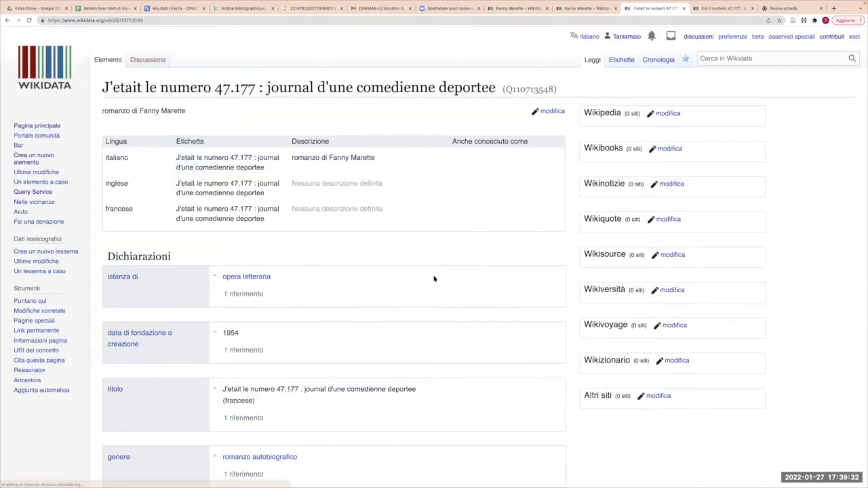
left_click_drag(508, 89, 551, 89)
key("ctrl+c")
Set the "opere rilevanti" value on Fanny Marette's item to the work Q110713548 and publish the statement.
left_click(582, 9)
key("ctrl+v")
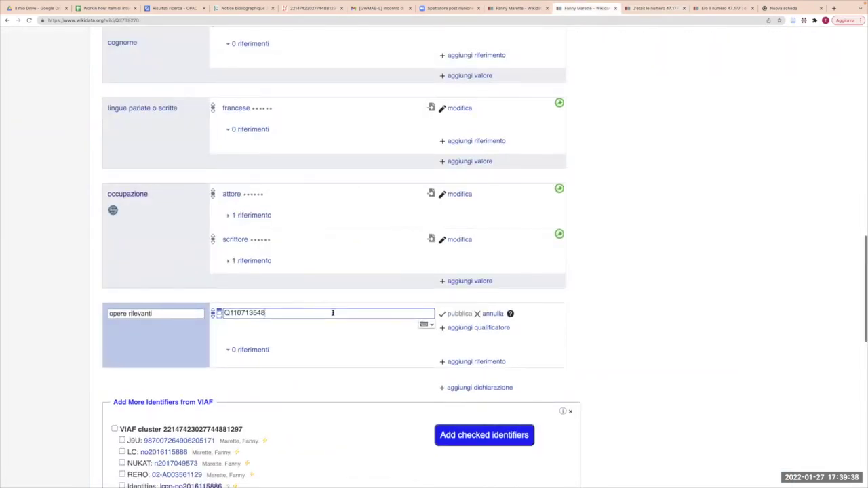
left_click(312, 332)
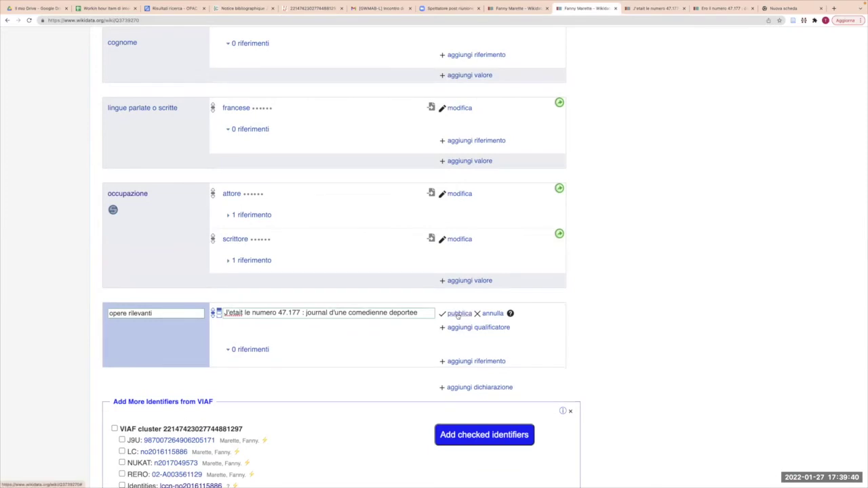
key("Return")
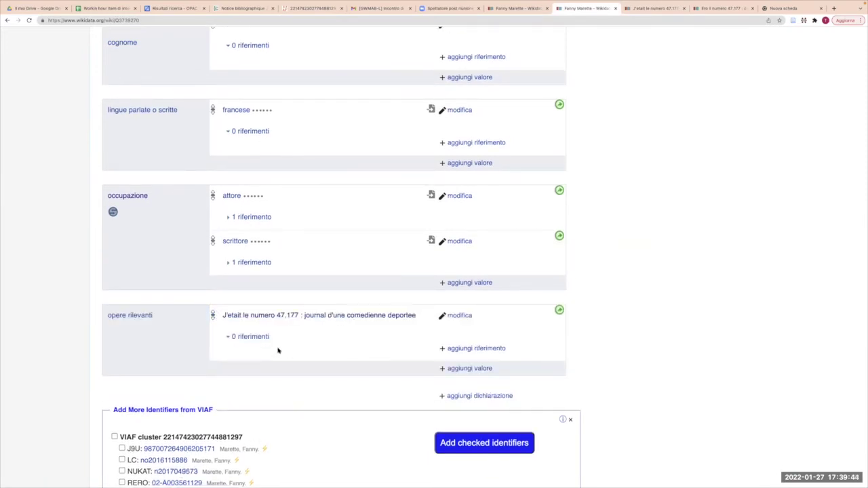
Add a reference to the "opere rilevanti" statement with "fonte dell'affermazione" set to "catalogo generale della Bibliothèque nationale de France".
left_click(471, 349)
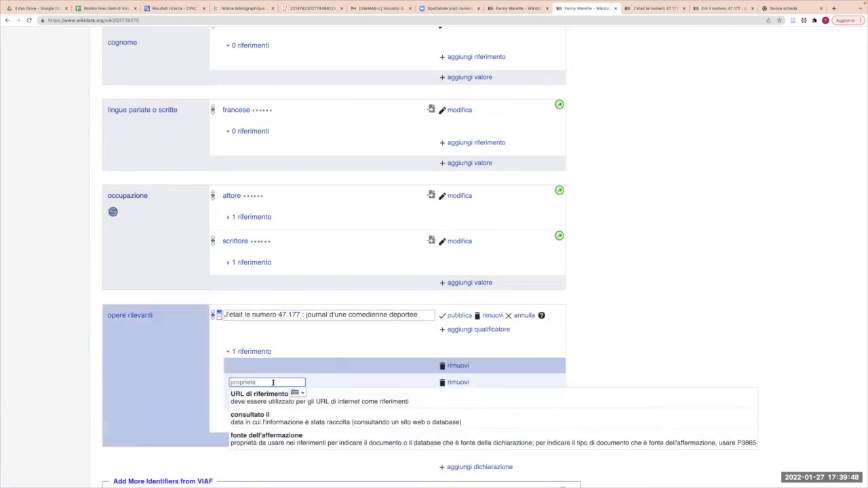
left_click(271, 439)
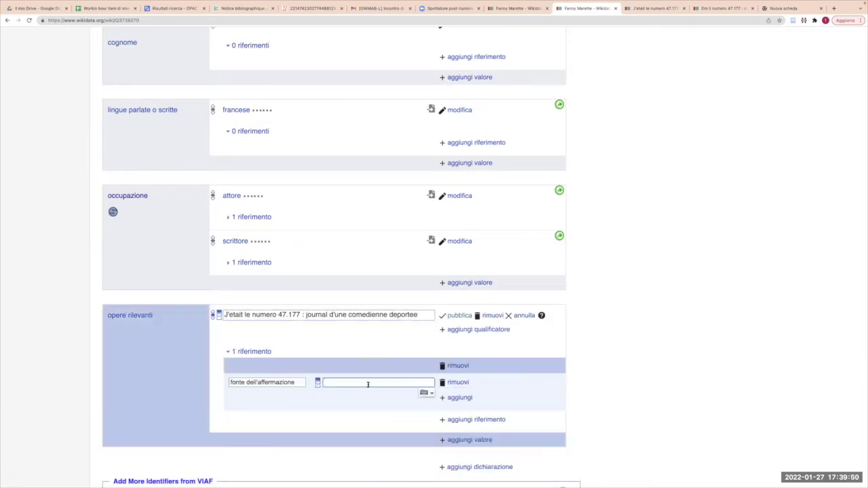
type("Qatalogo ")
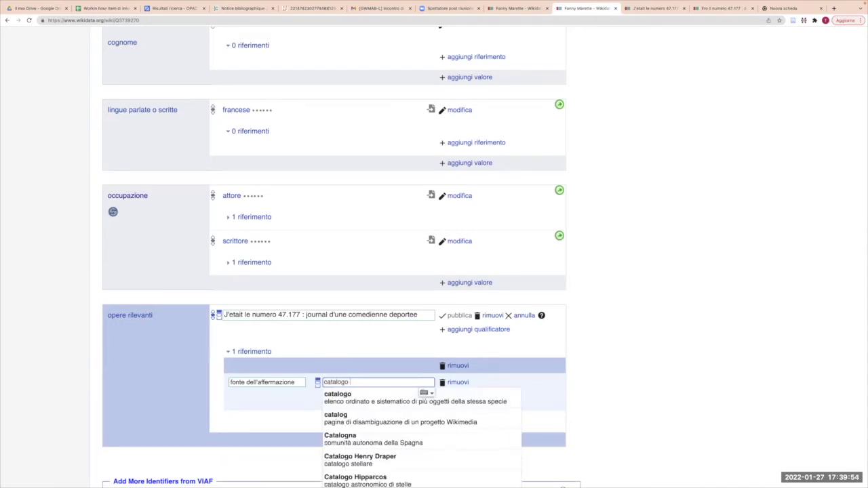
type("della bibl")
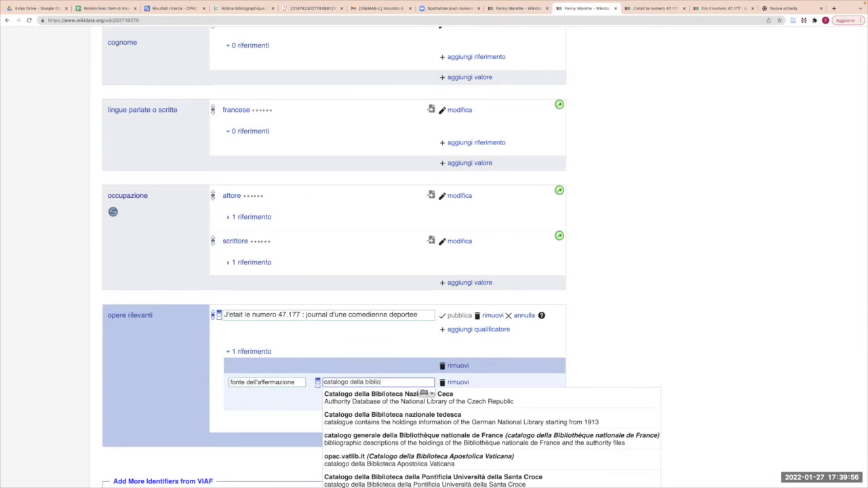
type("ionale de France")
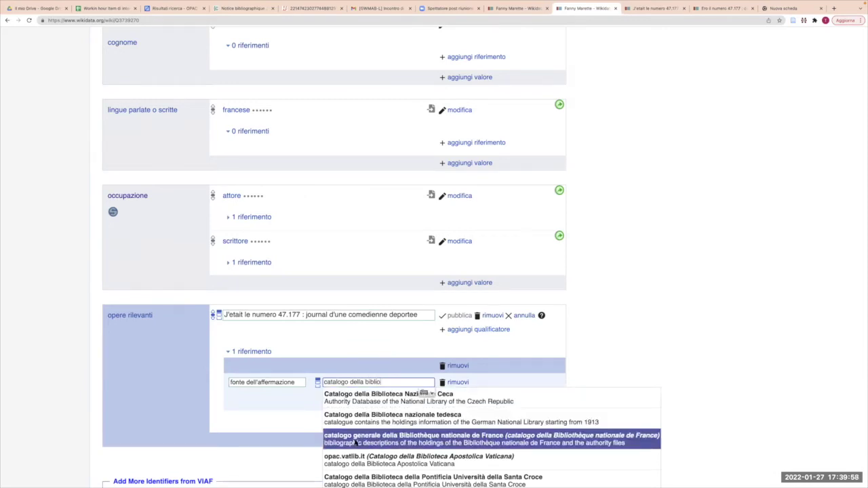
left_click(355, 441)
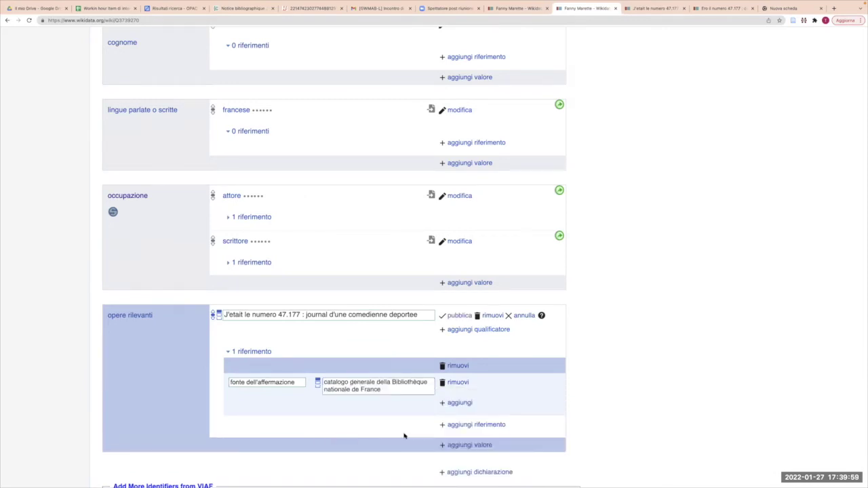
Add a second property row to the reference and consult the French edition's record in the BnF catalogue.
left_click(459, 403)
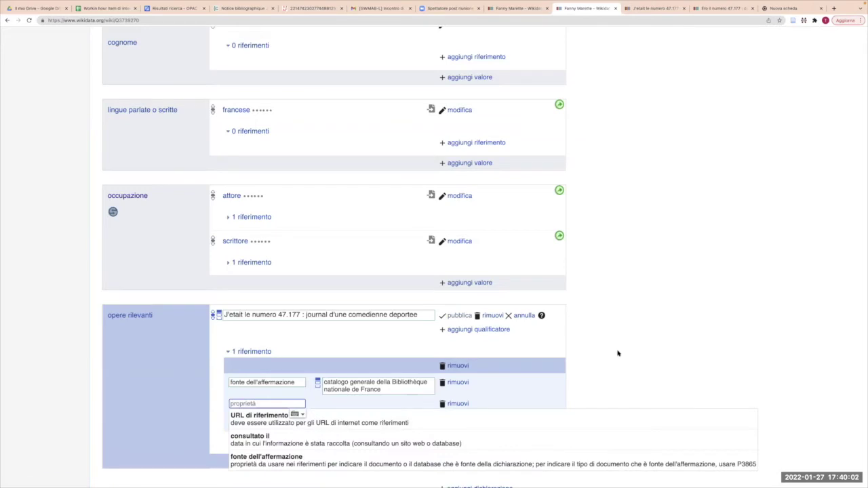
scroll(617, 353, "down", 2)
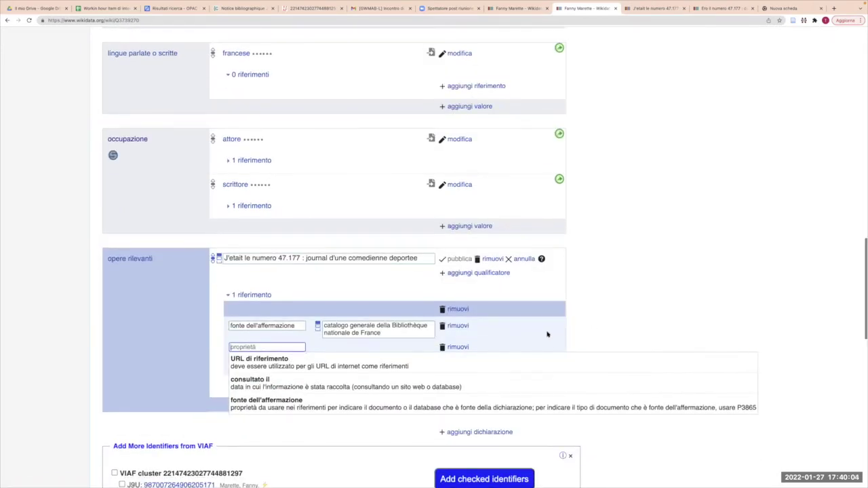
left_click(248, 9)
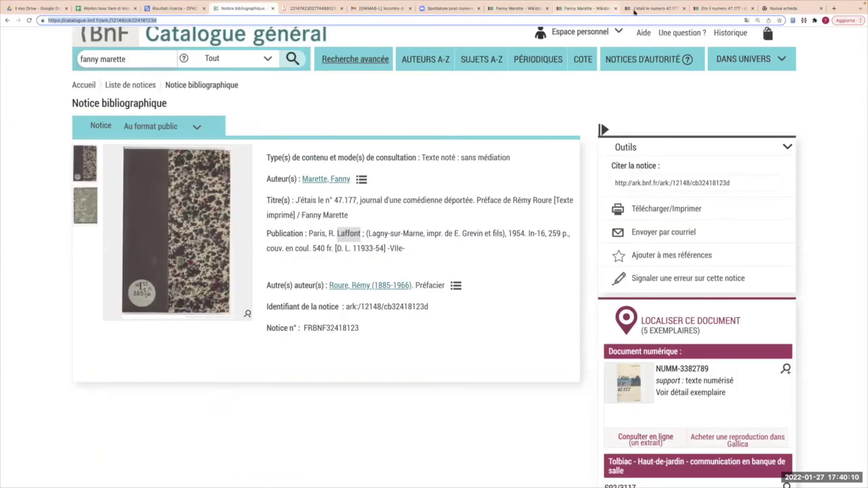
left_click(589, 10)
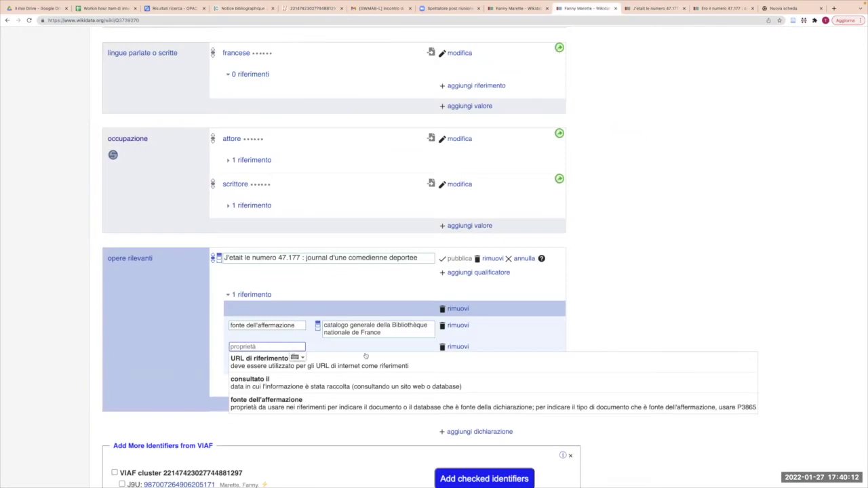
scroll(400, 332, "up", 1)
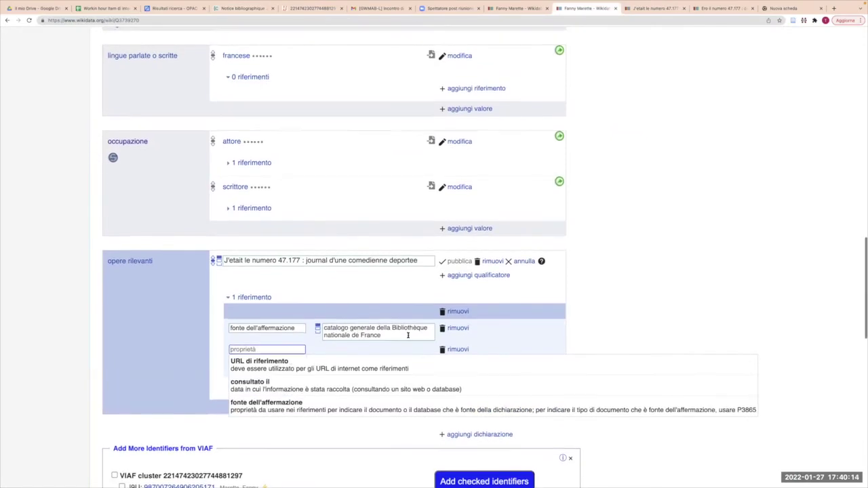
scroll(309, 357, "down", 1)
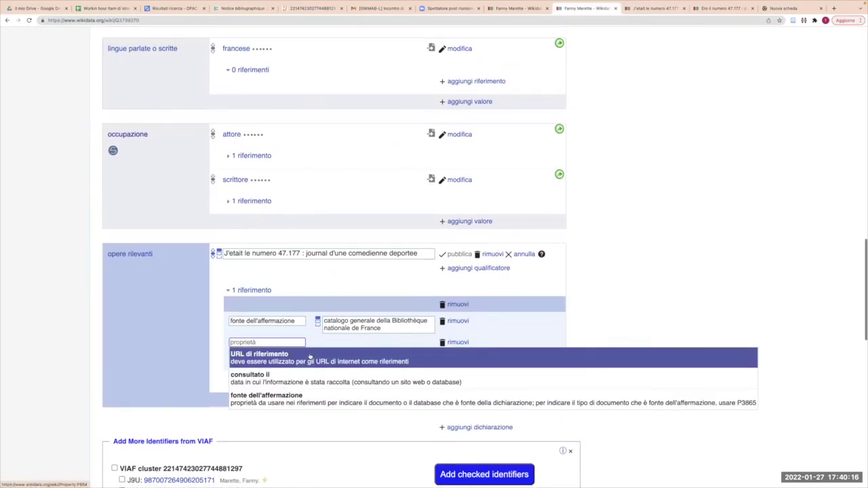
scroll(308, 359, "up", 1)
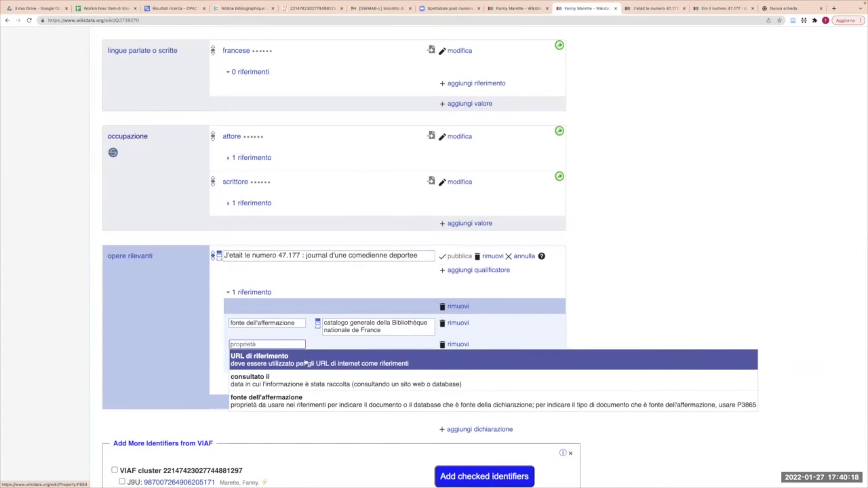
scroll(305, 363, "up", 1)
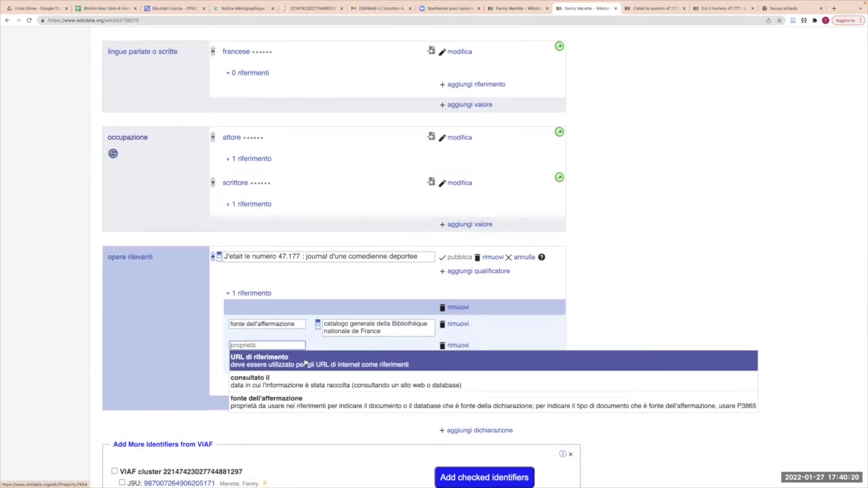
scroll(305, 362, "down", 1)
scroll(305, 363, "down", 1)
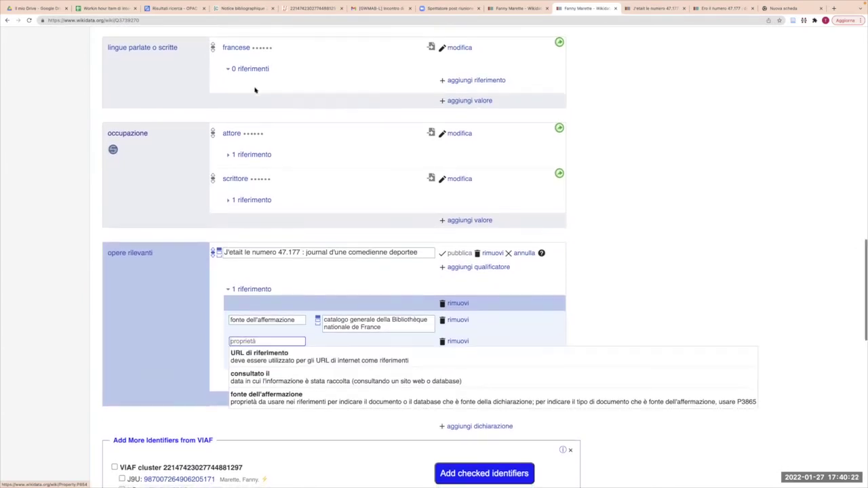
left_click(230, 9)
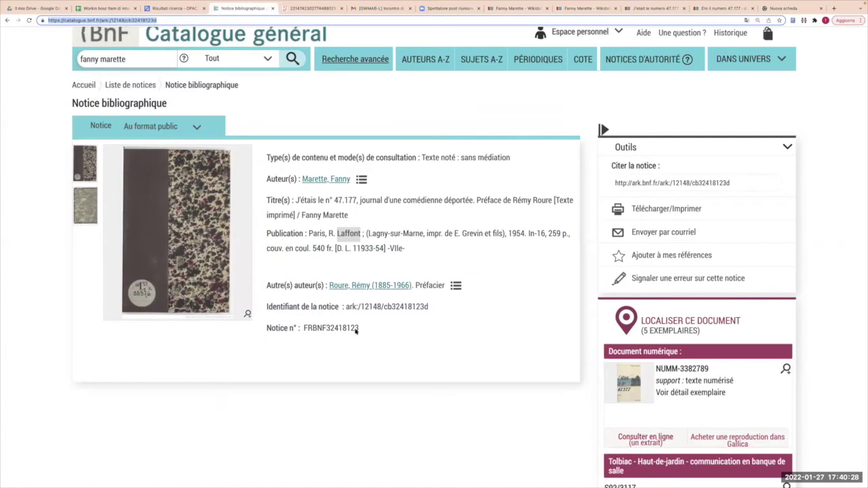
left_click(583, 9)
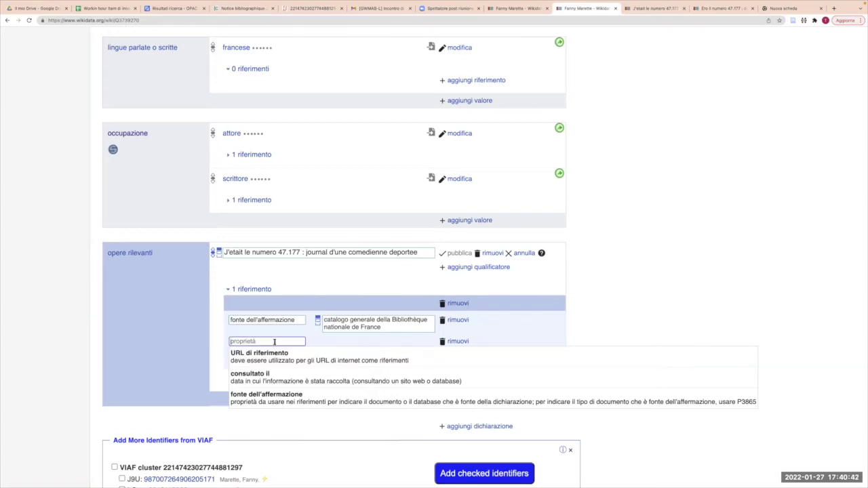
Set the reference's second property to "identificativo BNF".
type("c")
type("d ")
type("bnf")
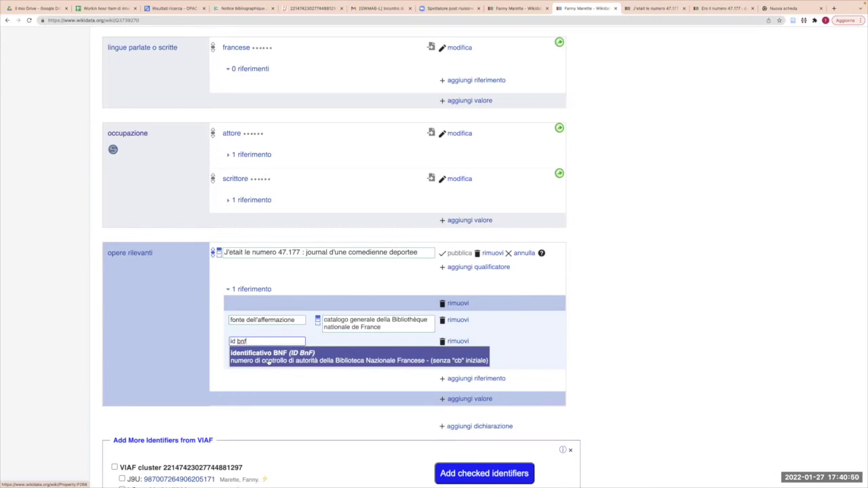
left_click(268, 358)
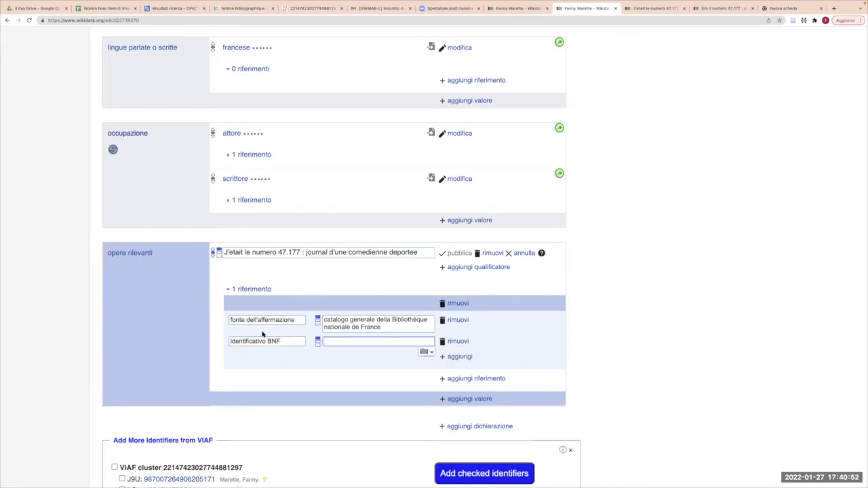
Copy the identifier 32418123d from the BnF record's web address, enter it as the "identificativo BNF" value, and publish the statement.
mouse_move(226, 17)
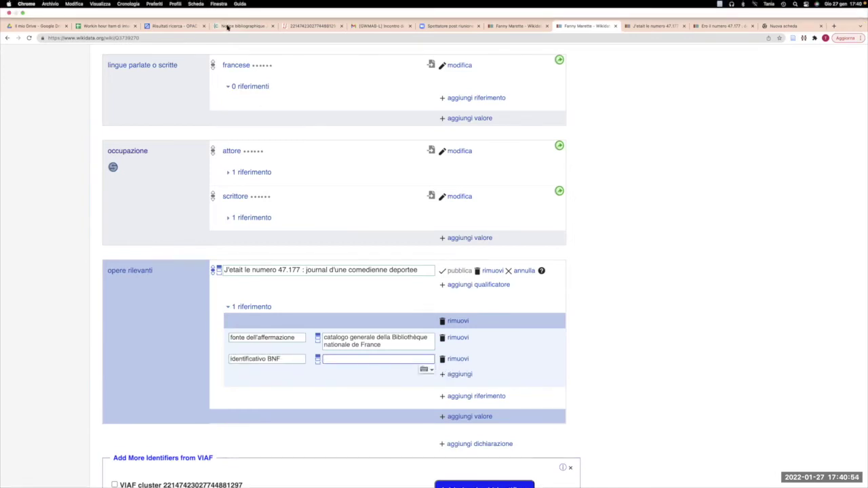
left_click(227, 26)
left_click(128, 38)
left_click(131, 38)
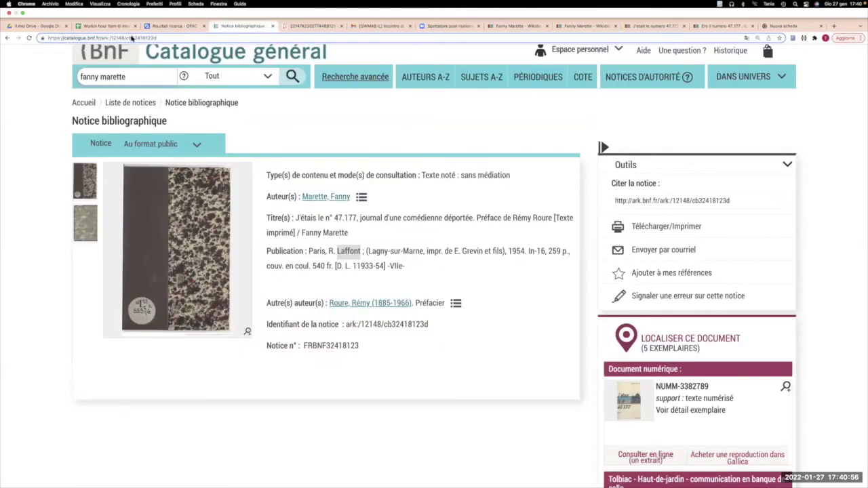
left_click_drag(160, 38, 132, 38)
key("super+c")
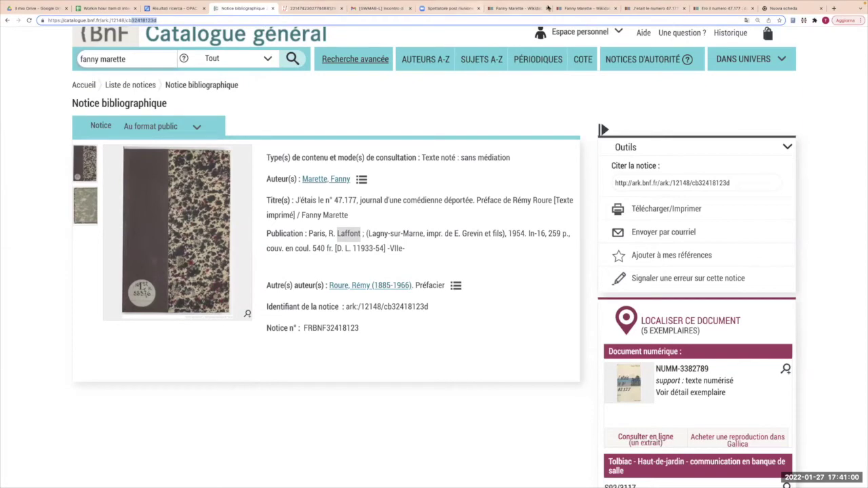
left_click(586, 8)
key("super+v")
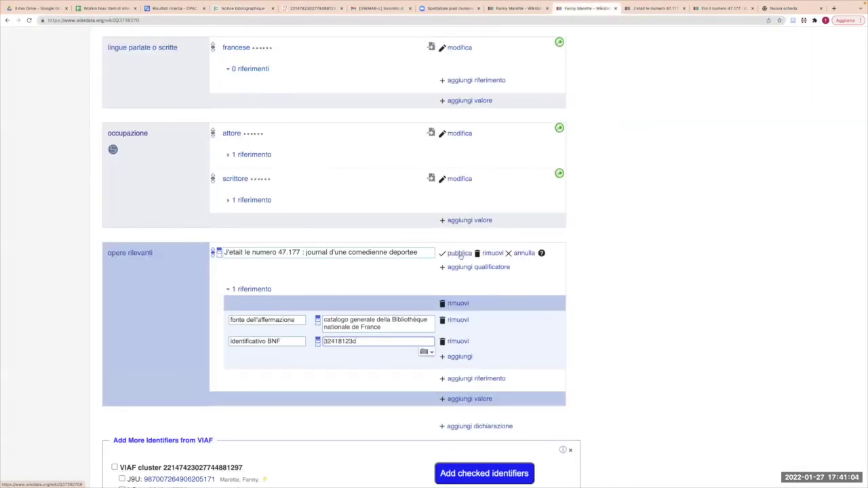
left_click(459, 254)
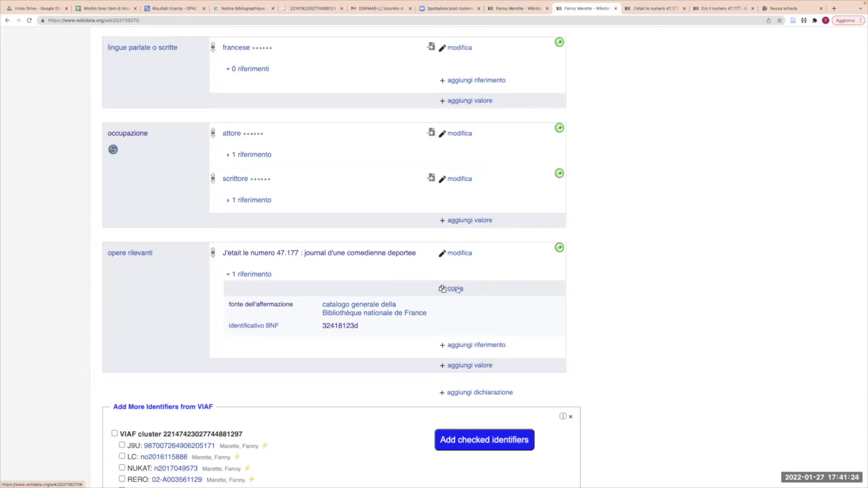
Add "consultato il" with the date 2022-01-27 to the reference of the "opere rilevanti" statement and publish it.
scroll(454, 290, "down", 1)
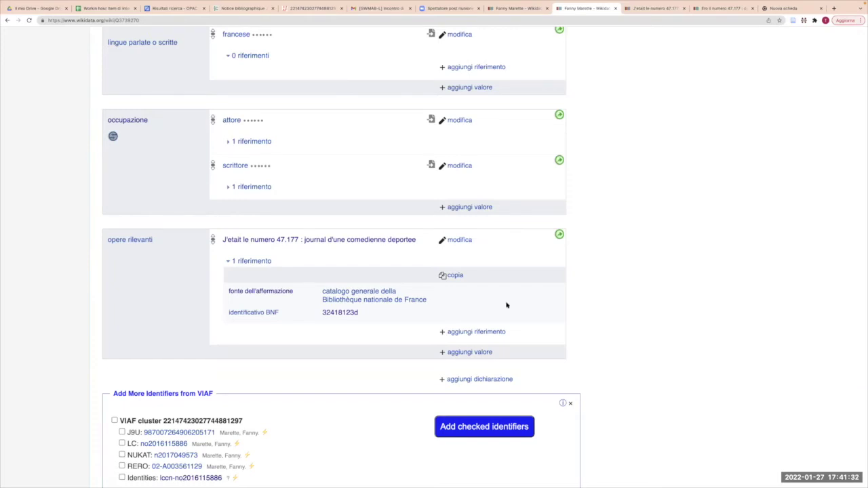
left_click(467, 243)
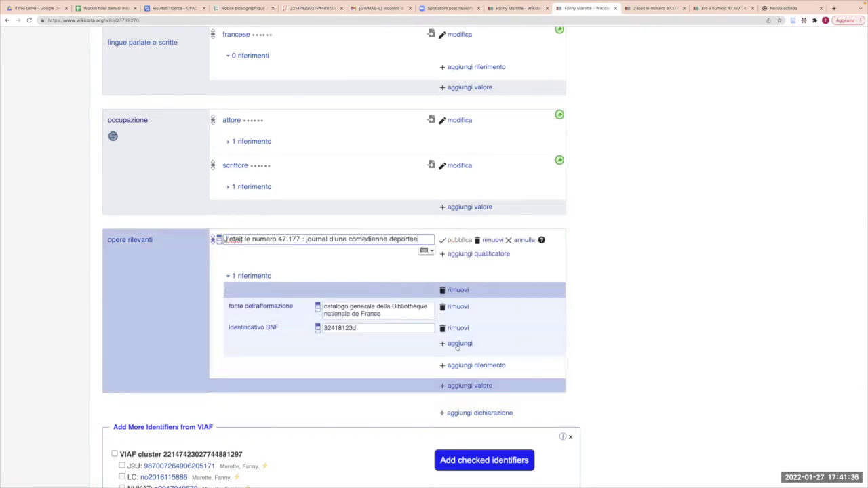
left_click(380, 374)
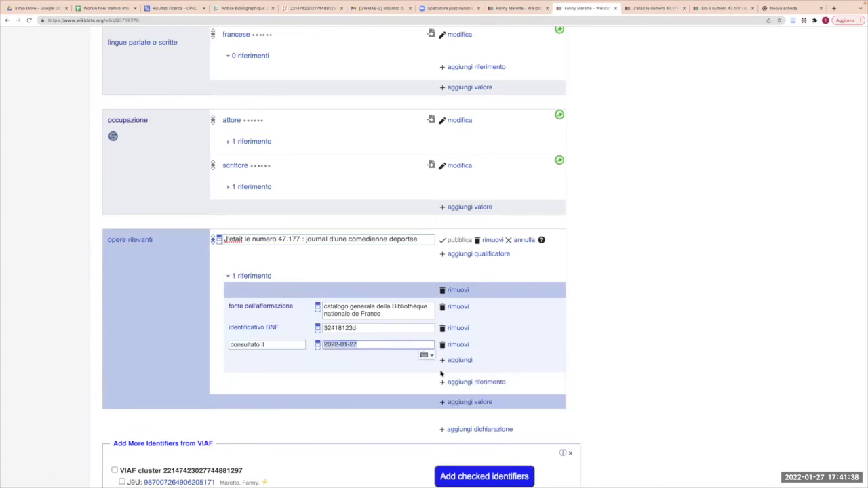
left_click(458, 240)
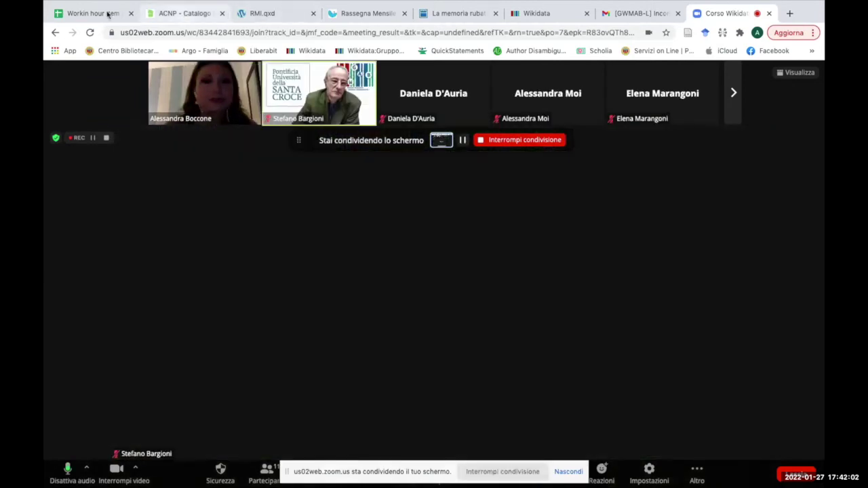
Switch to the Google Sheets spreadsheet "Workin hour Item di interesse bibliografico" and open the Zotero bibliography linked in its first row.
left_click(92, 14)
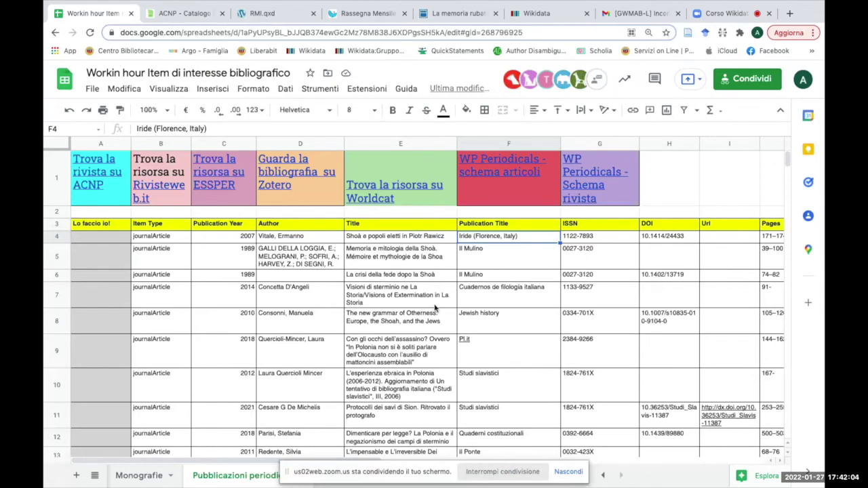
key("ctrl+l")
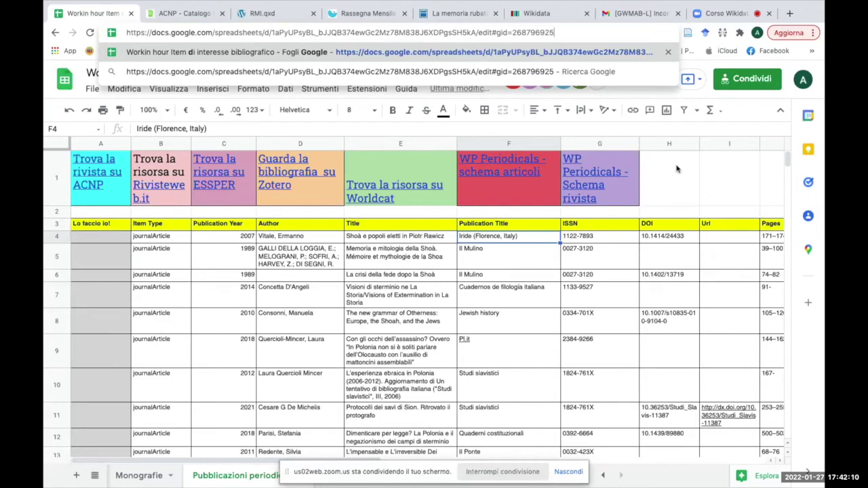
key("Escape")
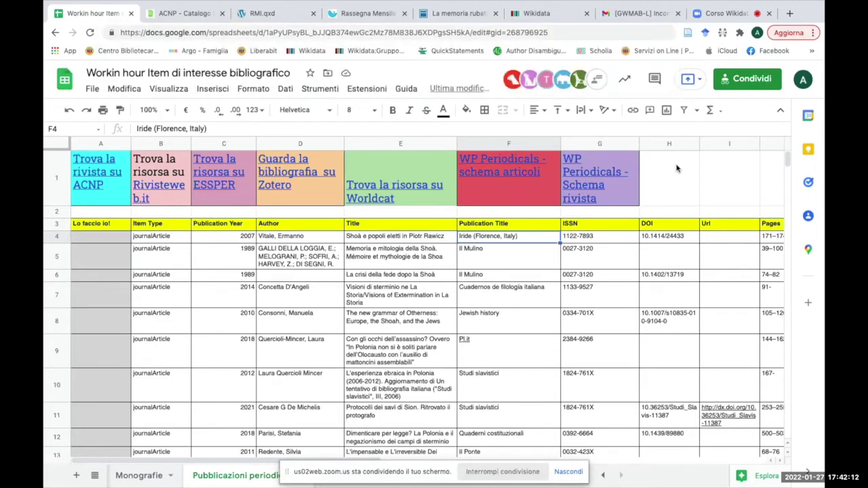
left_click(676, 168)
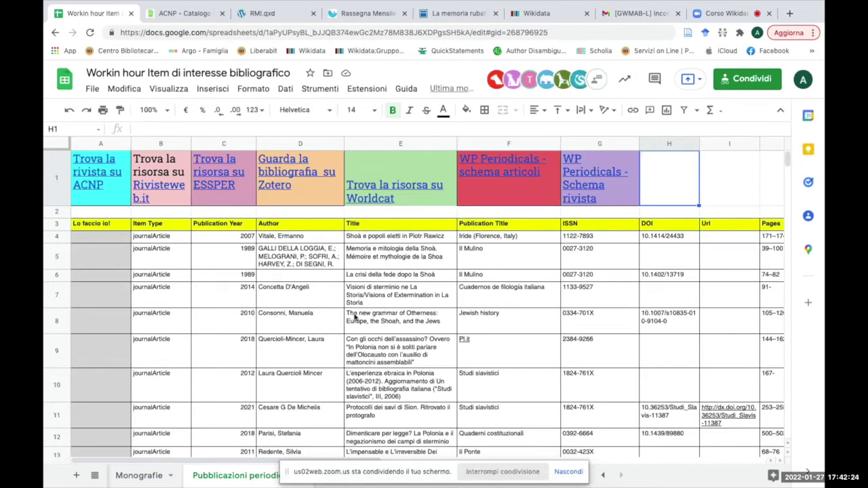
left_click(278, 176)
left_click(321, 221)
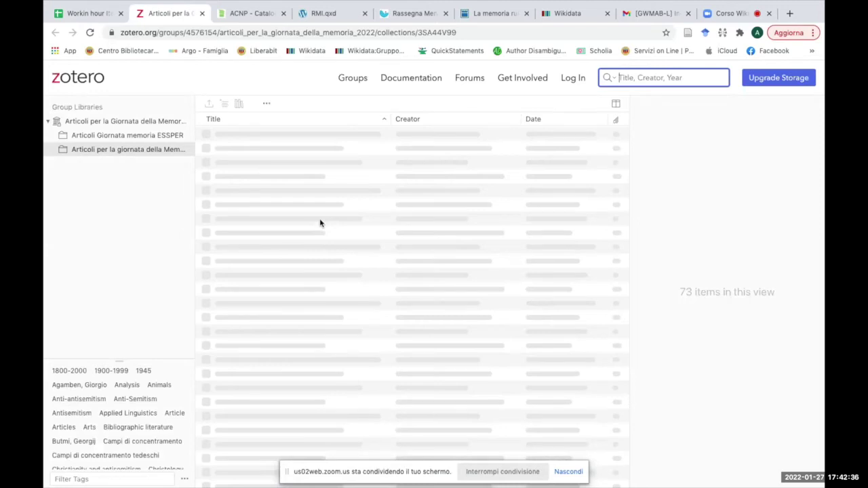
Return to the "Workin hour Item di interesse bibliografico" spreadsheet and examine the resource links in row 1 and the journal article list.
left_click(89, 13)
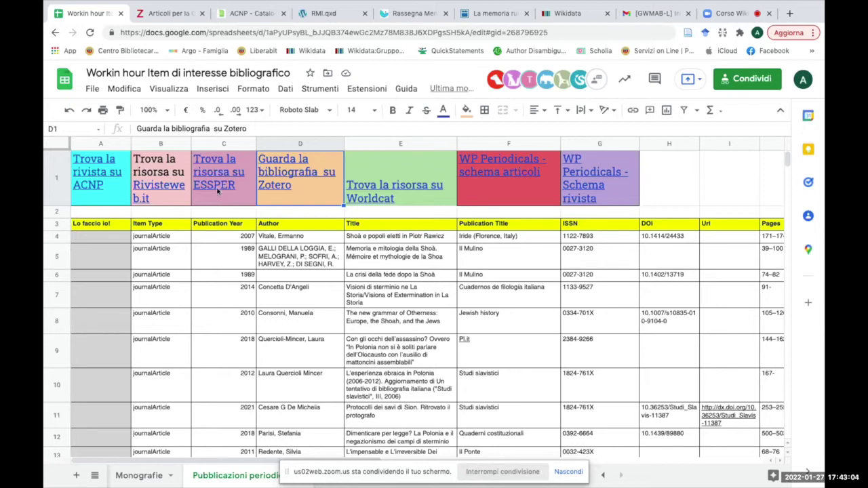
mouse_move(152, 193)
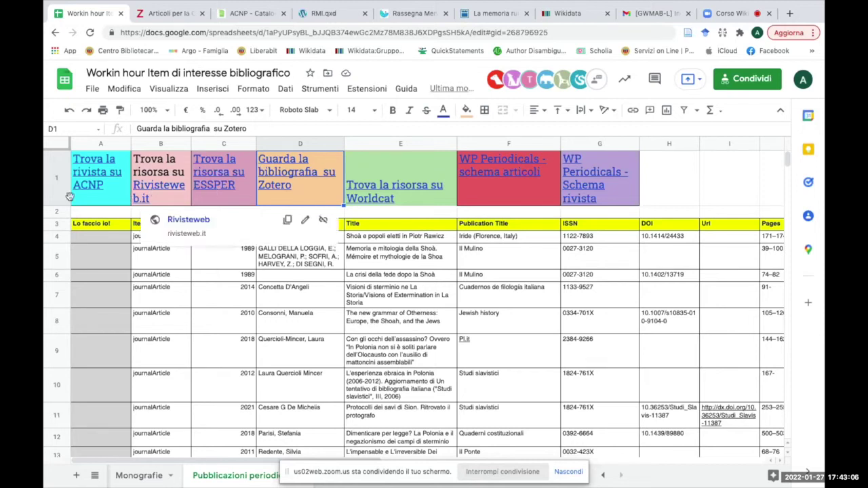
mouse_move(96, 183)
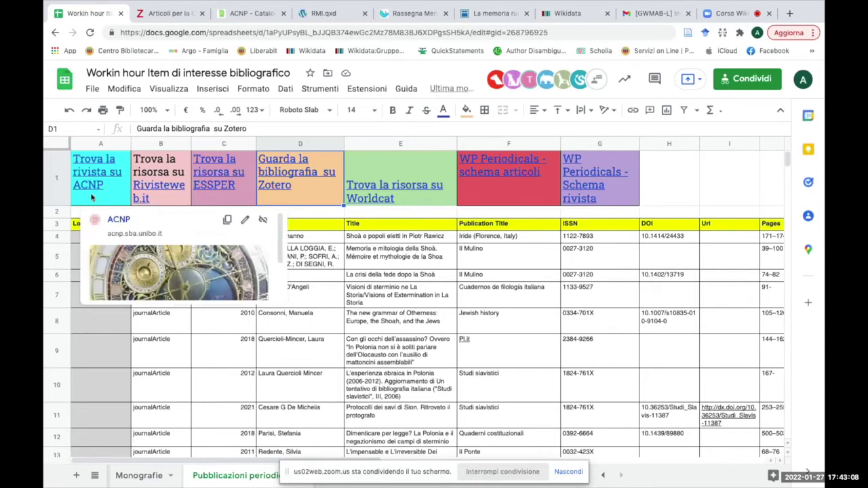
mouse_move(405, 200)
mouse_move(392, 185)
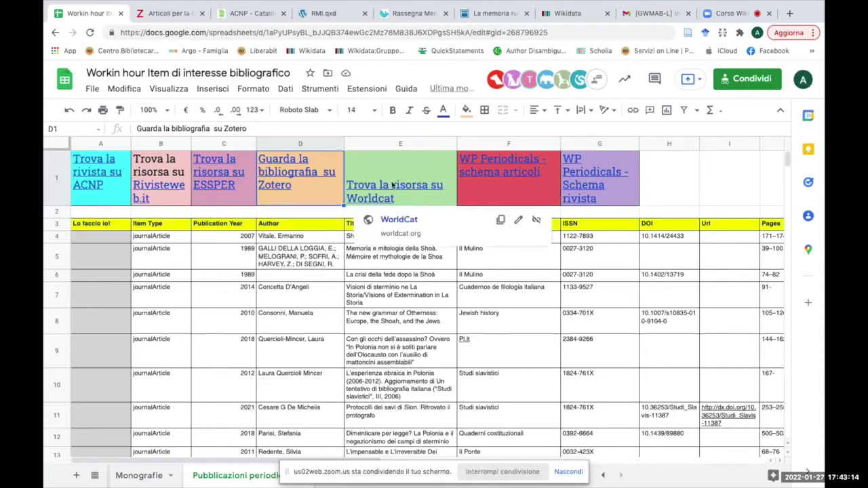
mouse_move(520, 190)
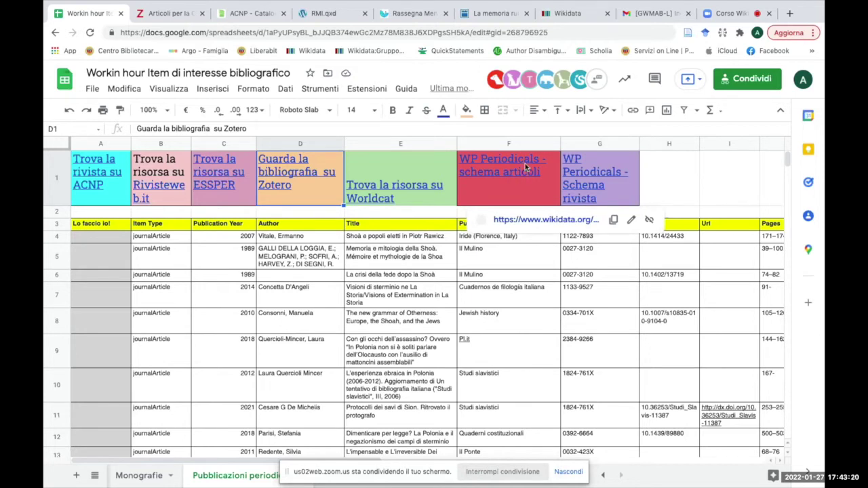
mouse_move(616, 162)
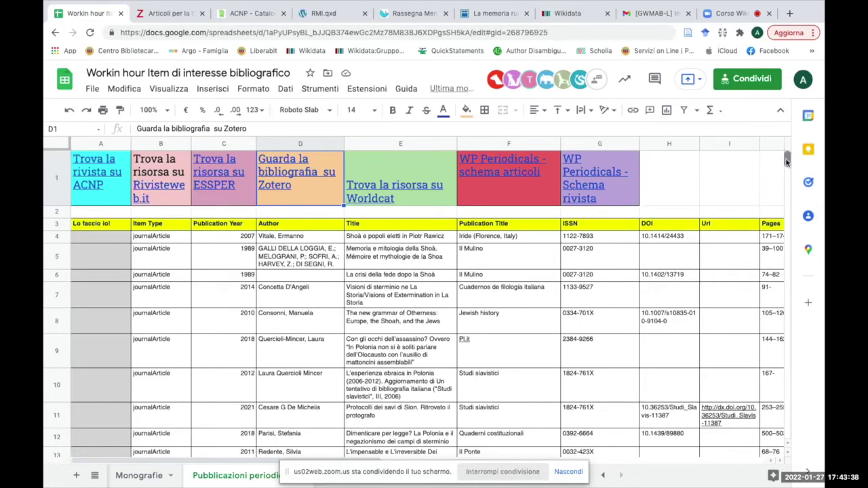
scroll(787, 159, "down", 3)
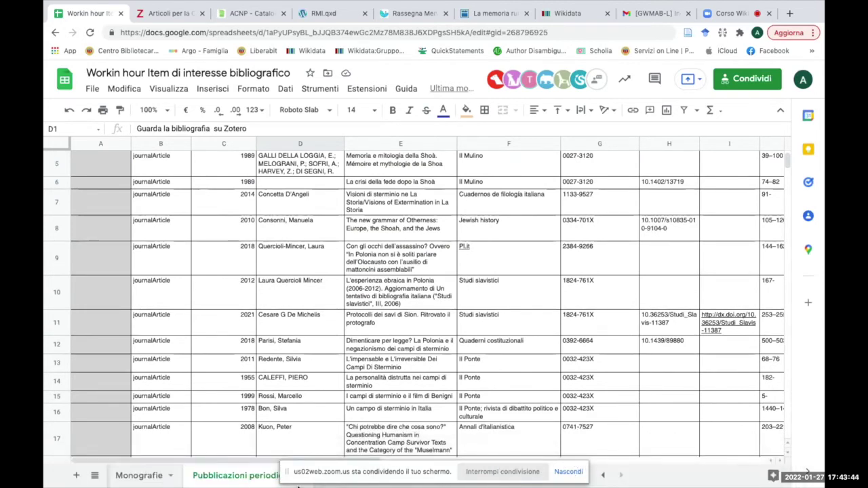
Open the ESSPER article search linked in the "Selezione Shoah su ESSPER" sheet.
left_click_drag(290, 472, 464, 443)
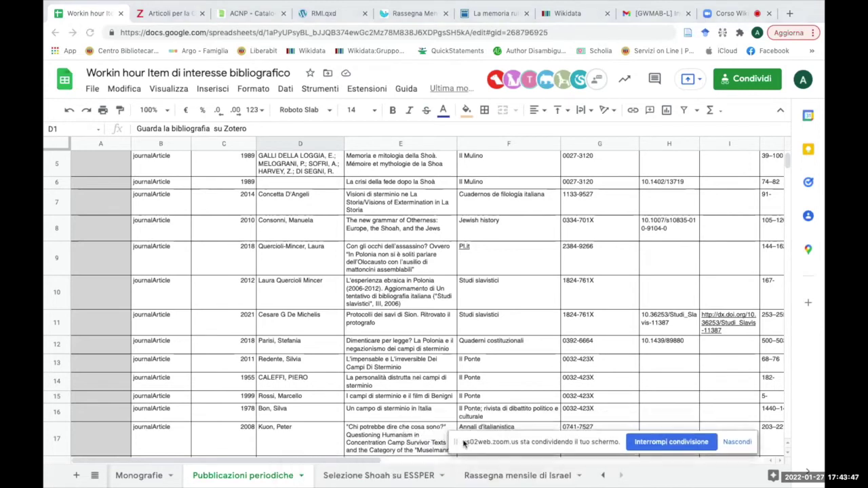
left_click(372, 476)
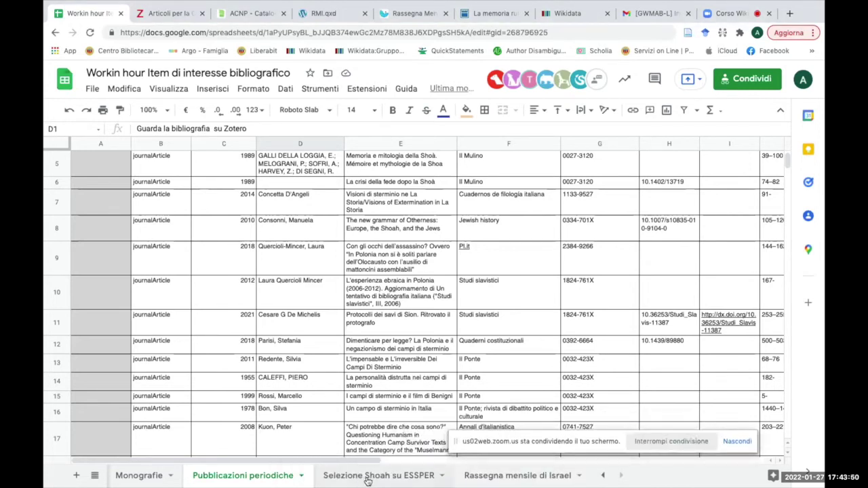
left_click(366, 481)
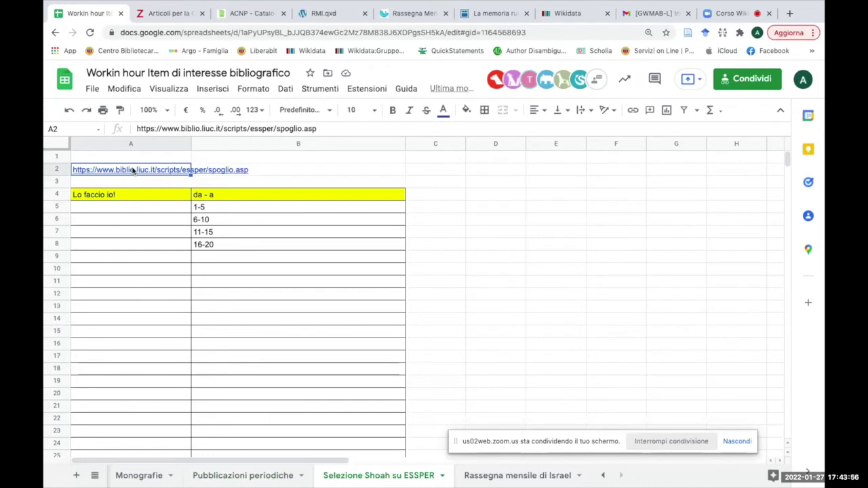
mouse_move(133, 170)
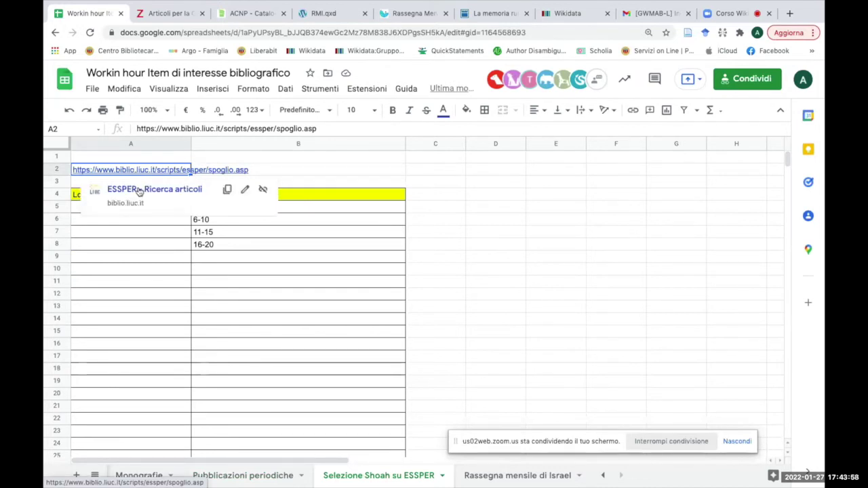
left_click(139, 190)
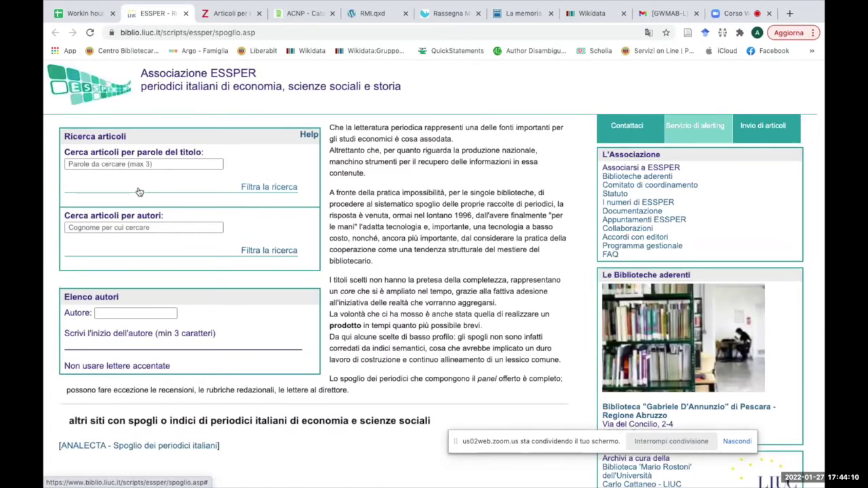
Search ESSPER article titles for "SHOAH" and expand the details of the first result.
left_click(97, 164)
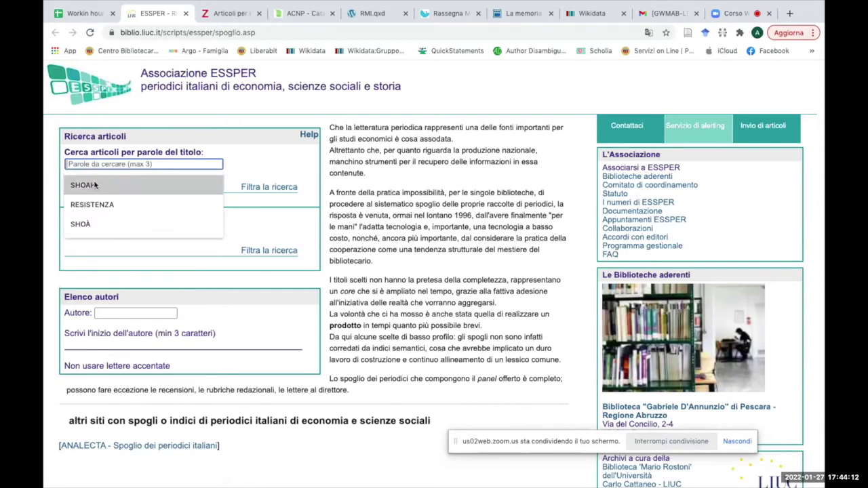
left_click(95, 185)
left_click(88, 211)
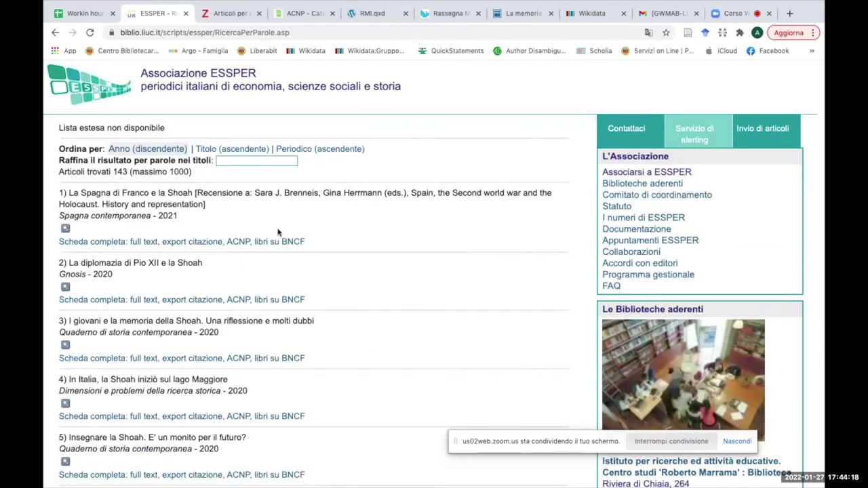
left_click(65, 228)
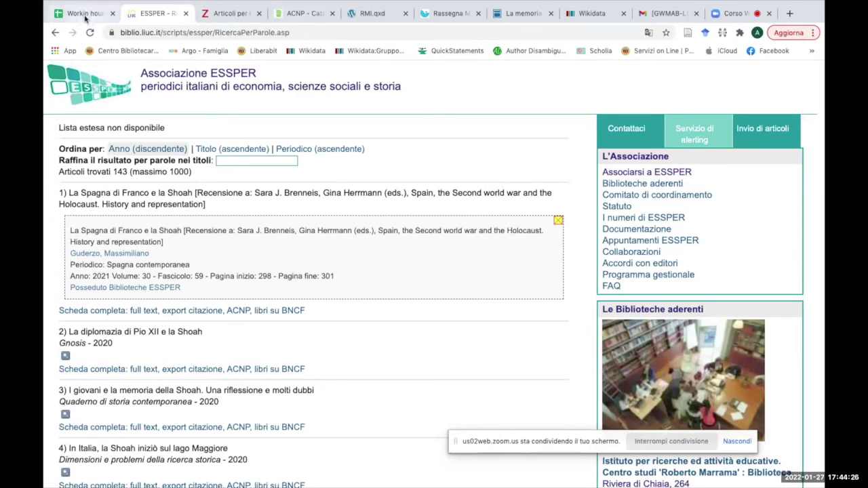
Return to the spreadsheet and open the UCEI issue archive linked in the "Rassegna mensile di Israel" sheet.
left_click(86, 18)
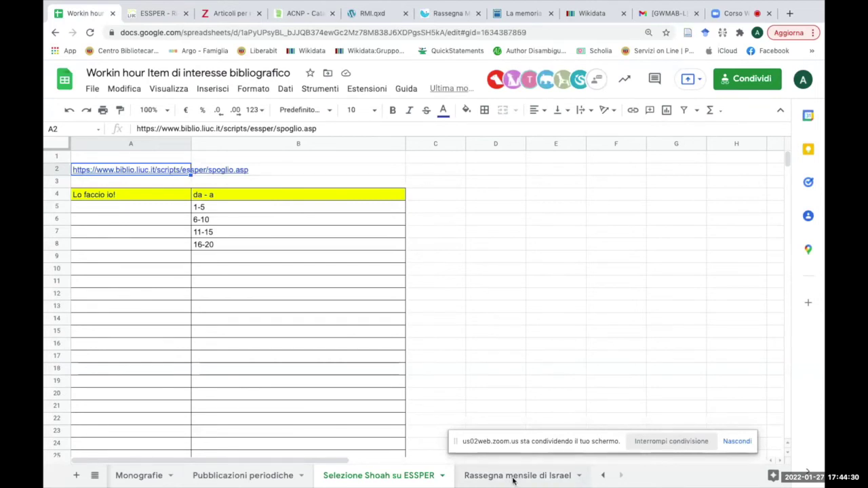
left_click(513, 476)
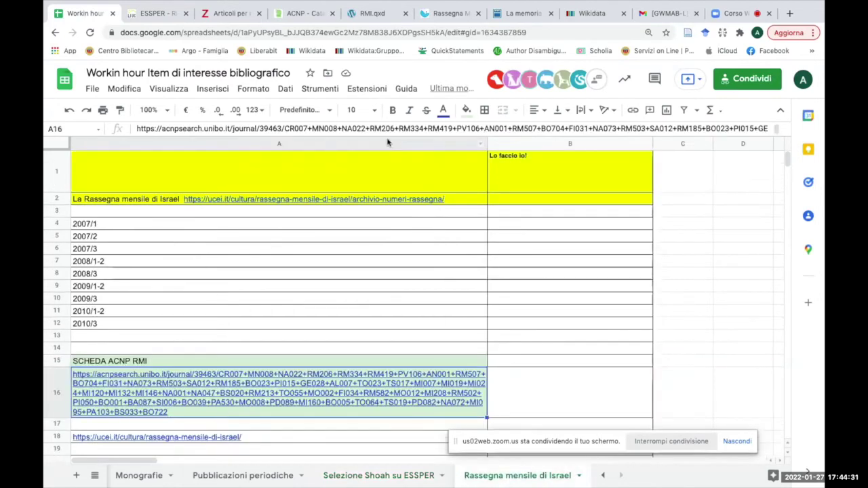
left_click(242, 199)
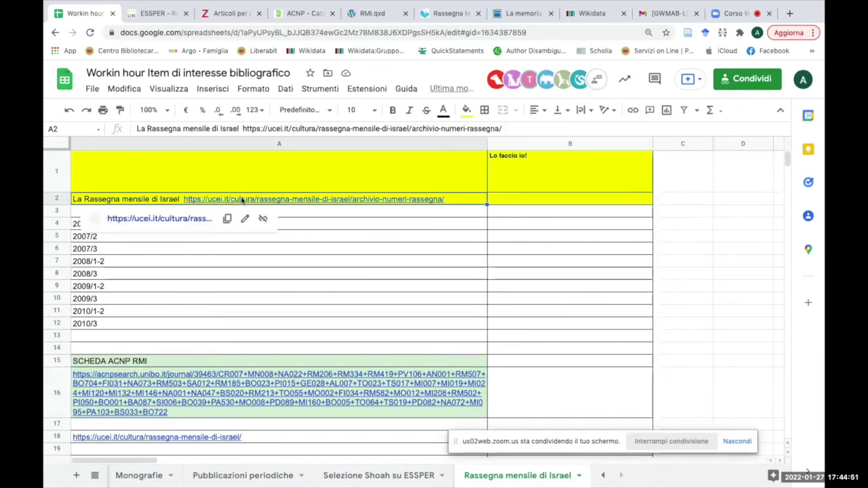
left_click(176, 220)
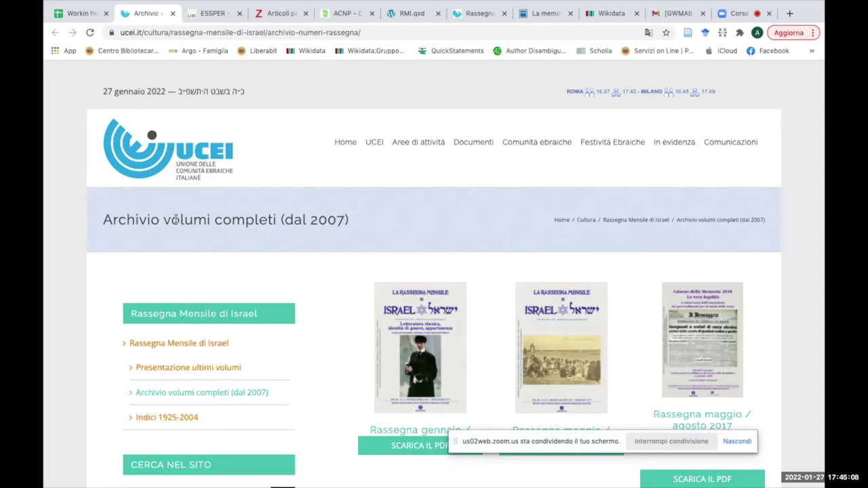
Go back to the spreadsheet, close the Zotero page, and open the journal's ACNP record linked under "SCHEDA ACNP RMI".
left_click(81, 15)
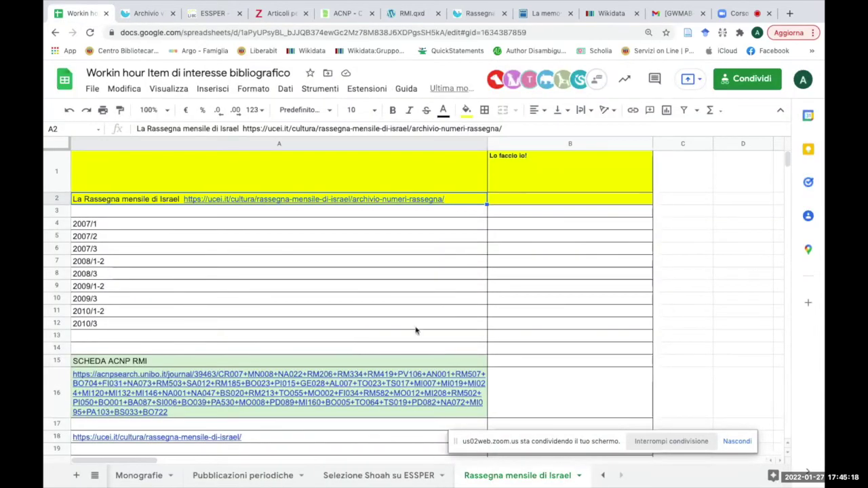
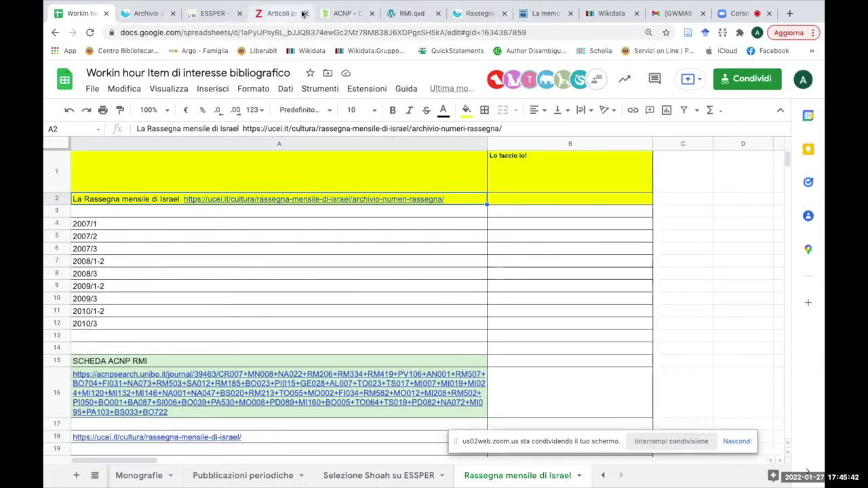
left_click(305, 13)
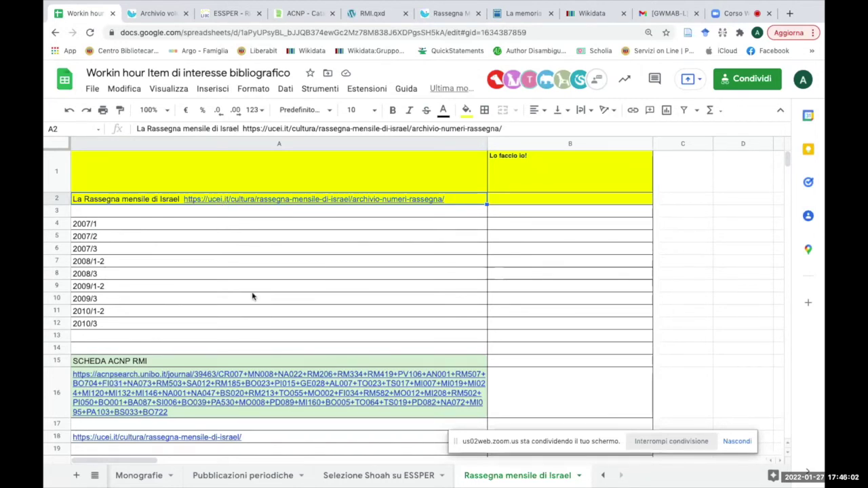
left_click(182, 387)
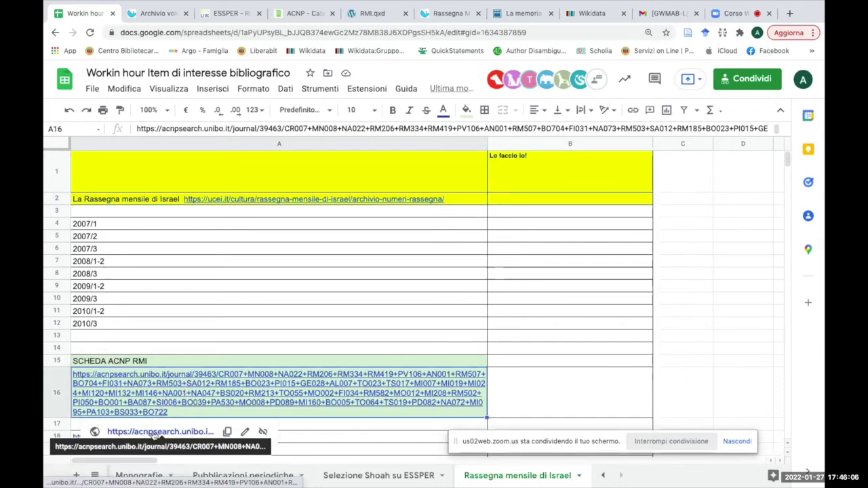
left_click(153, 431)
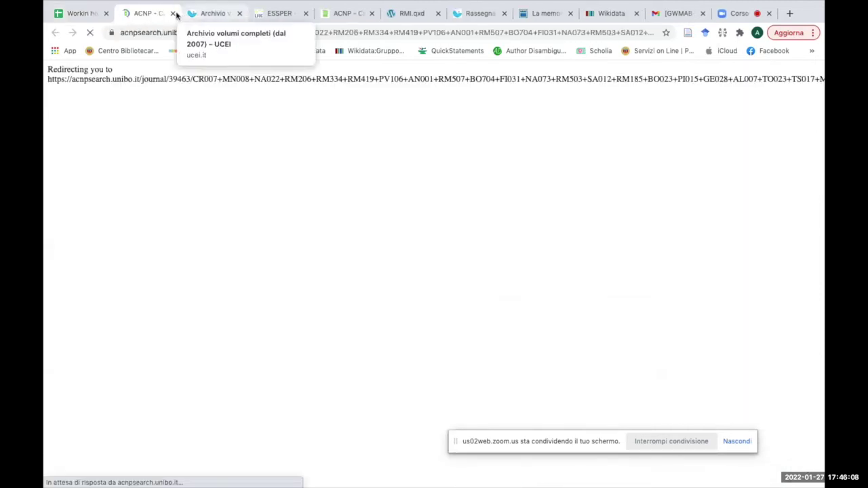
Close the UCEI archive page and the older duplicate ACNP record of La Rassegna mensile di Israel.
left_click(214, 15)
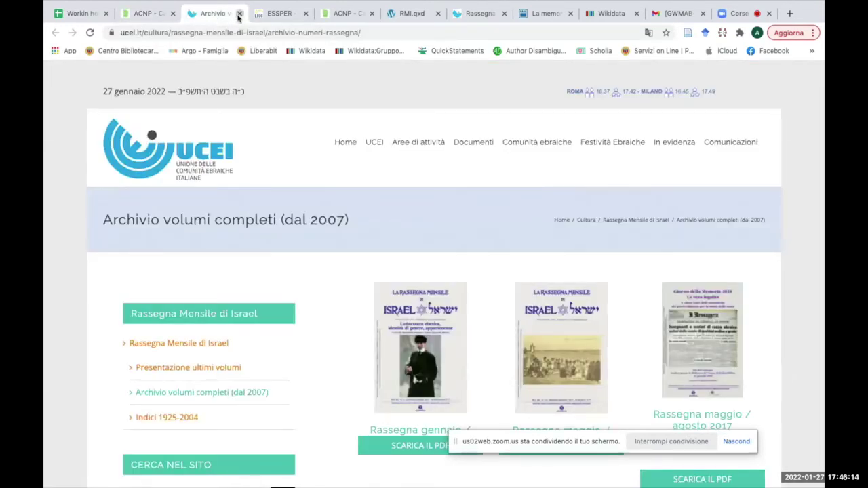
left_click(239, 13)
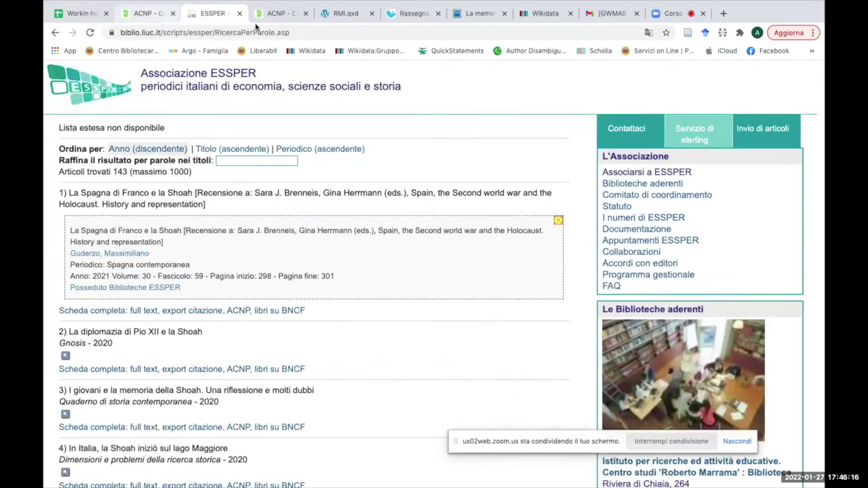
left_click(268, 14)
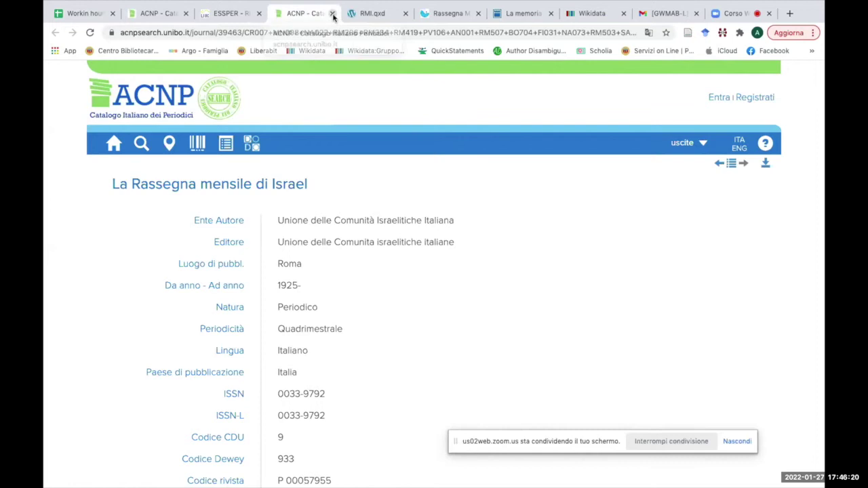
left_click(332, 14)
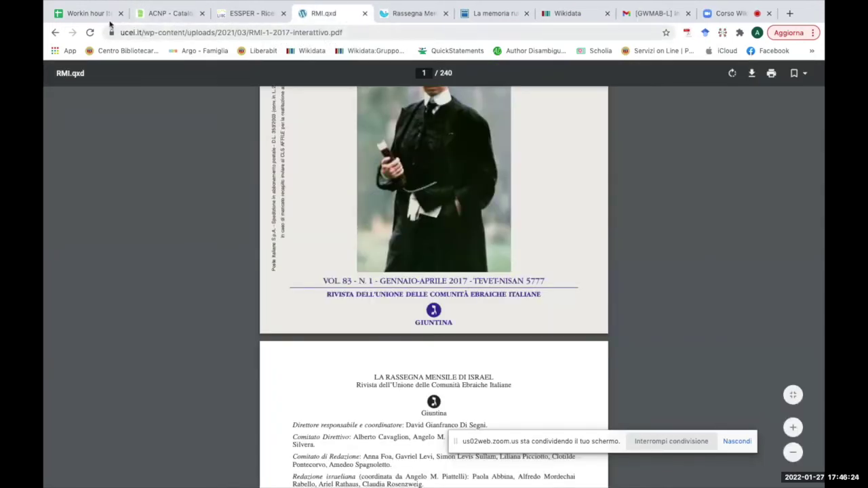
Open the journal's UCEI presentation page from the link in cell A18 of the "Rassegna mensile di Israel" sheet.
left_click(99, 14)
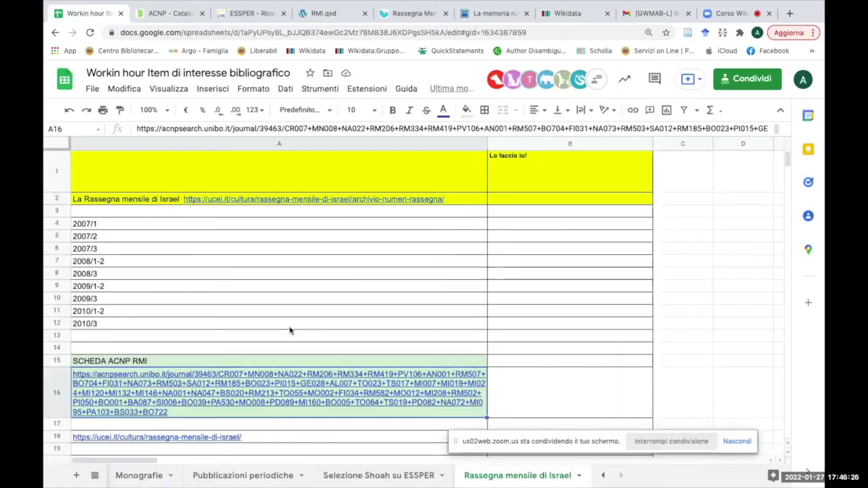
left_click(201, 439)
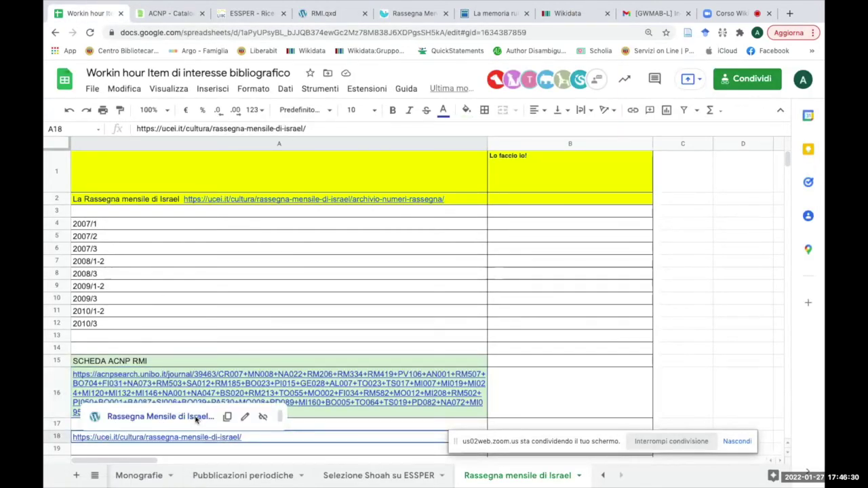
left_click(195, 417)
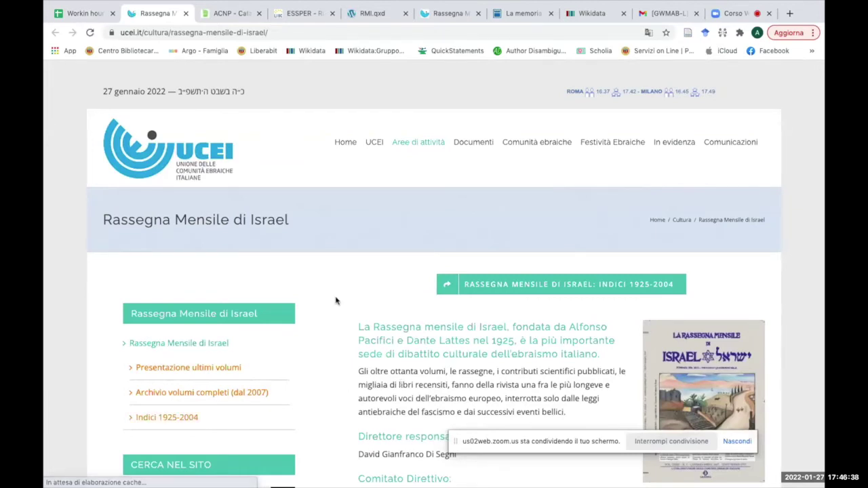
scroll(335, 301, "down", 1)
scroll(336, 301, "down", 1)
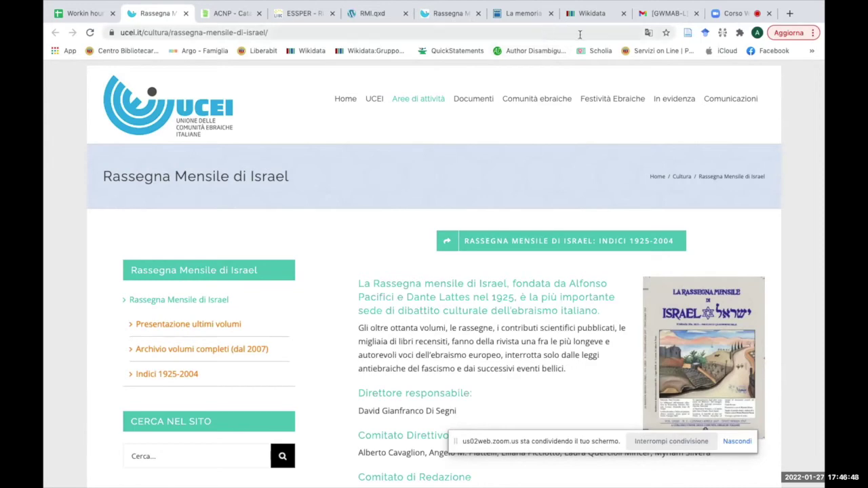
Copy the title "La Rassegna mensile di Israel" from the UCEI page and use it to find and open the journal's Wikidata item.
left_click(592, 13)
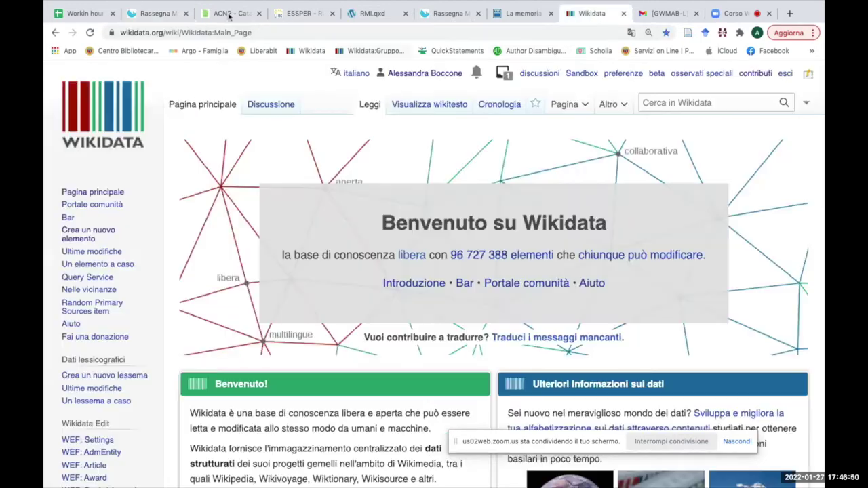
left_click(156, 14)
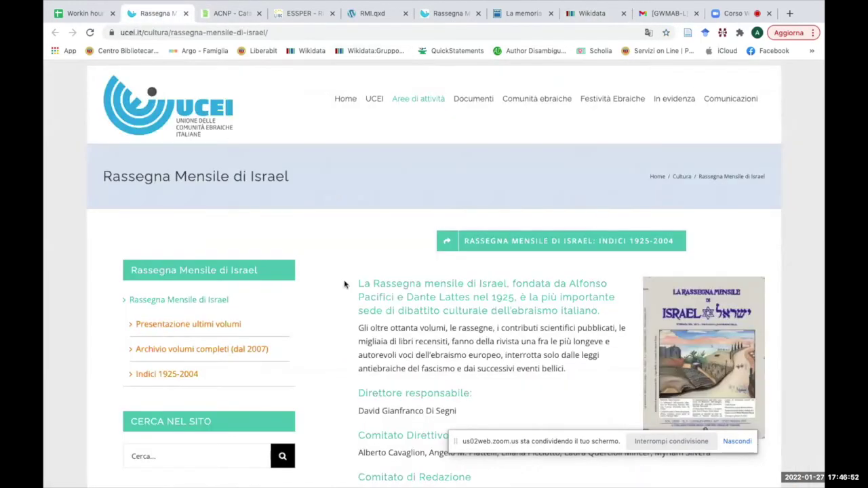
left_click_drag(359, 283, 507, 283)
key("super+c")
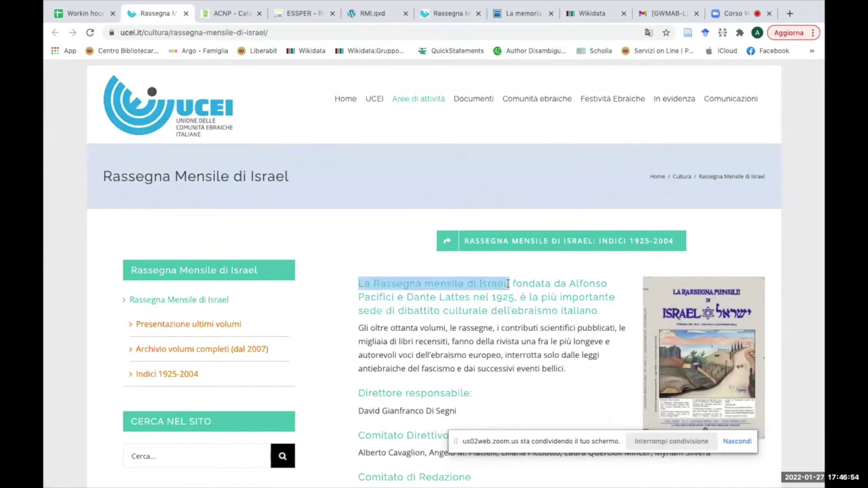
left_click(592, 14)
left_click(645, 103)
key("super+v")
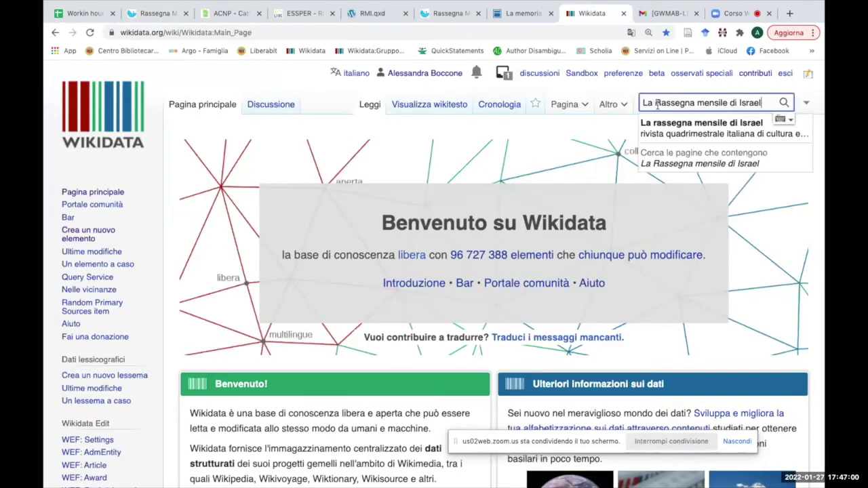
left_click(668, 124)
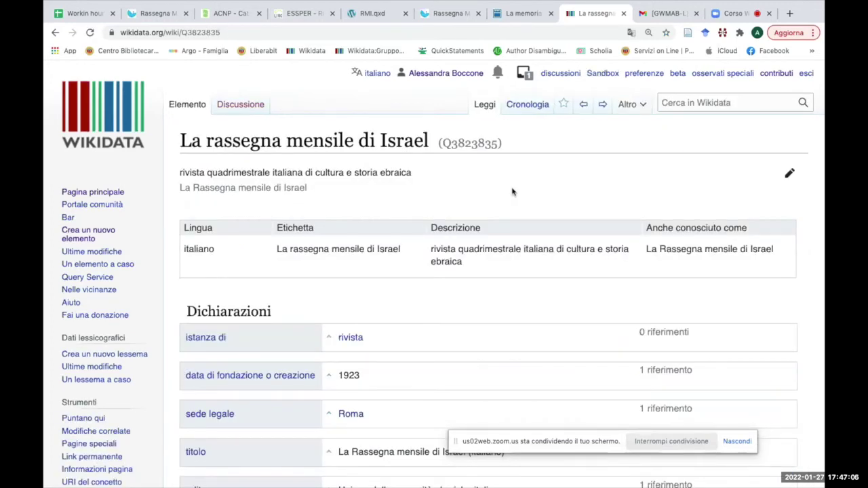
Examine the existing labels and statements on the journal's Wikidata item.
scroll(512, 192, "down", 1)
scroll(512, 192, "down", 6)
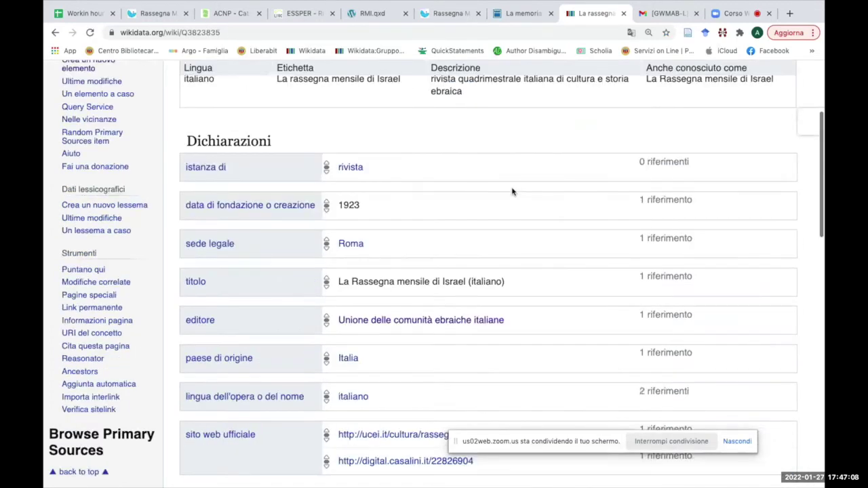
scroll(512, 192, "down", 1)
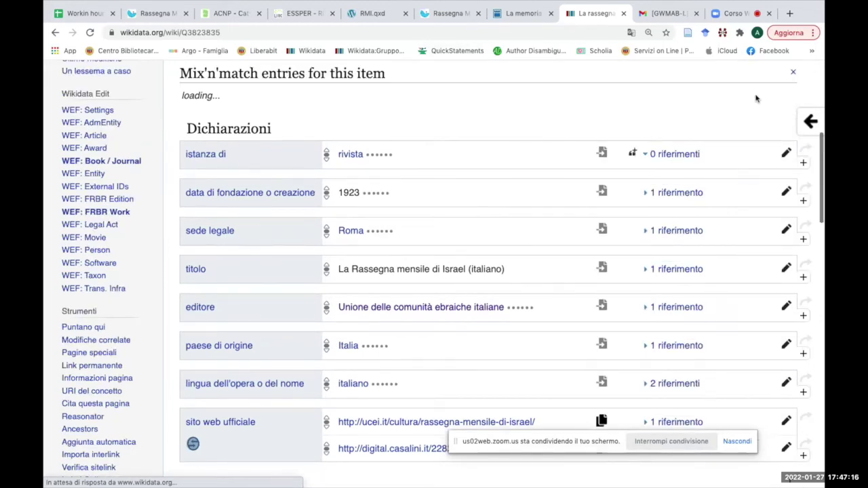
scroll(756, 99, "up", 2)
scroll(756, 99, "down", 1)
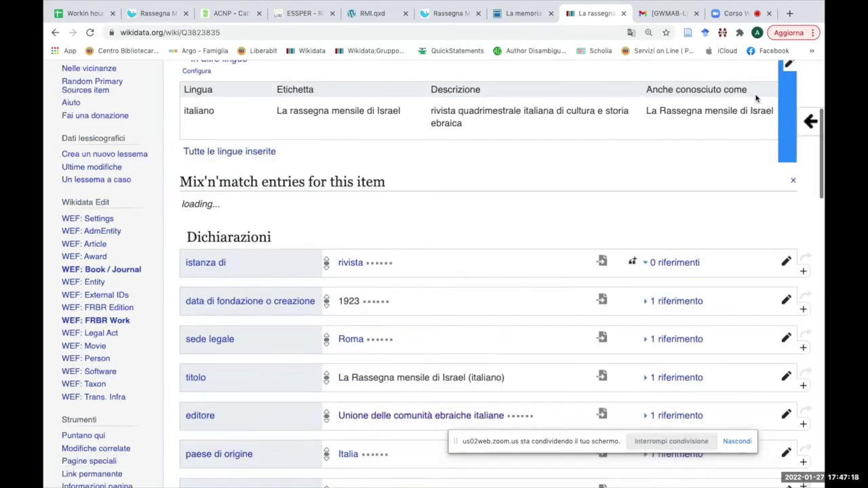
scroll(756, 99, "down", 1)
scroll(631, 114, "up", 3)
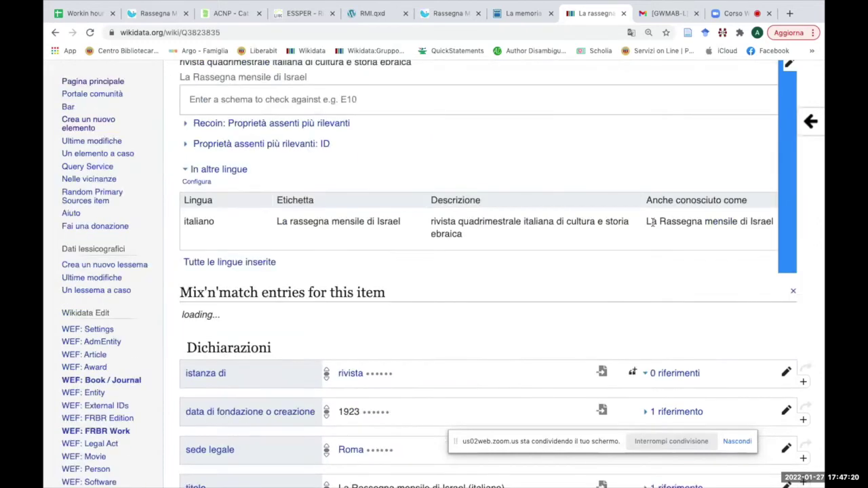
scroll(632, 330, "down", 1)
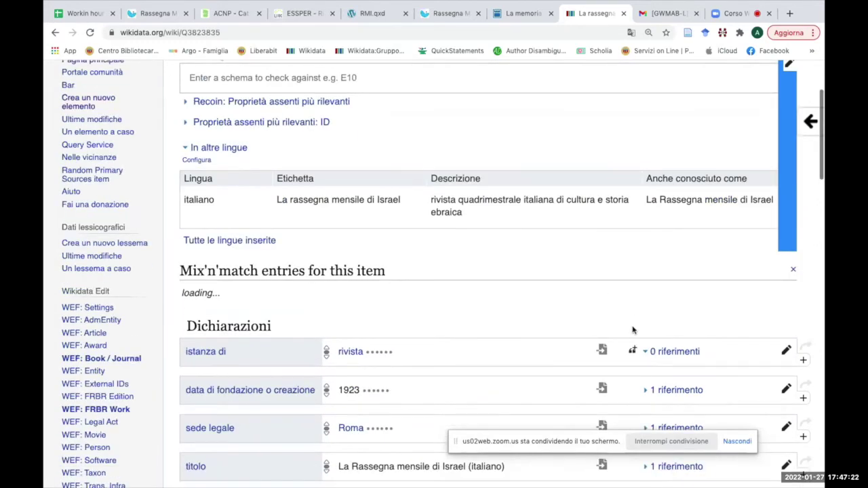
scroll(632, 330, "up", 1)
scroll(632, 330, "down", 1)
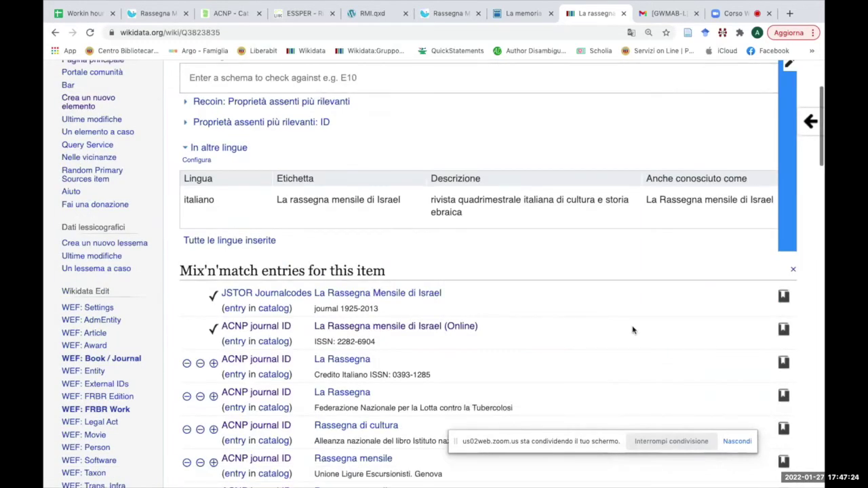
Look over the Mix'n'match entries for the journal's item and close that section.
scroll(632, 330, "down", 1)
scroll(633, 330, "down", 3)
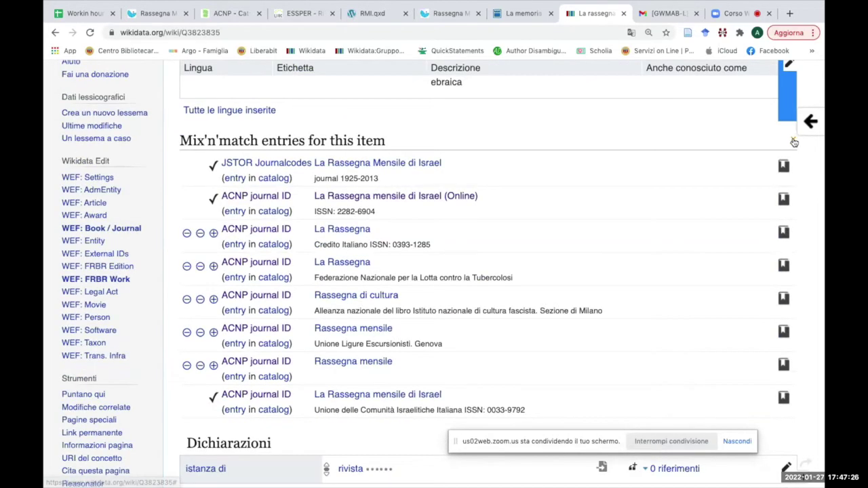
left_click(791, 141)
scroll(656, 294, "down", 1)
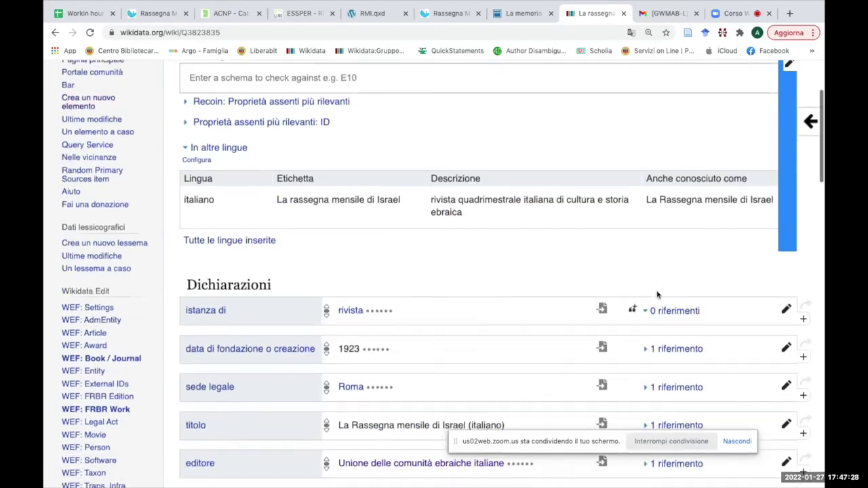
scroll(656, 294, "up", 1)
scroll(465, 252, "down", 1)
scroll(465, 253, "down", 4)
scroll(466, 253, "up", 5)
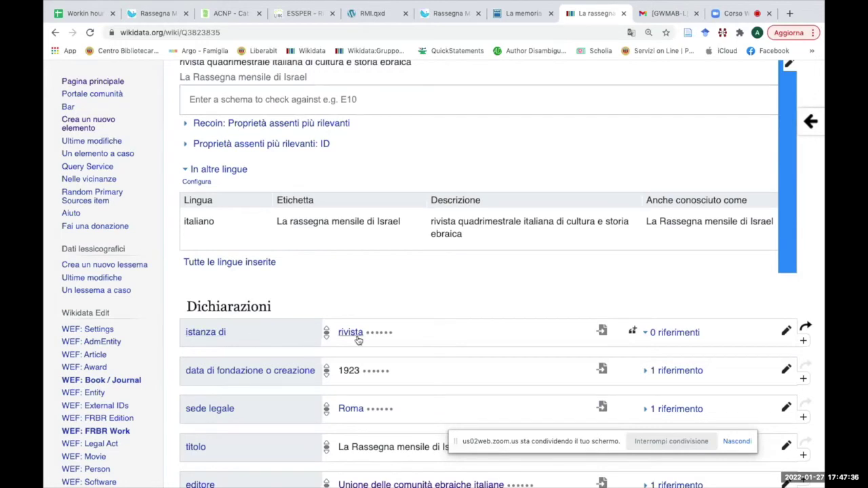
Check the journal's ACNP record, then open and read the linked record for its online edition.
left_click(228, 14)
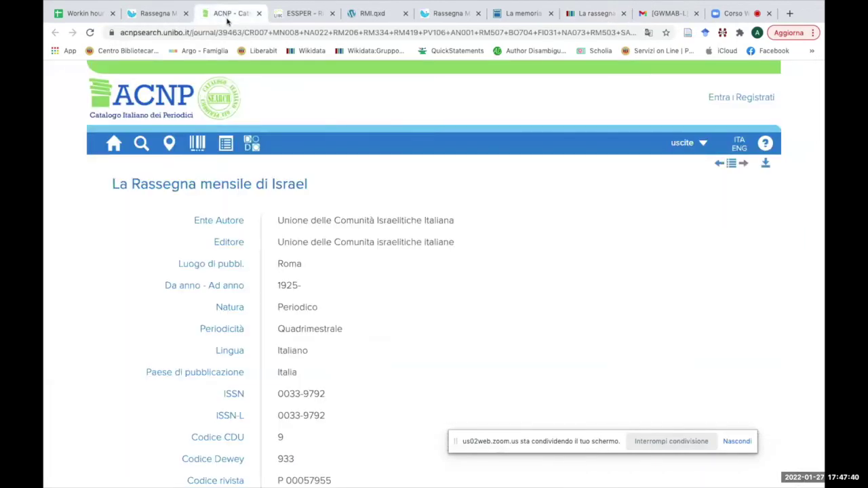
scroll(387, 278, "down", 3)
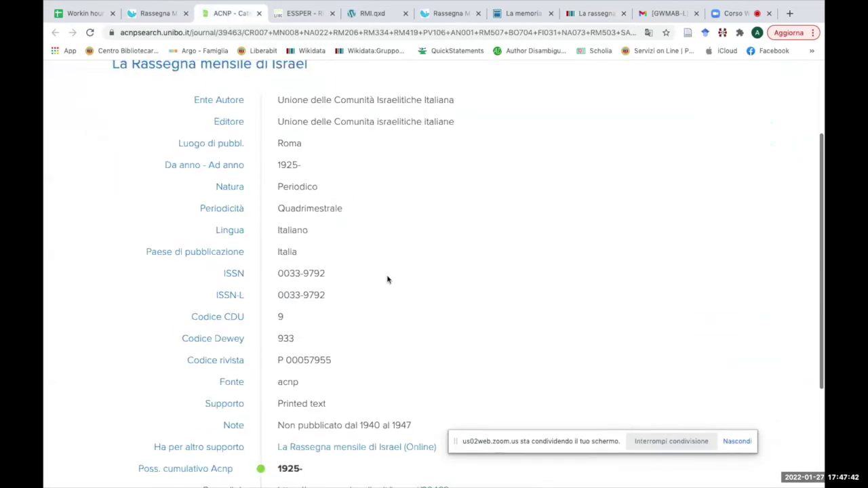
left_click(358, 416)
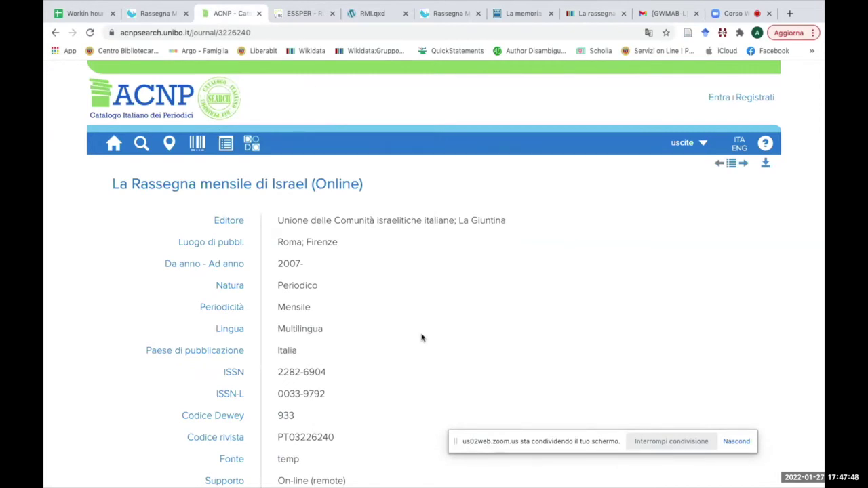
scroll(420, 338, "down", 3)
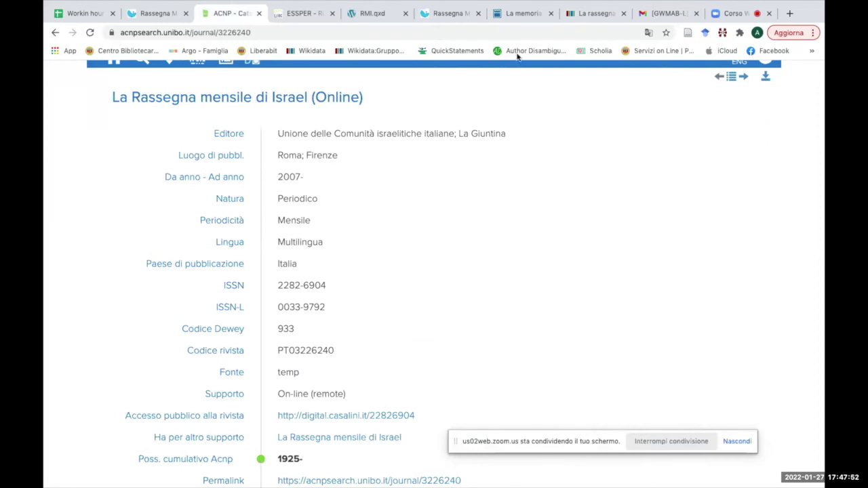
Return to the Wikidata item and enter "rivista online" as a second "istanza di" value.
left_click(600, 13)
scroll(561, 296, "down", 2)
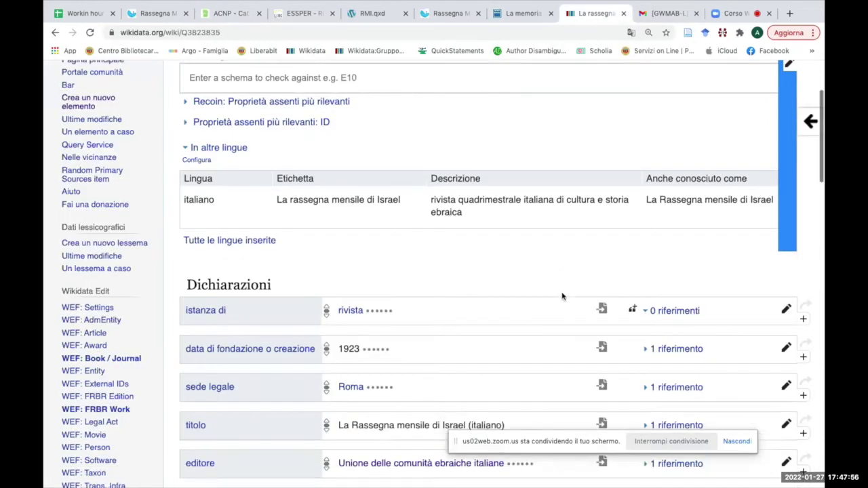
scroll(562, 296, "up", 1)
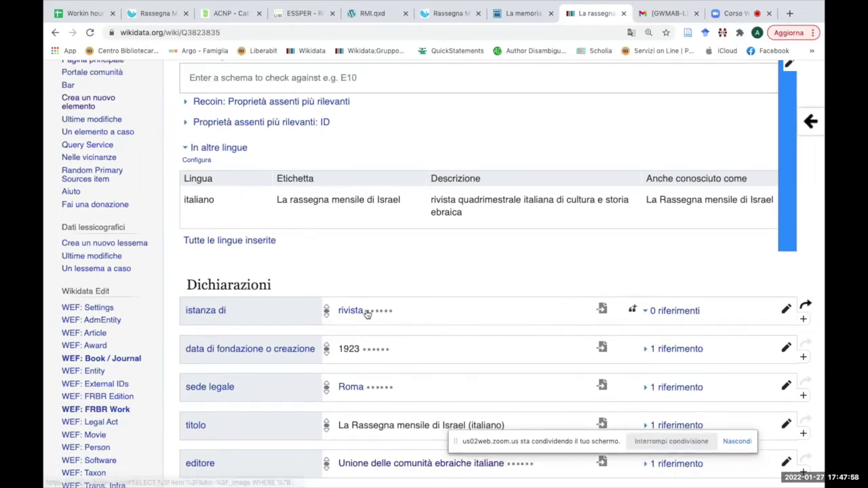
left_click(802, 320)
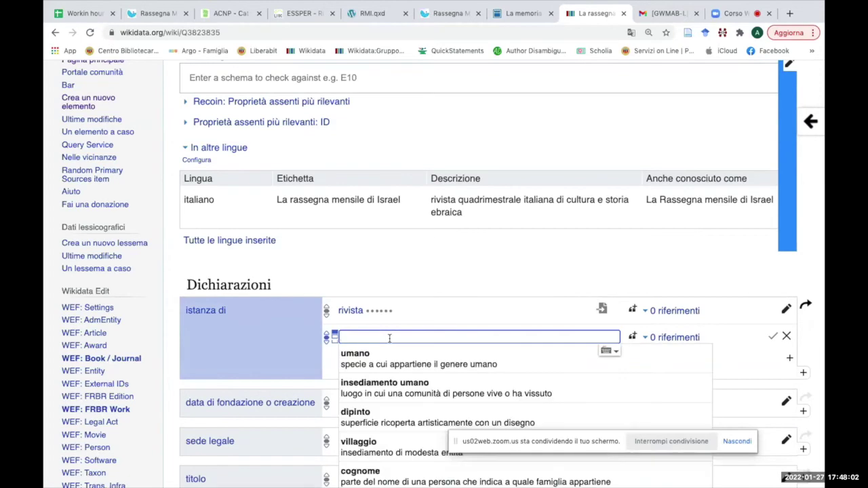
type("rivista on line")
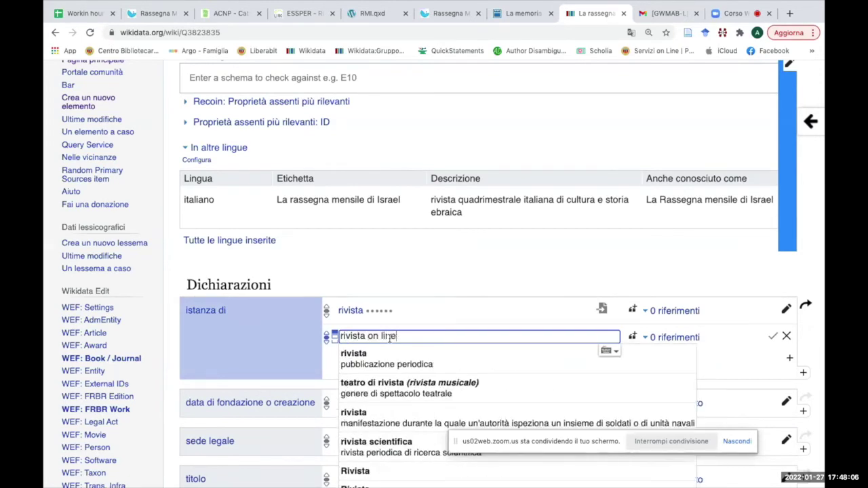
left_click(411, 361)
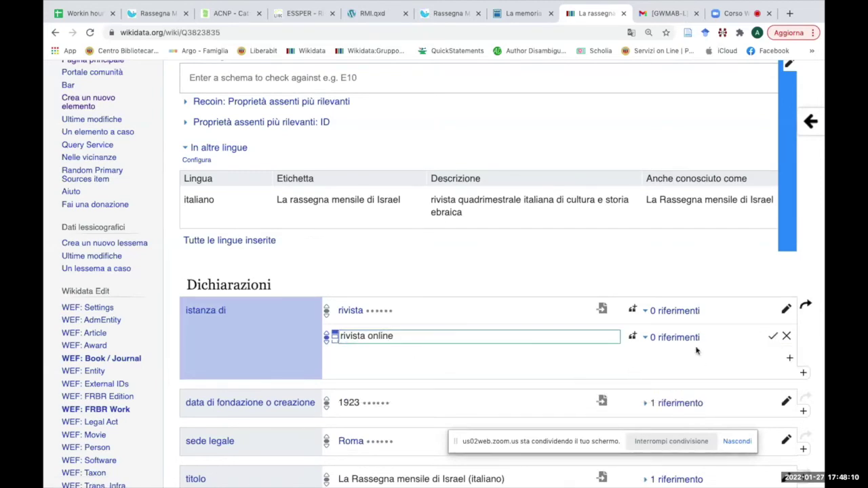
Add a reference with "data di inizio" 2007 to the "rivista online" value and publish the statement.
left_click(634, 337)
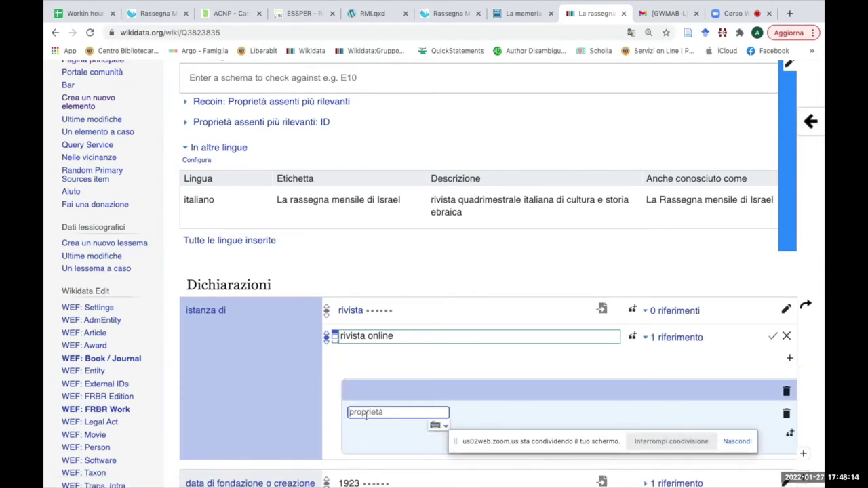
type("data di ini")
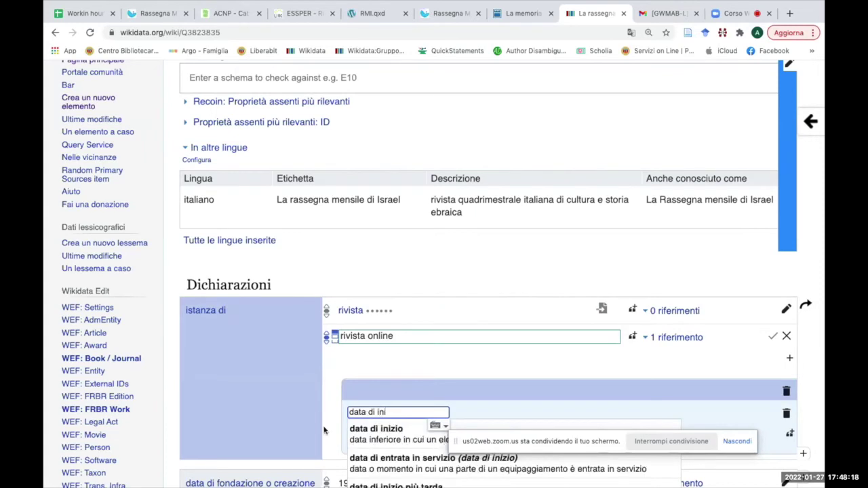
left_click(474, 422)
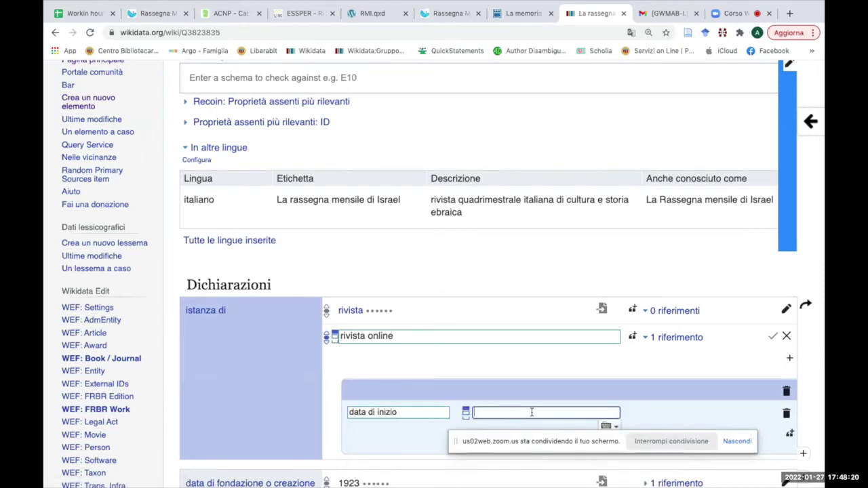
type("2007")
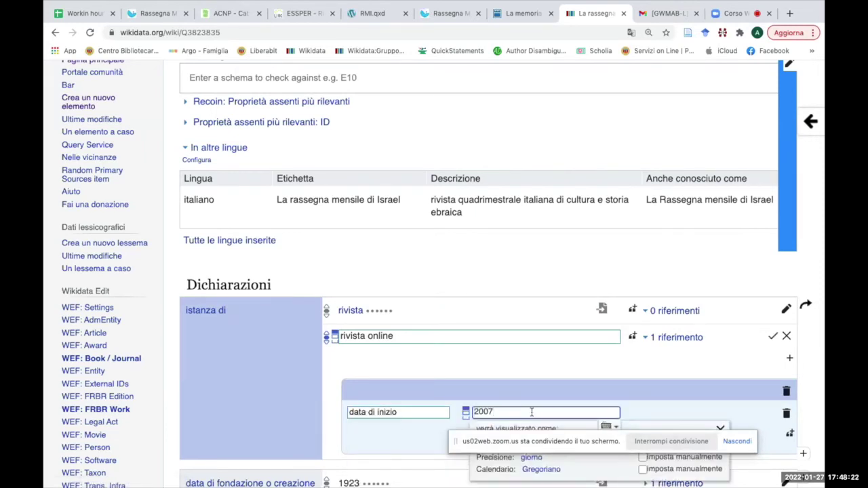
left_click(772, 336)
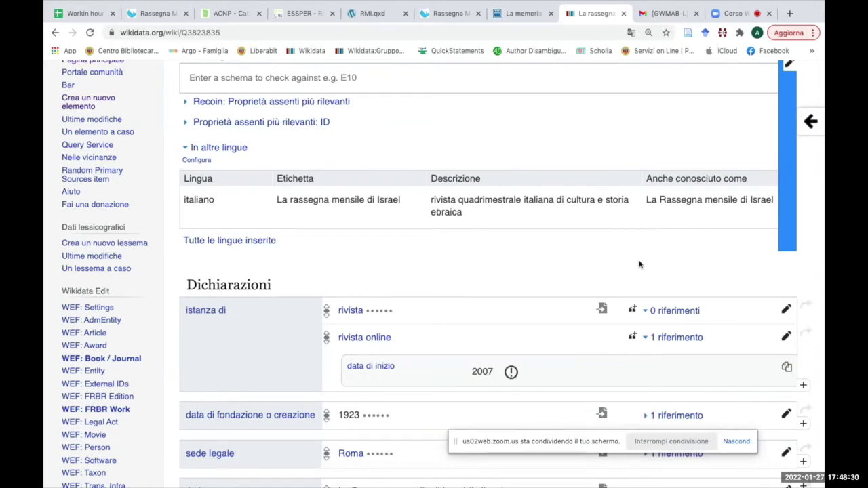
Read the potential issues flagged for the 2007 start date under "rivista online" and close the notice.
scroll(639, 264, "down", 1)
scroll(638, 264, "down", 4)
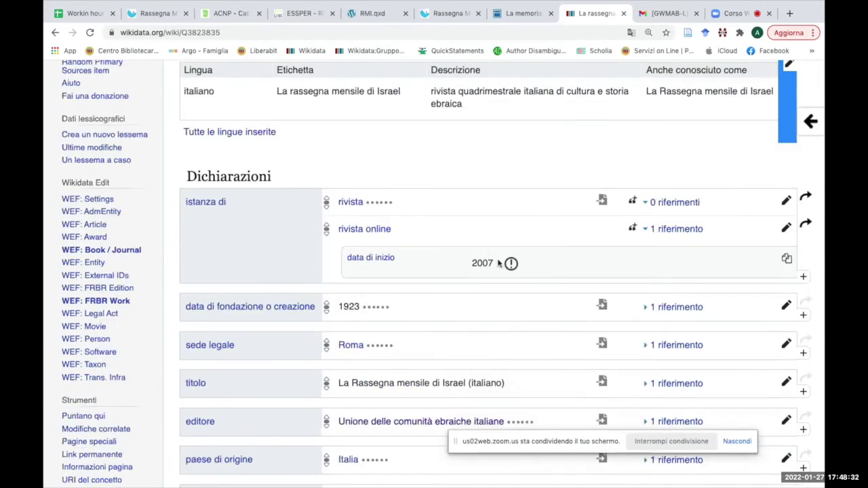
left_click(512, 264)
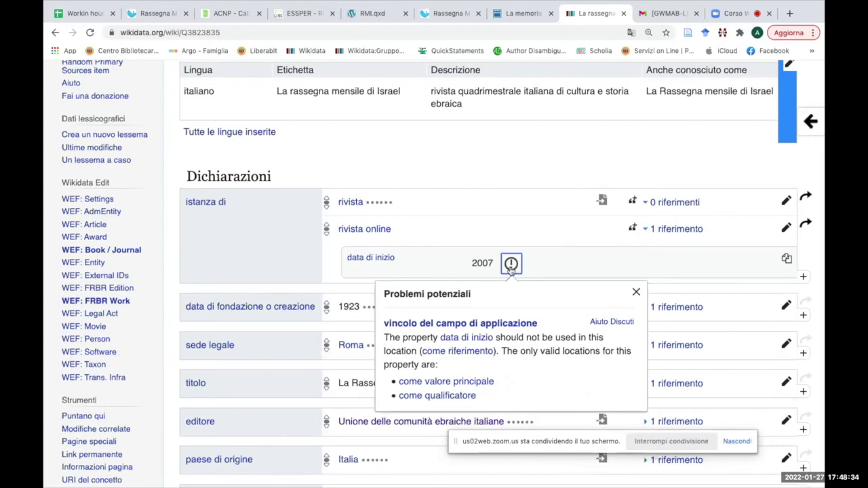
left_click(636, 292)
Examine the "istanza di" values and the founding date among the journal's statements.
scroll(636, 292, "up", 6)
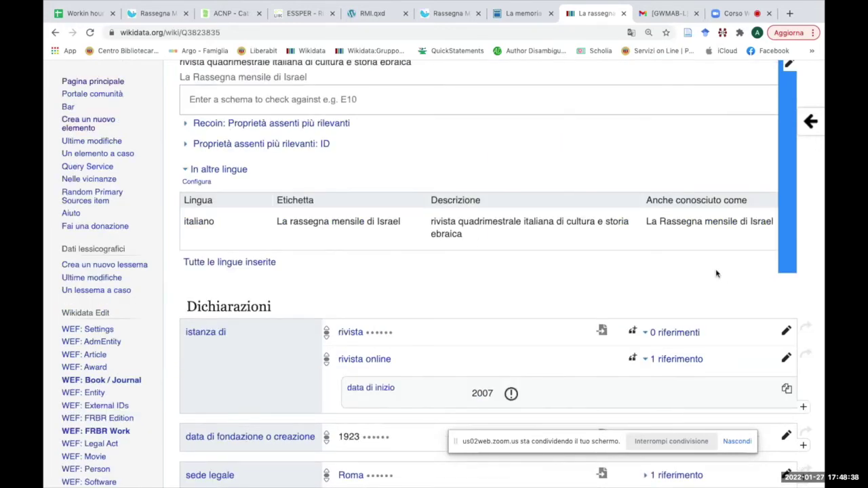
scroll(715, 273, "down", 3)
scroll(716, 273, "up", 3)
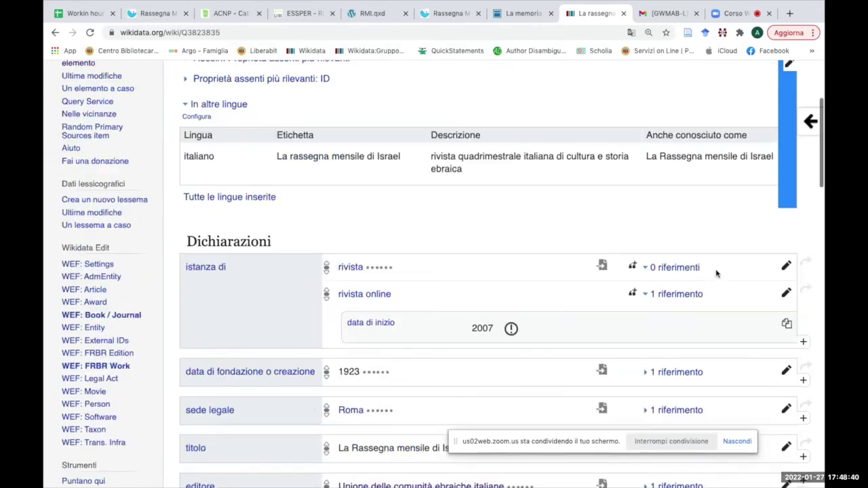
scroll(716, 273, "down", 4)
scroll(715, 273, "down", 2)
scroll(716, 273, "up", 6)
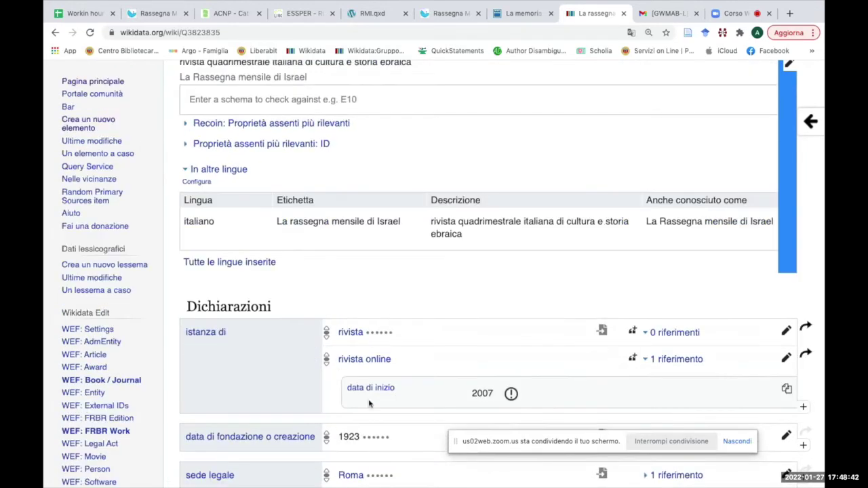
scroll(401, 293, "down", 4)
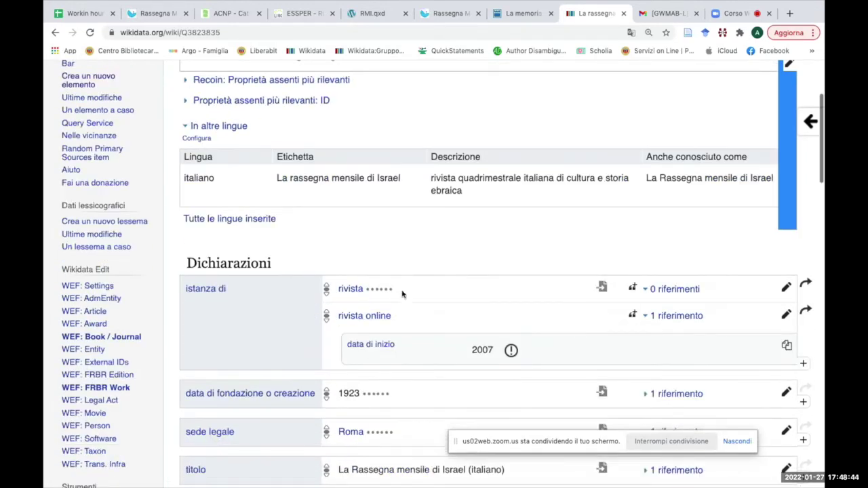
scroll(403, 292, "down", 1)
scroll(352, 353, "up", 5)
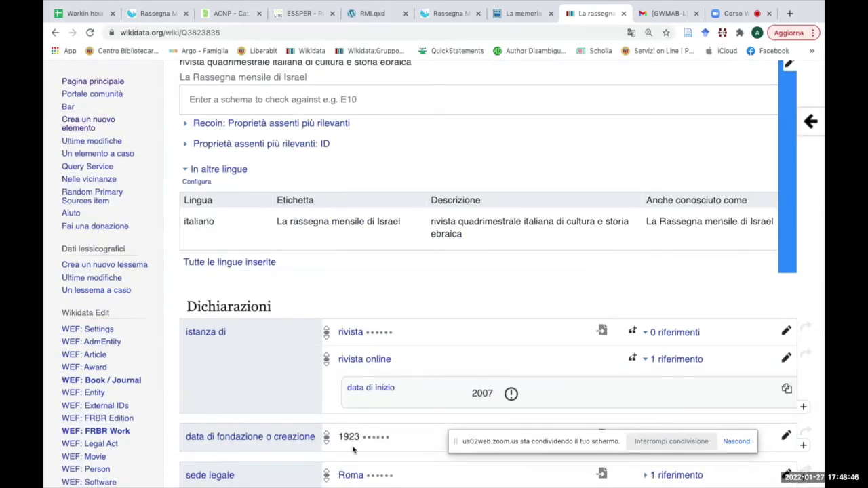
Check the founding year on the UCEI journal page and enter 1925 as a second "data di fondazione o creazione" value in Wikidata.
left_click(446, 13)
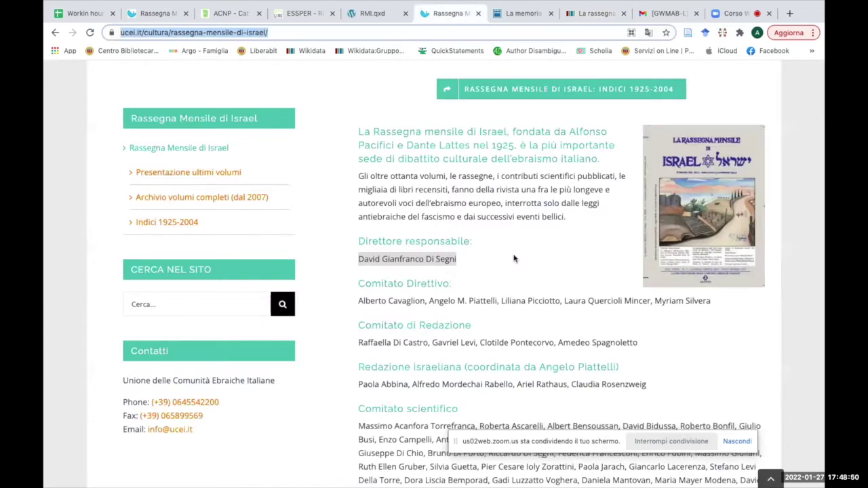
left_click(600, 17)
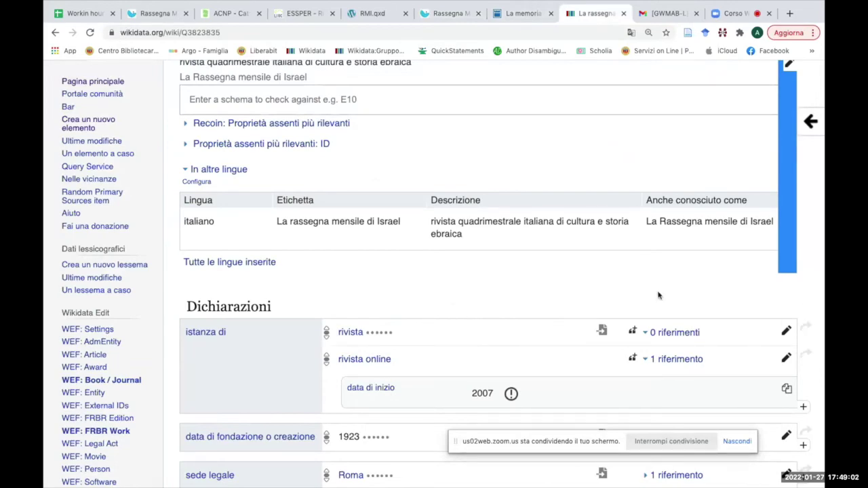
scroll(658, 295, "down", 2)
scroll(657, 295, "down", 3)
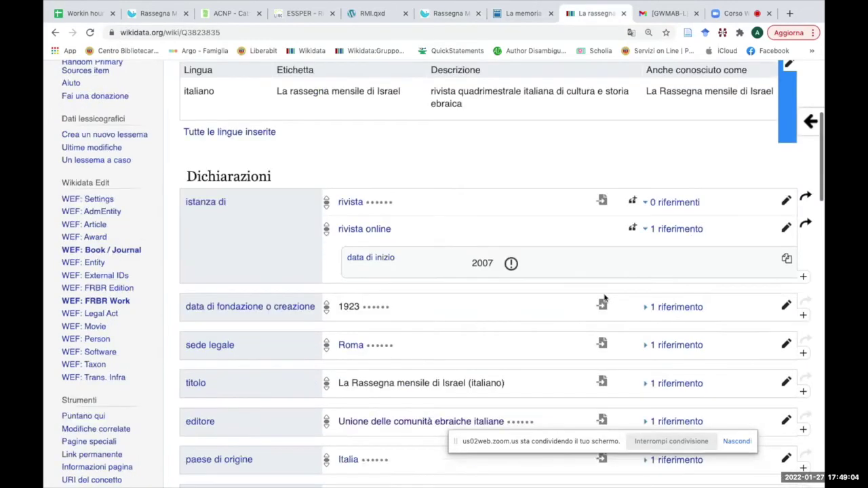
scroll(559, 291, "up", 4)
scroll(560, 291, "down", 5)
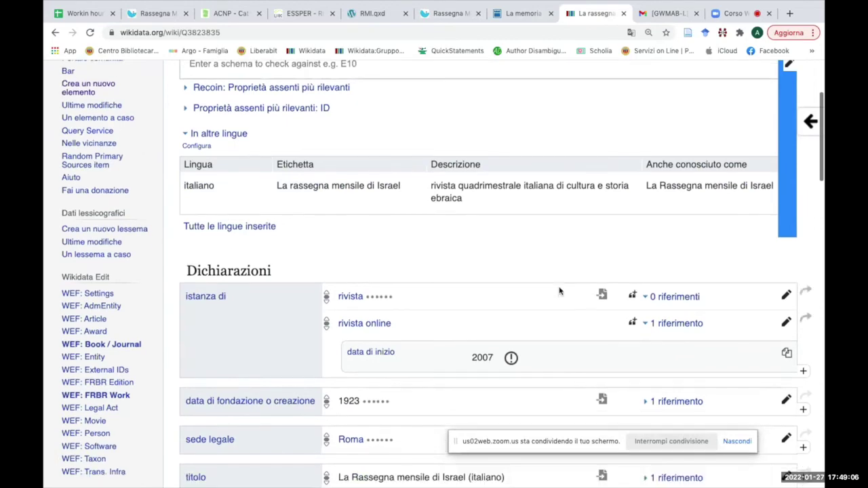
scroll(559, 292, "down", 2)
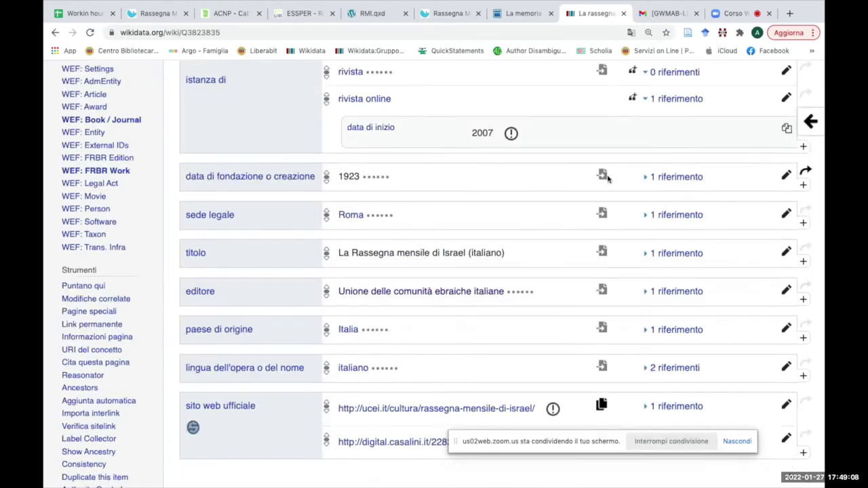
left_click(802, 186)
type("1925")
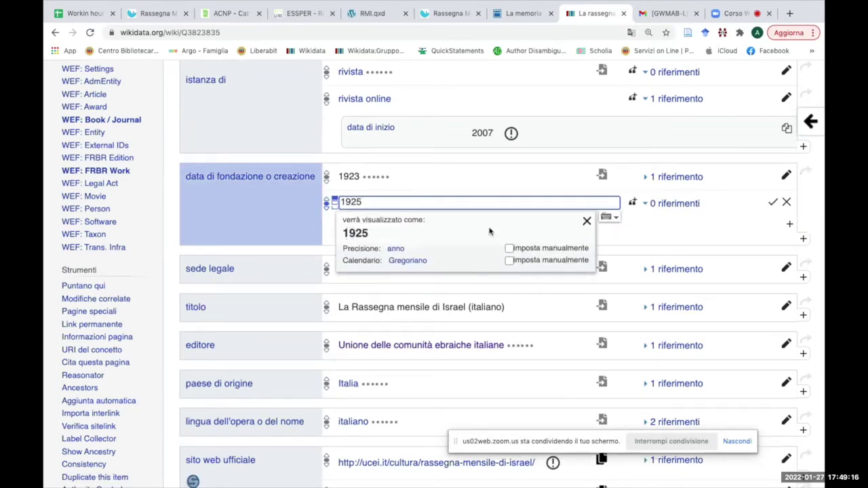
Add a reference to the 1925 founding date with the property "URL di riferimento".
left_click(676, 204)
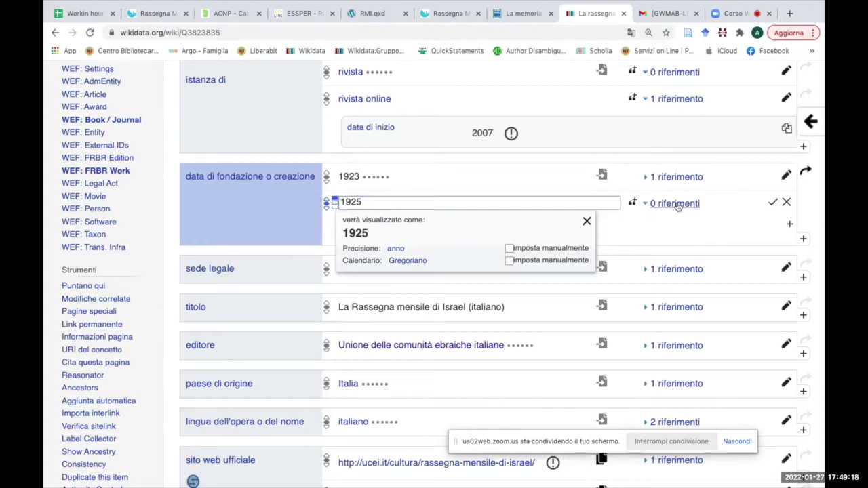
left_click(633, 203)
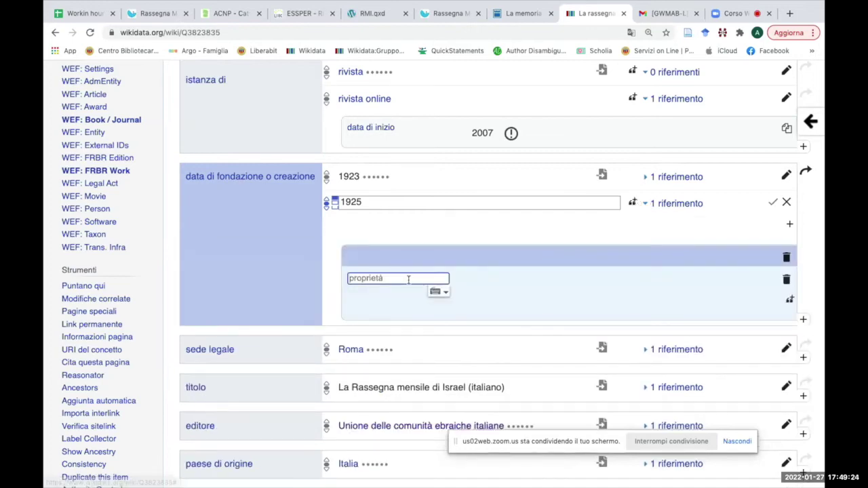
type("url de")
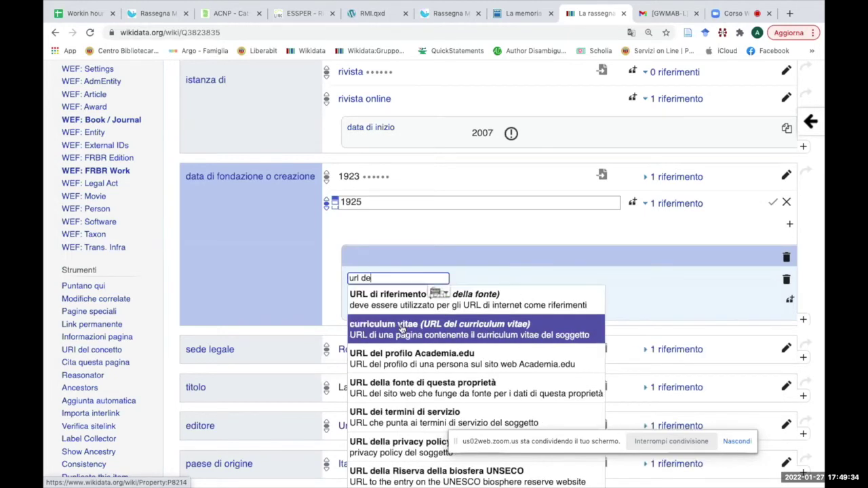
left_click(406, 298)
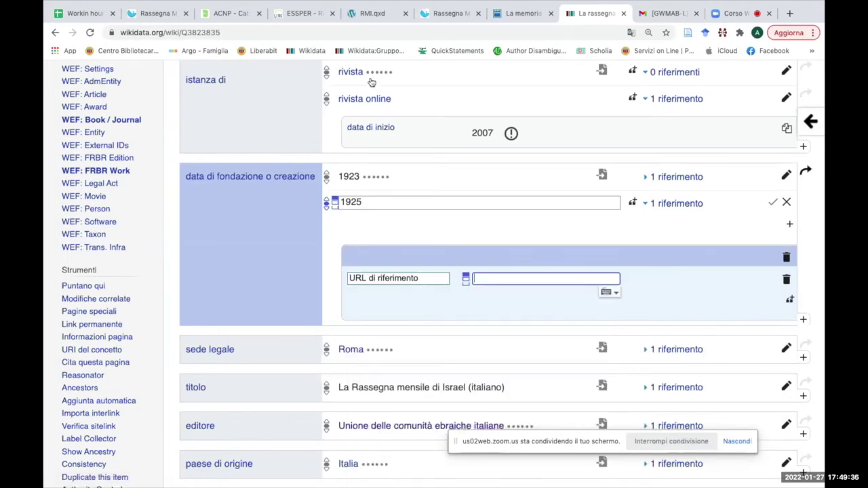
left_click(381, 16)
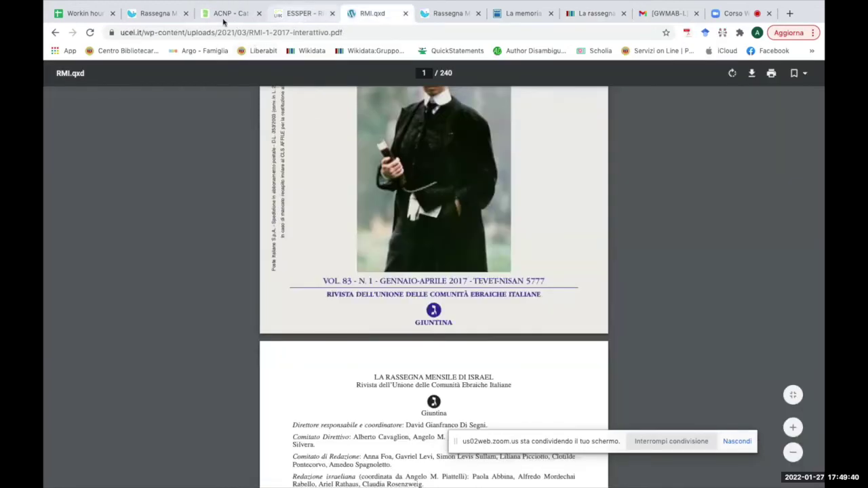
left_click(166, 15)
left_click(217, 34)
key("ctrl+c")
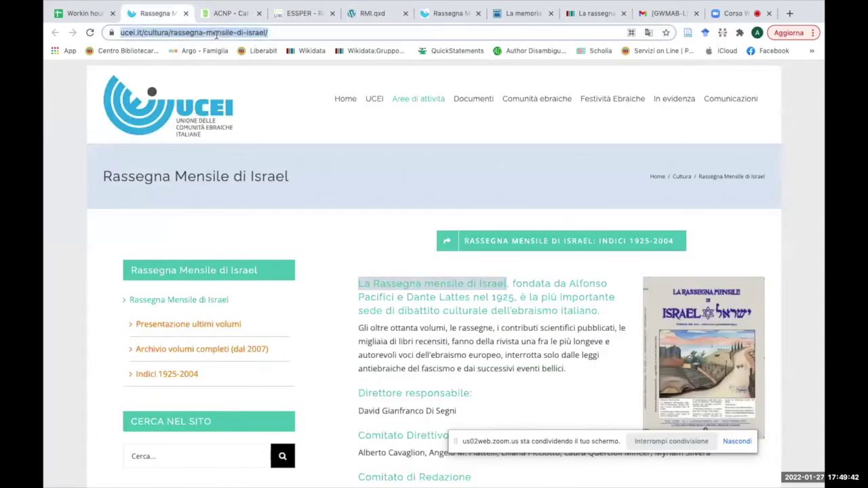
left_click(580, 17)
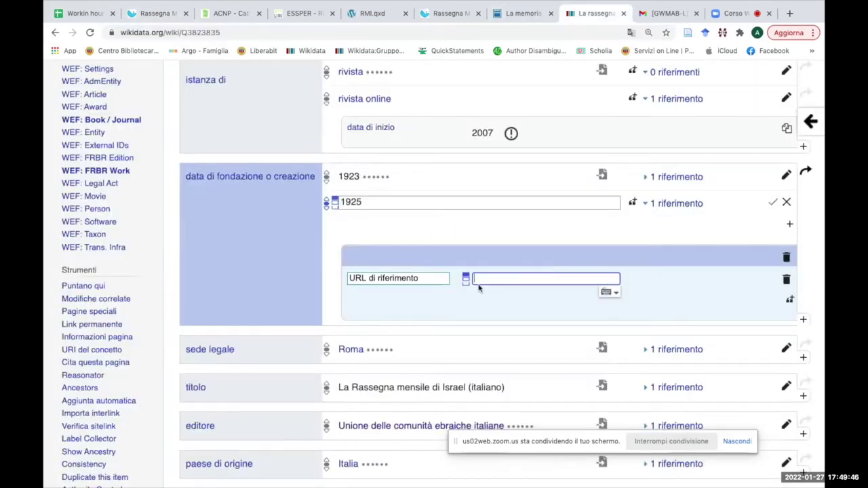
key("ctrl+v")
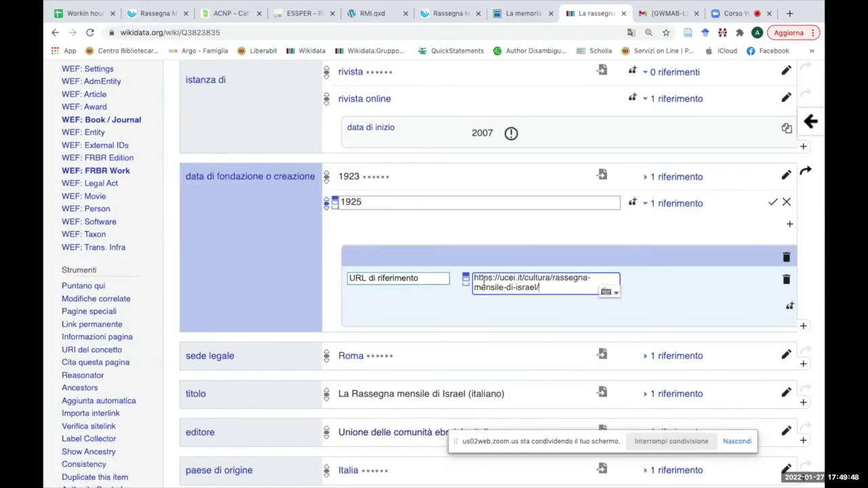
left_click(773, 201)
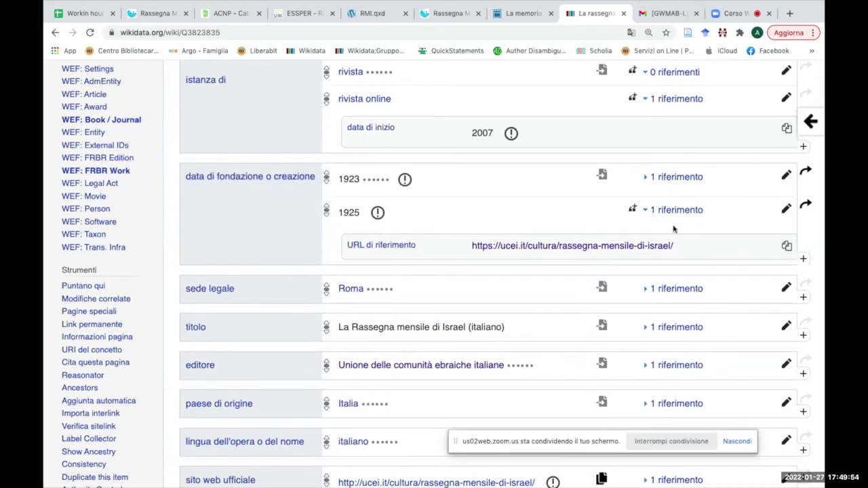
Add a second reference to the 1925 founding date, "consultato il" 2022-01-27, and publish it.
left_click(634, 208)
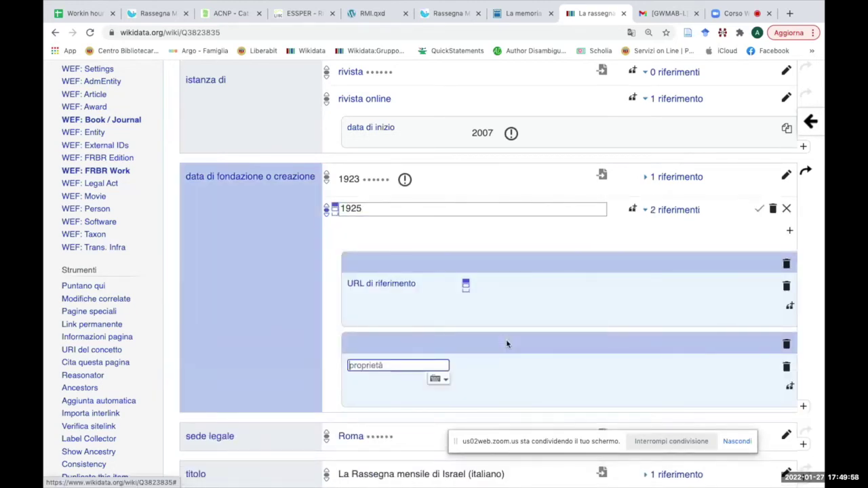
left_click(385, 377)
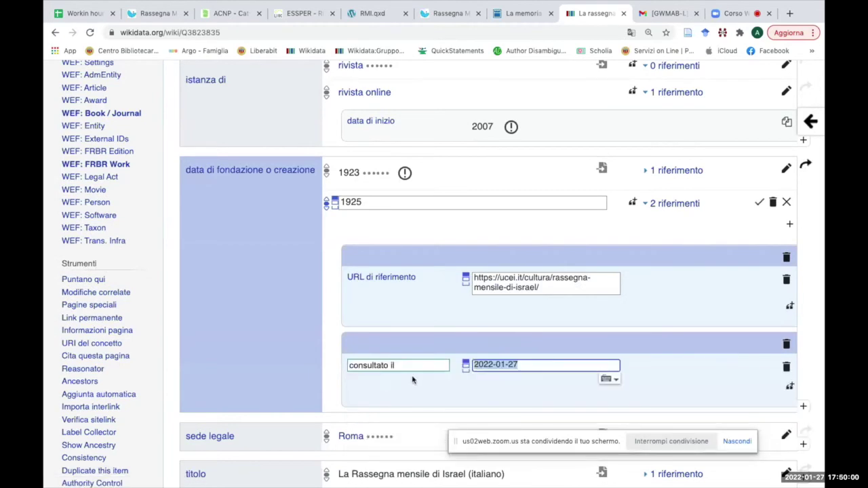
left_click(759, 202)
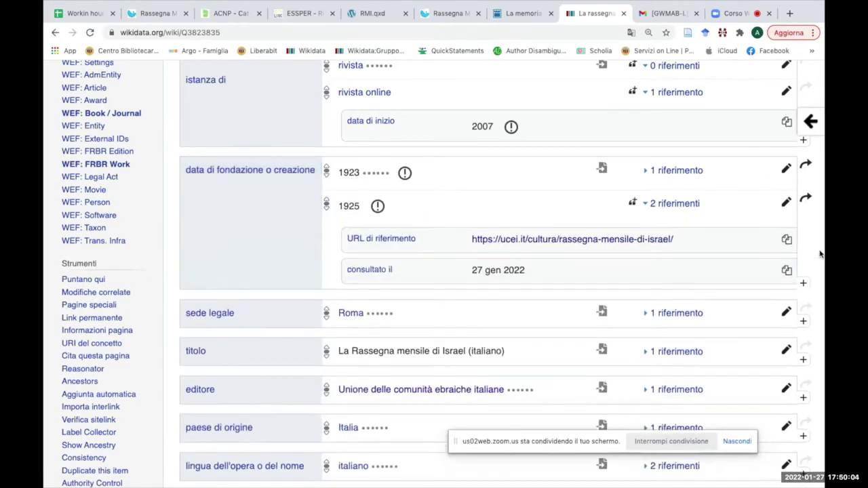
Review the remaining statements and identifiers, and start a new statement with the property "argomento principale".
scroll(814, 252, "down", 1)
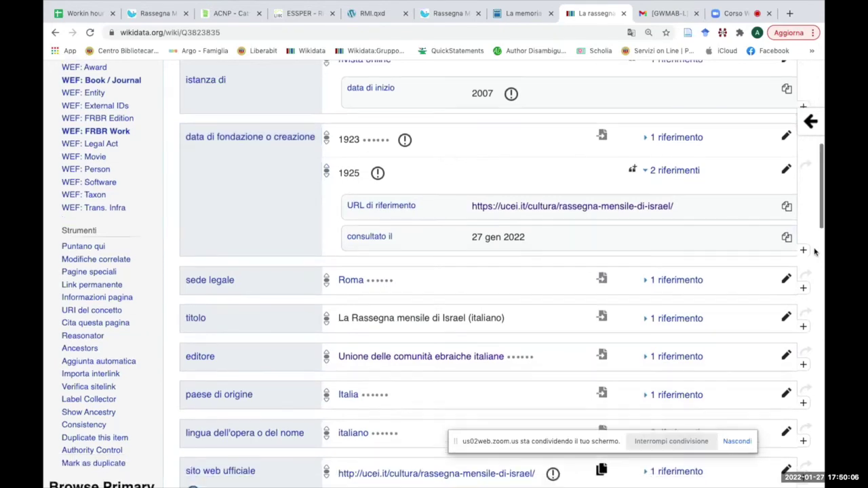
scroll(814, 252, "down", 3)
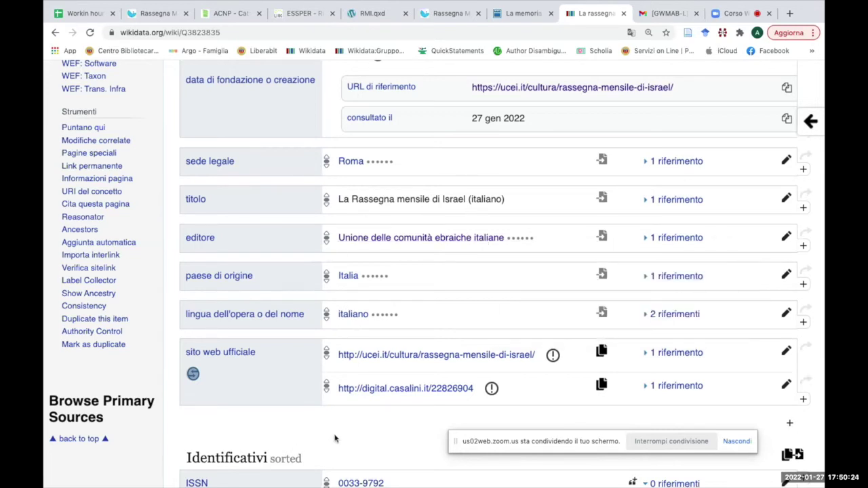
scroll(368, 440, "down", 3)
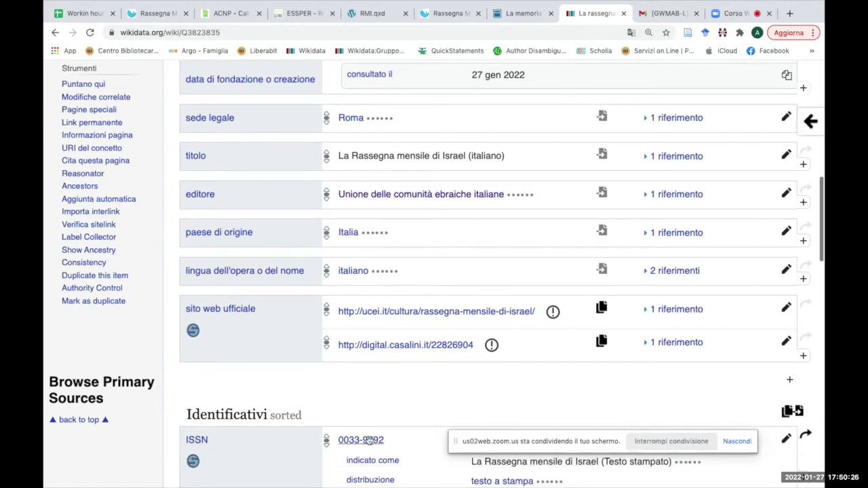
scroll(368, 440, "down", 4)
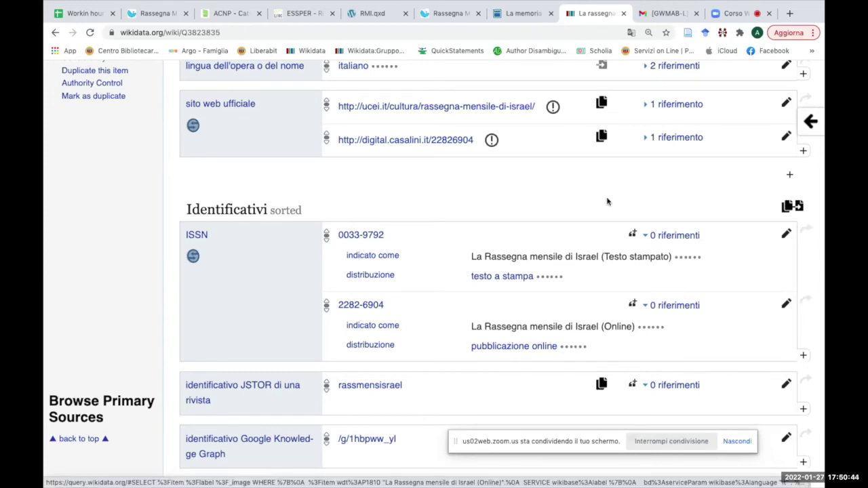
scroll(606, 201, "down", 3)
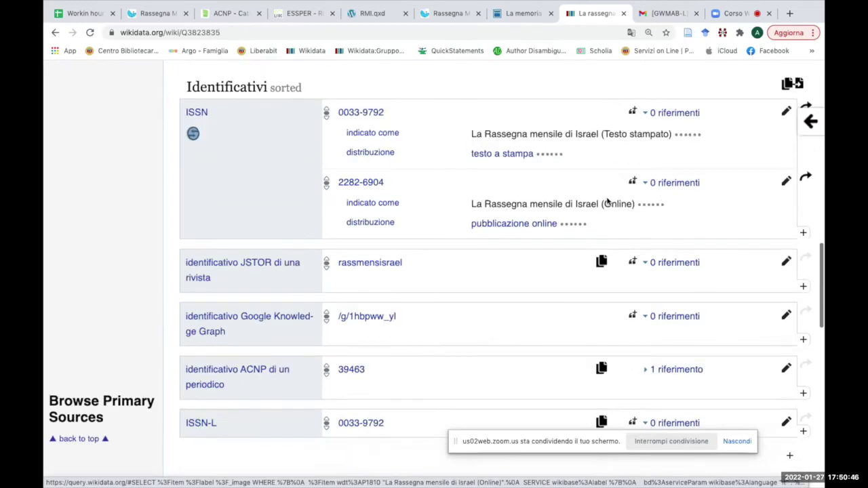
scroll(607, 201, "up", 3)
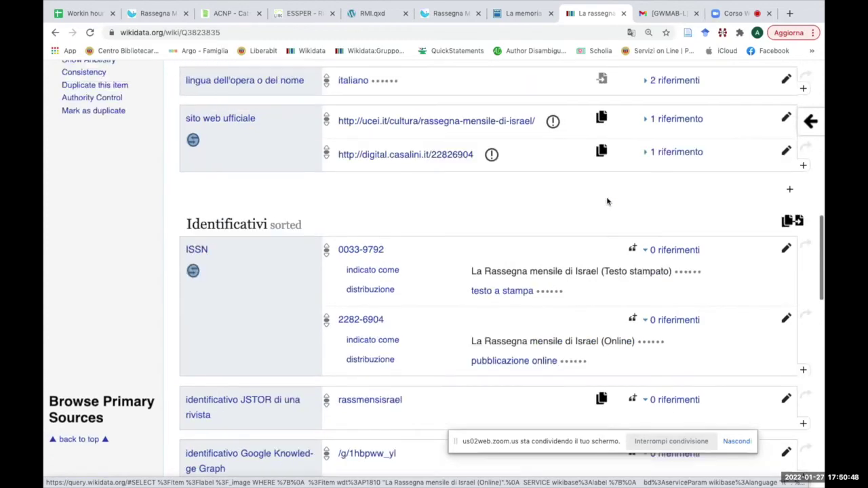
scroll(607, 201, "up", 3)
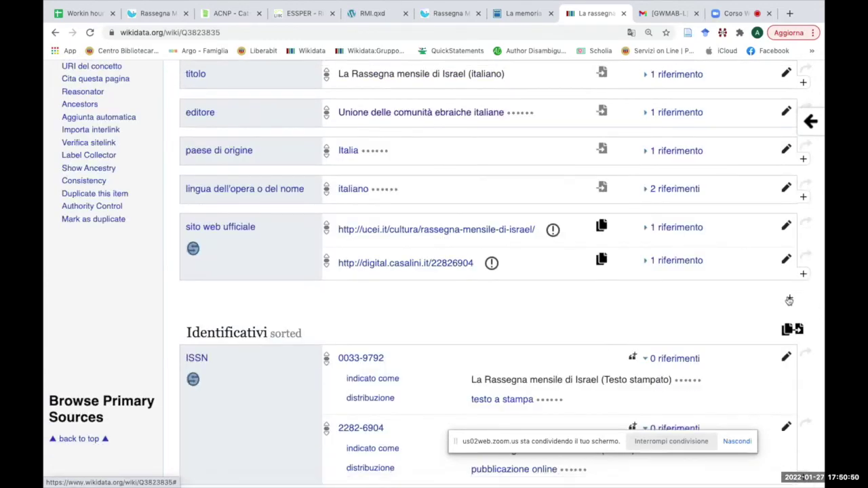
left_click(790, 300)
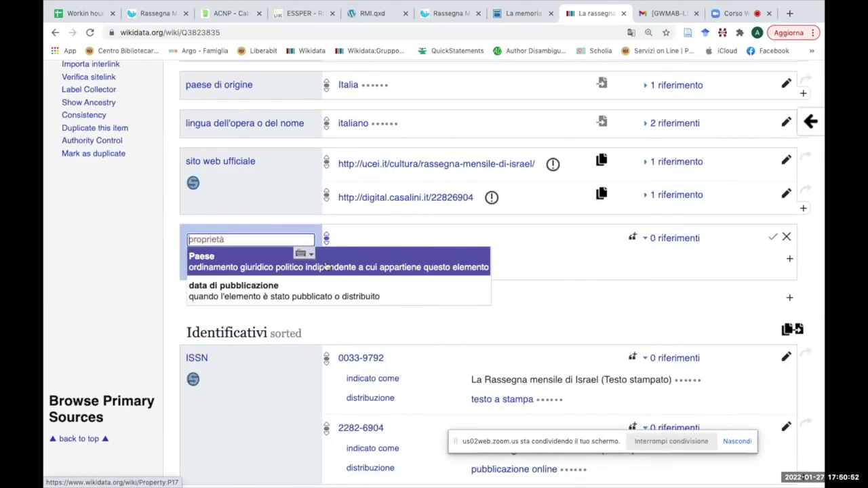
type("argomento")
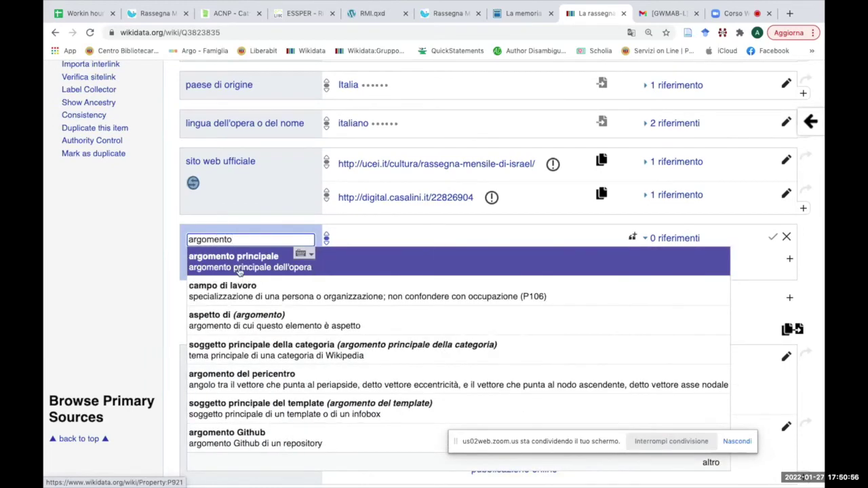
left_click(246, 265)
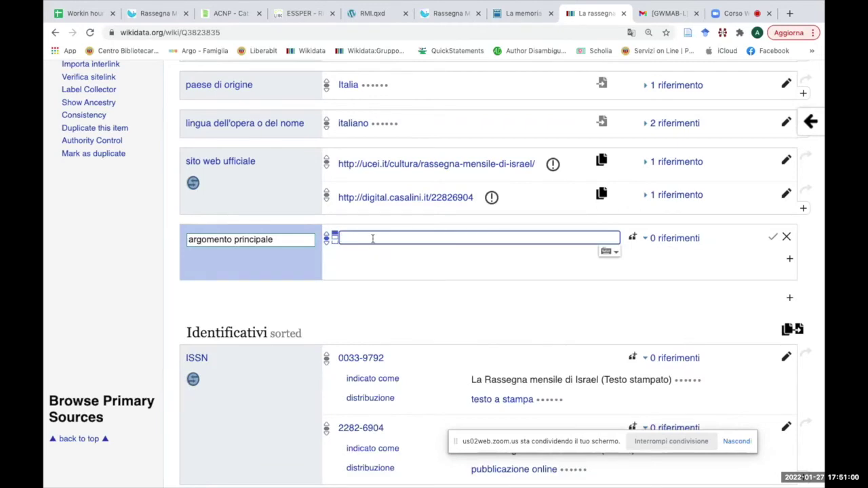
Set the value of the argomento principale statement to cultura ebraica (culture of the Jewish people) and publish it.
type("cultura ebri")
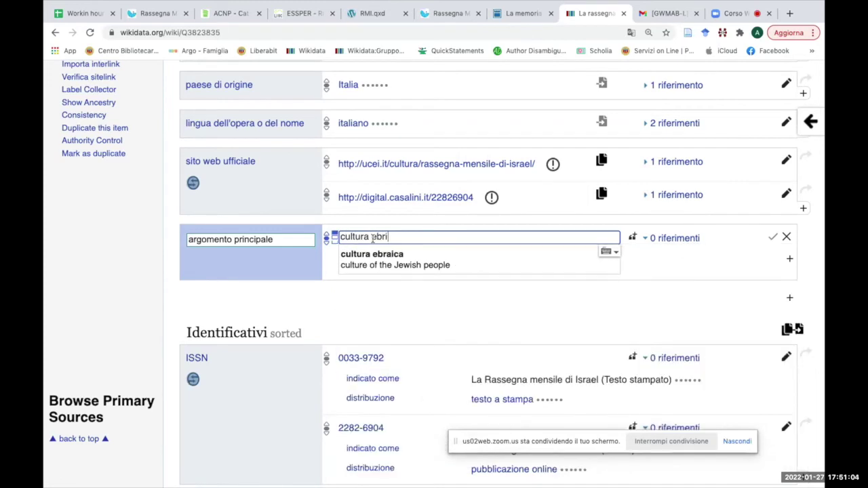
type("ca")
key("BackSpace")
key("BackSpace")
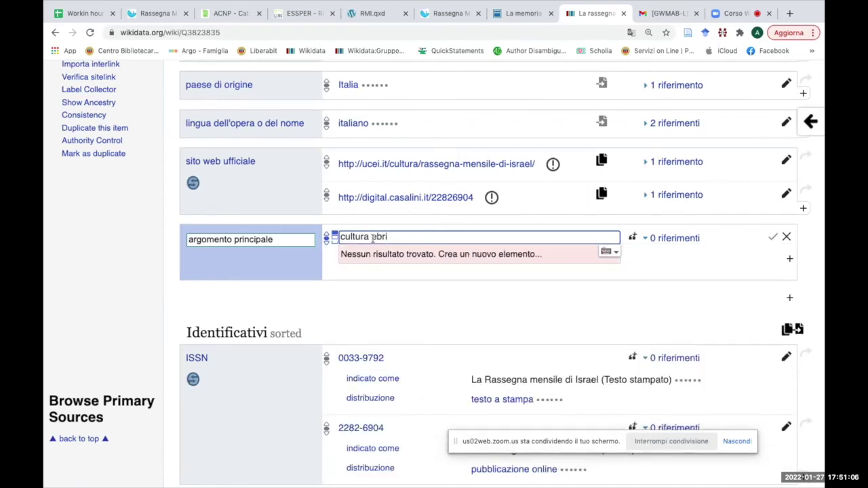
key("BackSpace")
type("aica")
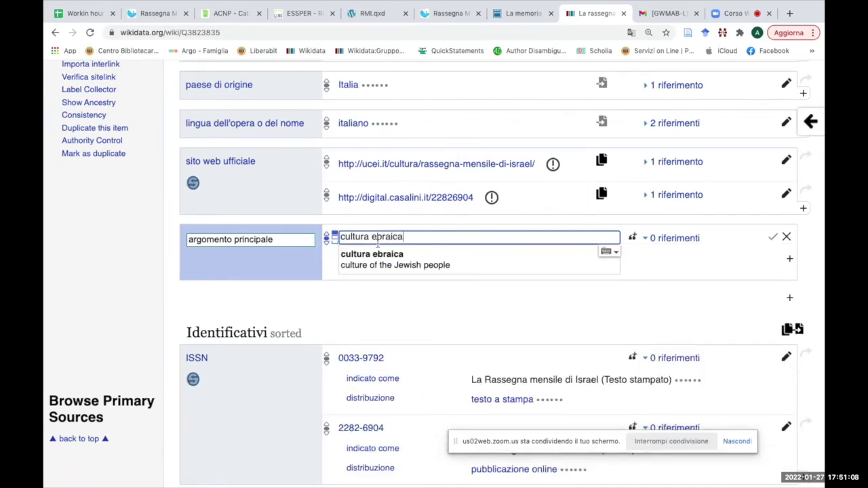
left_click(400, 254)
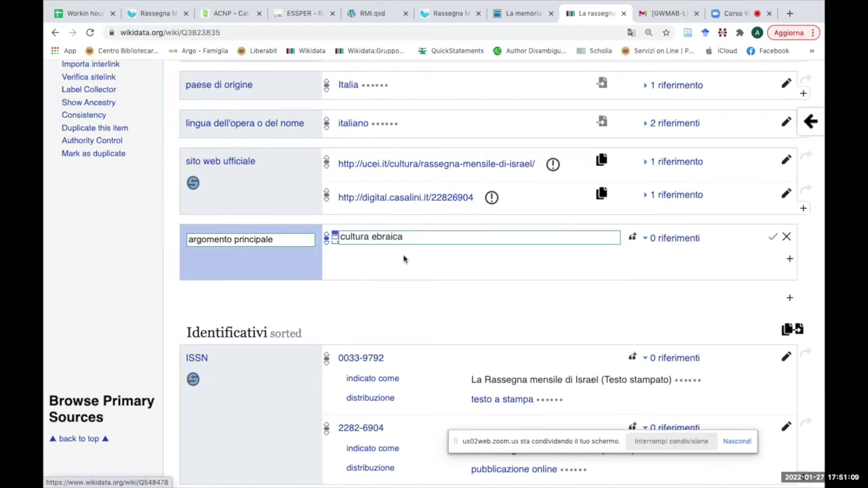
left_click(774, 240)
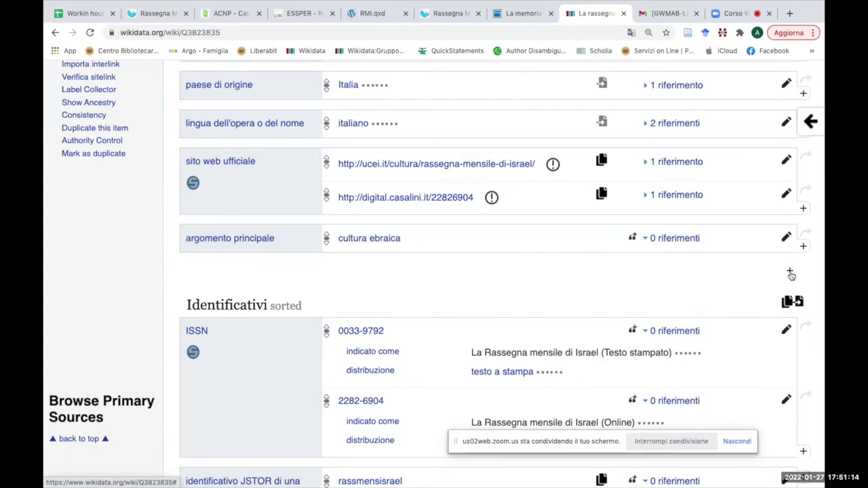
Start a new statement on the journal's item with the property frequenza di pubblicazione.
left_click(790, 272)
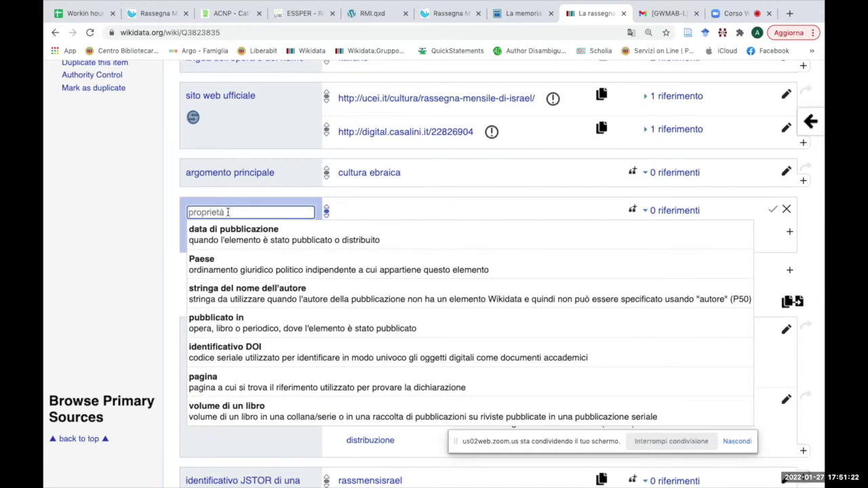
type("frequenza")
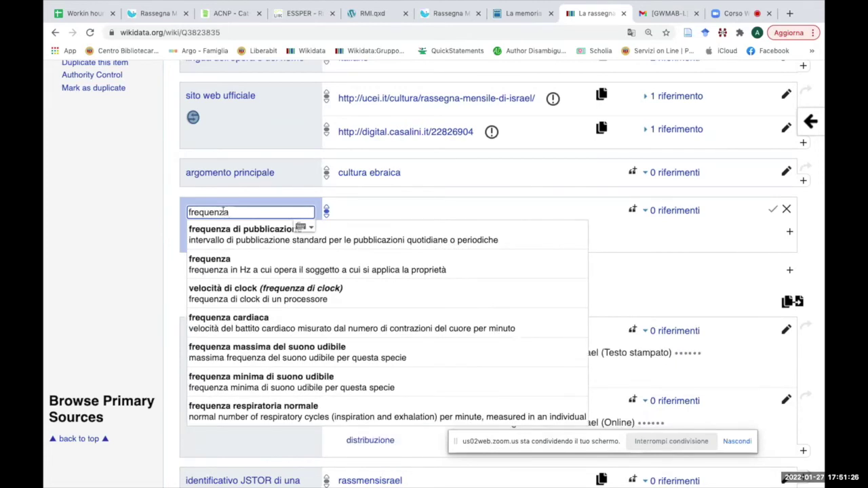
left_click(254, 240)
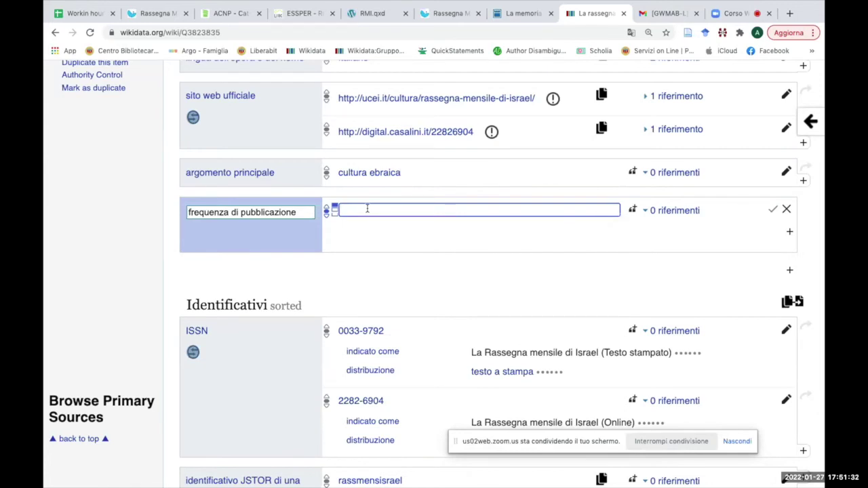
Check the journal's periodicity in the ACNP catalogue record of the printed edition and return to the Wikidata item.
left_click(243, 18)
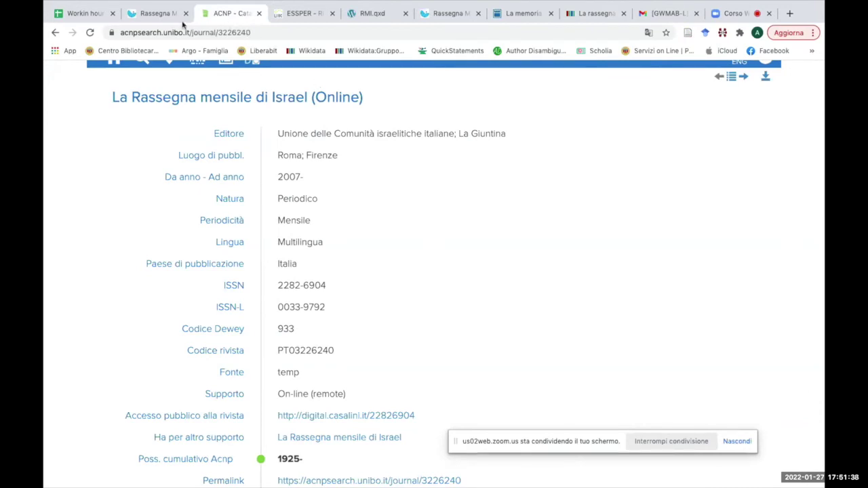
left_click(344, 439)
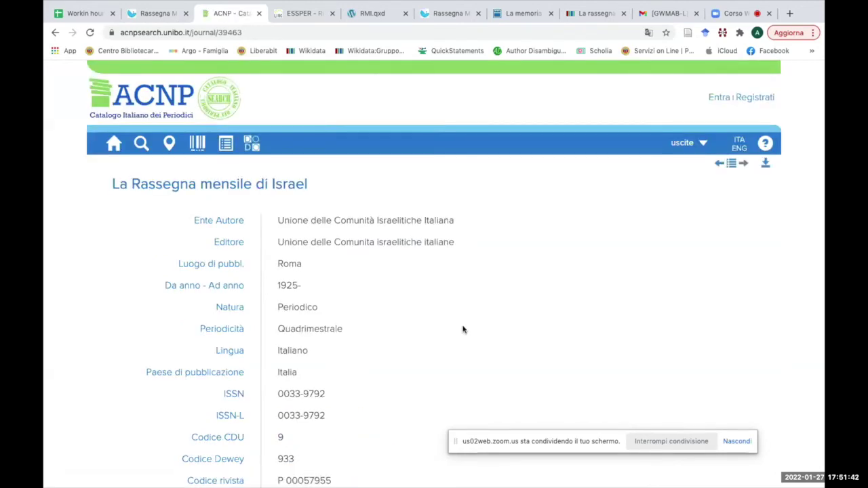
scroll(463, 329, "down", 3)
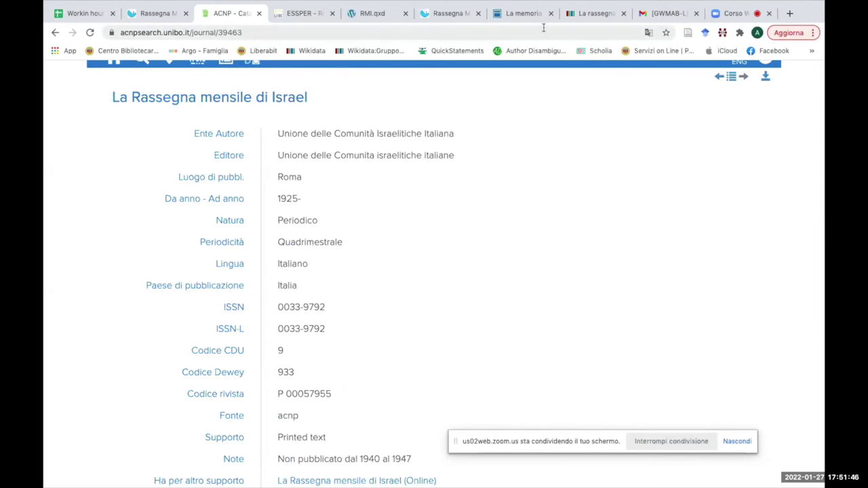
left_click(609, 13)
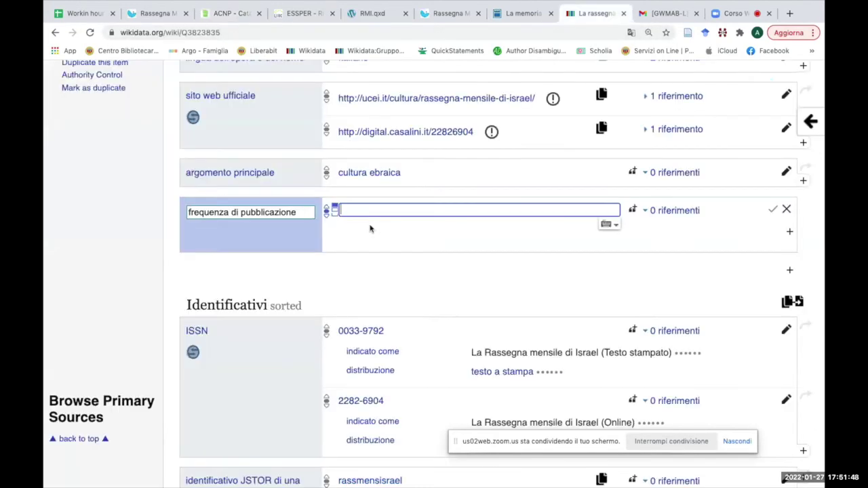
Set the publication frequency to 4 with the unit mese (suddivisione dell'anno) and publish the statement.
type("4 mese")
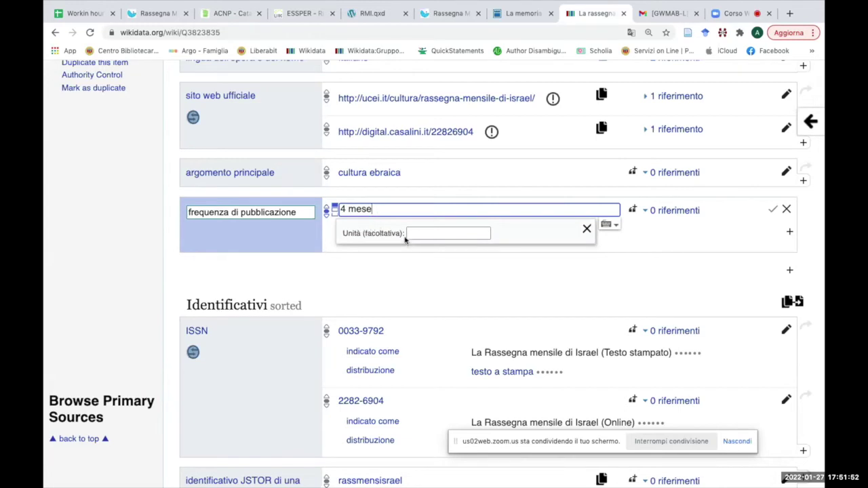
key("BackSpace")
key("BackSpace")
key("BackSpace")
key("BackSpace")
key("BackSpace")
left_click(425, 229)
type("mese")
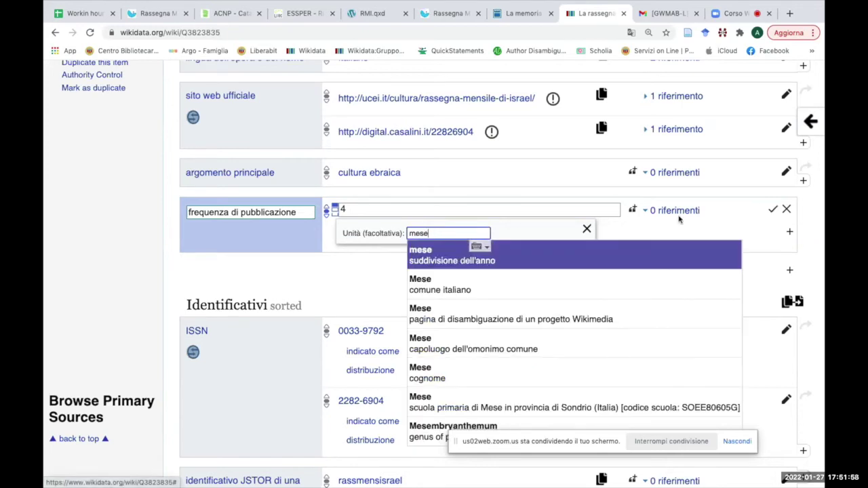
left_click(535, 254)
left_click(774, 211)
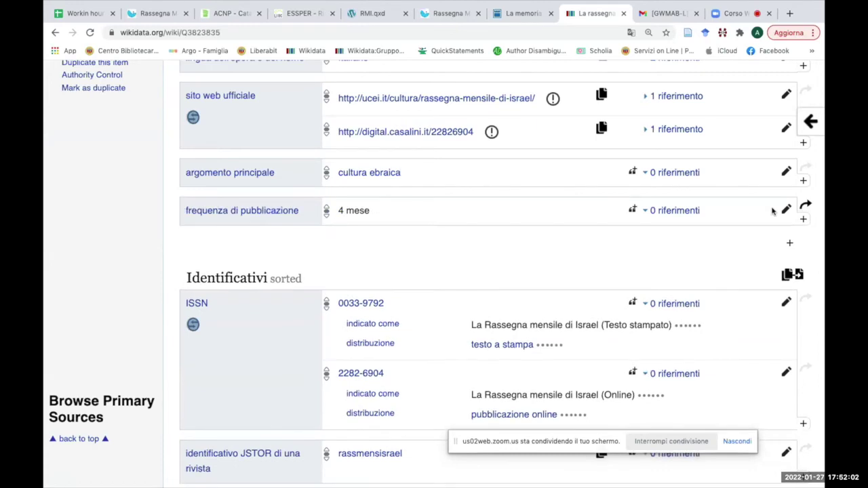
Start a new statement on the journal's item with the property fondatore.
left_click(789, 245)
type("fondator")
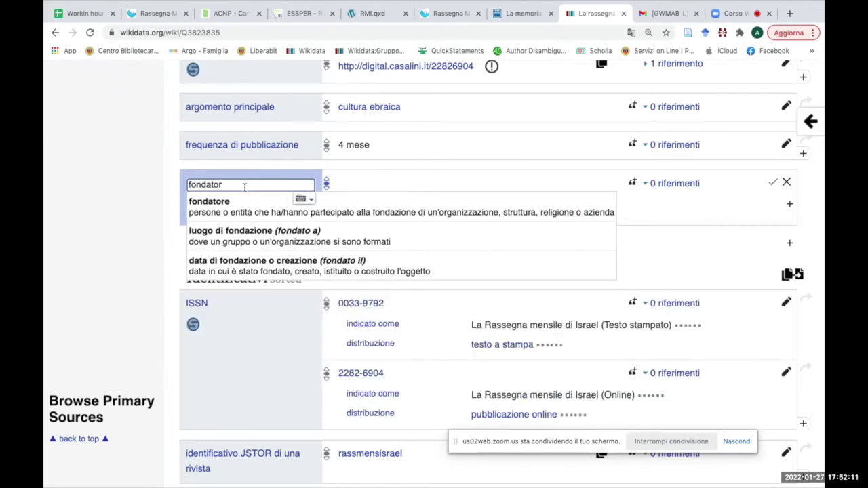
key("BackSpace")
type("r")
left_click(233, 206)
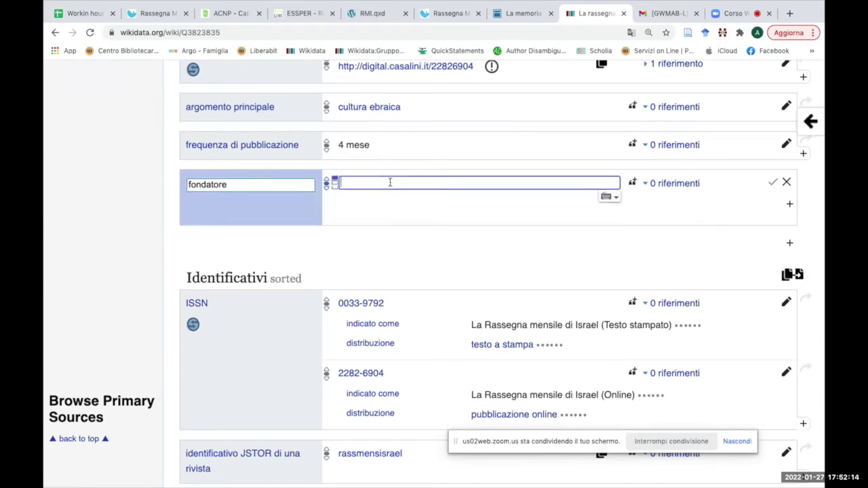
Try to enter Alfonso Pacifici as the value of the fondatore statement.
type("Alfon")
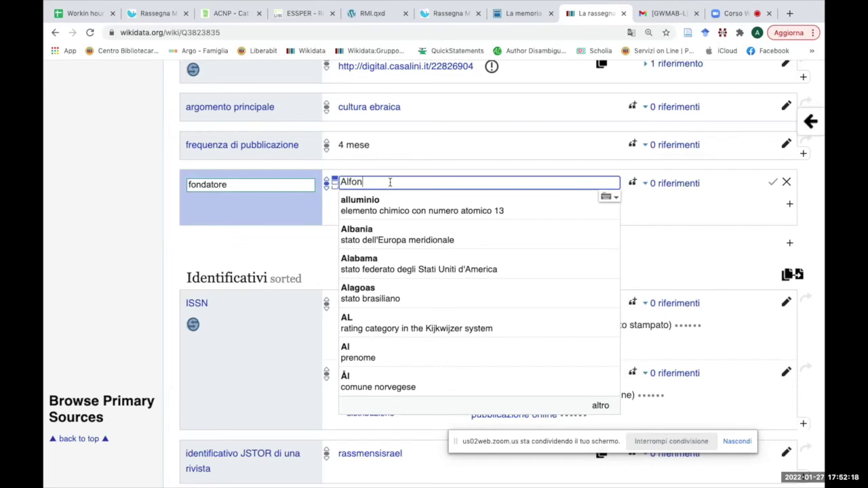
type("so Pa")
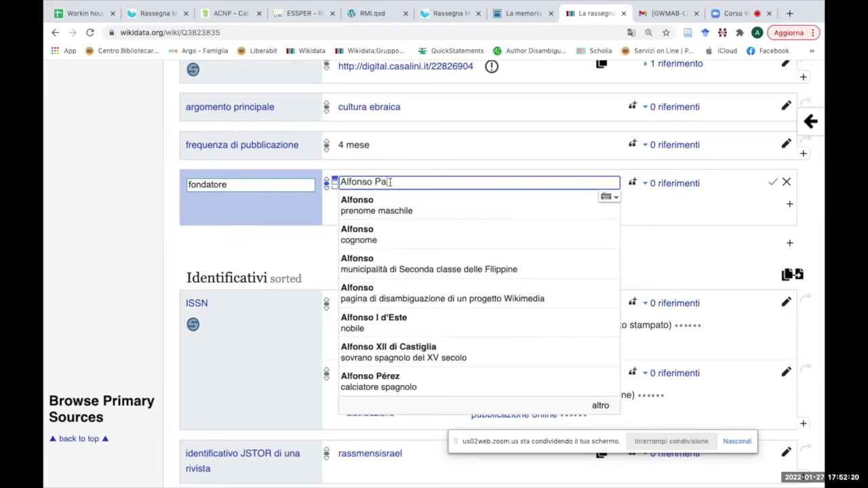
type("cifici")
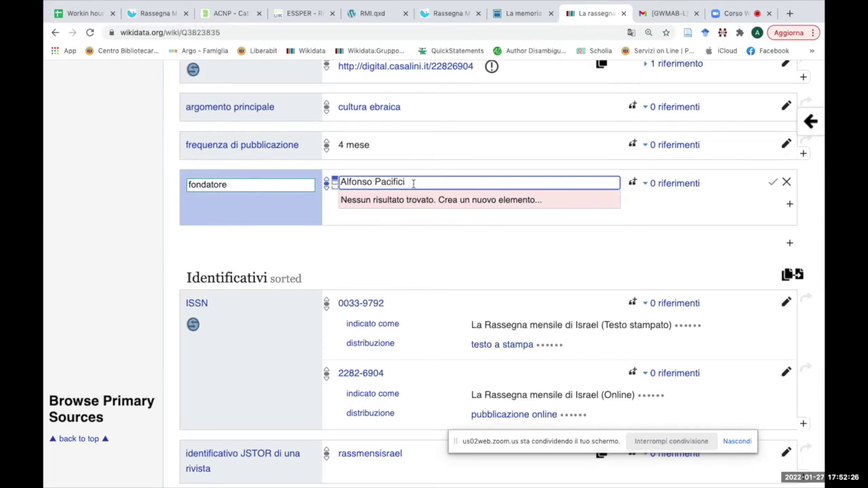
left_click(374, 181)
left_click_drag(417, 181, 290, 180)
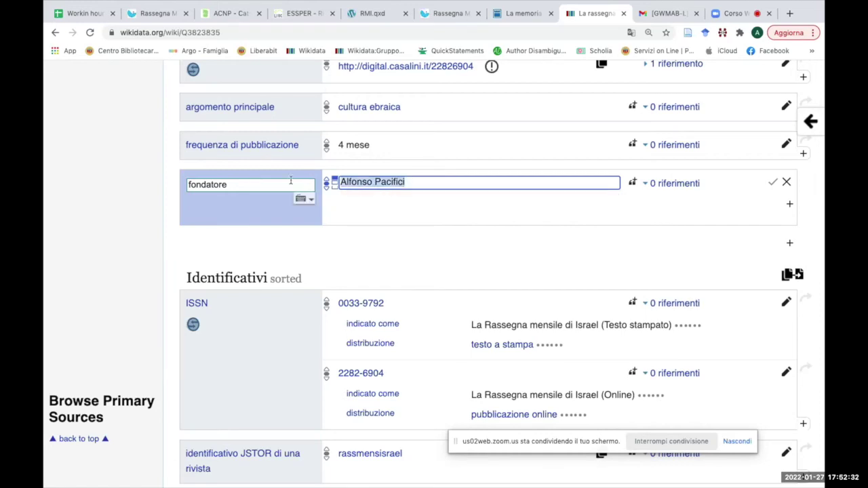
key("BackSpace")
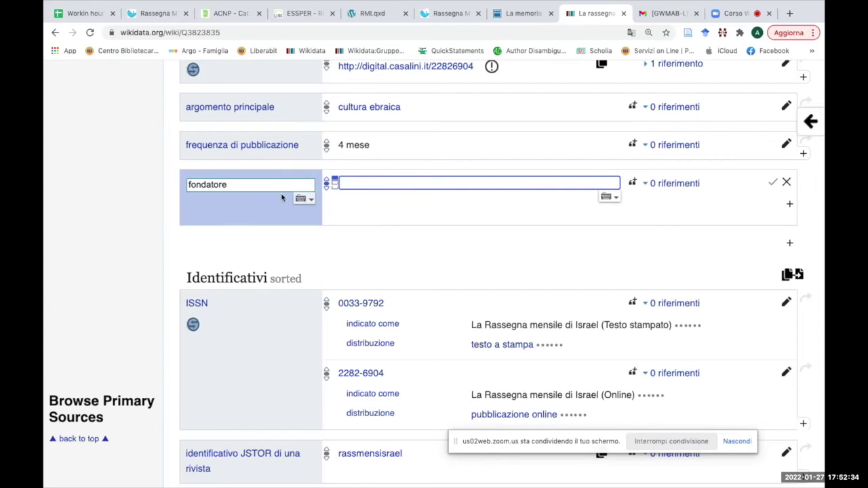
Set the value of the fondatore statement to Dante Lattes and publish it.
type("Dante Lattes")
left_click(377, 202)
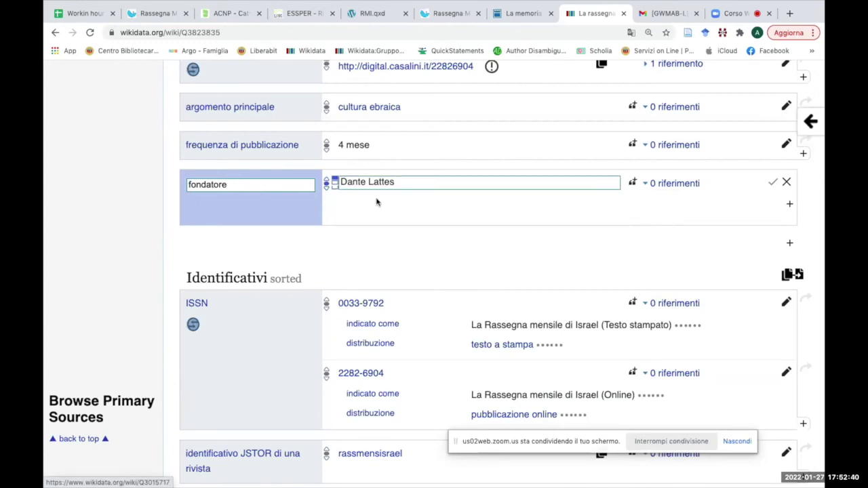
left_click(773, 183)
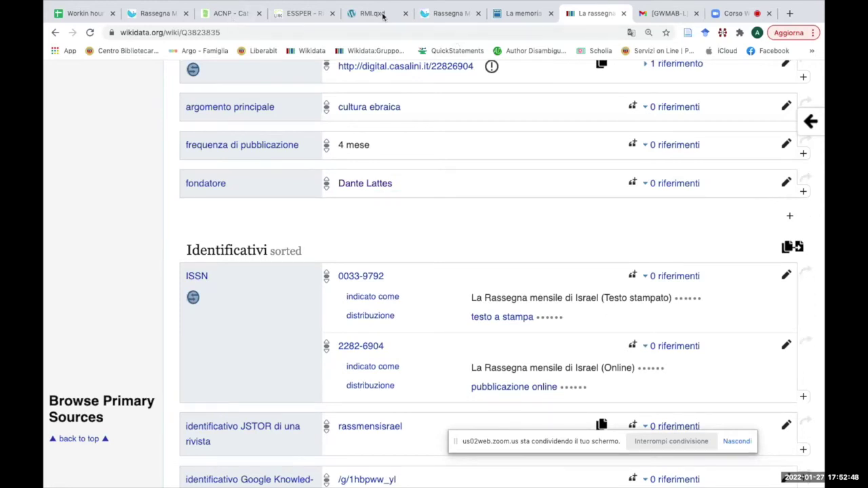
Copy the name of the direttore responsabile from the journal's UCEI web page and return to the Wikidata item.
left_click(455, 16)
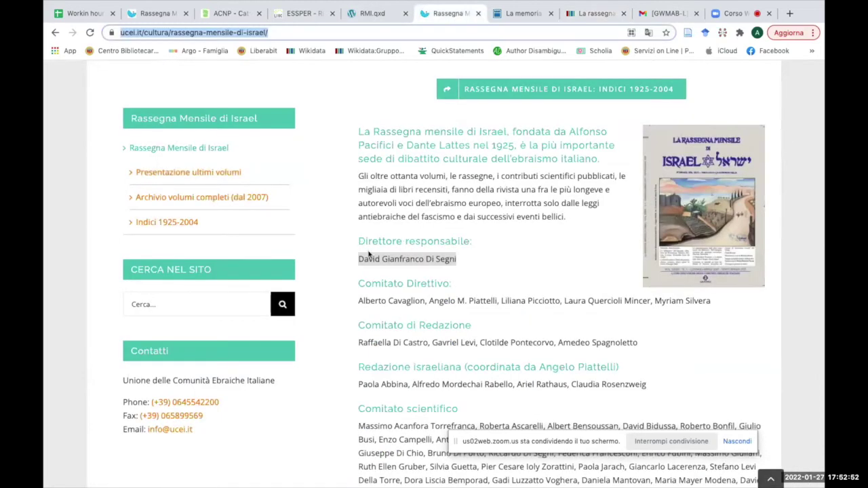
left_click(499, 274)
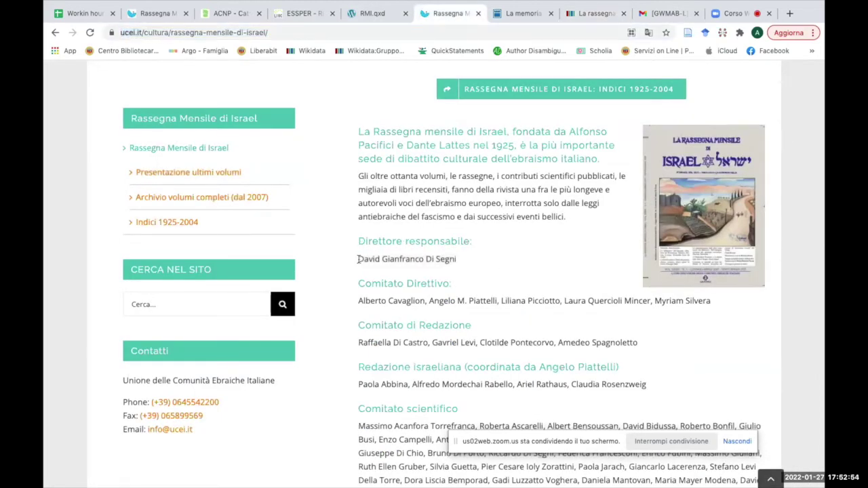
left_click_drag(358, 258, 456, 265)
key("ctrl+c")
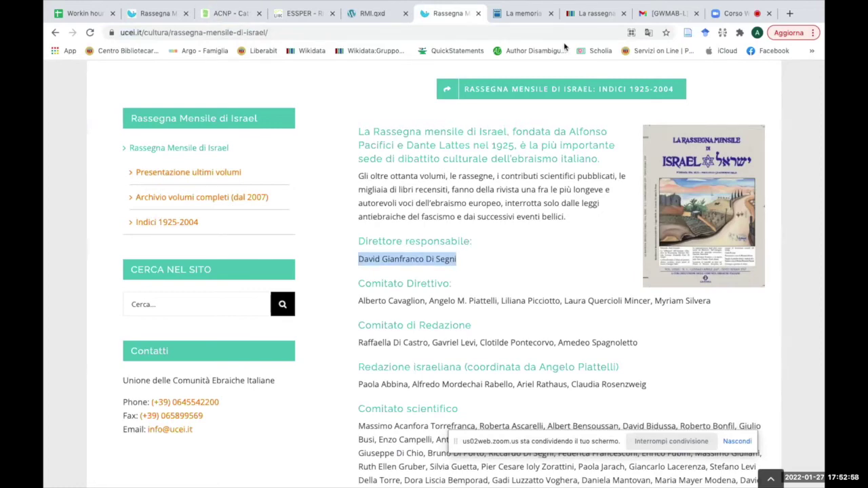
left_click(602, 13)
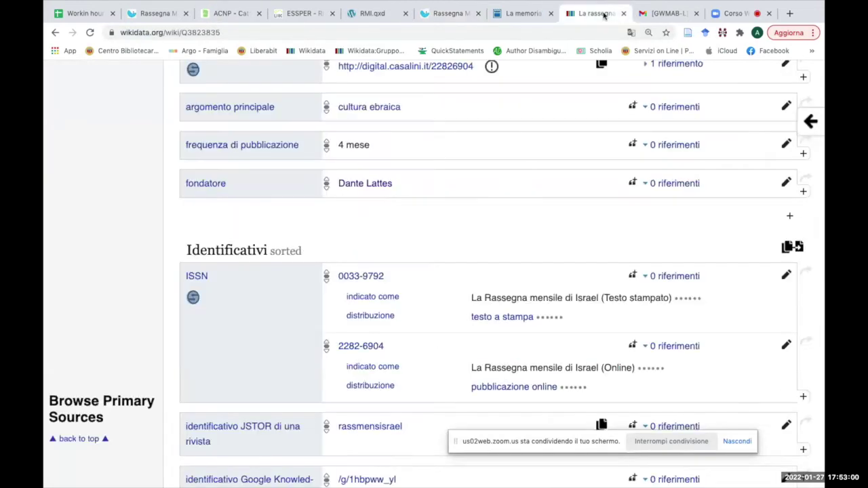
Add a direttore di periodico statement, using the item that matches the copied director's name, and publish it.
left_click(790, 218)
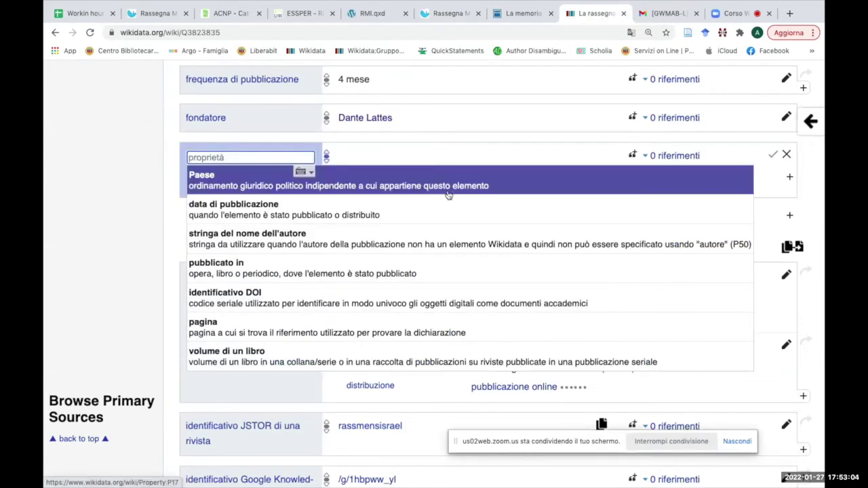
type("direttore")
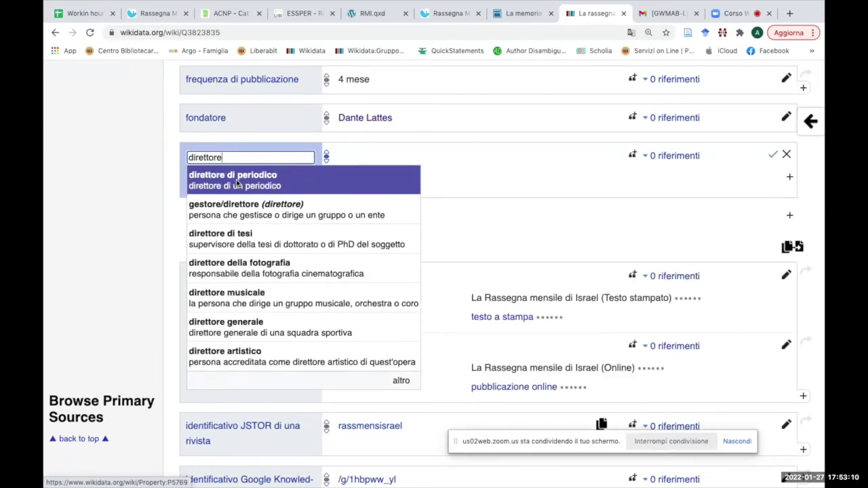
left_click(237, 181)
key("ctrl+v")
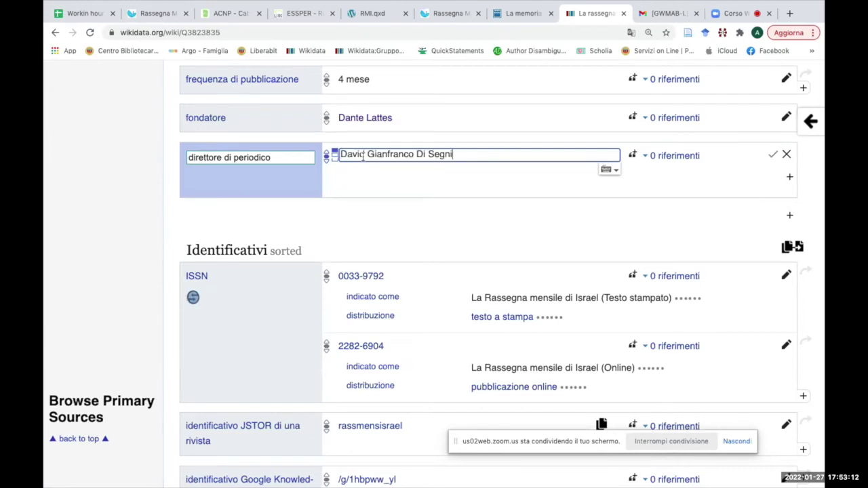
left_click(381, 173)
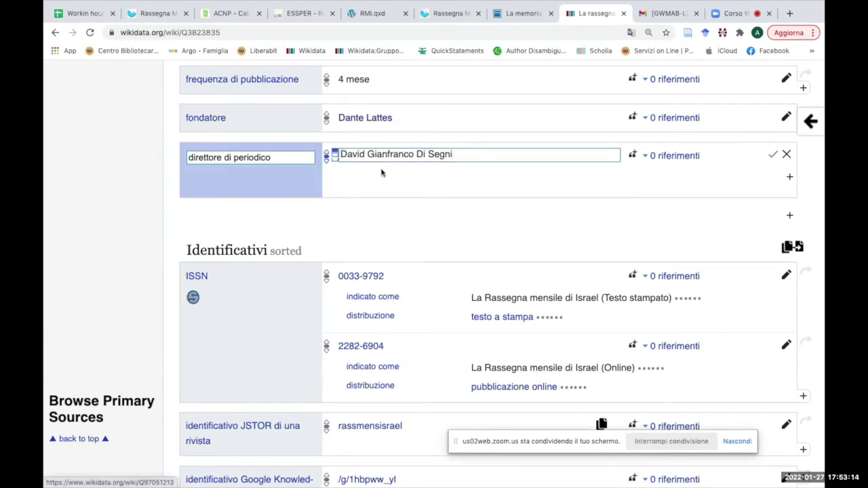
left_click(773, 155)
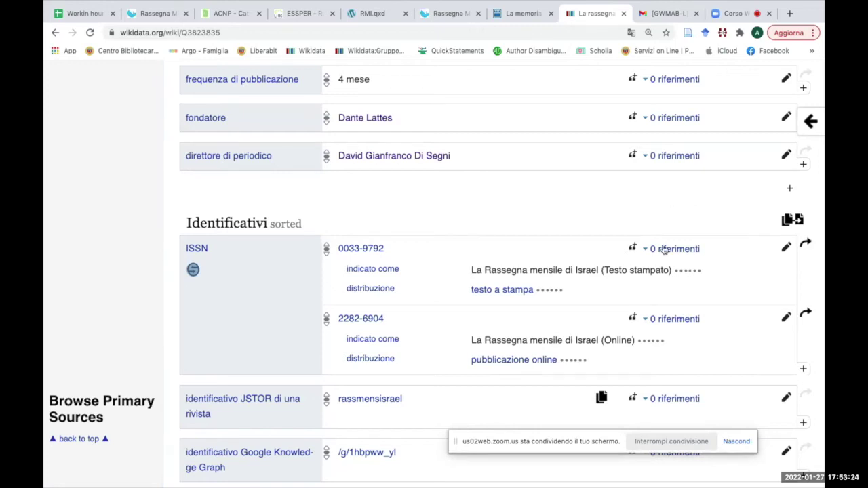
scroll(631, 212, "up", 1)
scroll(631, 211, "up", 1)
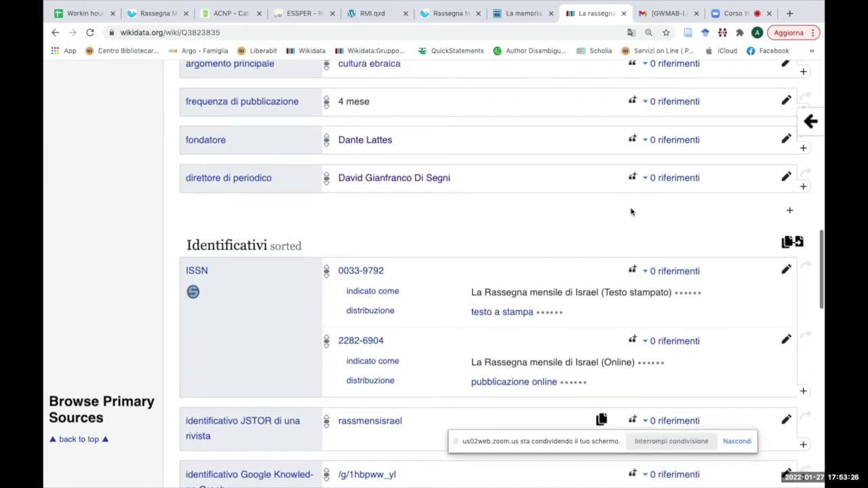
scroll(631, 212, "up", 5)
scroll(630, 212, "up", 7)
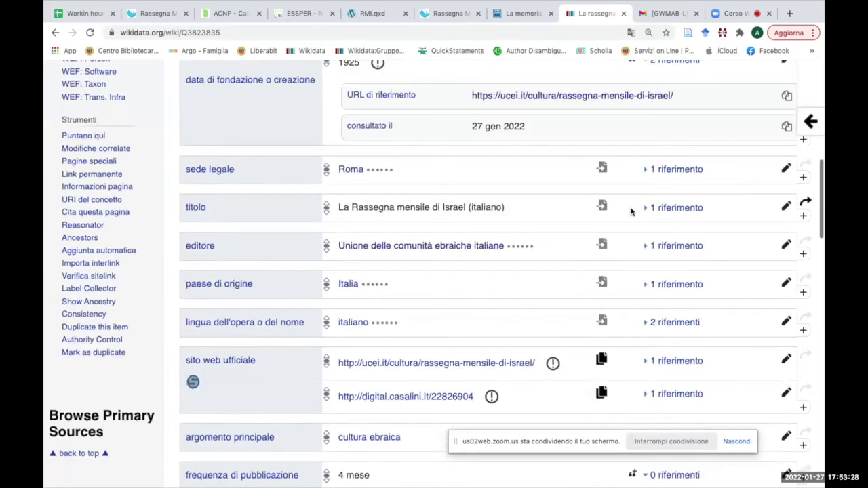
Review the journal item's statements and read the potential problem flagged on the data di inizio reference of rivista online.
scroll(631, 211, "up", 2)
scroll(630, 211, "down", 2)
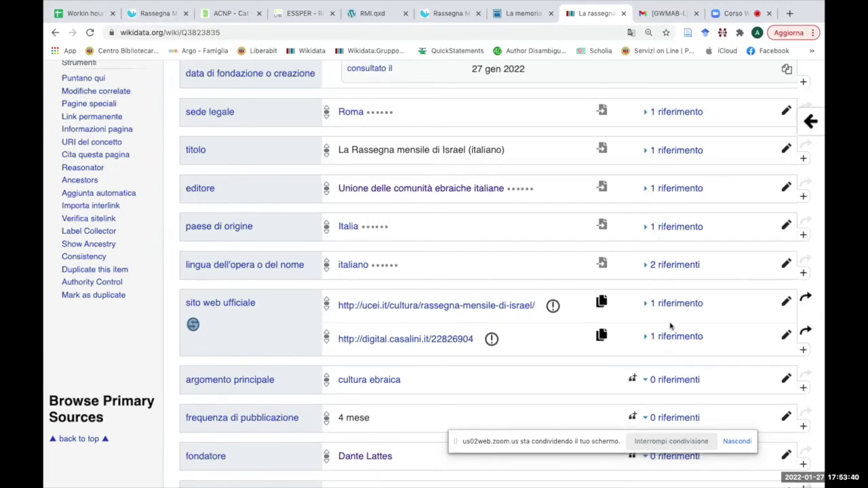
scroll(670, 326, "up", 5)
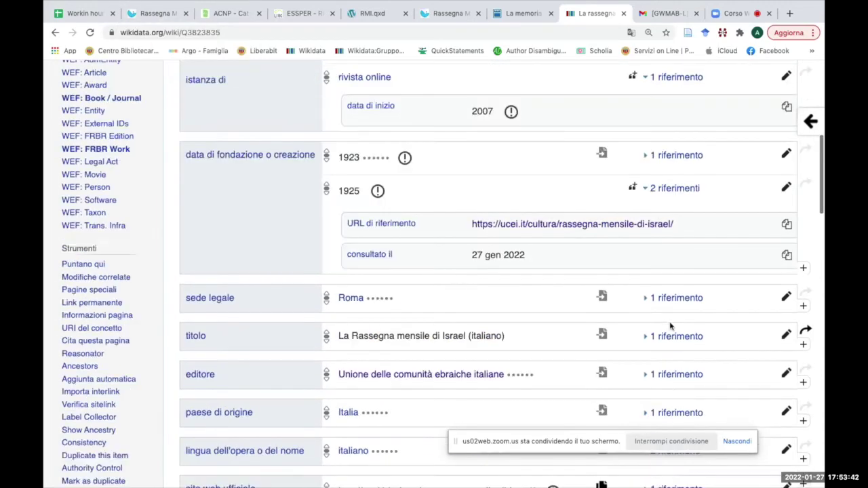
scroll(670, 326, "down", 1)
scroll(669, 326, "up", 2)
scroll(670, 326, "up", 7)
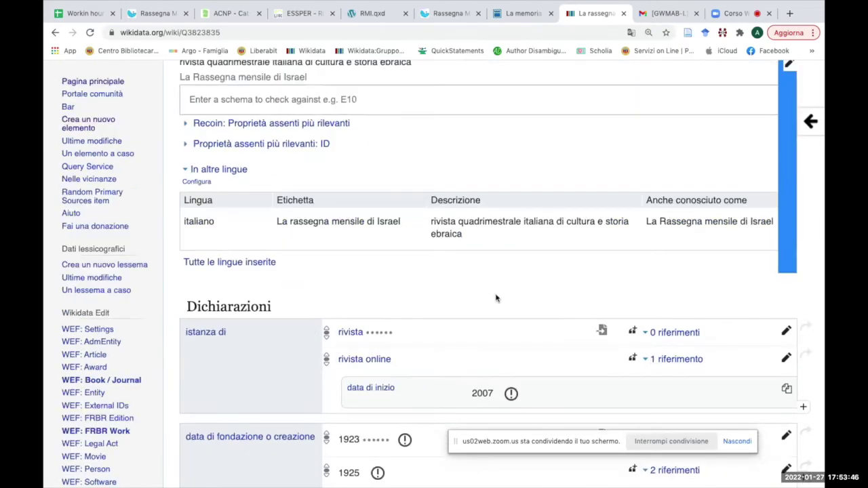
left_click(512, 395)
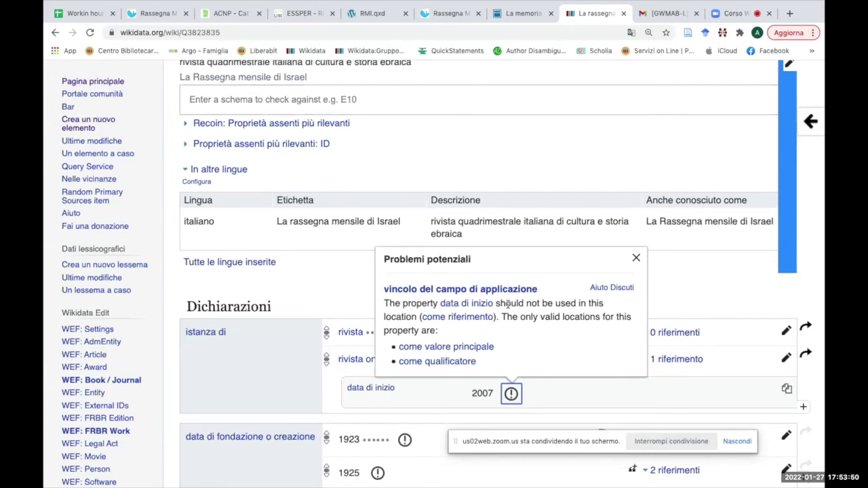
left_click(636, 260)
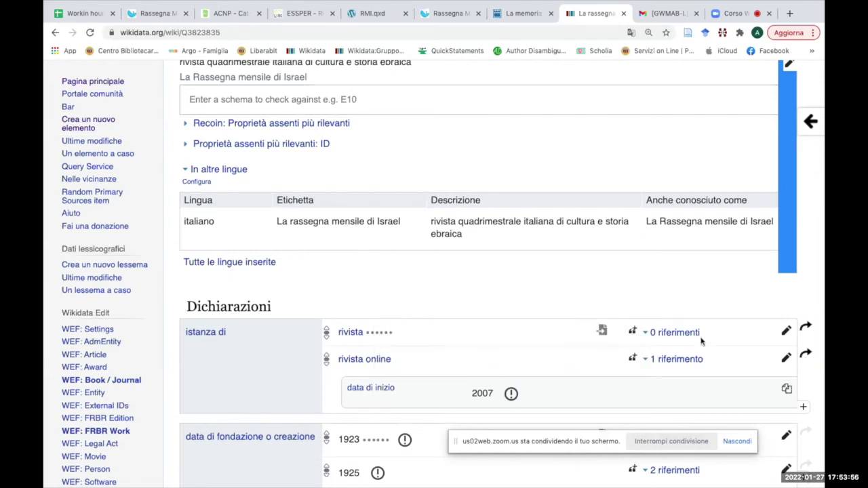
Examine the item's statements and their references, from istanza di and data di fondazione o creazione through frequenza di pubblicazione.
scroll(681, 310, "down", 1)
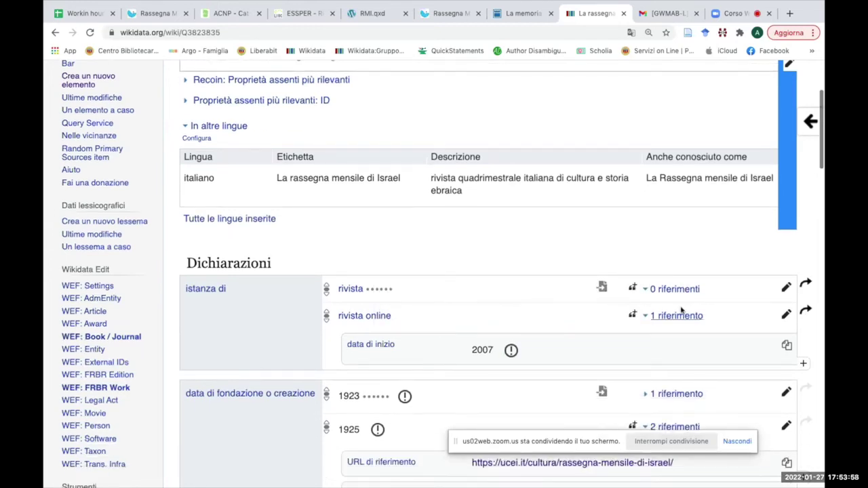
scroll(682, 310, "up", 1)
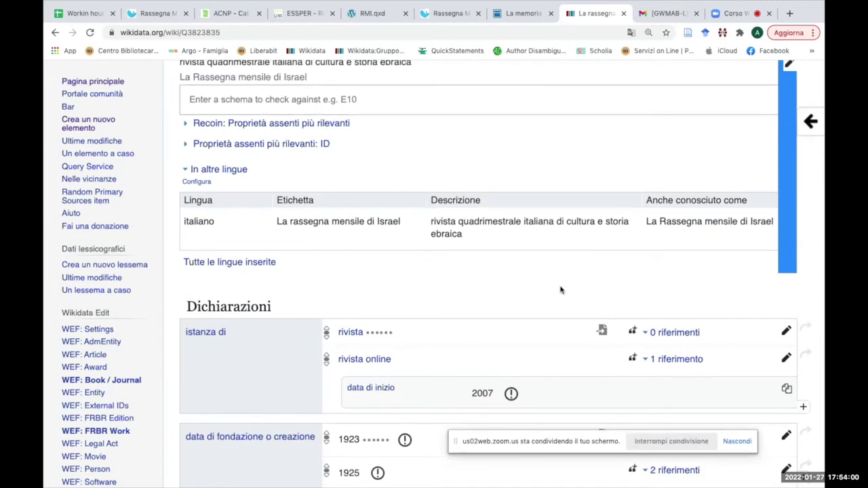
scroll(560, 289, "down", 1)
scroll(560, 289, "down", 4)
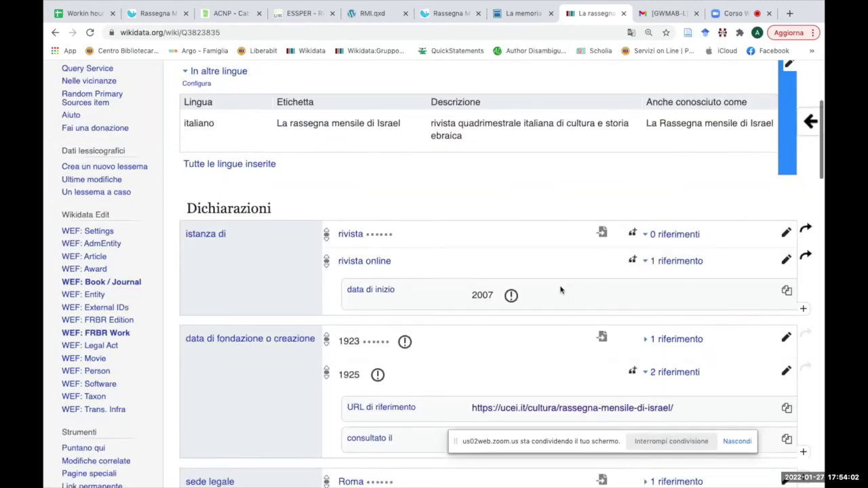
scroll(562, 286, "up", 5)
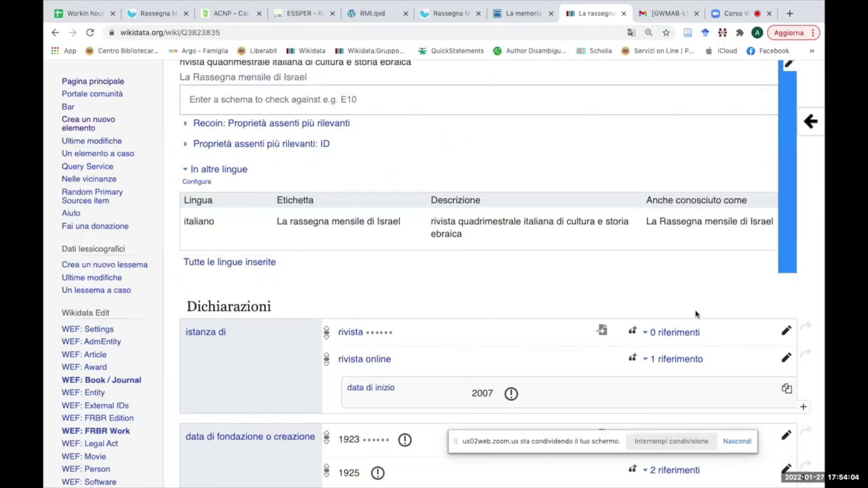
scroll(652, 305, "down", 1)
scroll(653, 305, "up", 1)
scroll(652, 305, "down", 1)
scroll(652, 305, "up", 1)
scroll(652, 305, "down", 4)
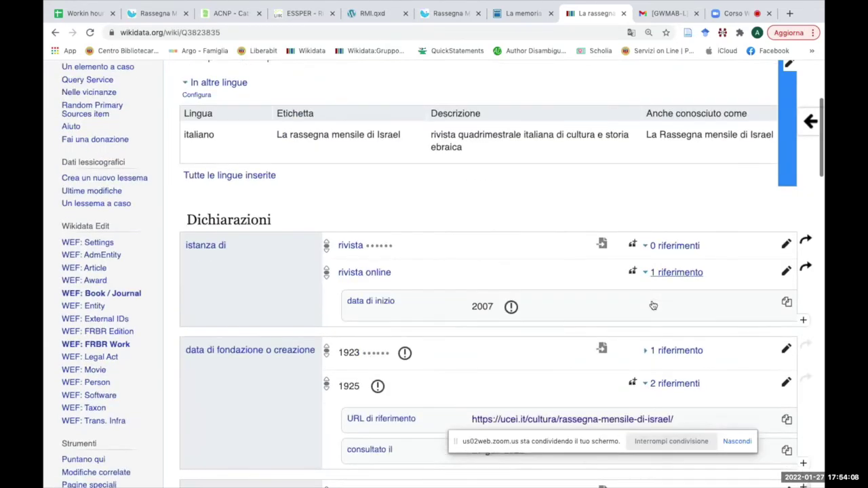
scroll(390, 407, "down", 1)
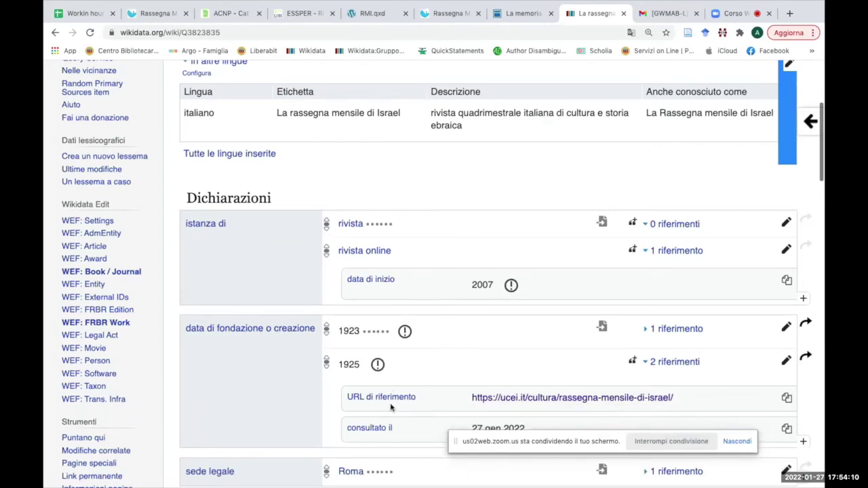
scroll(391, 407, "down", 7)
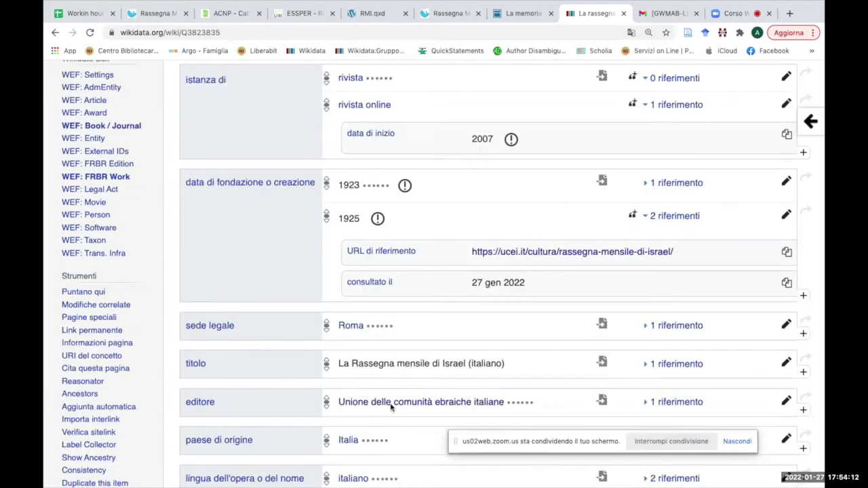
scroll(390, 407, "down", 8)
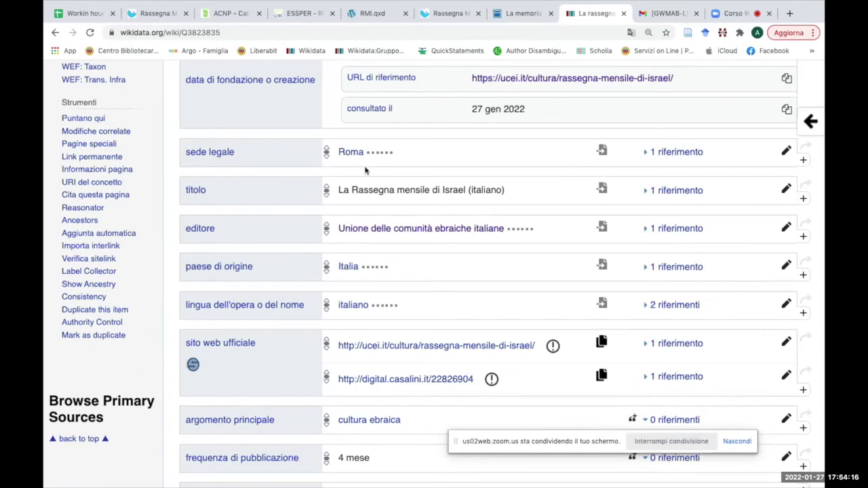
scroll(364, 171, "up", 1)
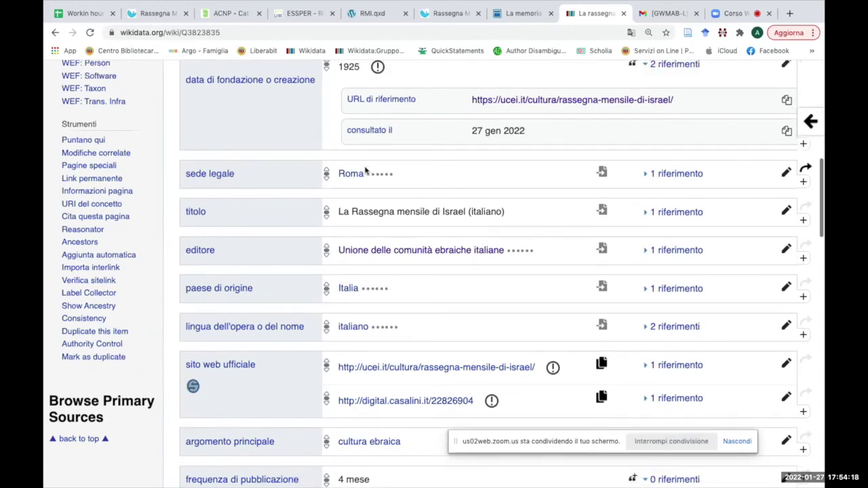
scroll(365, 170, "up", 5)
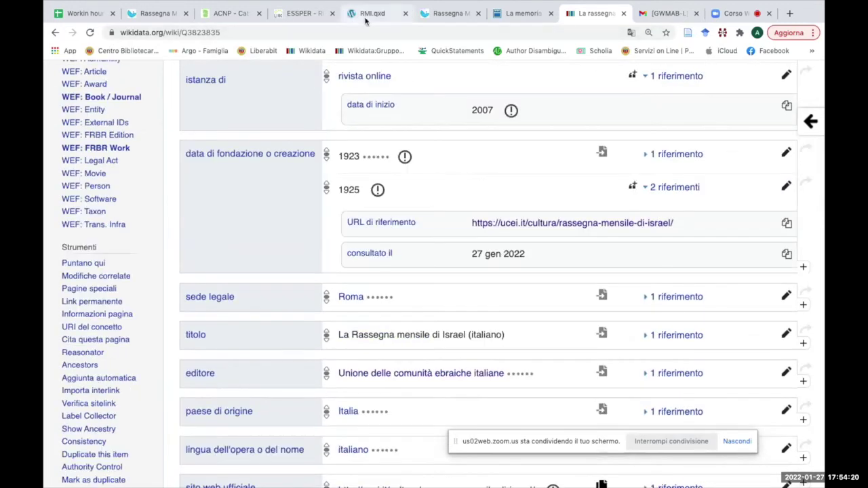
Open the RMI-1-2017 PDF issue and examine its cover and the page listing the editorial board.
left_click(377, 15)
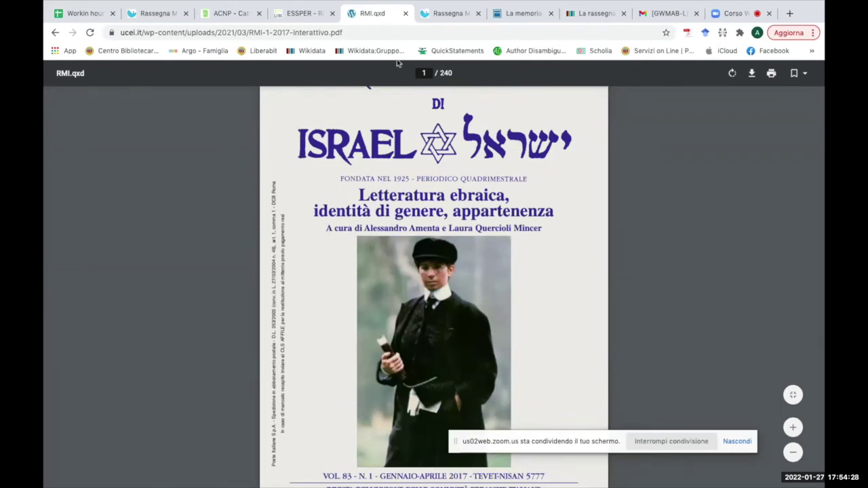
scroll(521, 189, "up", 2)
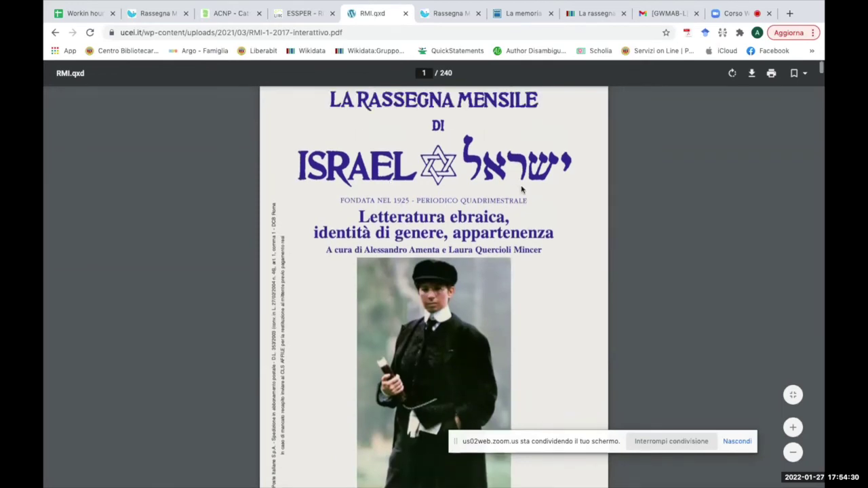
scroll(521, 189, "down", 1)
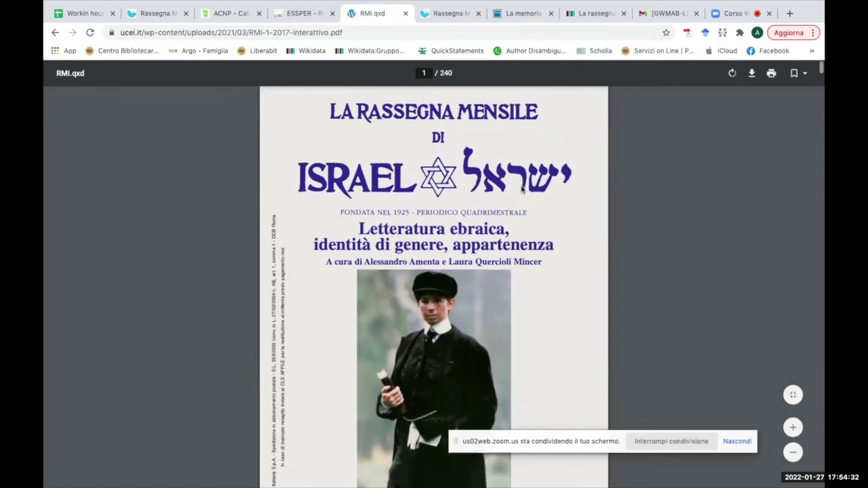
scroll(521, 189, "down", 6)
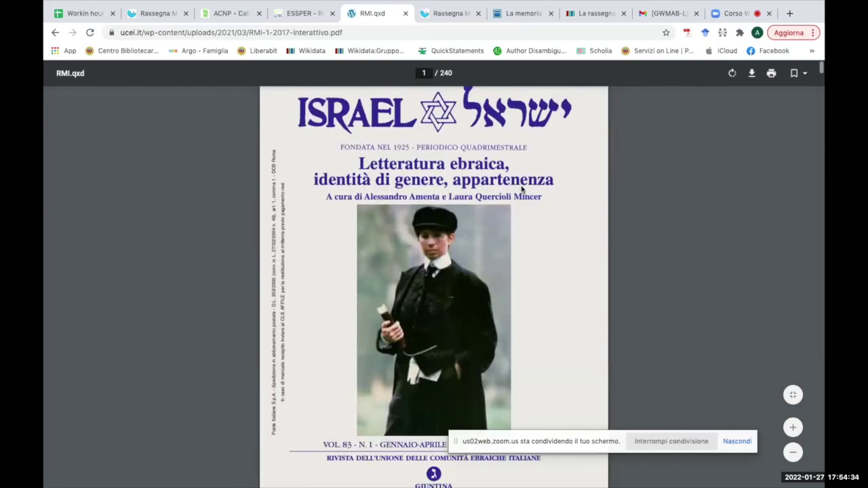
scroll(521, 189, "down", 5)
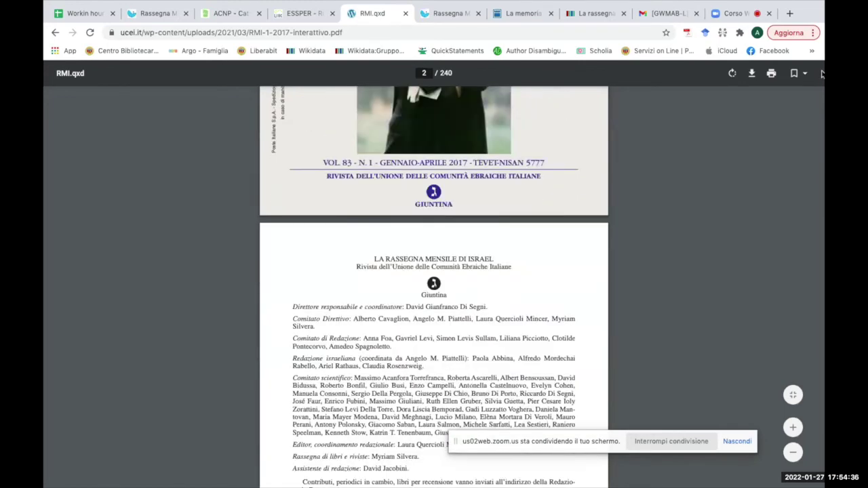
scroll(820, 73, "down", 4)
Browse the PDF issue past its index to the opening page of the article La memoria rubata di Felice Schragenheim.
left_click_drag(820, 75, 820, 77)
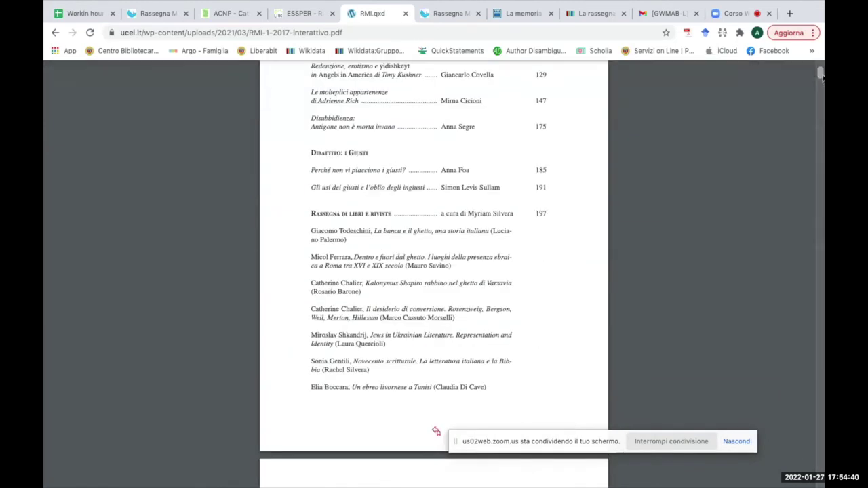
scroll(729, 213, "down", 1)
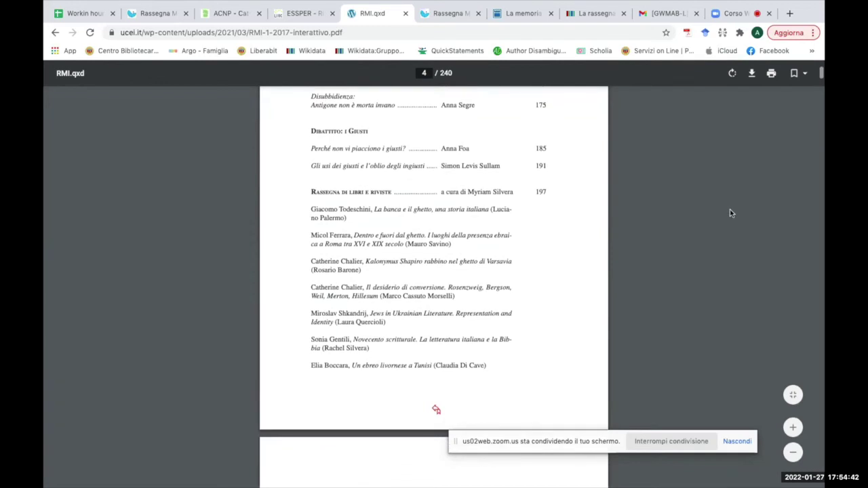
scroll(821, 73, "down", 1)
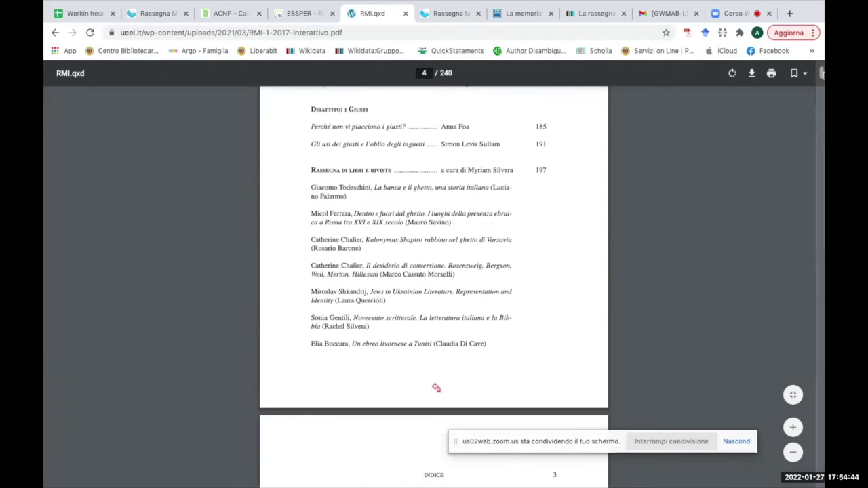
scroll(434, 285, "down", 3)
left_click_drag(821, 74, 818, 157)
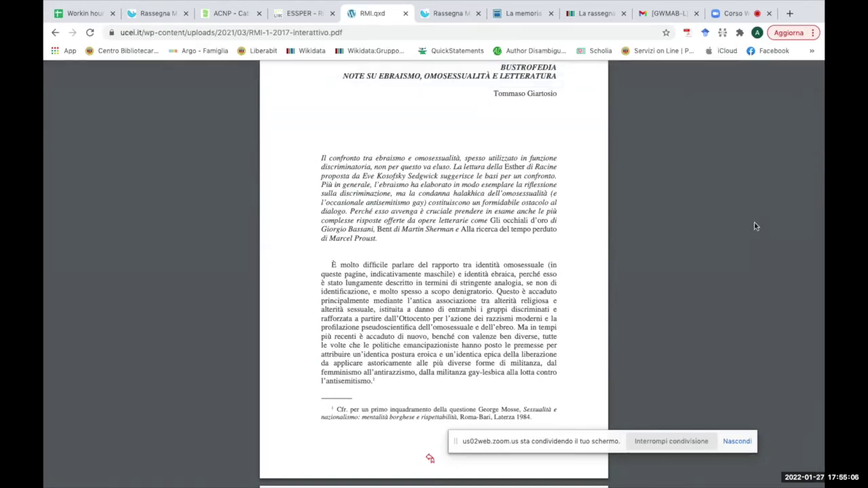
scroll(755, 225, "down", 3)
scroll(754, 223, "down", 5)
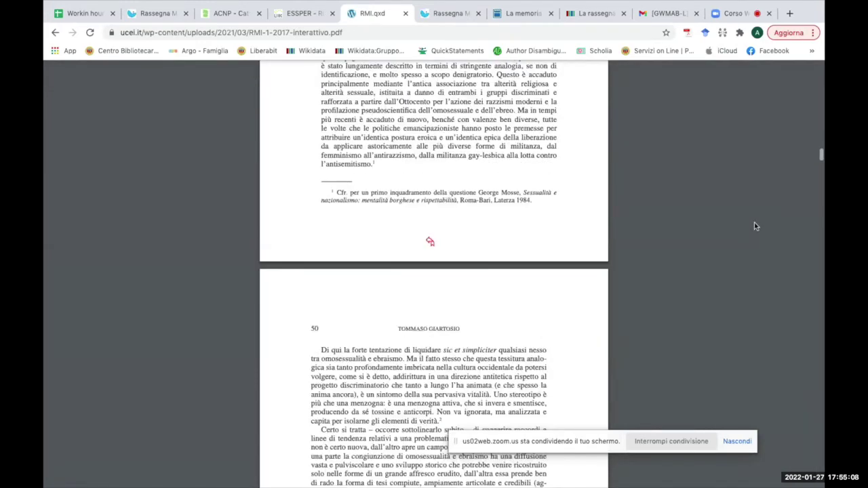
left_click_drag(820, 160, 821, 191)
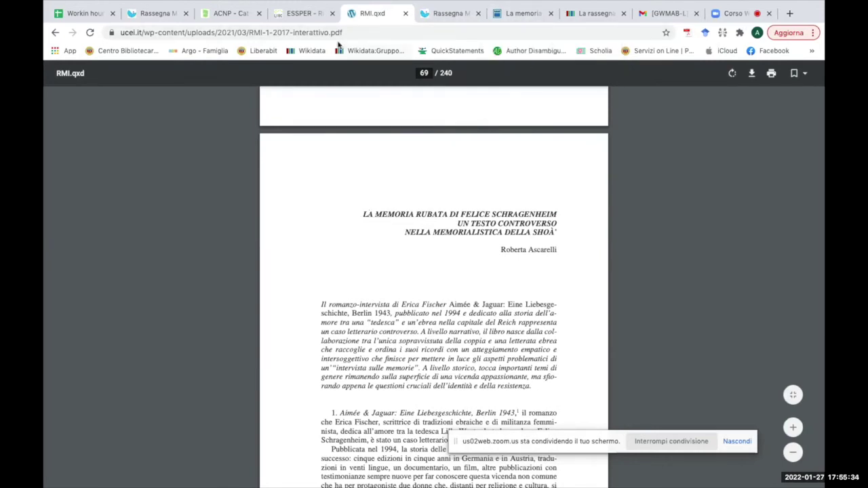
Close the ACNP catalogue page and copy the main title La memoria rubata di Felice Schragenheim from the Torrossa article page.
left_click(251, 13)
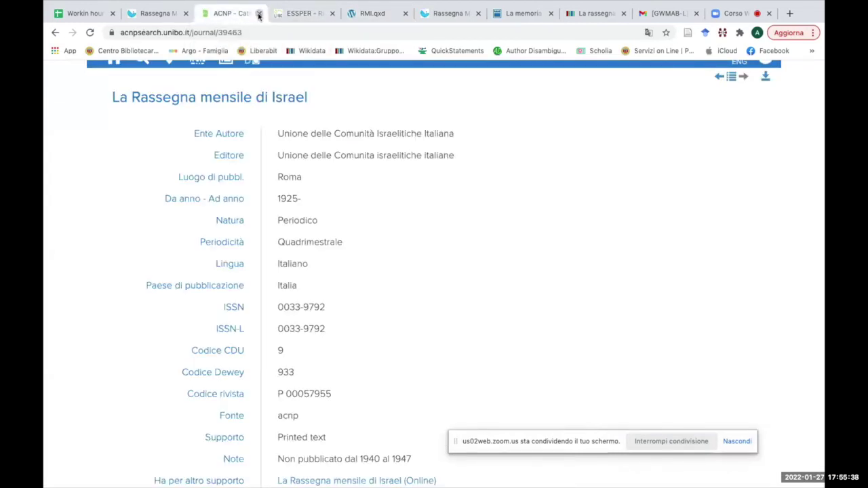
left_click(258, 13)
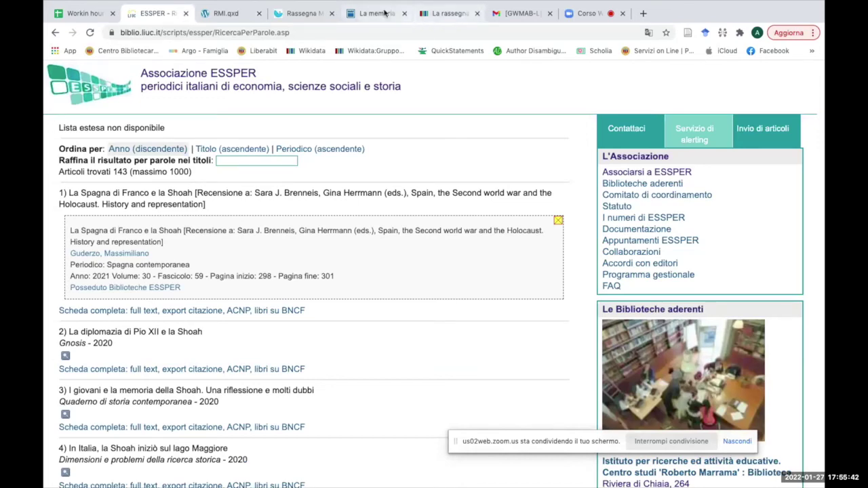
left_click(385, 12)
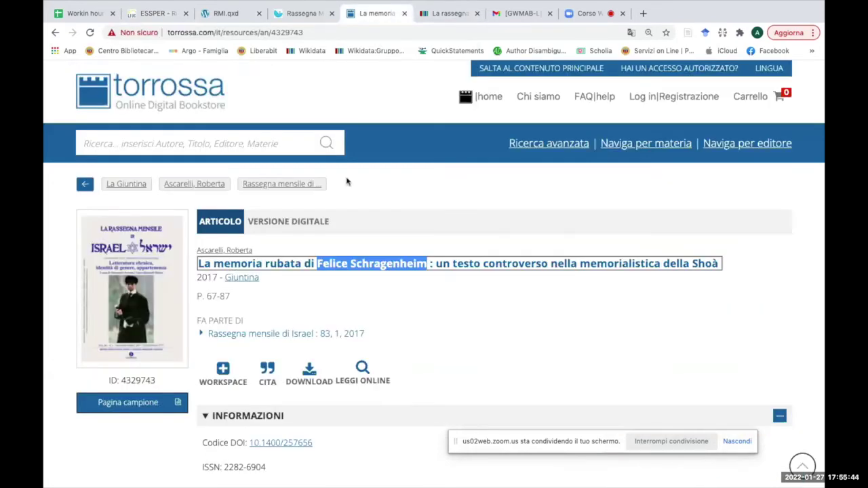
left_click(402, 226)
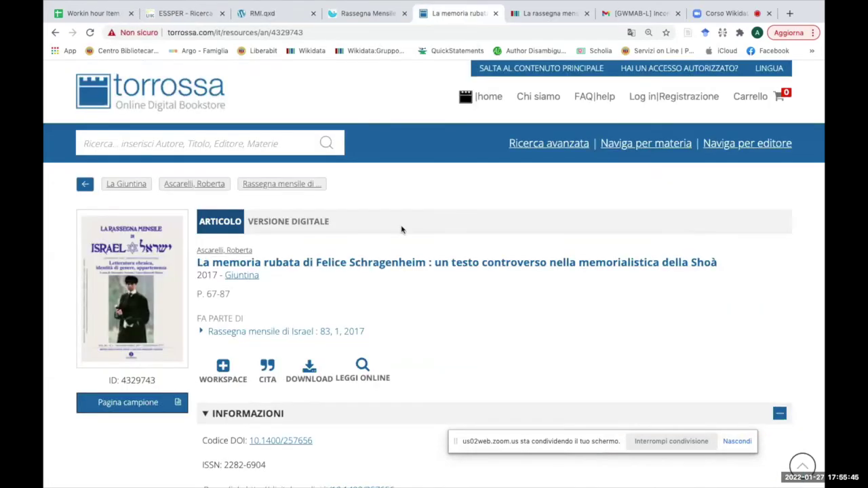
left_click(196, 262)
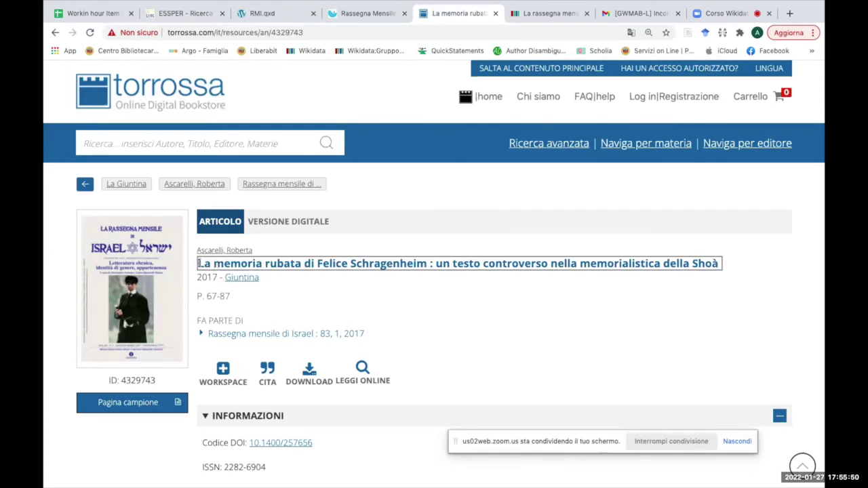
left_click_drag(198, 263, 429, 263)
key("ctrl+c")
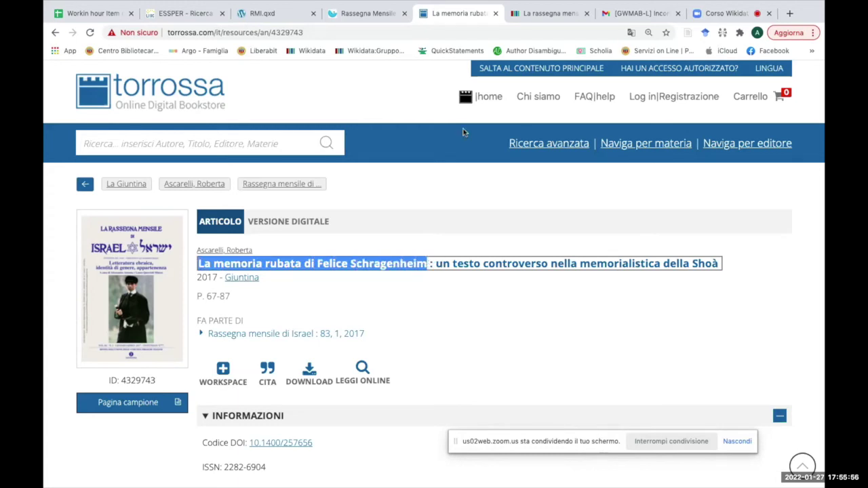
Return to the Wikidata item and search Wikidata for La memoria rubata di Felice Schragenheim.
left_click(545, 10)
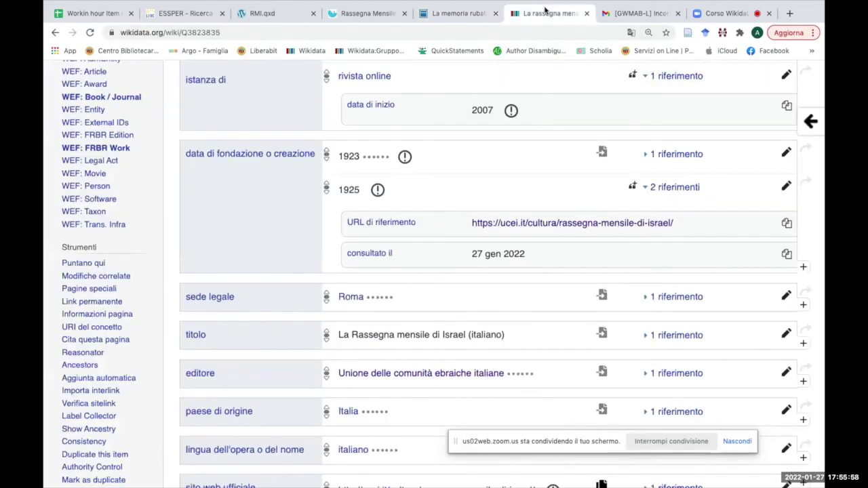
scroll(630, 90, "up", 3)
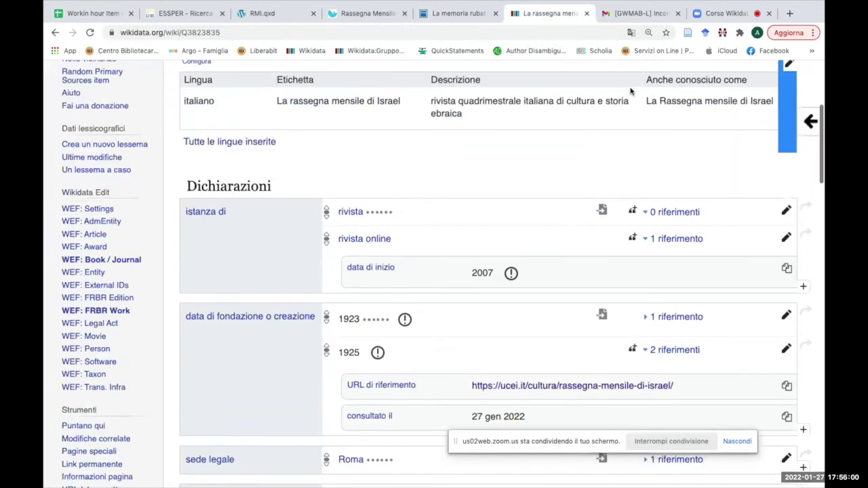
scroll(630, 90, "up", 4)
left_click(678, 103)
key("ctrl+v")
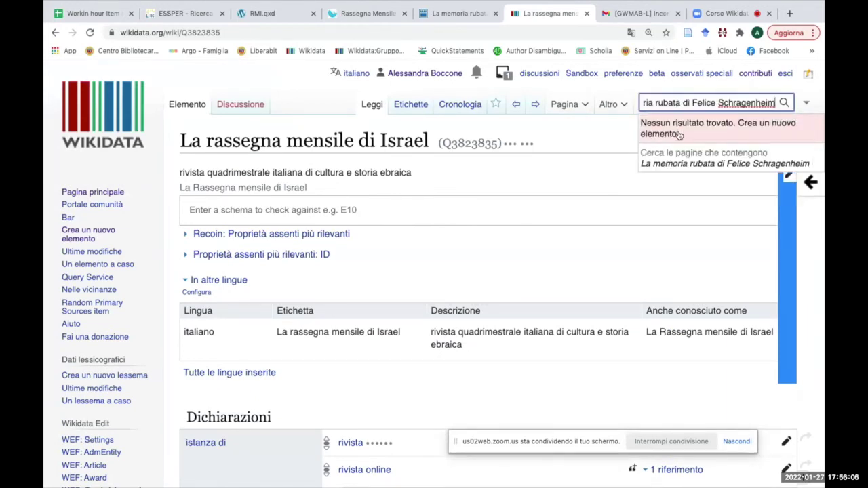
Start a new Wikidata item and enter La memoria rubata di Felice Schragenheim as its Italian label.
left_click(51, 331)
scroll(52, 331, "down", 2)
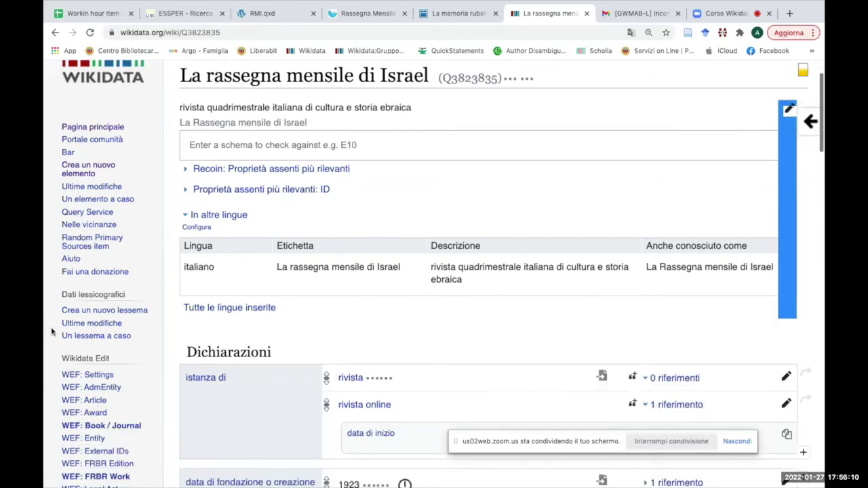
left_click(87, 173)
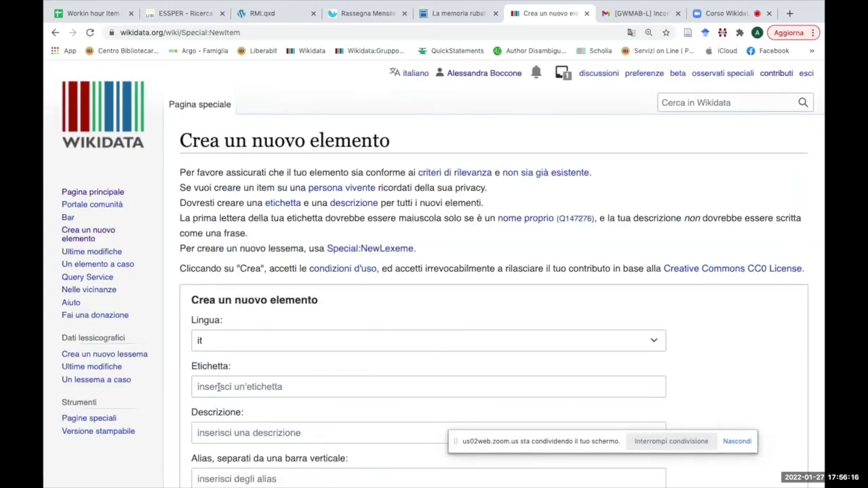
left_click(218, 386)
key("super+v")
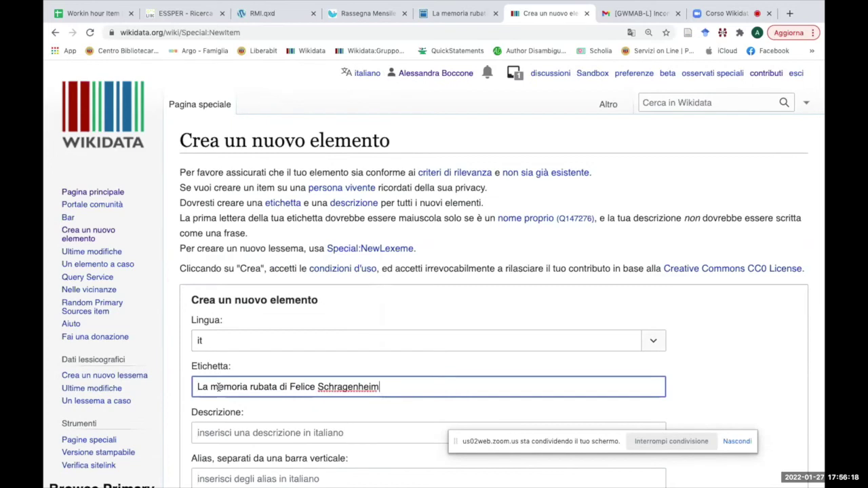
Enter articolo di rivista as the Italian description and create the item.
left_click(250, 431)
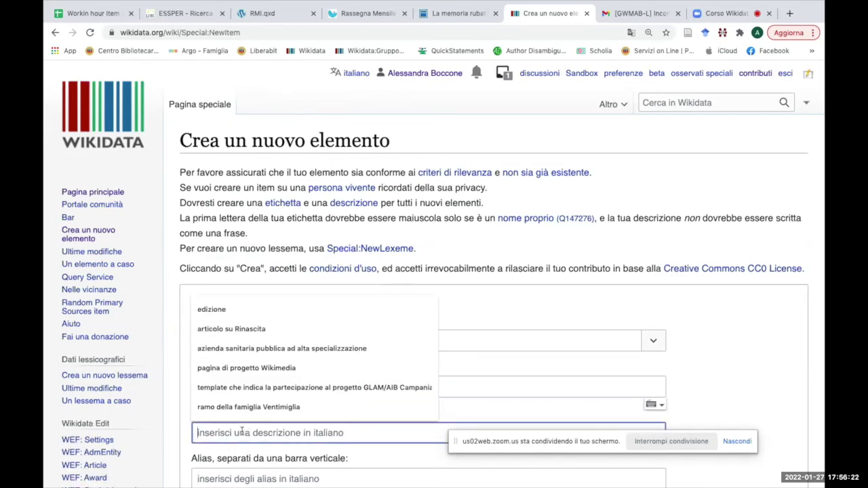
type("art")
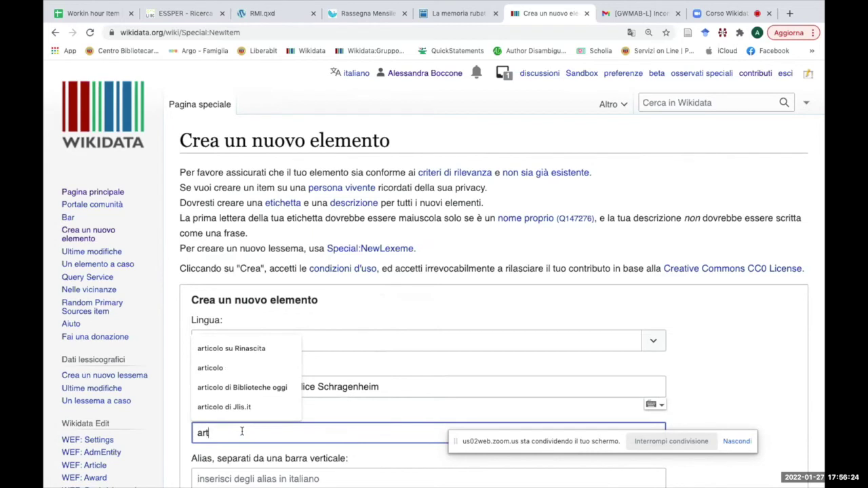
key("BackSpace")
key("BackSpace")
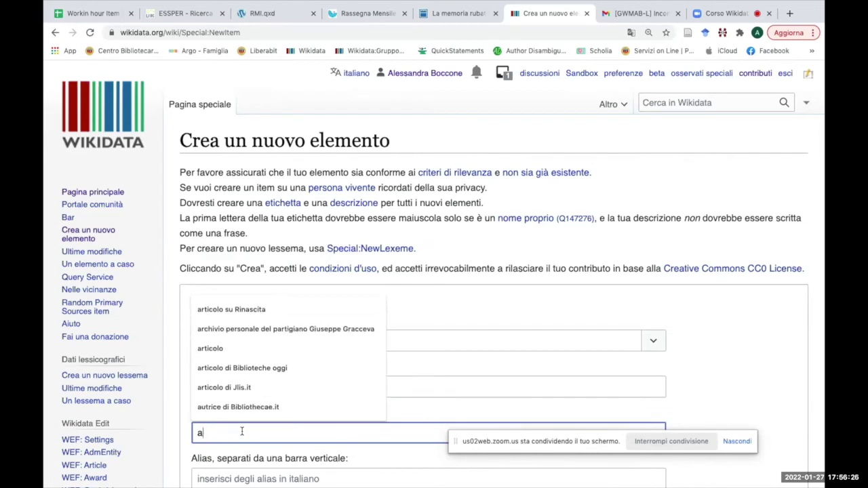
type("rticol")
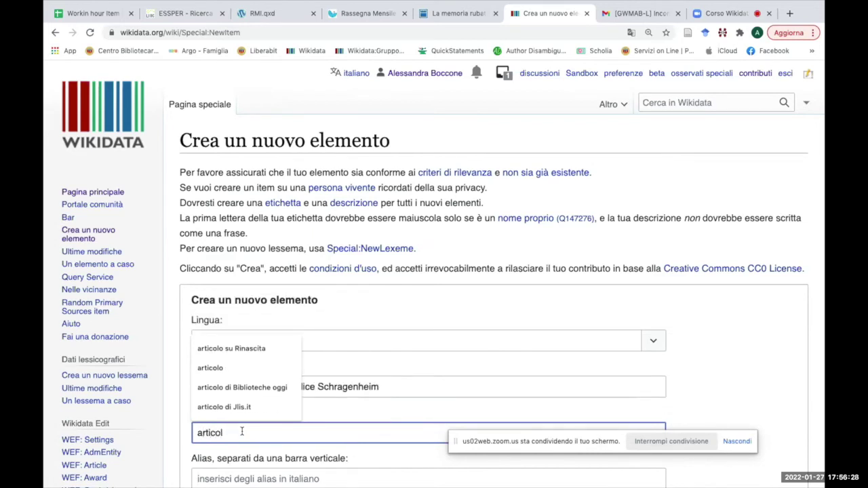
type("o di")
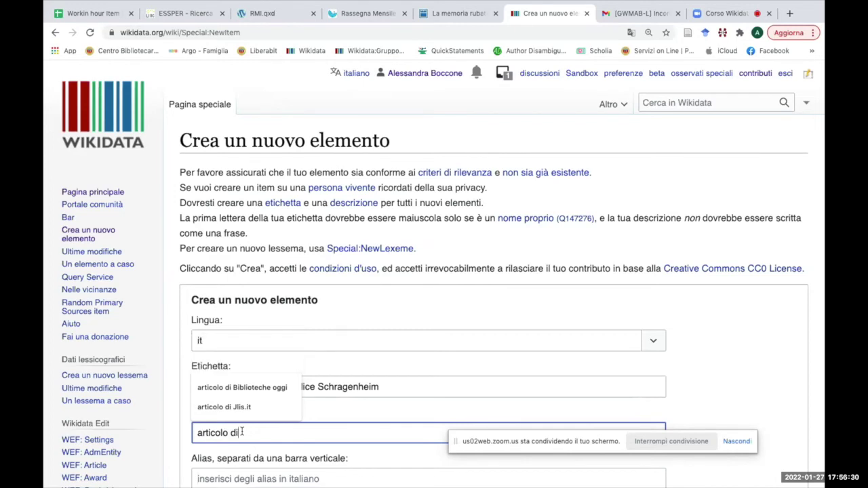
type(" rivista")
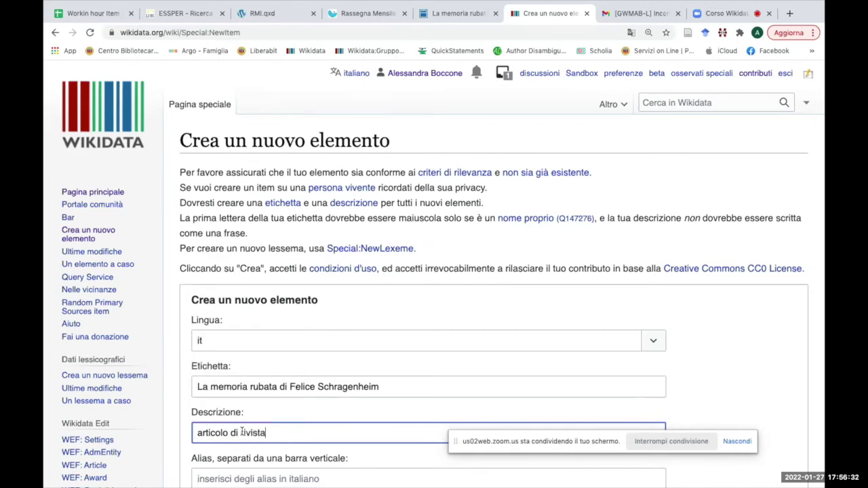
left_click(726, 386)
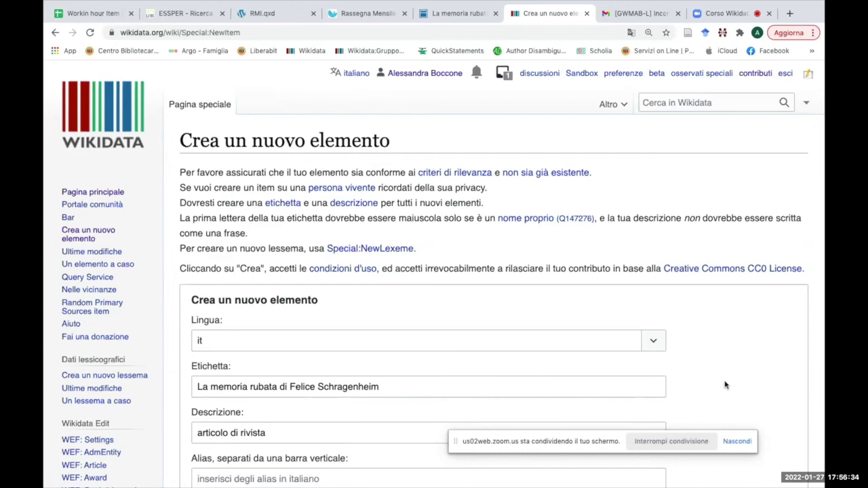
scroll(725, 384, "down", 3)
left_click(209, 400)
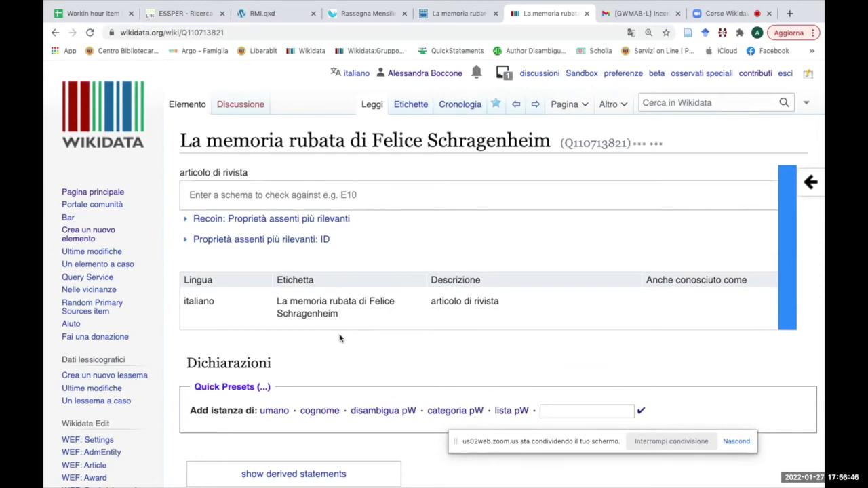
Add the statement istanza di with the value articolo, the independent unit of text in a publication, and publish it.
scroll(340, 336, "down", 2)
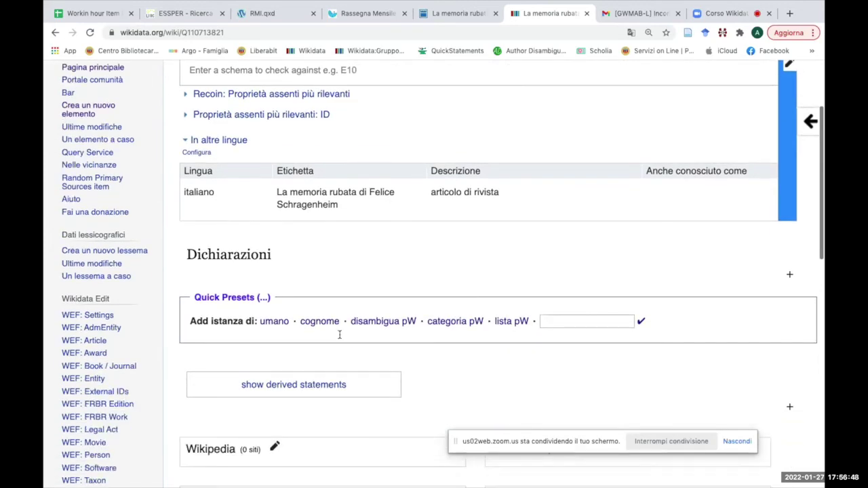
scroll(340, 335, "down", 1)
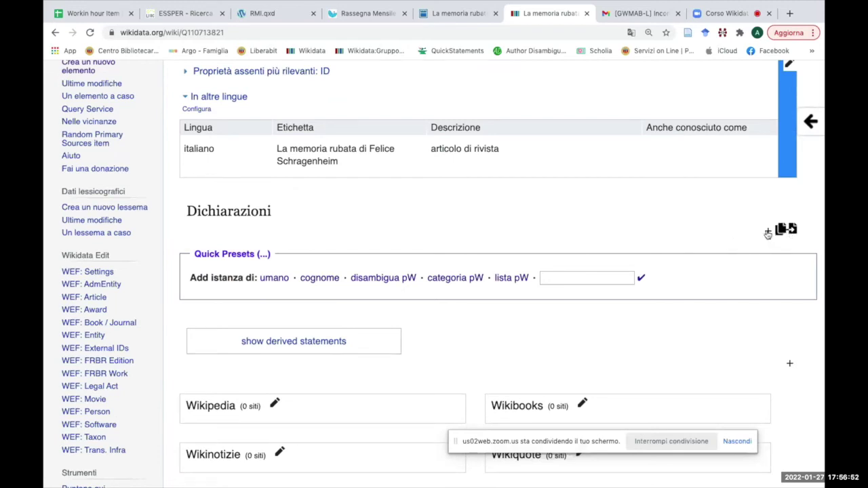
left_click(768, 233)
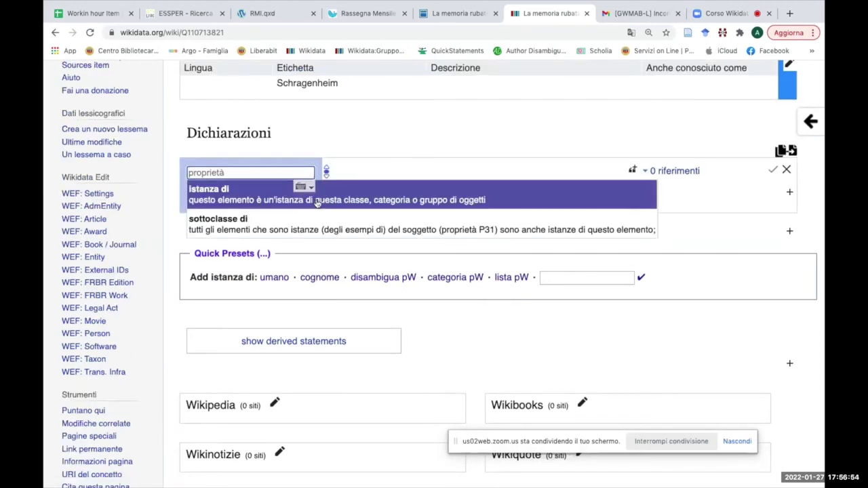
left_click(316, 199)
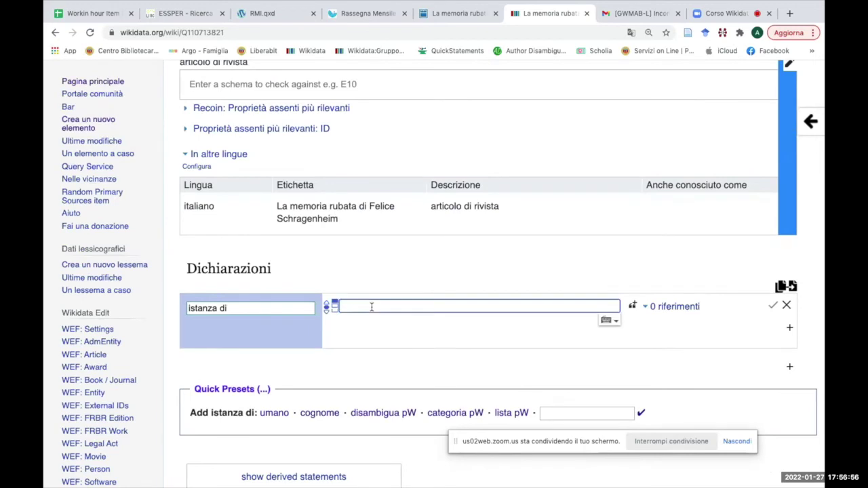
type("articolo")
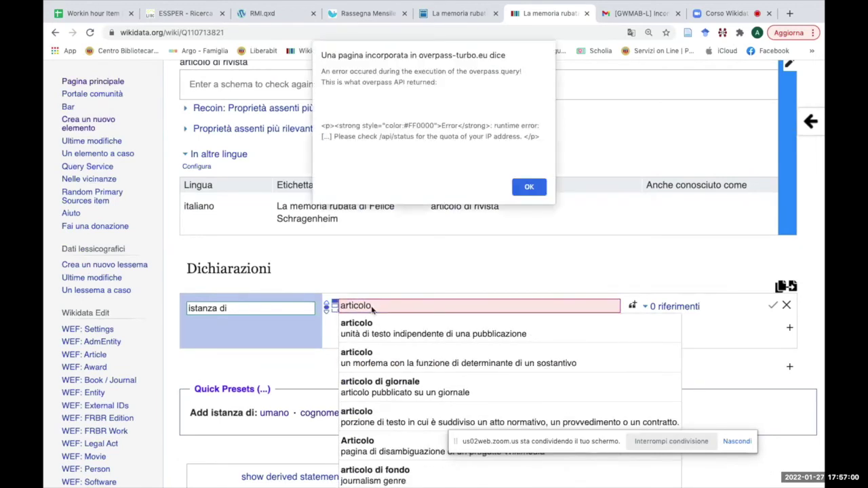
left_click(522, 187)
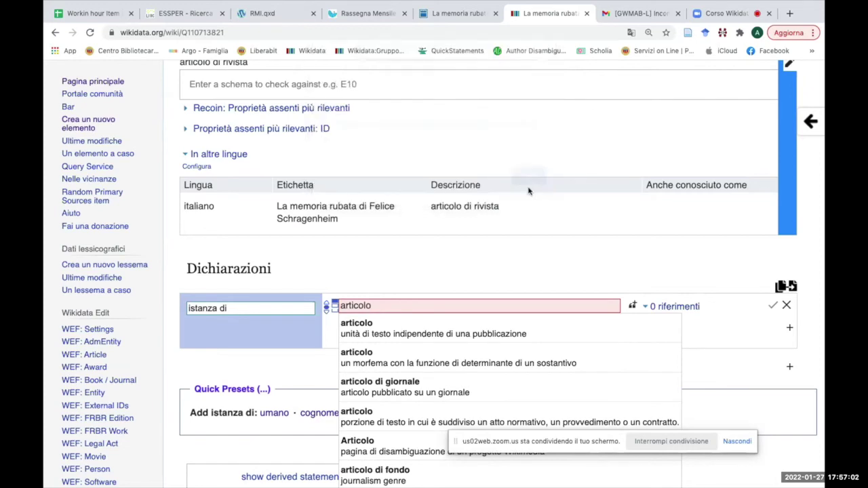
type("di")
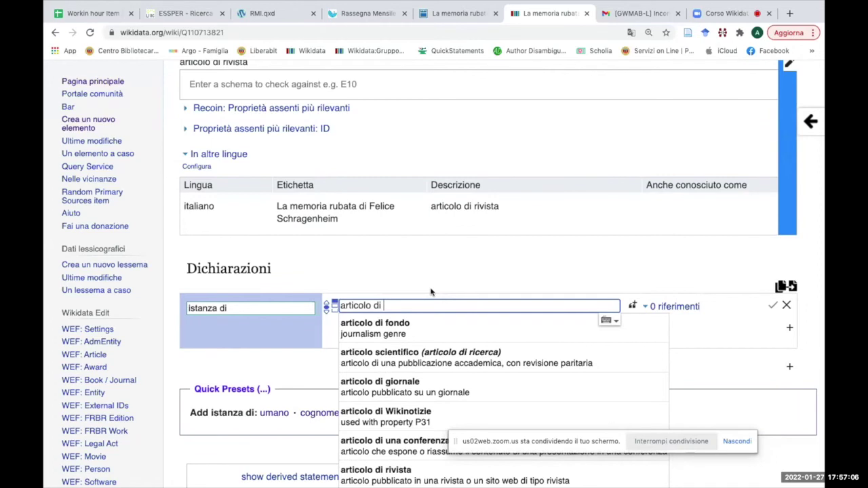
key("BackSpace")
key("BackSpace")
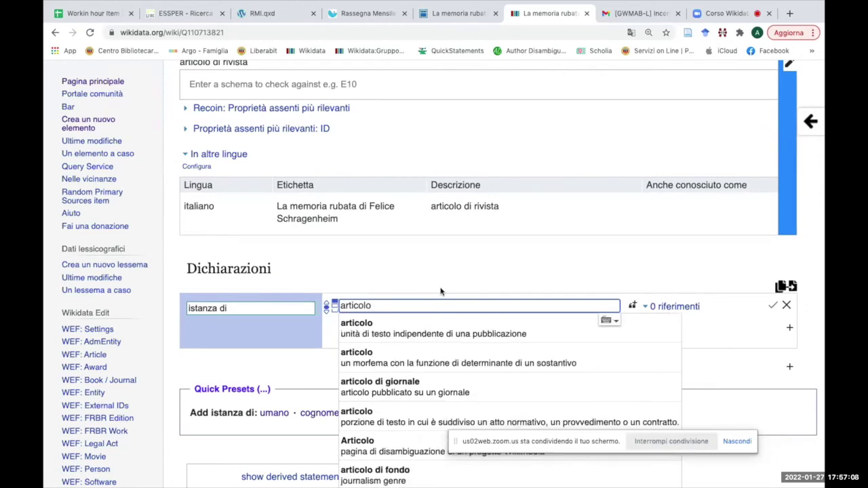
left_click(412, 329)
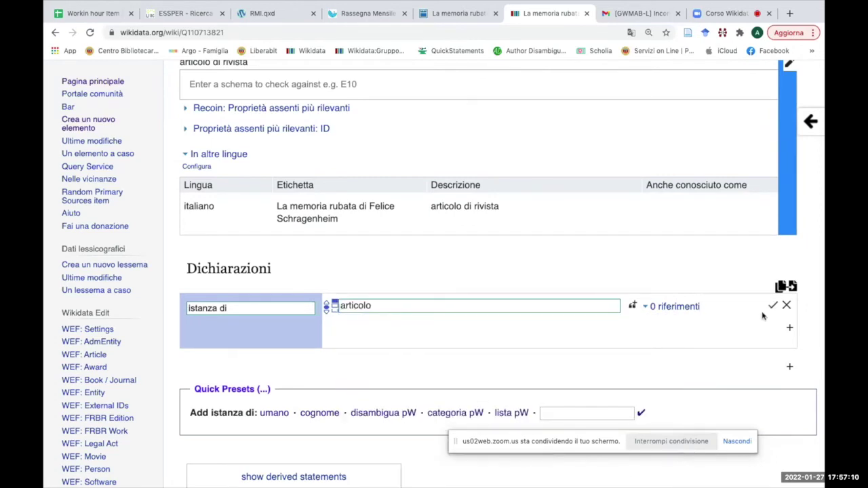
left_click(772, 305)
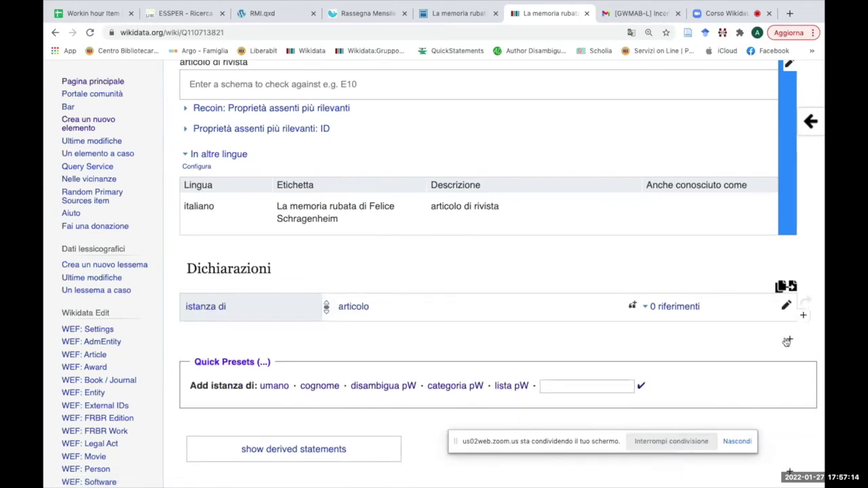
Add and publish a titolo statement with La memoria rubata di Felice Schragenheim, setting its language to Italian.
left_click(786, 341)
type("titolo")
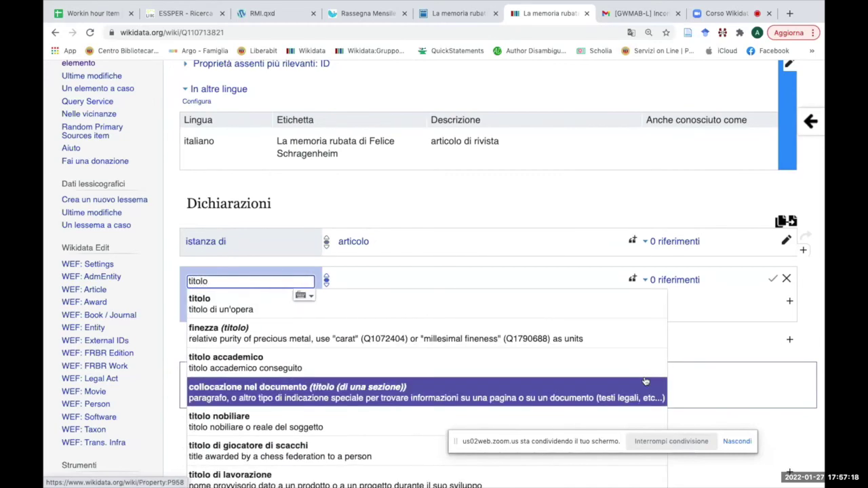
left_click(390, 313)
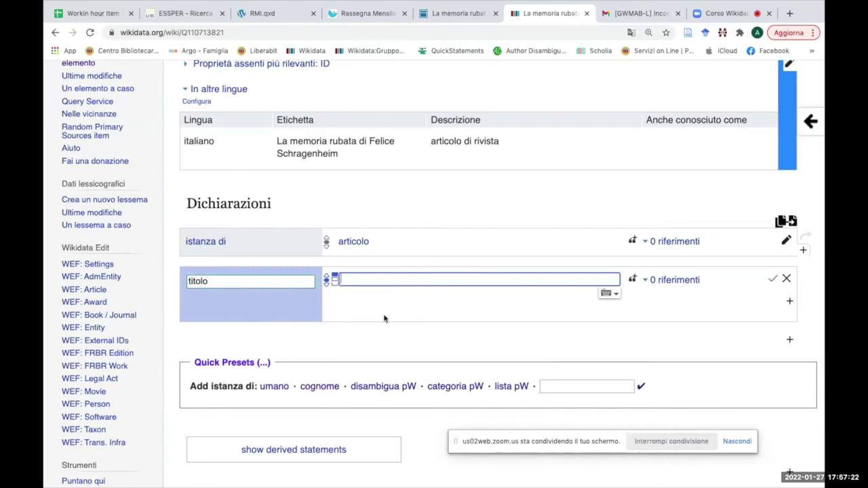
type("La memoria rubata di Felice Schragenheim")
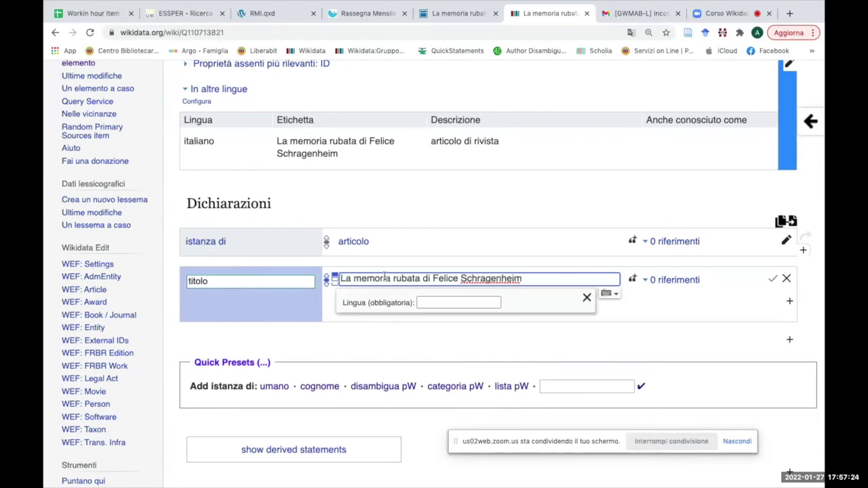
left_click(466, 302)
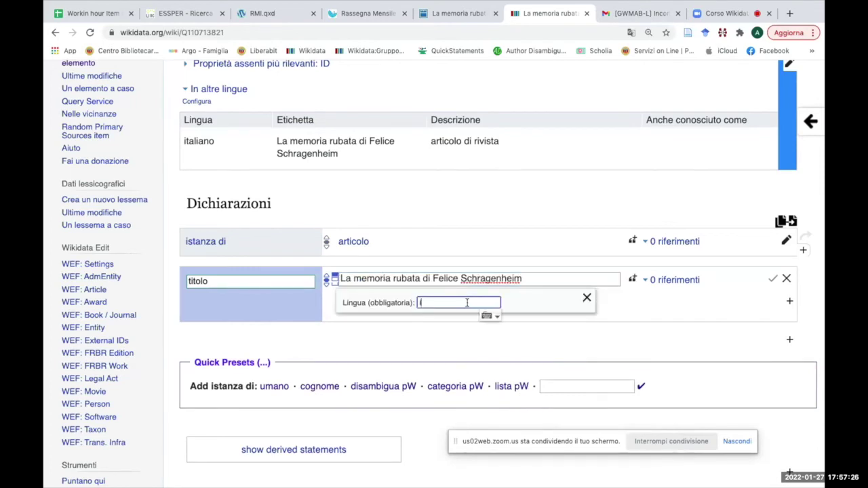
type("it")
left_click(432, 317)
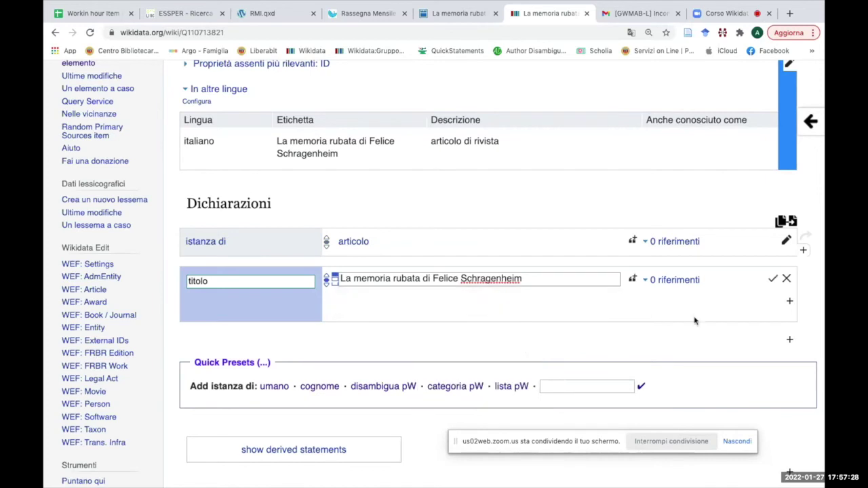
left_click(773, 279)
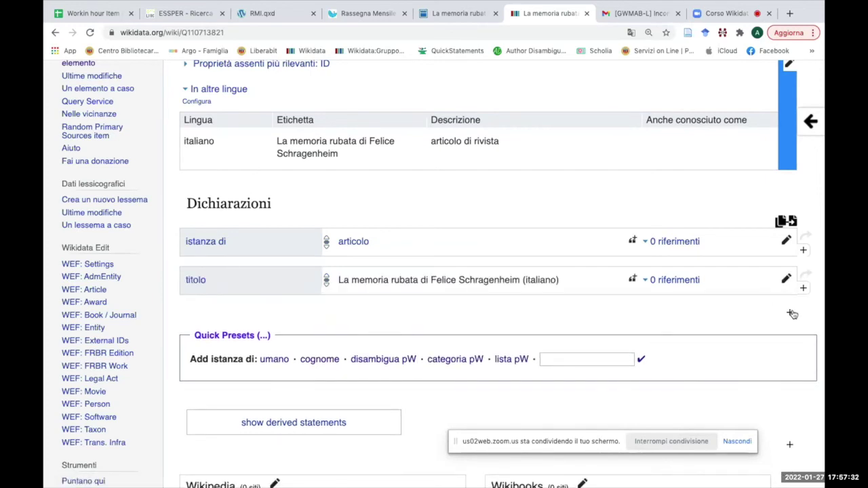
Start a sottotitolo statement and copy the subtitle un testo controverso nella memorialistica della Shoà from the Torrossa article page.
left_click(789, 314)
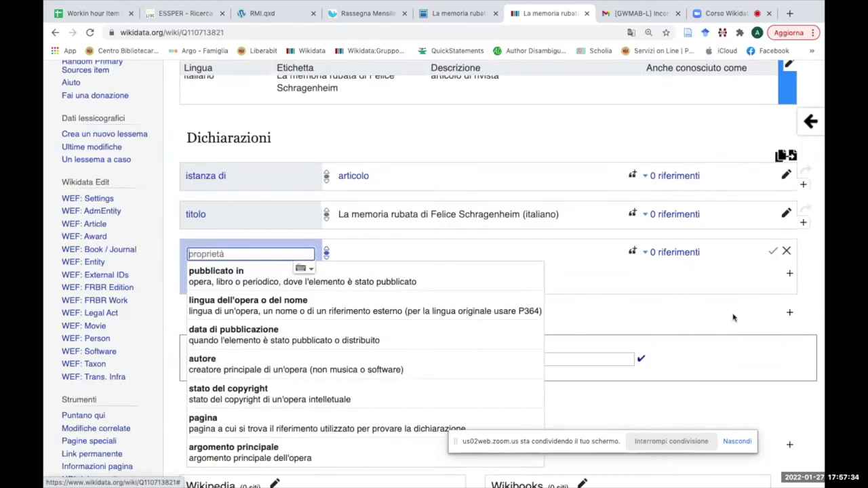
type("sottotitolo")
left_click(234, 275)
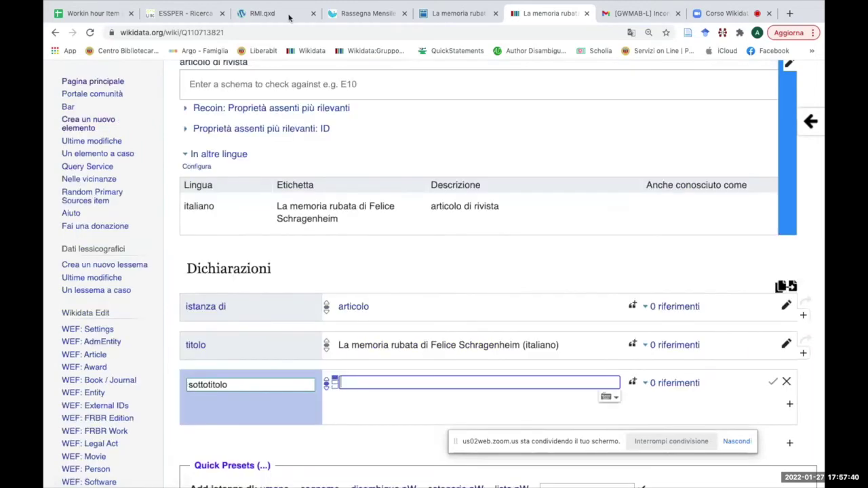
left_click(473, 15)
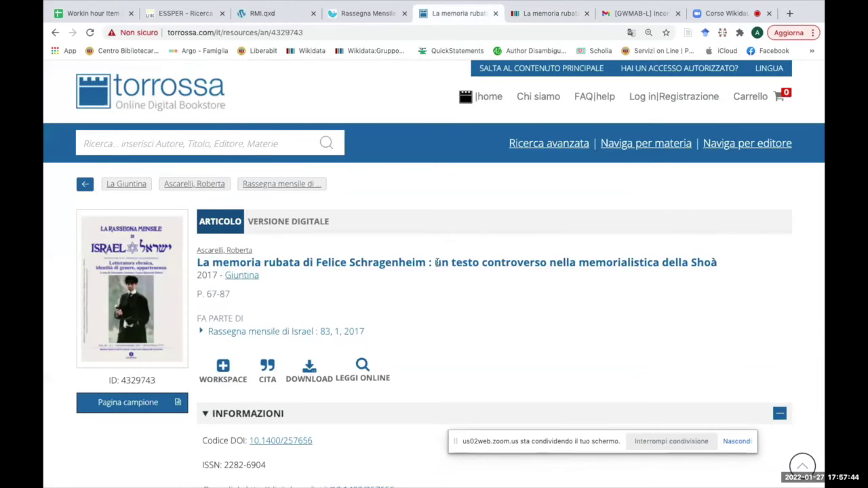
left_click_drag(436, 263, 731, 264)
key("ctrl+c")
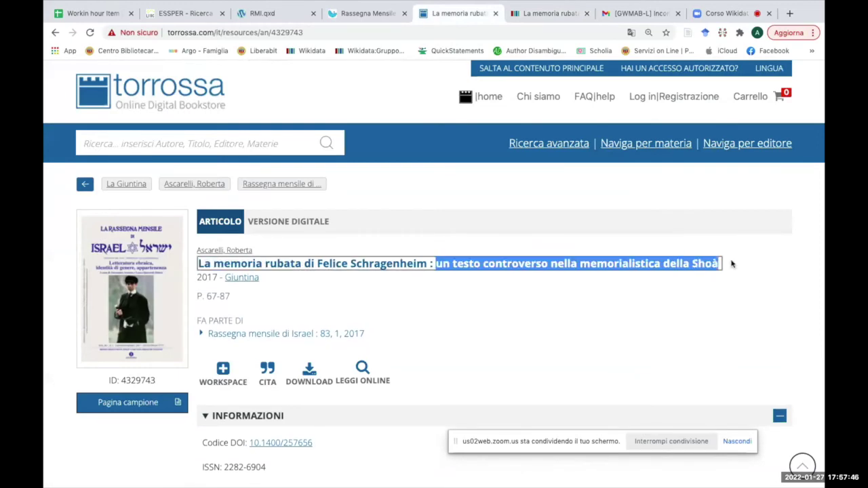
Return to the Wikidata item, paste the copied subtitle as the sottotitolo value with Italian as its language, and publish the statement.
left_click(547, 13)
left_click(359, 384)
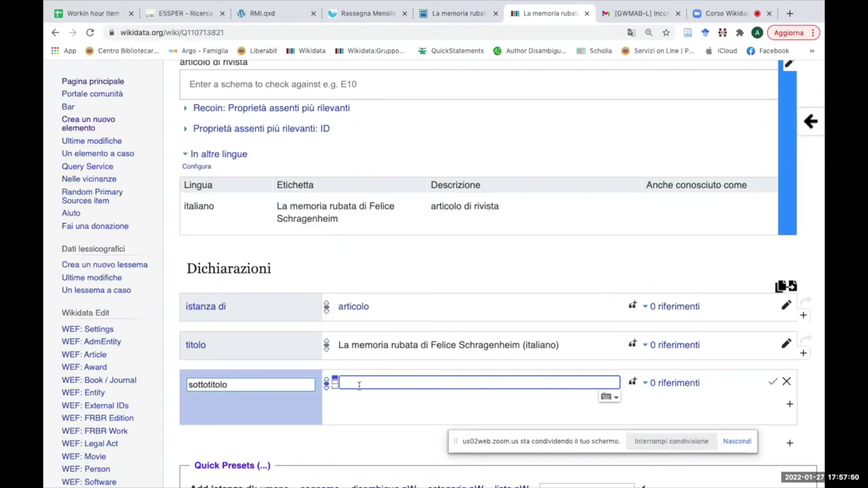
key("ctrl+v")
left_click(434, 405)
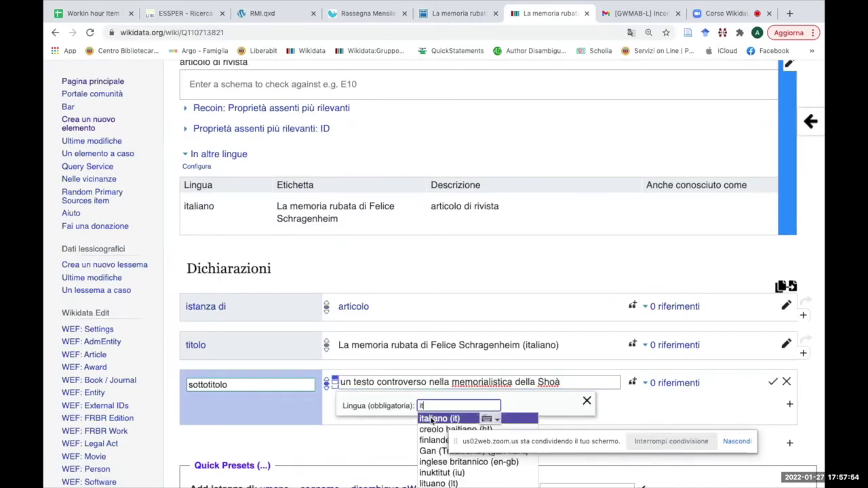
key("Return")
left_click(773, 384)
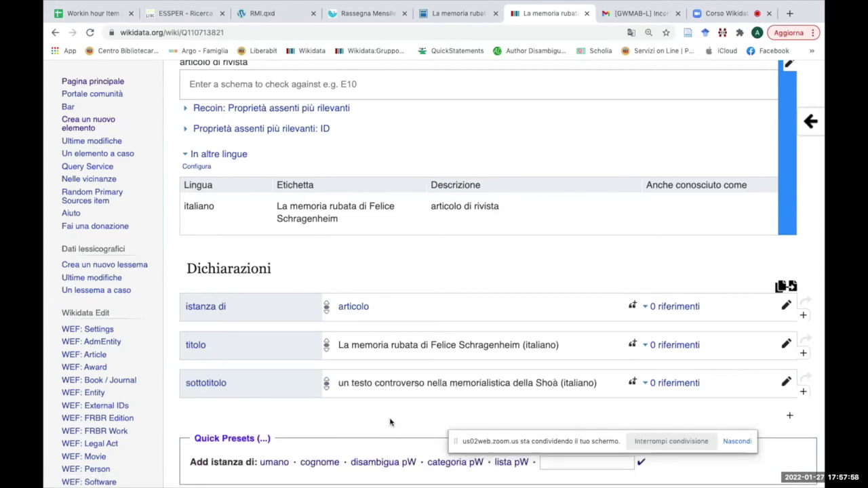
Start an autore statement on the Wikidata item and copy the author's name from the Torrossa article page.
scroll(387, 422, "down", 3)
scroll(390, 423, "up", 3)
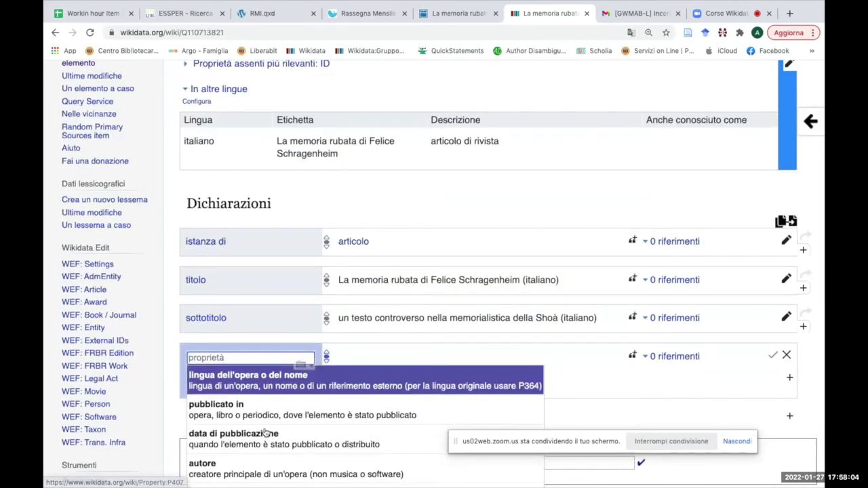
type("autore")
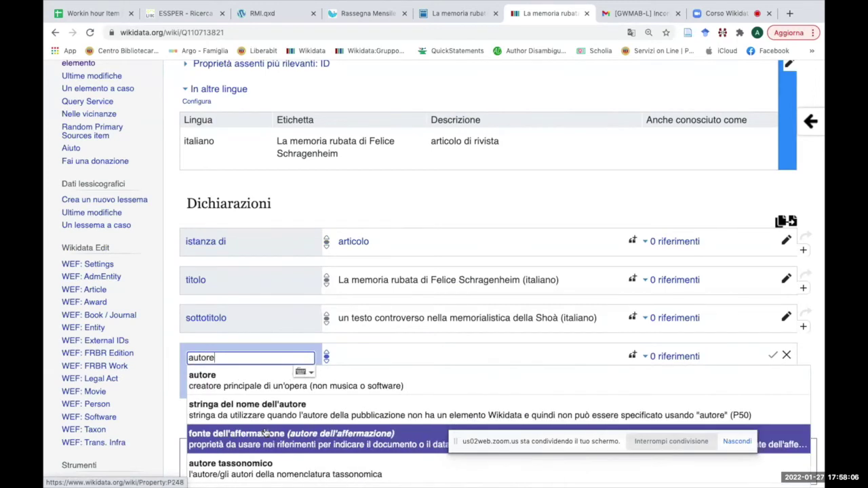
left_click(209, 382)
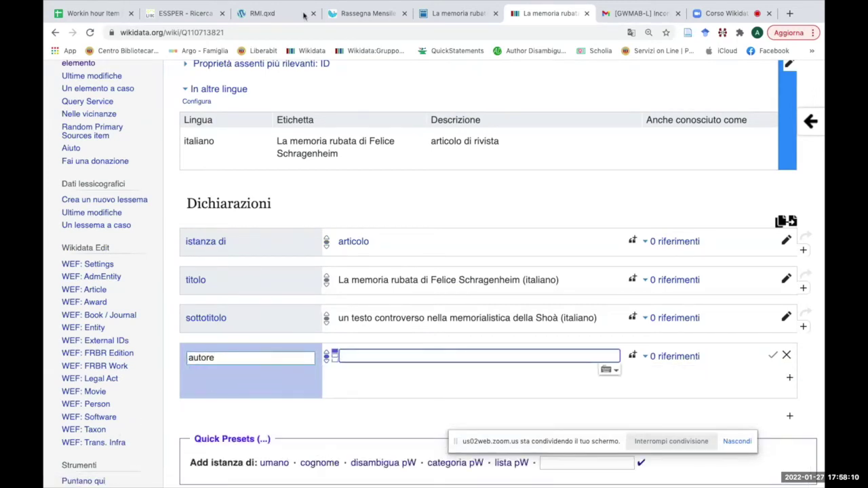
left_click(452, 14)
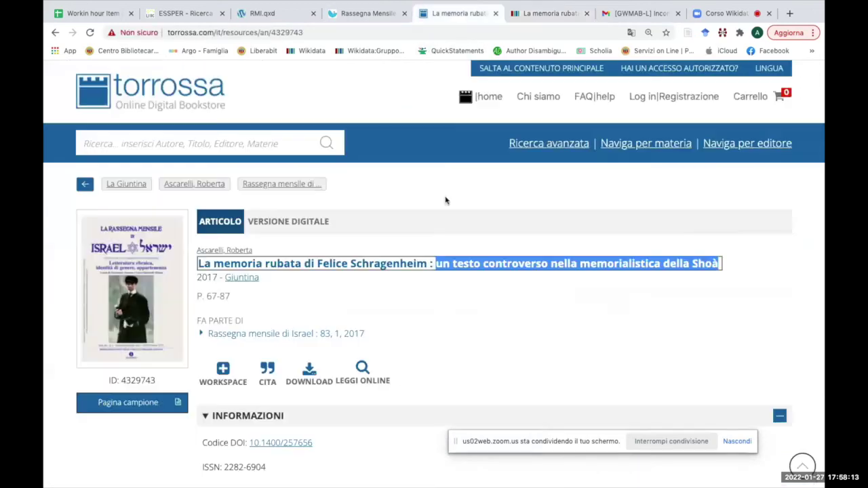
left_click(495, 349)
left_click_drag(255, 250, 192, 248)
key("super+c")
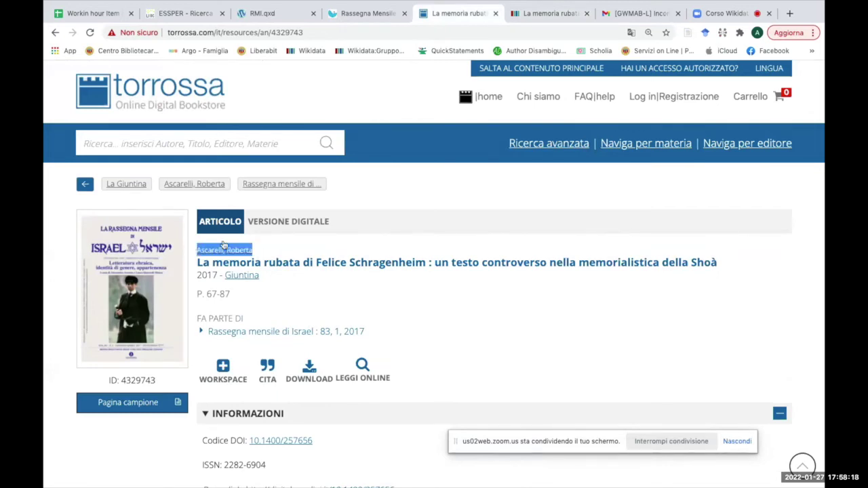
Return to the Wikidata item, enter the author's name with the first name first, choose the matching germanista italiana item, and publish the autore statement.
left_click(551, 14)
key("super+v")
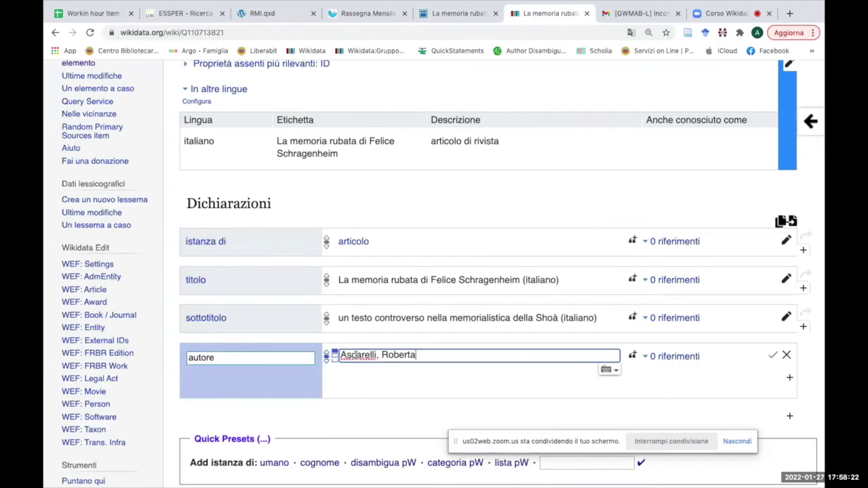
left_click_drag(339, 355, 381, 354)
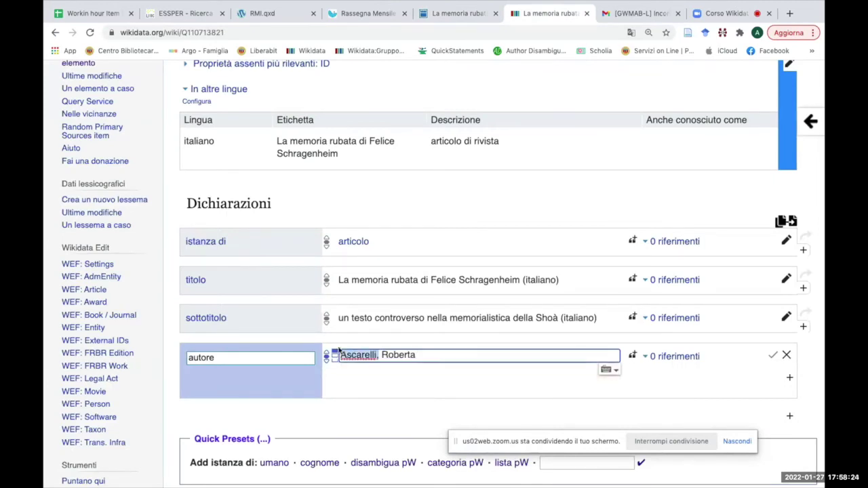
key("BackSpace")
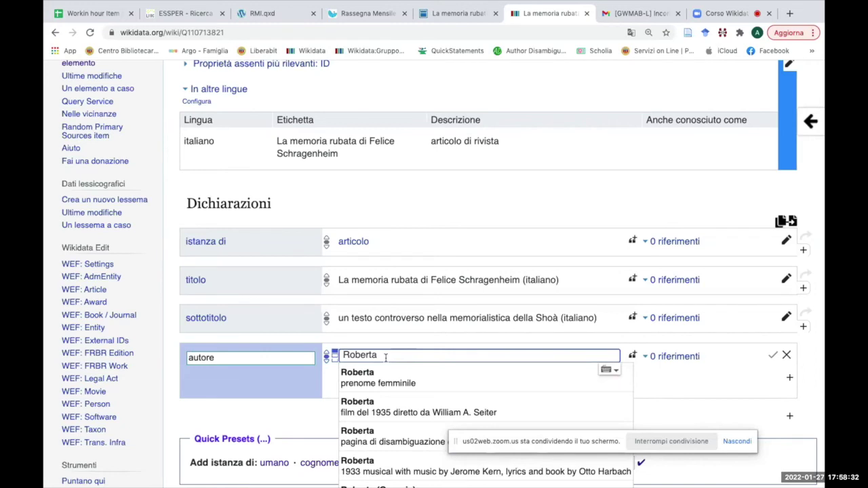
type("Ascarelli")
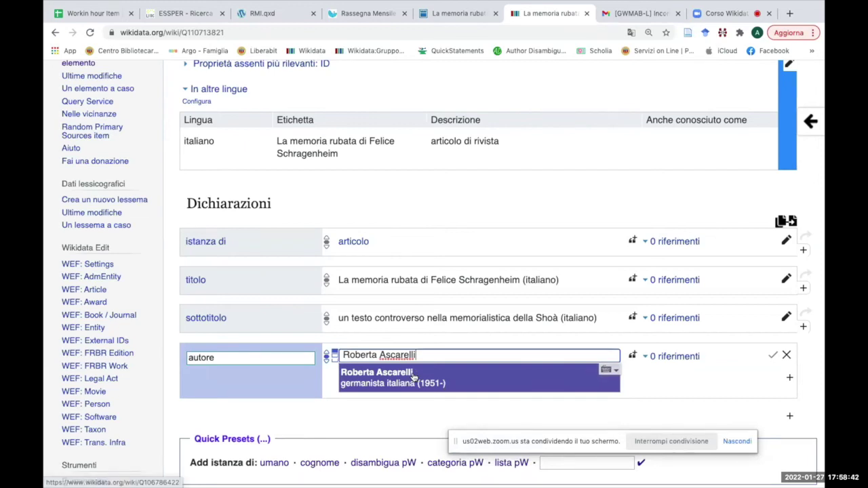
key("Return")
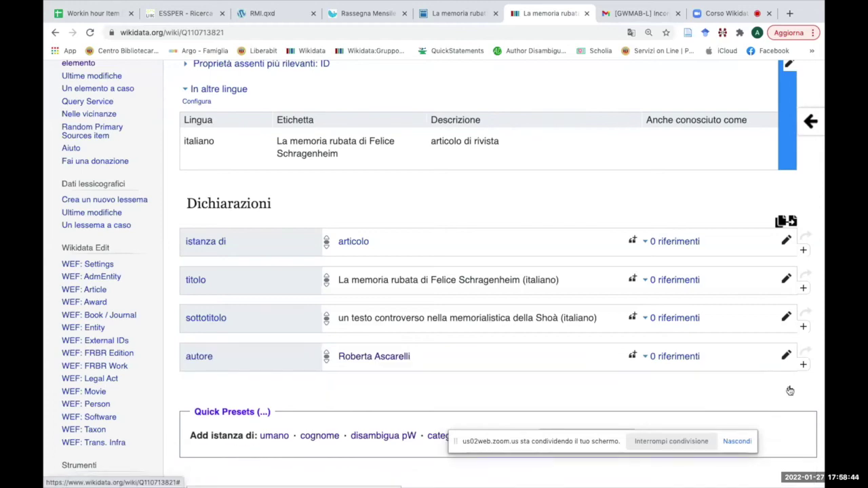
Add the statement lingua dell'opera o del nome with the value italiano and publish it.
left_click(789, 390)
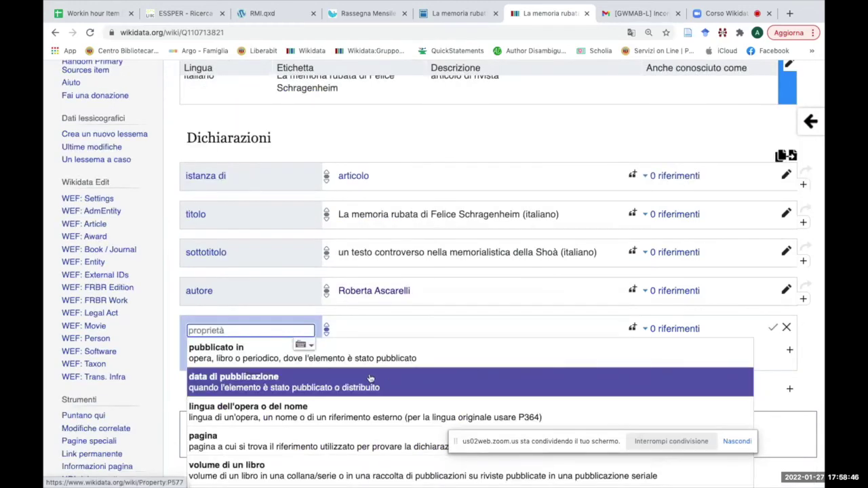
type("lin")
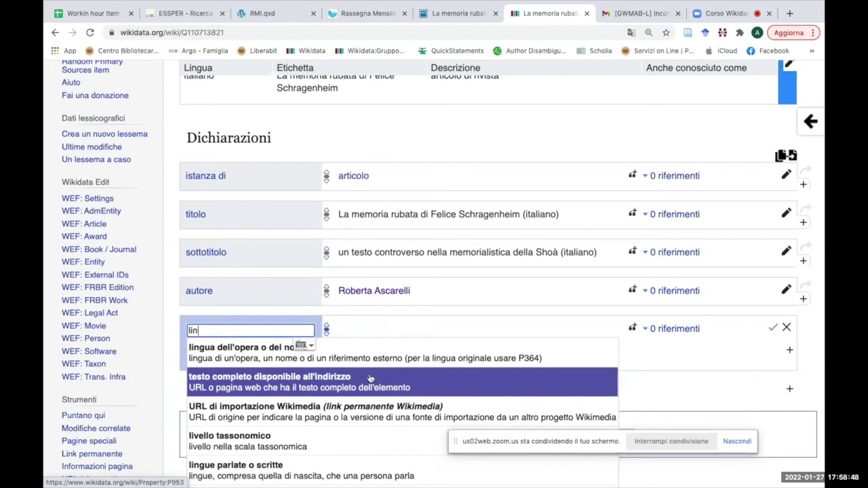
left_click(310, 358)
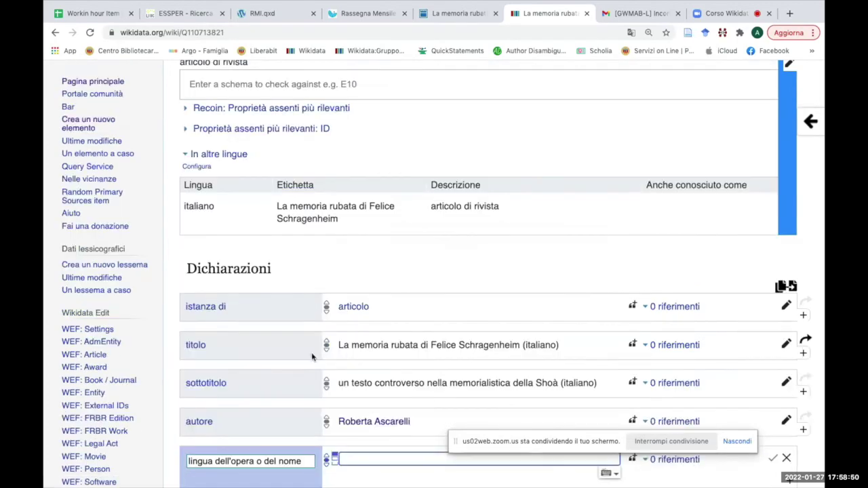
type("ita")
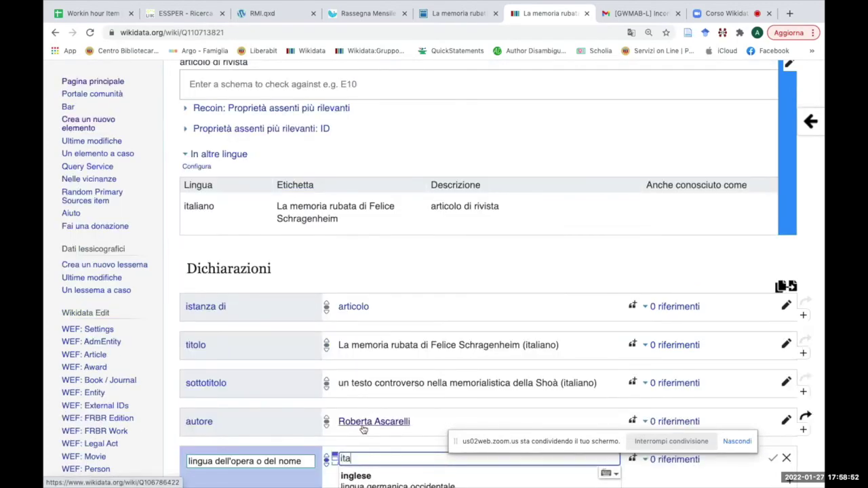
type("liano")
left_click(371, 480)
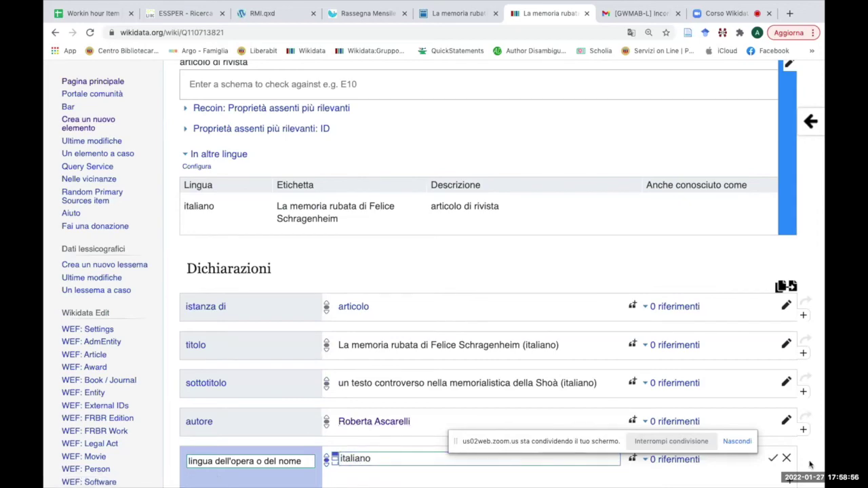
scroll(808, 463, "down", 5)
left_click(772, 288)
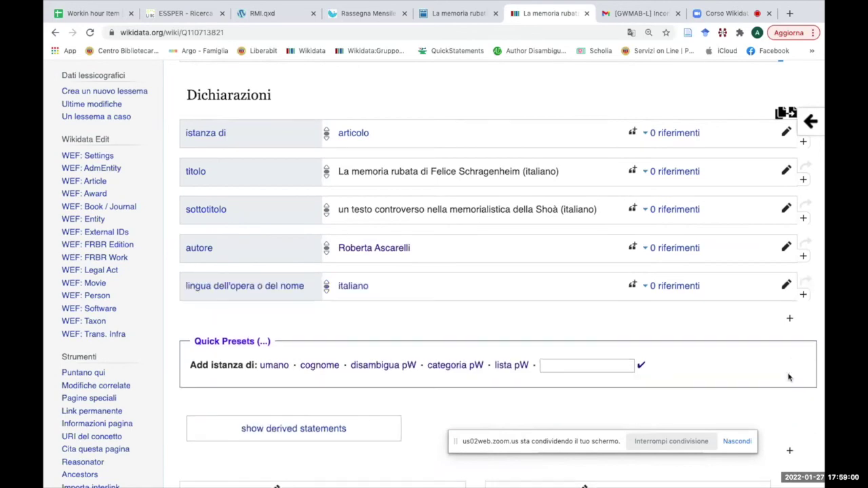
Add a data di pubblicazione statement with the value 2017 and publish it.
left_click(789, 318)
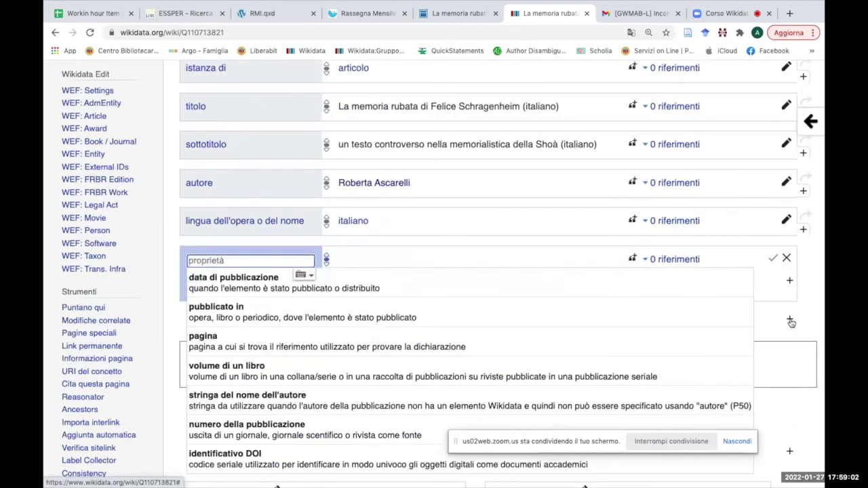
type("data di pubb")
left_click(357, 282)
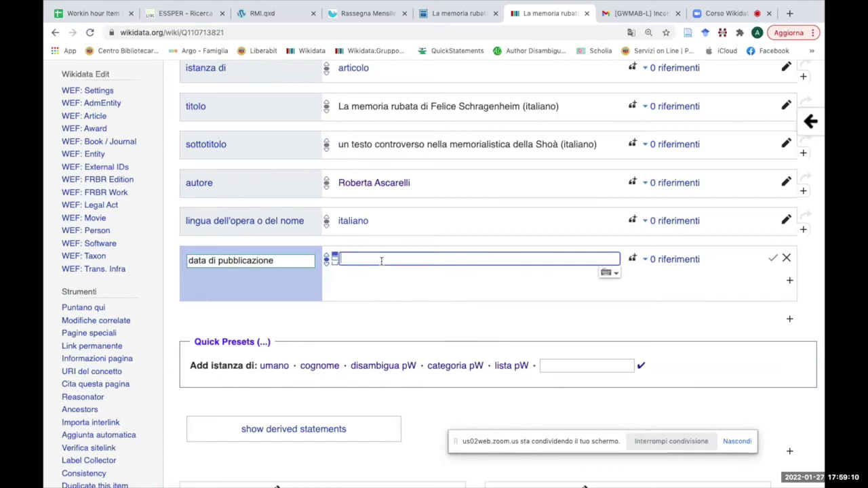
type("2017")
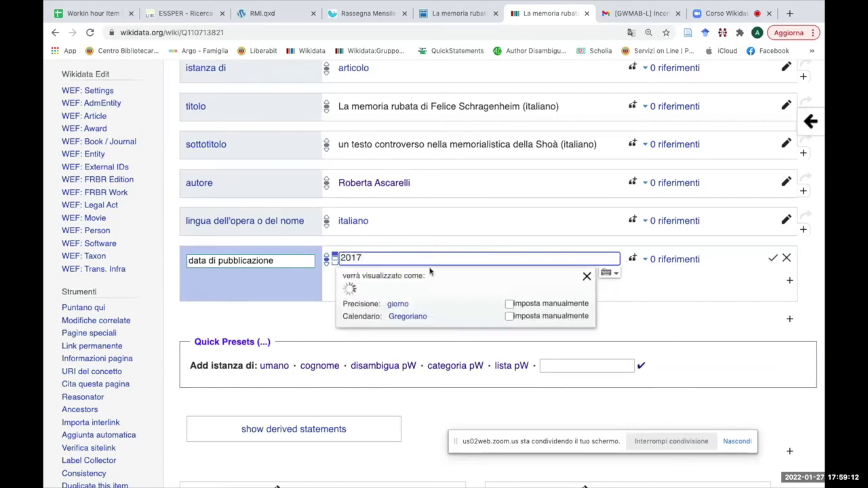
left_click(772, 257)
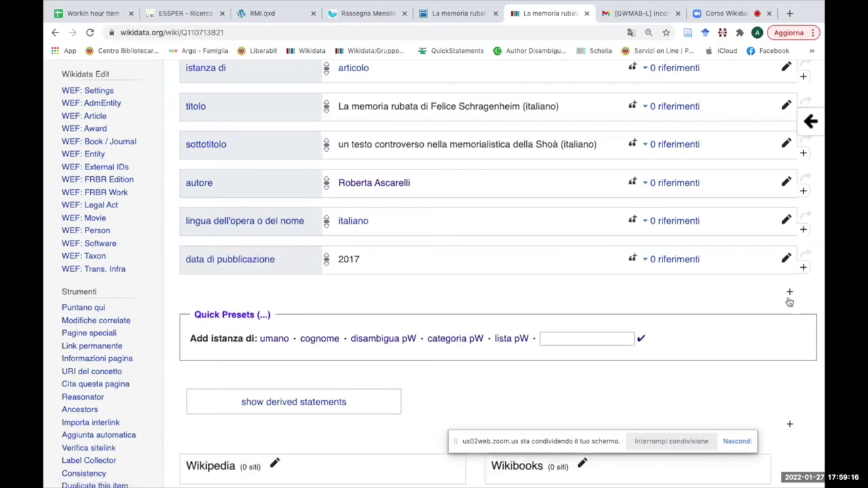
Add a pagina statement with the page range 67-87 and publish it.
left_click(790, 295)
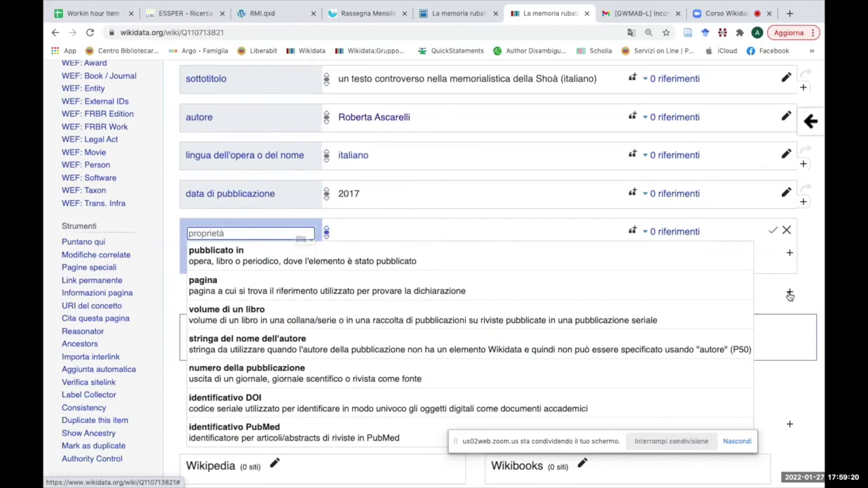
type("pagina")
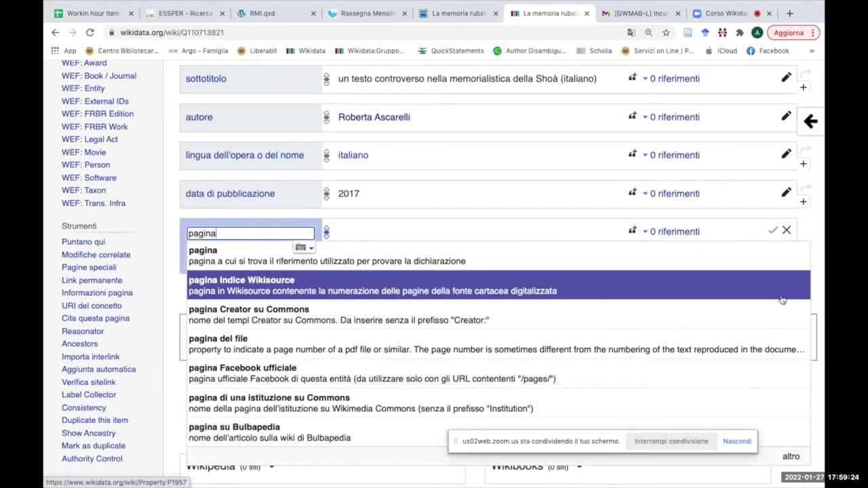
left_click(427, 263)
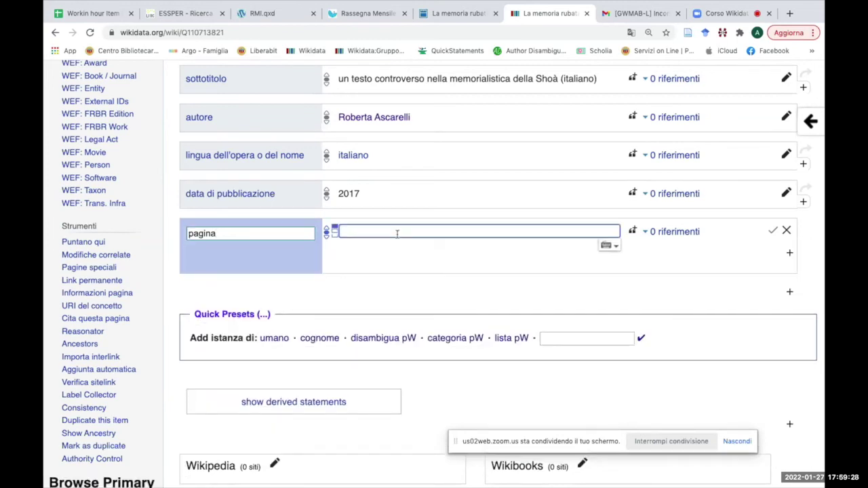
type("67-87")
left_click(772, 231)
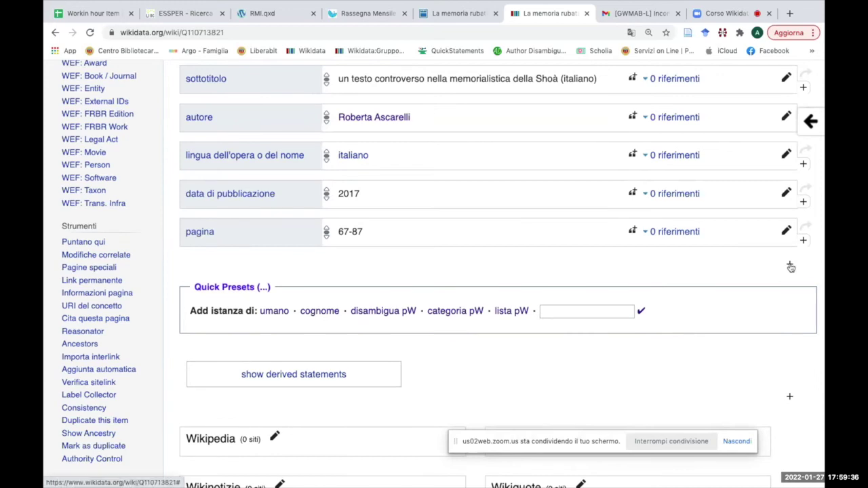
Start an argomento principale statement and copy Felice Schragenheim from the article title on the Torrossa page.
left_click(790, 266)
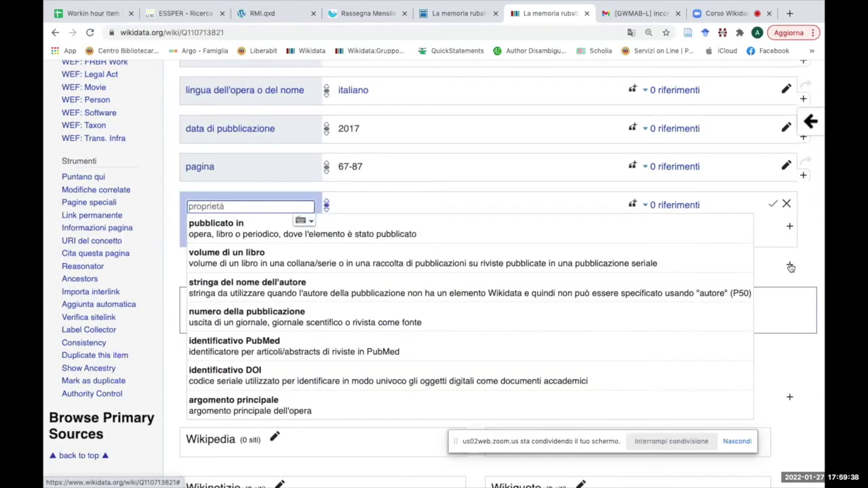
type("argomen")
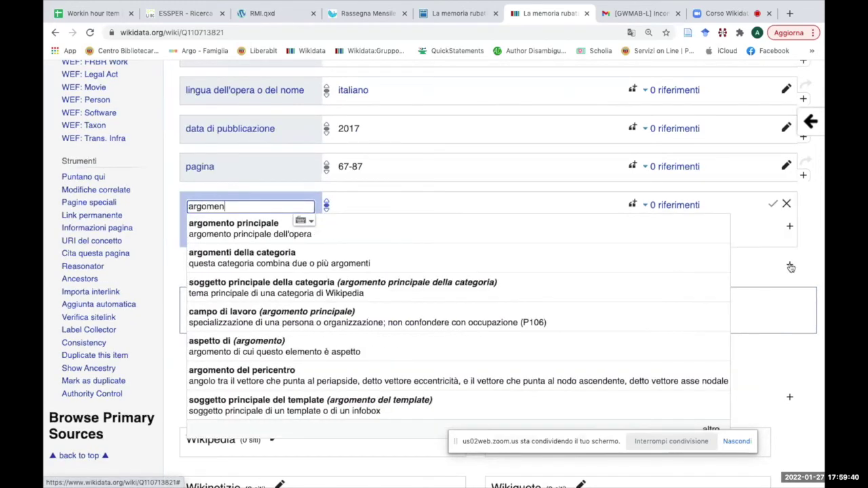
type("to principale")
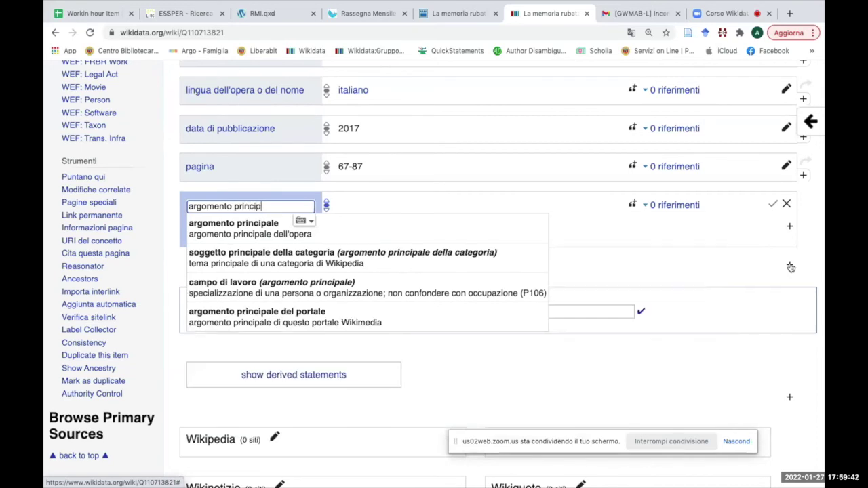
left_click(360, 228)
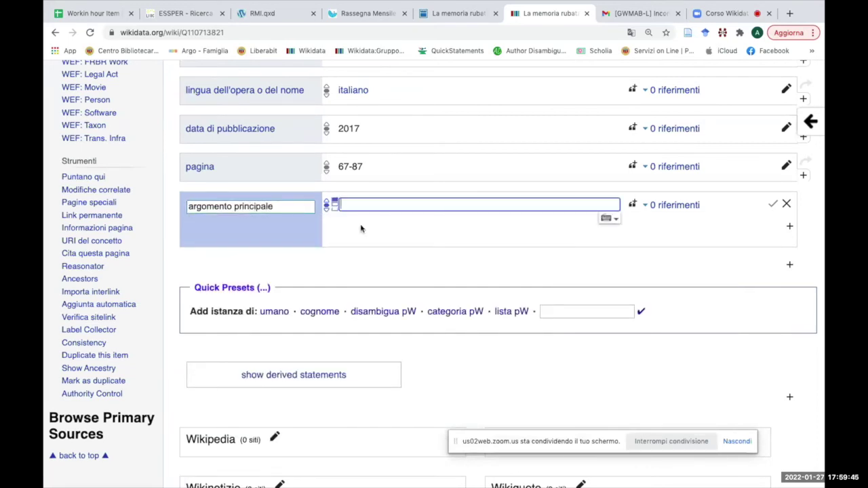
left_click(467, 15)
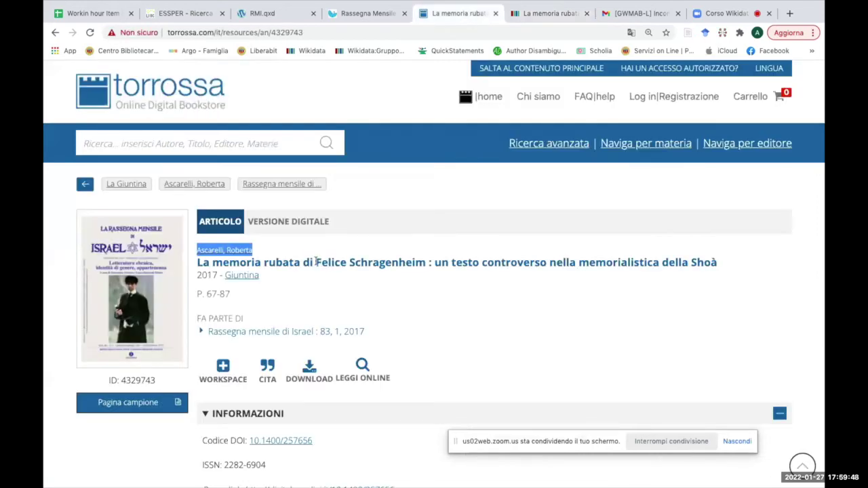
left_click_drag(316, 263, 427, 264)
key("super+c")
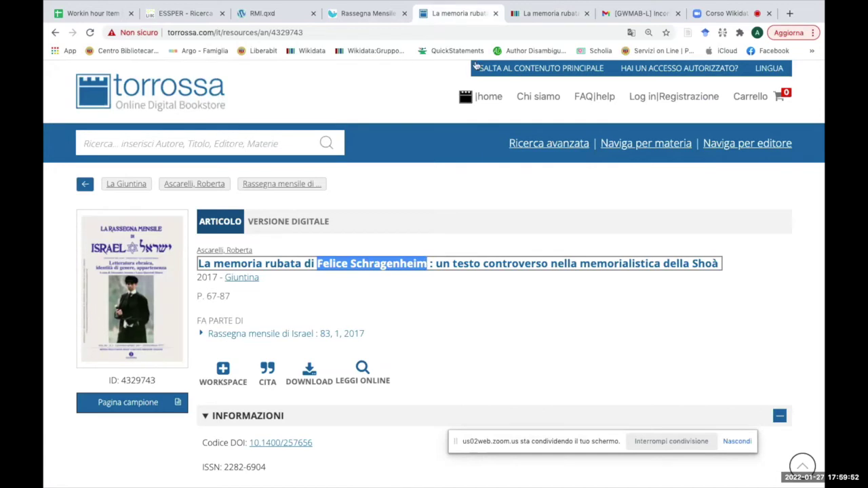
Return to the Wikidata item, paste the copied name, choose the Felice Schragenheim item as argomento principale, and publish the statement.
left_click(550, 14)
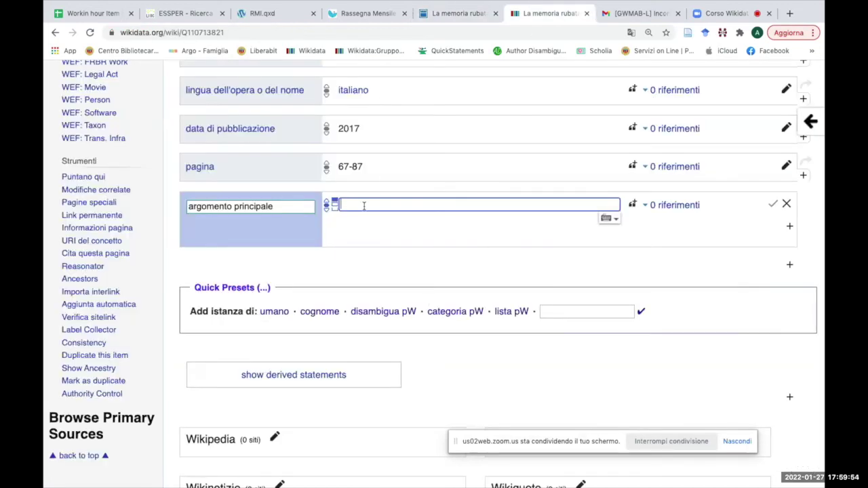
key("super+v")
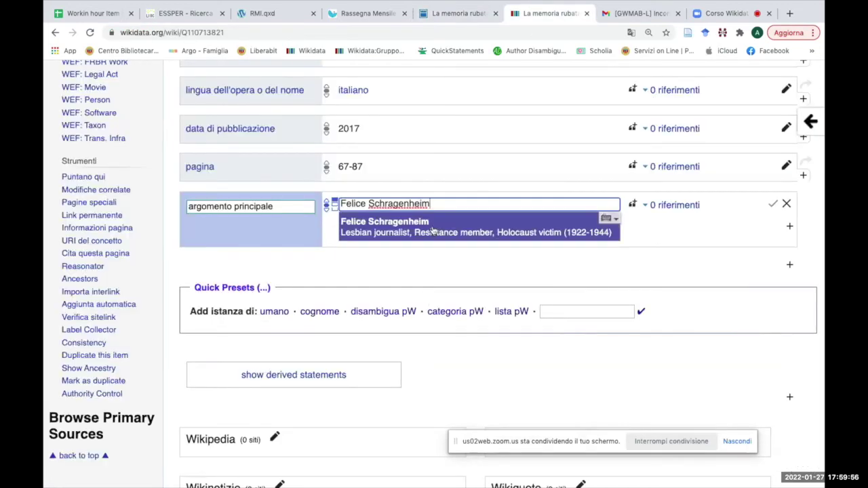
left_click(432, 231)
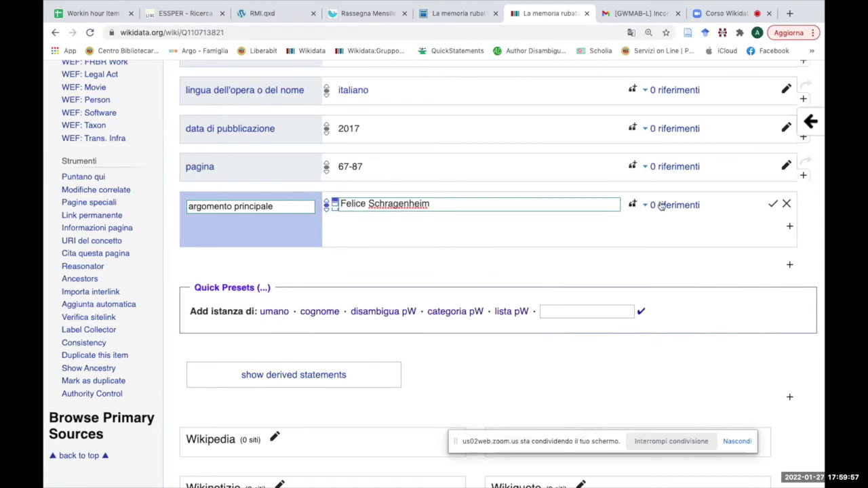
left_click(773, 206)
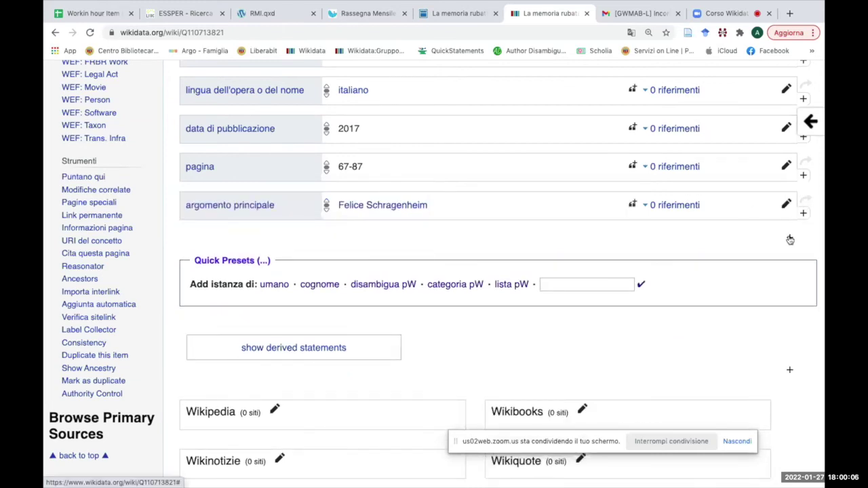
Start a new statement on the article's item with the property testo completo disponibile all'indirizzo.
left_click(790, 240)
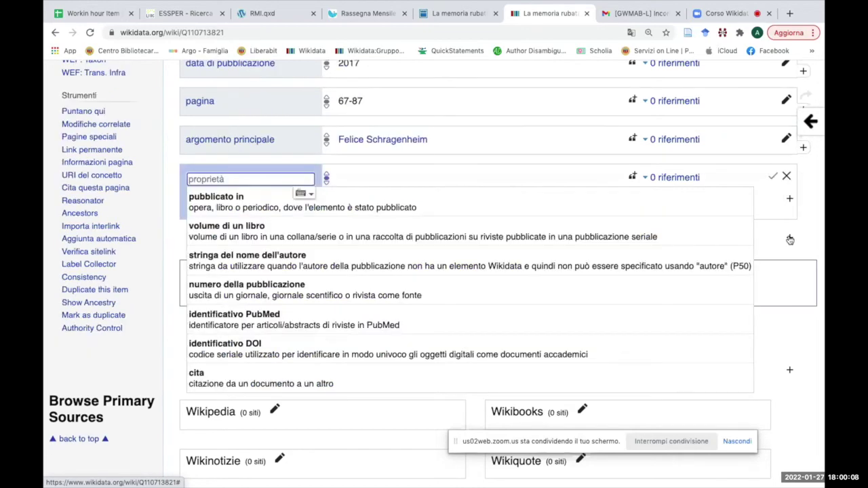
type("testo completo")
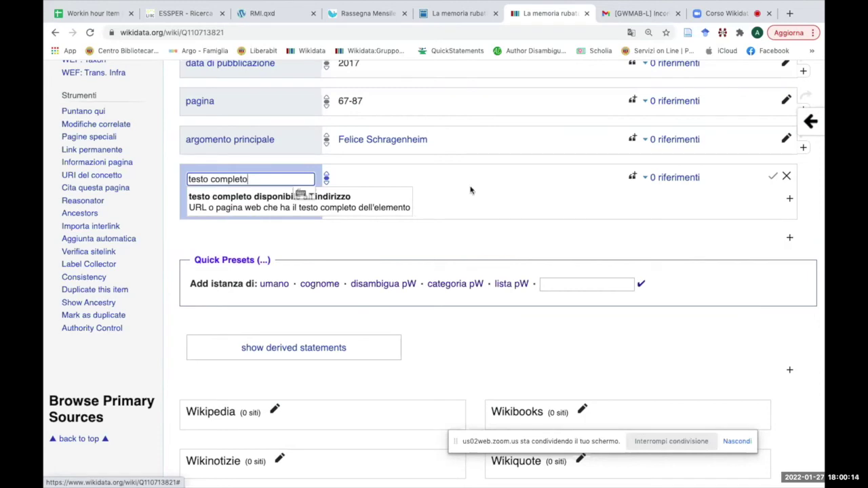
left_click(365, 200)
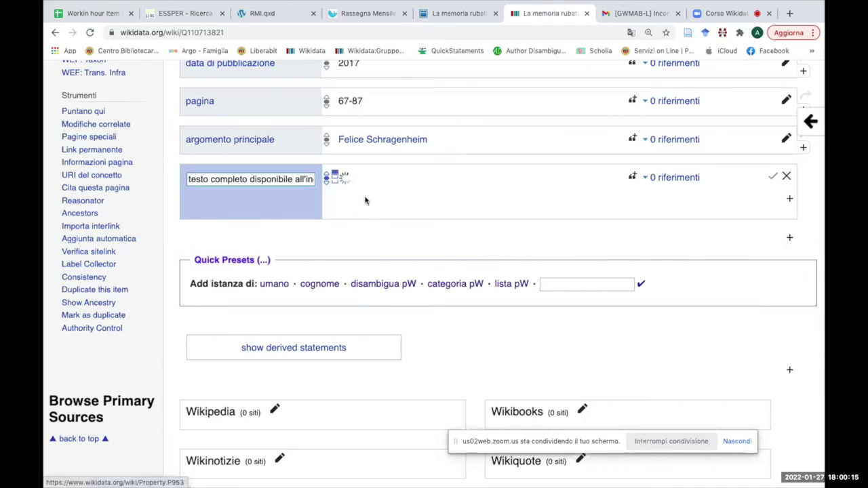
Open the La Rassegna mensile di Israel archive link from the Google Sheets working-hour spreadsheet and copy the page's address.
left_click(370, 15)
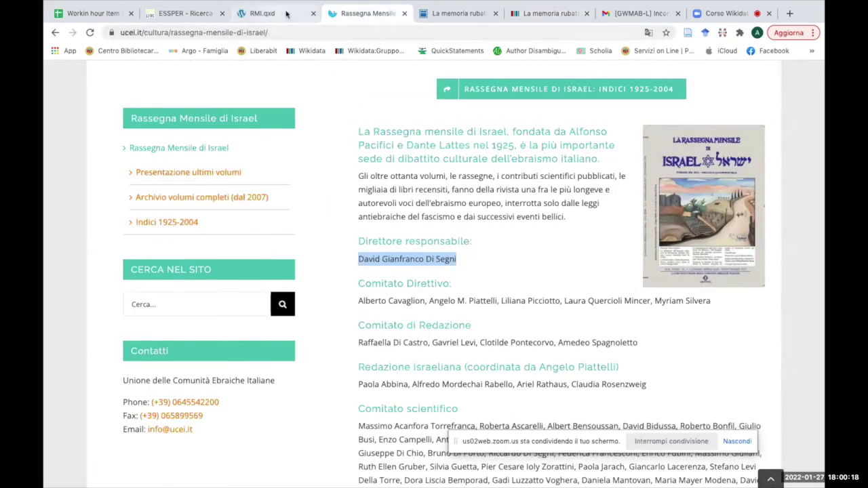
left_click(287, 14)
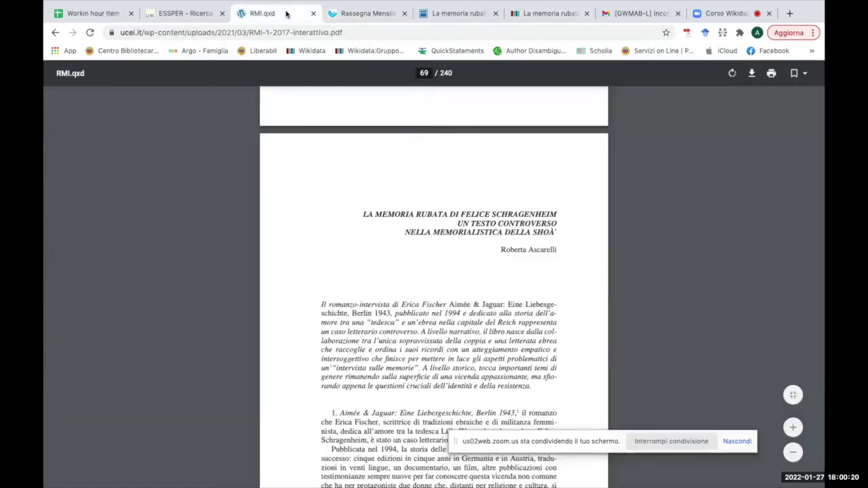
left_click(377, 15)
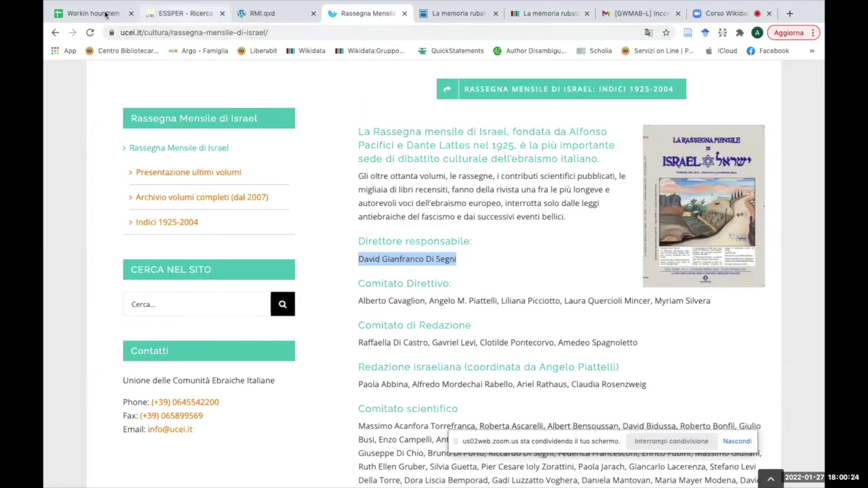
left_click(74, 17)
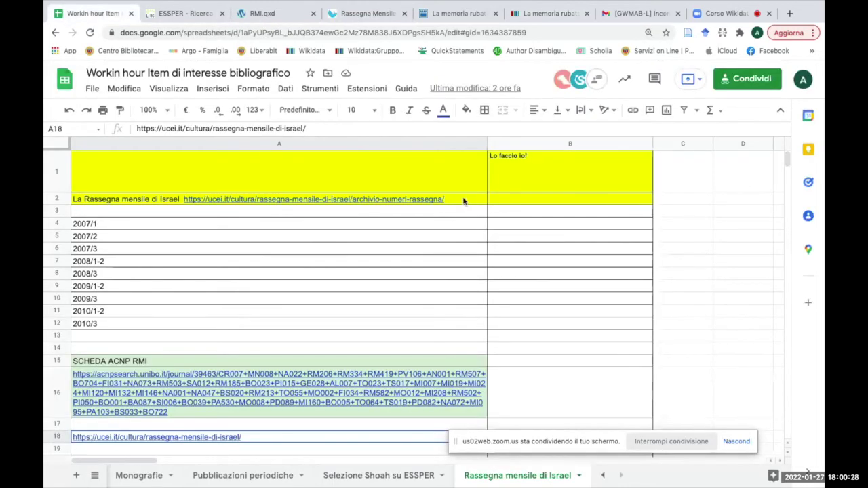
left_click(315, 201)
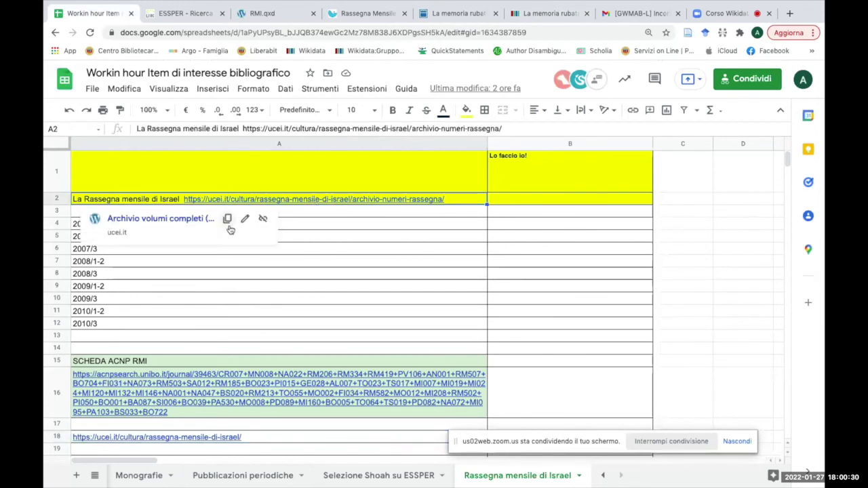
left_click(187, 219)
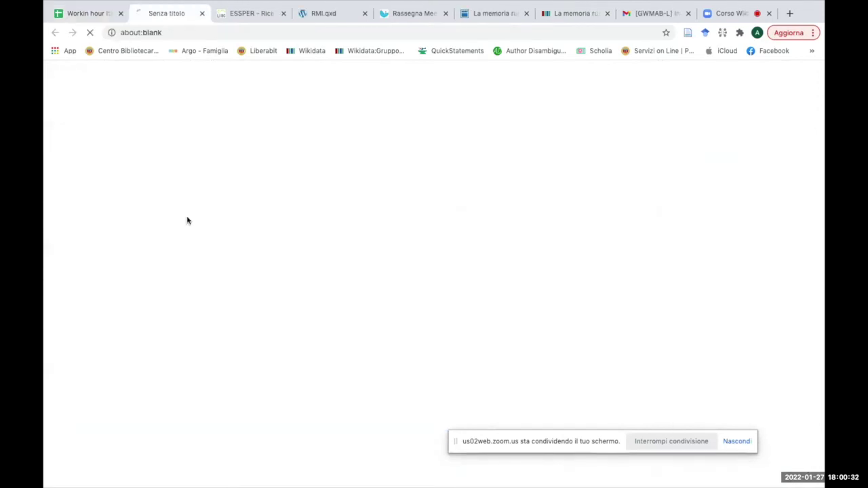
left_click(307, 32)
key("ctrl+c")
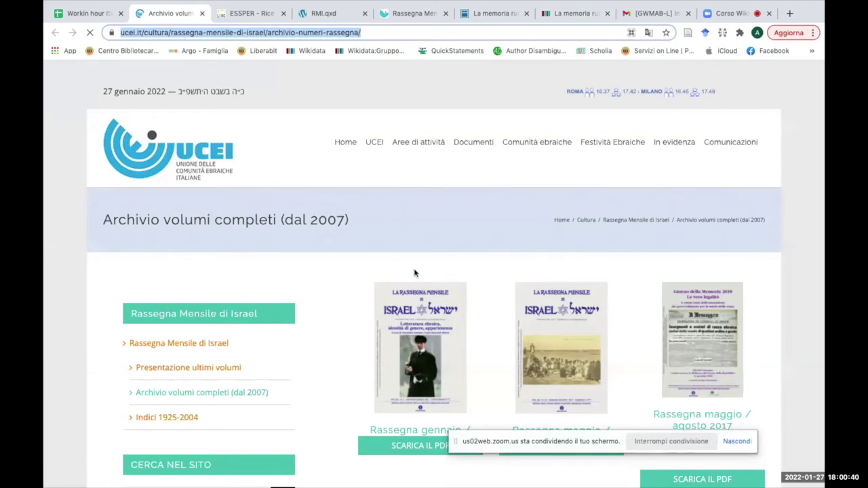
Return to the Wikidata item, paste the archive URL as the testo completo disponibile all'indirizzo value, and publish the statement.
left_click(573, 11)
key("ctrl+v")
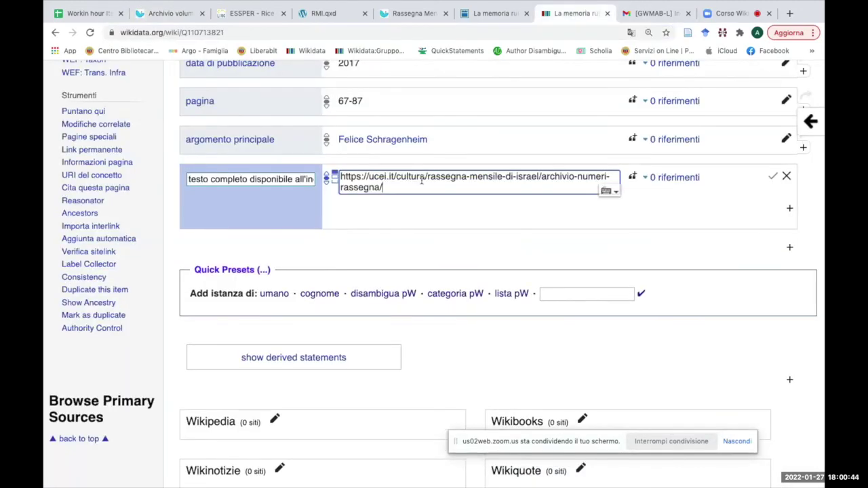
left_click(774, 177)
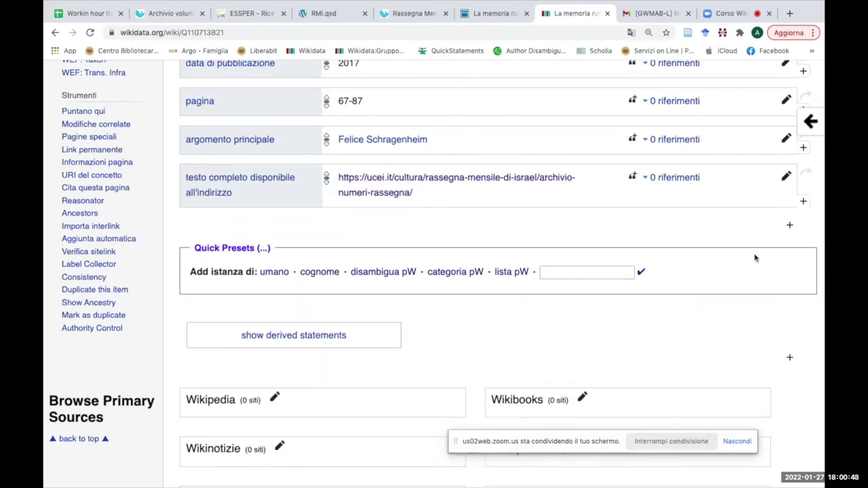
Add a pubblicato in statement with the value La rassegna mensile di Israel and publish it.
left_click(791, 227)
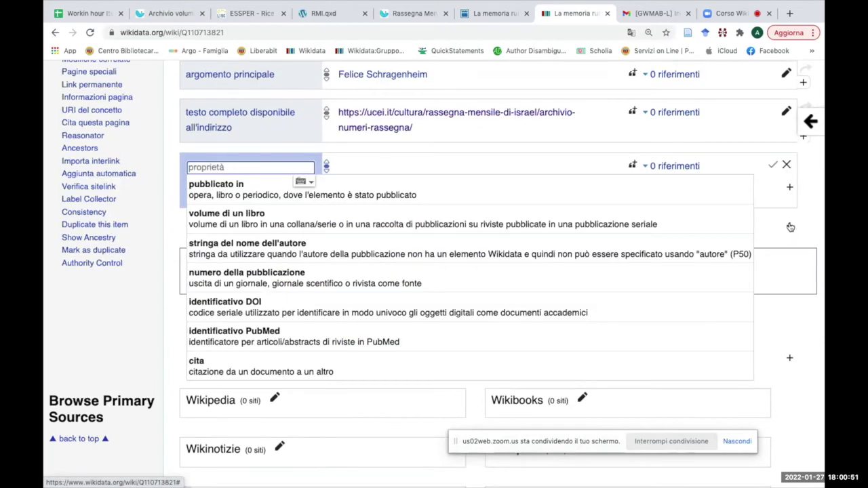
left_click(369, 192)
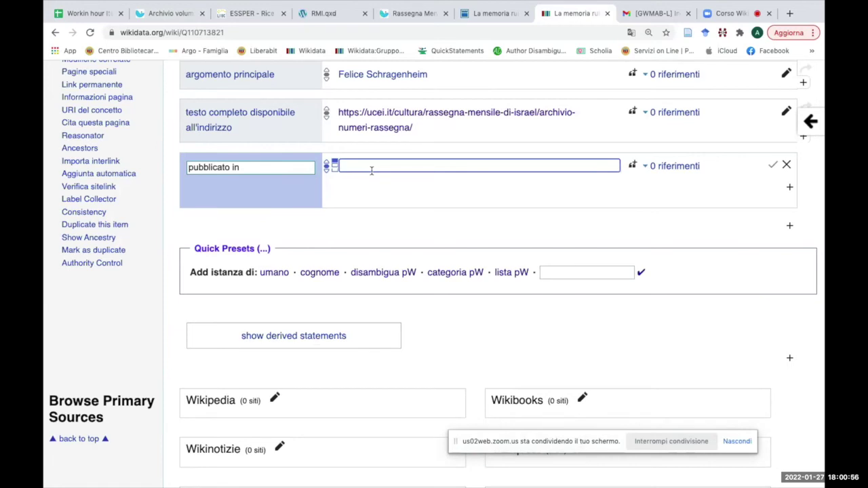
type("la rasse")
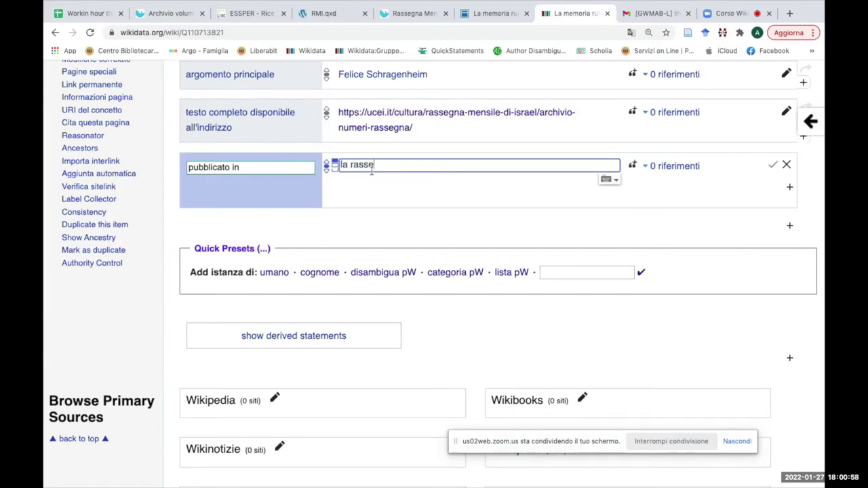
type("gna mensile")
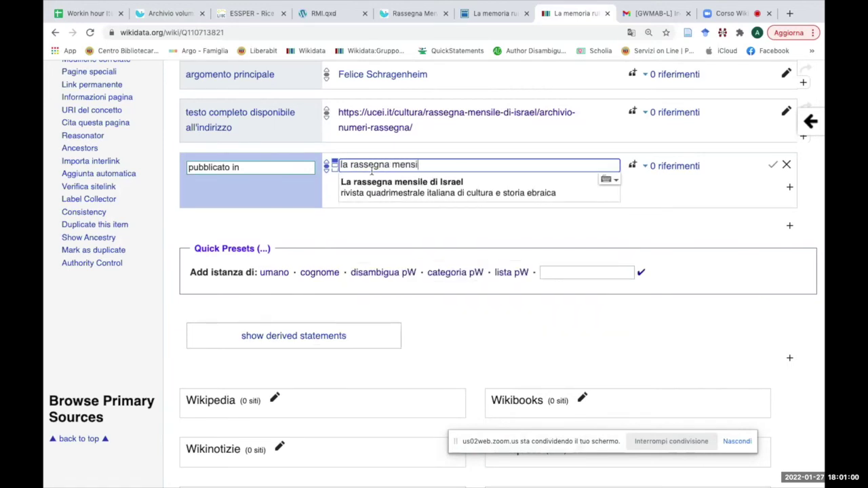
left_click(434, 187)
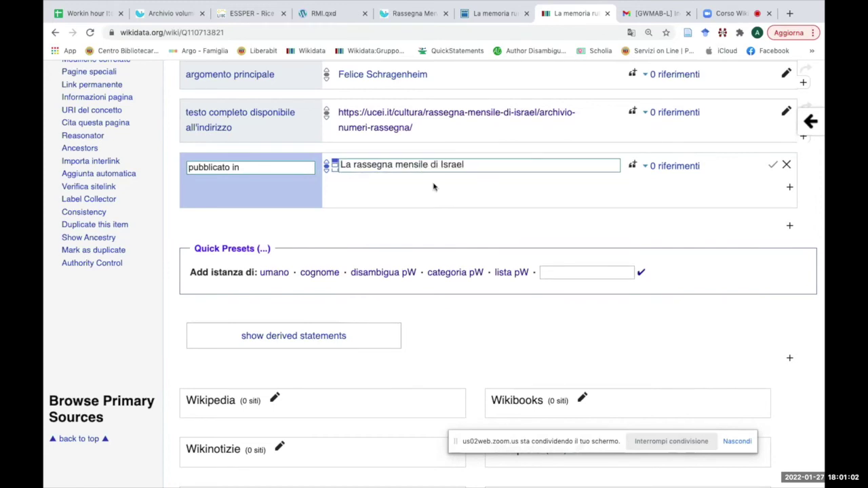
left_click(772, 165)
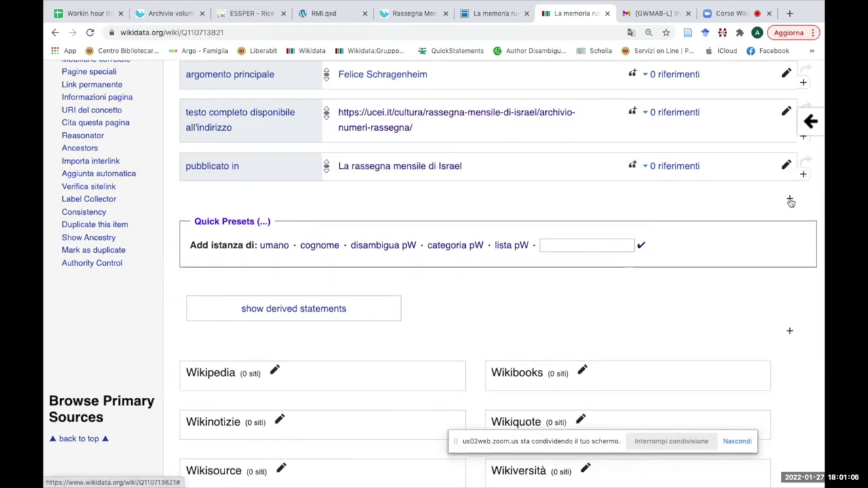
Add a volume di un libro statement with the value 83 and publish it.
left_click(790, 201)
type("volume")
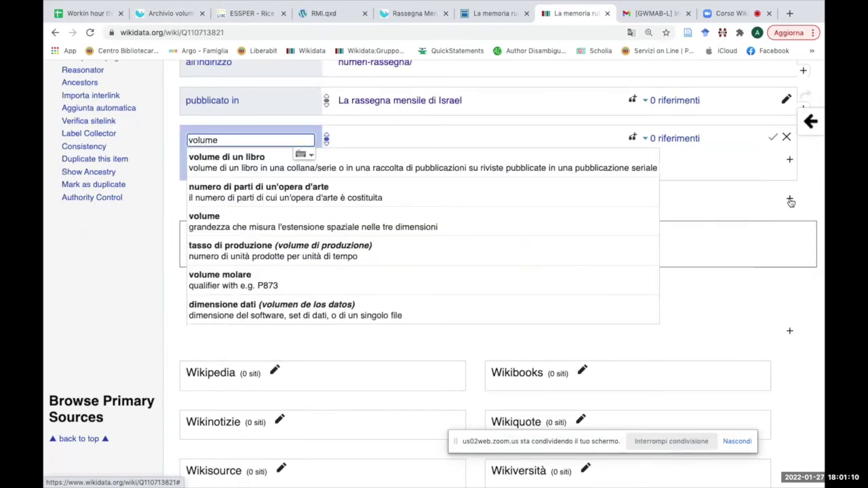
left_click(391, 163)
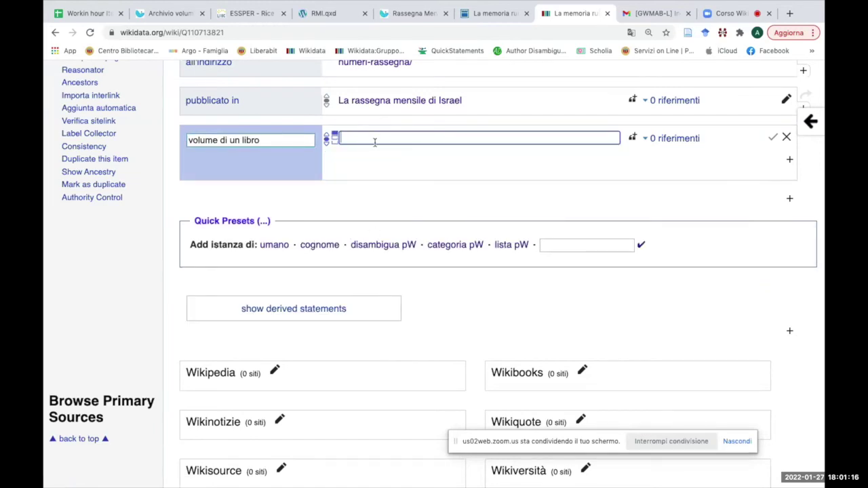
type("83")
left_click(773, 139)
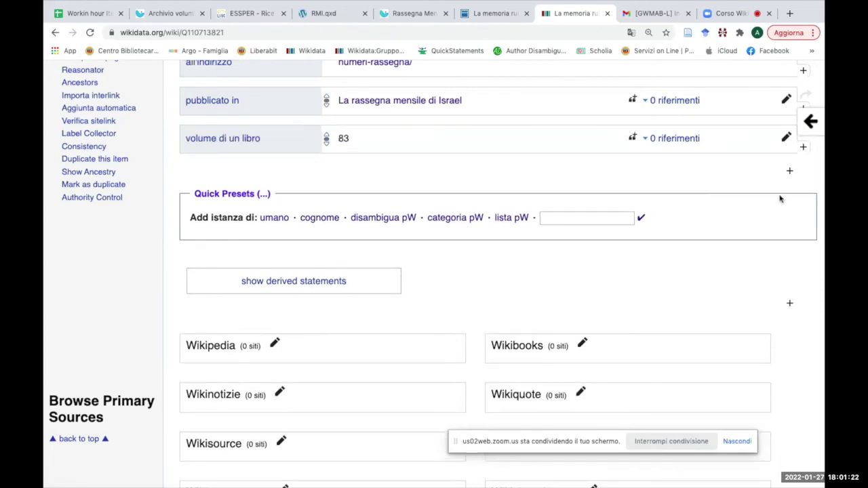
Add a numero della pubblicazione statement with the value 1 and publish it.
left_click(790, 173)
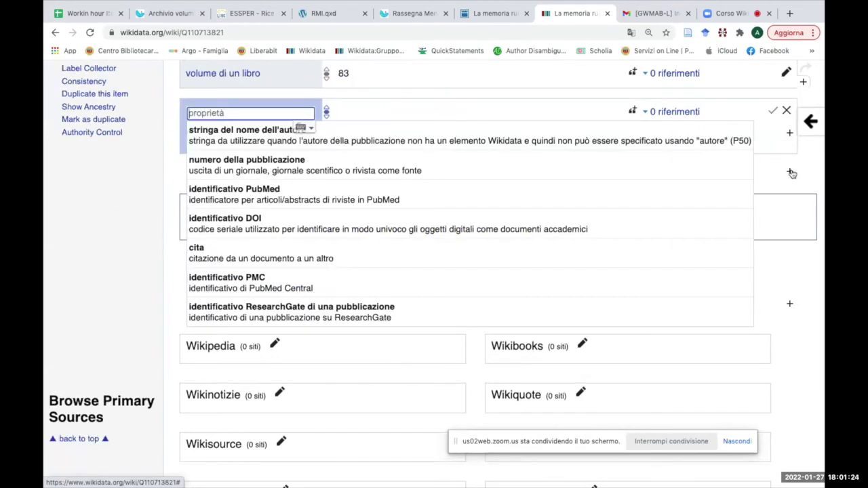
type("numero de")
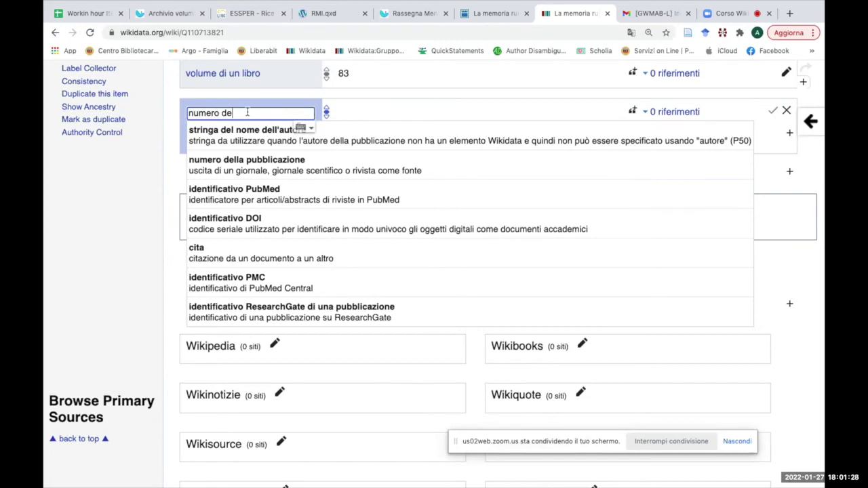
type("lla pubblicazione")
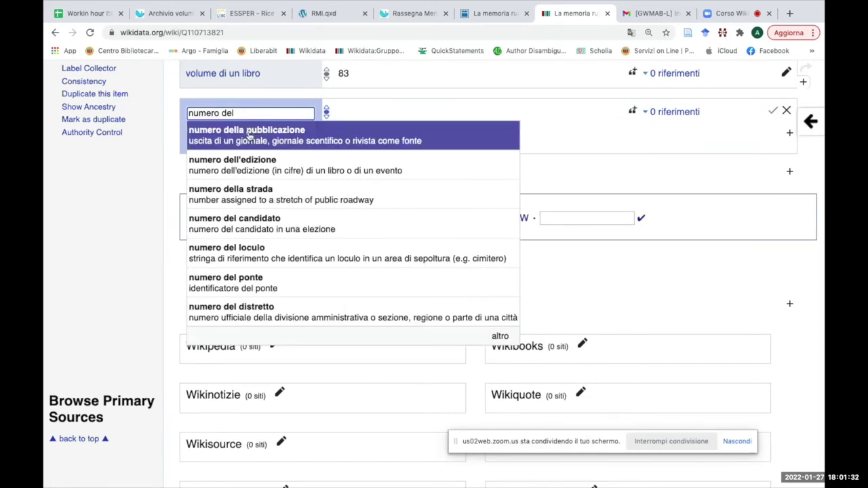
left_click(248, 136)
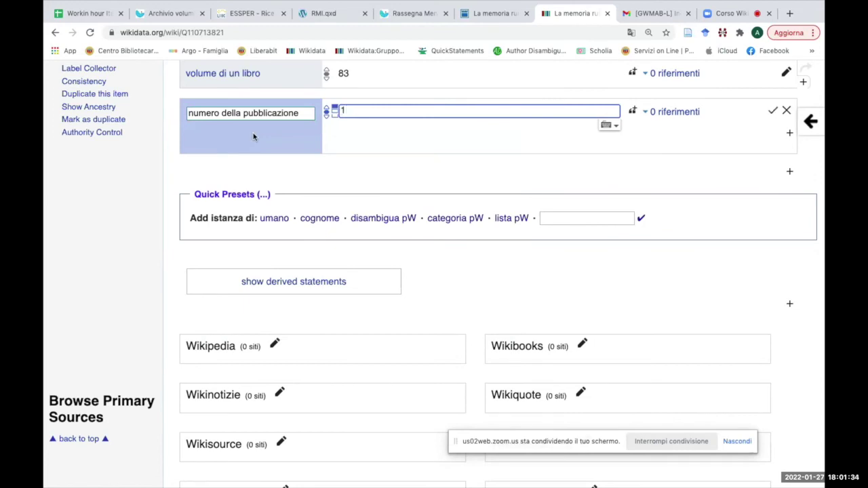
left_click(772, 115)
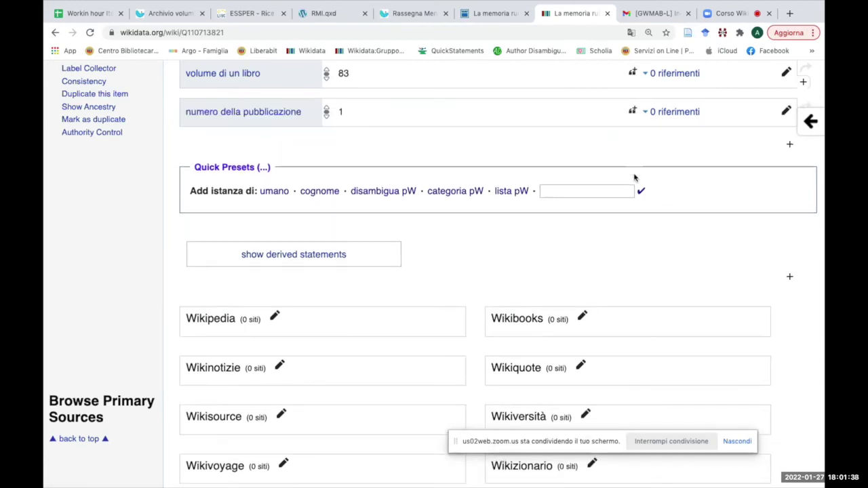
Add an identificativo DOI statement with the code 10.1400/257656 taken from the Torrossa article page, and publish it.
left_click(789, 145)
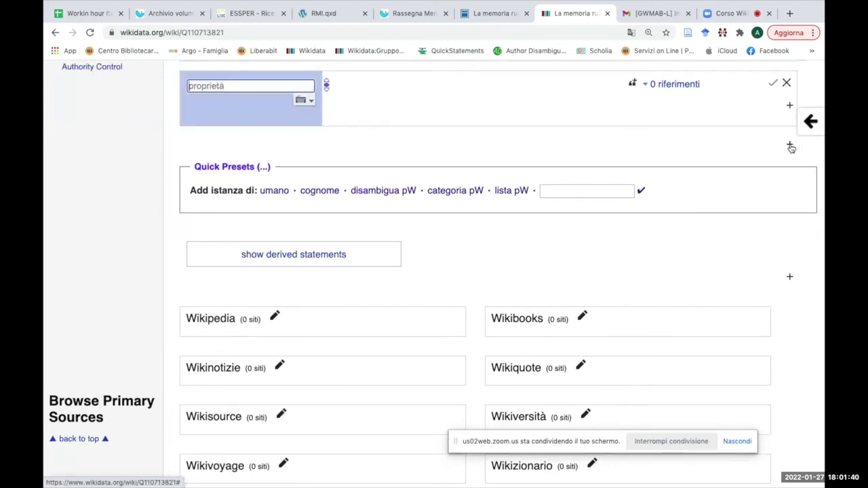
left_click(222, 170)
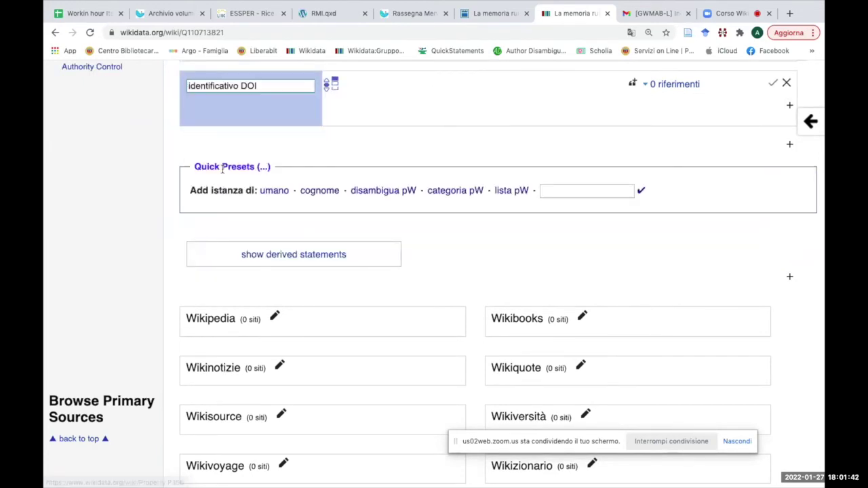
left_click(488, 15)
left_click(382, 312)
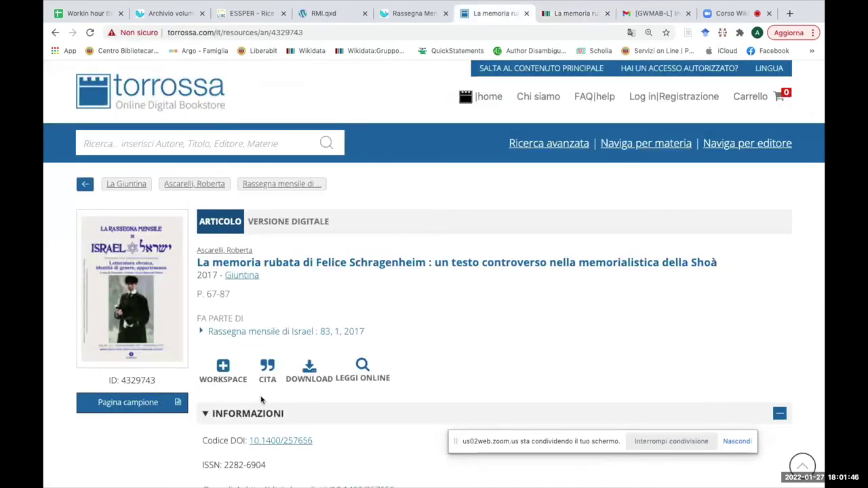
left_click_drag(318, 444, 252, 442)
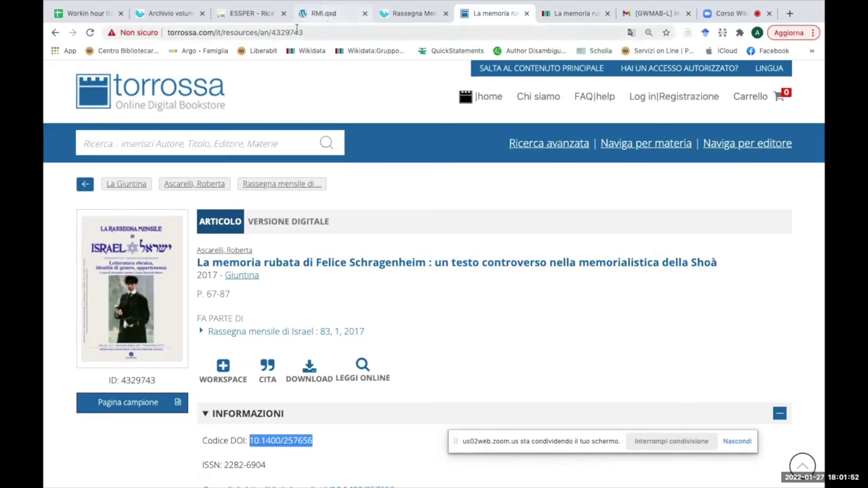
left_click(584, 15)
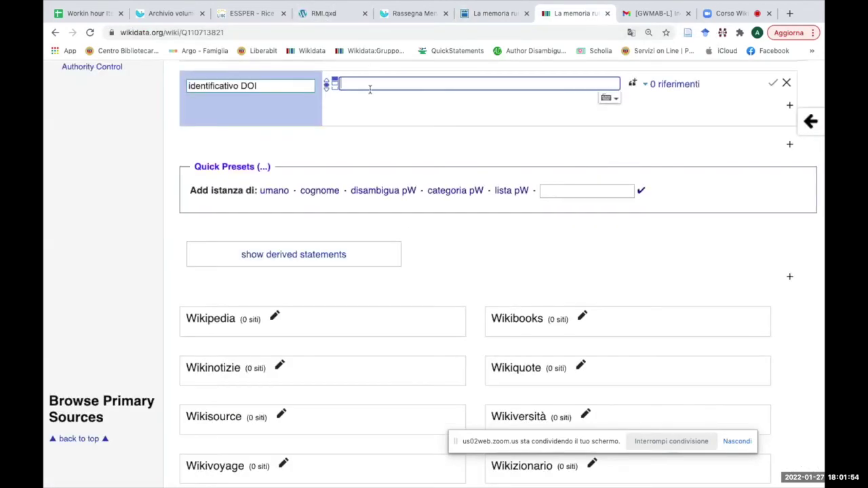
type("10.1400/257656")
left_click(773, 83)
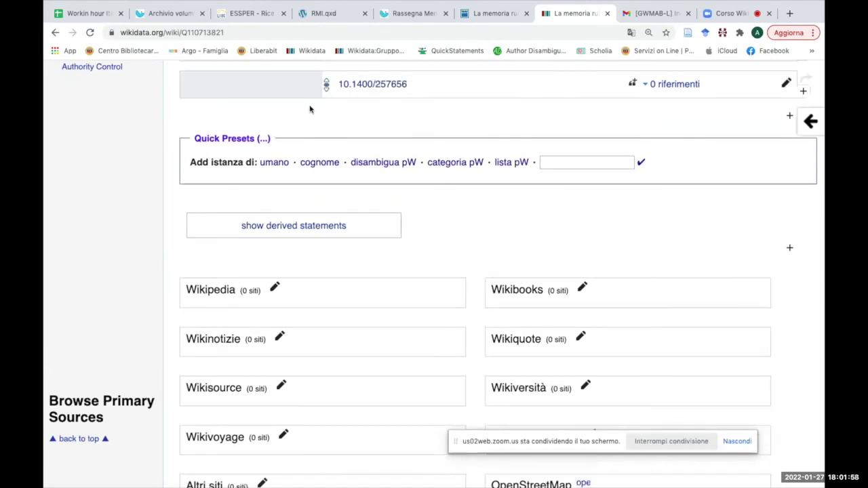
Reload the Wikidata item page and review the article's statements and identifiers.
left_click(156, 33)
key("Return")
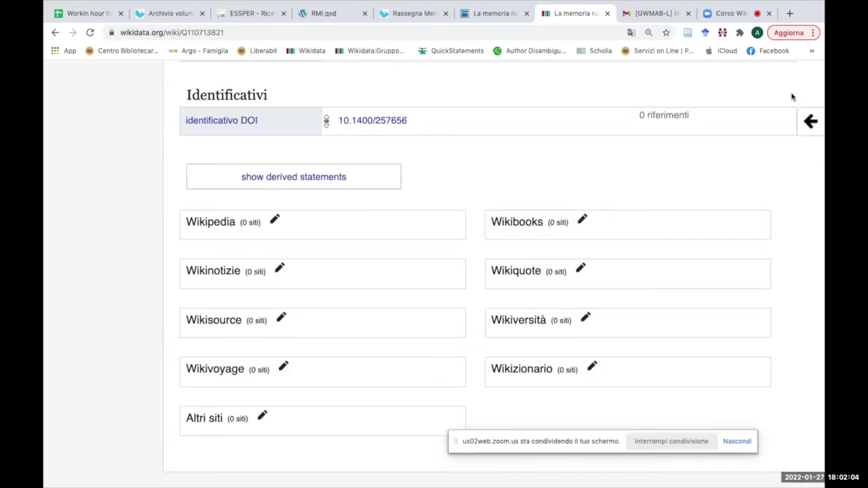
scroll(791, 97, "up", 3)
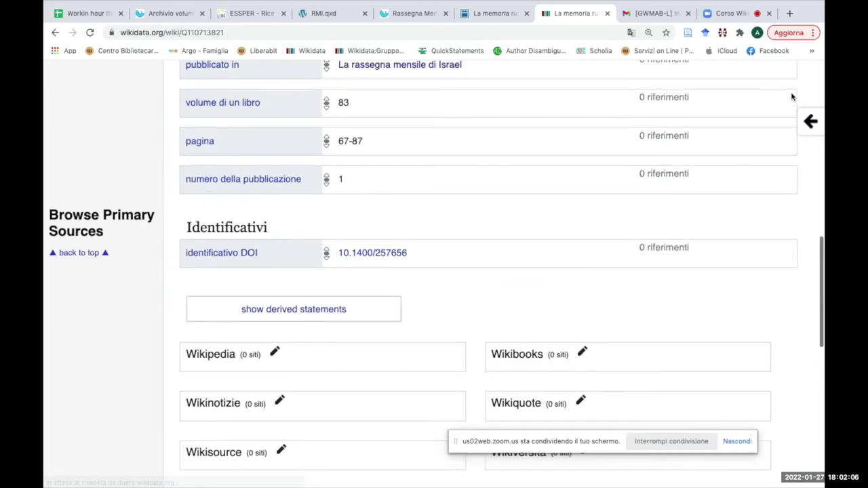
scroll(791, 97, "up", 4)
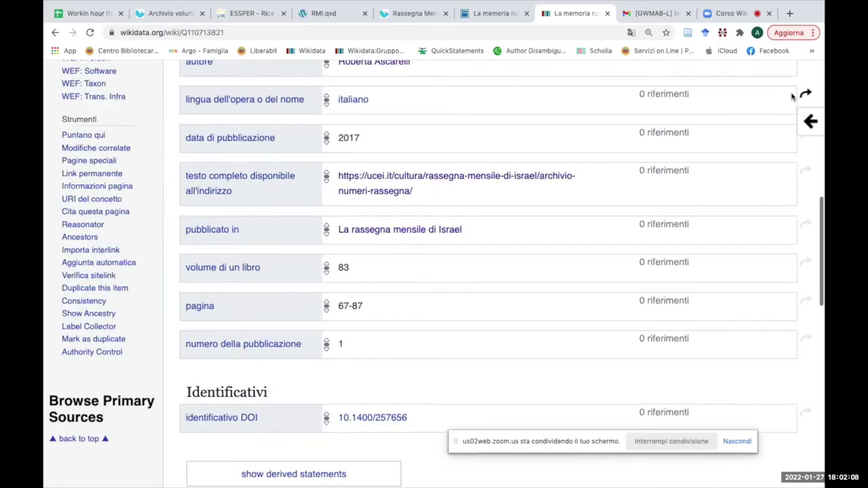
Look over the article item from its statements and identifiers back up to its label and description.
scroll(791, 97, "up", 4)
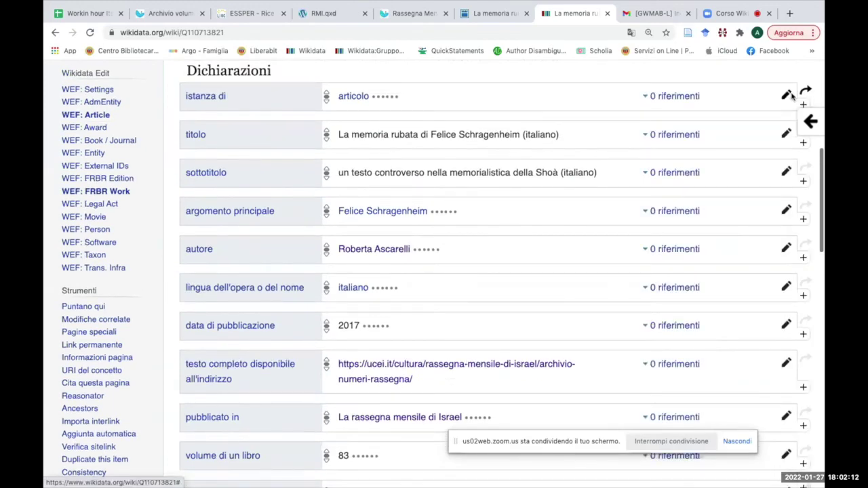
scroll(791, 97, "up", 6)
scroll(791, 97, "down", 1)
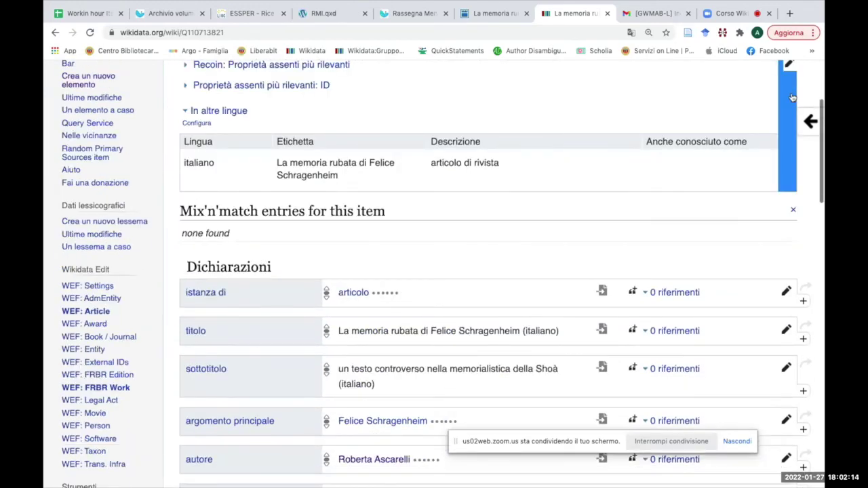
scroll(792, 97, "down", 5)
scroll(791, 97, "up", 6)
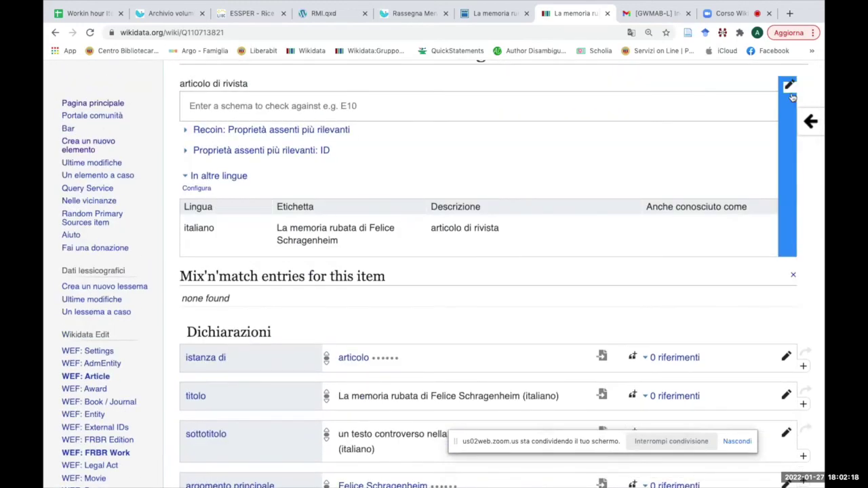
scroll(791, 97, "down", 1)
scroll(791, 97, "up", 1)
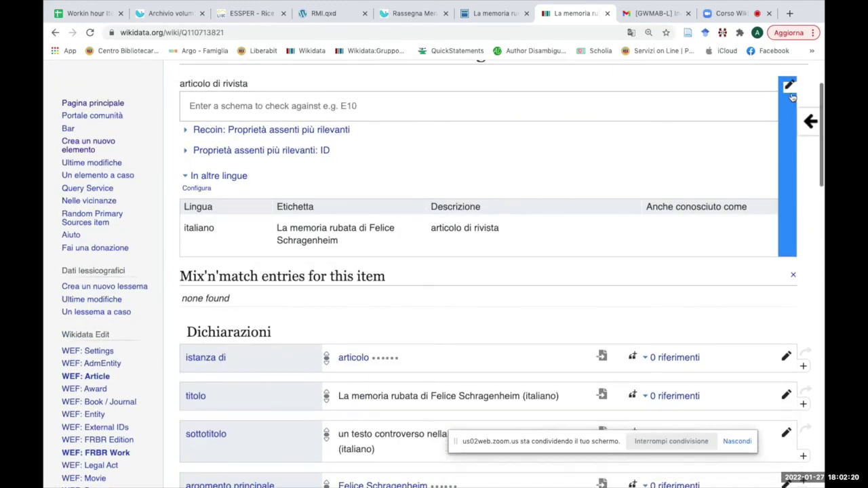
scroll(791, 97, "up", 2)
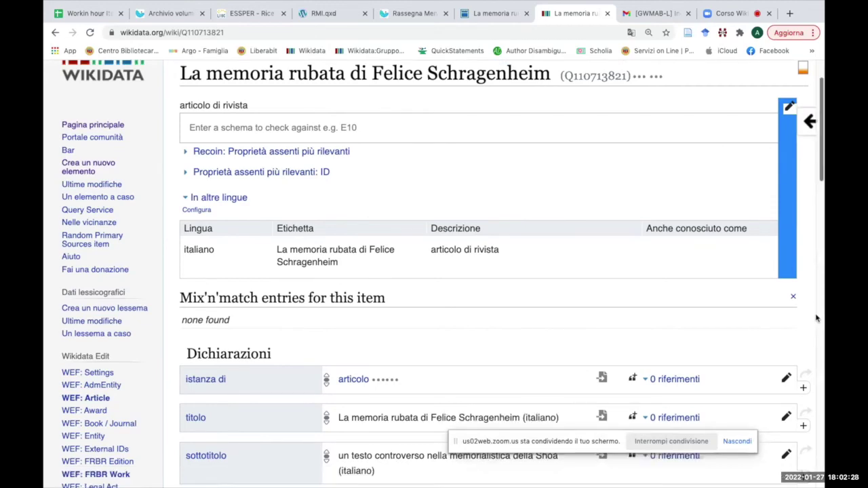
Add the Italian label La memoria rubata di Felice Schragenheim as an alias of the item.
scroll(816, 318, "down", 3)
scroll(816, 318, "up", 5)
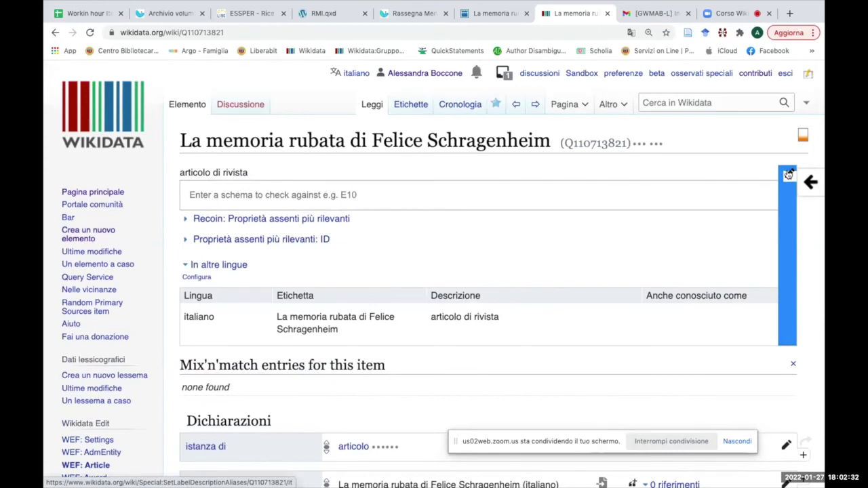
left_click(787, 175)
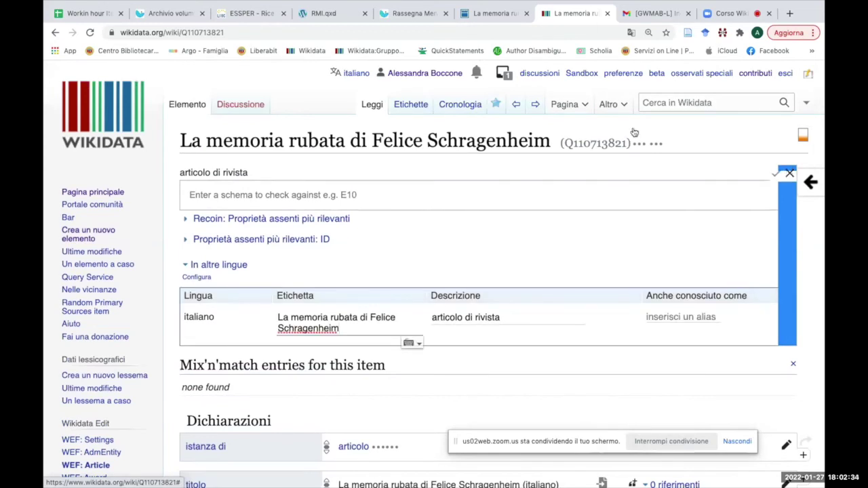
left_click_drag(276, 324, 359, 332)
key("ctrl+c")
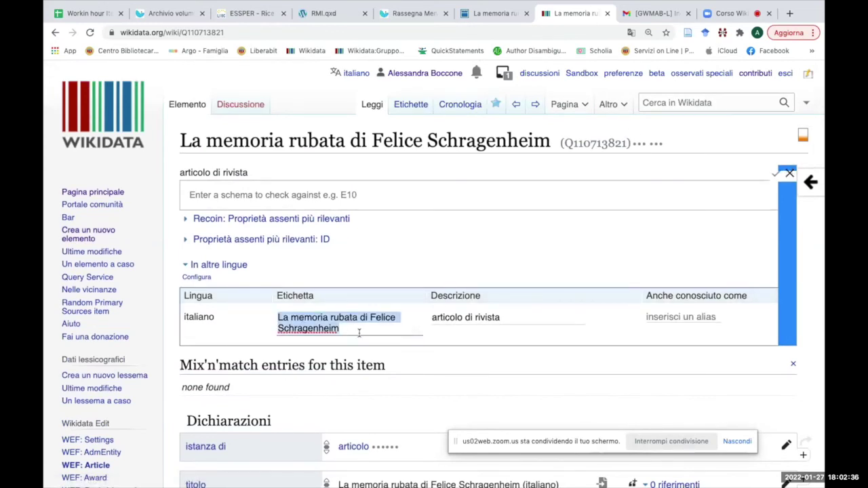
left_click(680, 315)
key("ctrl+v")
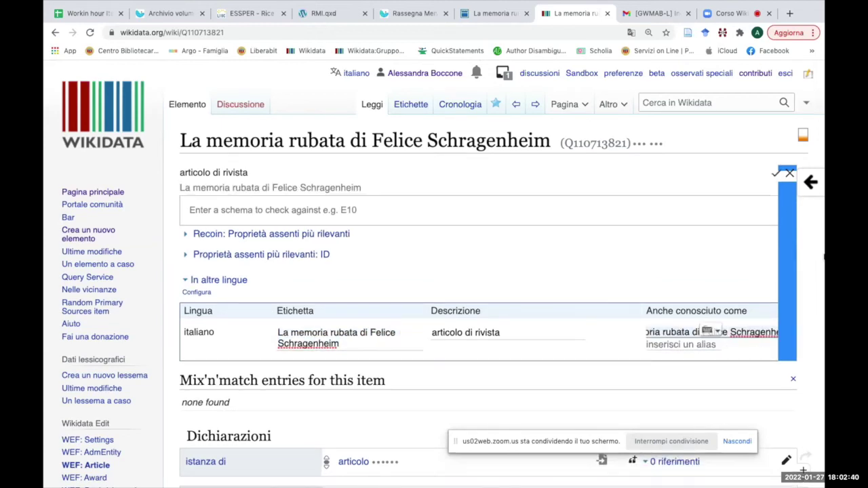
left_click(807, 292)
Add the subtitle un testo controverso nella memorialistica della Shoà as a second Italian alias and save the changes.
scroll(806, 293, "down", 1)
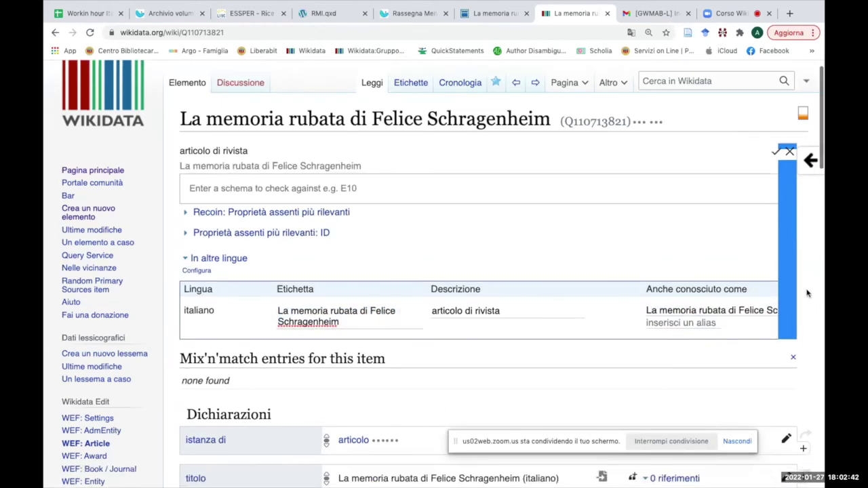
scroll(806, 292, "down", 3)
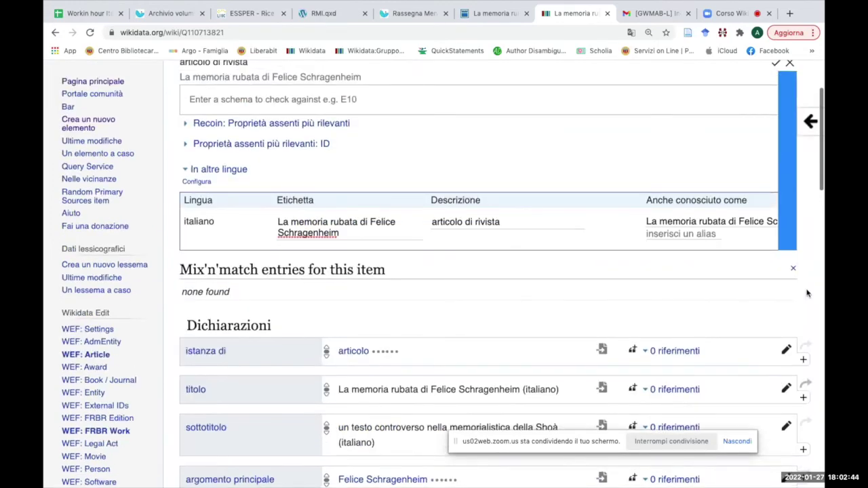
scroll(806, 292, "down", 2)
triple_click(556, 368)
left_click(556, 368)
triple_click(556, 368)
key("super+c")
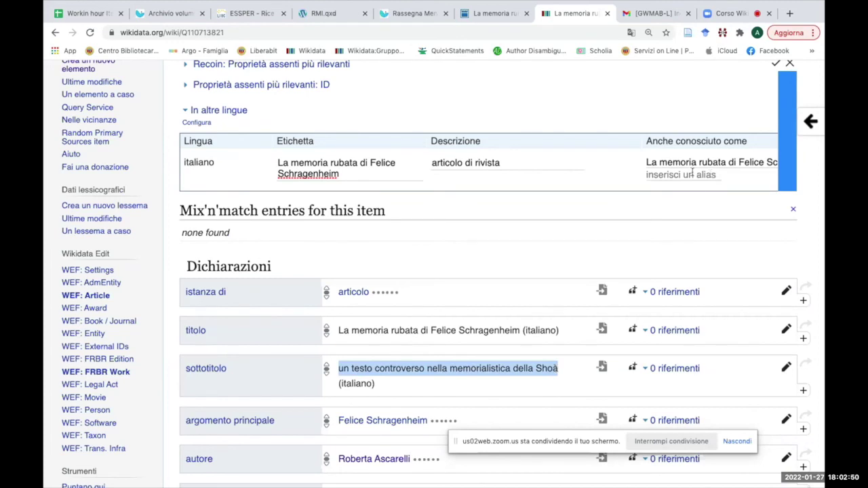
left_click(657, 176)
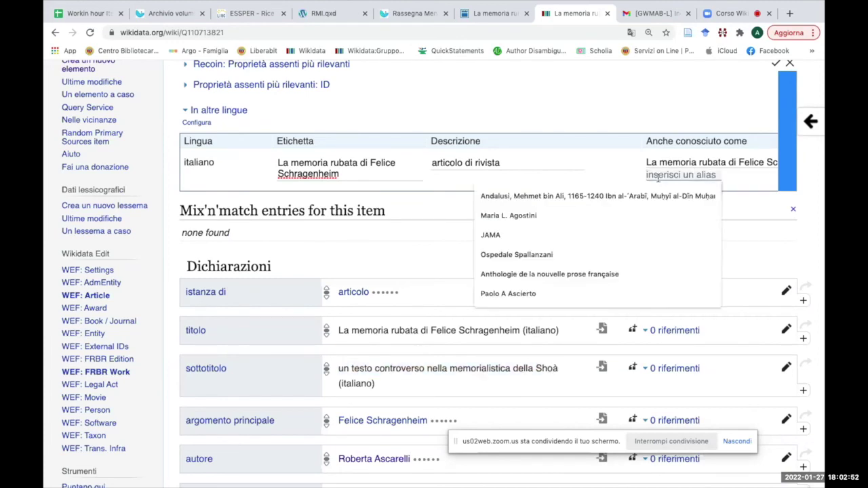
key("super+v")
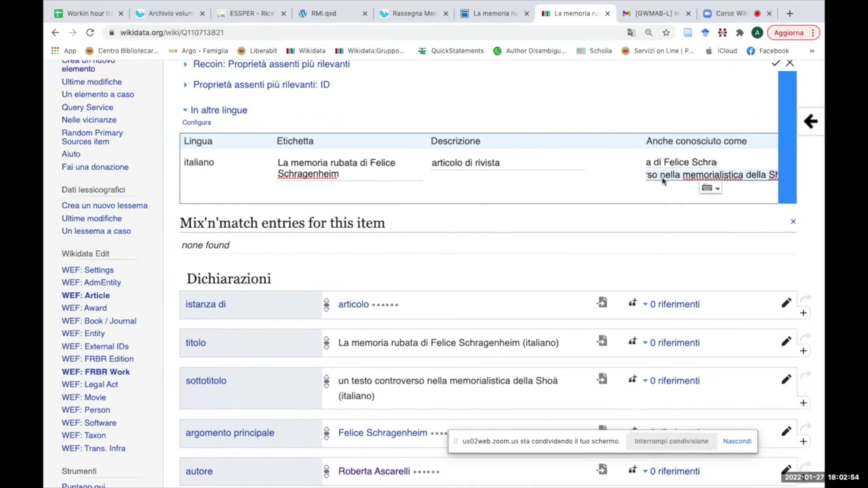
key("Return")
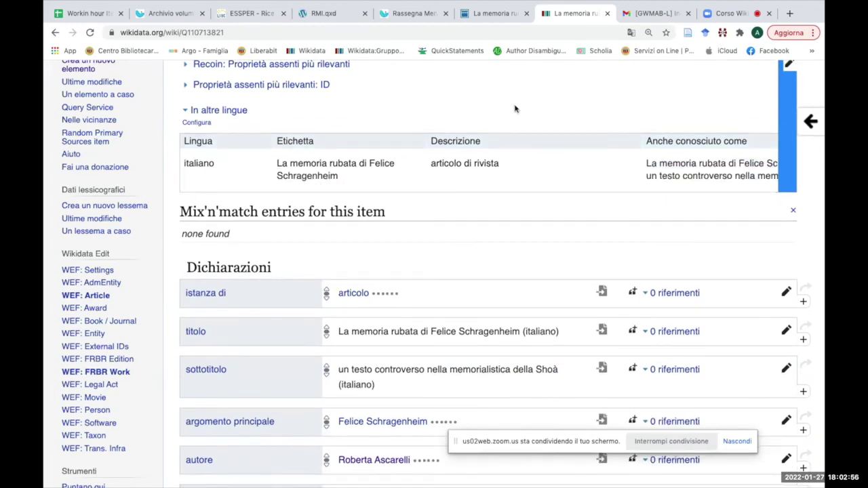
left_click(515, 108)
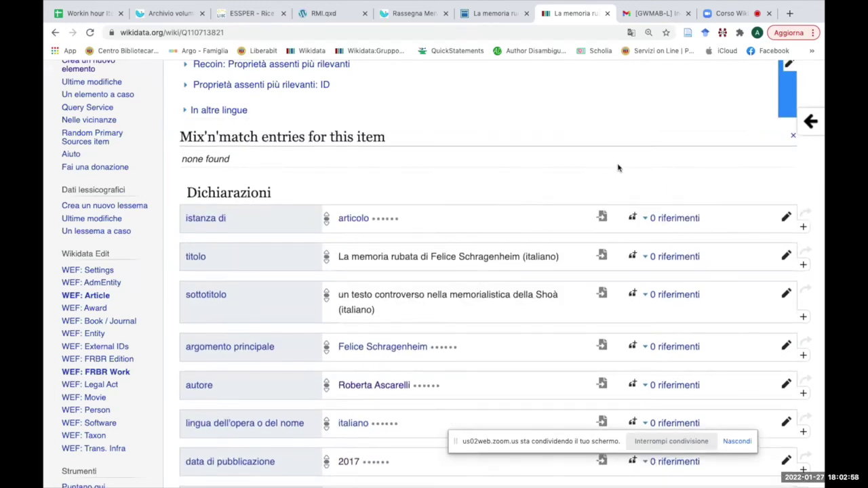
Copy the testo completo disponibile all'indirizzo URL as a reference and add it to the lingua dell'opera o del nome and autore statements.
scroll(617, 172, "down", 1)
scroll(617, 172, "down", 5)
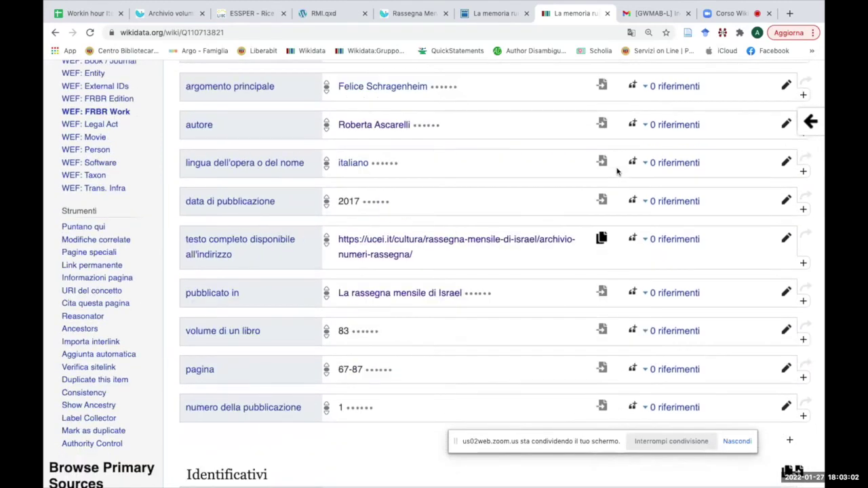
scroll(617, 172, "down", 1)
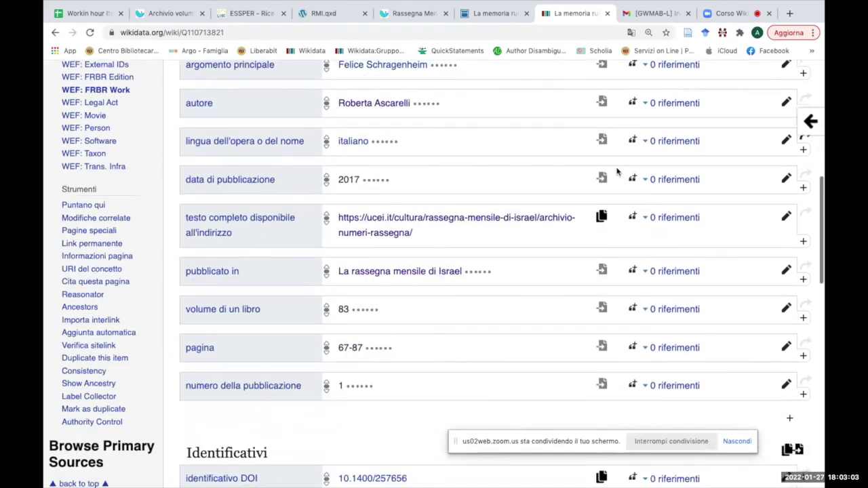
left_click(602, 216)
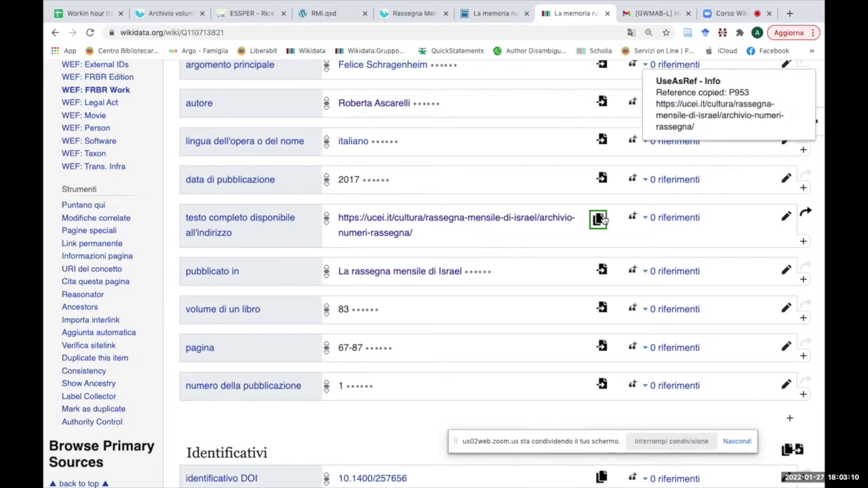
left_click(602, 139)
left_click(601, 102)
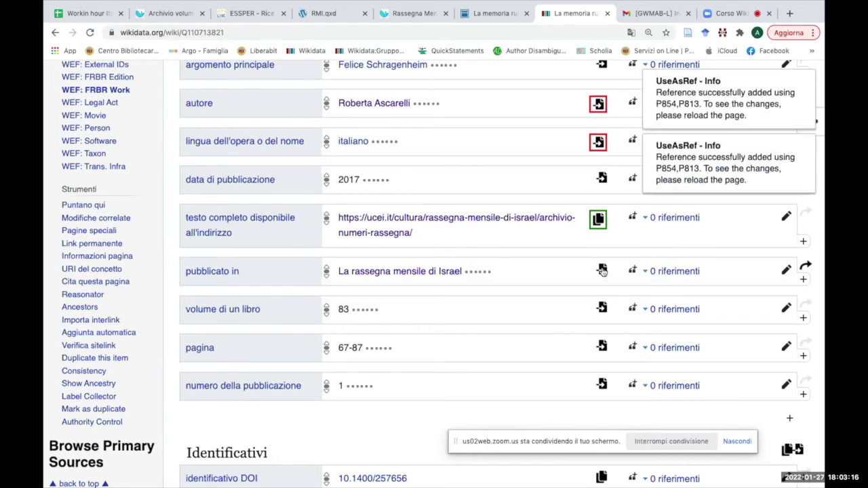
Add the copied reference to the pubblicato in, volume di un libro, pagina and numero della pubblicazione statements.
left_click(599, 278)
left_click(602, 309)
left_click(602, 347)
left_click(602, 385)
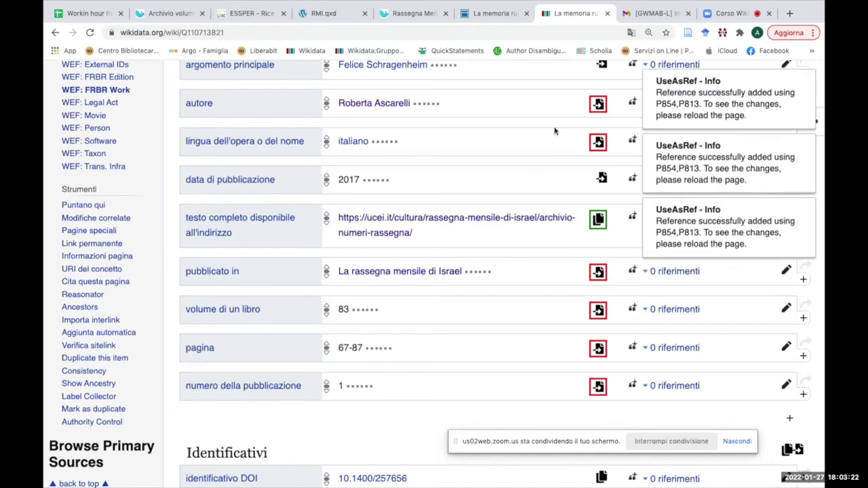
Add the copied reference to the argomento principale, sottotitolo and titolo statements.
left_click(601, 65)
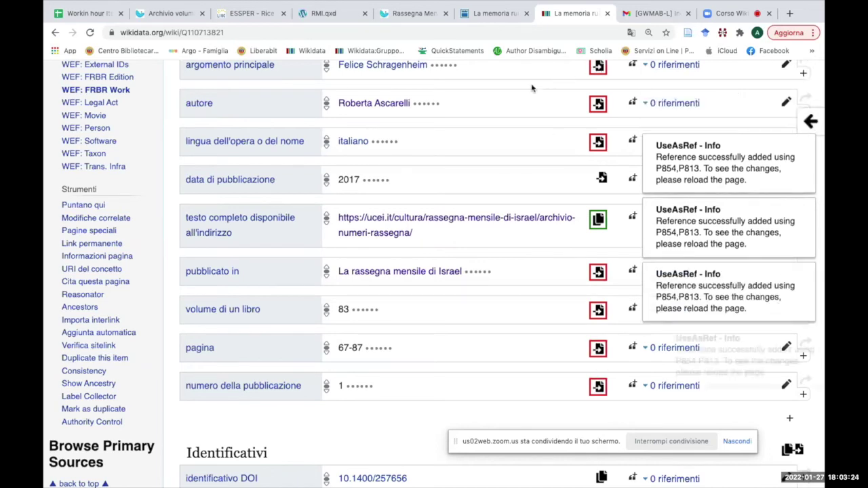
scroll(532, 88, "up", 1)
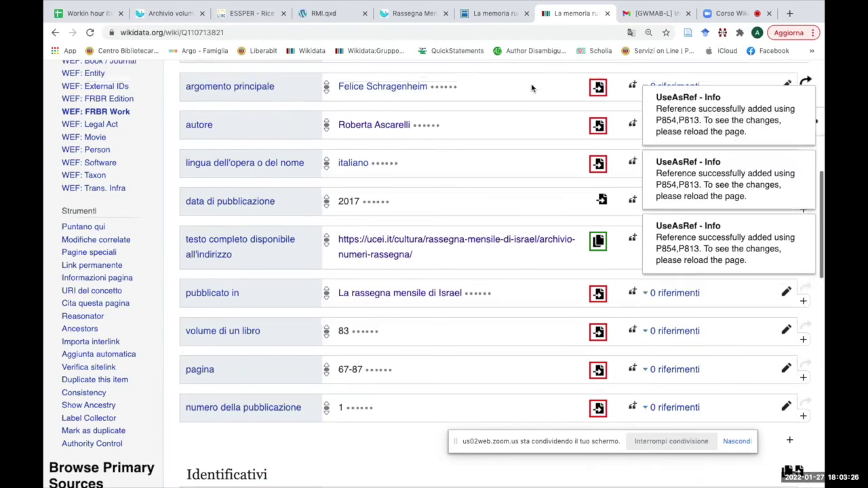
scroll(531, 88, "up", 5)
left_click(600, 208)
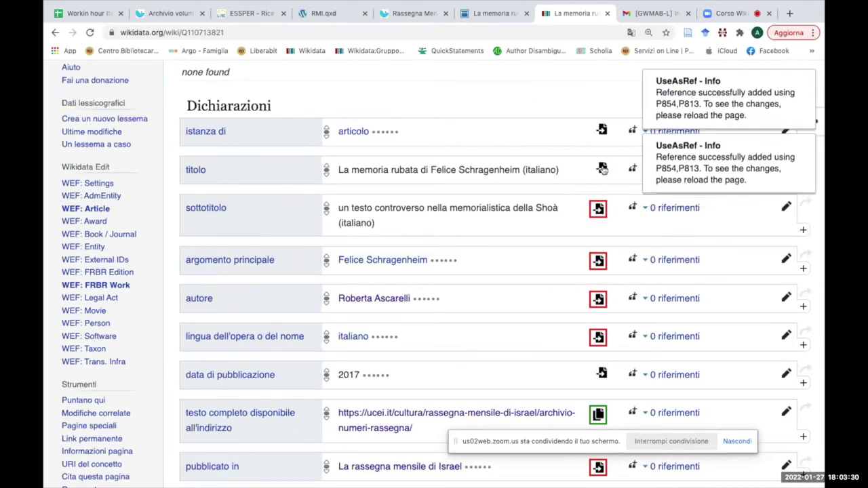
left_click(601, 170)
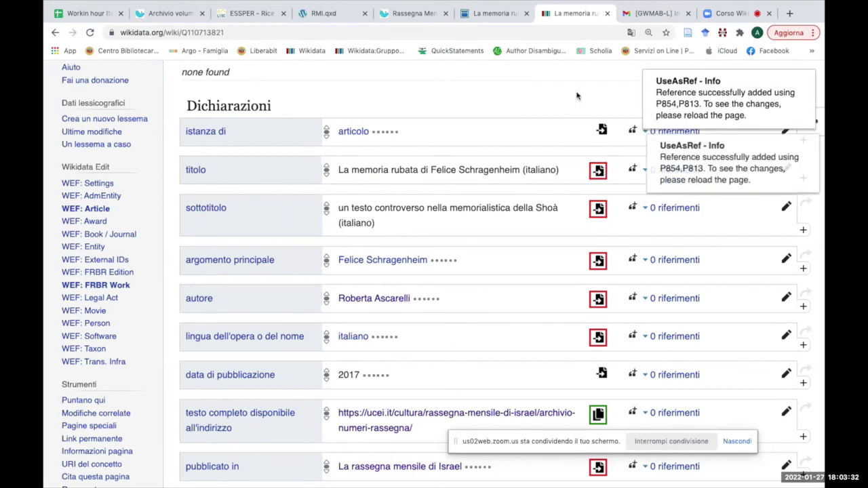
Reload the article's item page and check the references on its statements.
scroll(576, 95, "down", 2)
scroll(575, 94, "down", 10)
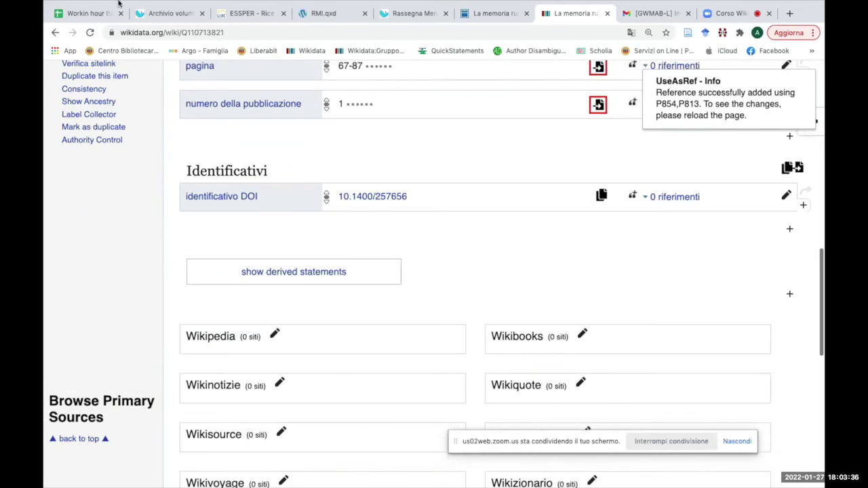
left_click(173, 32)
key("Return")
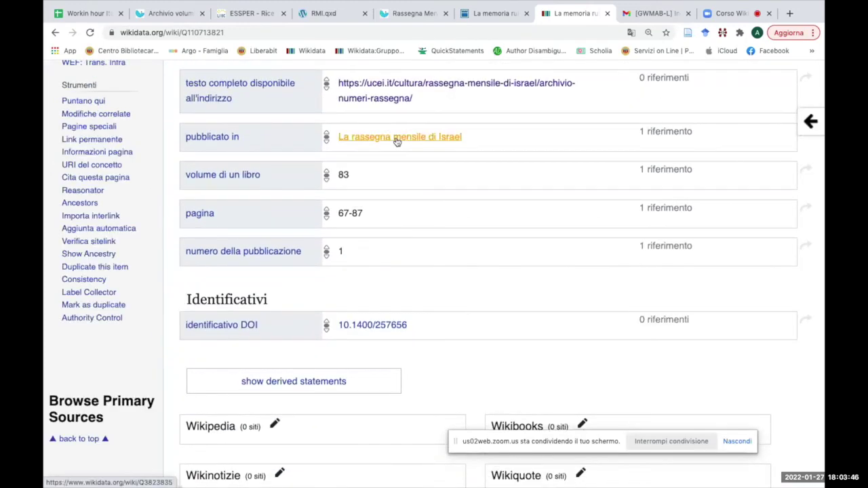
Open the linked journal item La rassegna mensile di Israel and review its statements and identifiers.
left_click(397, 138)
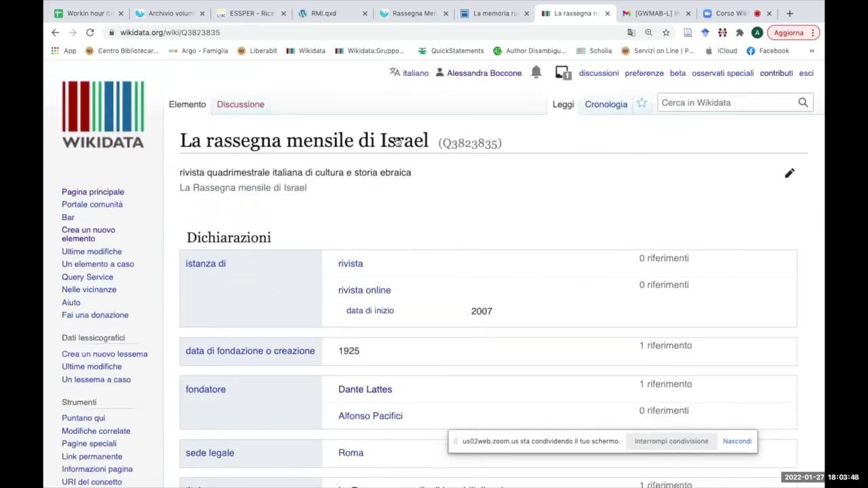
scroll(596, 203, "down", 1)
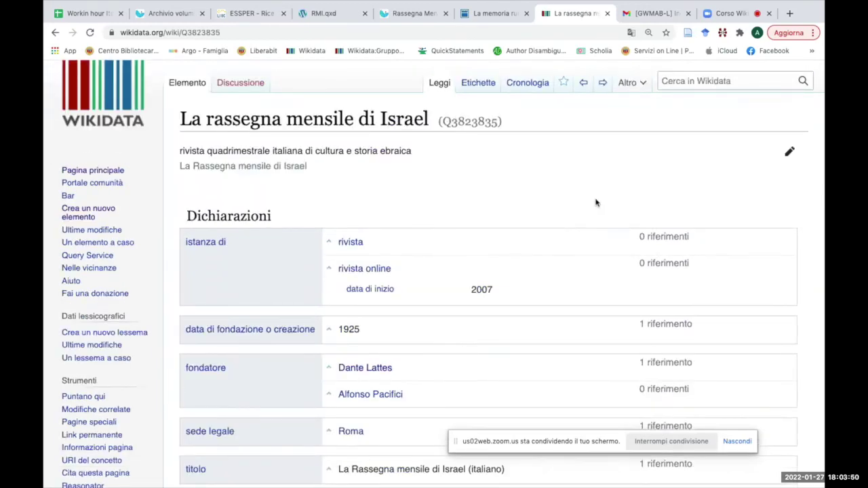
scroll(596, 202, "down", 2)
scroll(596, 202, "down", 2)
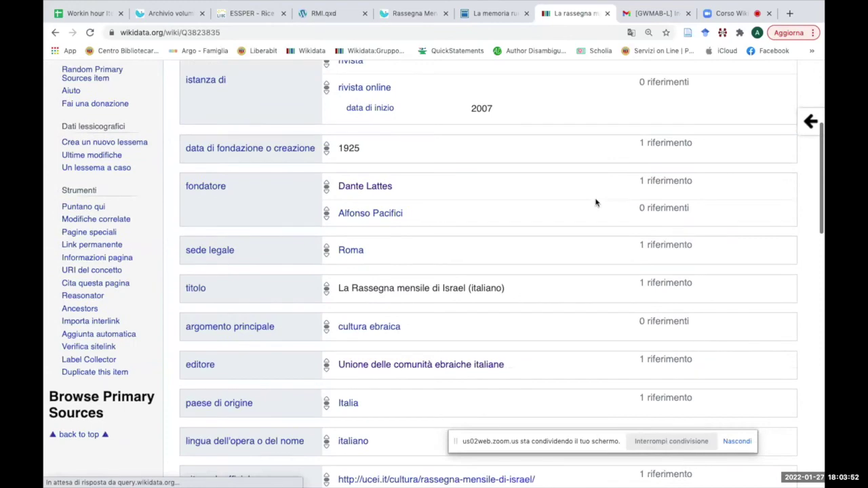
scroll(596, 203, "down", 8)
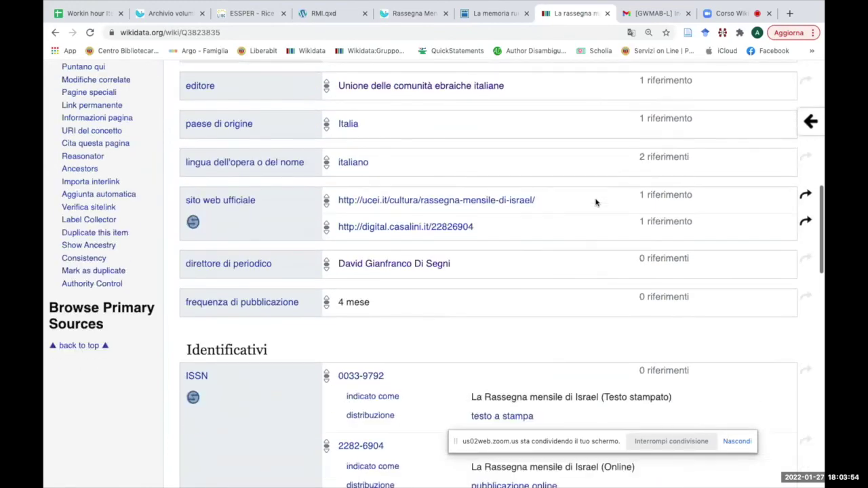
scroll(596, 203, "down", 5)
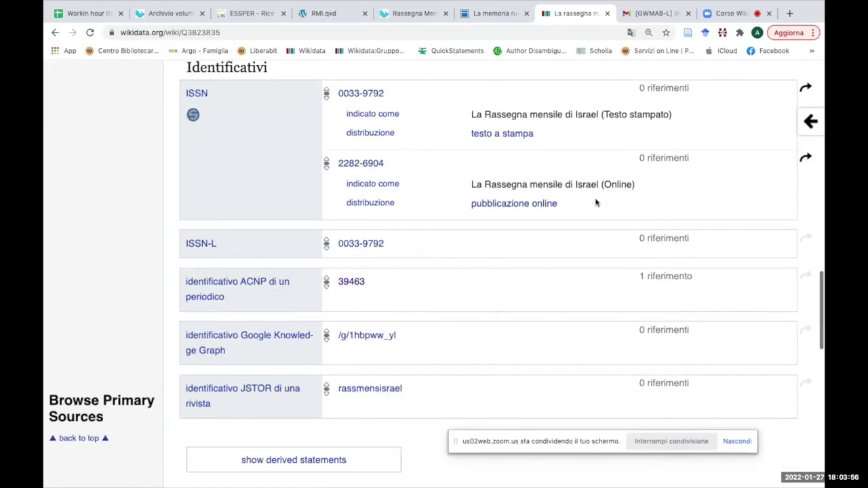
Show the journal item's derived statements and dismiss the overpass query error message.
left_click(284, 408)
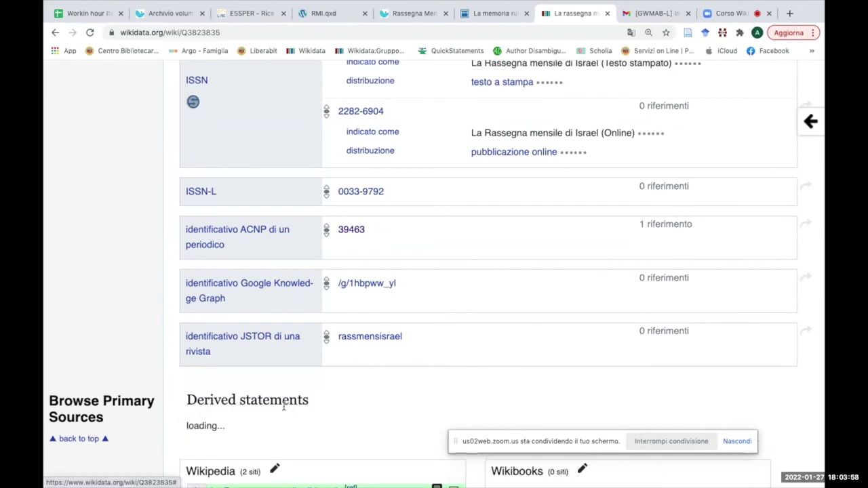
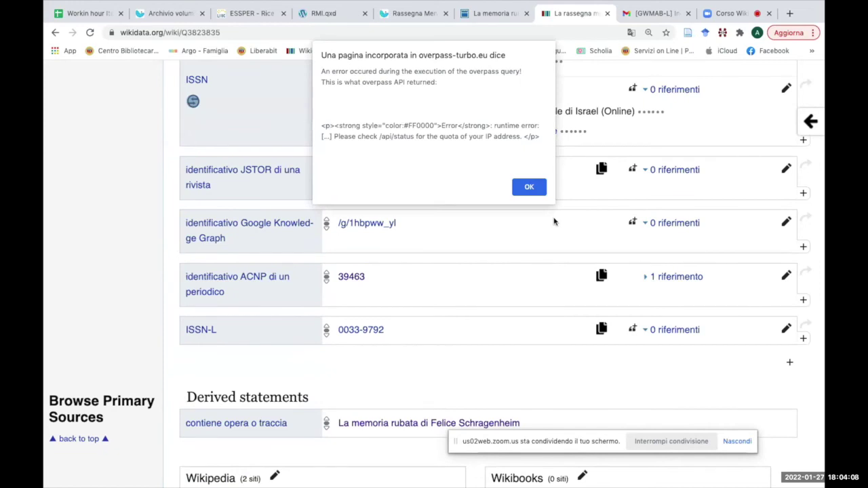
left_click(524, 195)
scroll(816, 383, "up", 3)
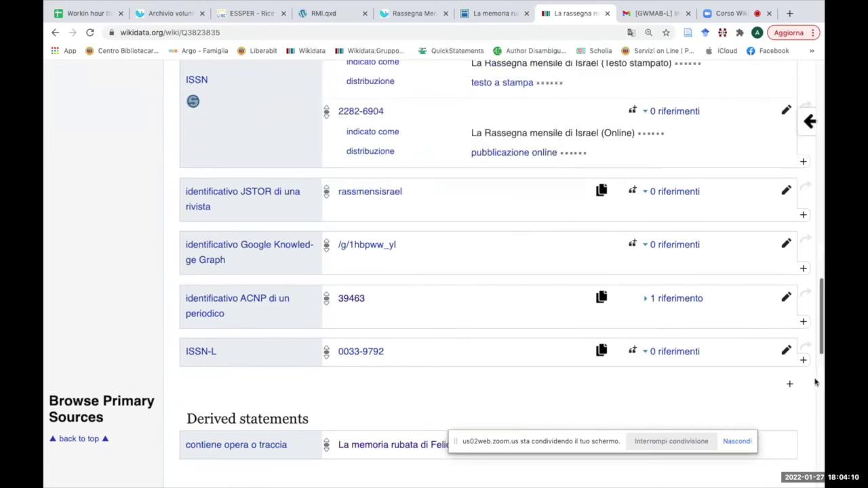
Open the Entity Graph for the journal item La rassegna mensile di Israel and examine its outgoing connections.
scroll(816, 383, "up", 8)
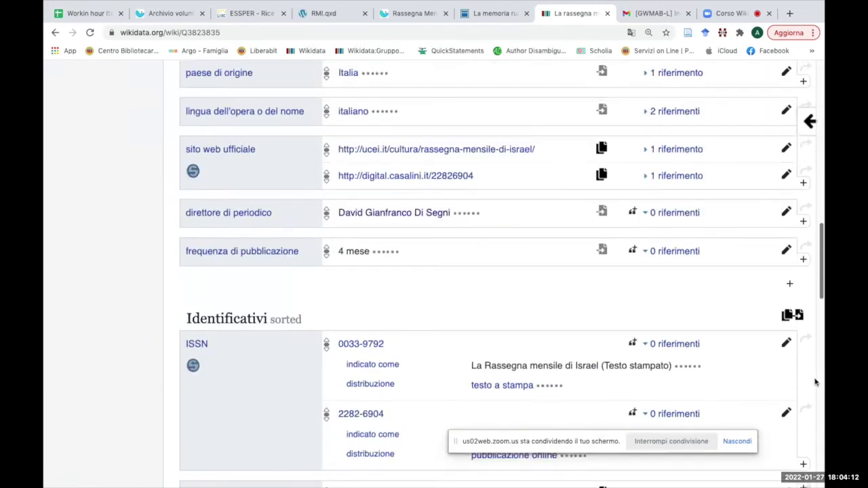
scroll(824, 272, "up", 5)
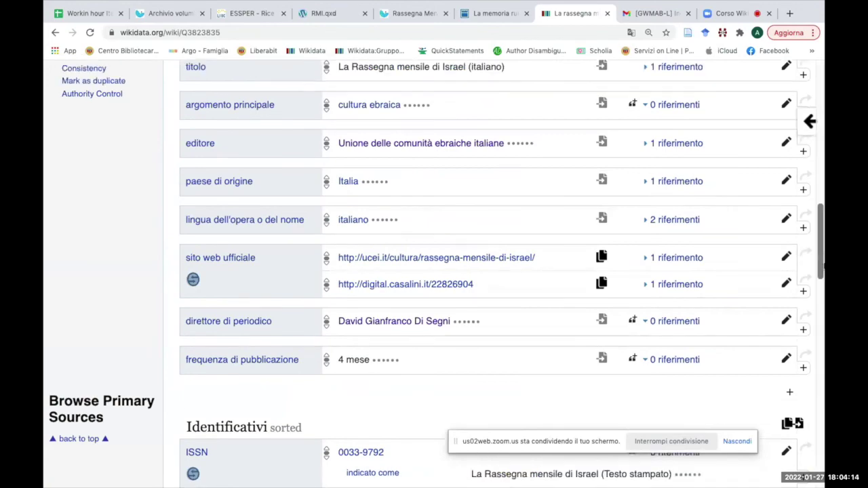
scroll(824, 268, "up", 5)
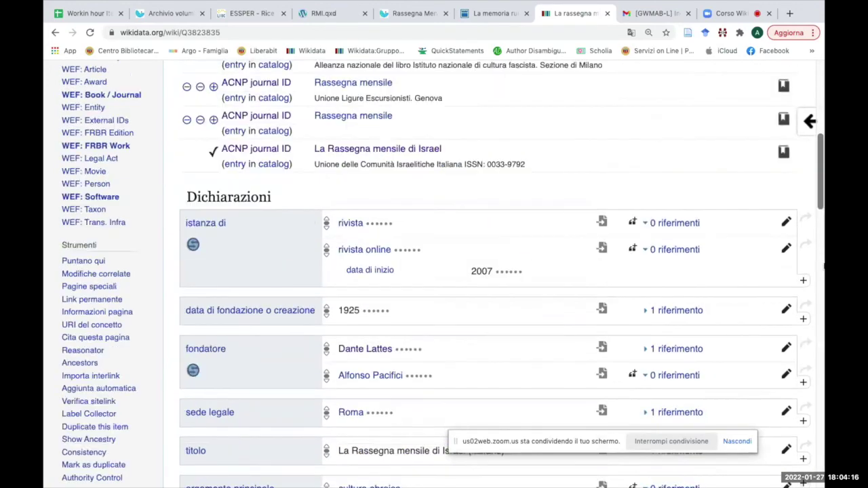
scroll(825, 268, "up", 8)
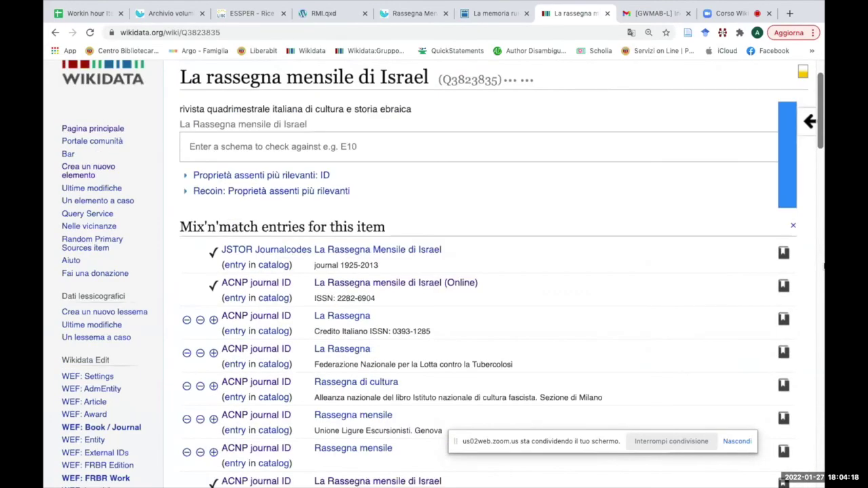
scroll(824, 267, "up", 2)
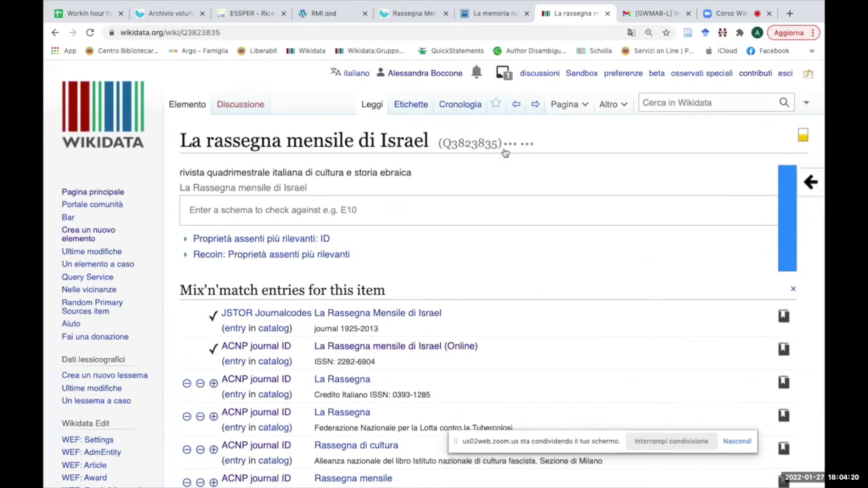
left_click(509, 148)
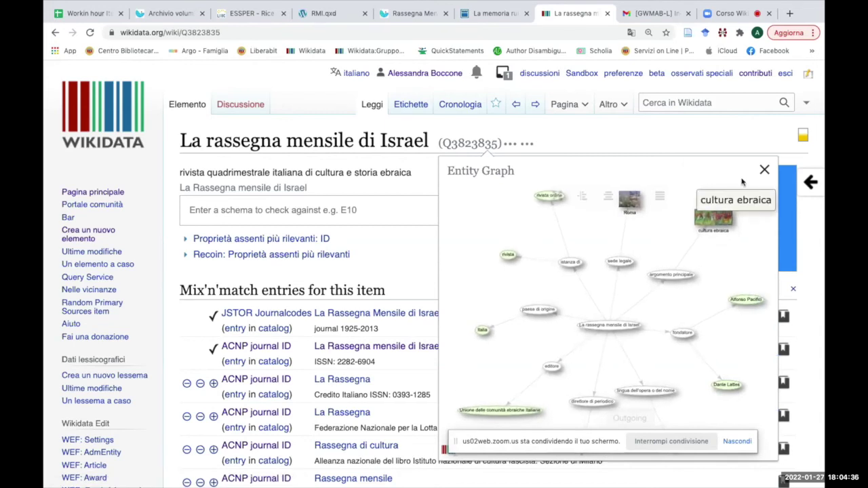
mouse_move(738, 341)
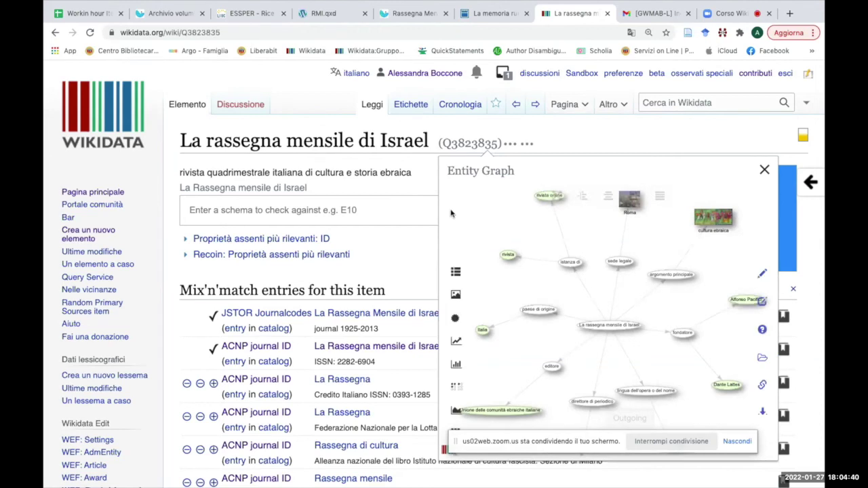
mouse_move(654, 367)
left_click_drag(655, 367, 645, 341)
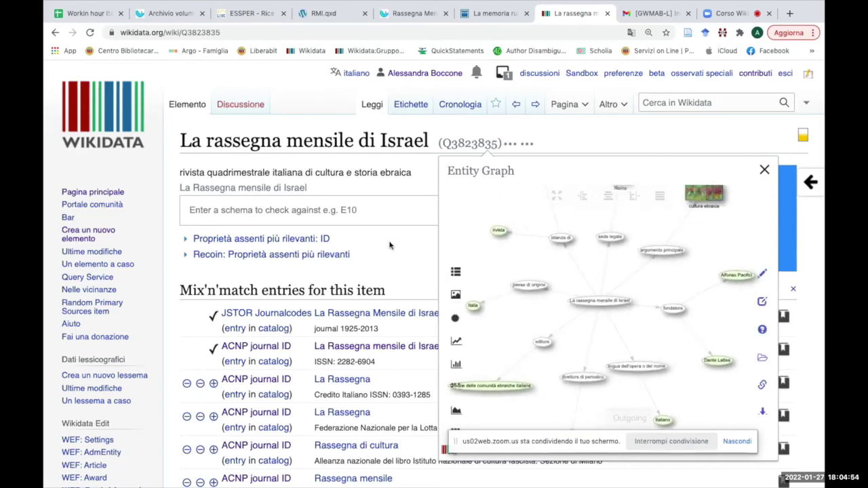
Review the journal item's statements and identifiers, then consult the journal's page on the ucei.it site and return to the item.
scroll(390, 246, "down", 3)
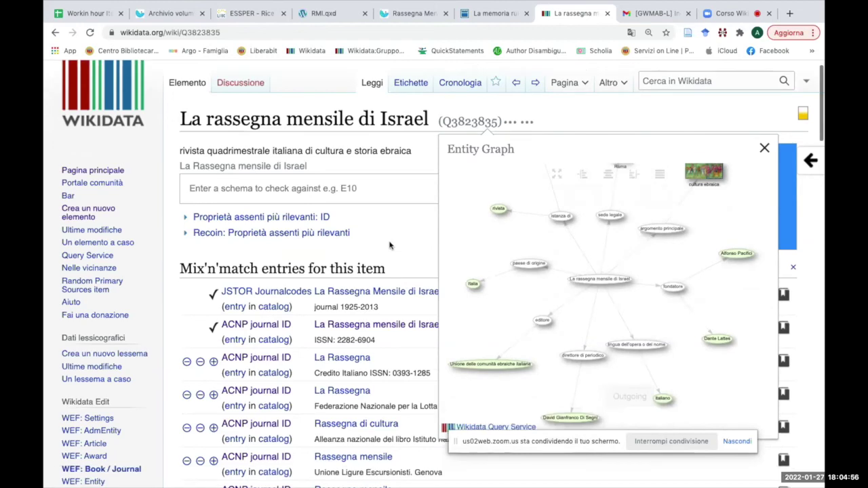
scroll(390, 245, "down", 10)
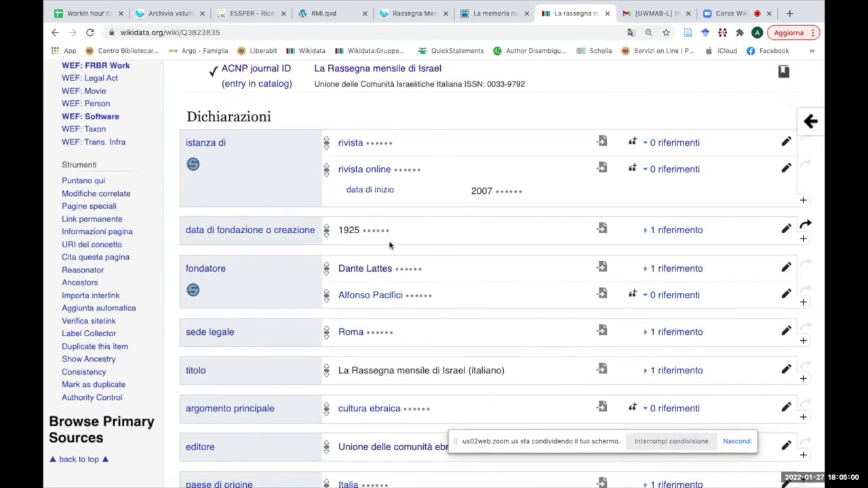
scroll(389, 245, "down", 5)
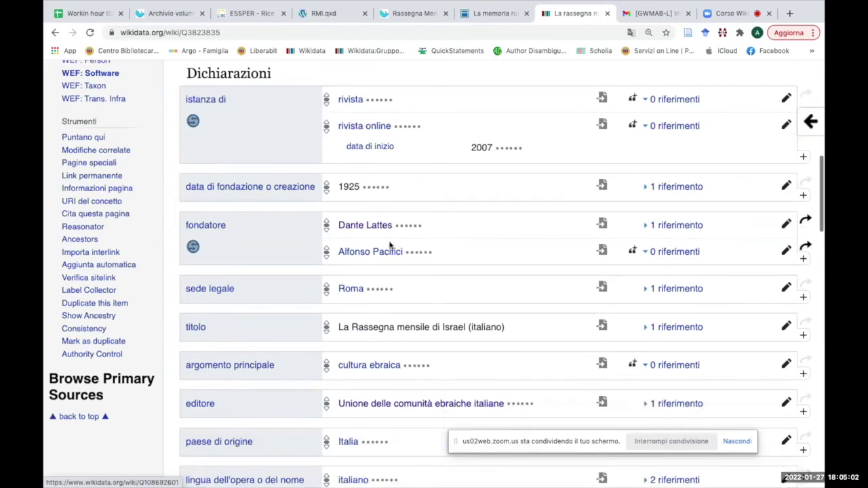
scroll(390, 245, "down", 6)
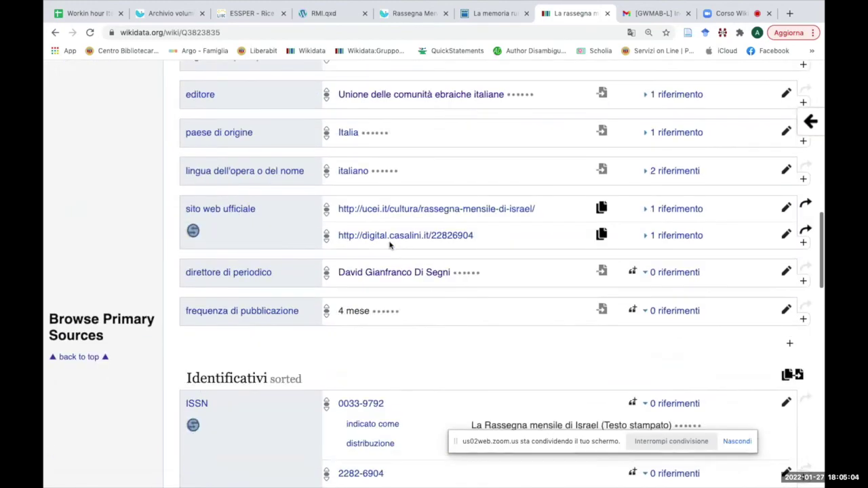
scroll(48, 132, "up", 3)
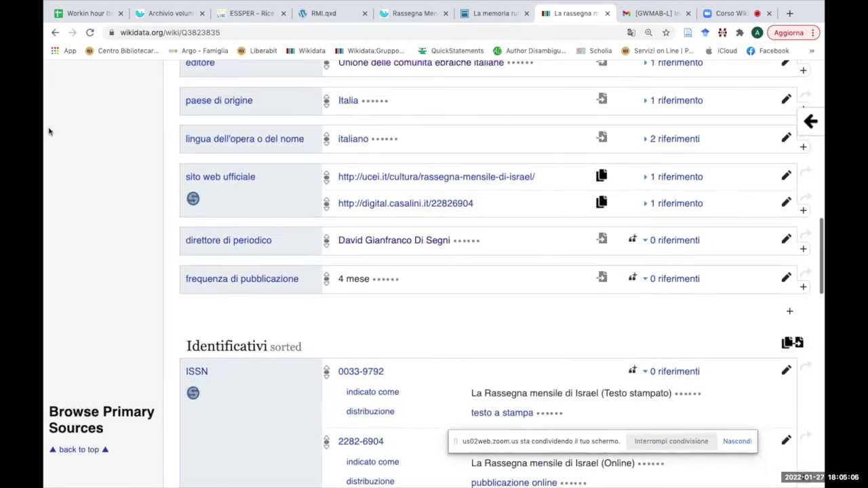
scroll(49, 131, "up", 2)
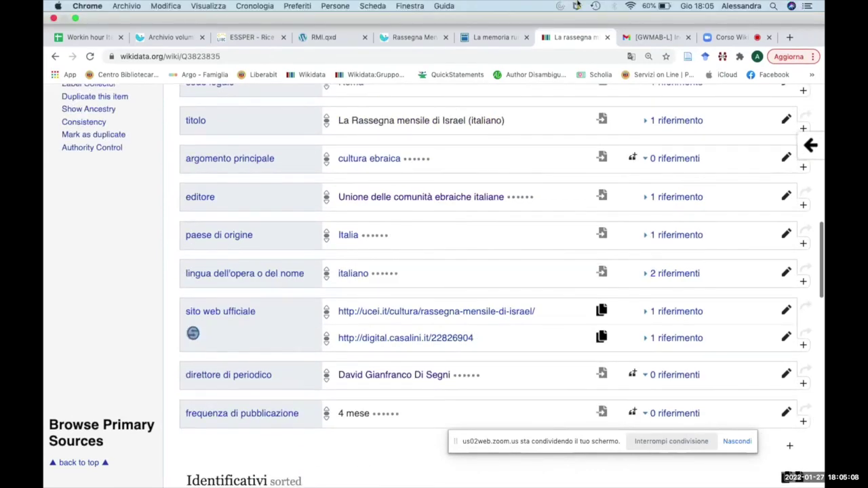
left_click(731, 38)
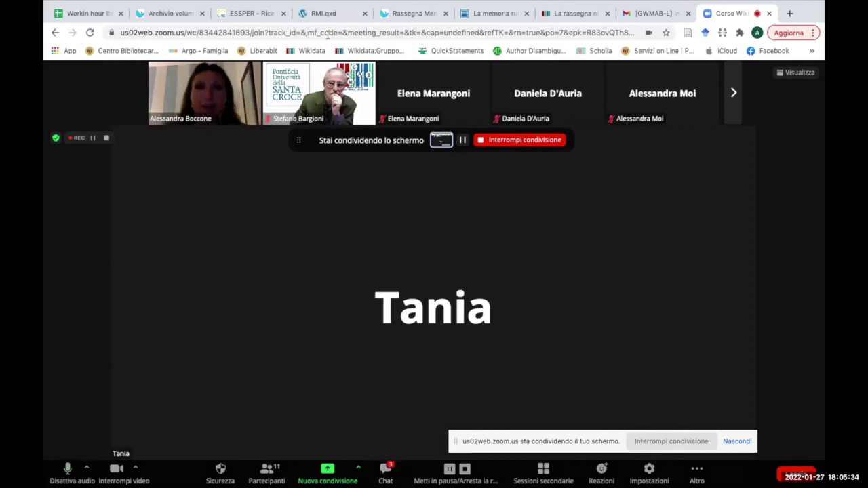
mouse_move(202, 2)
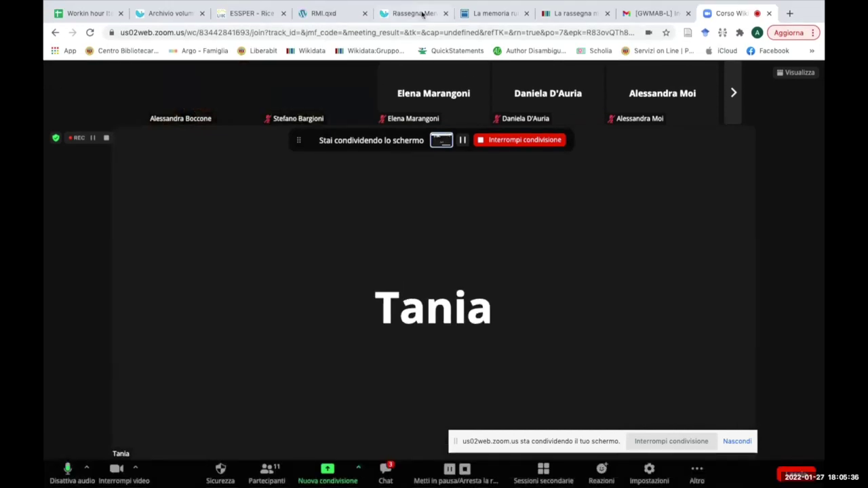
left_click(418, 17)
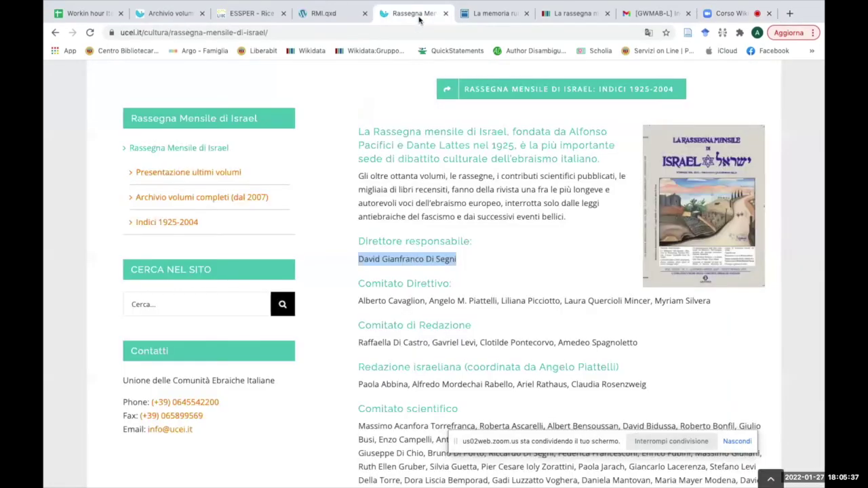
left_click(566, 14)
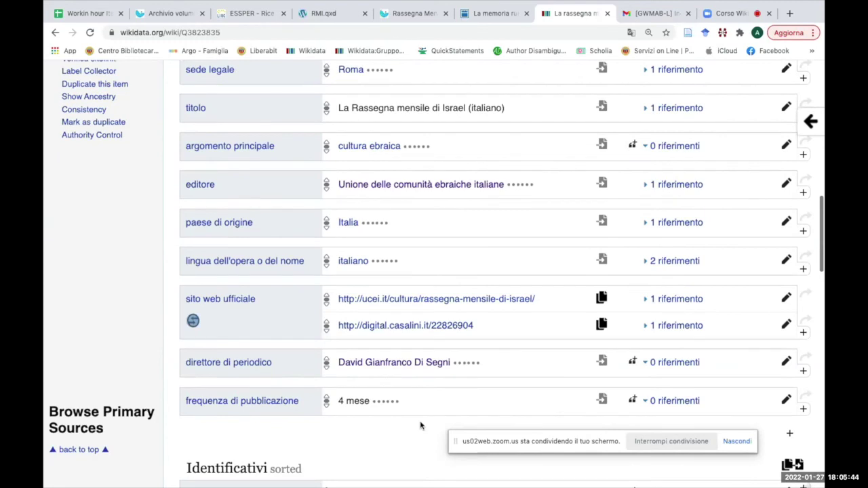
Add a reference with property distribuzione and value testo a stampa to the frequenza di pubblicazione statement and publish it.
scroll(421, 426, "down", 2)
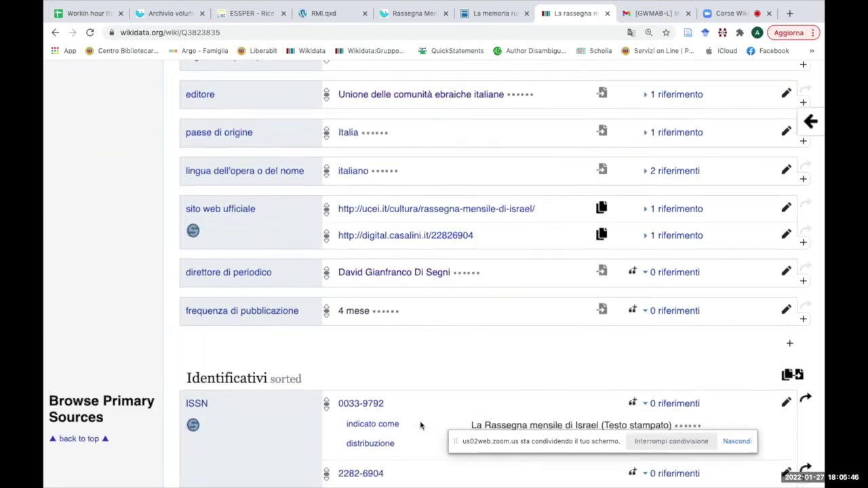
left_click(634, 310)
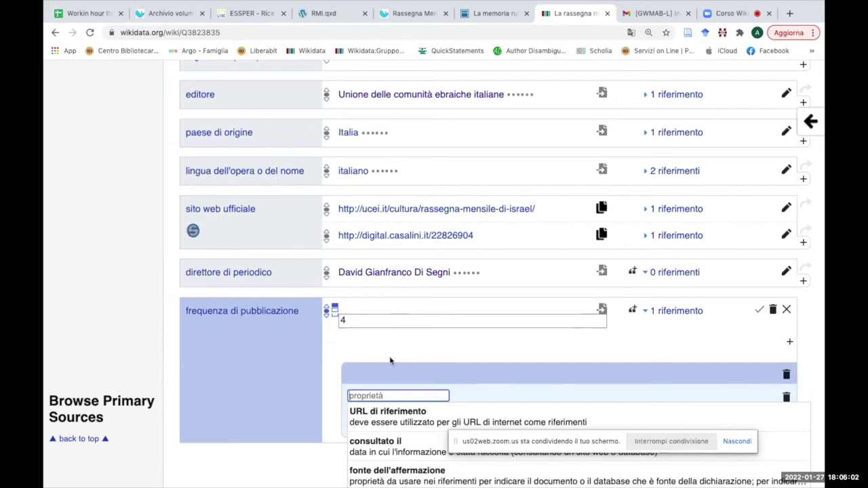
type("dist")
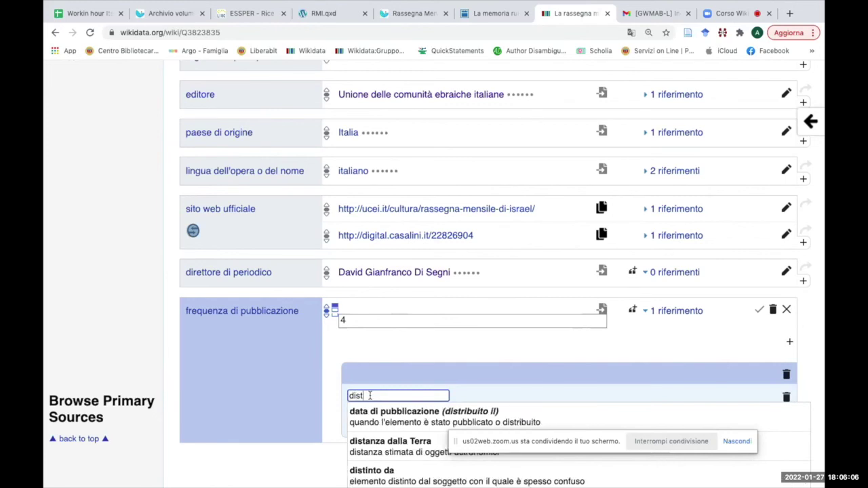
type("ribuzione")
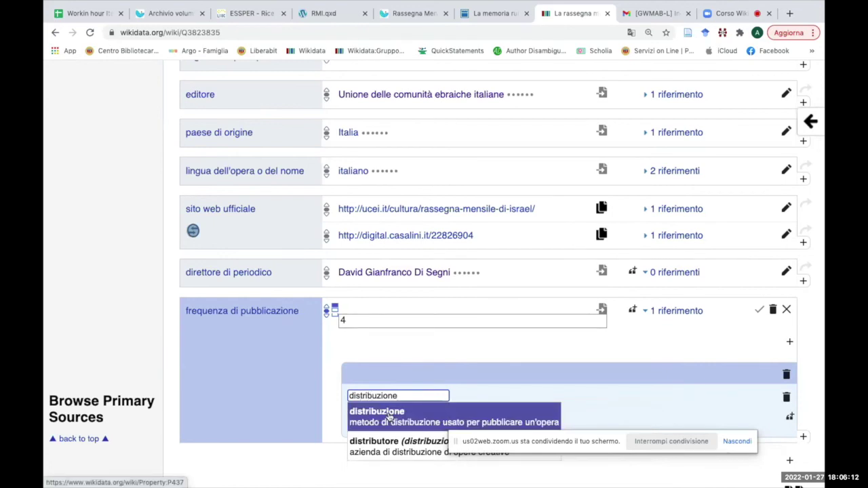
left_click(388, 417)
type("testo a sta")
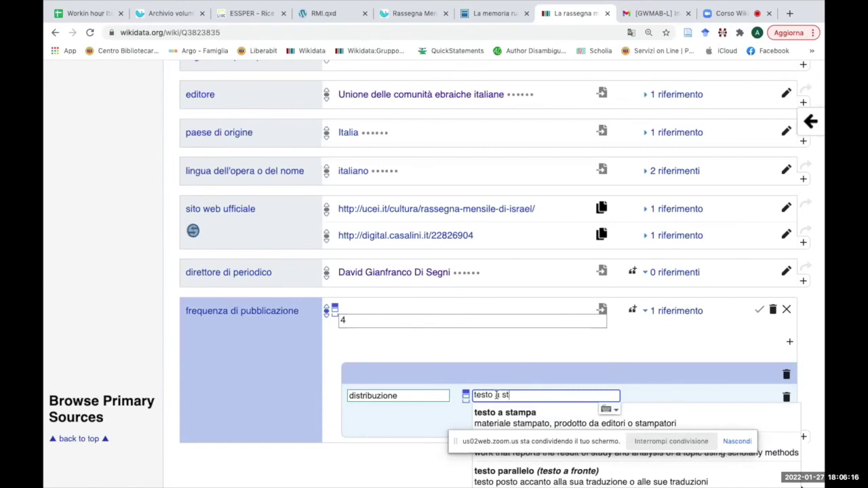
left_click(531, 413)
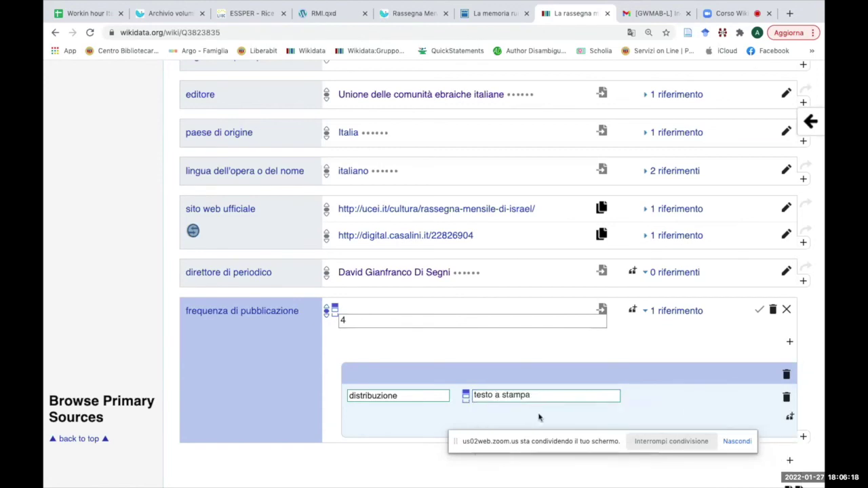
left_click(757, 312)
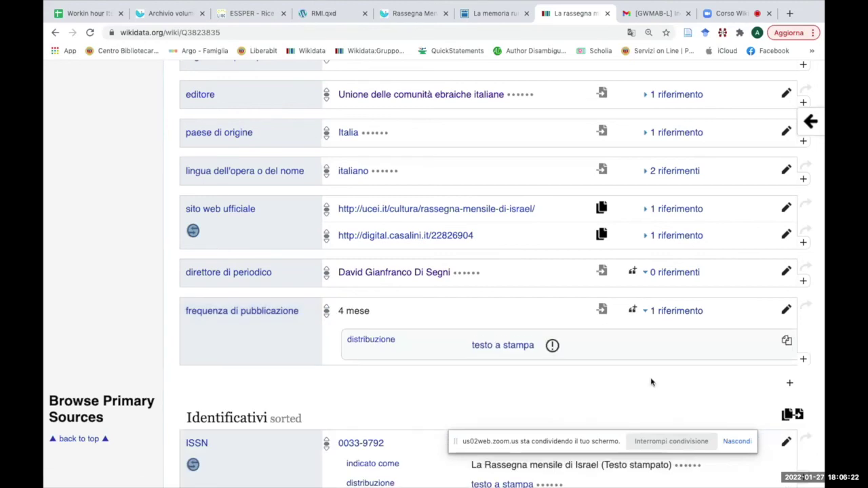
Check the potential issue on the distribuzione reference, then edit the frequenza di pubblicazione statement and remove that reference.
left_click(552, 346)
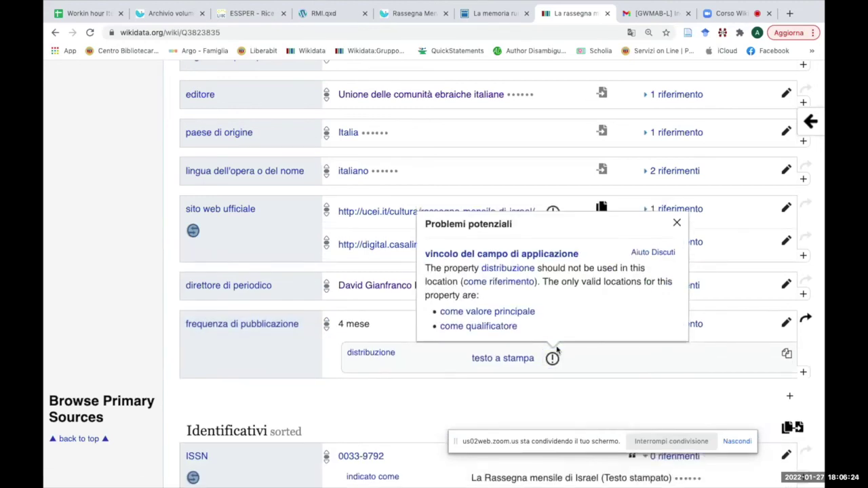
left_click(676, 224)
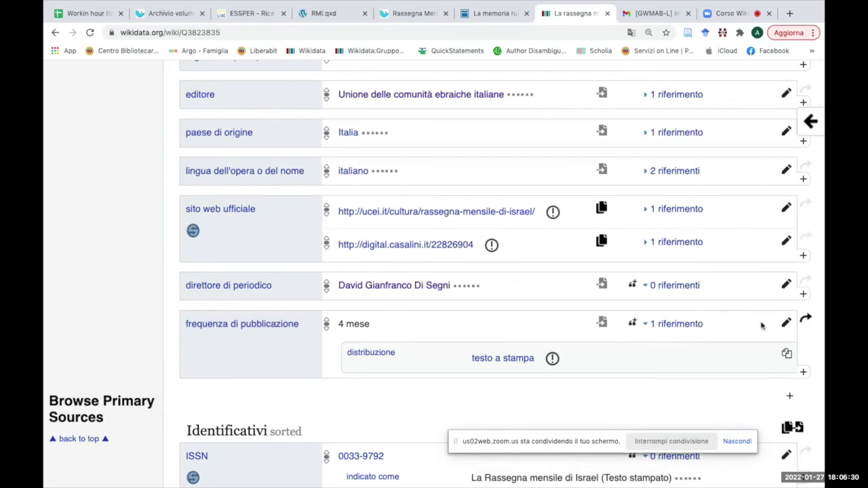
left_click(633, 322)
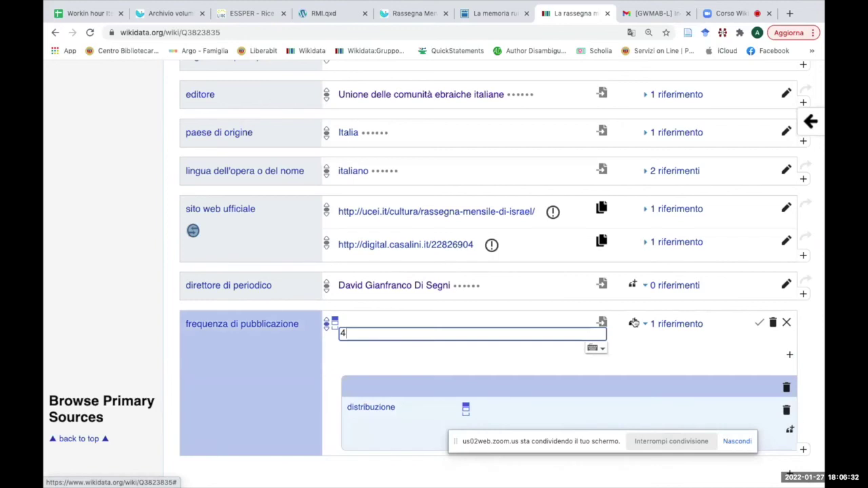
scroll(542, 352, "down", 3)
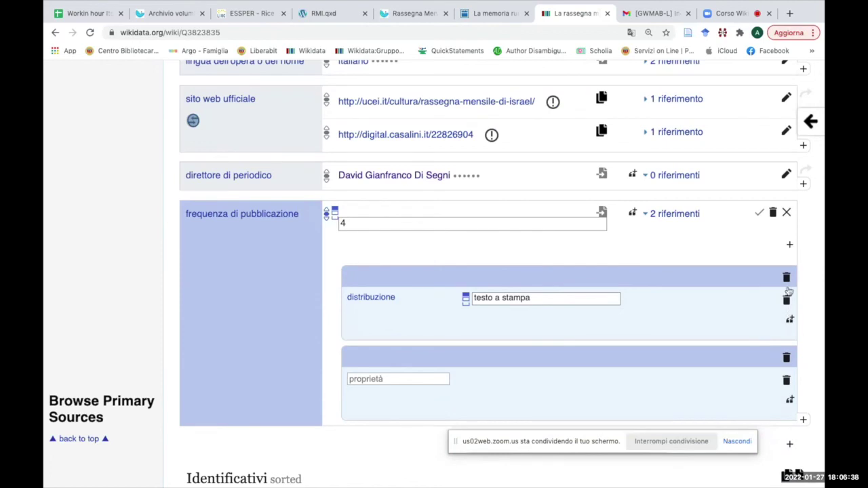
left_click(786, 277)
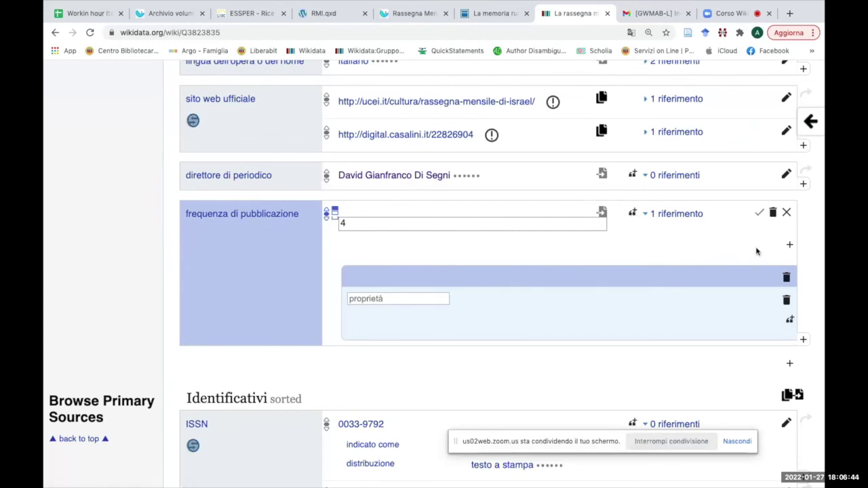
Try to add the qualifier distribuzione with value testo a stampa to the frequenza di pubblicazione statement and discard its empty reference.
left_click(790, 245)
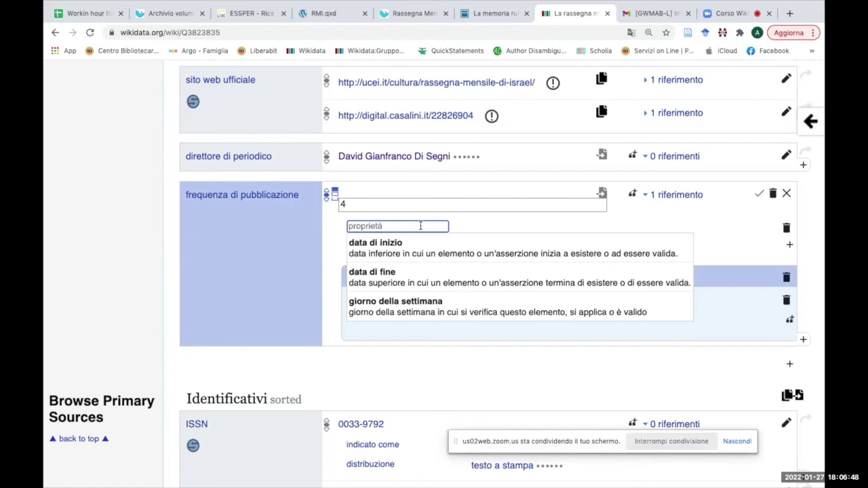
type("di")
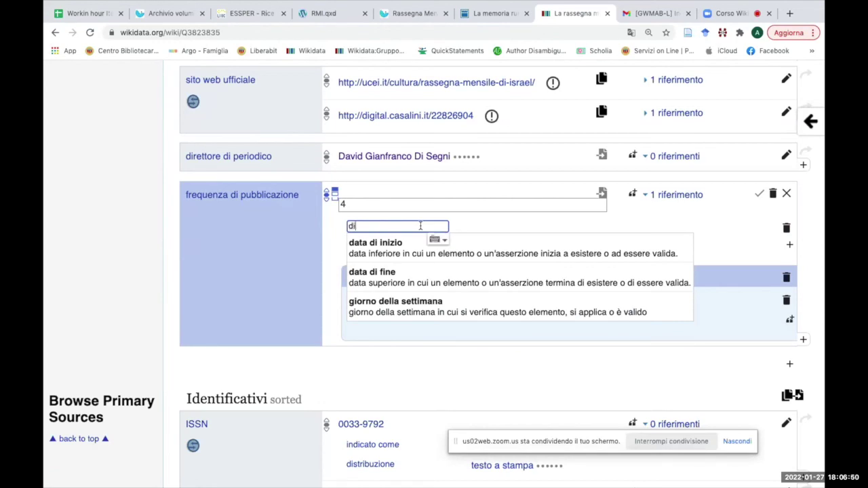
type("stribuzione")
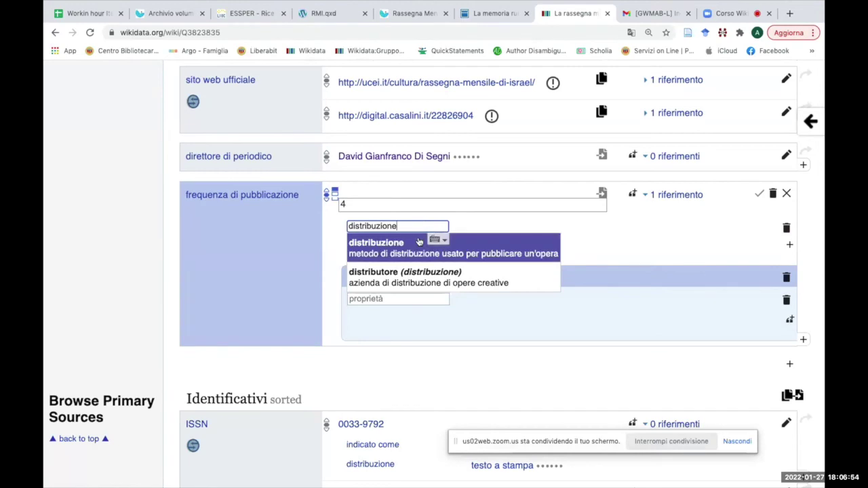
left_click(418, 246)
type("test")
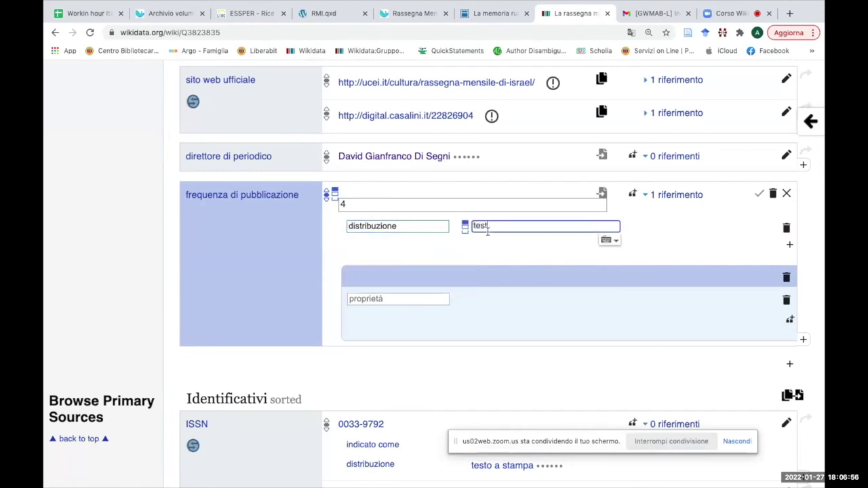
type("o a stampa")
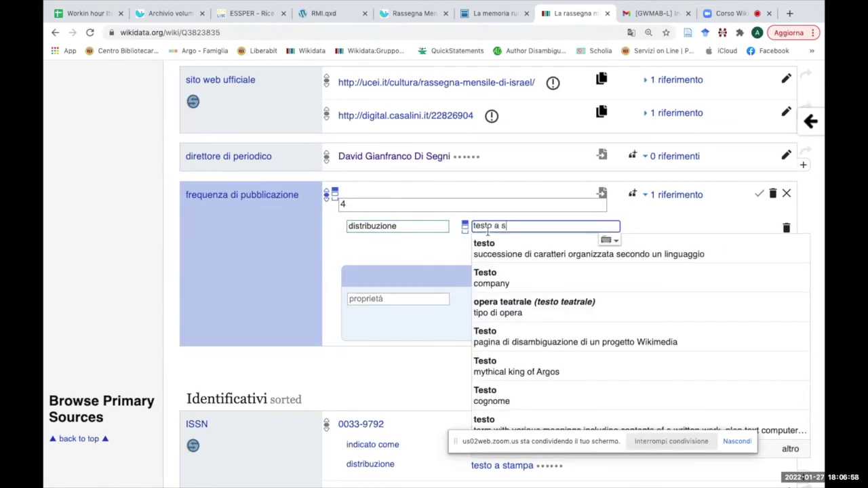
left_click(513, 248)
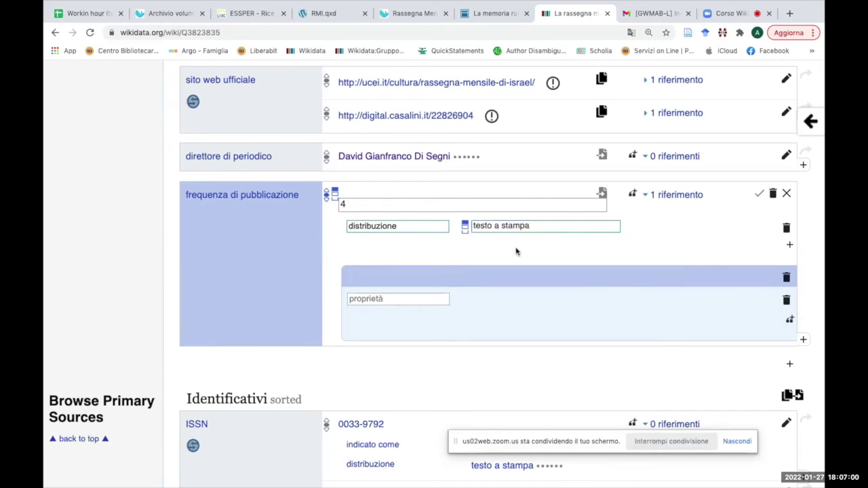
right_click(789, 246)
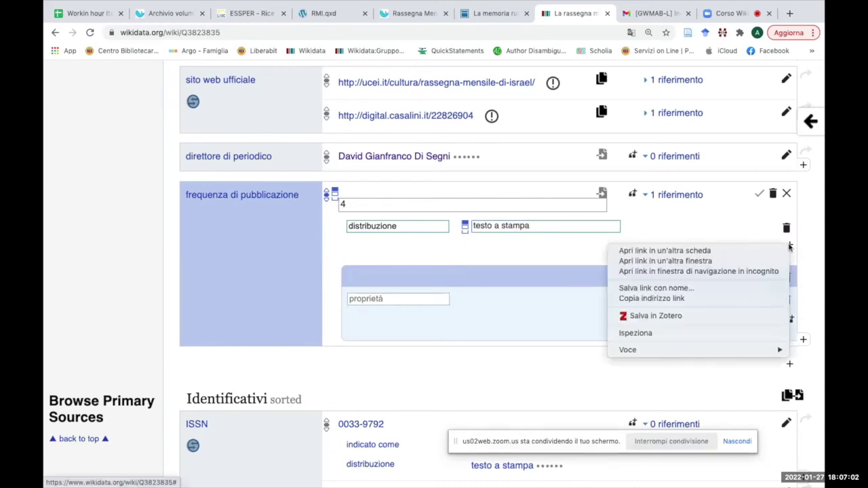
left_click(487, 278)
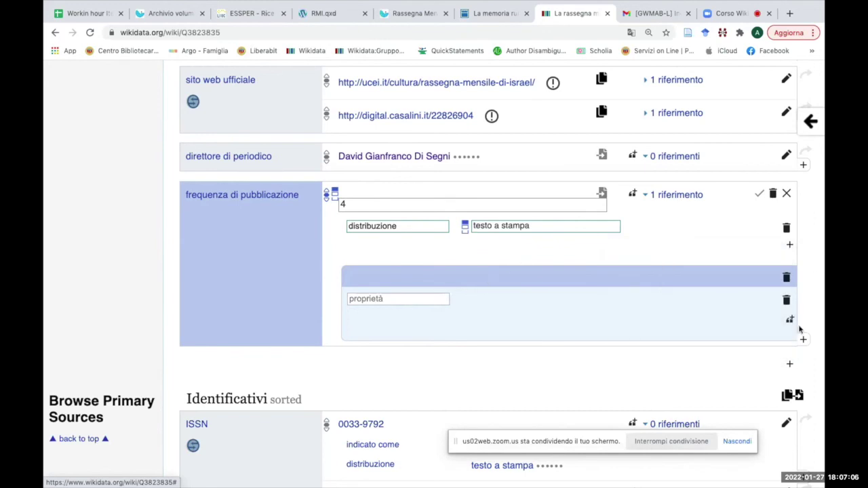
left_click(785, 279)
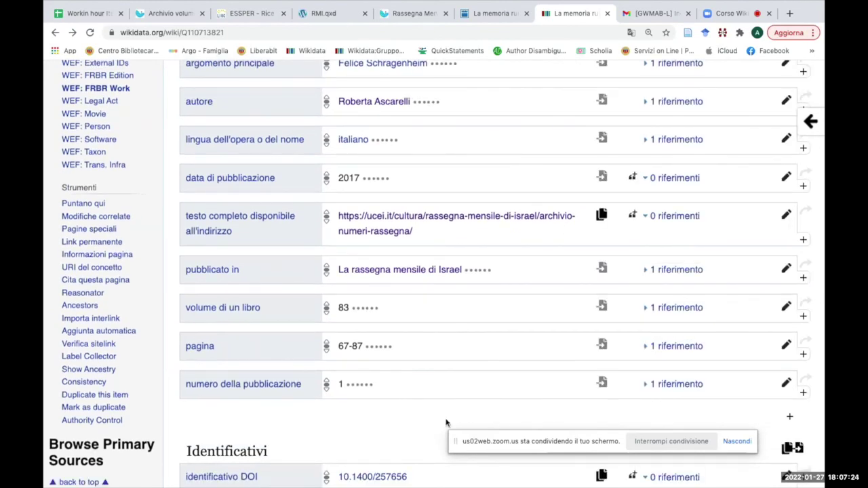
Reopen the journal item from the article's pubblicato in statement and check its frequenza di pubblicazione statement, dismissing the map error.
scroll(446, 423, "up", 2)
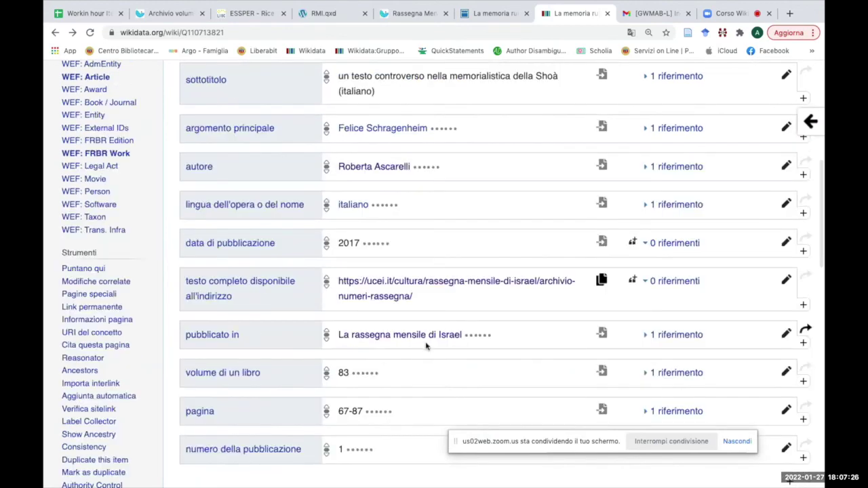
left_click(426, 337)
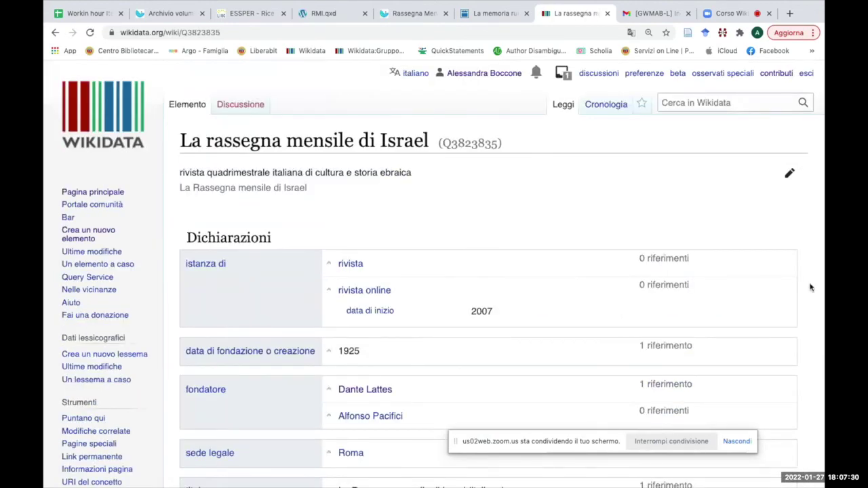
scroll(811, 287, "down", 1)
scroll(810, 288, "down", 5)
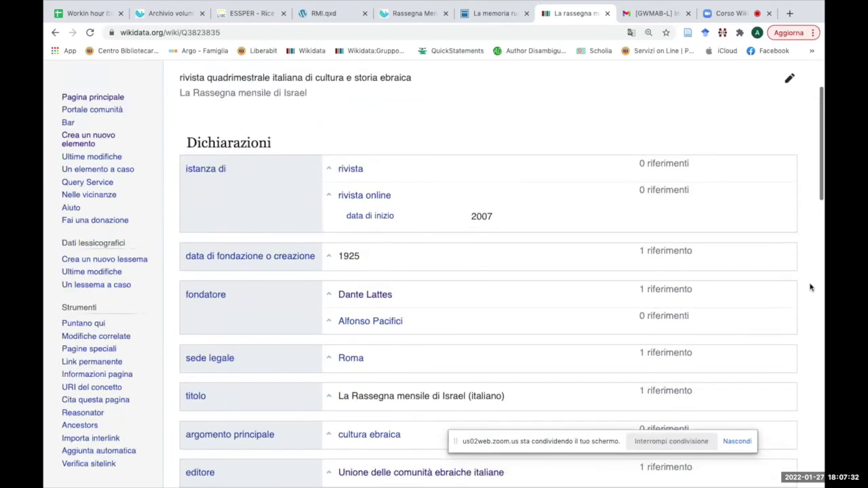
scroll(809, 288, "down", 7)
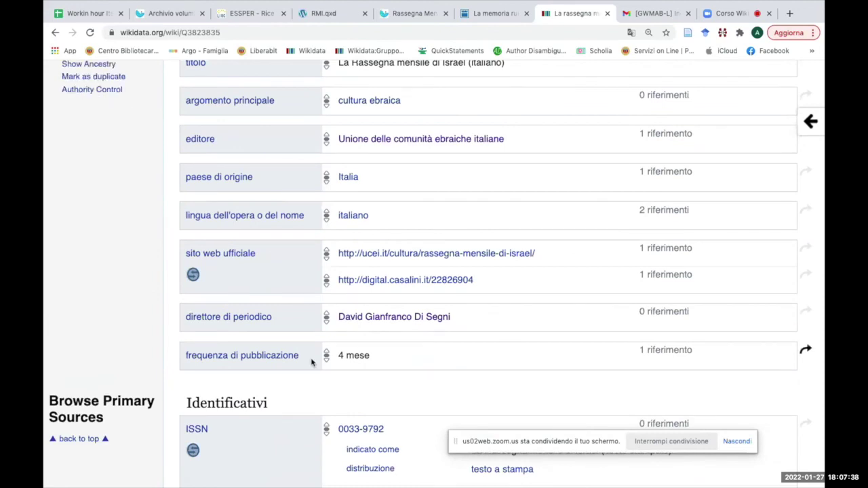
scroll(311, 362, "down", 2)
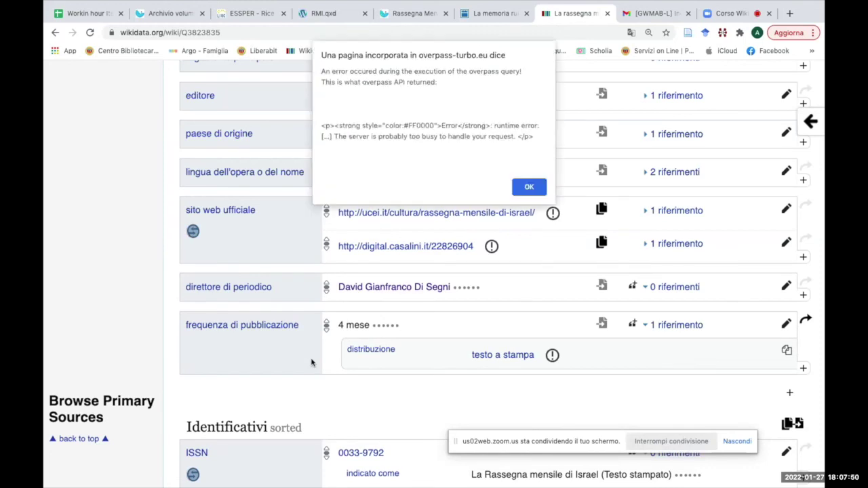
left_click(528, 187)
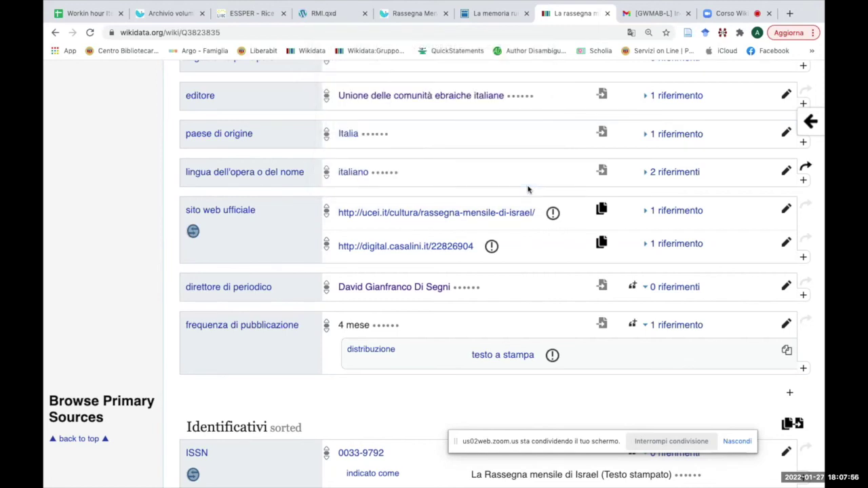
Add a second frequenza di pubblicazione value of 1 with unit mese and publish it.
left_click(803, 370)
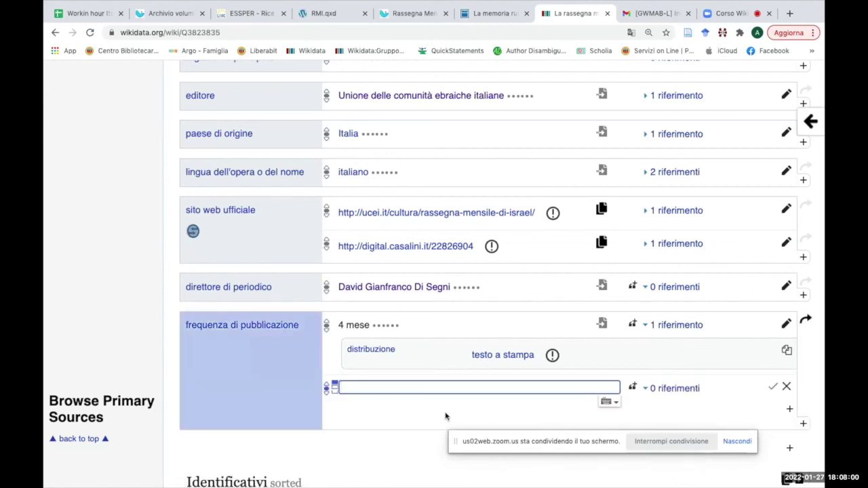
type("a")
type("me")
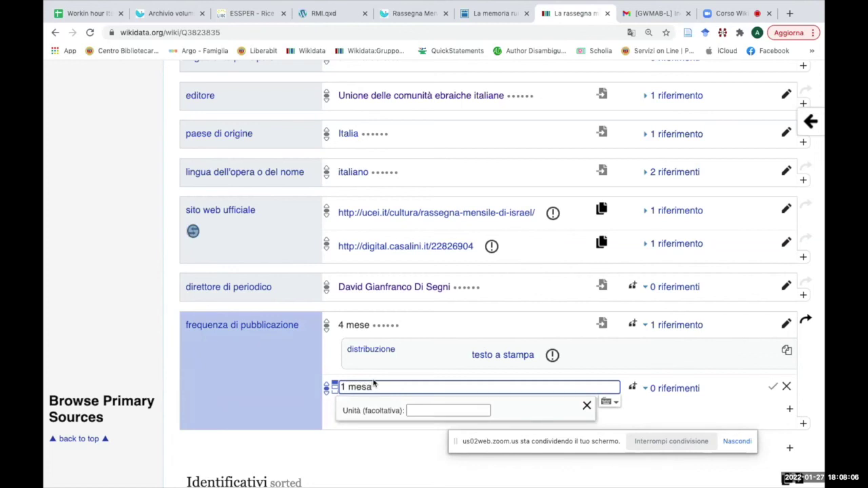
key("BackSpace")
key("BackSpace")
key("BackSpace")
left_click(468, 411)
type("mese")
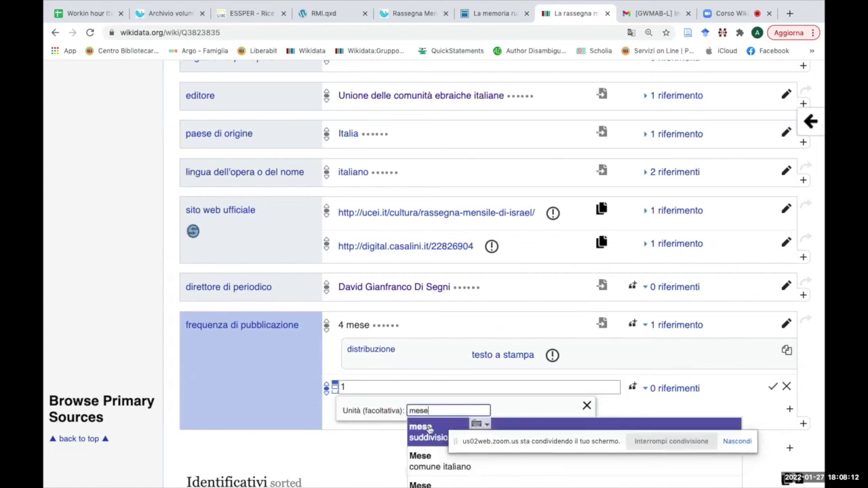
left_click(428, 429)
left_click(772, 385)
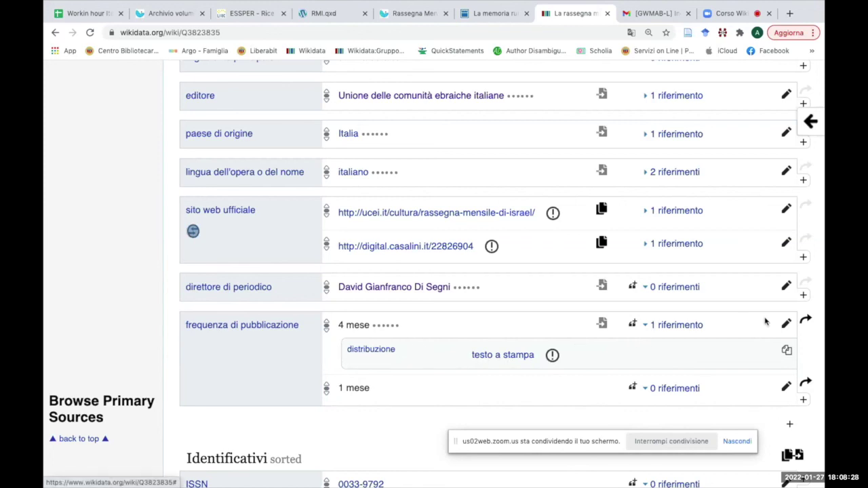
Start adding another property to the 4 mese statement's reference, then abandon the edit and switch to the meeting tab.
left_click(785, 324)
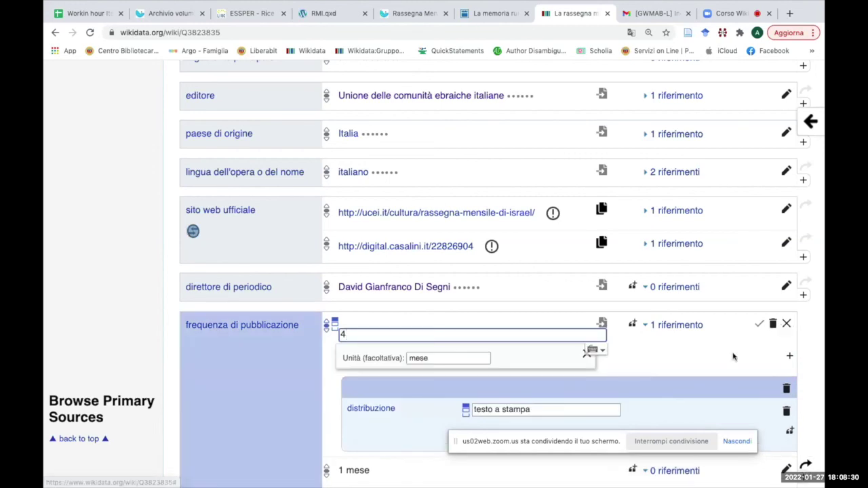
scroll(733, 362, "down", 1)
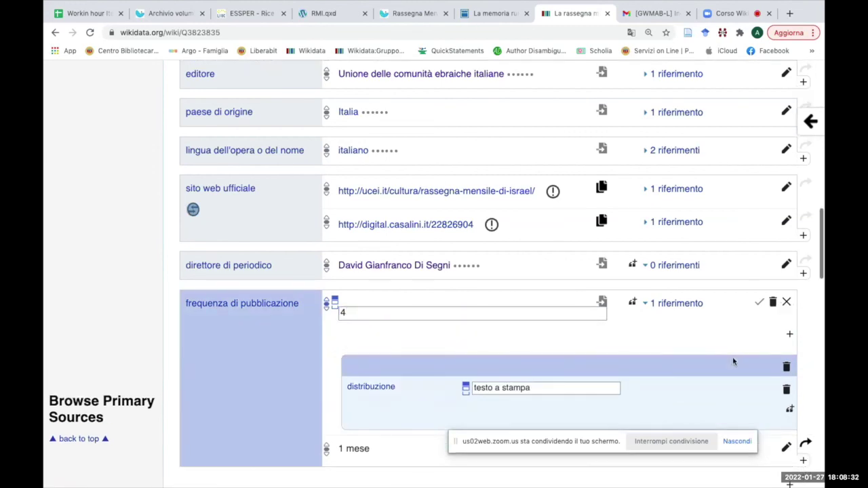
scroll(732, 362, "down", 5)
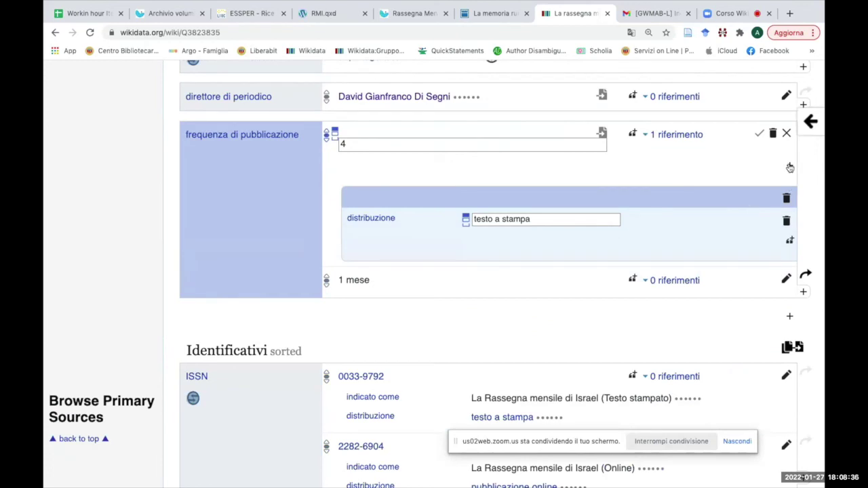
left_click(790, 242)
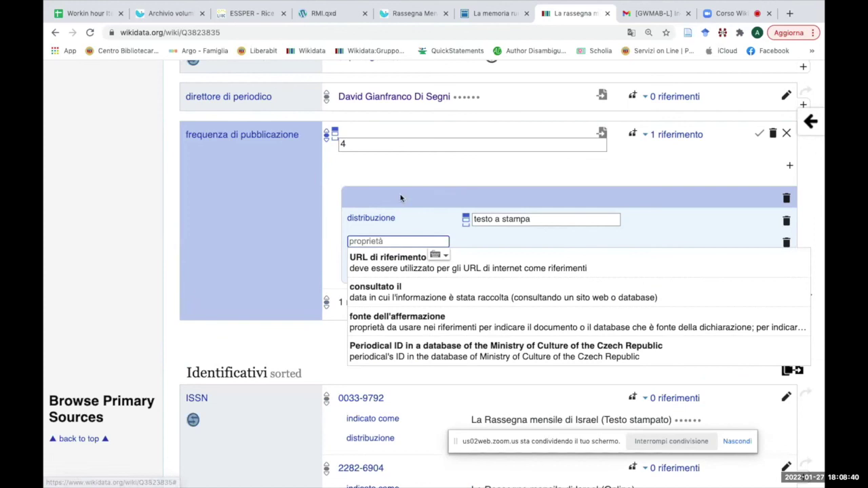
left_click(100, 61)
left_click(55, 32)
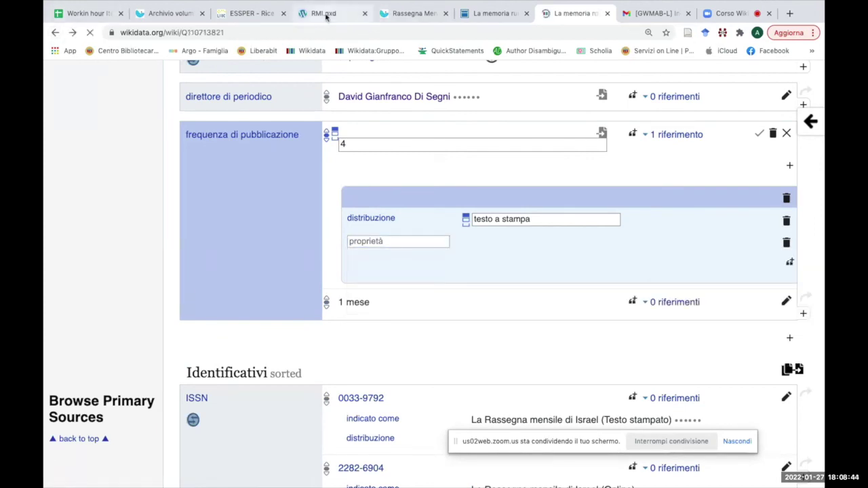
key("super+4")
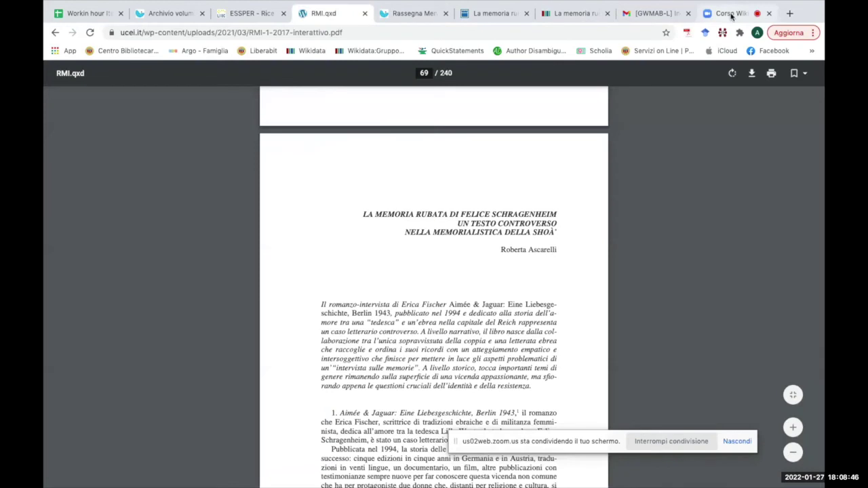
left_click(731, 14)
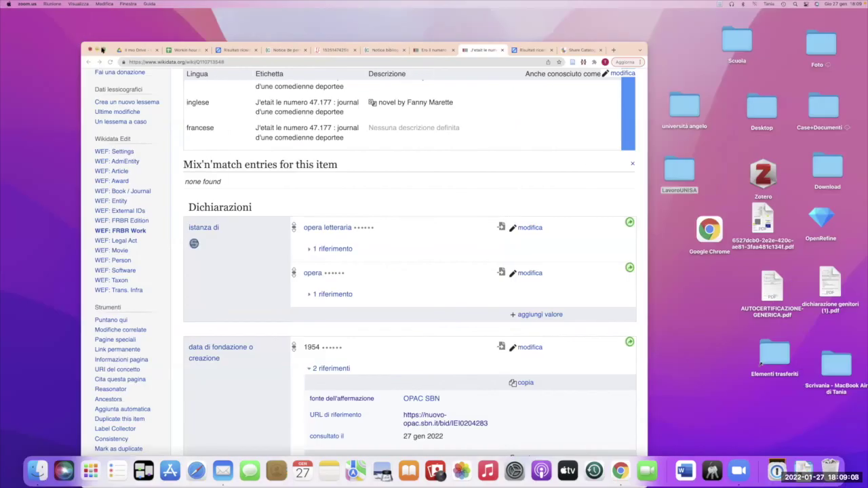
Enlarge the window showing the item J'etait le numero 47.177 and review its descriptions, statements and references down to argomento principale.
left_click(103, 49)
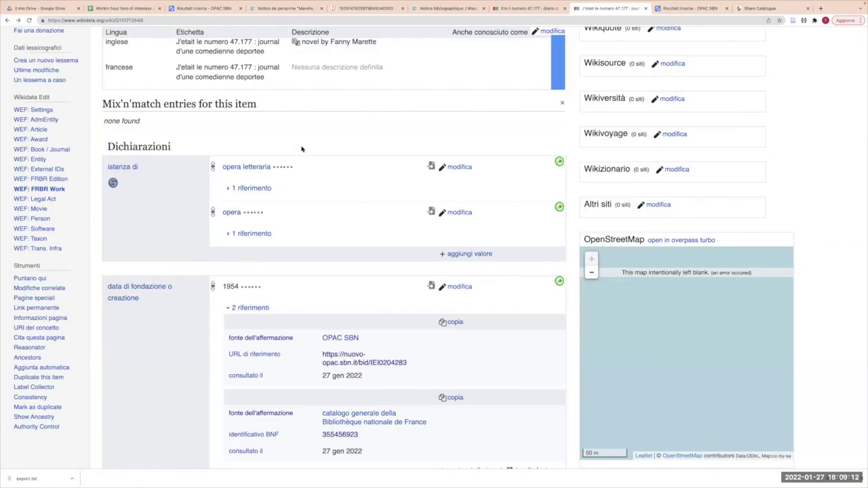
scroll(302, 148, "up", 5)
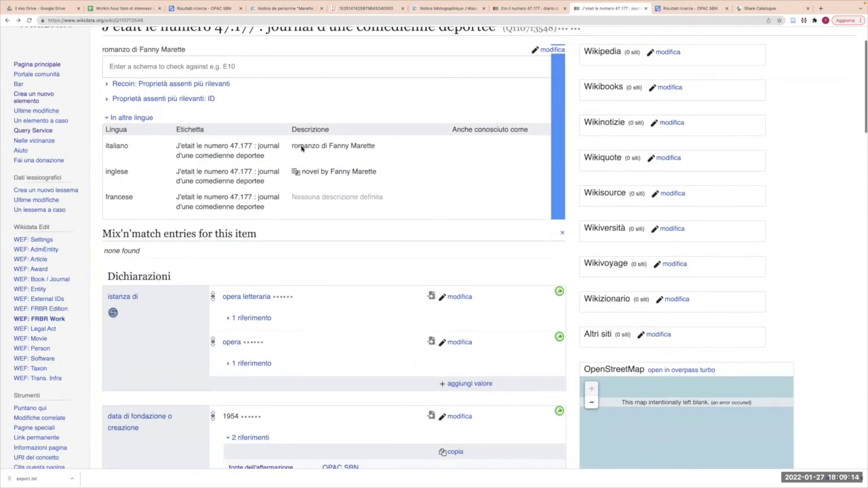
scroll(302, 148, "down", 5)
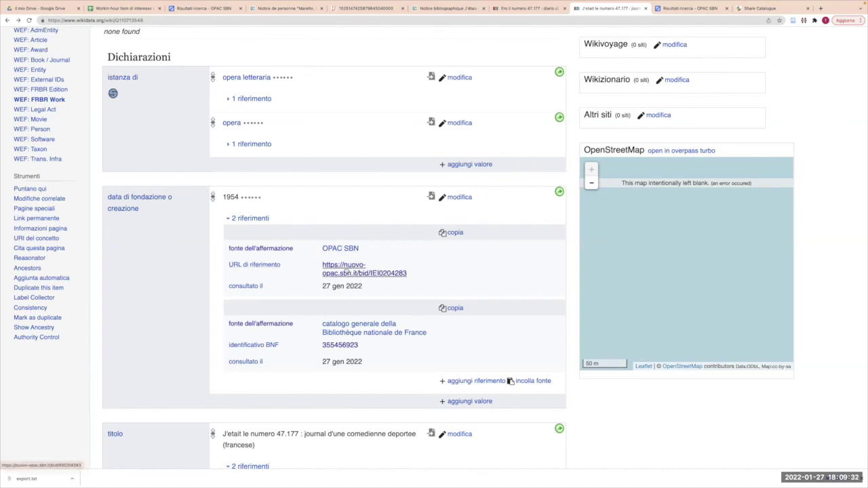
scroll(346, 271, "down", 2)
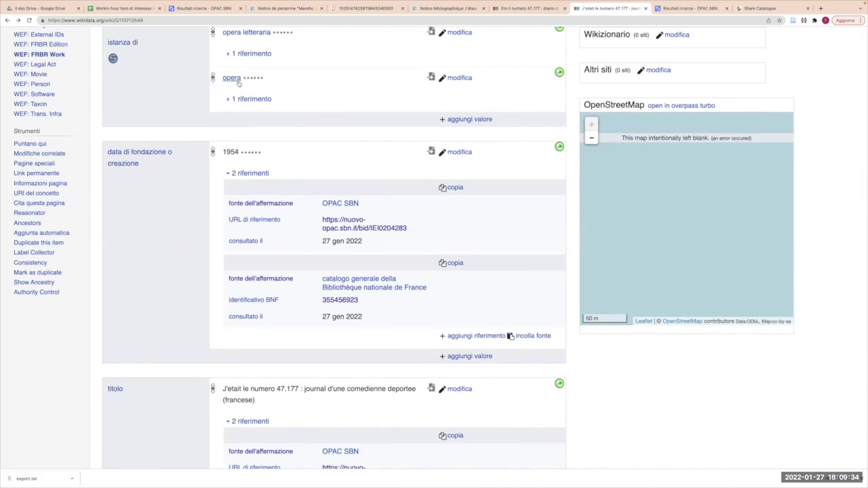
scroll(277, 139, "down", 4)
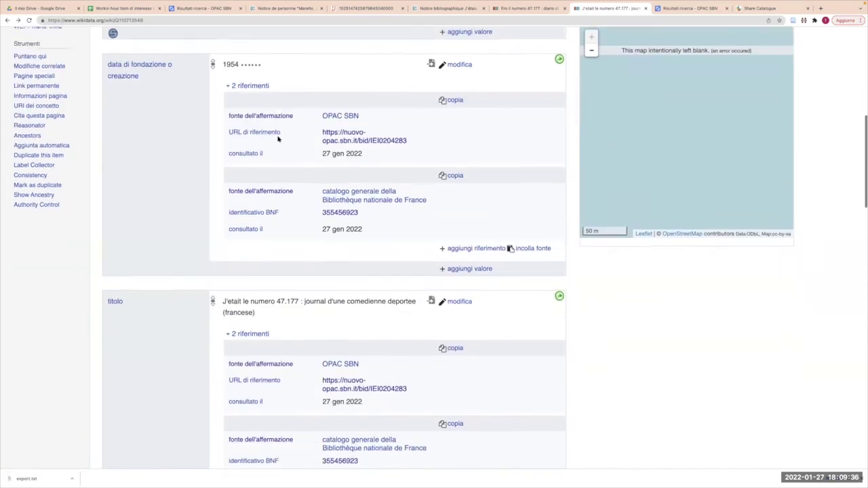
scroll(277, 138, "down", 6)
scroll(278, 138, "down", 8)
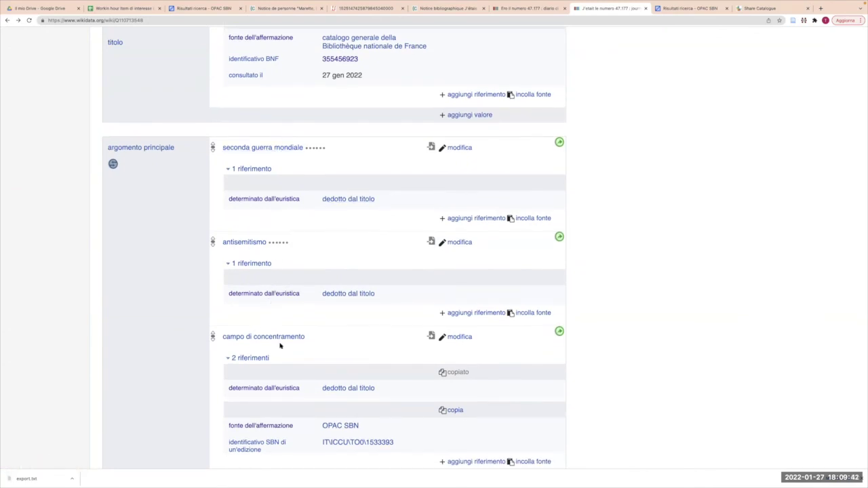
Examine the references of the campo di concentramento subject and open the cited SBN edition identifier in a new tab.
scroll(280, 346, "down", 1)
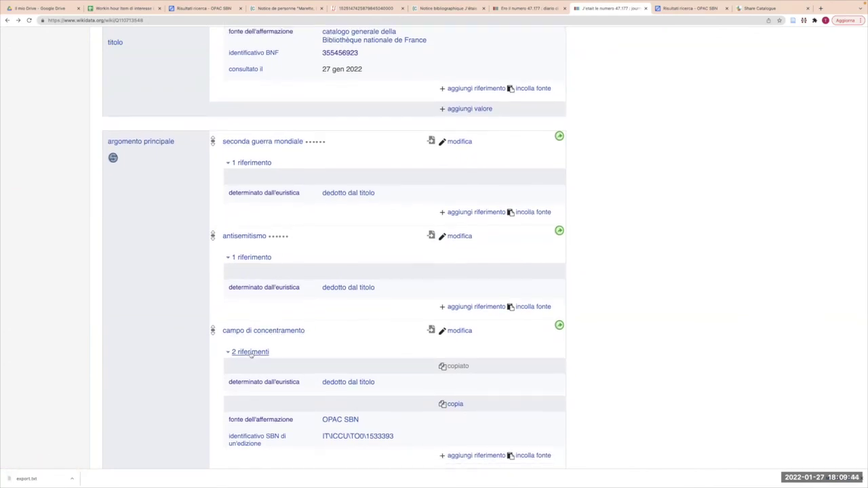
scroll(250, 352, "down", 1)
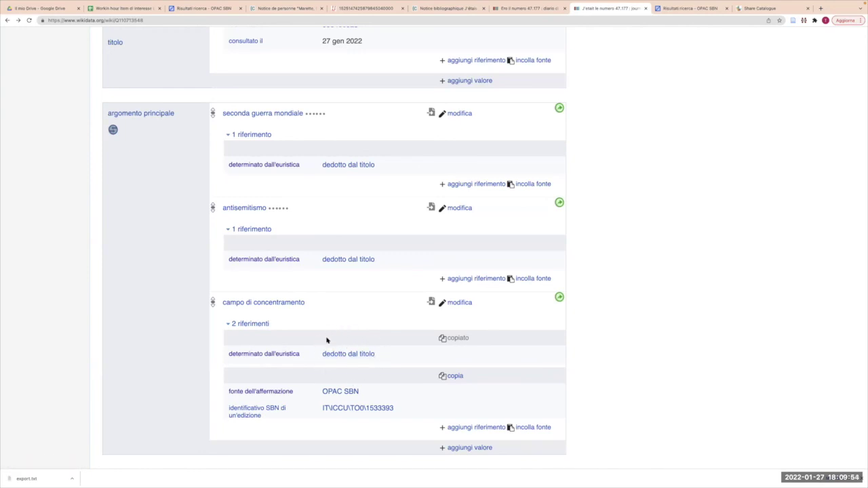
right_click(347, 408)
left_click(369, 361)
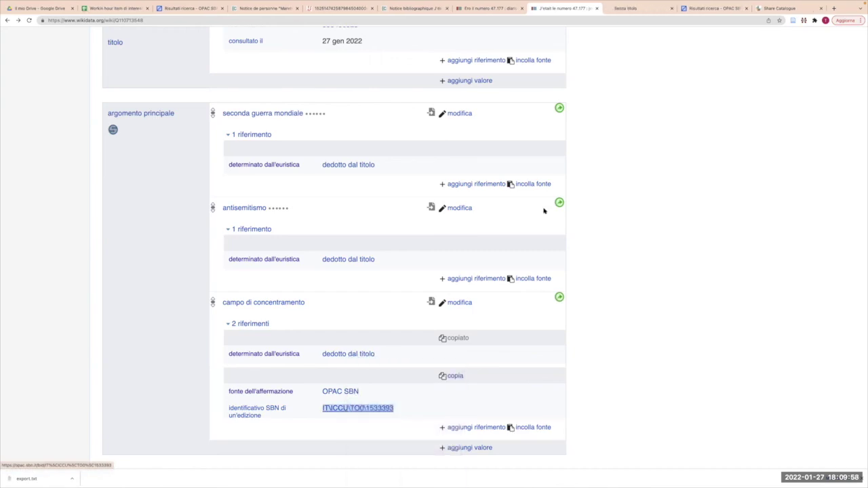
Check the cited SBN record, then copy the OPAC SBN reference from campo di concentramento to antisemitismo and seconda guerra mondiale.
left_click(636, 8)
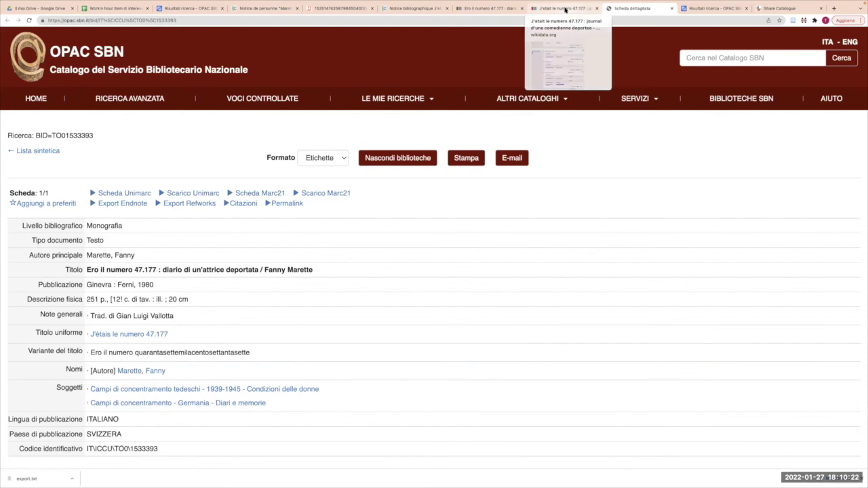
key("ctrl+shift+Tab")
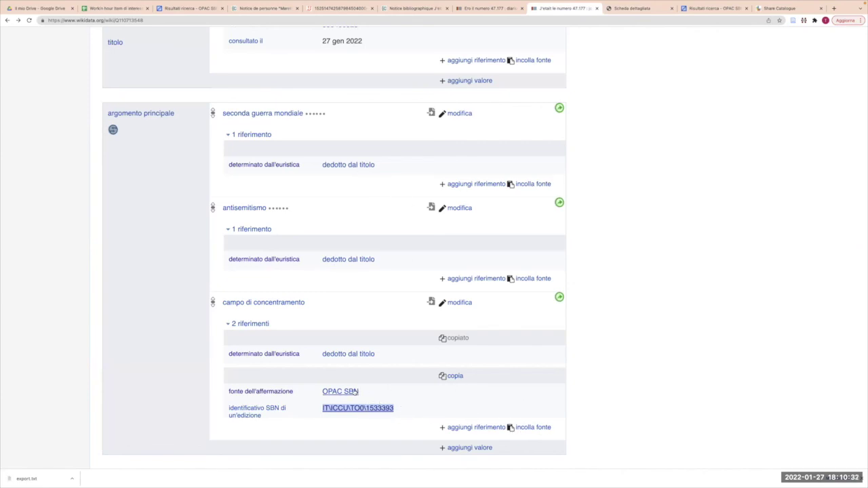
left_click(453, 377)
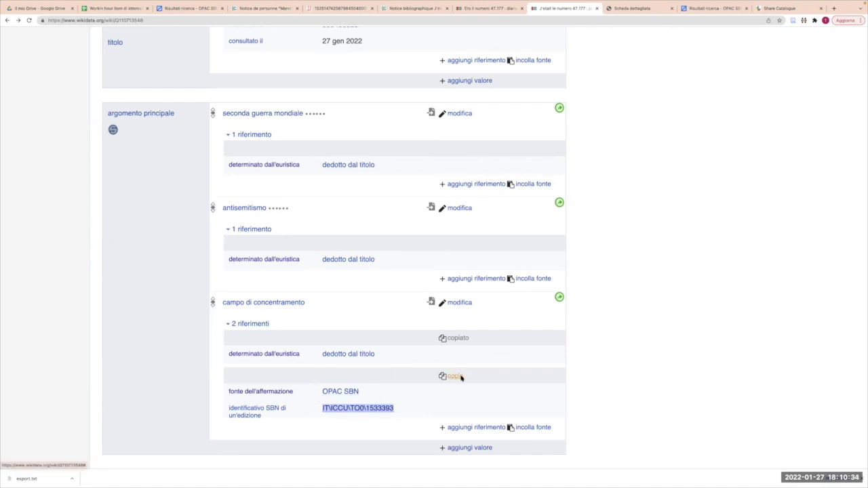
left_click(533, 279)
left_click(526, 183)
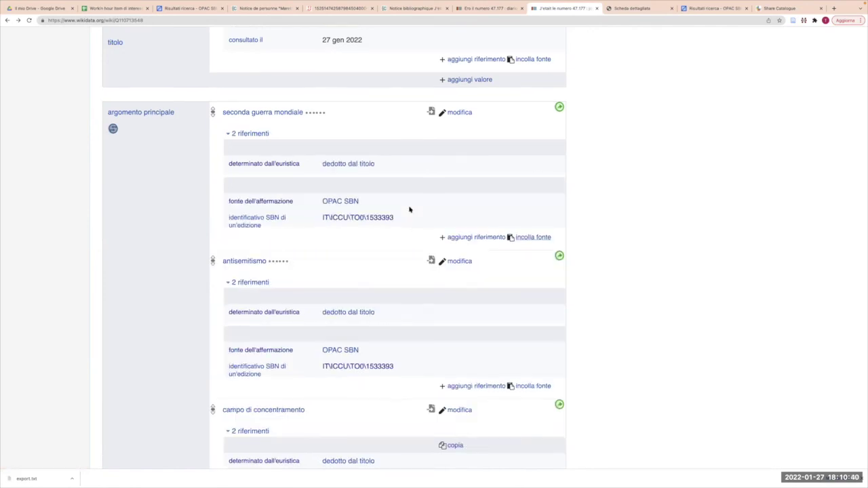
Review the item's remaining statements and identifiers from argomento principale to identificativo LCNAF, then open the autore's item.
scroll(409, 209, "down", 3)
scroll(409, 209, "down", 5)
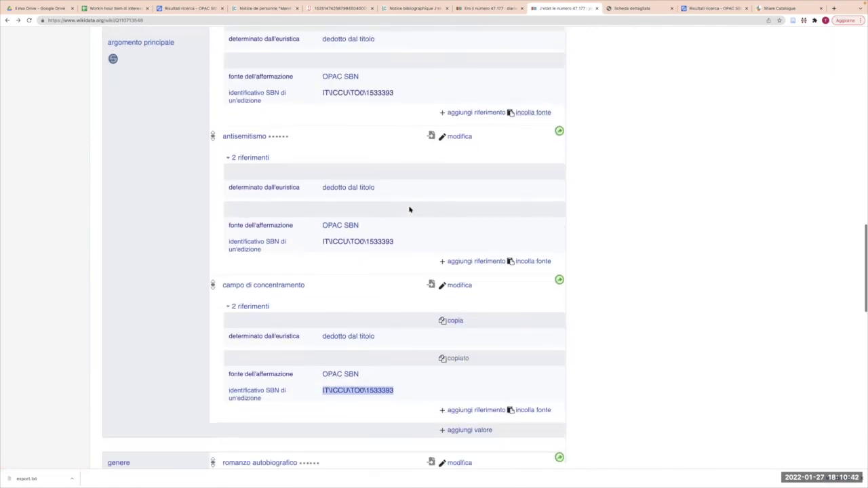
scroll(409, 209, "down", 10)
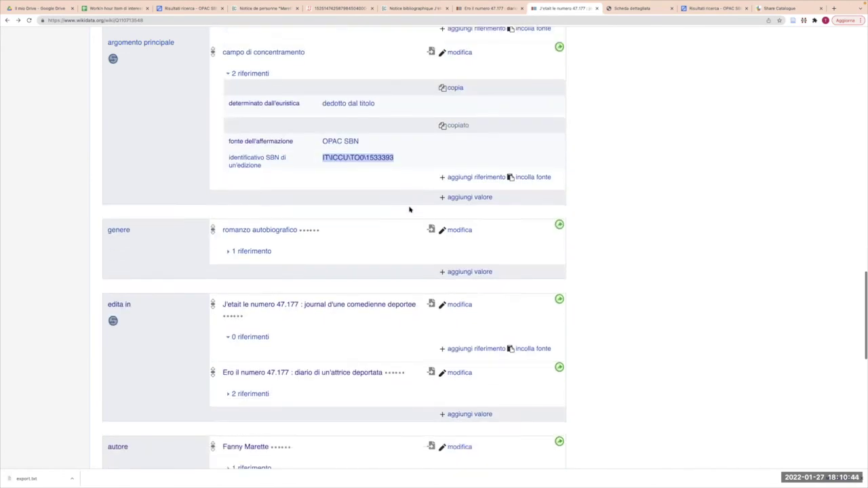
scroll(410, 209, "down", 9)
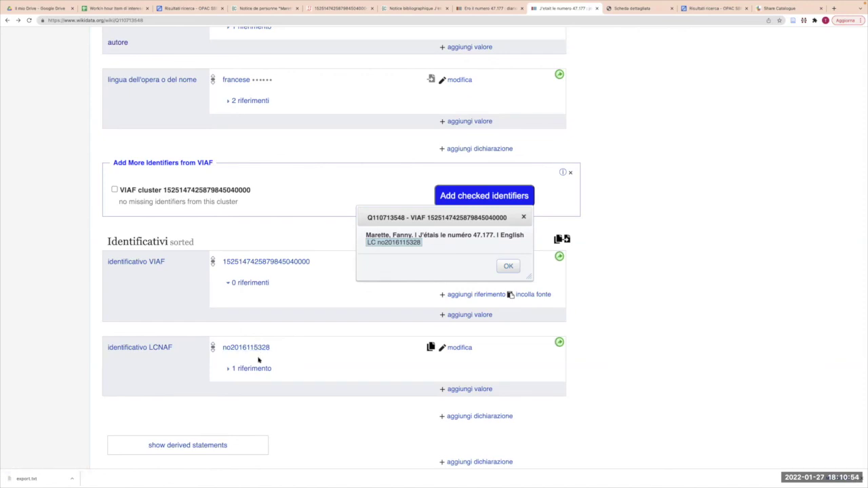
scroll(257, 360, "up", 3)
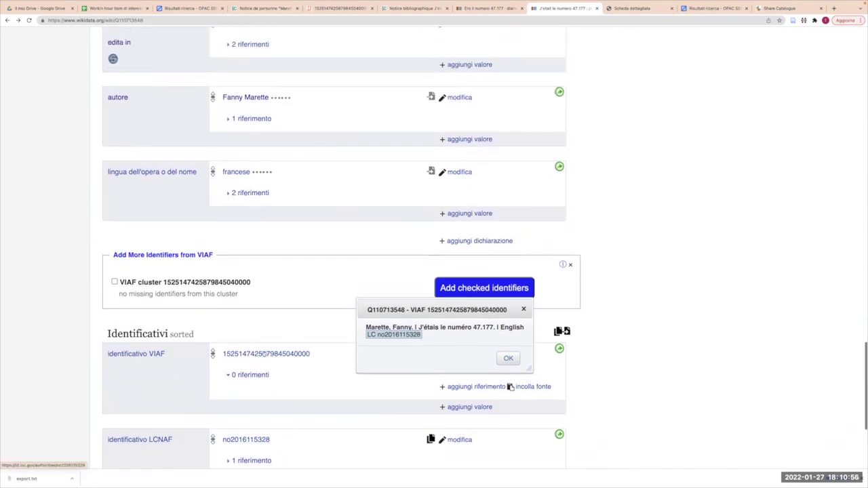
left_click(248, 100)
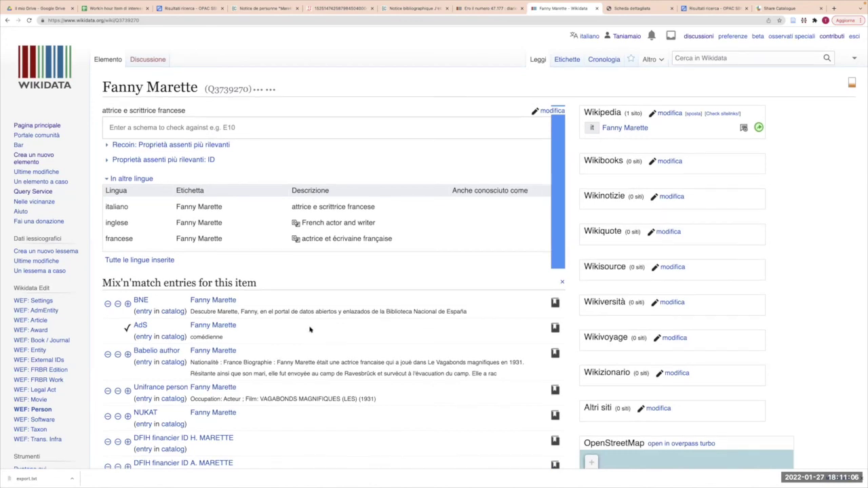
Examine the author's item, covering the Mix'n'match entries, the statements including occupazione and opere rilevanti, and all the identifiers.
scroll(311, 326, "down", 2)
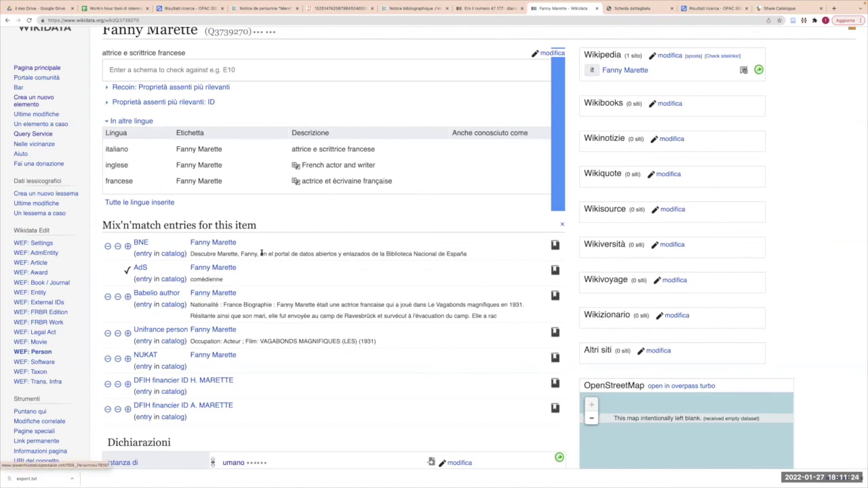
scroll(216, 252, "down", 3)
scroll(262, 255, "down", 1)
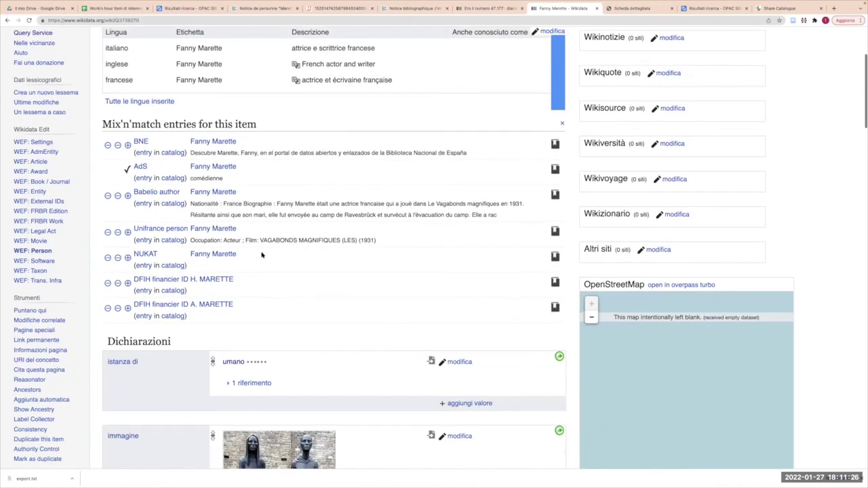
scroll(261, 255, "down", 10)
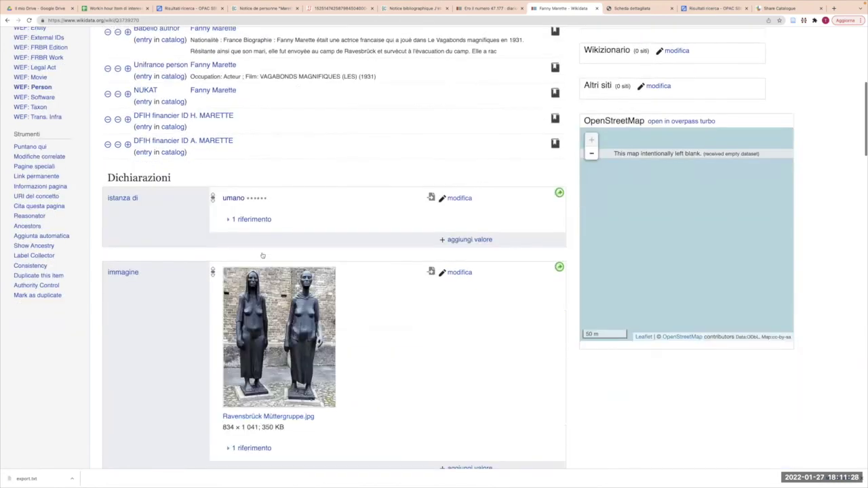
scroll(262, 255, "down", 8)
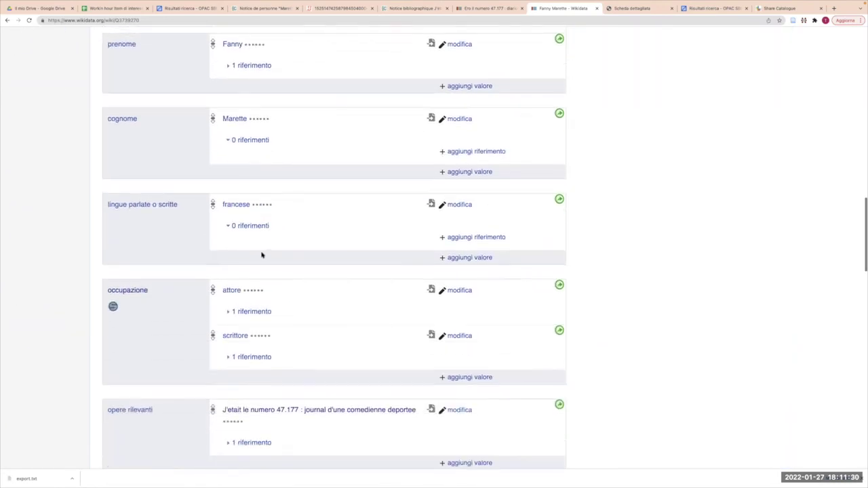
scroll(261, 255, "down", 6)
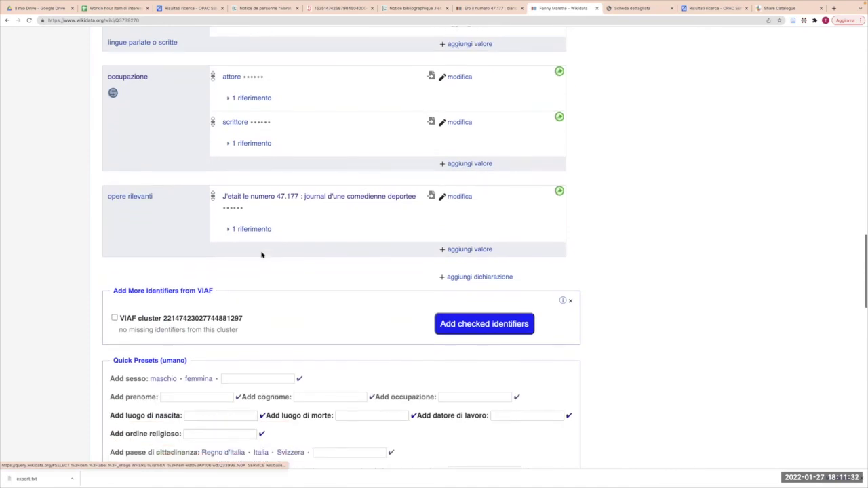
scroll(262, 255, "down", 8)
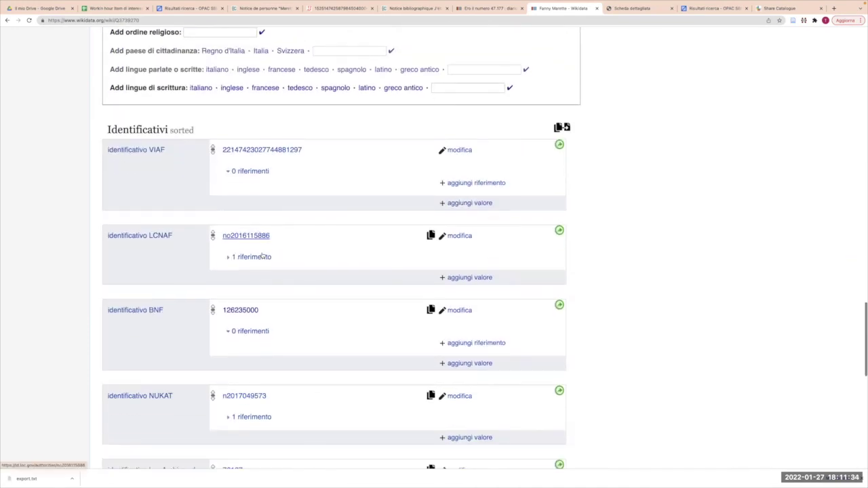
scroll(262, 255, "down", 9)
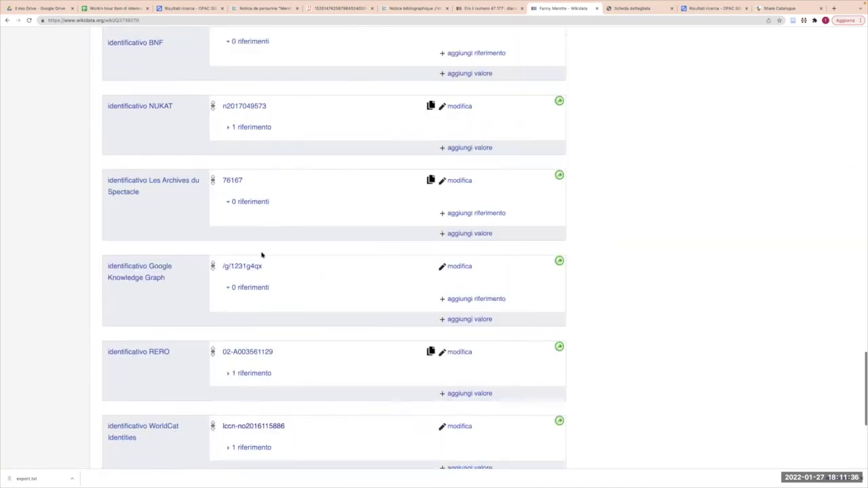
scroll(261, 255, "down", 5)
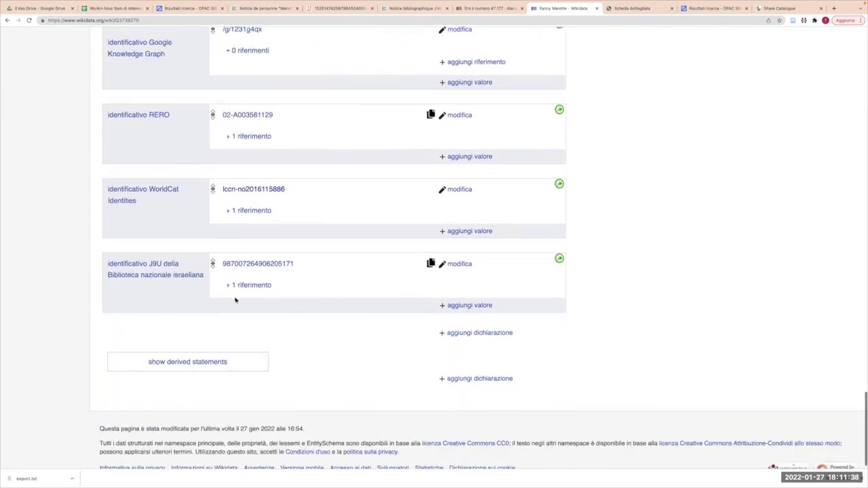
scroll(220, 183, "up", 6)
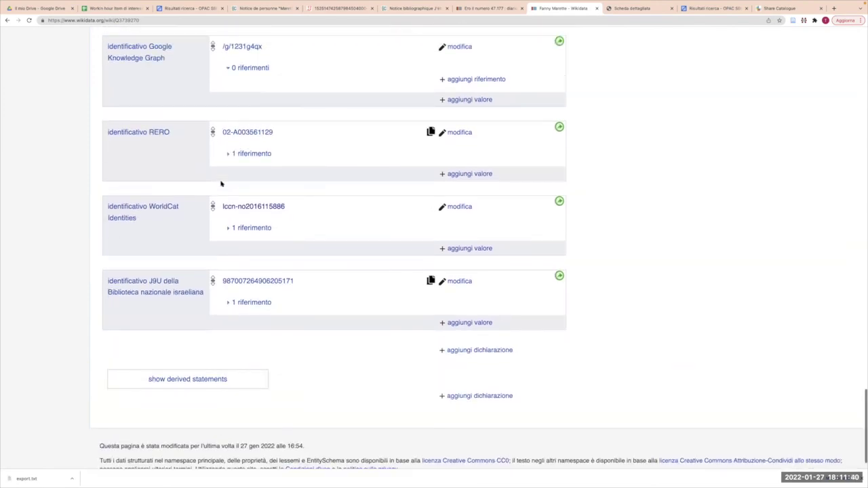
scroll(221, 183, "up", 3)
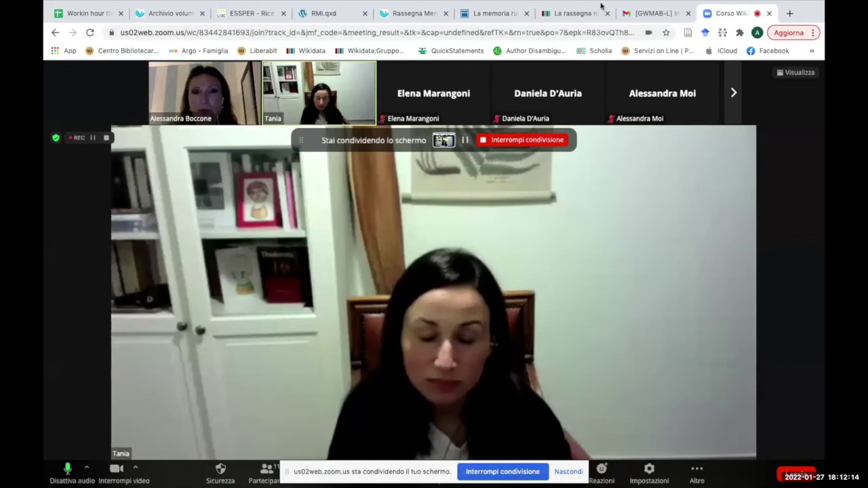
Return to the La rassegna mensile di Israel item to view its frequenza di pubblicazione and ISSN statements, then stop sharing the screen.
left_click(577, 13)
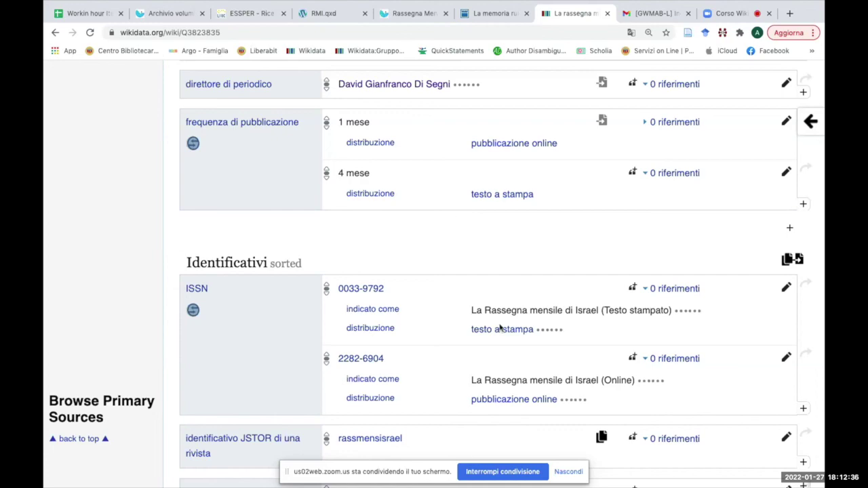
left_click(570, 472)
left_click(507, 471)
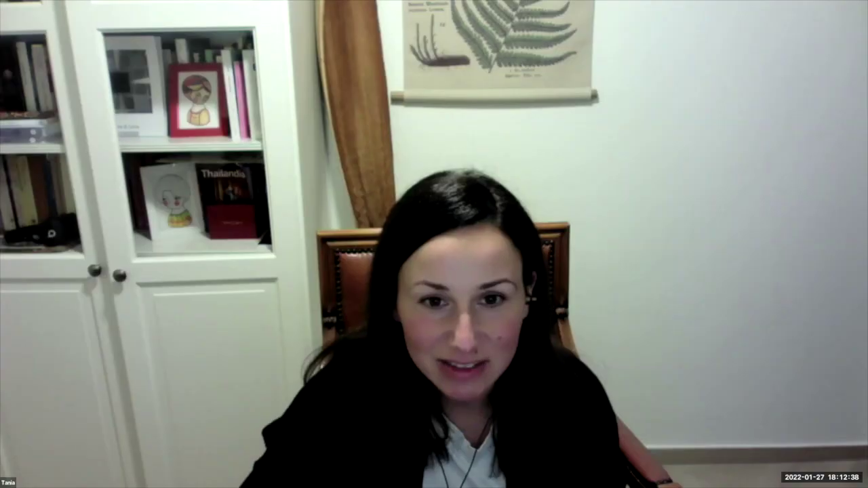